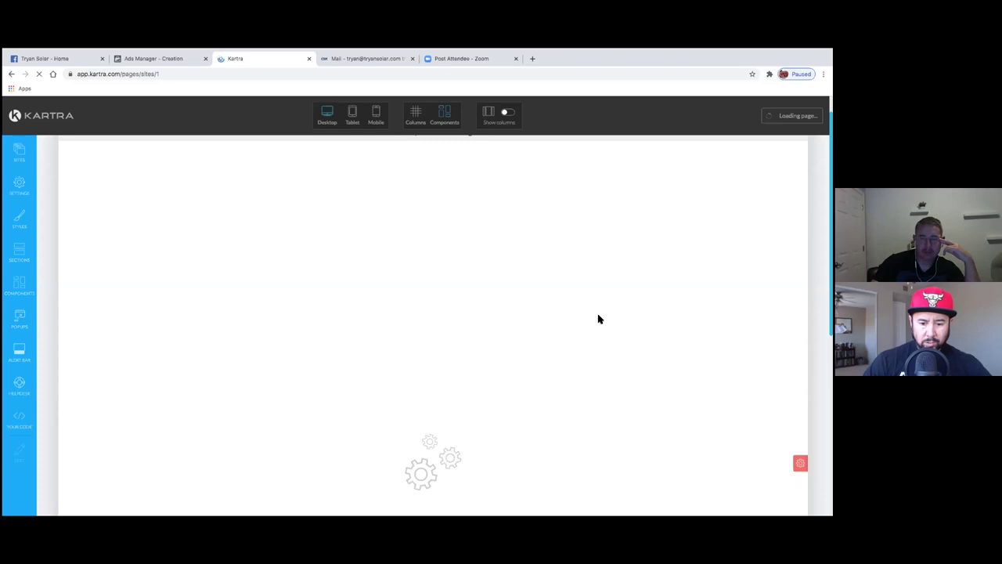
- Scroll through the Thank You for Subscribing page and open its green Actions menu
scroll(598, 319, "down", 10)
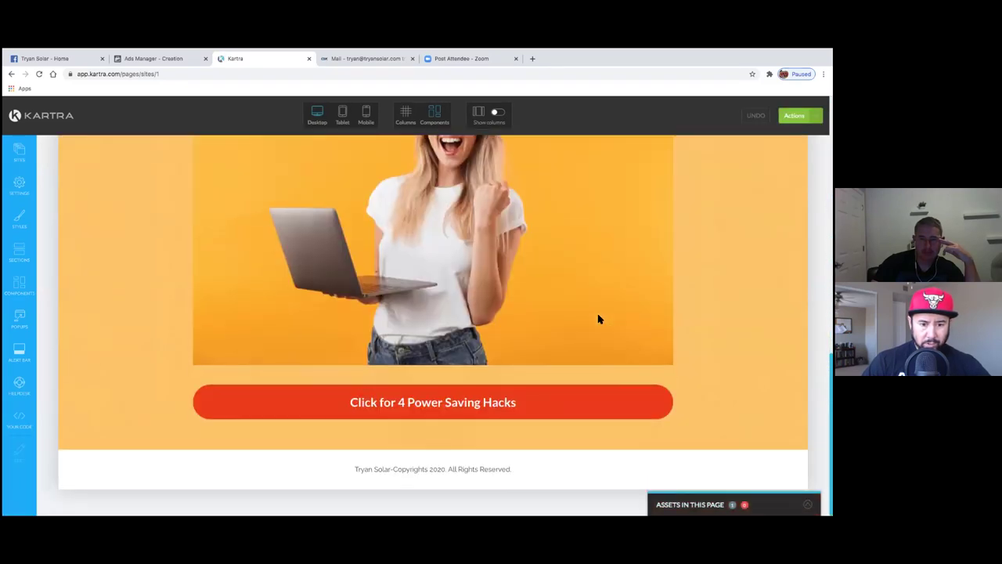
mouse_move(363, 405)
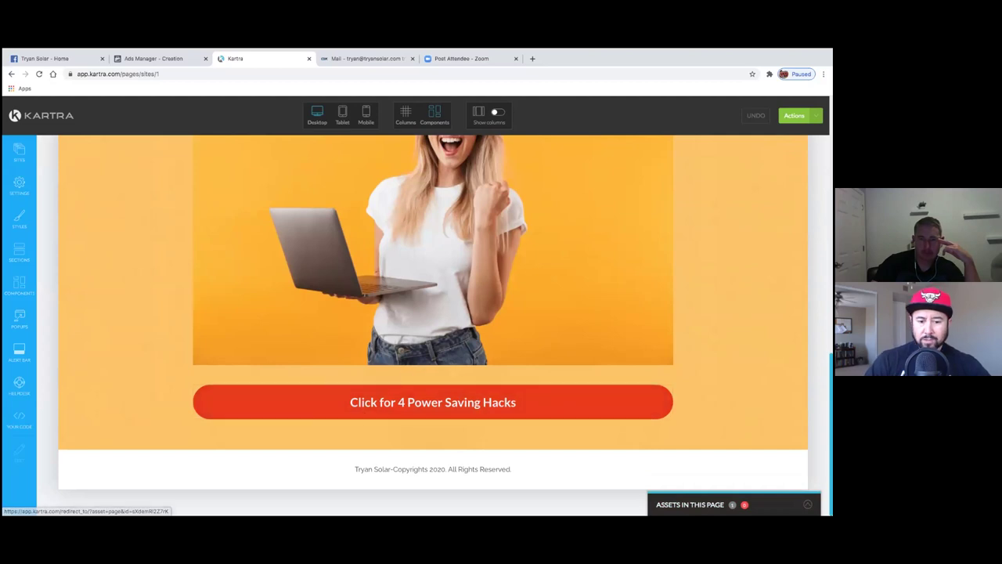
scroll(521, 388, "up", 8)
scroll(433, 326, "up", 5)
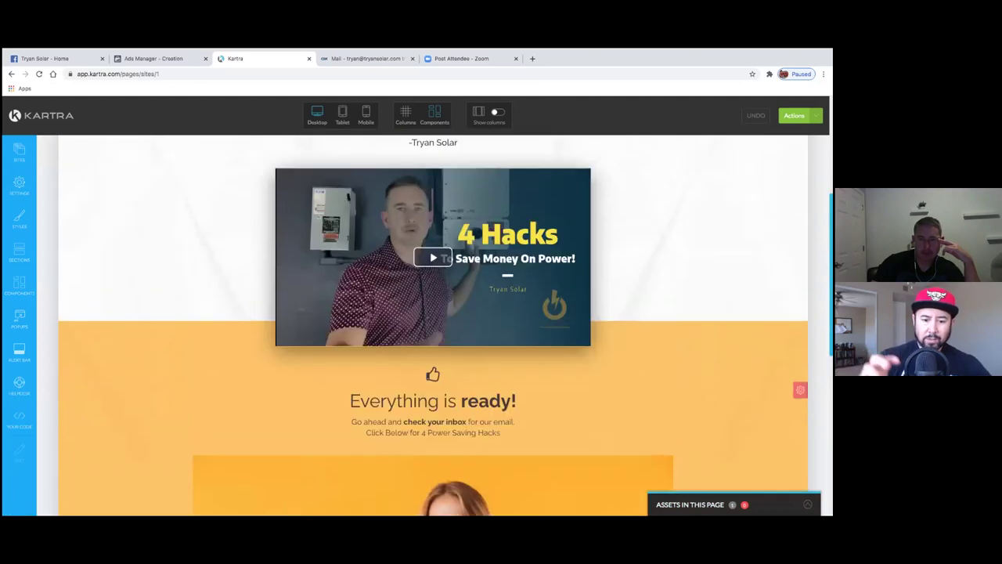
scroll(433, 326, "down", 3)
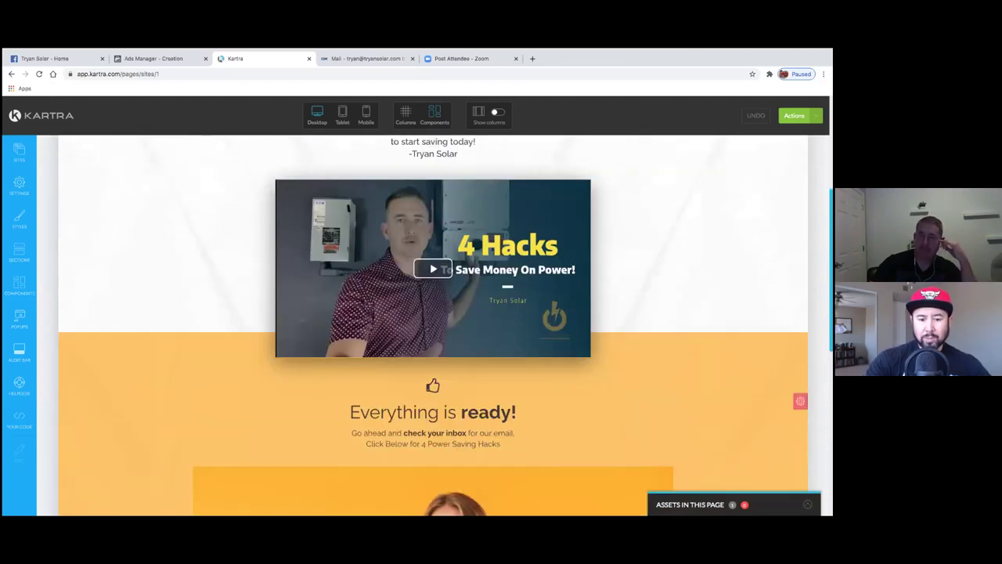
scroll(657, 363, "up", 3)
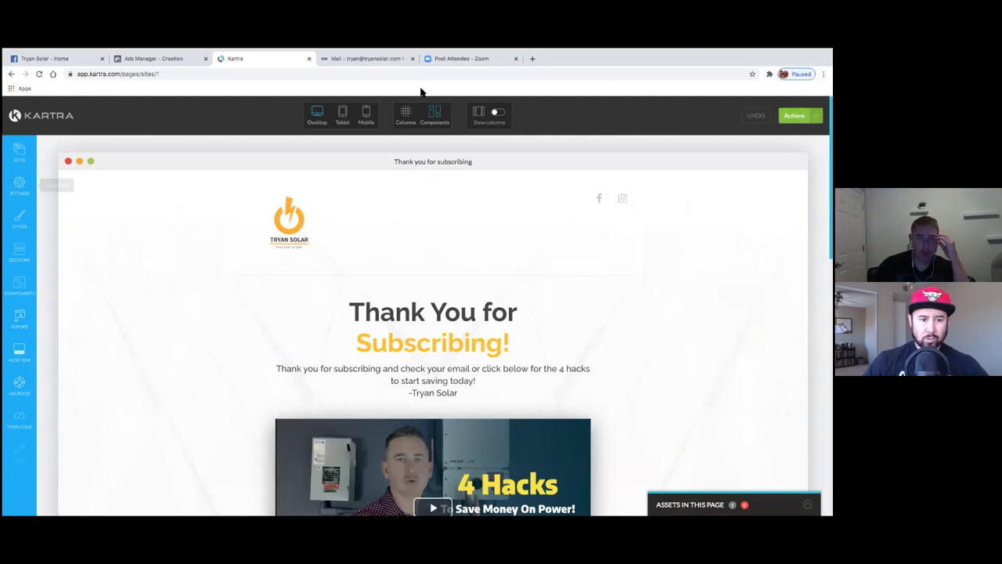
left_click(794, 115)
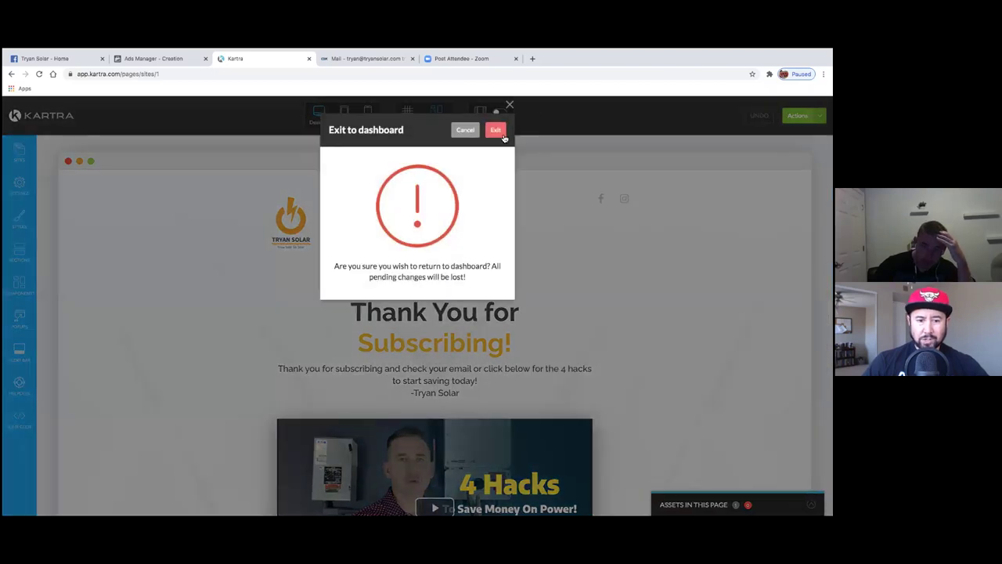
- Exit to the dashboard and open the Tryan Solar Opt in List sequence from Communications > Sequences for editing
left_click(502, 134)
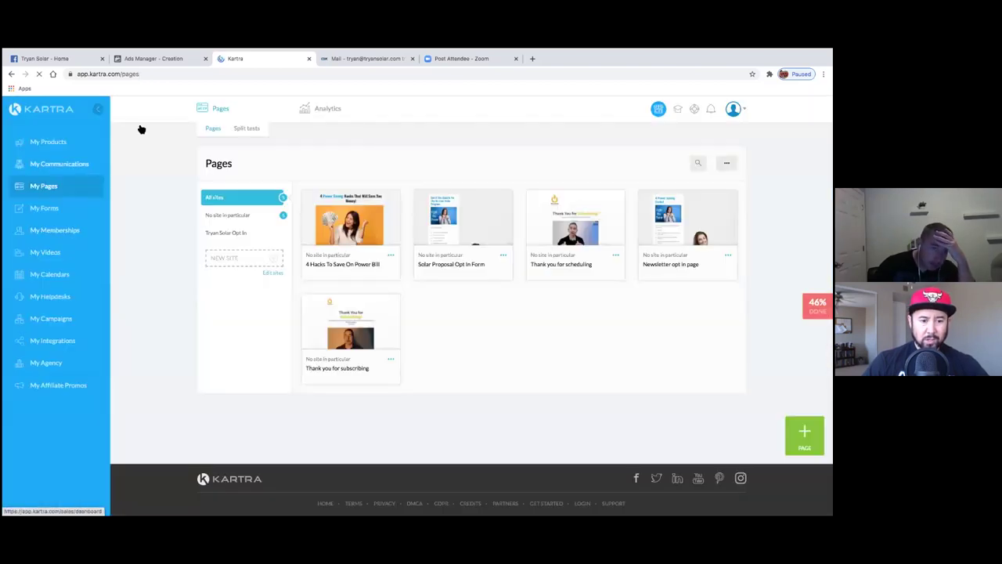
left_click(55, 165)
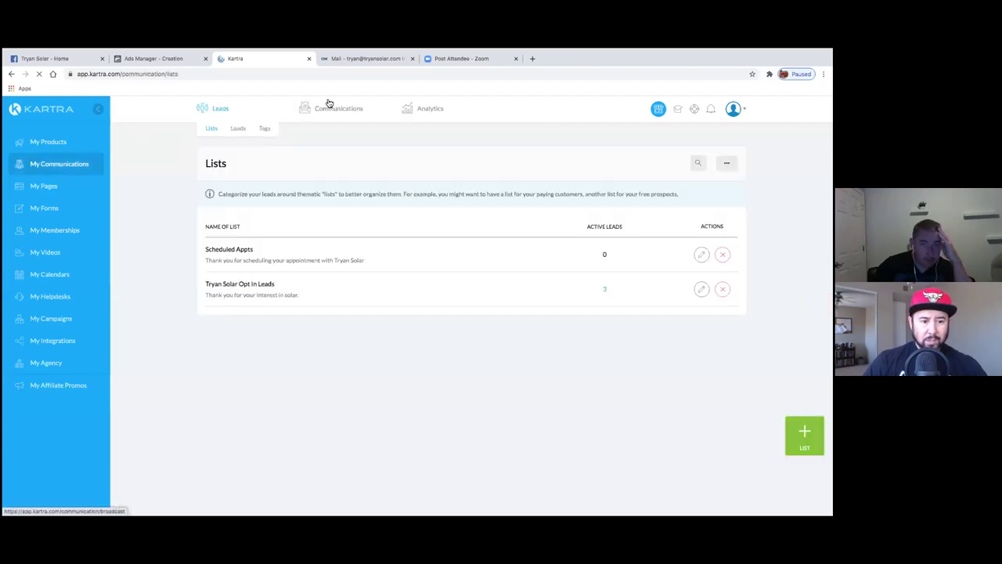
left_click(338, 109)
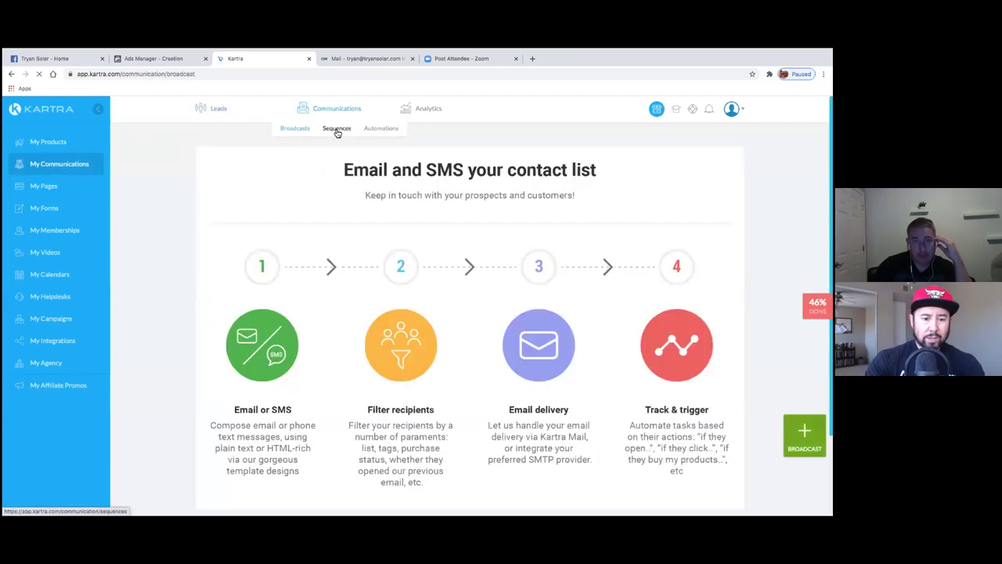
left_click(337, 128)
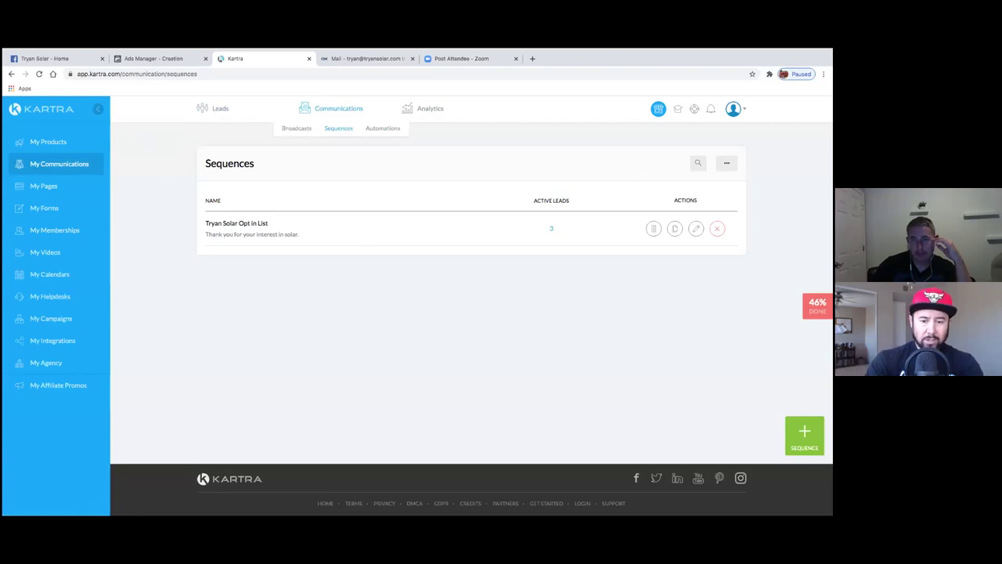
left_click(695, 228)
left_click(549, 130)
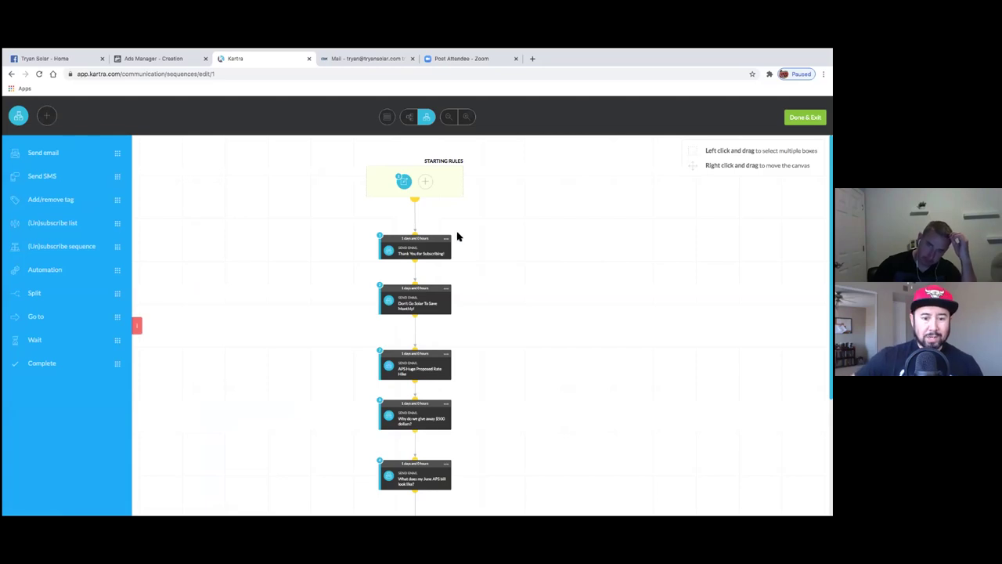
- Open the second email, Don't Go Solar For Monthly Savings, and inspect its video block settings
left_click(445, 239)
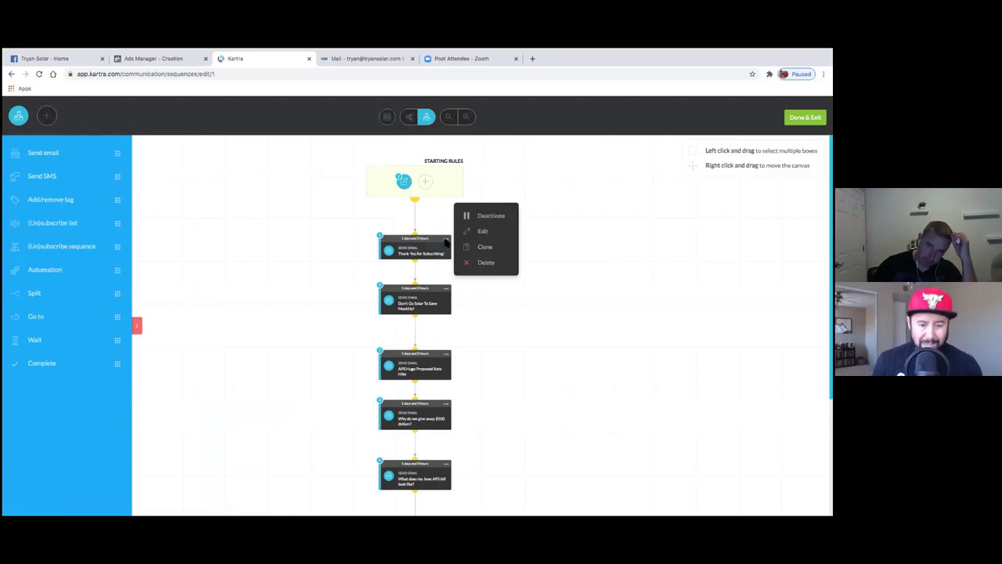
left_click(446, 288)
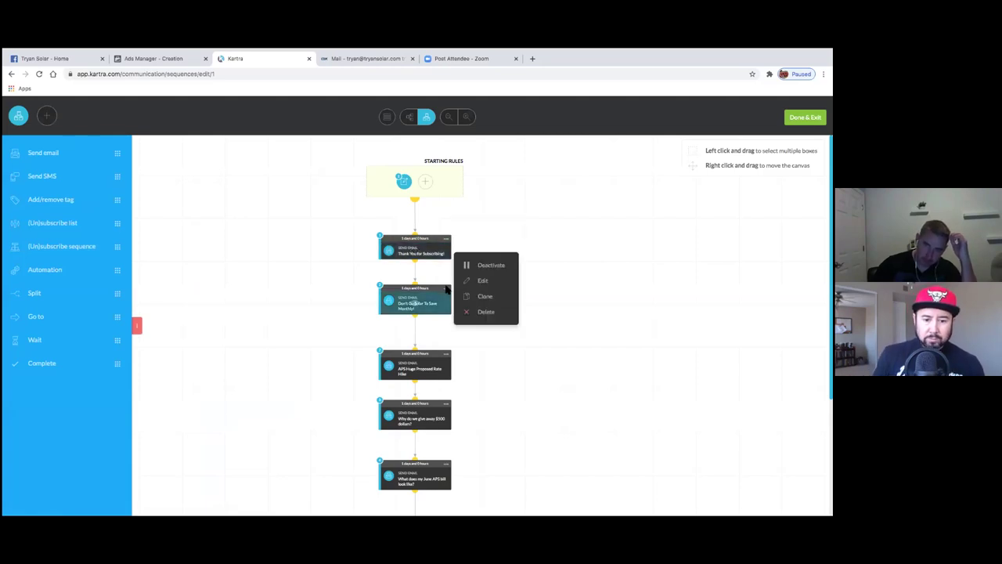
left_click(520, 276)
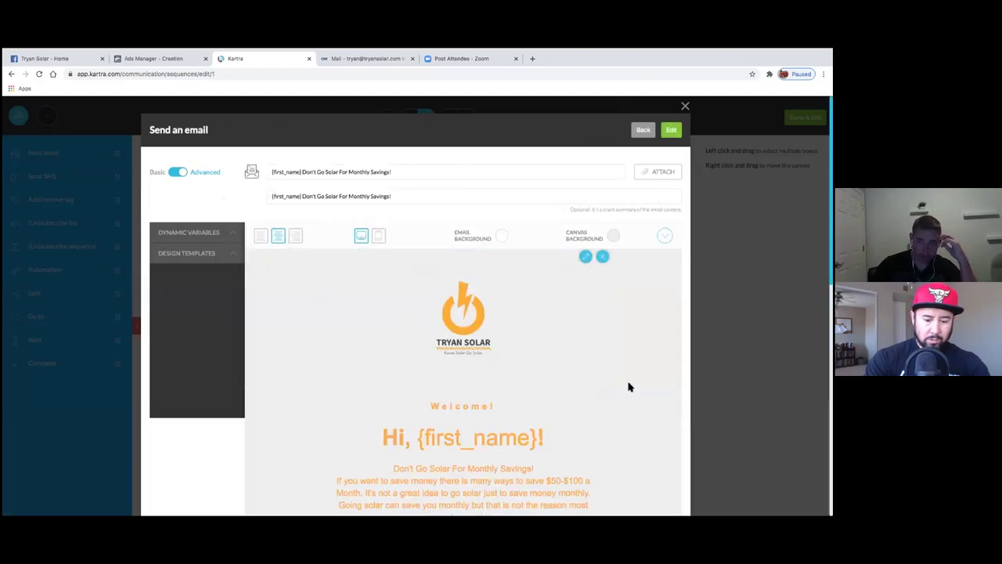
scroll(629, 384, "down", 3)
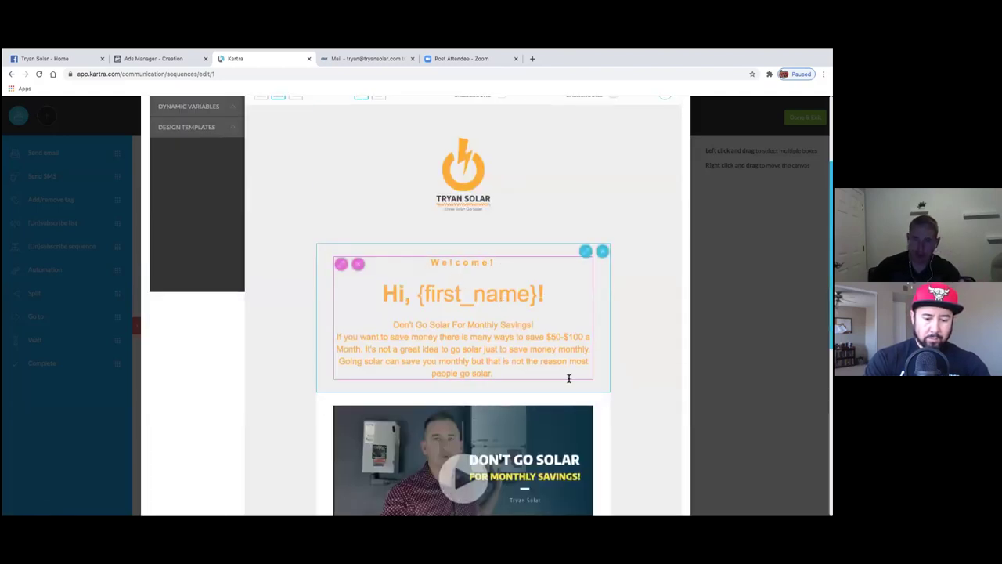
scroll(548, 395, "down", 2)
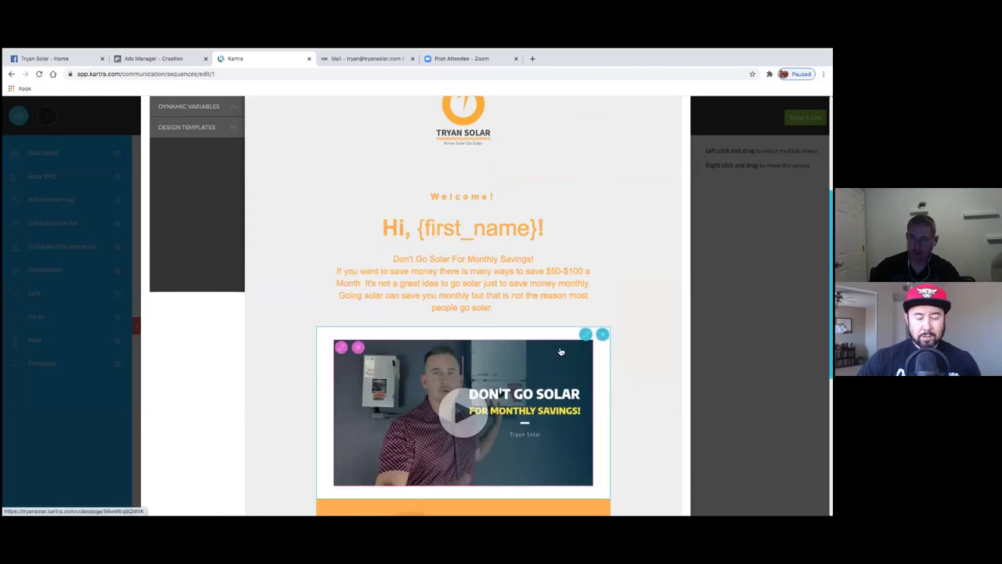
scroll(574, 364, "down", 1)
left_click(341, 284)
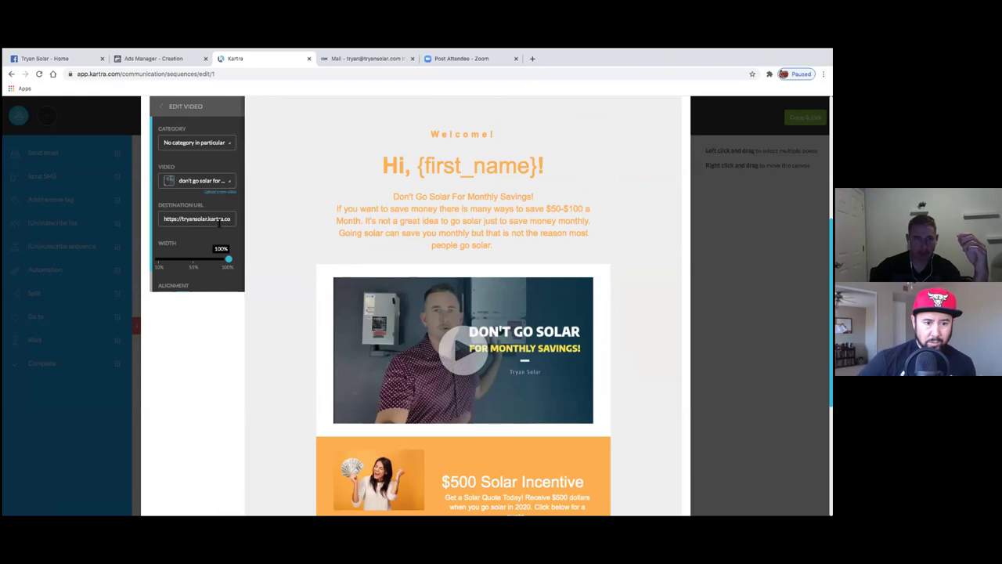
left_click_drag(166, 218, 236, 219)
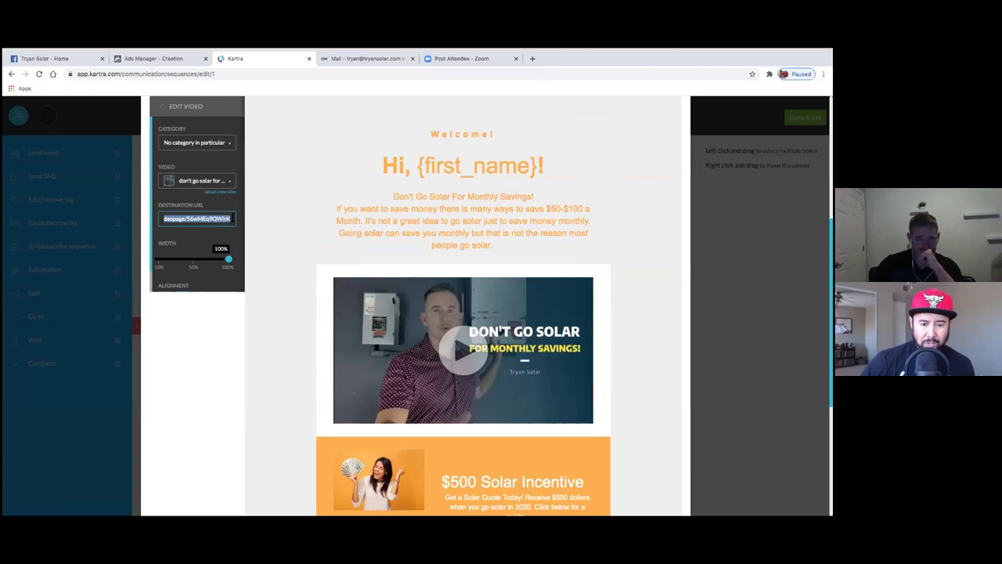
left_click(233, 182)
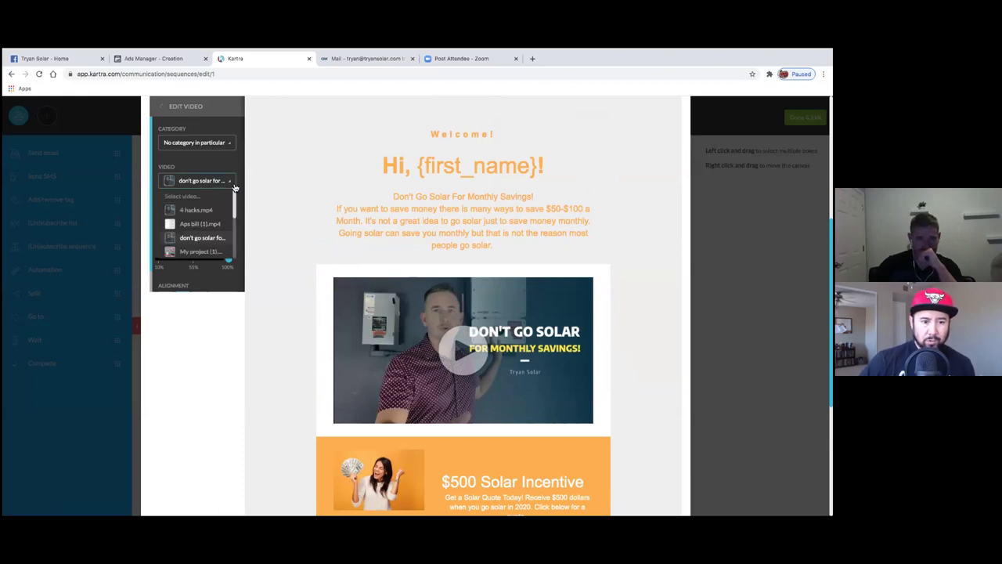
left_click(232, 183)
left_click(185, 110)
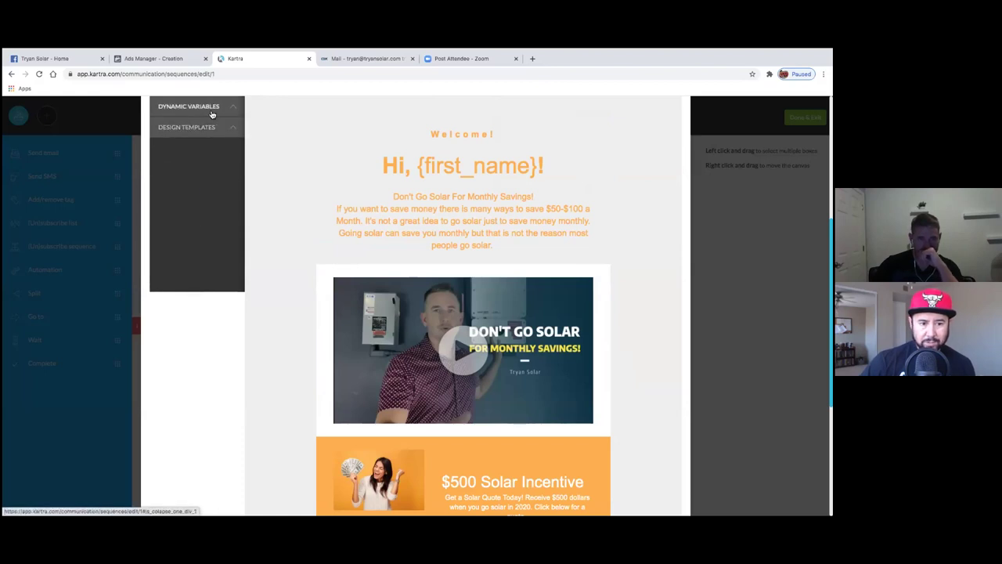
- Delete the video block and drop a single-image layout into its place
left_click(210, 127)
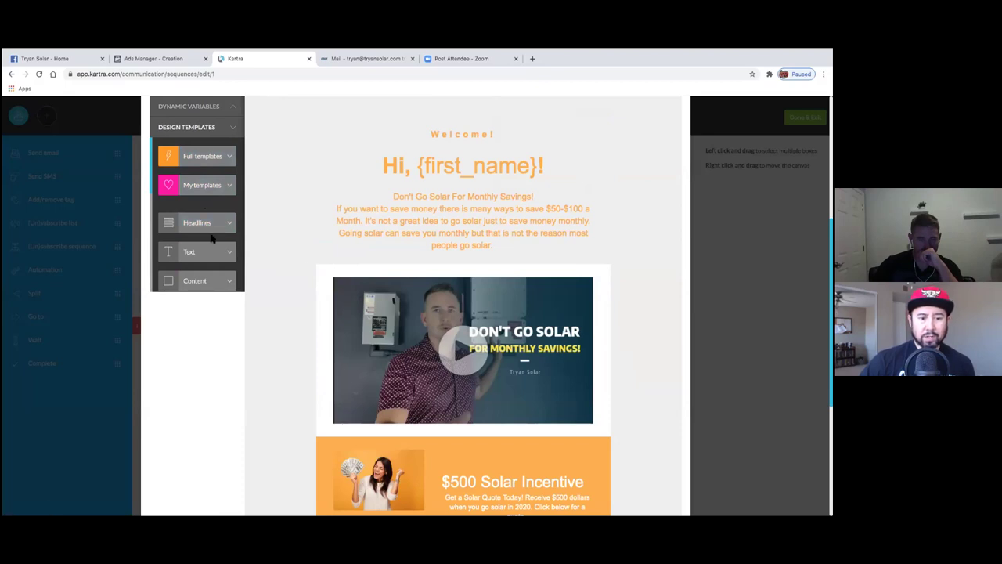
scroll(212, 244, "down", 2)
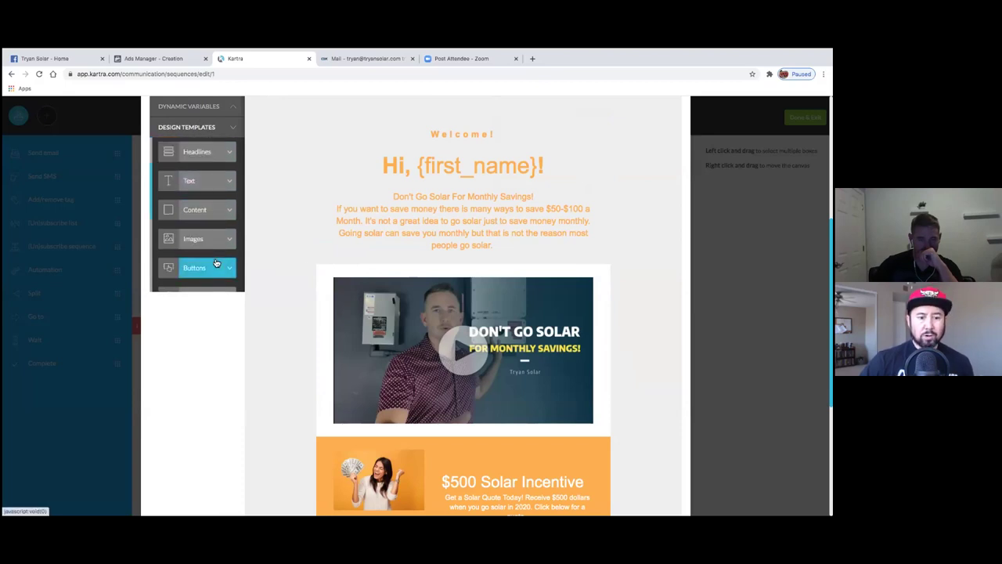
left_click(221, 245)
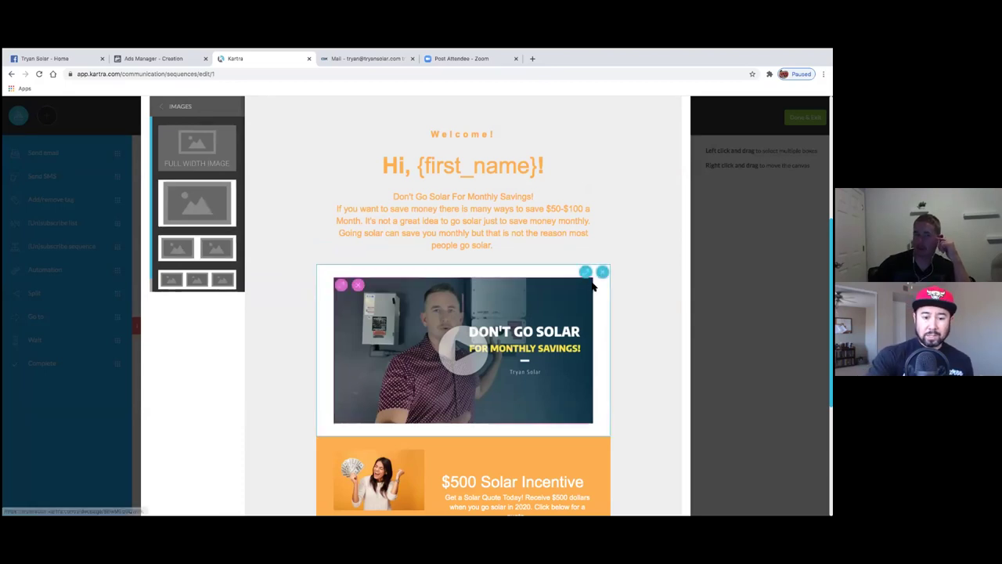
left_click(600, 273)
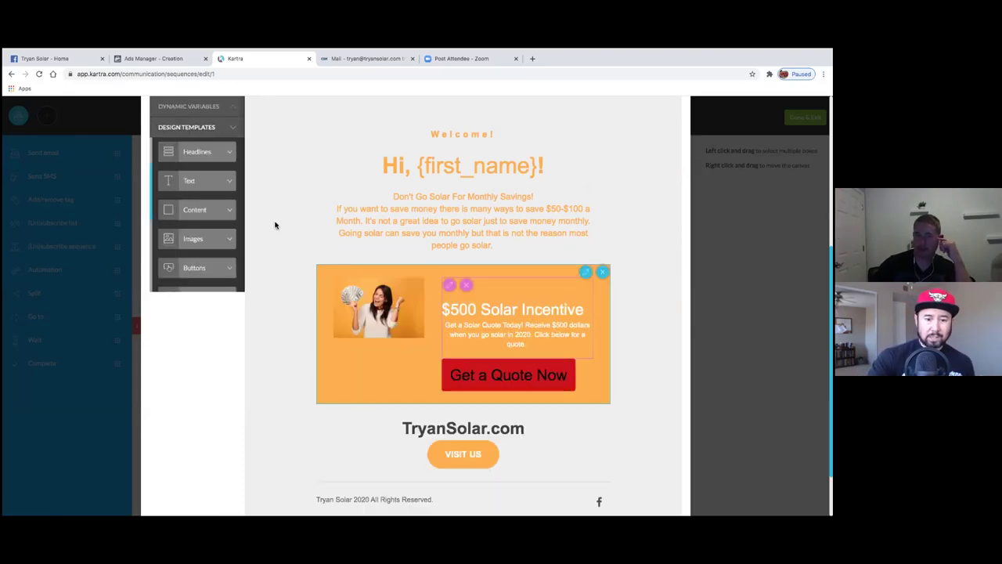
left_click(213, 238)
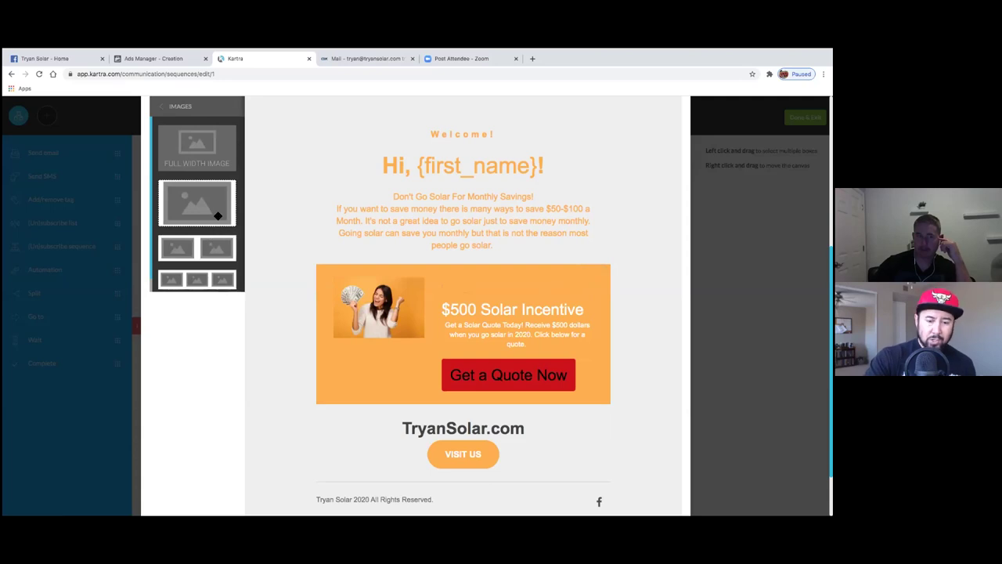
left_click_drag(218, 216, 449, 359)
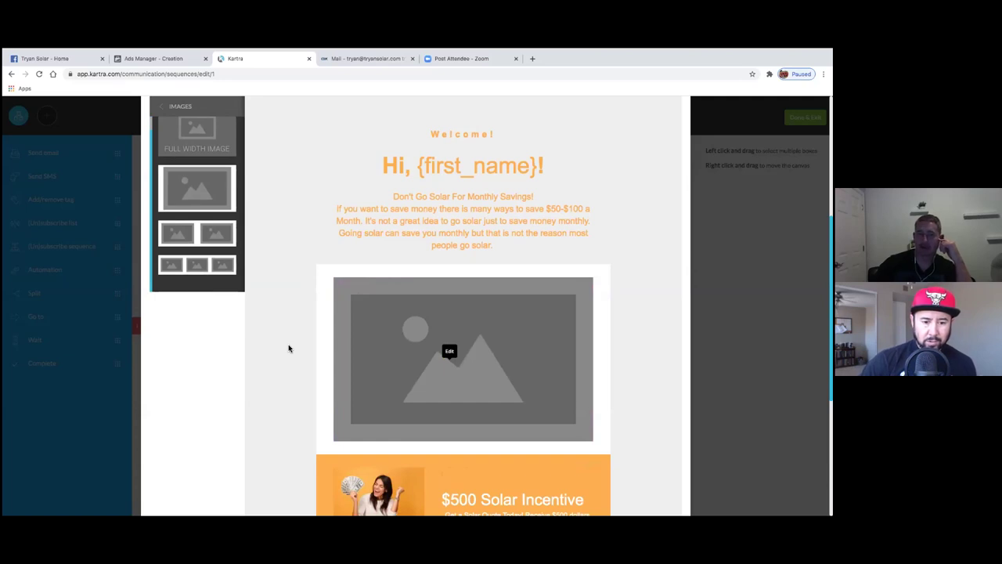
left_click(342, 288)
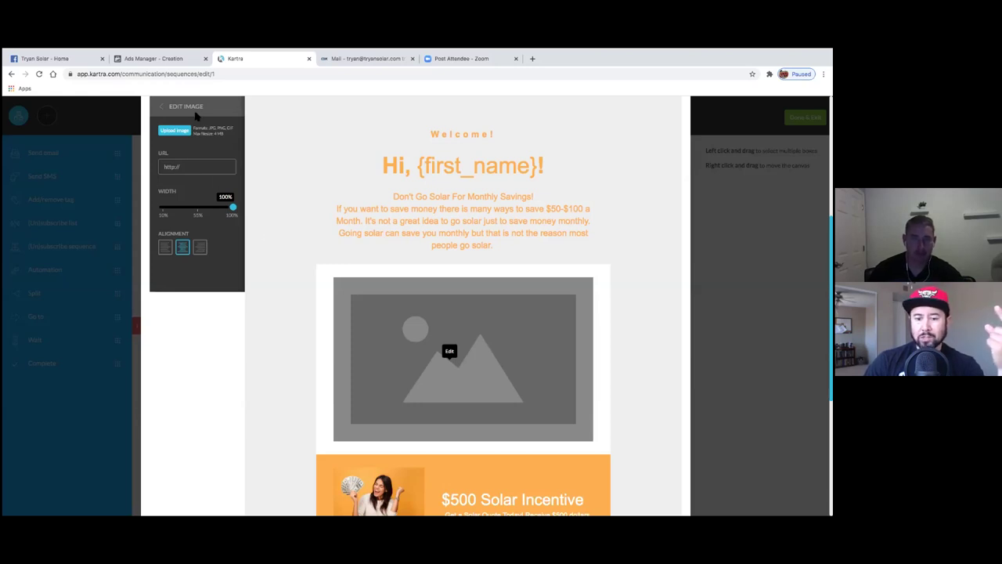
- Save the email content, close the Send an email dialog, and leave via Done & Exit
scroll(462, 141, "up", 5)
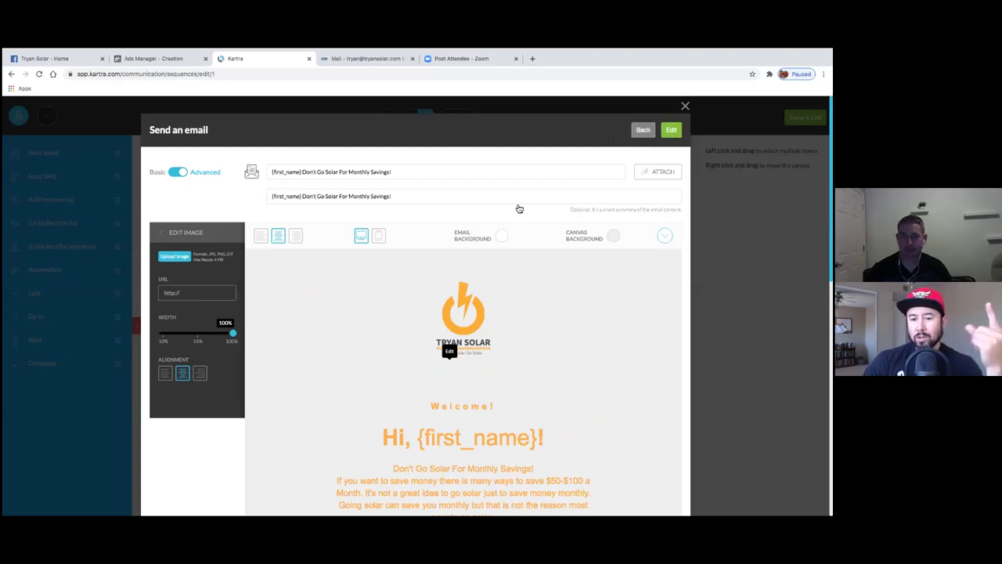
left_click(671, 127)
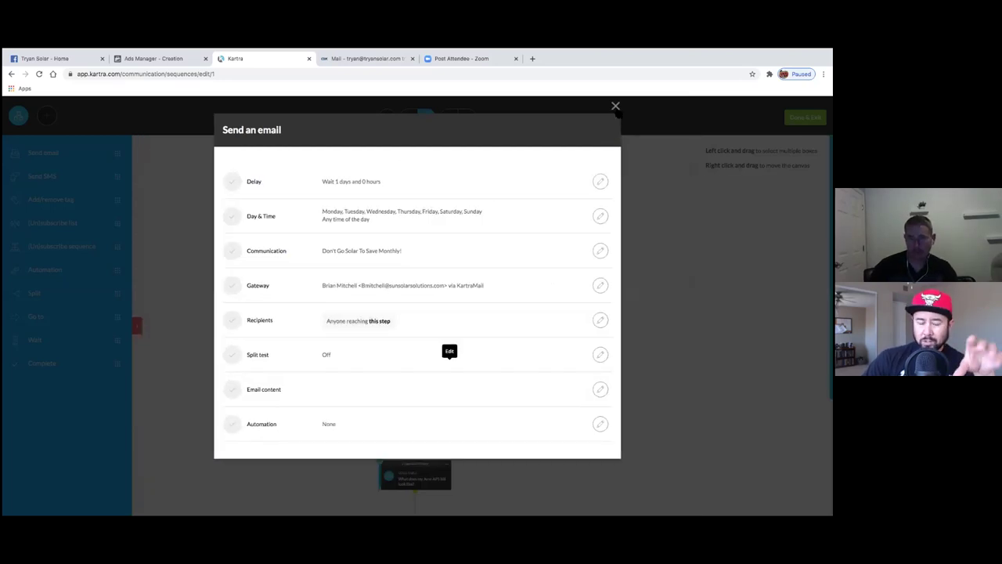
left_click(616, 105)
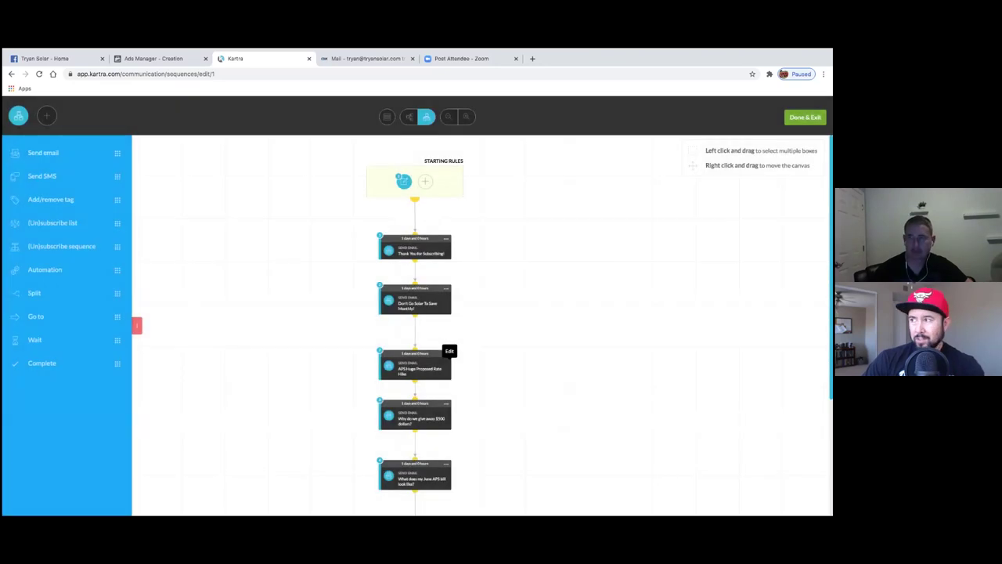
left_click(805, 117)
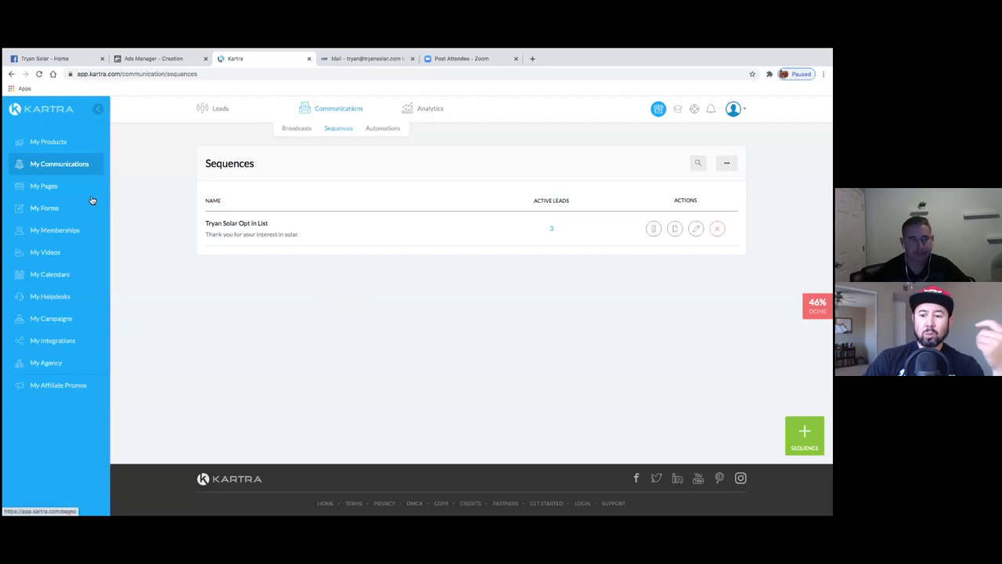
- Go to My Pages, then switch to the Ads Manager - Creation tab
left_click(41, 189)
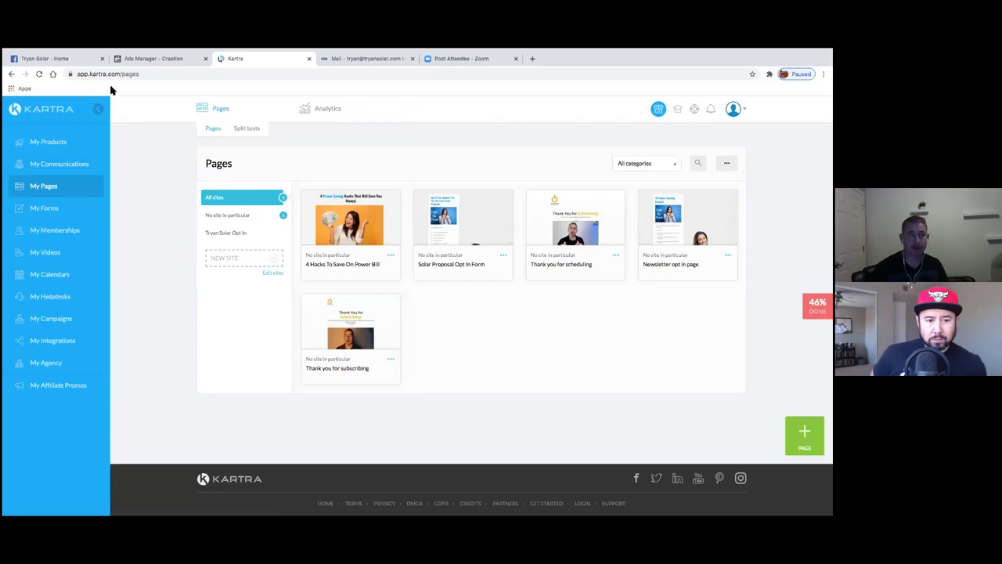
left_click(166, 62)
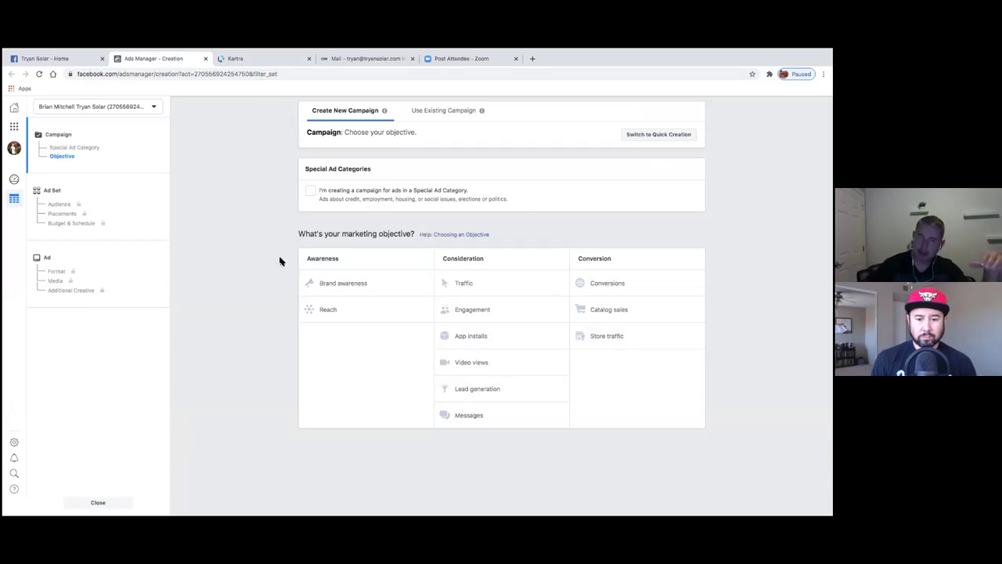
- Check the Kartra tab, return to Ads Manager, and open Events Manager from Business Tools
left_click(281, 61)
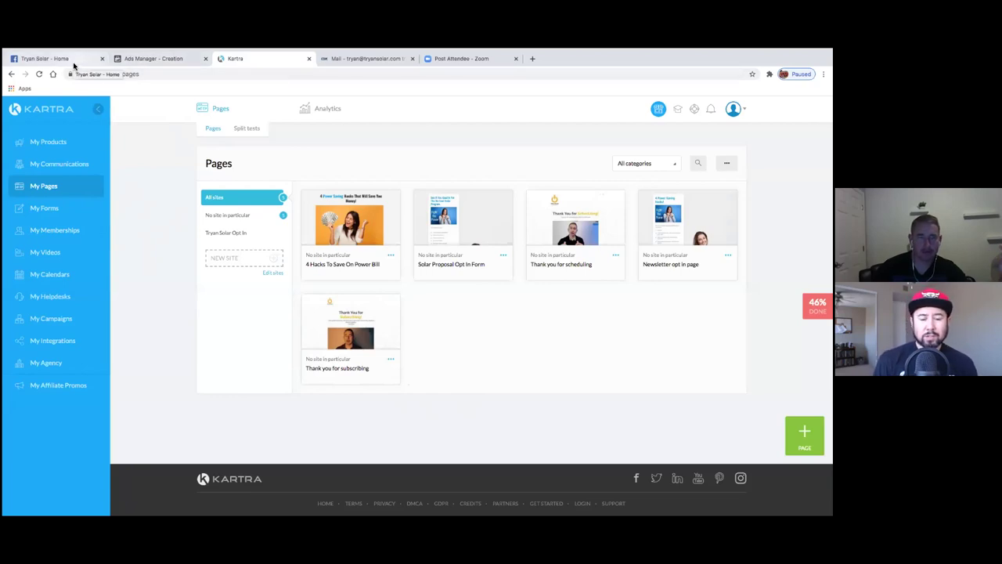
left_click(151, 61)
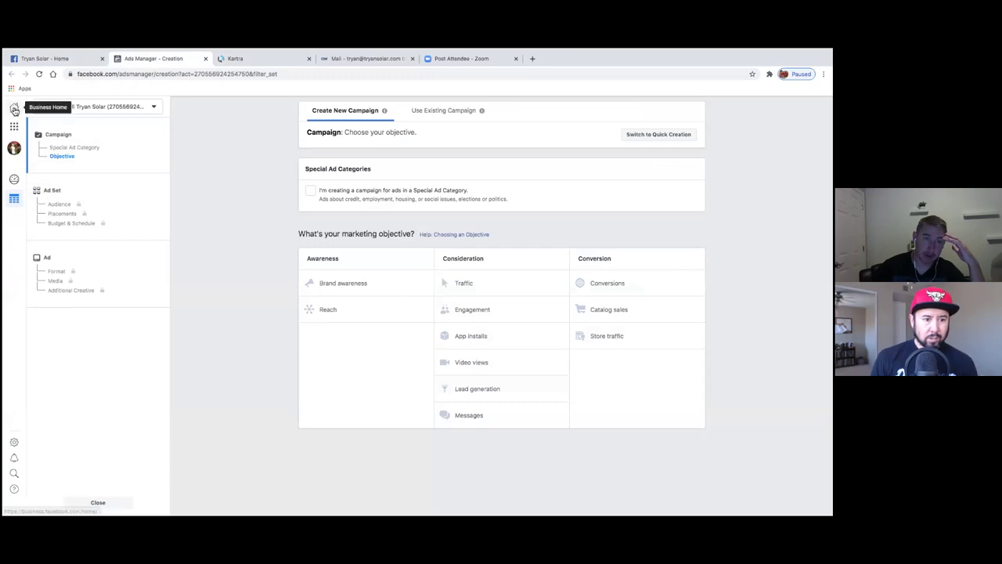
left_click(14, 126)
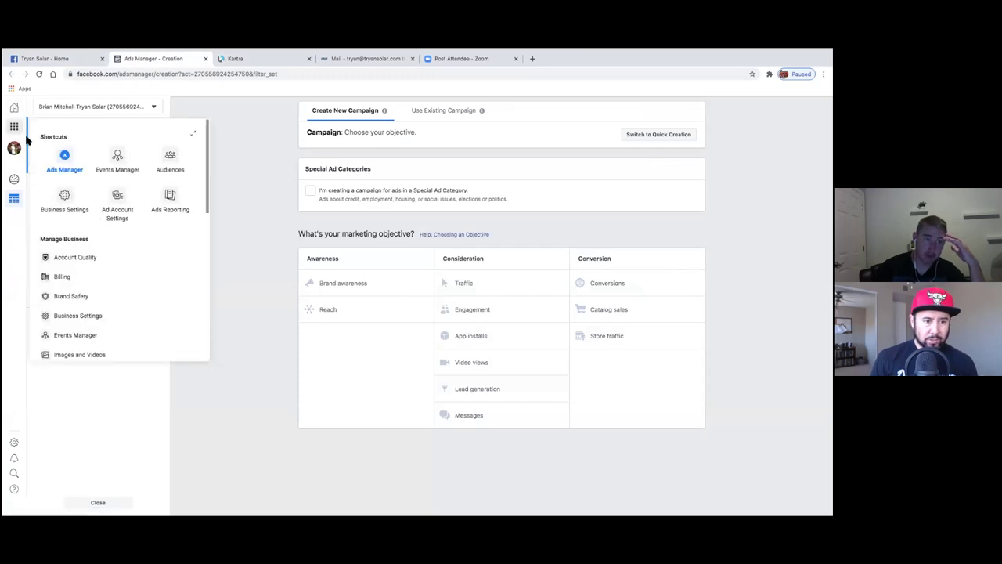
scroll(83, 313, "down", 1)
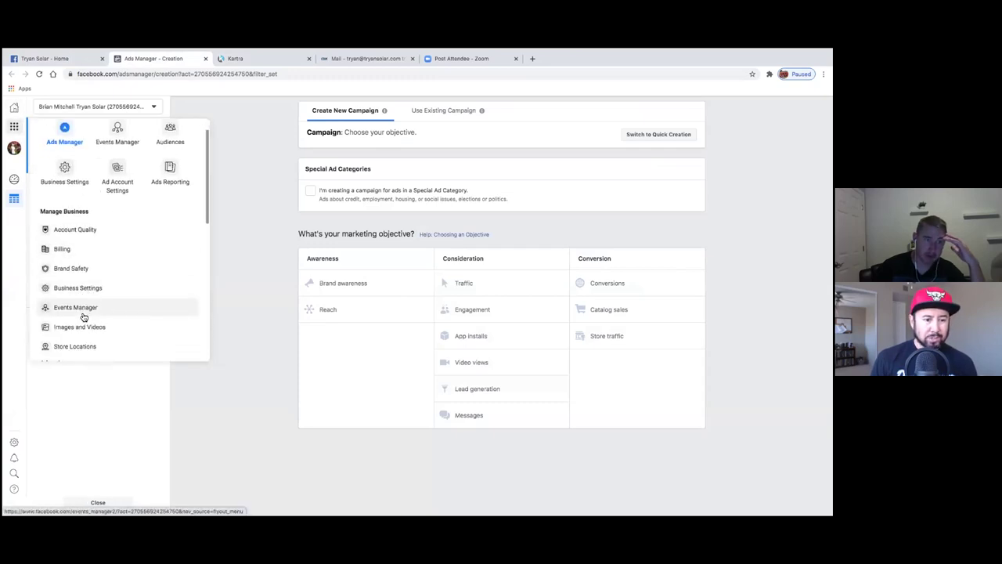
left_click(117, 131)
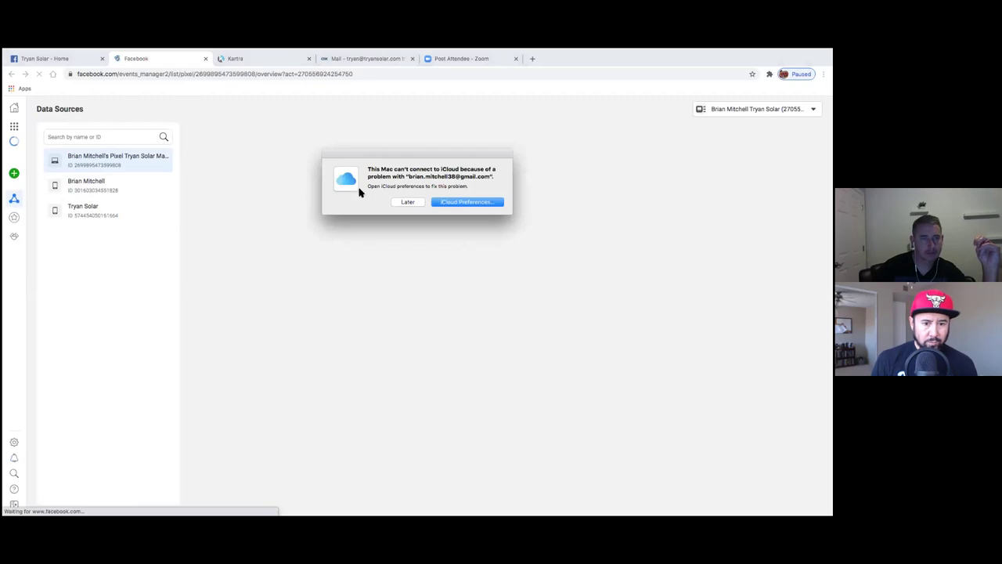
- Copy the pixel base code via Add Events > From a New Website > Install code manually
left_click(400, 203)
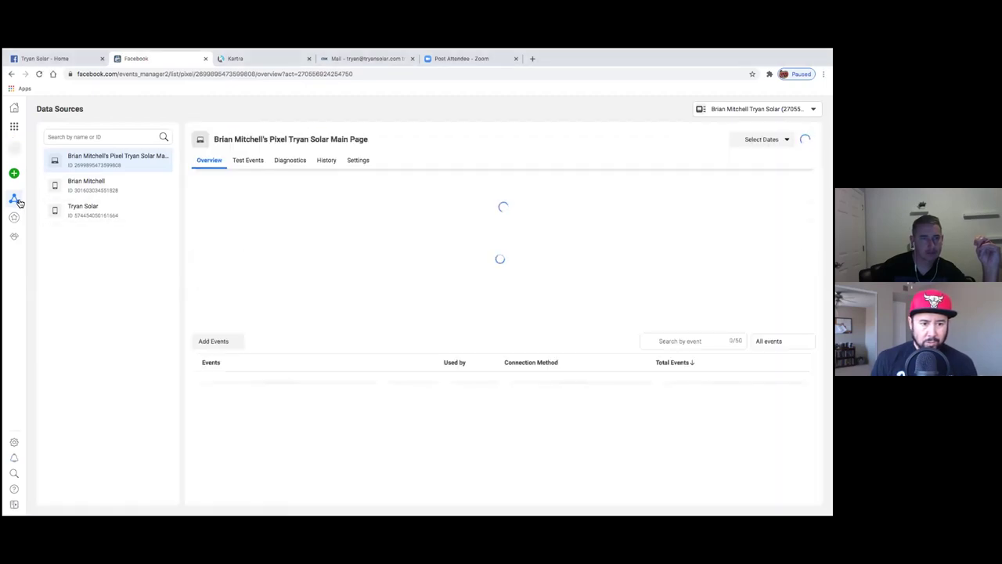
mouse_move(23, 192)
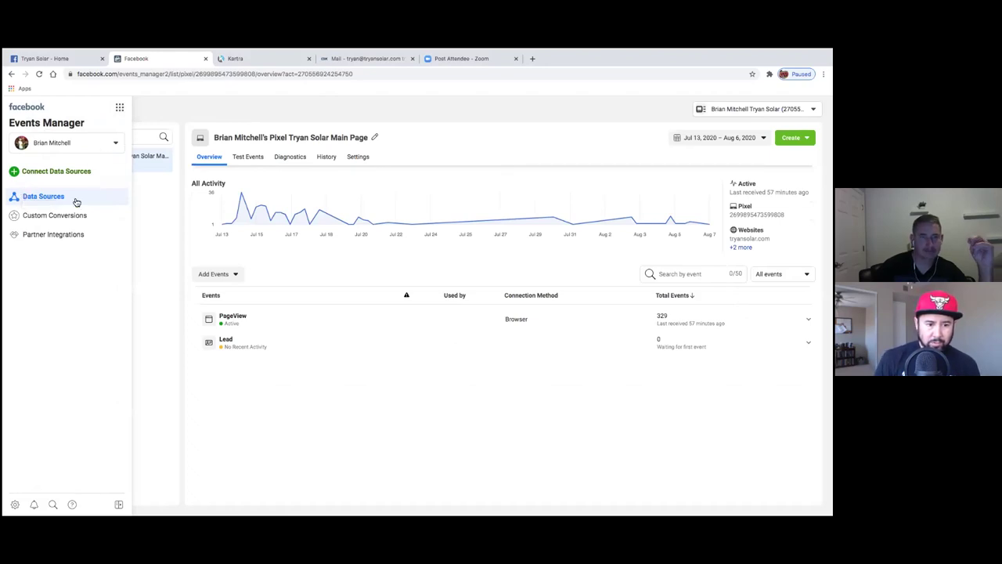
left_click(238, 274)
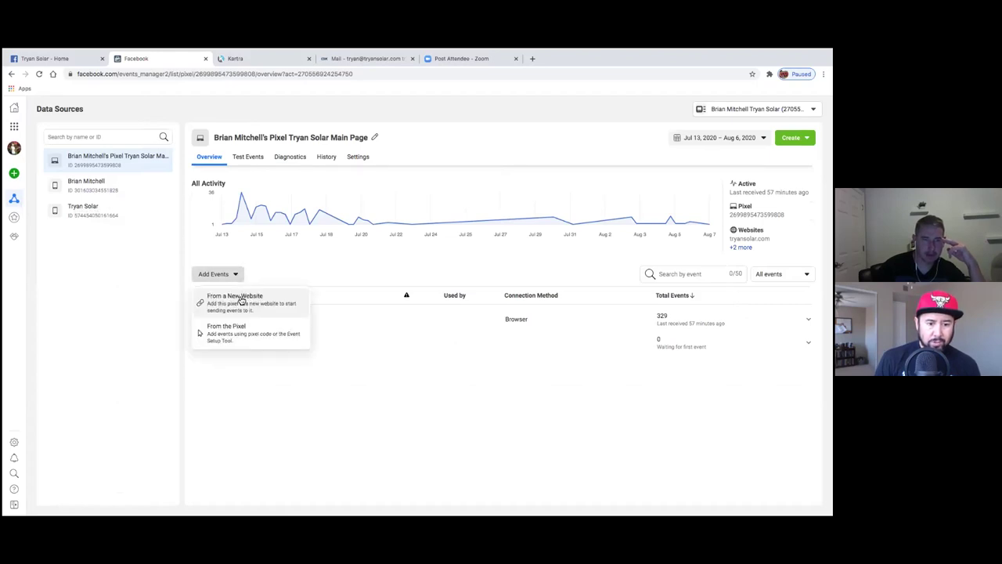
left_click(266, 302)
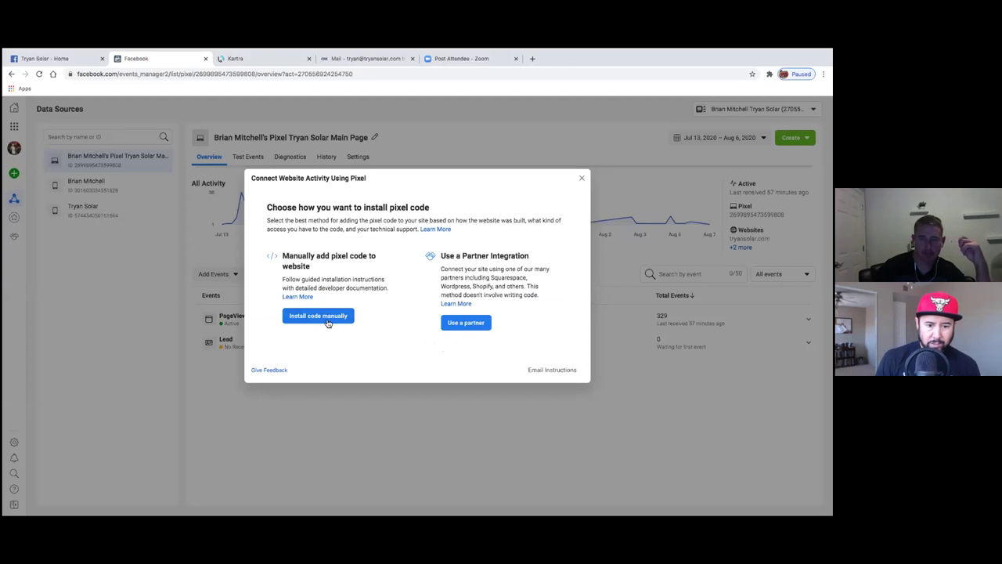
left_click(320, 317)
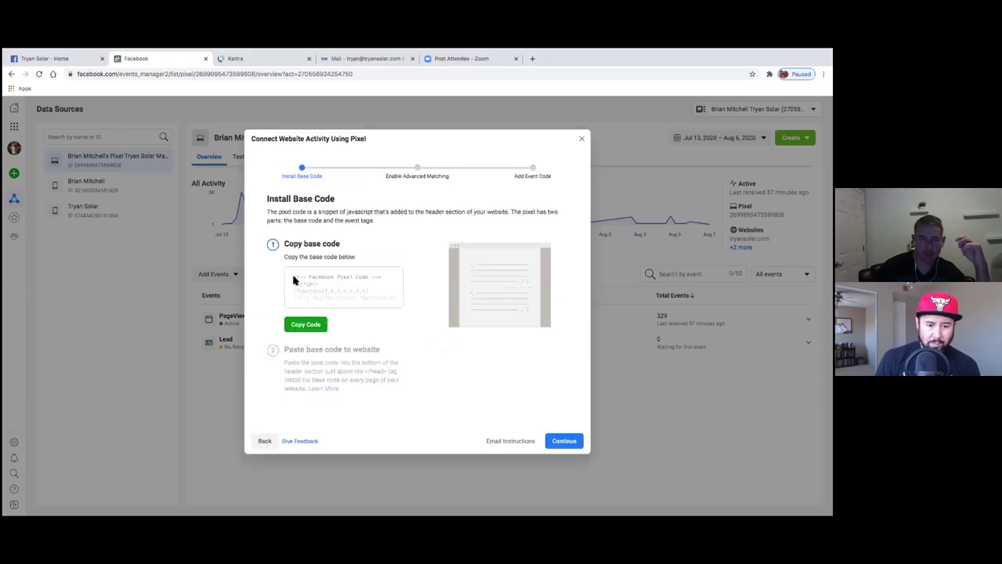
left_click(307, 324)
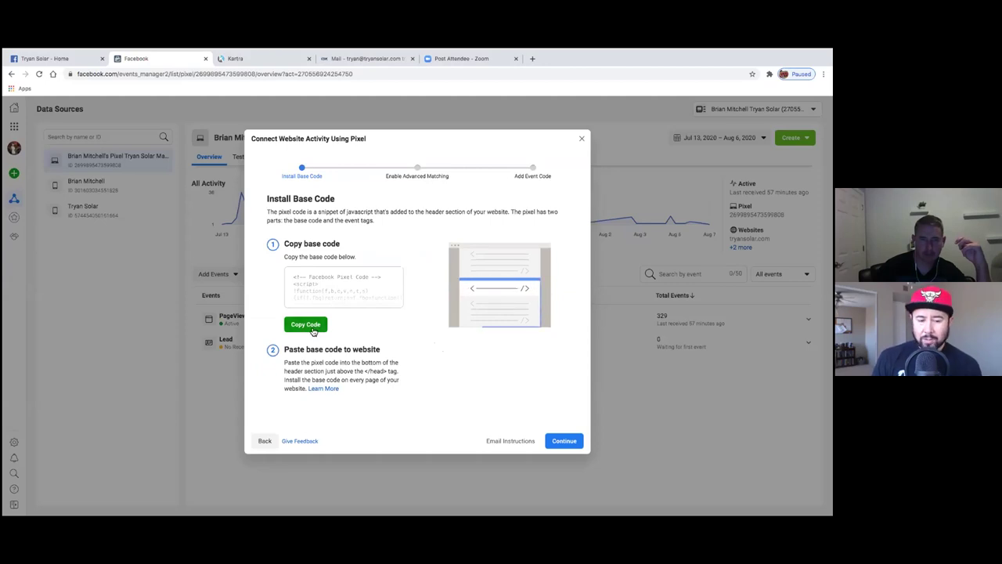
- Continue past the setup dialogs, close Set Up Events, and return to the Kartra tab
left_click(564, 445)
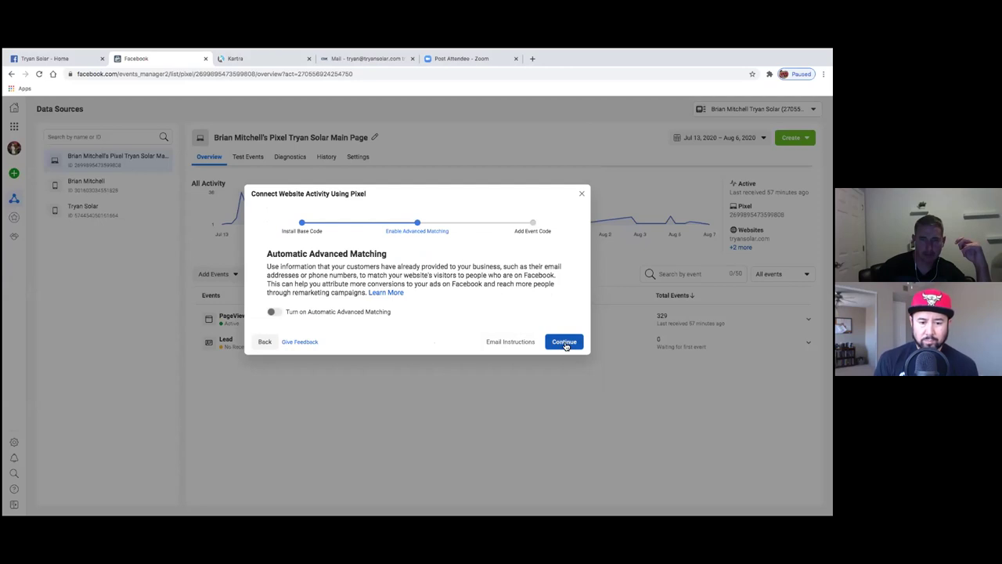
left_click(565, 343)
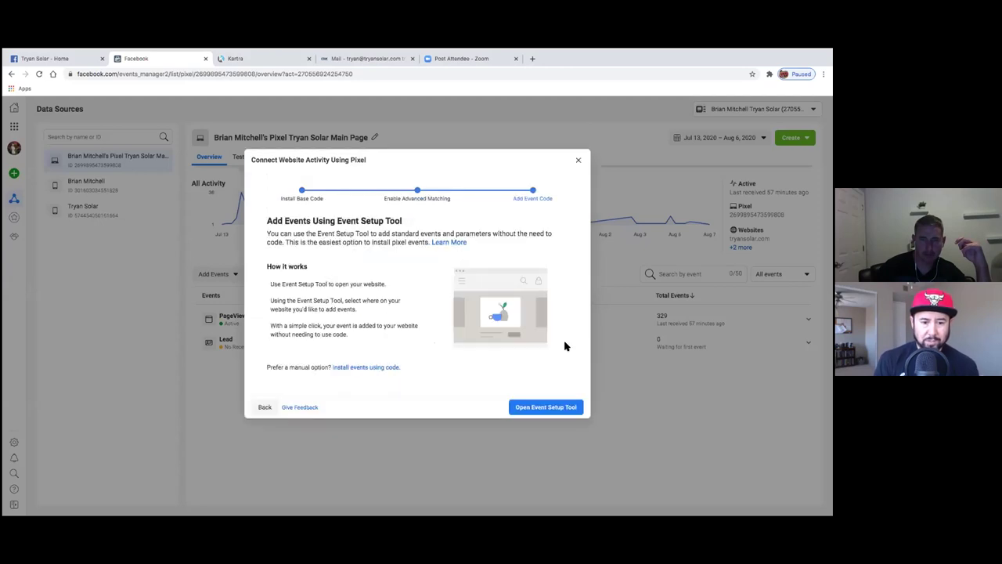
left_click(541, 407)
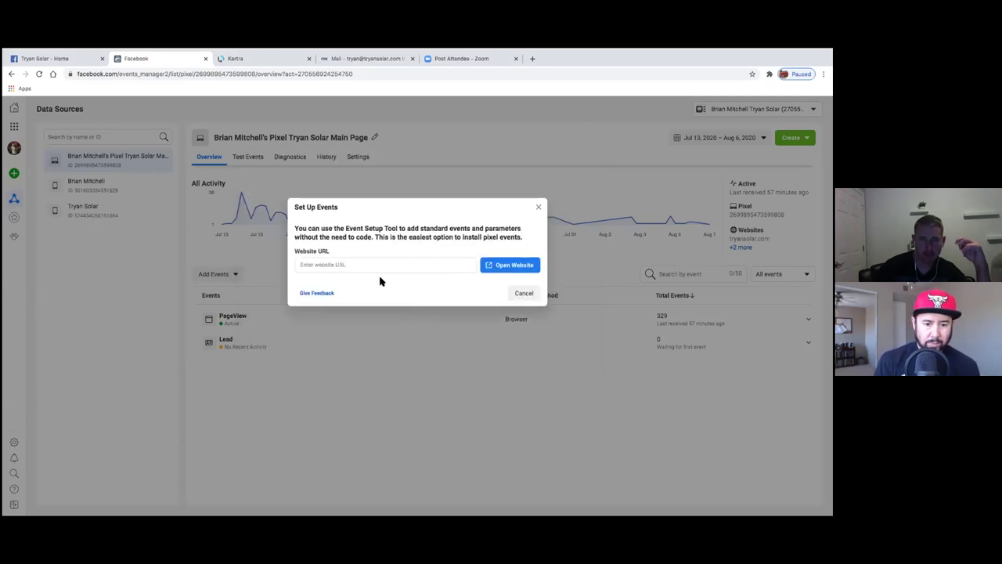
left_click(540, 208)
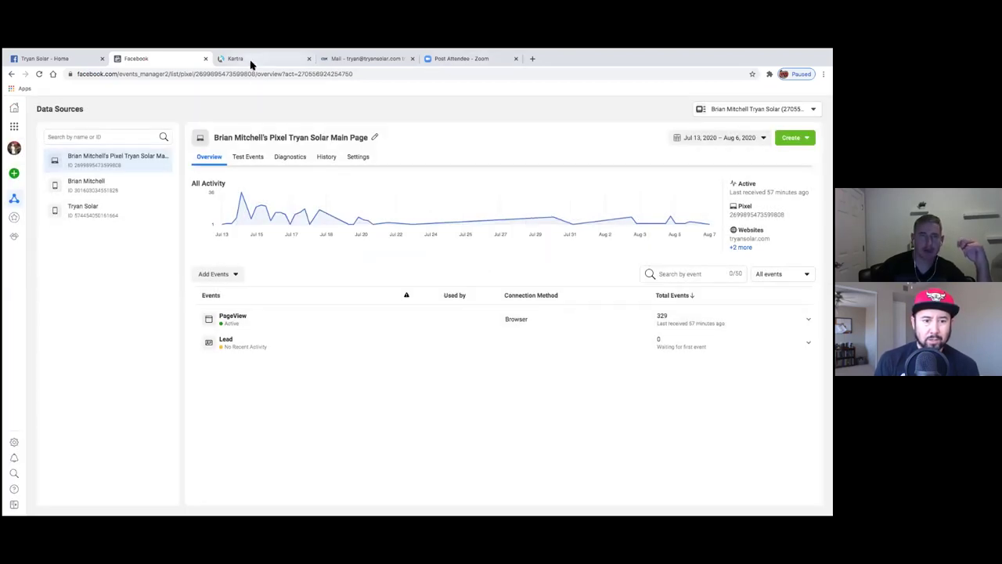
left_click(251, 62)
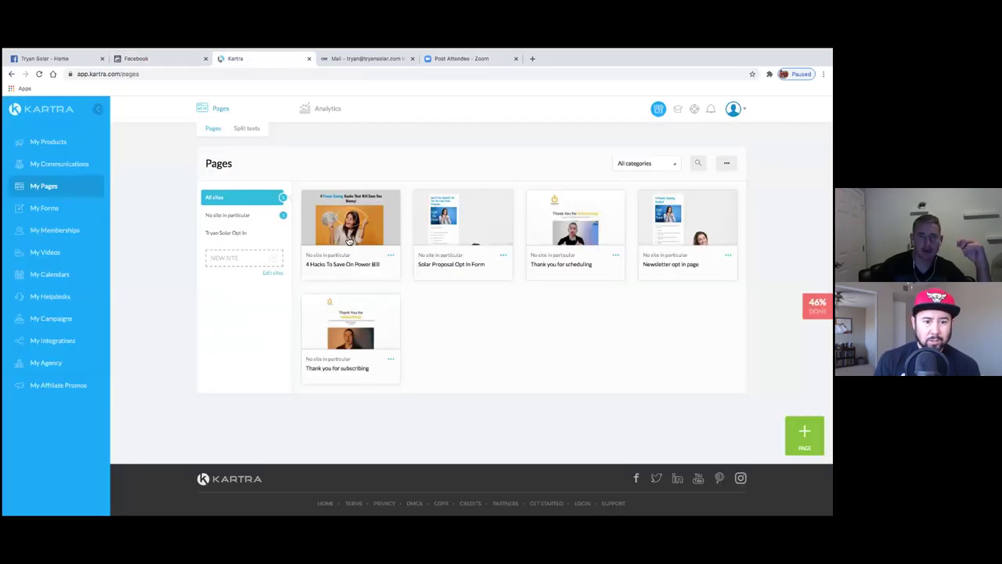
- Open the Thank you for subscribing page in the page builder from its card's Edit option
left_click(391, 361)
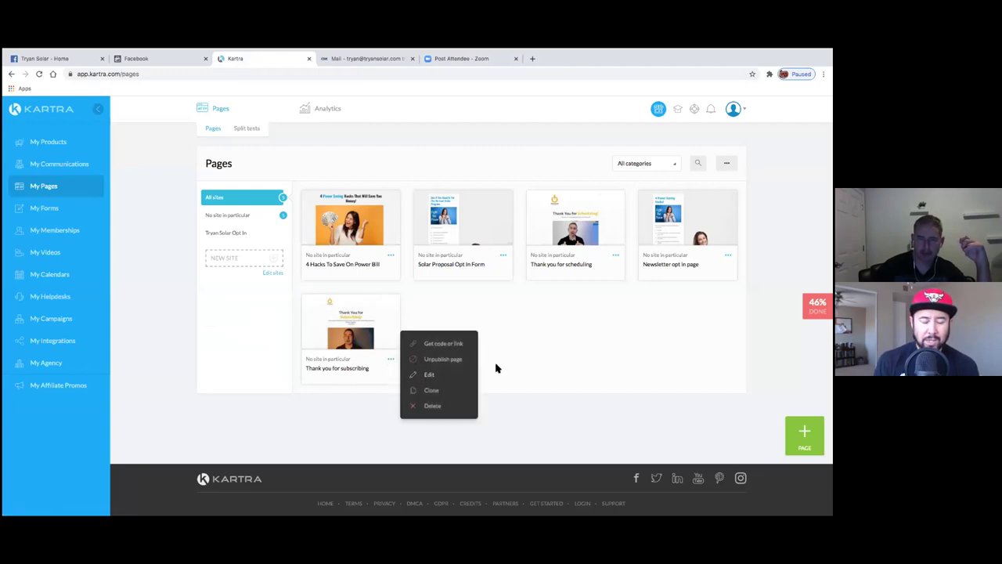
left_click(431, 376)
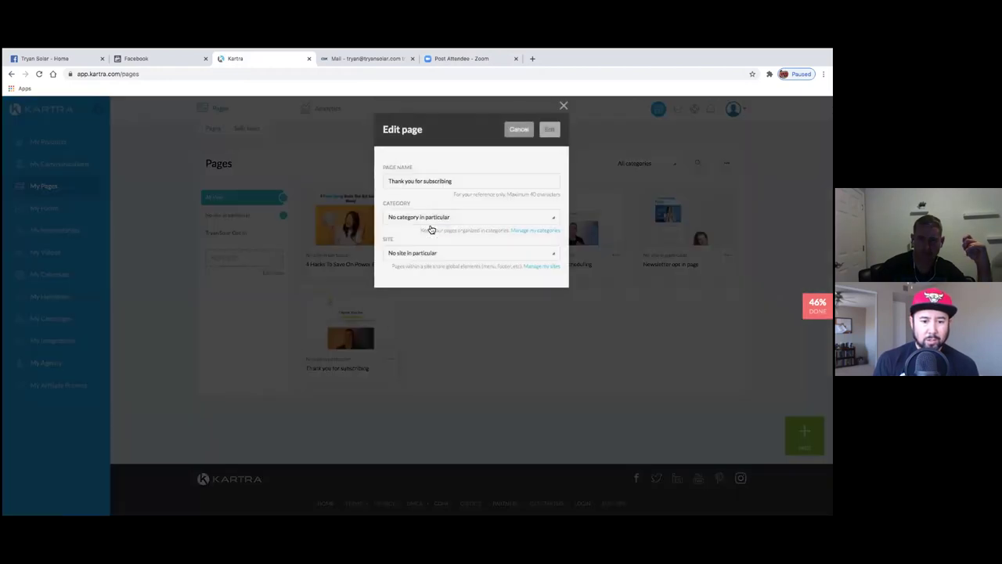
left_click(550, 130)
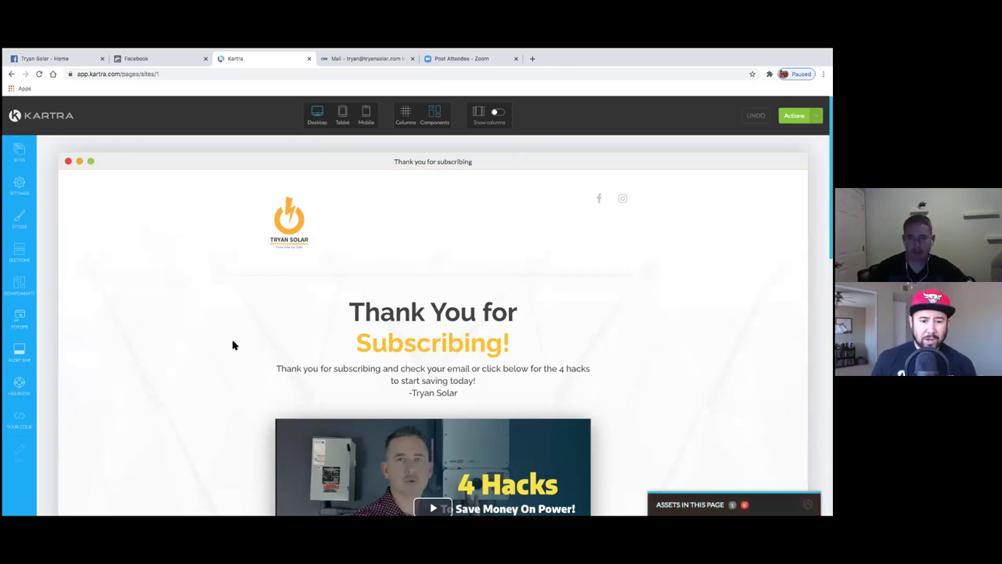
- In Settings > Tracking Code, replace the Facebook Ads code with the copied pixel code and apply
scroll(232, 344, "down", 1)
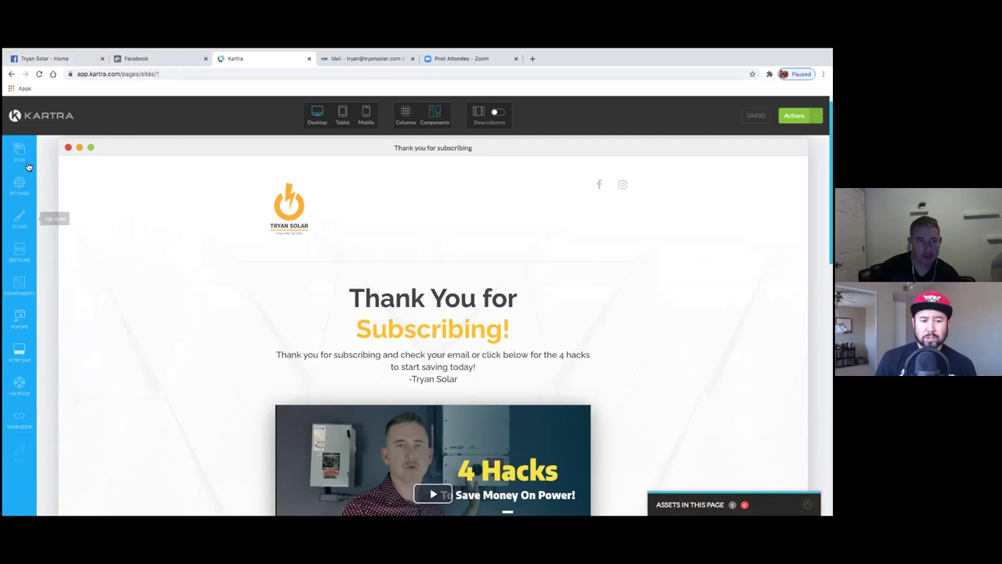
left_click(21, 186)
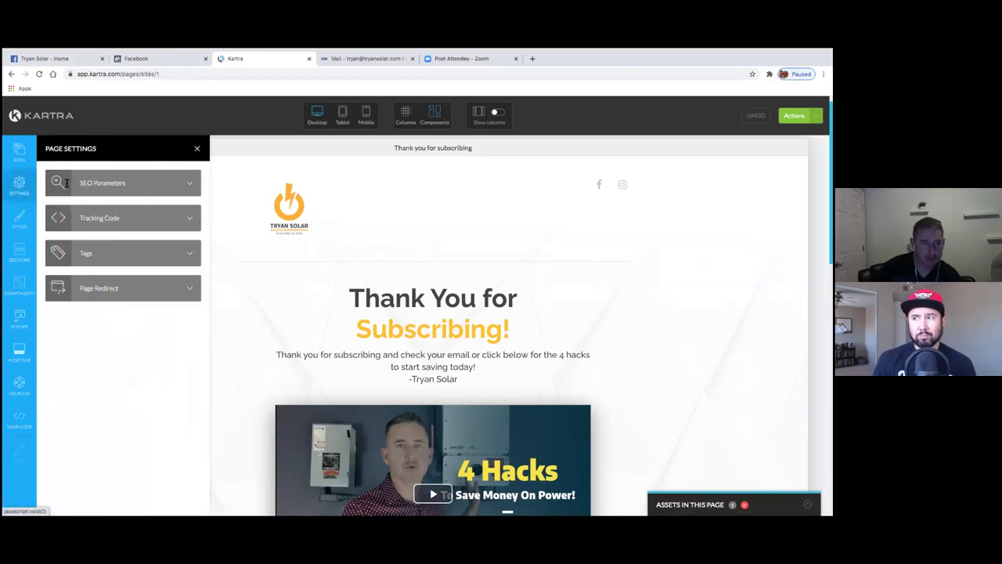
left_click(163, 217)
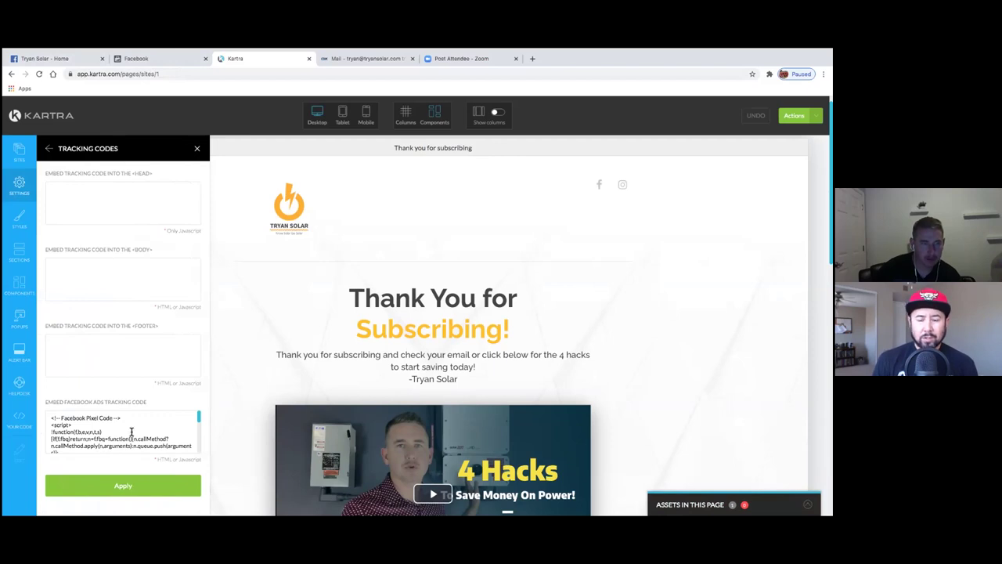
scroll(130, 431, "down", 5)
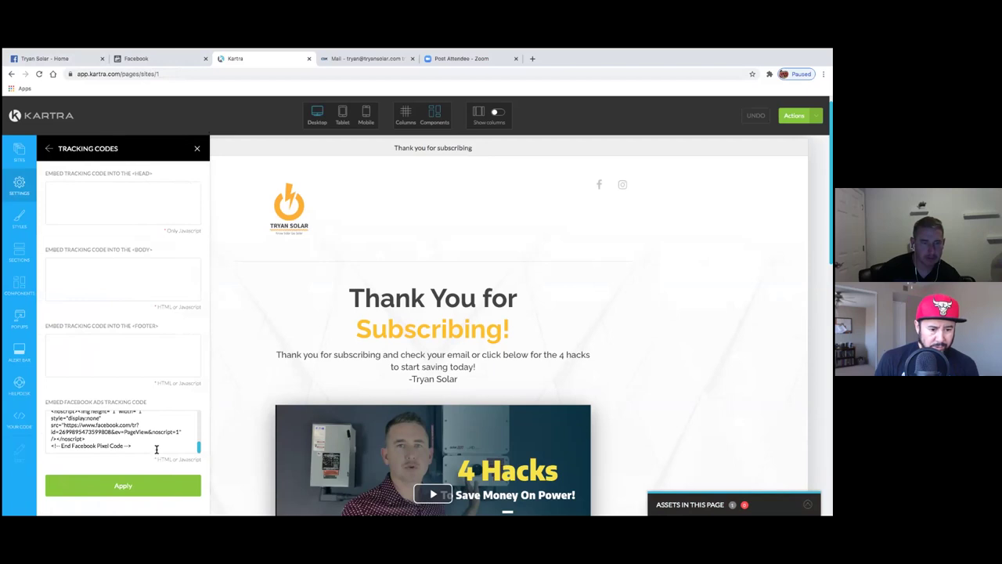
key("ctrl+a")
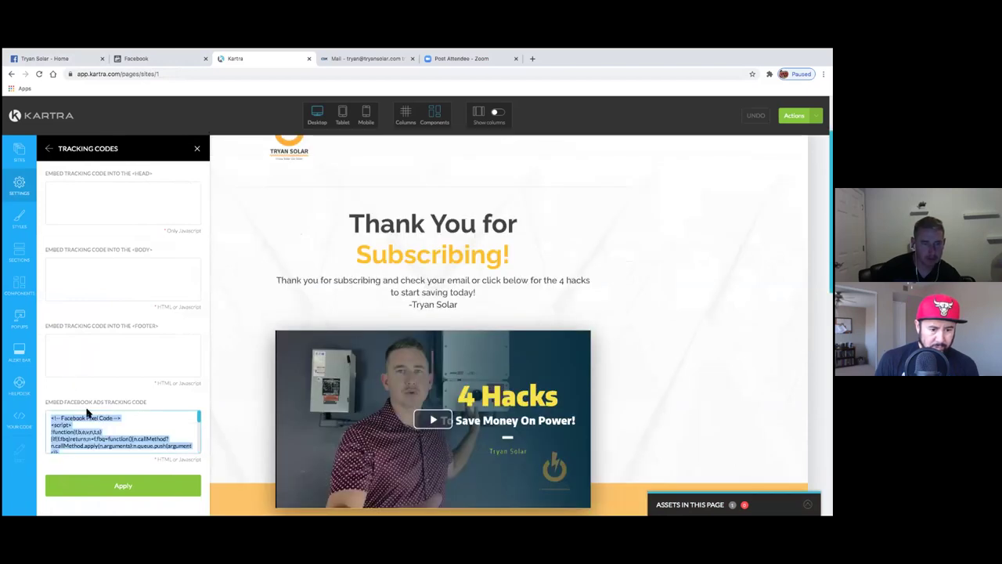
key("BackSpace")
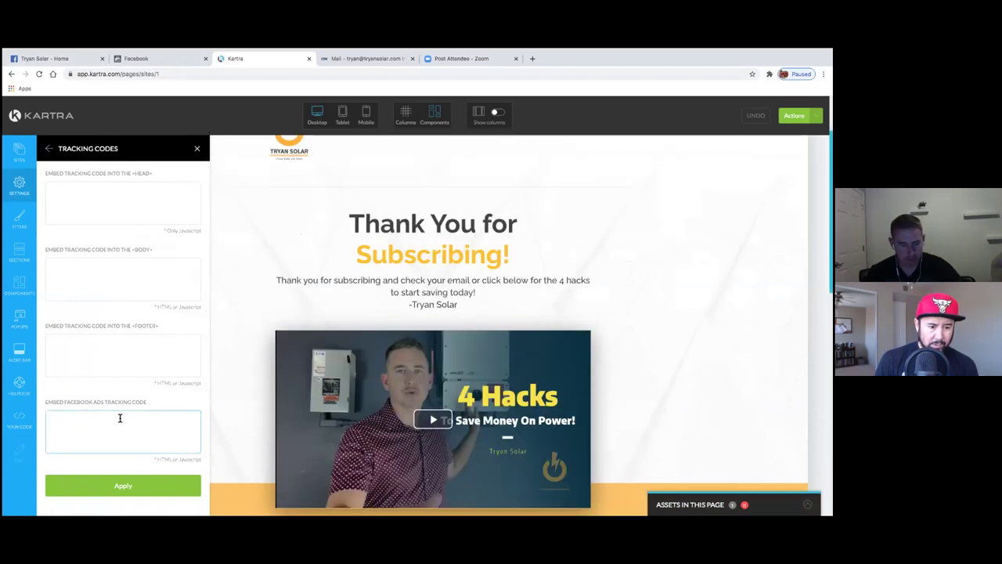
key("ctrl+v")
left_click(138, 484)
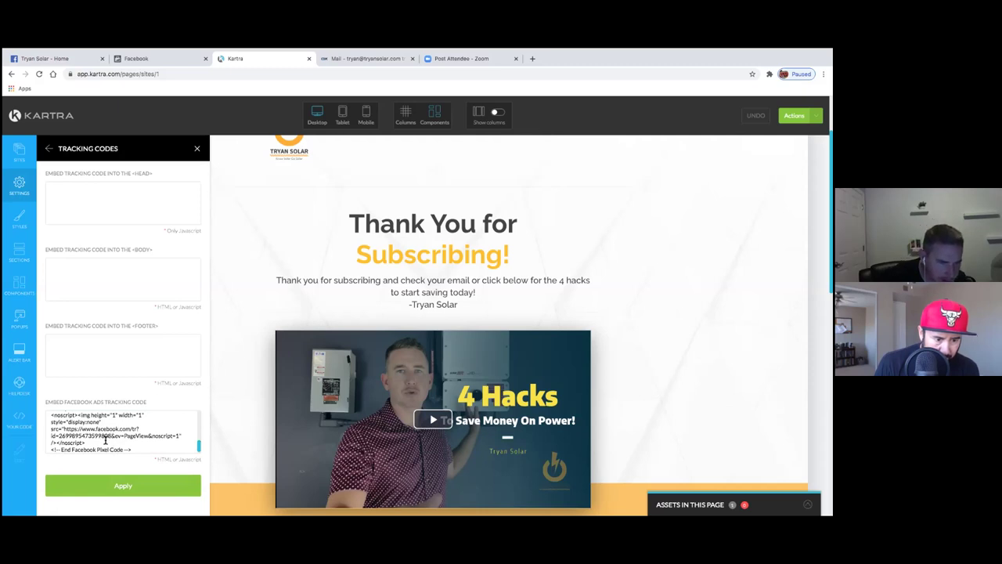
left_click(129, 489)
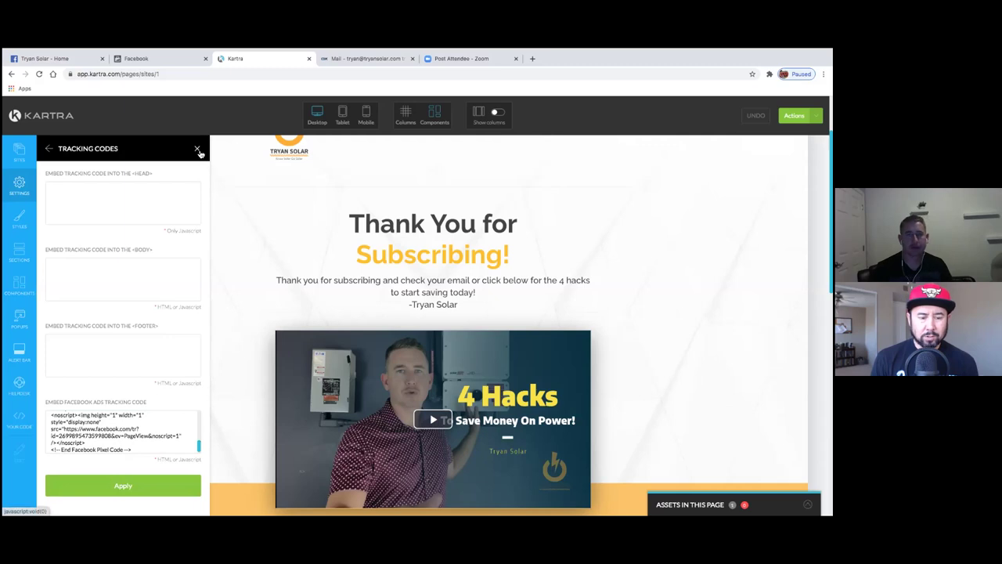
left_click(196, 149)
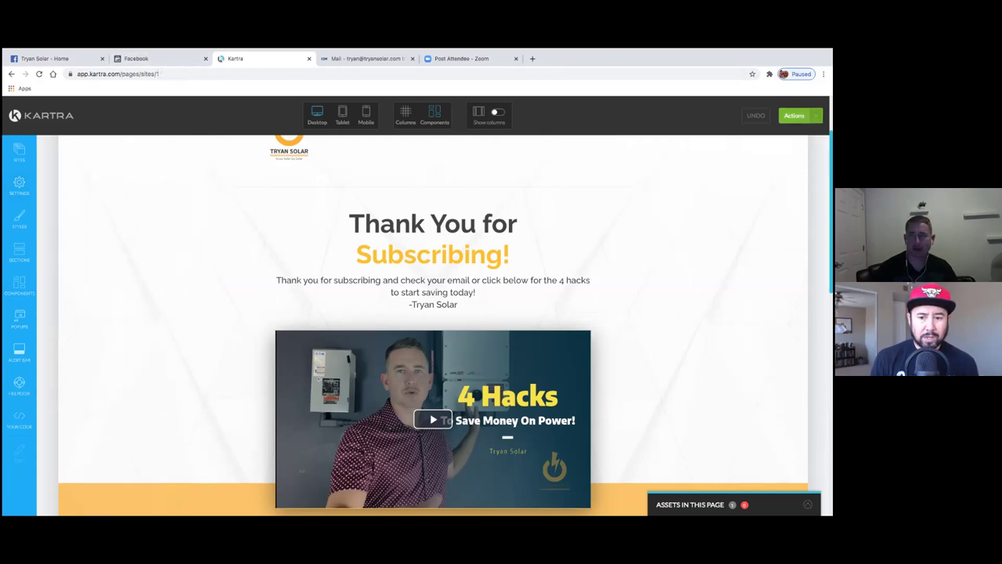
- Save and publish the Thank you for subscribing page live, then exit to the dashboard
left_click(794, 116)
left_click(762, 152)
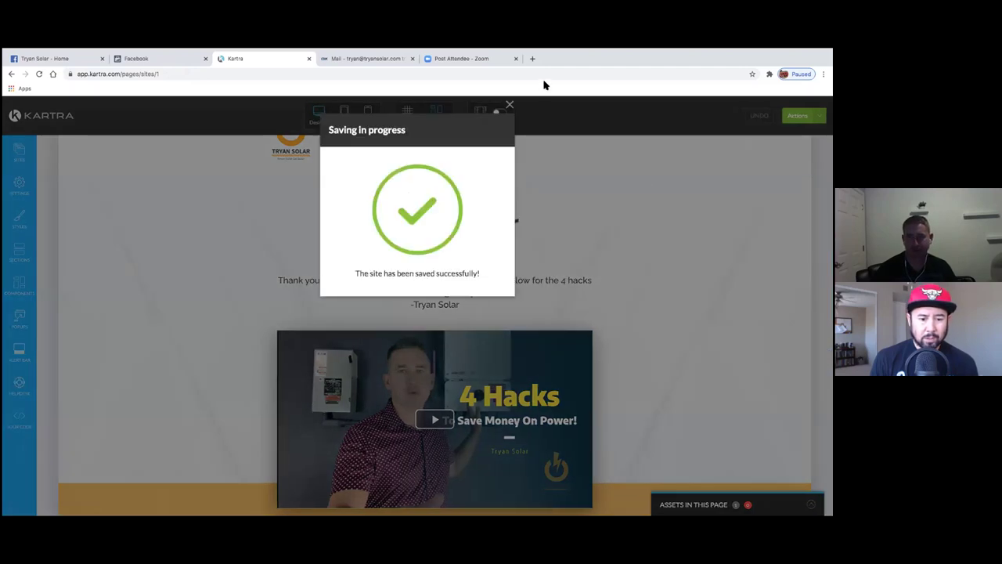
left_click(510, 105)
left_click(794, 115)
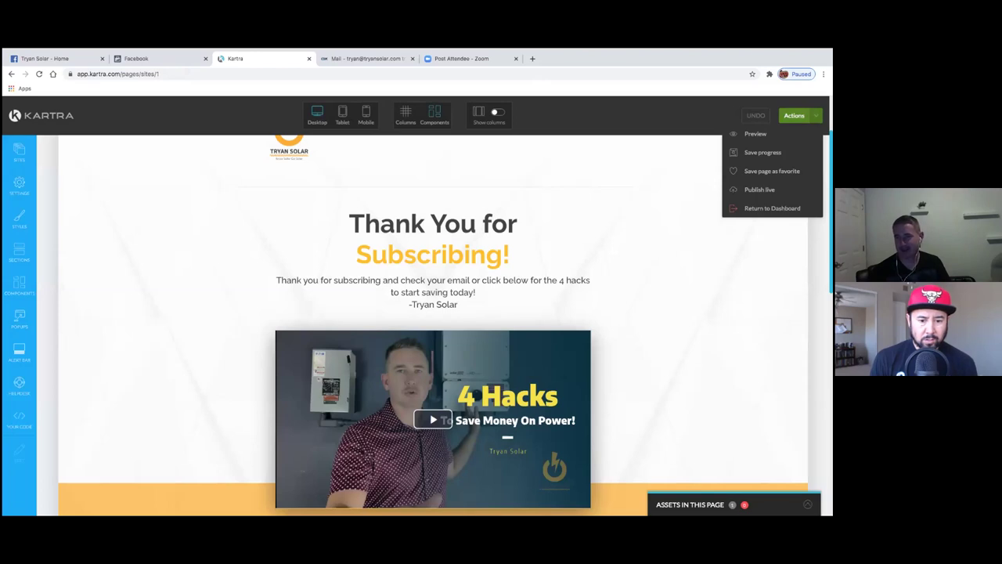
left_click(762, 152)
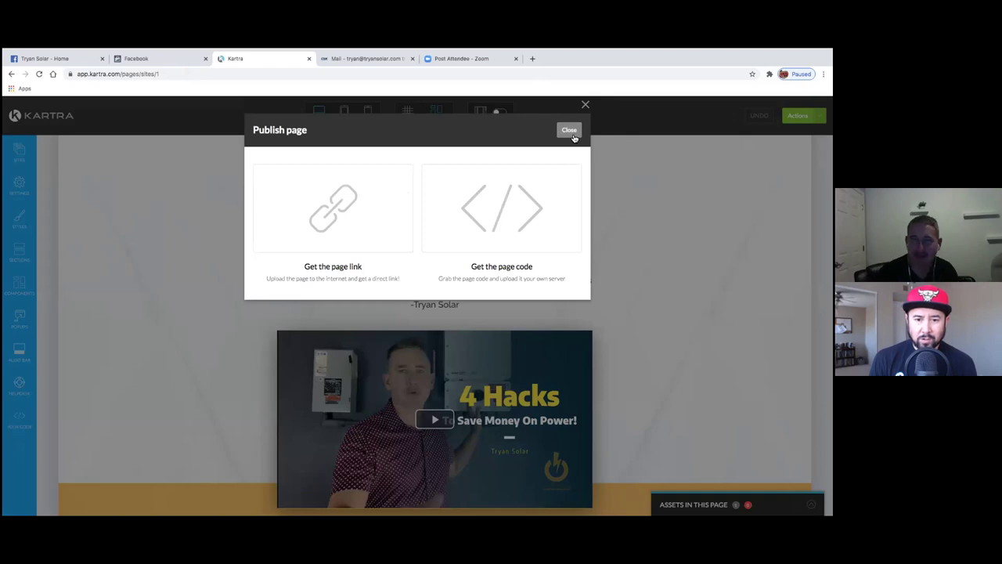
left_click(633, 132)
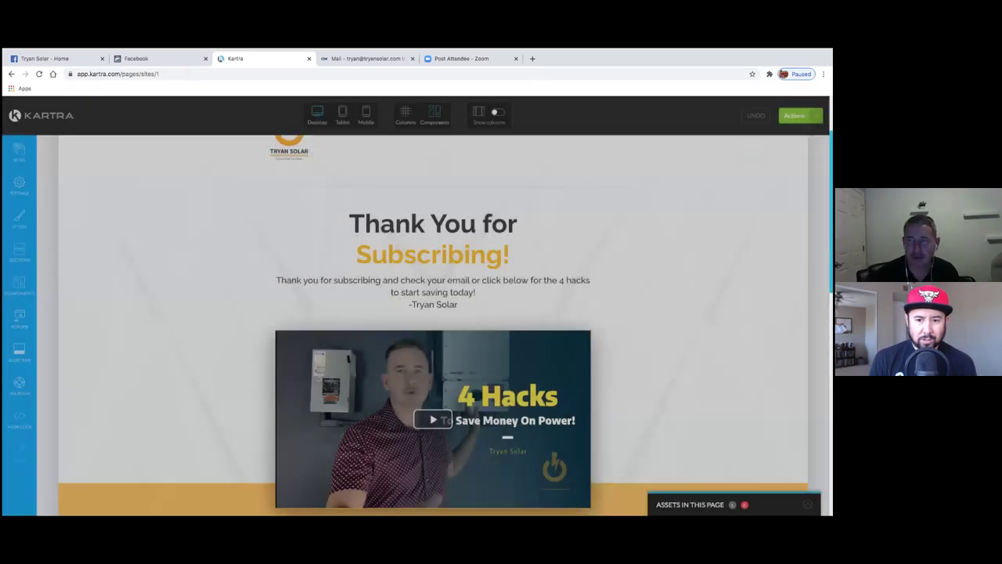
left_click(794, 115)
left_click(763, 206)
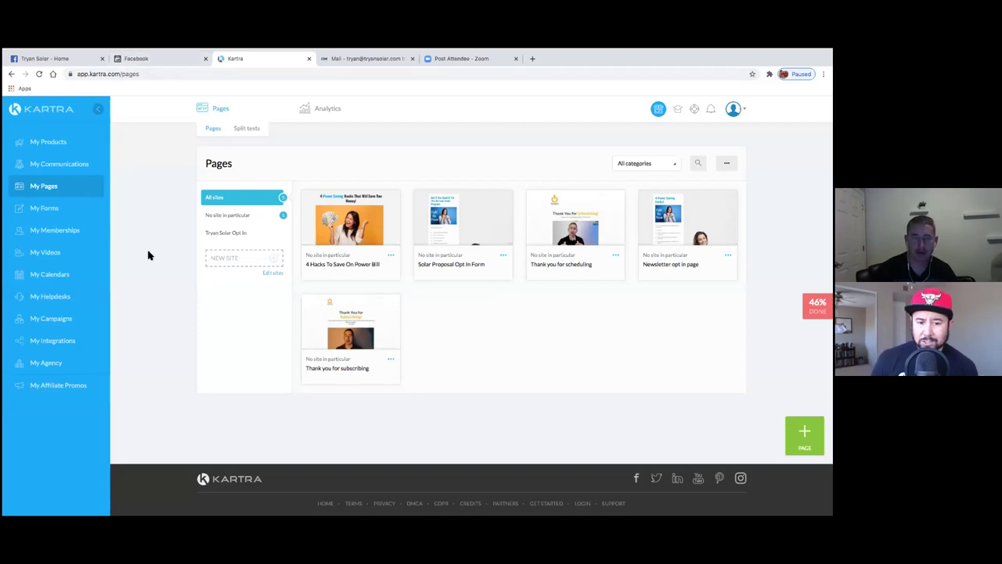
- Look up the Thank you for subscribing page link, tryansolar.kartra.com/page/ThankYou, then return to Facebook
left_click(392, 361)
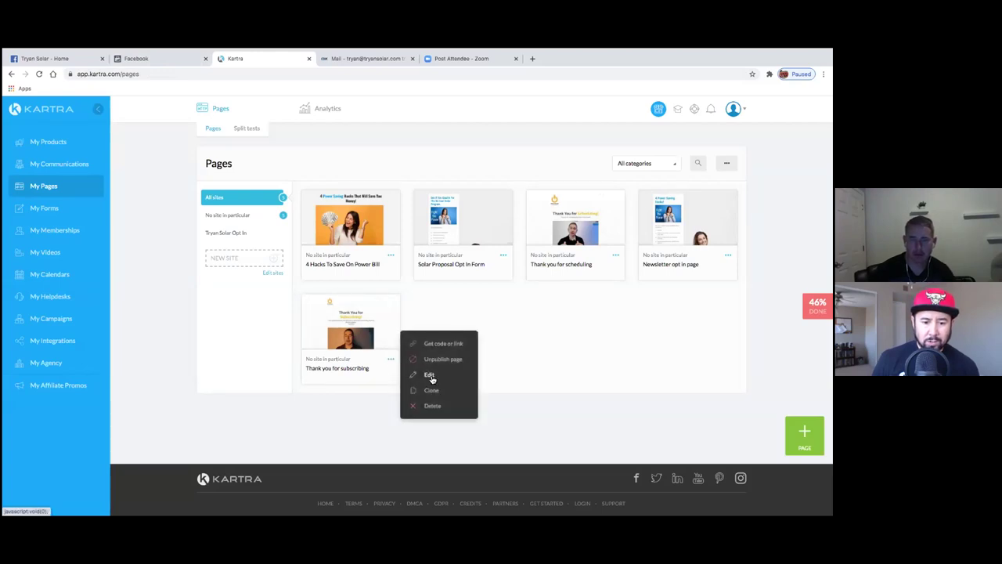
left_click(441, 344)
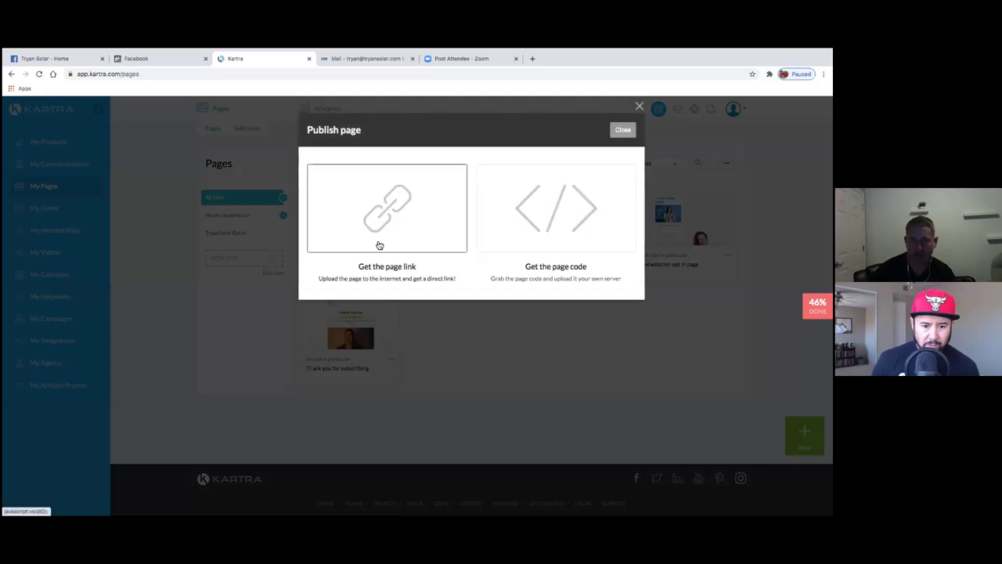
left_click(395, 249)
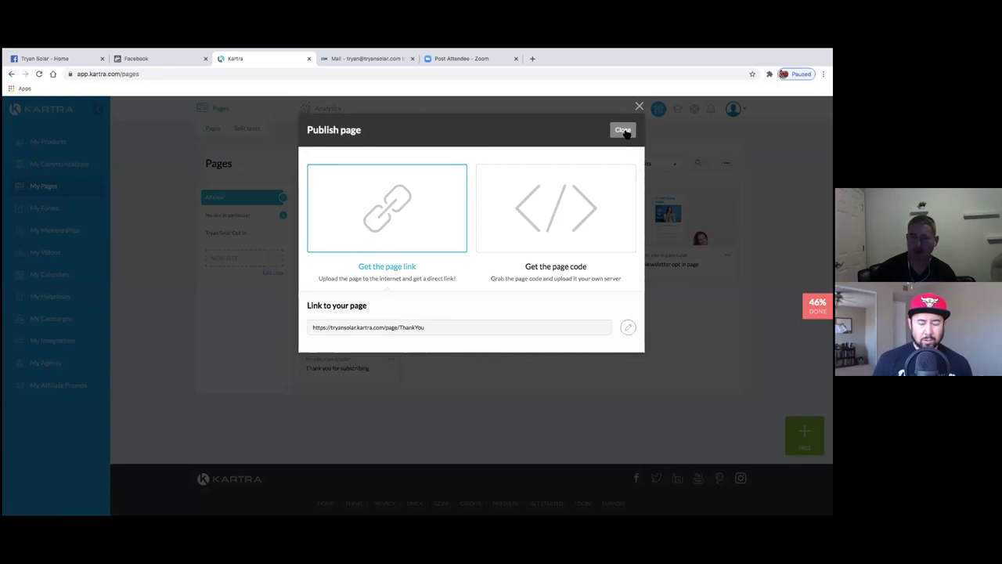
left_click(623, 130)
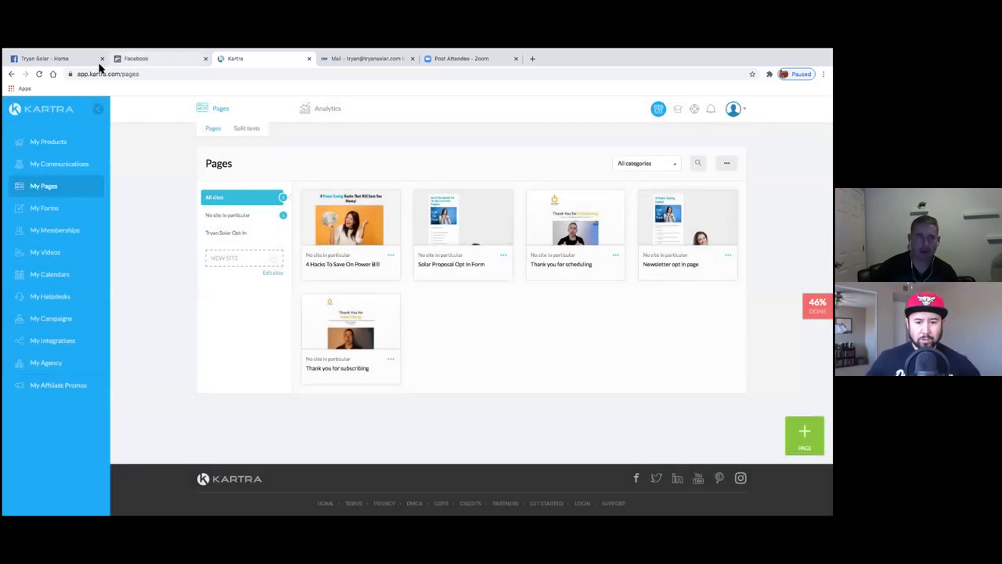
left_click(133, 59)
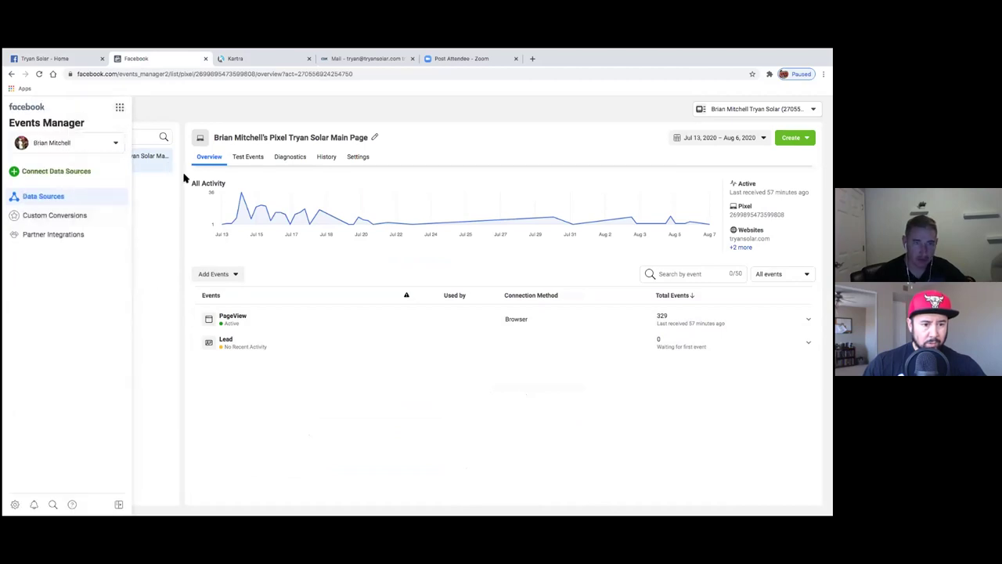
- Go from the Tryan Solar pixel overview to Ads Manager through the Business Tools menu
left_click(217, 275)
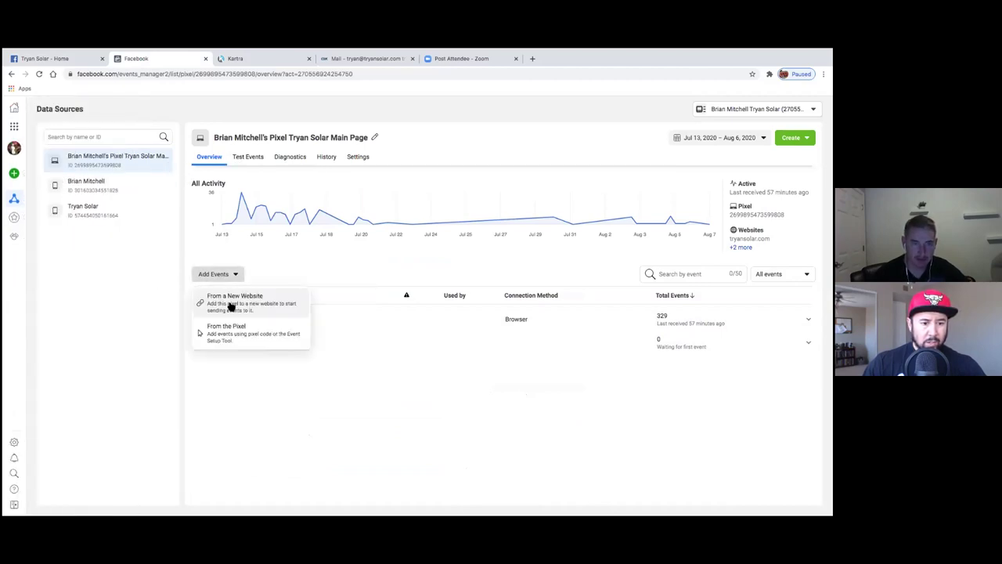
left_click(324, 392)
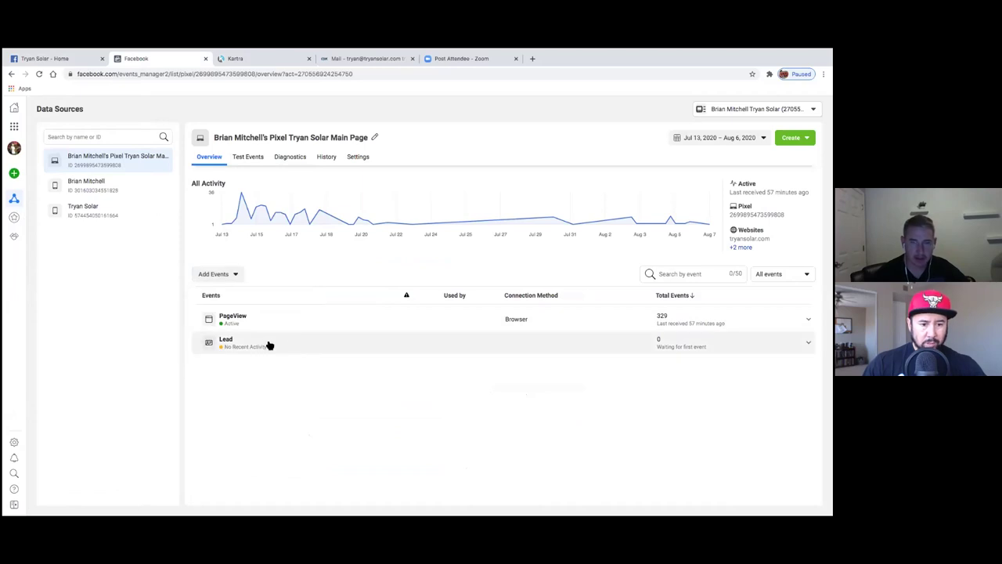
left_click_drag(214, 139, 317, 137)
left_click(330, 135)
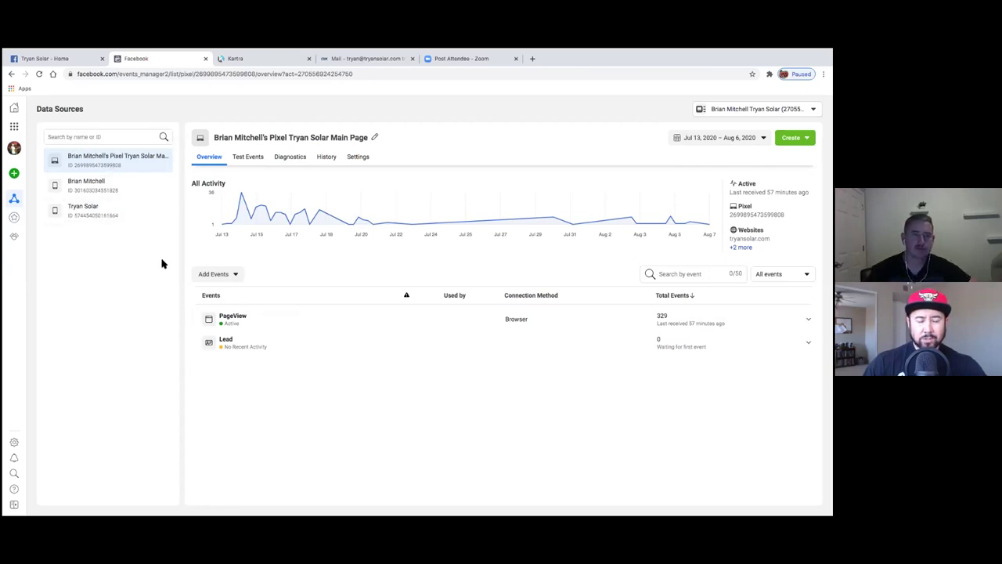
left_click(76, 61)
left_click(141, 59)
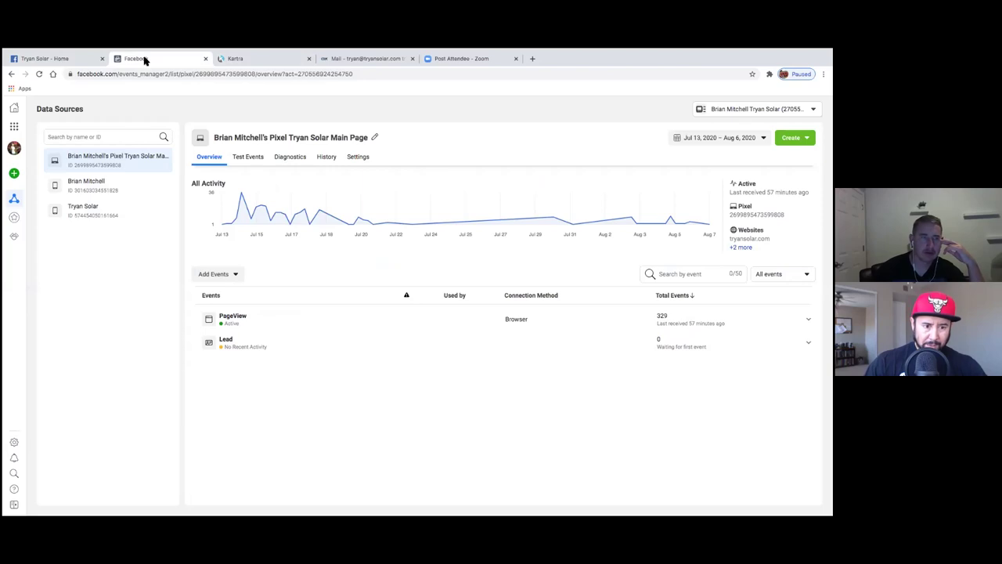
left_click(13, 126)
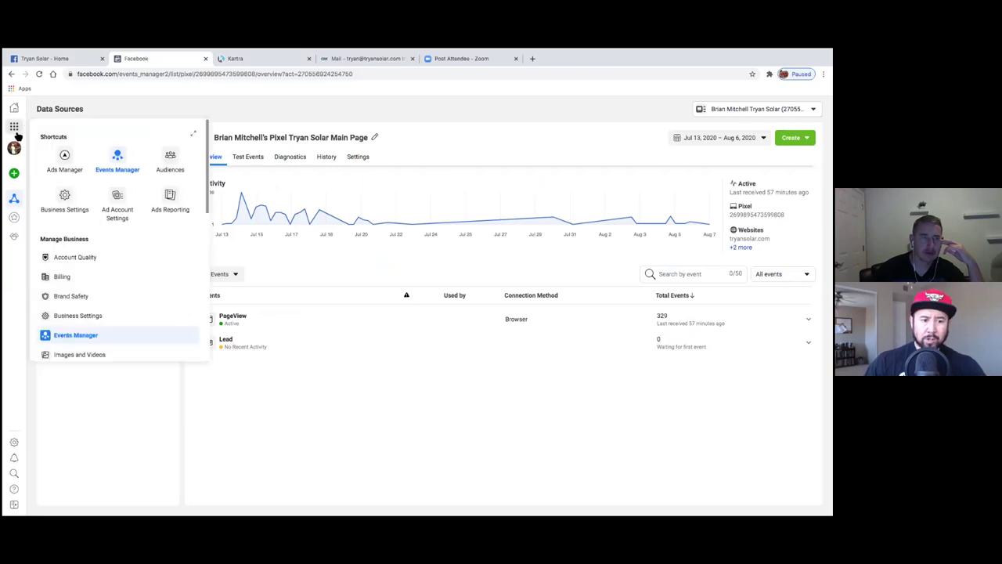
left_click(64, 160)
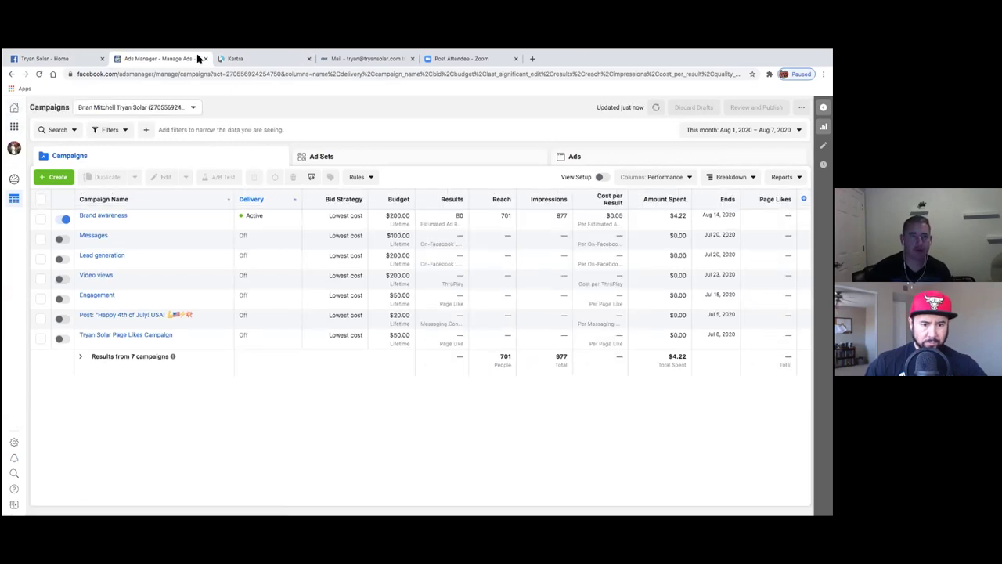
- Close Ads Manager and start a new ad from the Create menu on the Facebook Home feed
key("ctrl+w")
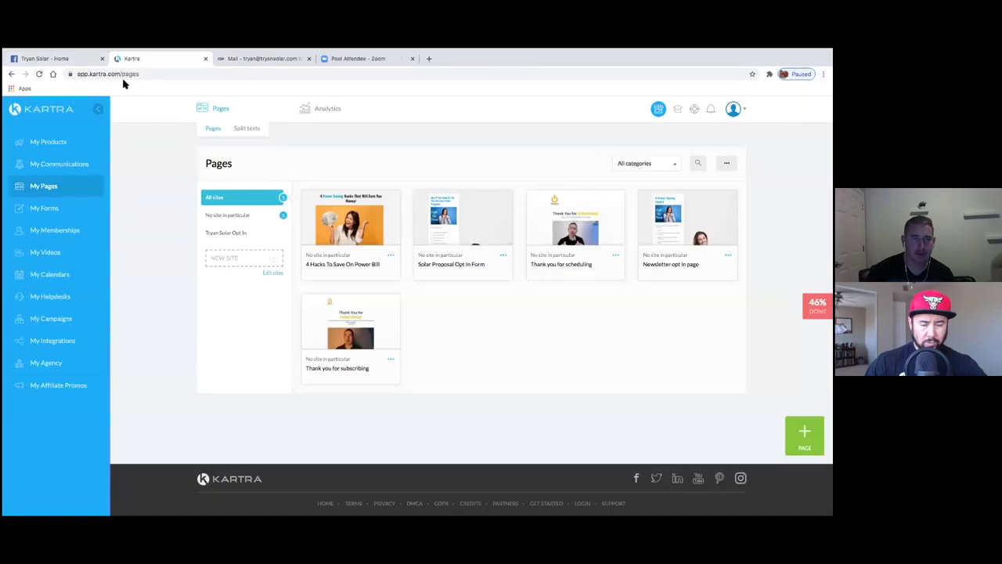
left_click(47, 60)
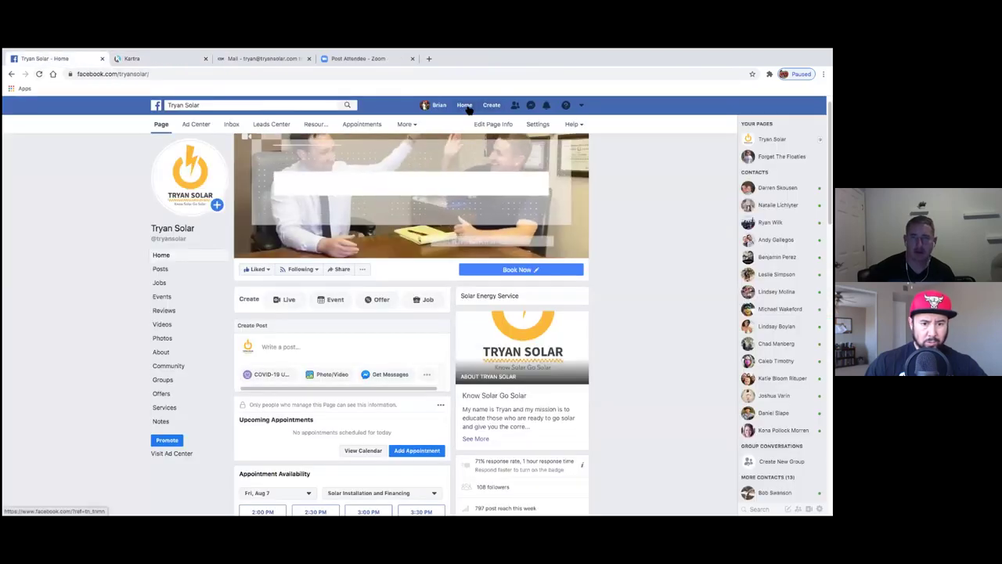
left_click(465, 105)
left_click(492, 105)
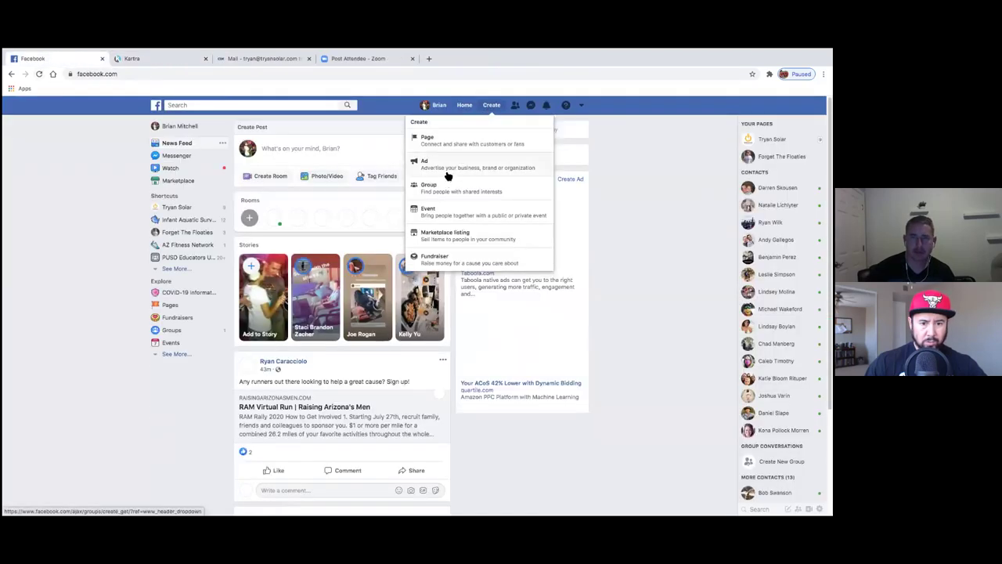
left_click(445, 169)
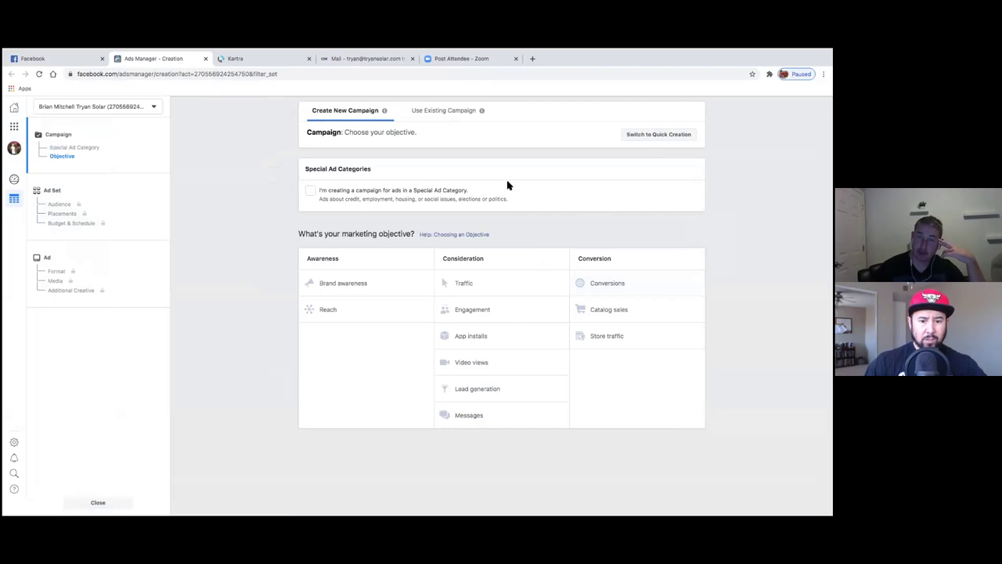
- Choose Conversions as the objective, then abandon the draft campaign and go to Events Manager
left_click(597, 285)
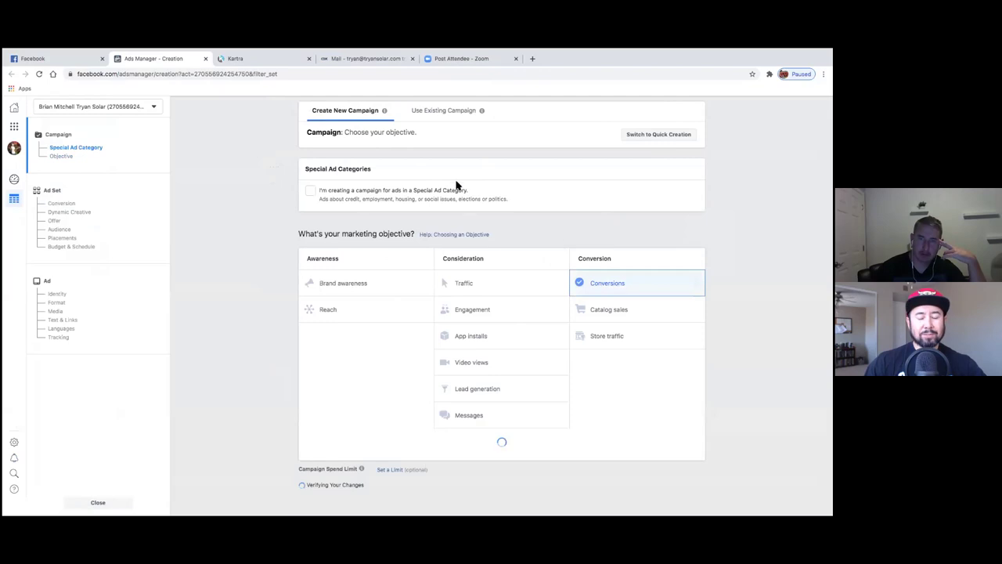
scroll(261, 267, "down", 2)
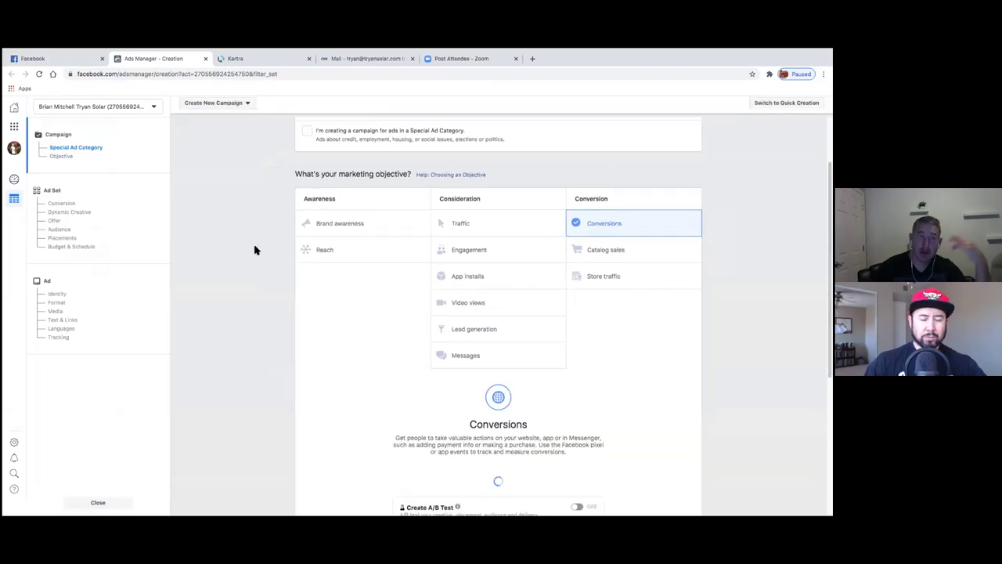
left_click(17, 128)
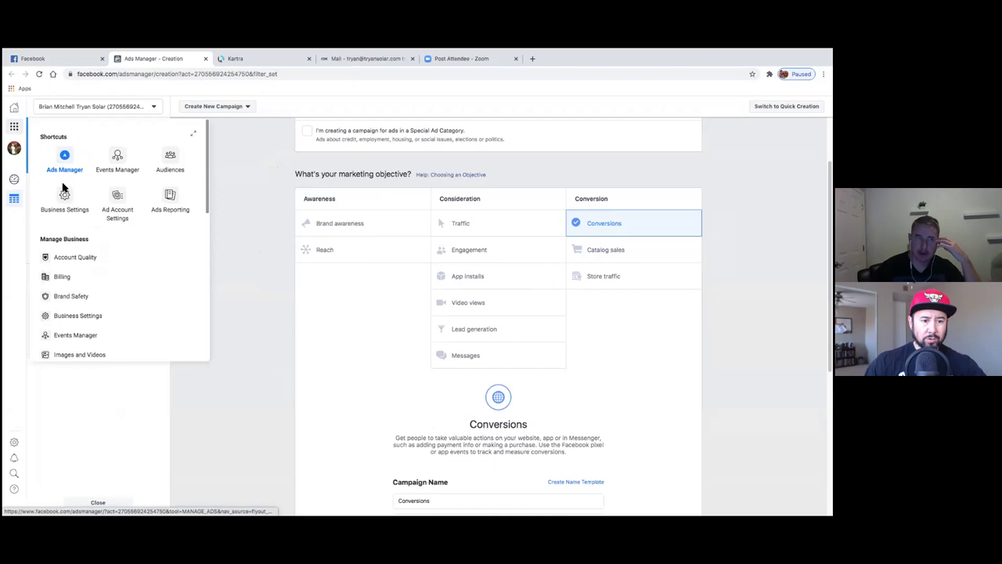
left_click(183, 192)
left_click(486, 255)
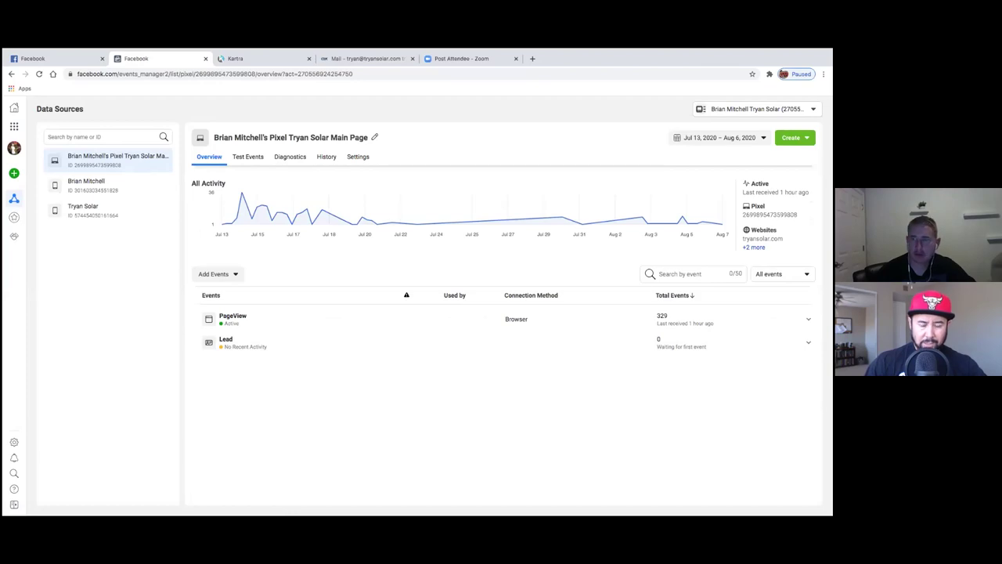
left_click(232, 343)
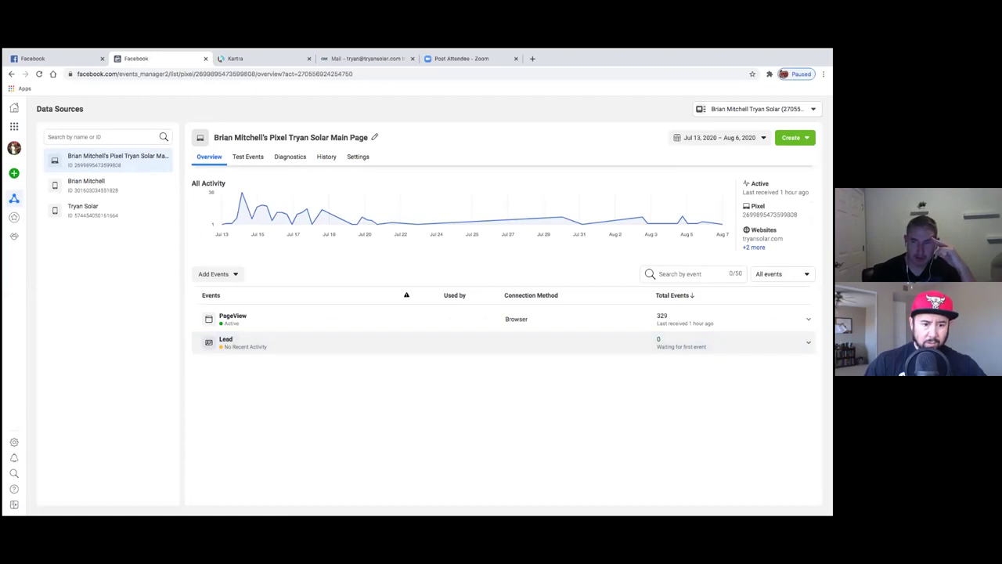
left_click(224, 343)
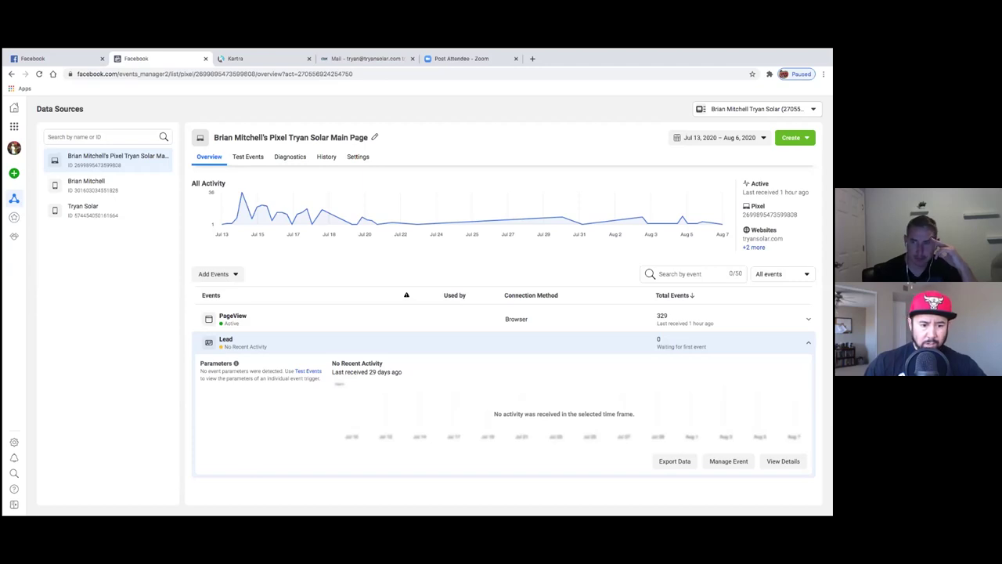
left_click(536, 344)
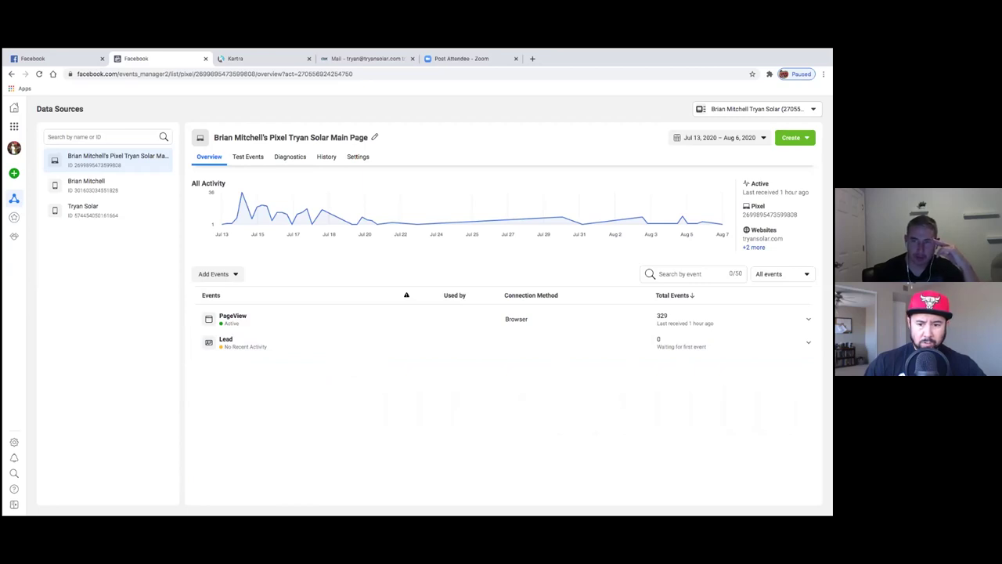
left_click(548, 319)
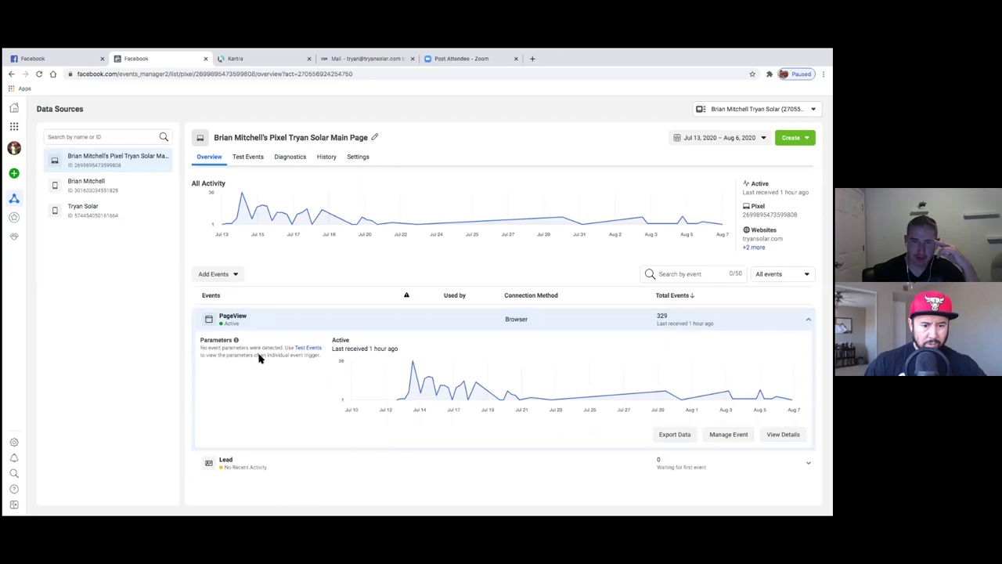
left_click(540, 319)
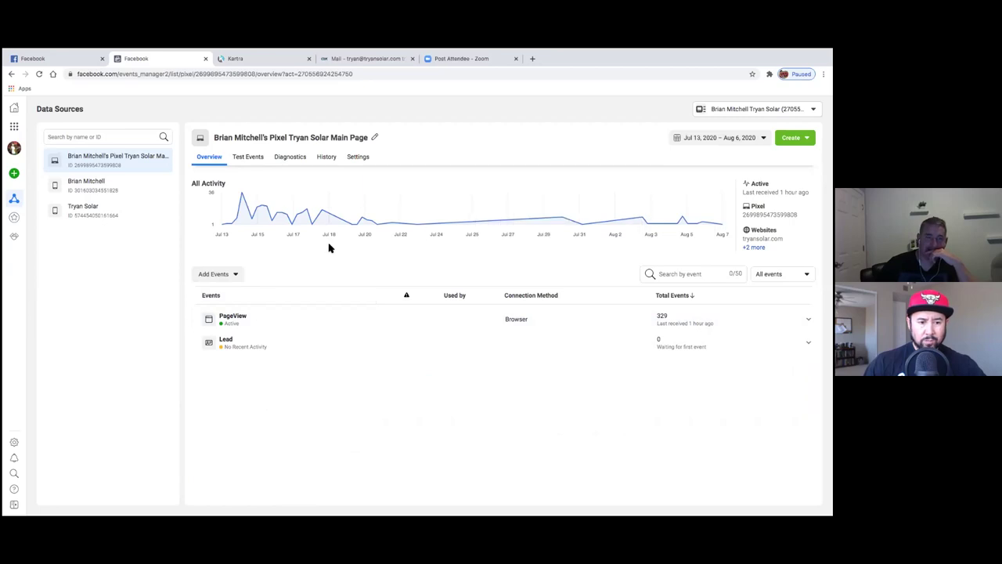
mouse_move(20, 201)
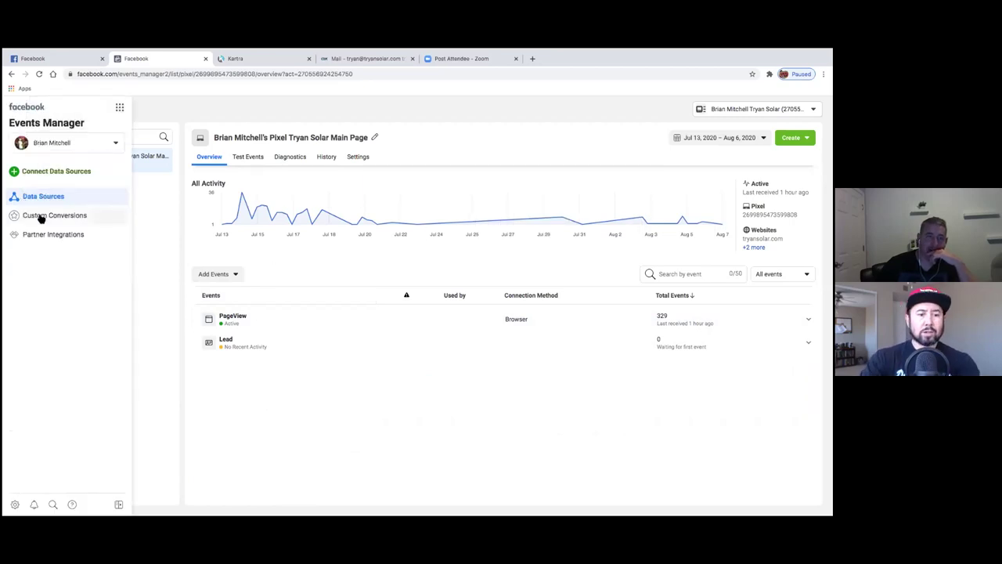
- Open the management settings of the Tryan Solar Leads custom conversion
left_click(39, 216)
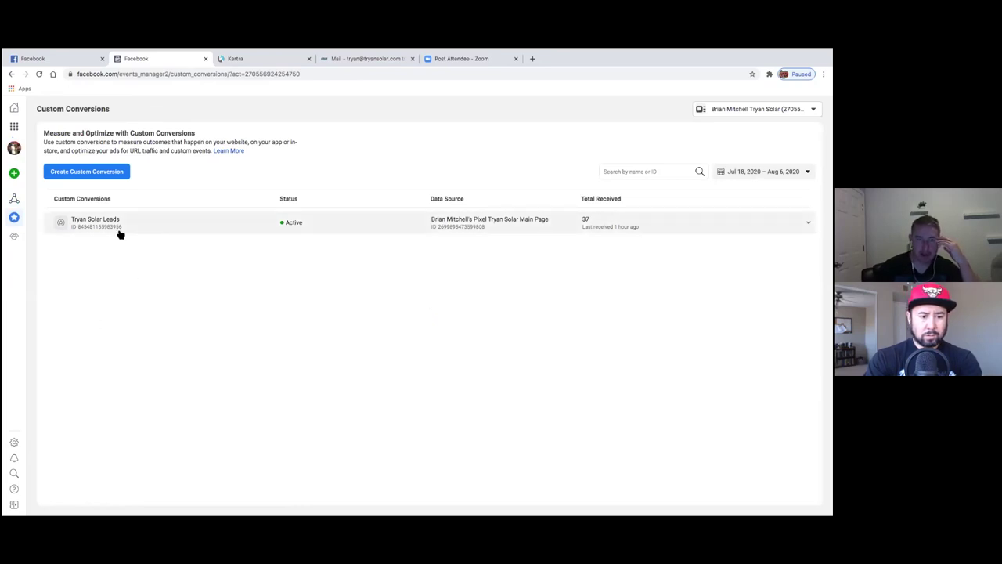
left_click(123, 230)
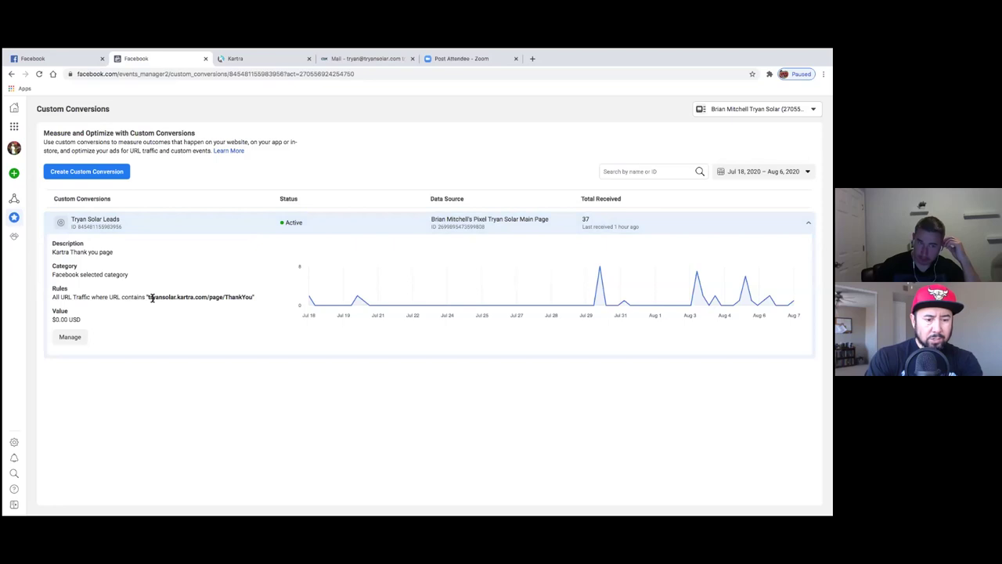
left_click(77, 337)
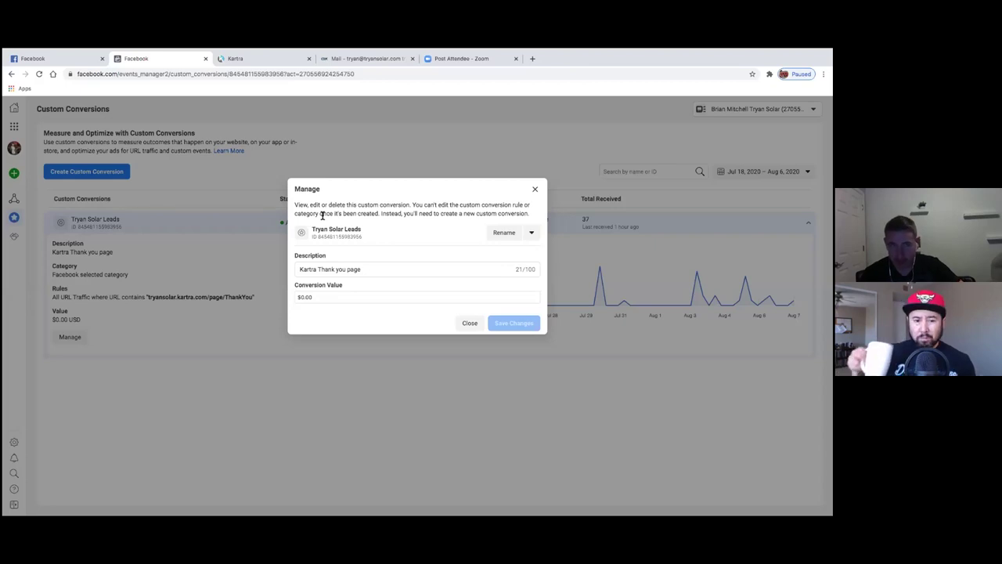
- Check the 4 Hacks To Save On Power Bill page in Kartra, then close the Kartra tab
left_click(249, 58)
left_click(391, 257)
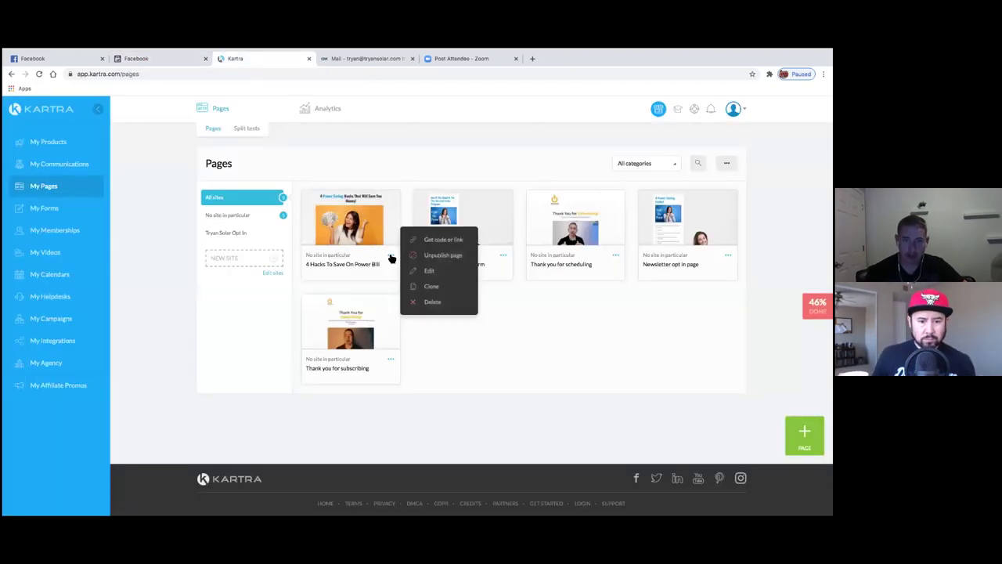
left_click(429, 271)
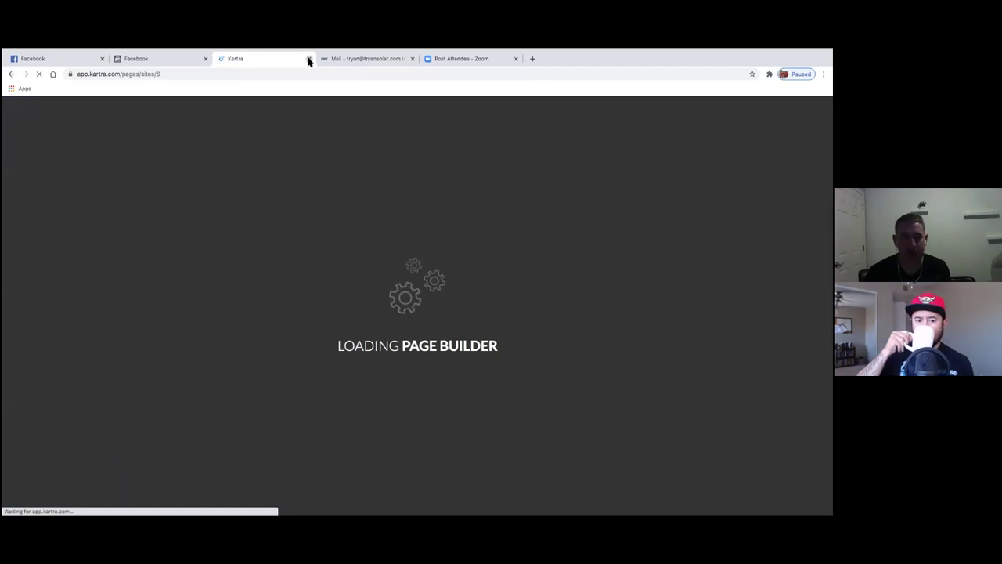
left_click(309, 59)
left_click(183, 59)
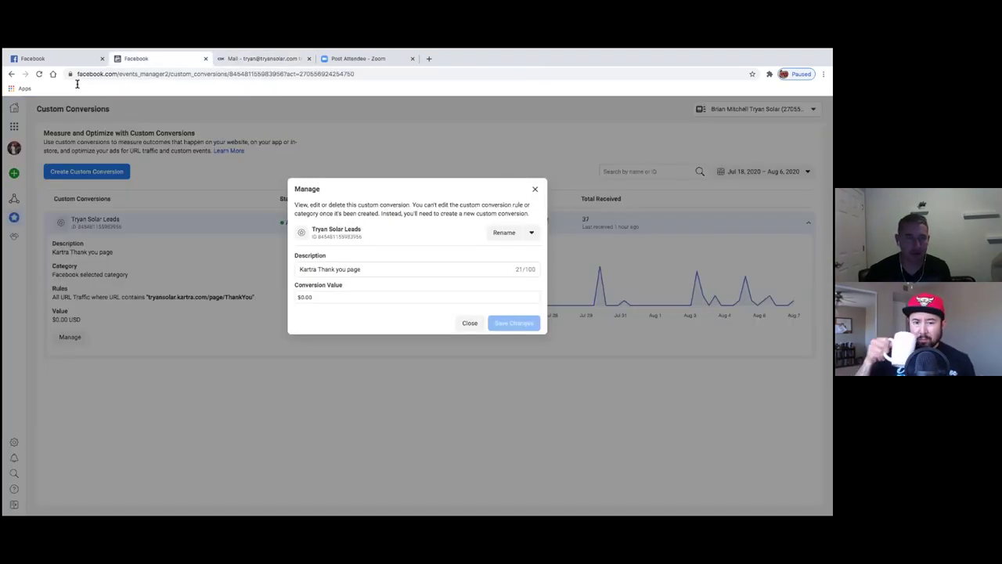
- Load app.kartra.com/pages in a new tab via the 'kart' address-bar suggestion
left_click(429, 58)
type("kart")
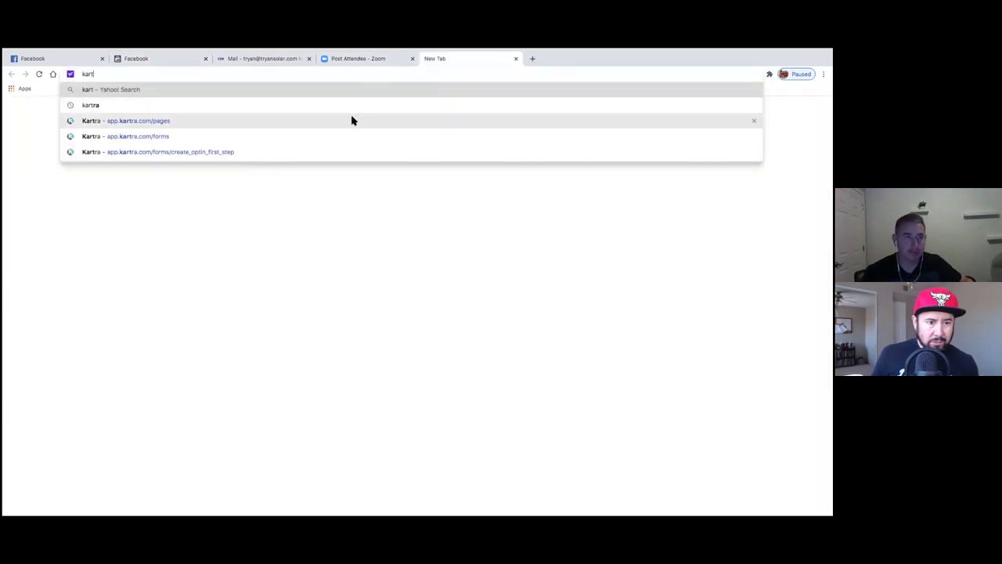
left_click(353, 121)
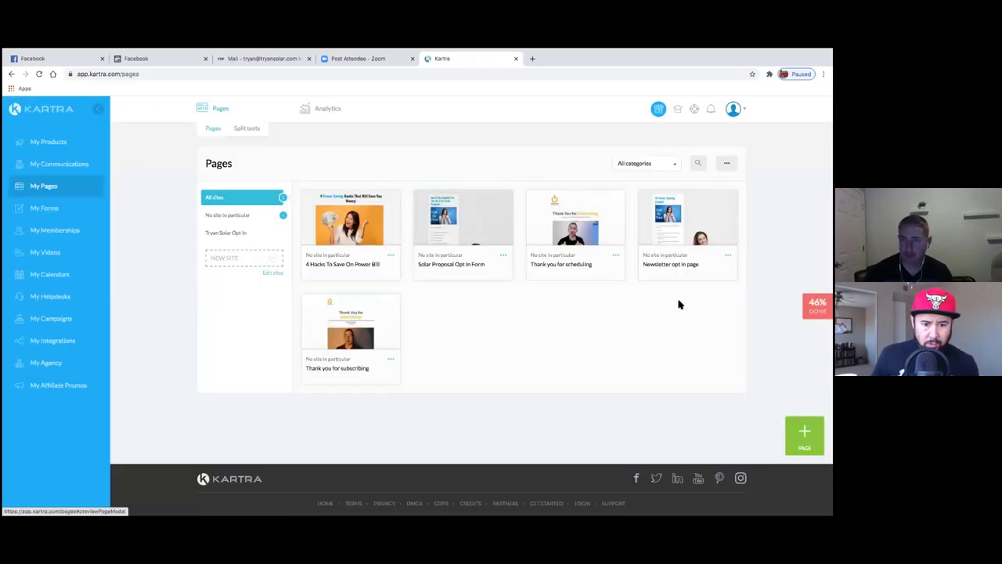
- Reveal and select the Newsletter opt in page link, tryansolar.kartra.com/page/4powersavinghacks
left_click(728, 254)
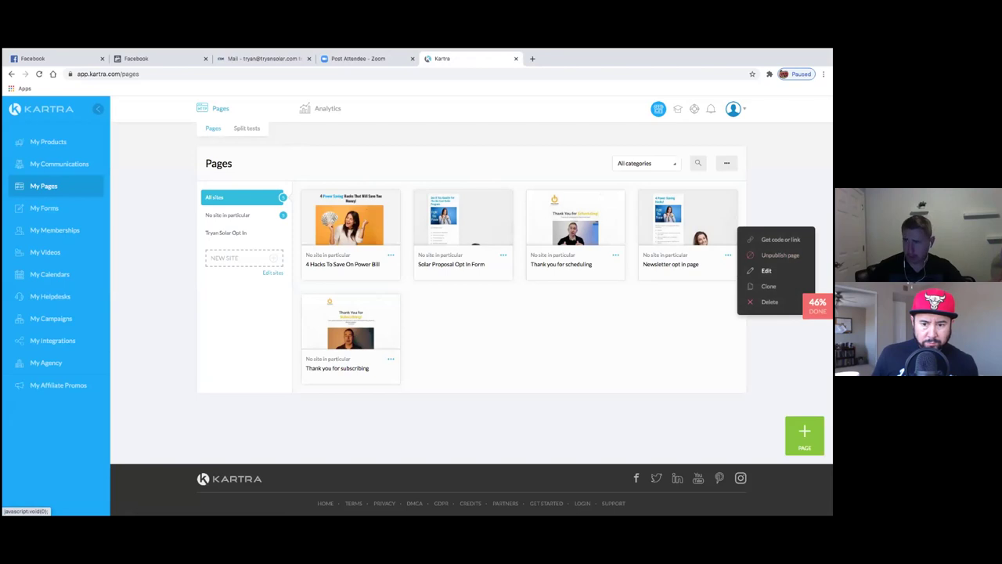
left_click(766, 270)
left_click(552, 130)
left_click(728, 255)
left_click(780, 239)
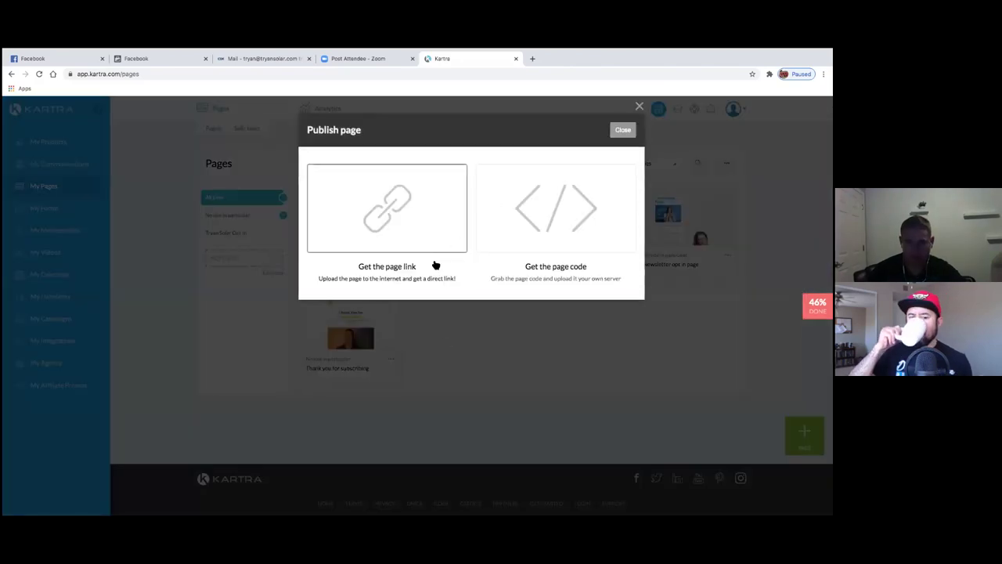
left_click(435, 266)
left_click_drag(452, 338, 295, 335)
key("super+c")
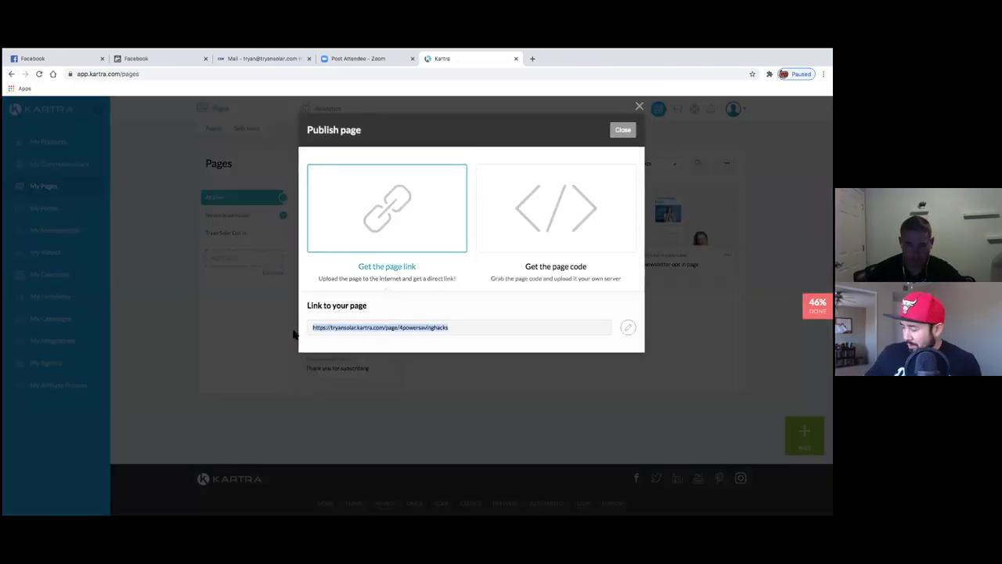
- Open the copied 4powersavinghacks page link in a new tab
left_click(533, 58)
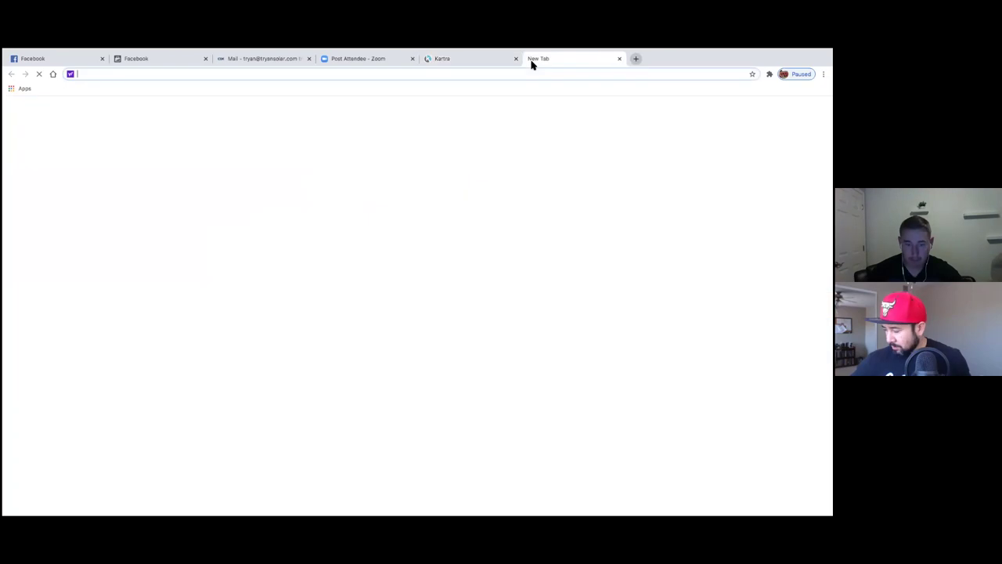
key("super+v")
key("Return")
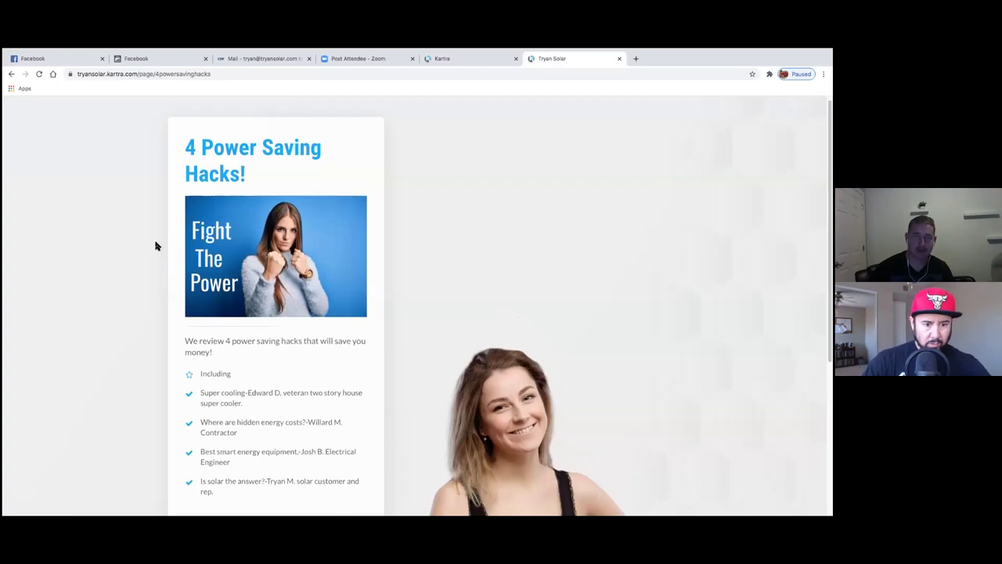
- Accept the terms and submit the opt-in page's Subscribe Now form
scroll(156, 246, "down", 3)
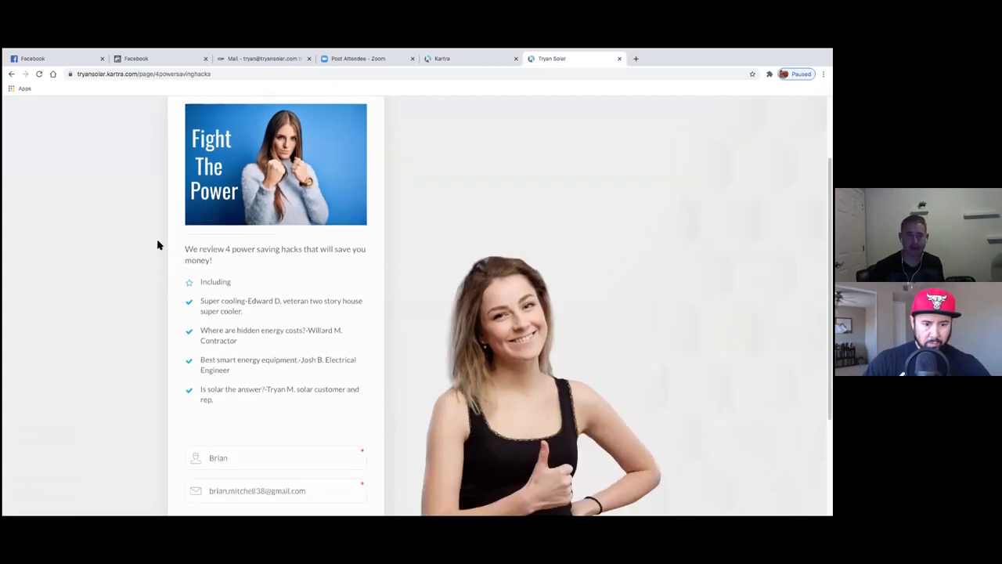
scroll(156, 246, "up", 2)
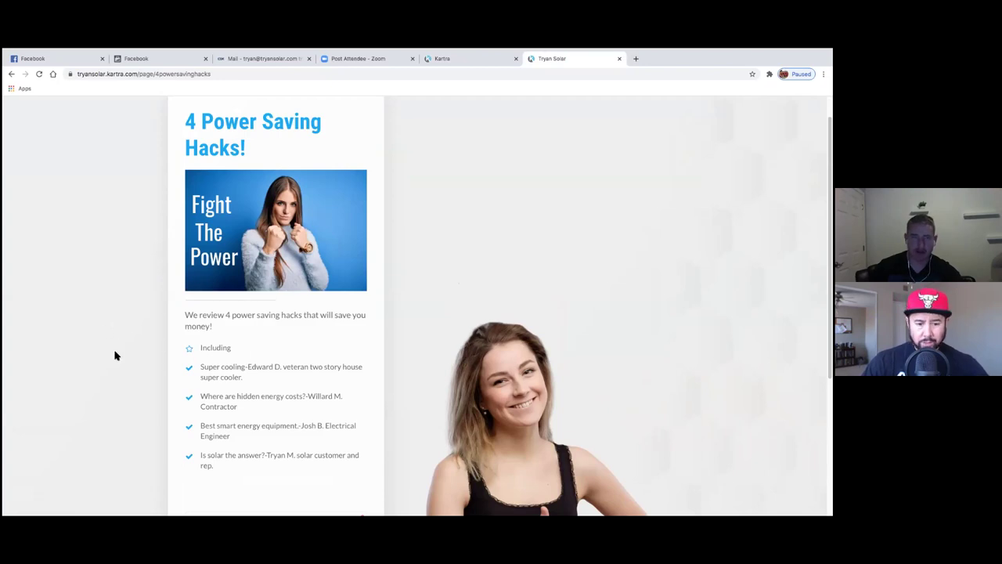
scroll(119, 345, "down", 1)
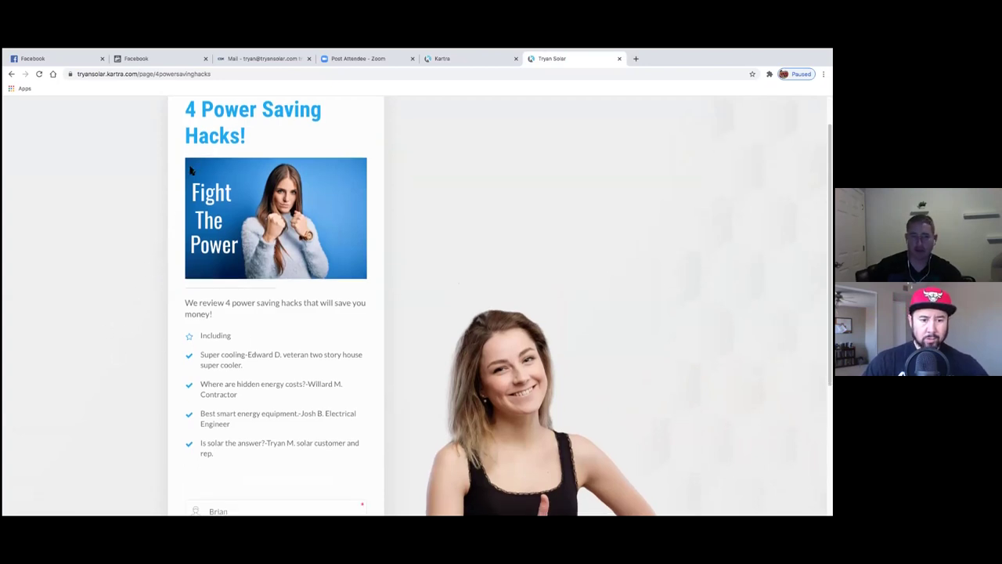
scroll(148, 329, "down", 3)
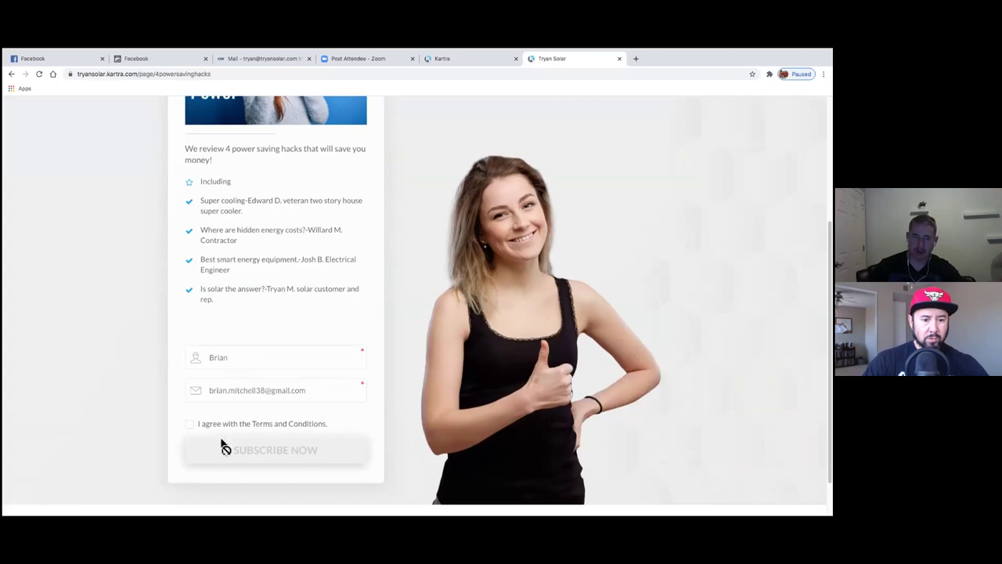
scroll(202, 302, "up", 1)
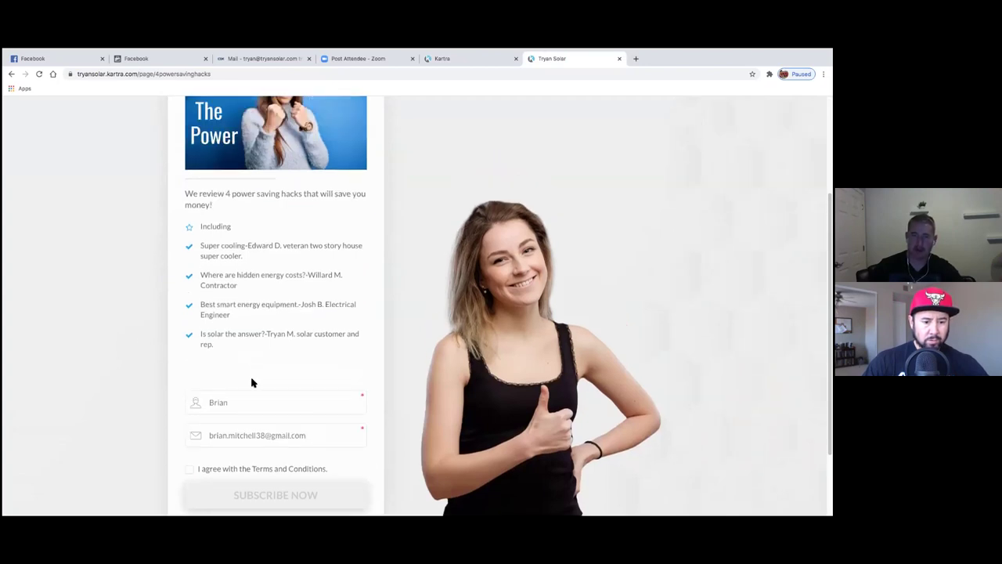
scroll(252, 382, "down", 2)
left_click(192, 406)
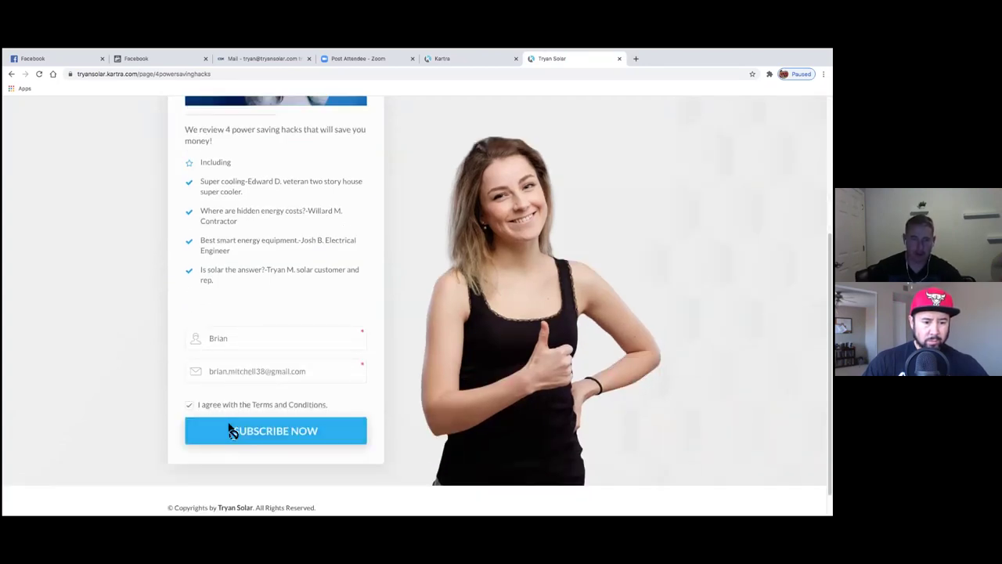
left_click(234, 431)
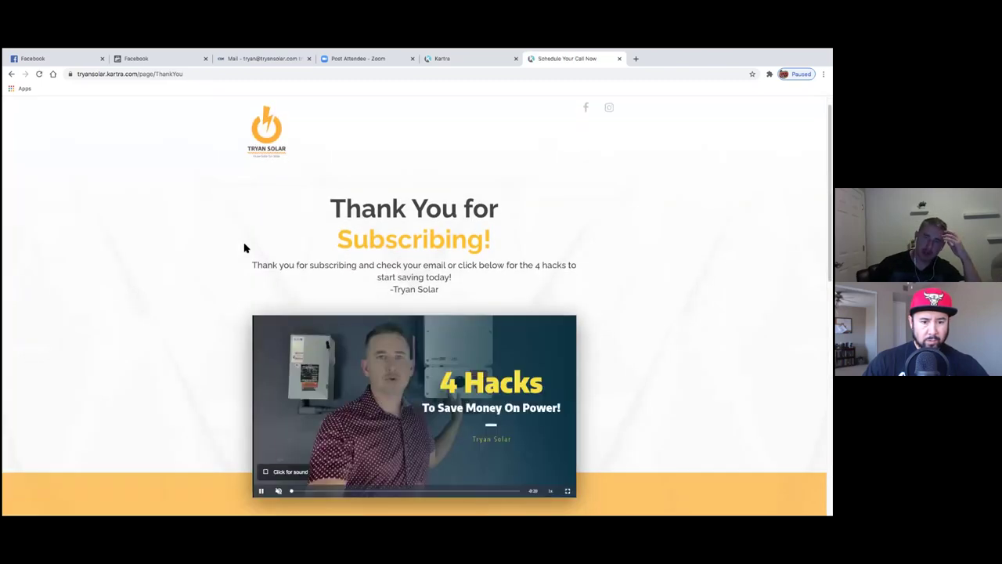
- Review the Thank You for Subscribing page and follow its 'Click for 4 Power Saving Hacks' button
scroll(253, 243, "down", 1)
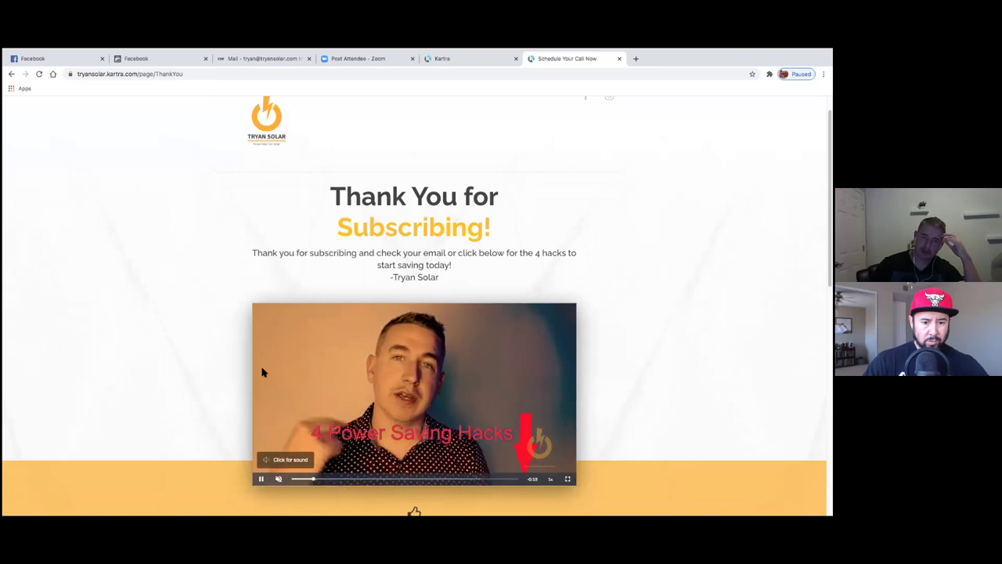
scroll(251, 370, "down", 1)
scroll(235, 364, "down", 3)
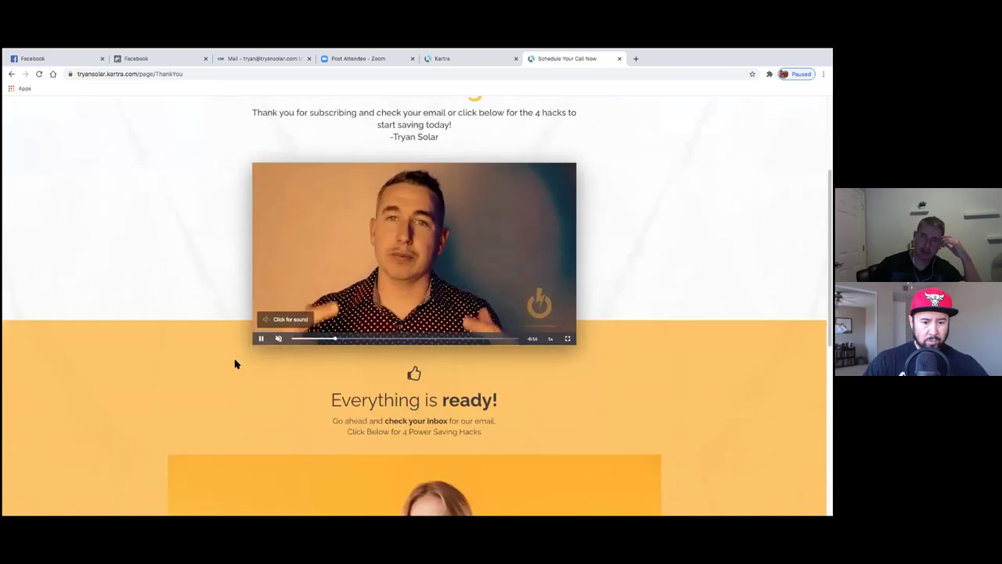
scroll(235, 363, "down", 4)
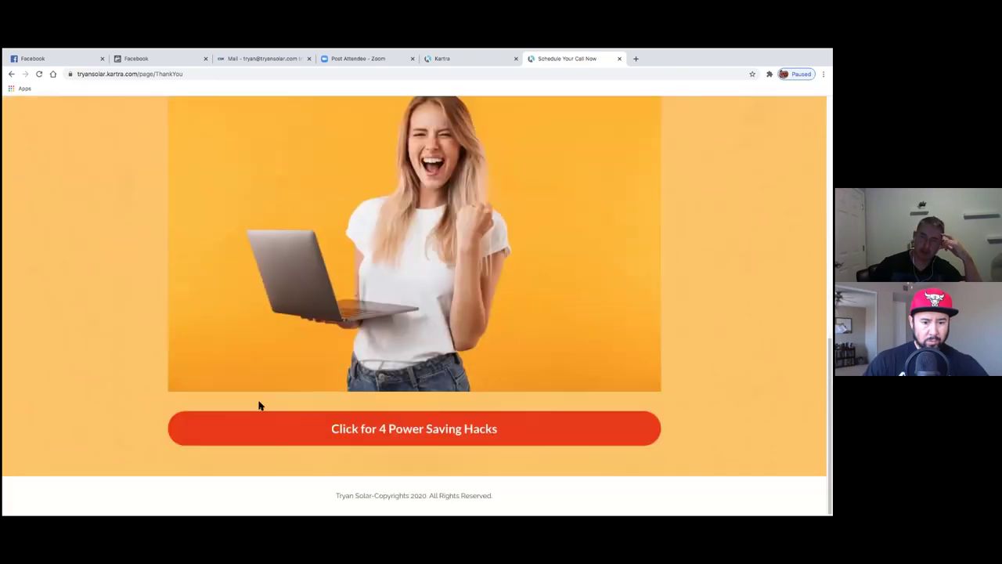
scroll(337, 429, "up", 4)
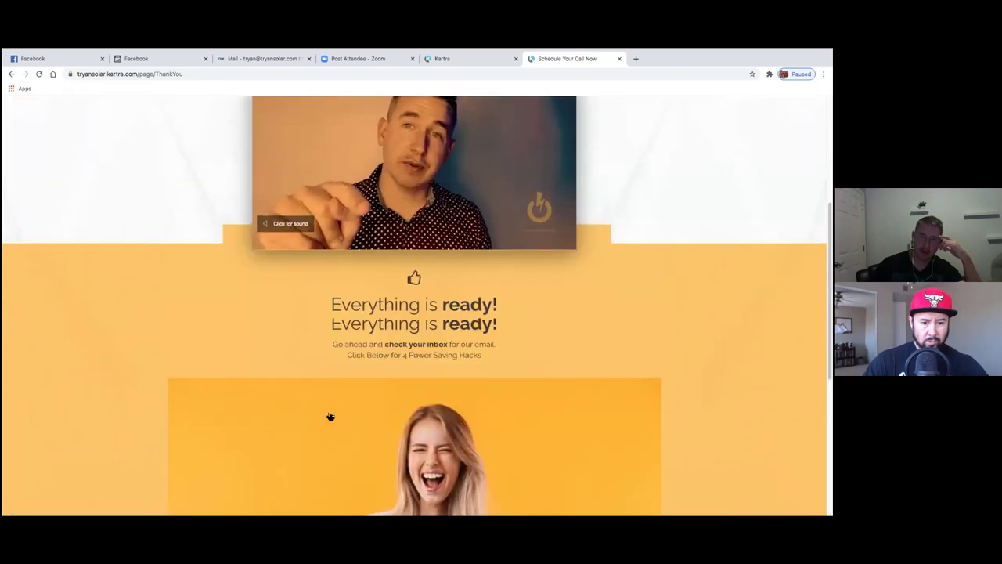
scroll(329, 419, "down", 4)
left_click(329, 441)
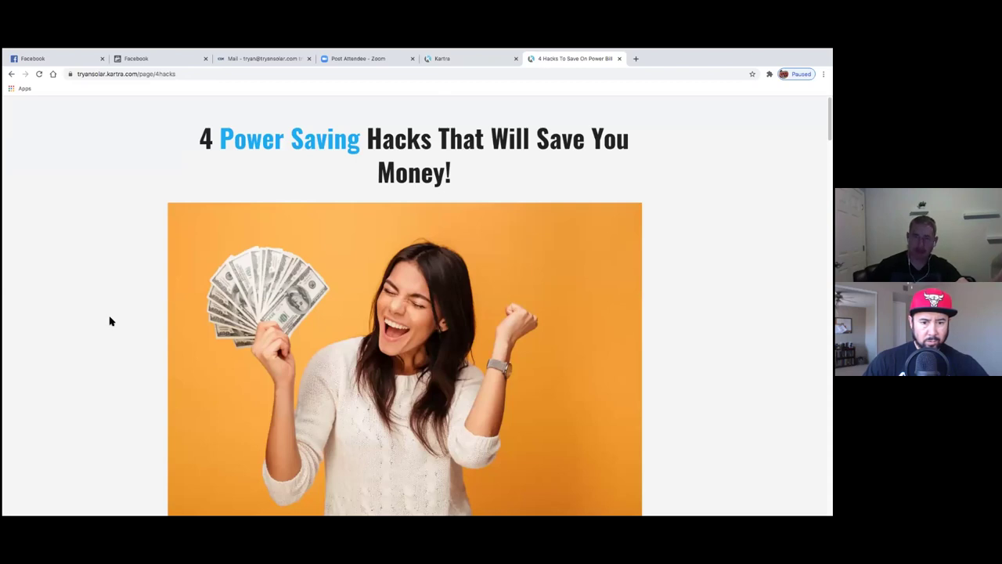
- Scroll through the 4 Power Saving Hacks article
scroll(169, 270, "down", 15)
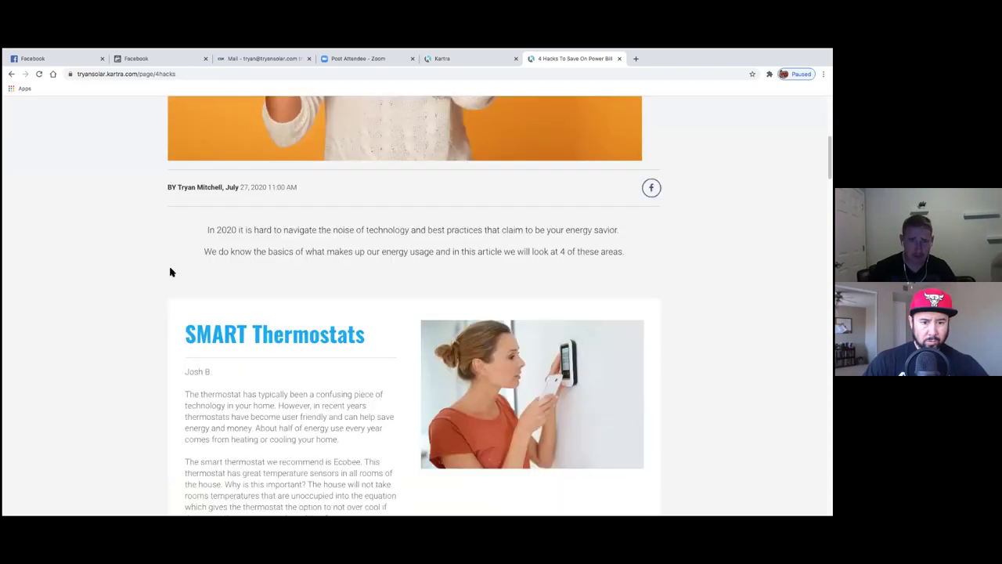
scroll(170, 280, "down", 10)
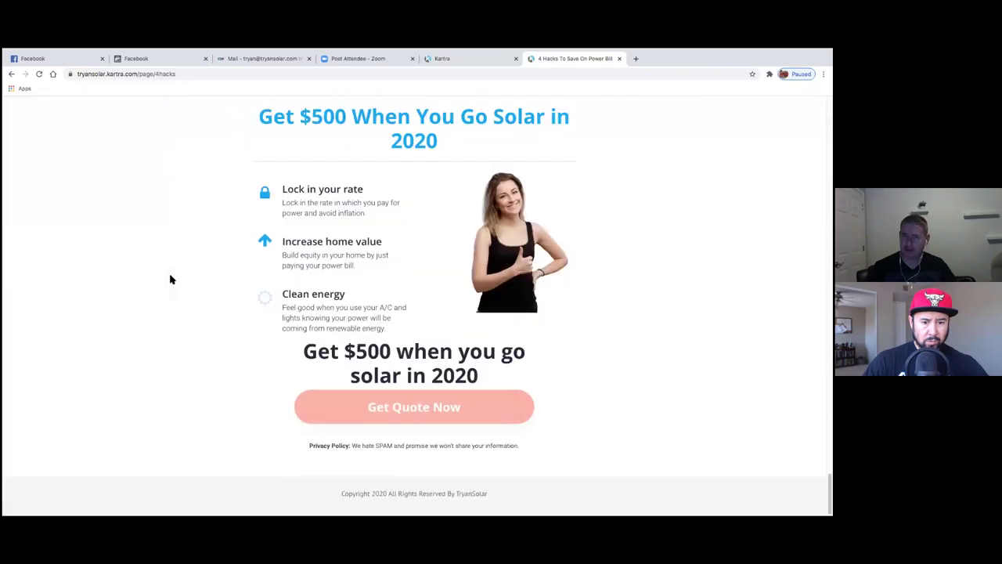
scroll(173, 278, "up", 3)
scroll(178, 284, "down", 3)
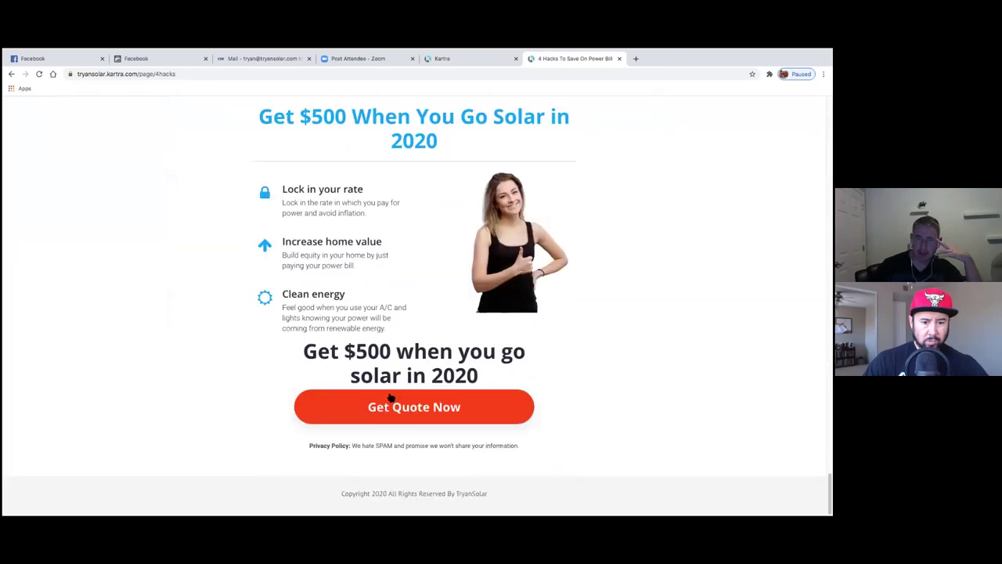
scroll(219, 322, "up", 12)
scroll(219, 319, "down", 4)
scroll(219, 319, "up", 15)
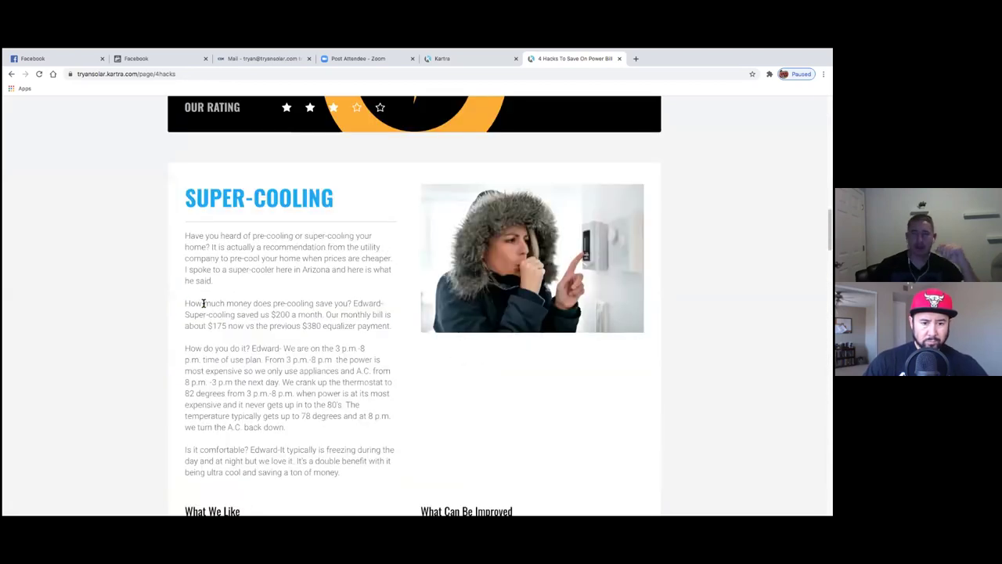
scroll(206, 294, "up", 7)
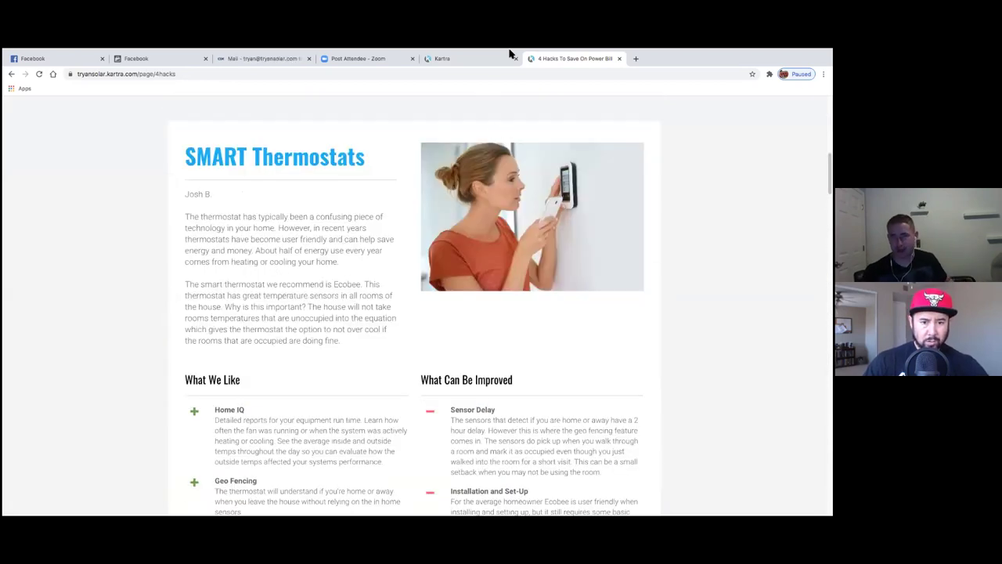
- Dismiss the 'Solar and $500?' popup and close Kartra's Publish page dialog
mouse_move(491, 71)
left_click(488, 103)
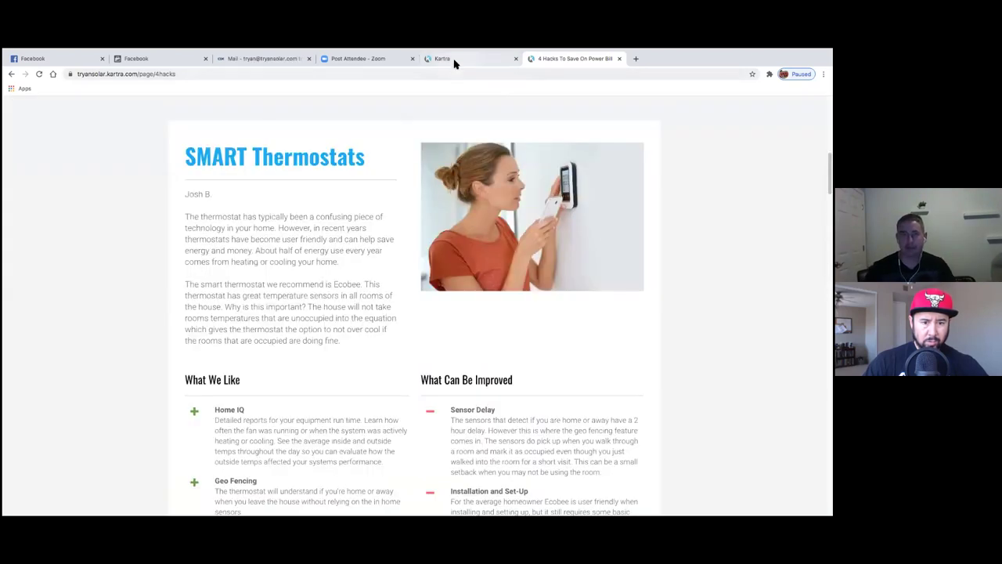
left_click(454, 61)
left_click(640, 107)
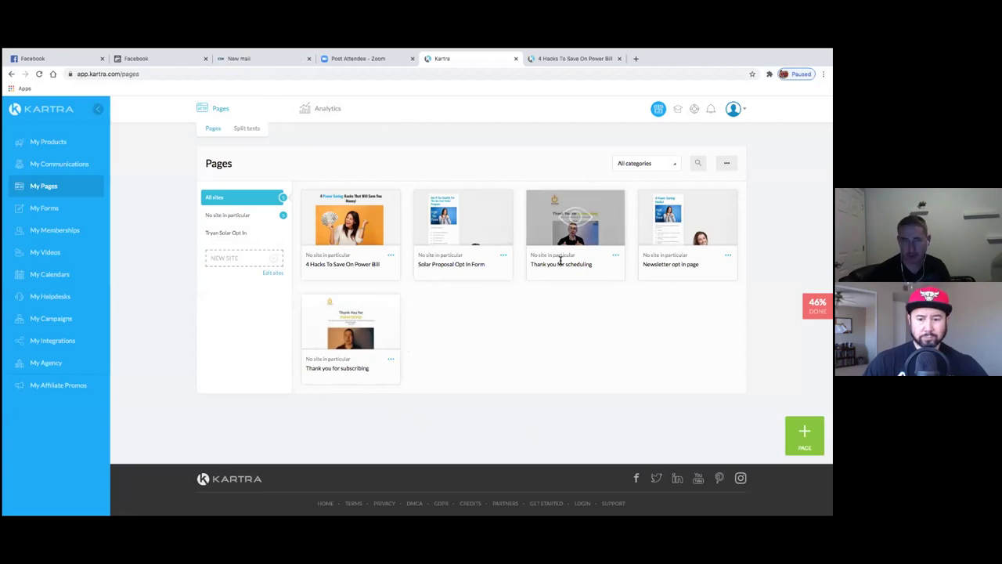
- Choose Edit on the Thank you for scheduling card and confirm opening it in the builder
left_click(615, 255)
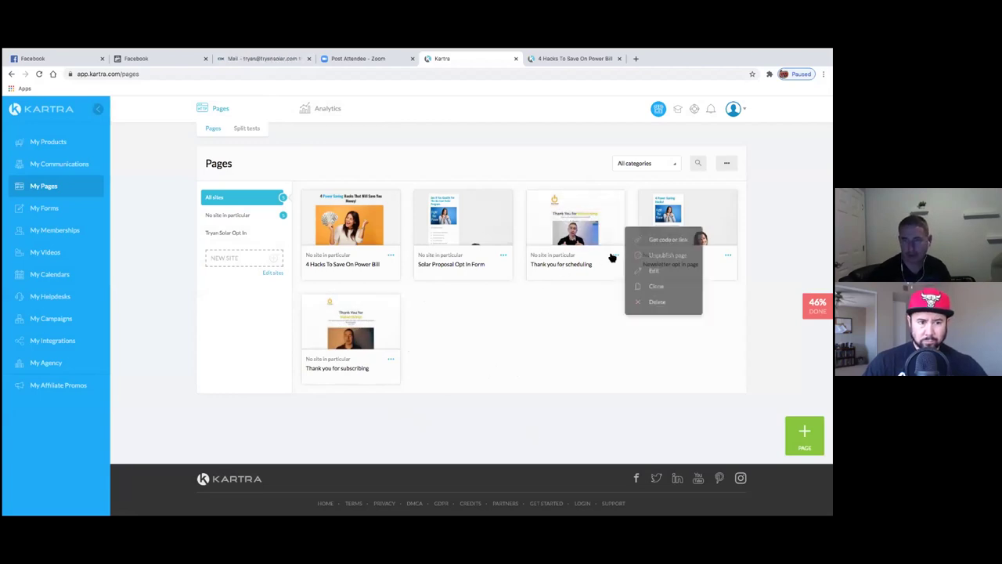
left_click(644, 271)
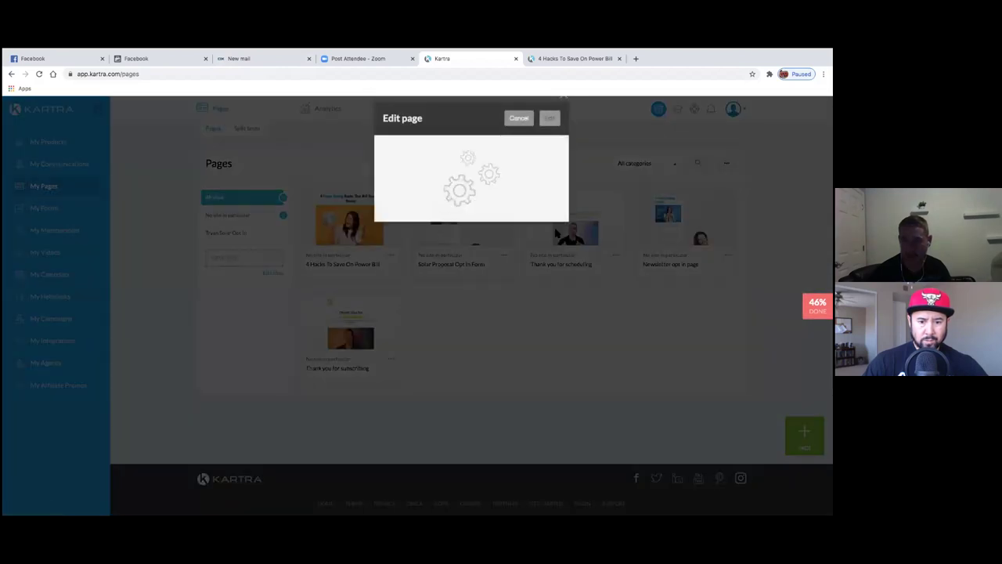
left_click(551, 131)
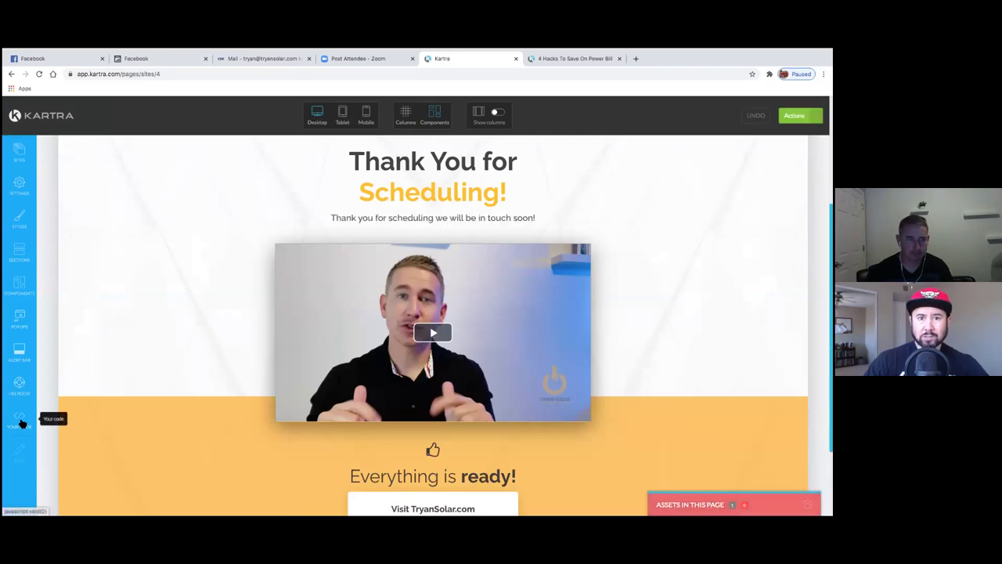
- Move through the page settings, past SEO parameters, to the Tracking Code settings
left_click(21, 421)
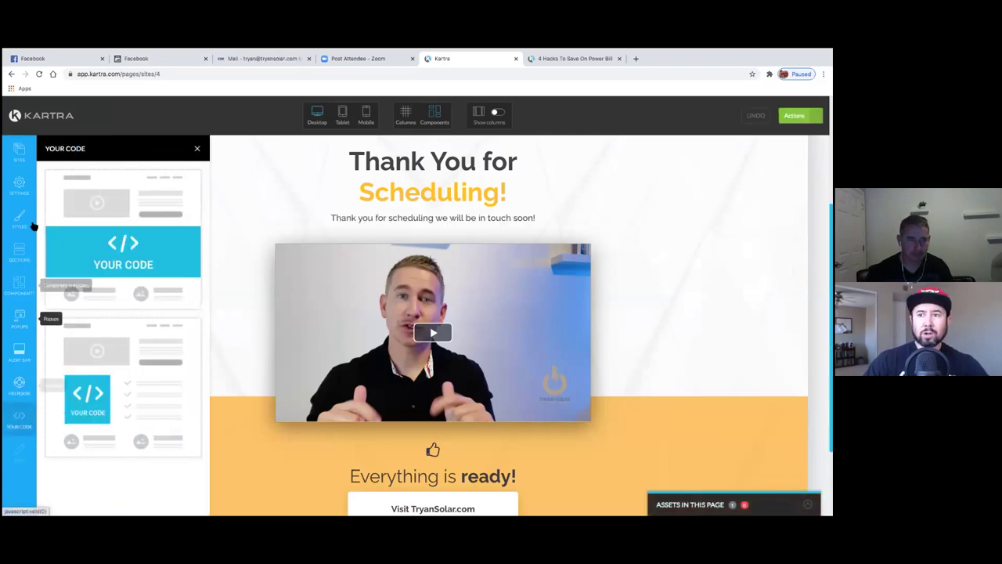
left_click(20, 185)
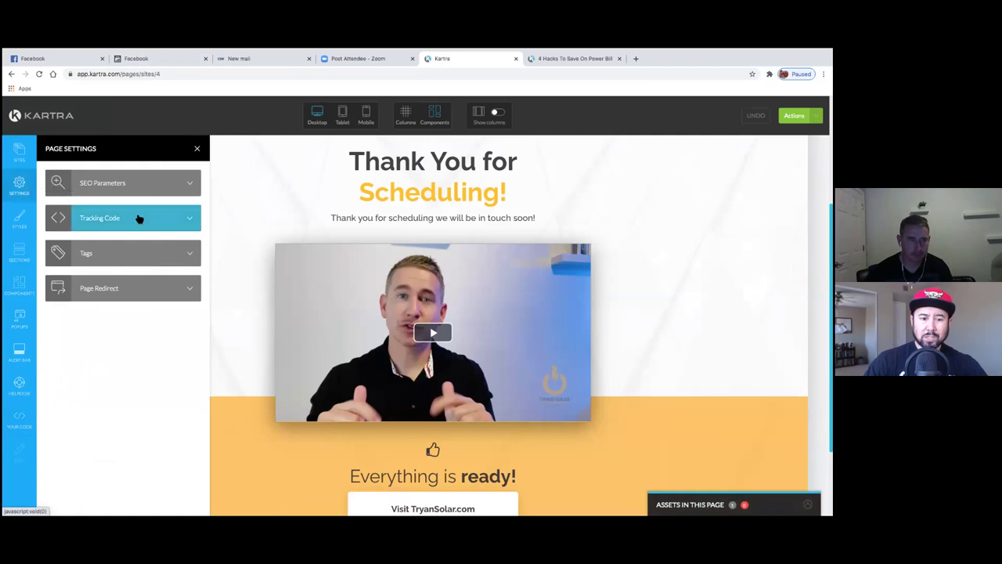
left_click(197, 185)
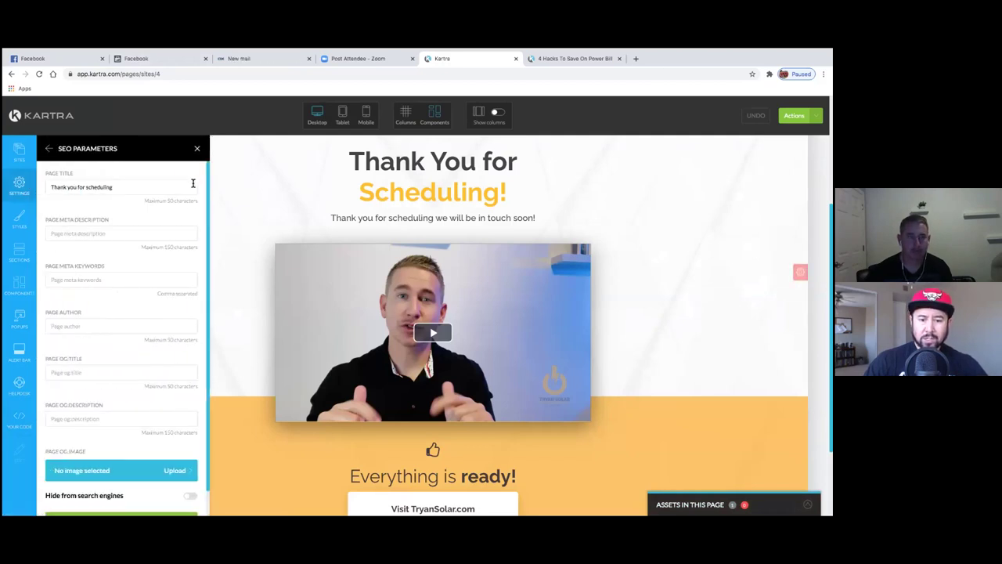
left_click(43, 148)
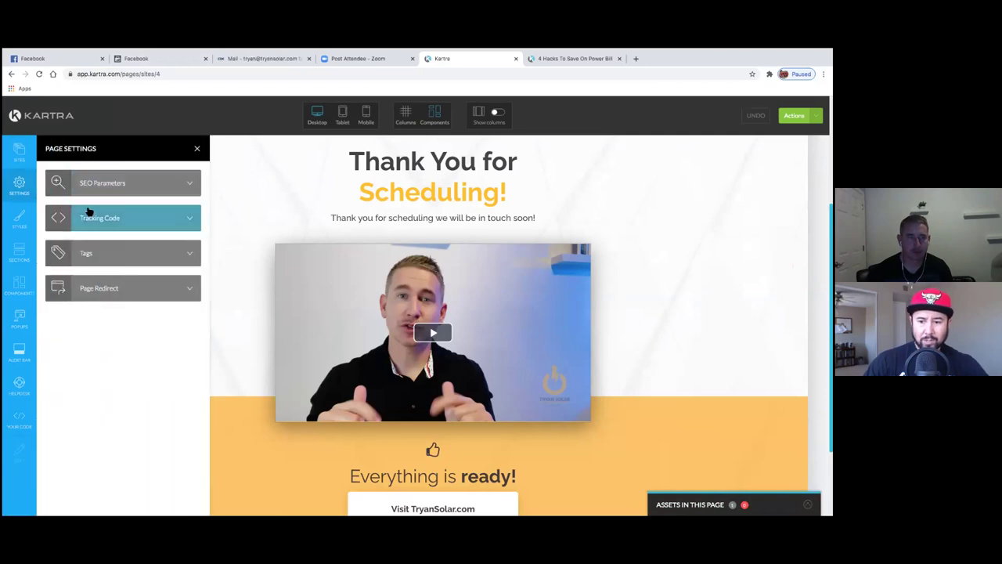
left_click(164, 217)
- Paste a URL into the Facebook Ads tracking code box, then clear it again
scroll(97, 322, "down", 3)
left_click(73, 418)
type("https://tryansolar.kartra.com/page/4powersavinghacks")
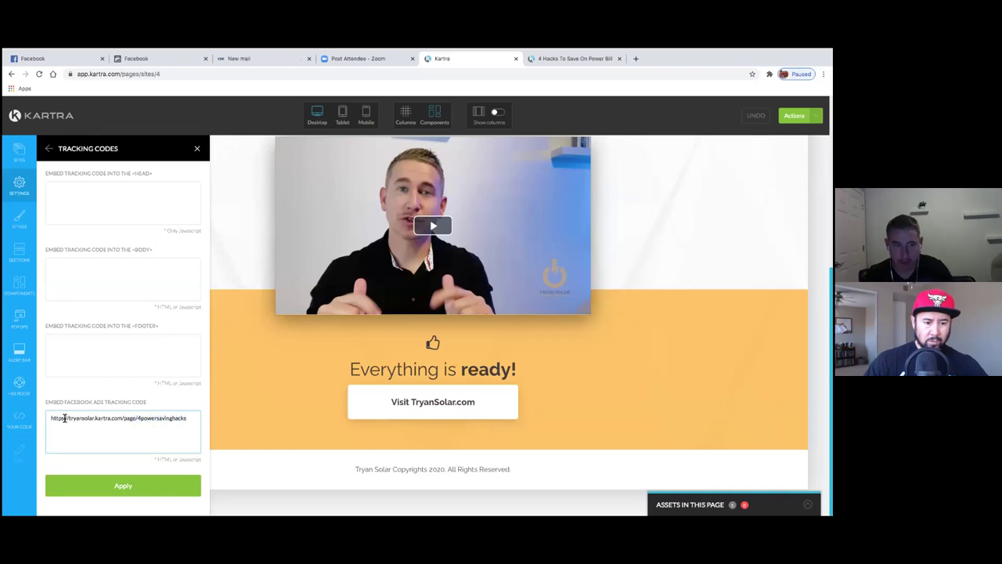
key("ctrl+a")
key("BackSpace")
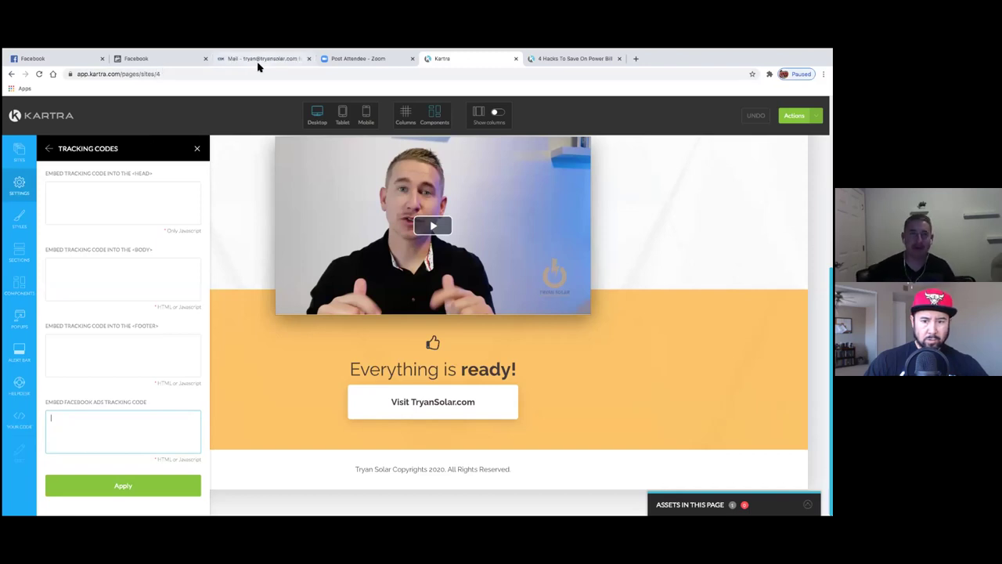
- In Facebook Events Manager, close the custom conversion dialog and go to Data Sources
left_click(80, 65)
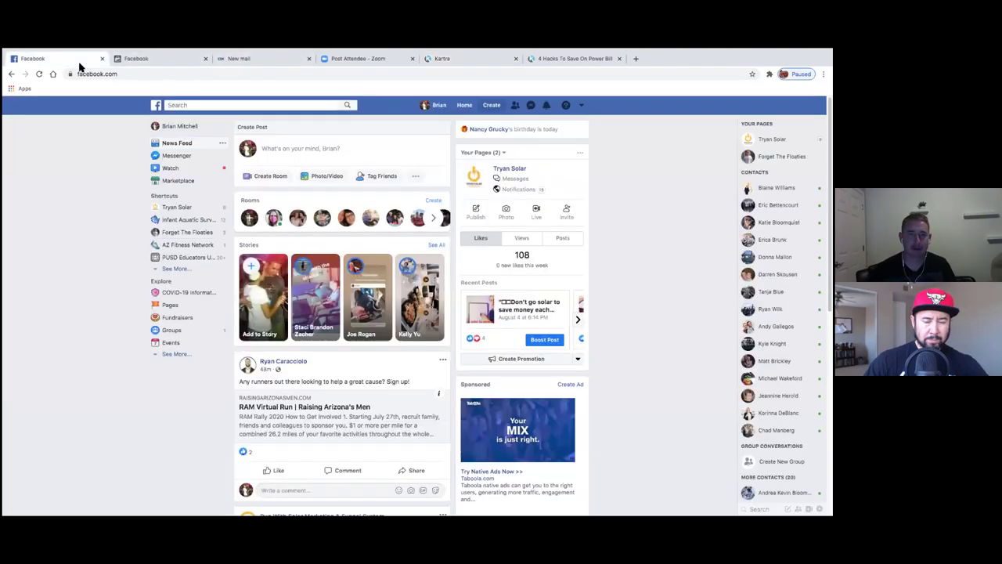
left_click(141, 62)
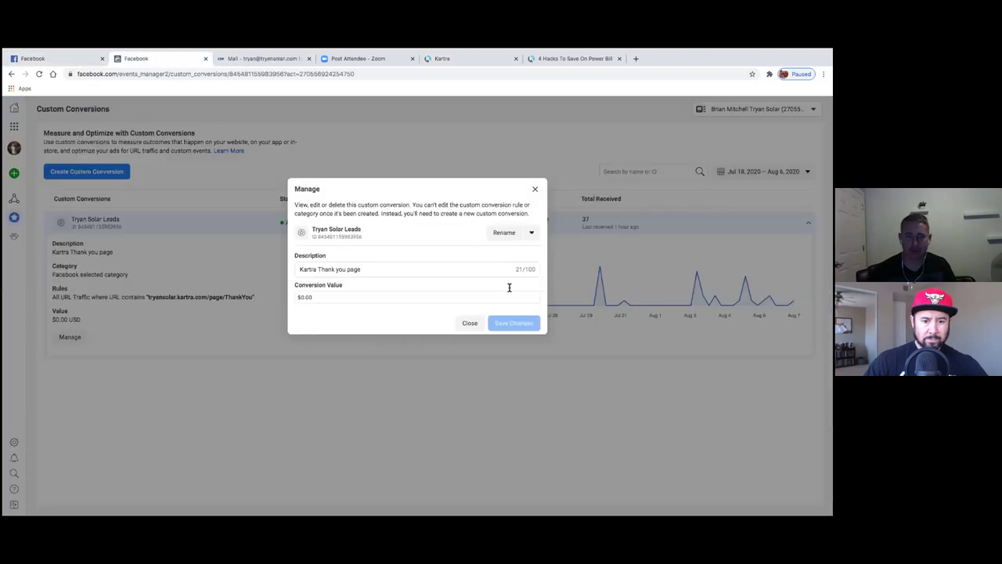
left_click(535, 188)
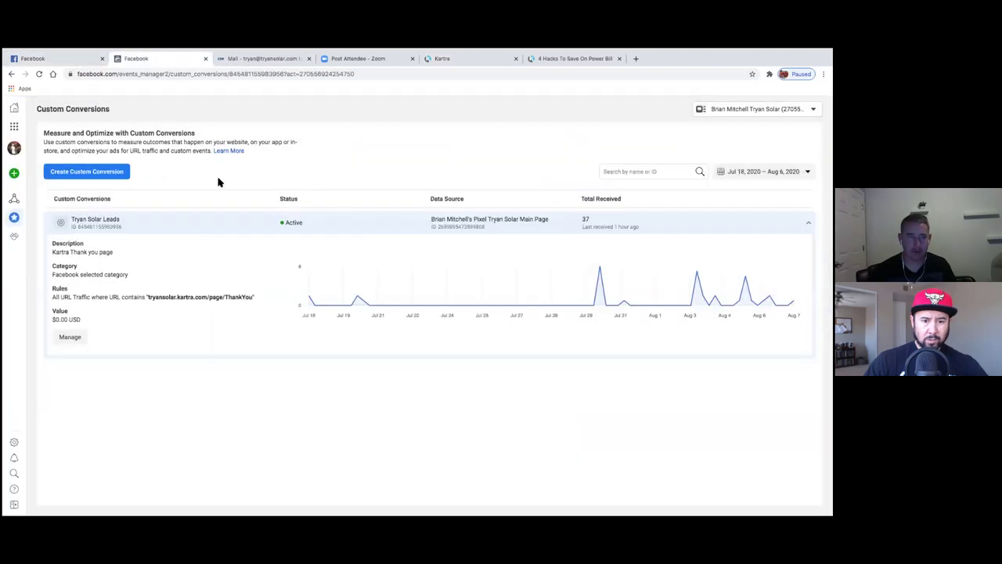
left_click(22, 198)
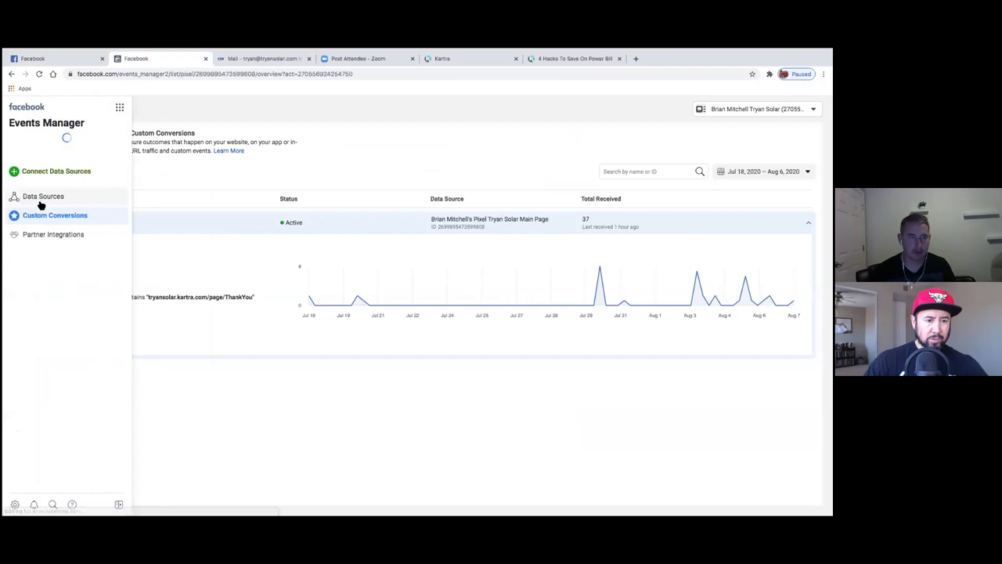
- Copy the pixel base code via Add Events > From a New Website > Install code manually
left_click(225, 275)
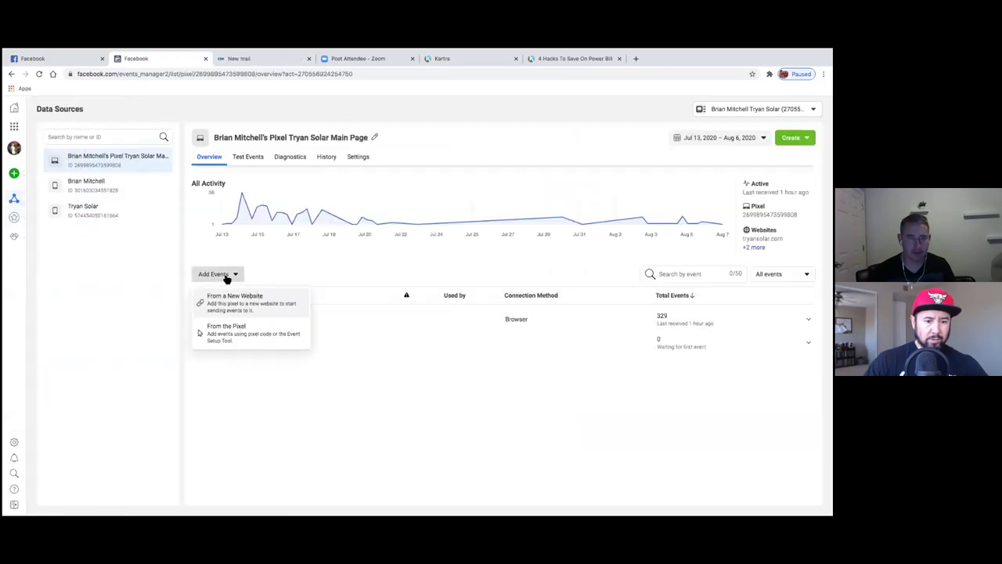
left_click(225, 312)
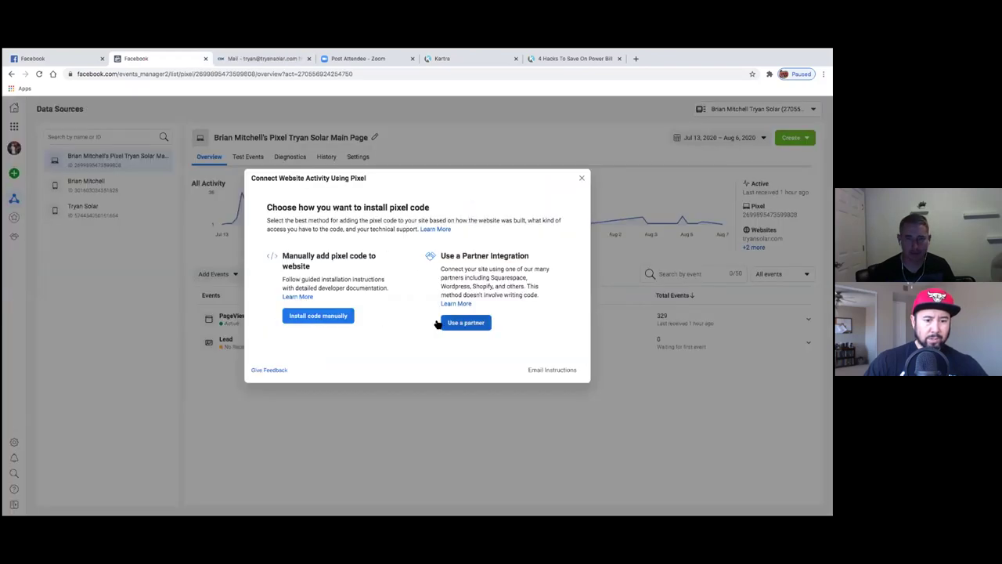
left_click(323, 321)
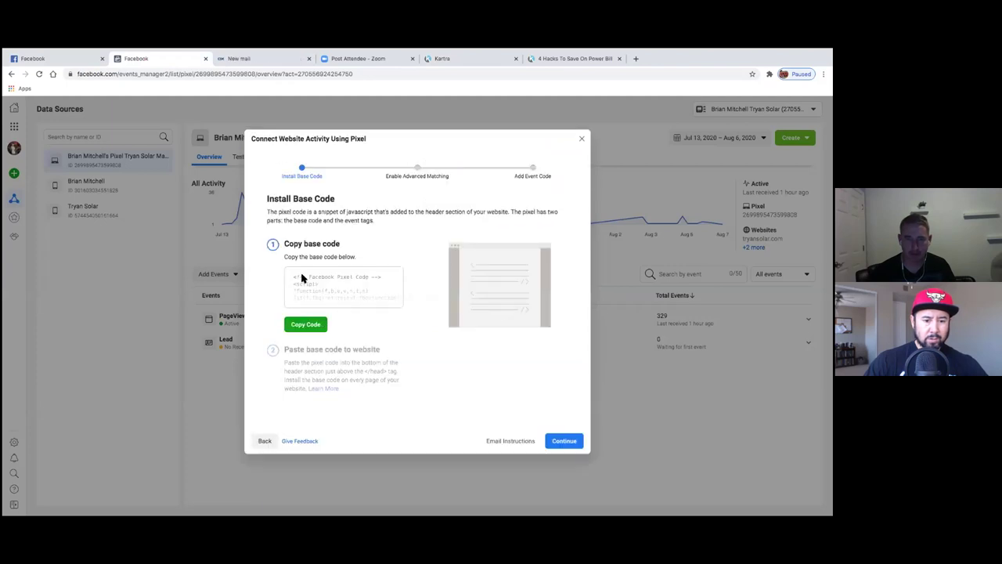
left_click(314, 326)
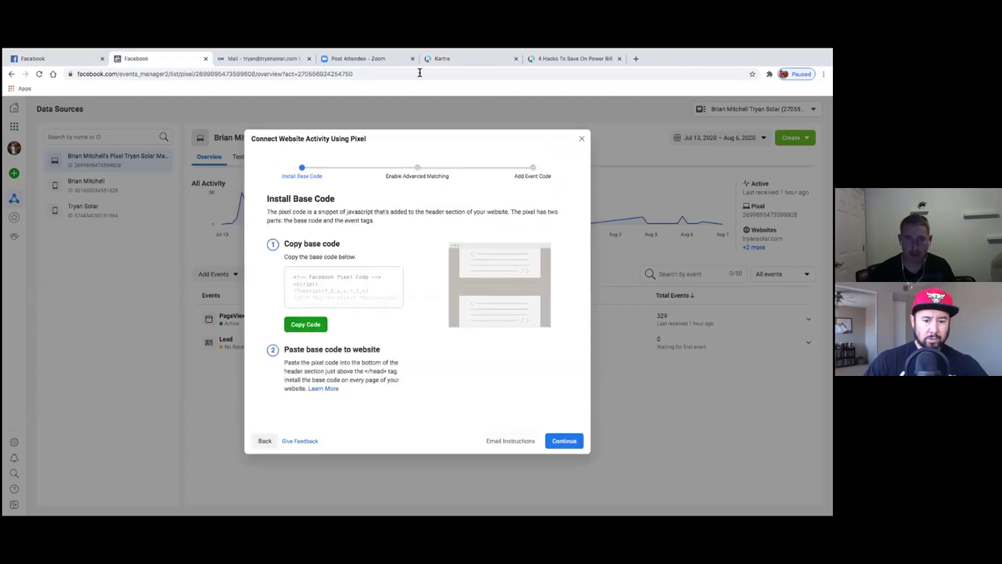
mouse_move(483, 62)
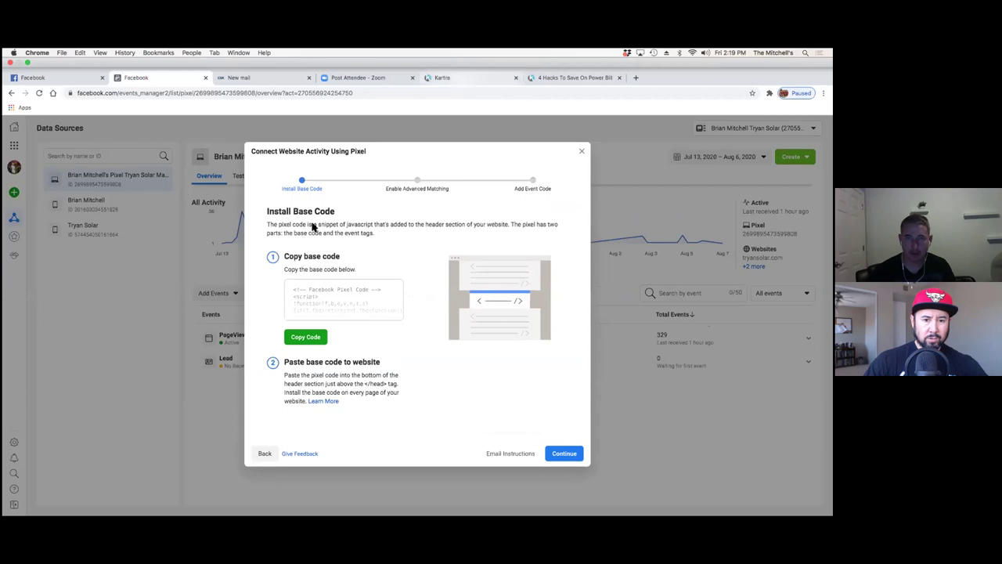
key("super+5")
- Paste the pixel code into the Facebook Ads tracking code box and apply it
key("super+v")
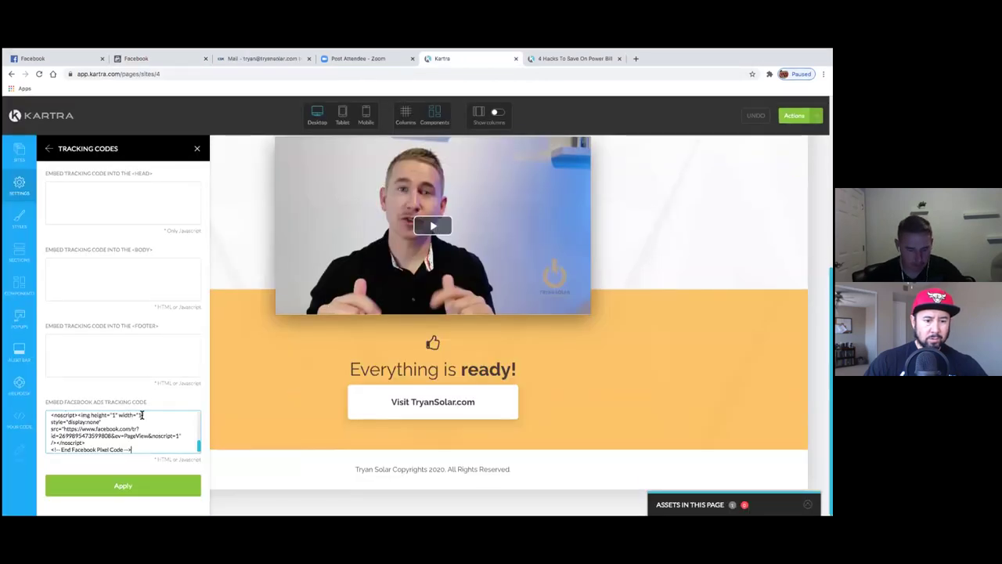
left_click(141, 491)
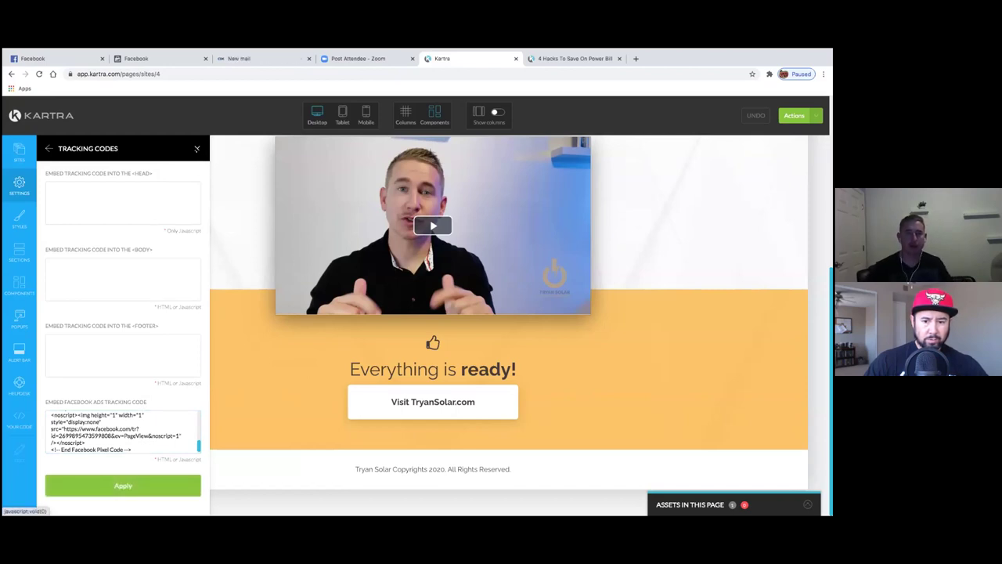
left_click(197, 148)
- Save the page, return to the Kartra dashboard, and close Facebook's pixel installation dialog
left_click(797, 116)
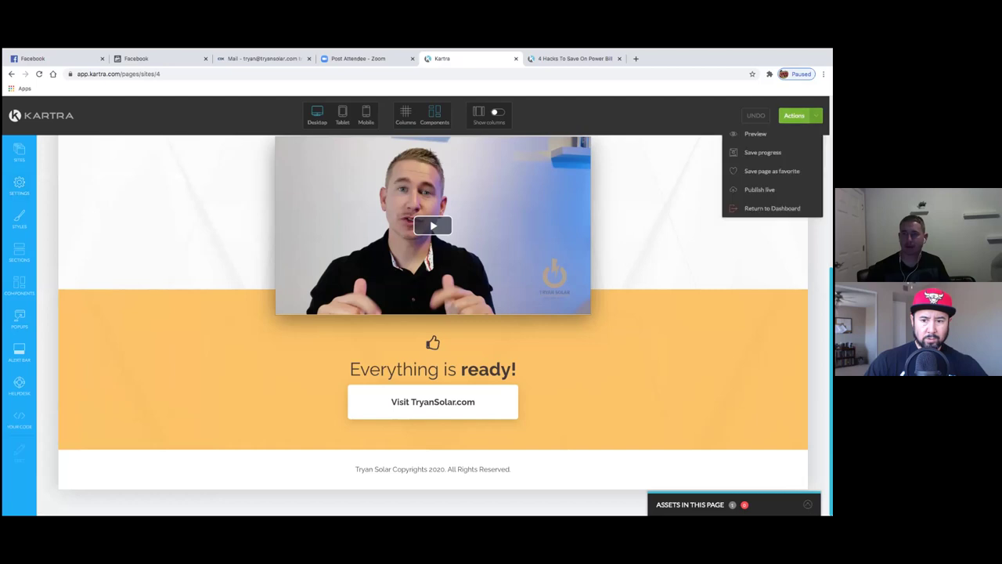
left_click(763, 152)
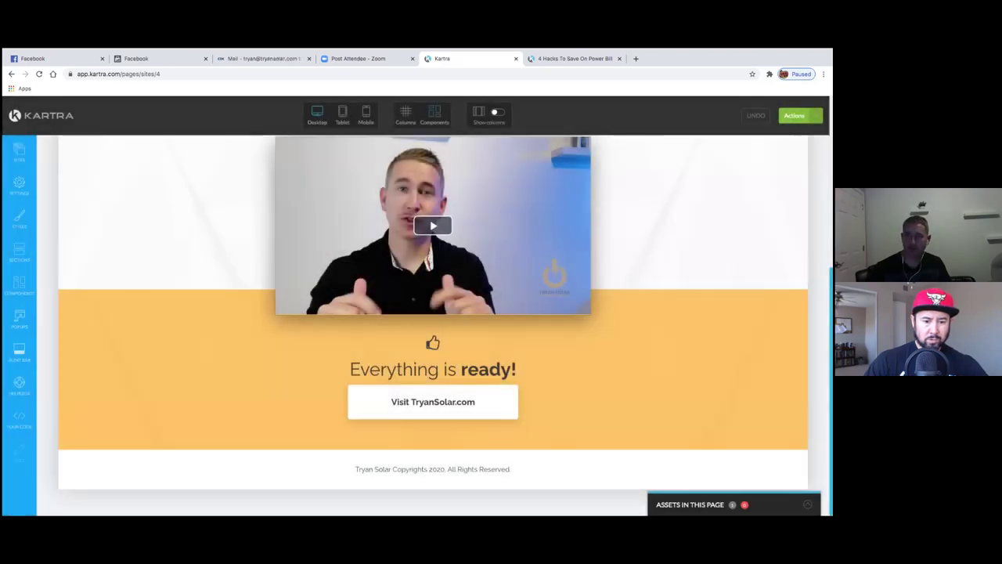
left_click(797, 116)
left_click(773, 208)
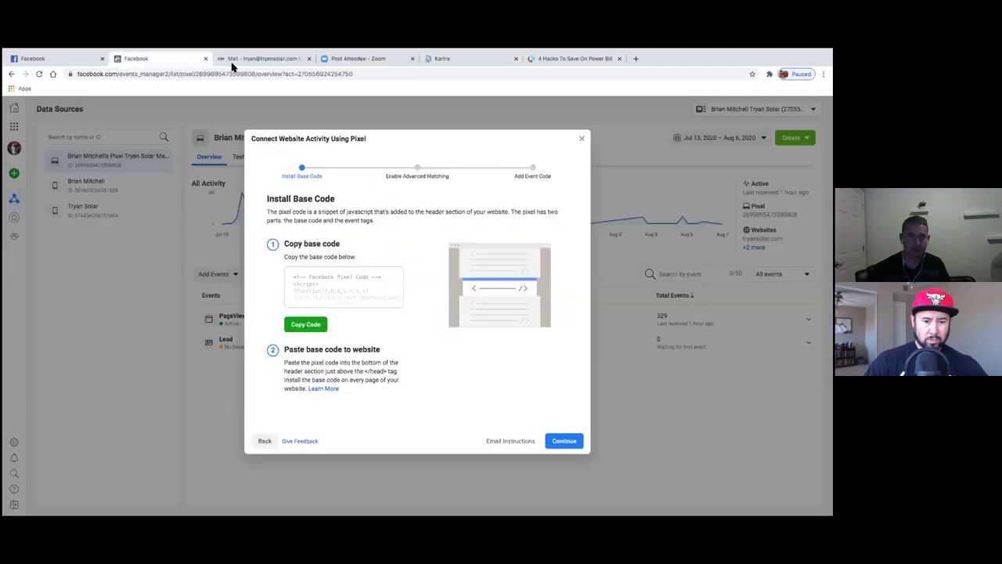
left_click(156, 61)
left_click(584, 141)
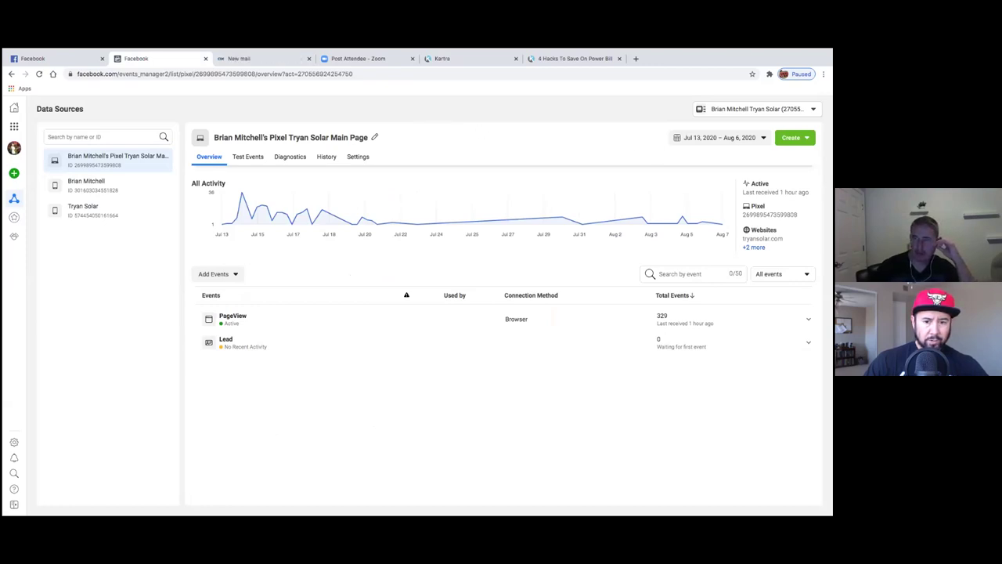
- Open Custom Conversions from the side navigation, glance at Kartra Pages, and come back
mouse_move(16, 202)
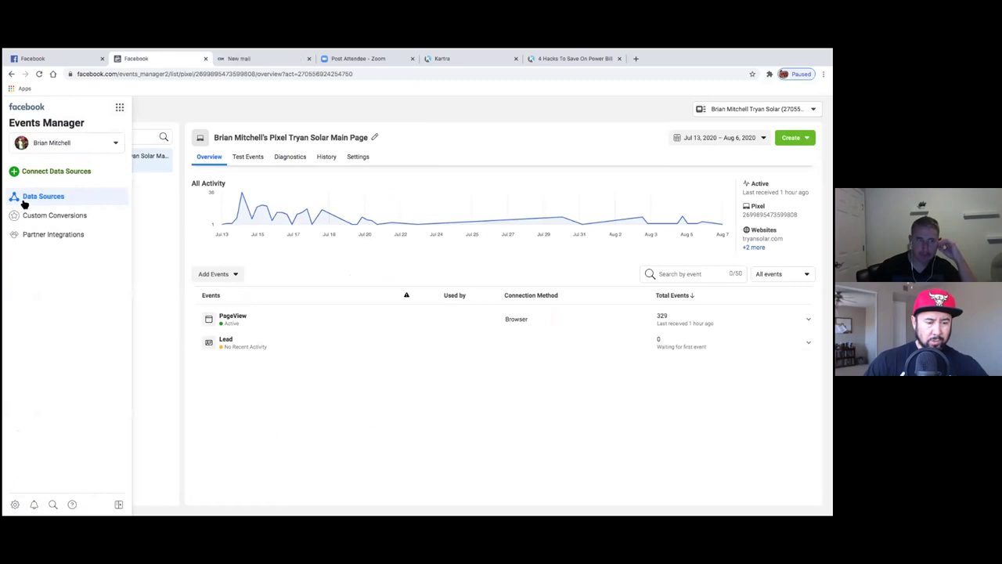
left_click(54, 216)
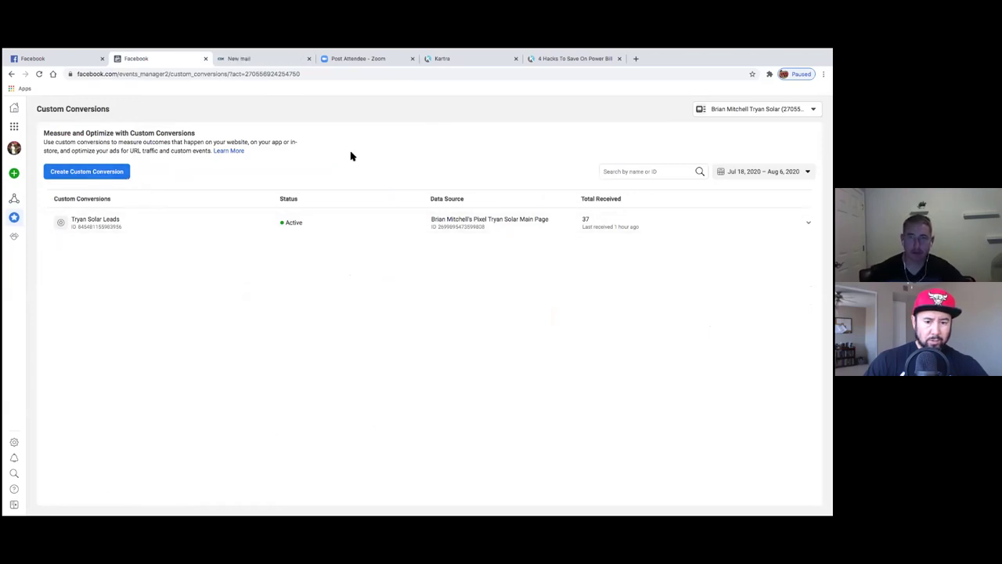
left_click(451, 59)
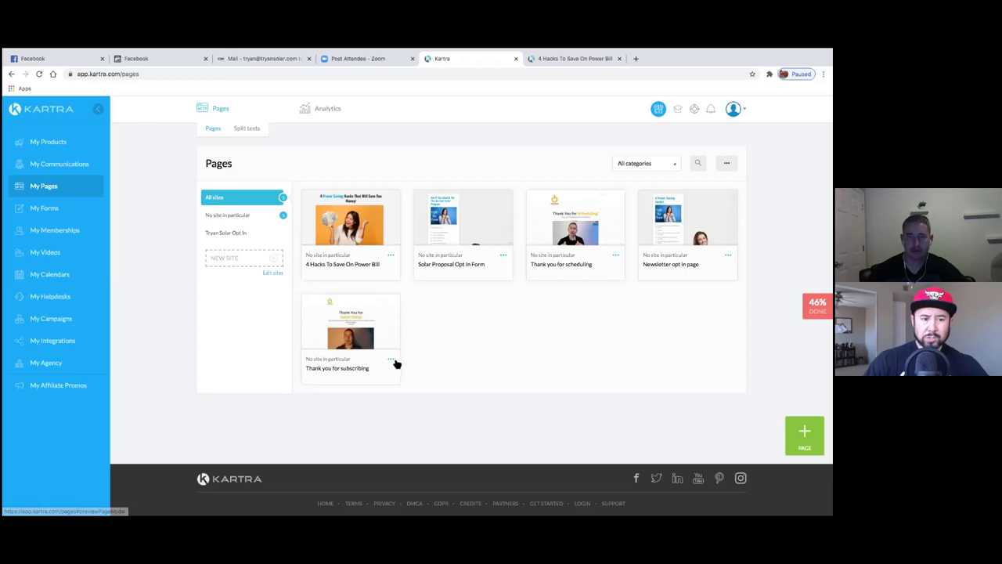
left_click(144, 58)
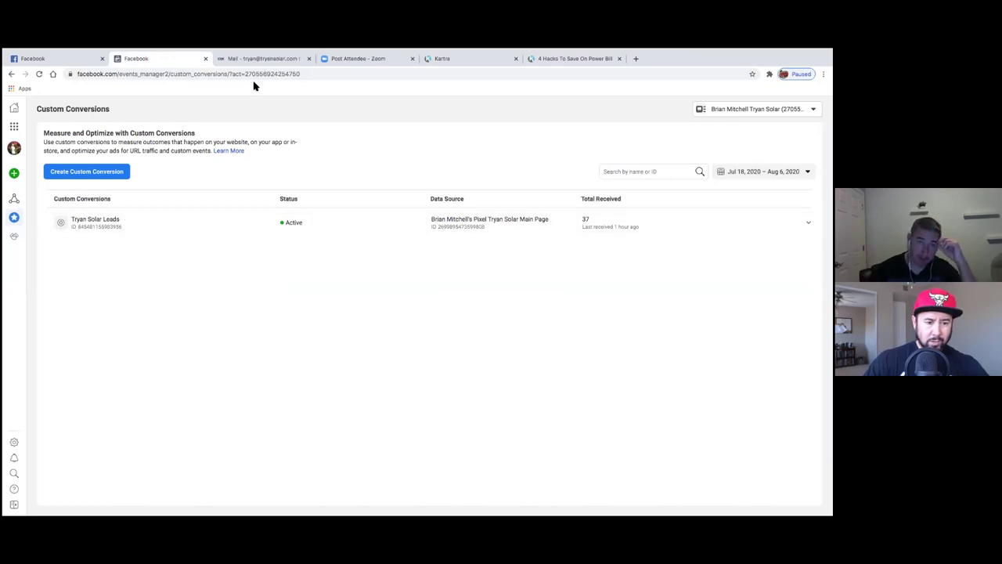
- Expand Tryan Solar Leads, review its settings, and copy the rule URL tryansolar.kartra.com/page/ThankYou
left_click(240, 225)
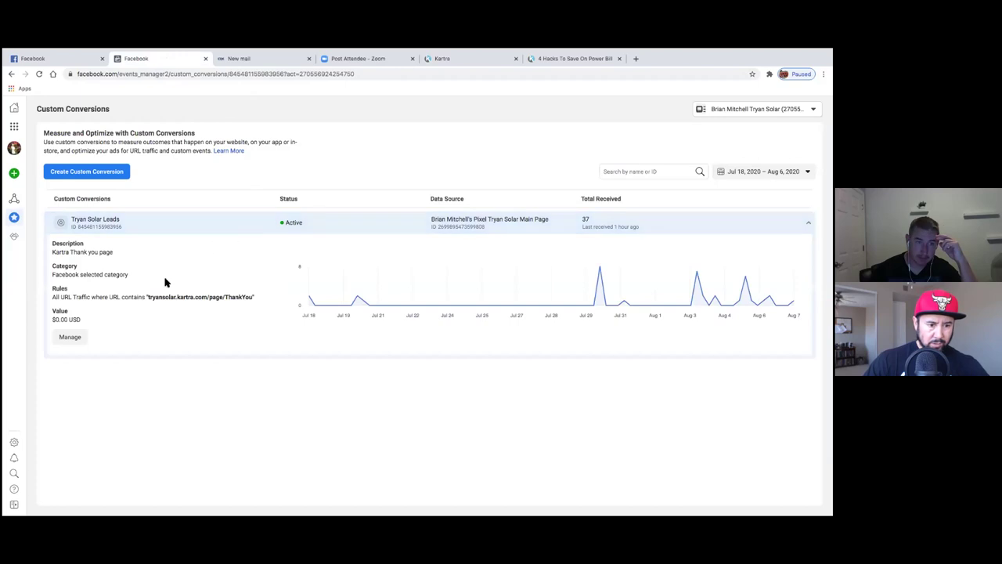
left_click(70, 338)
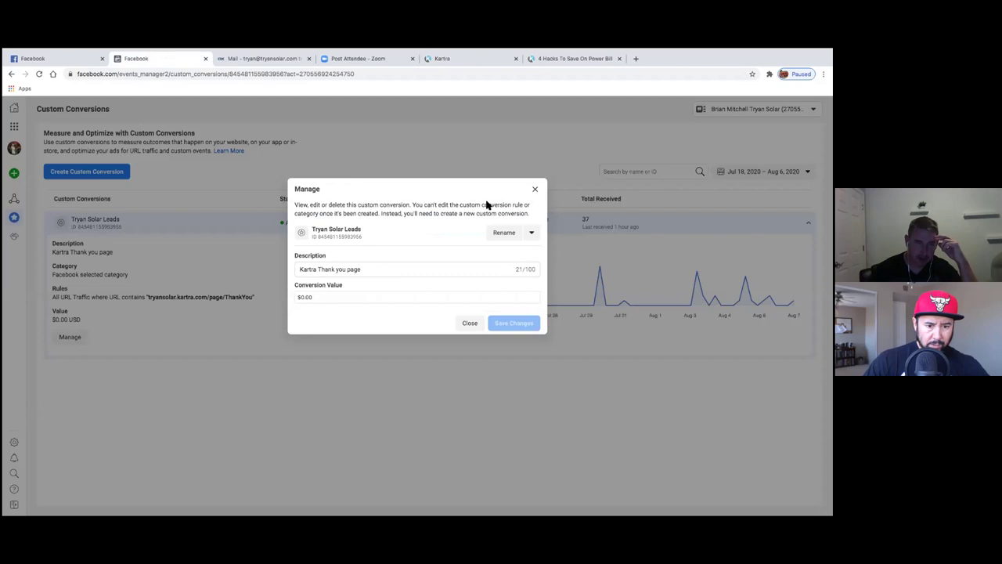
left_click(535, 188)
left_click_drag(248, 300, 149, 299)
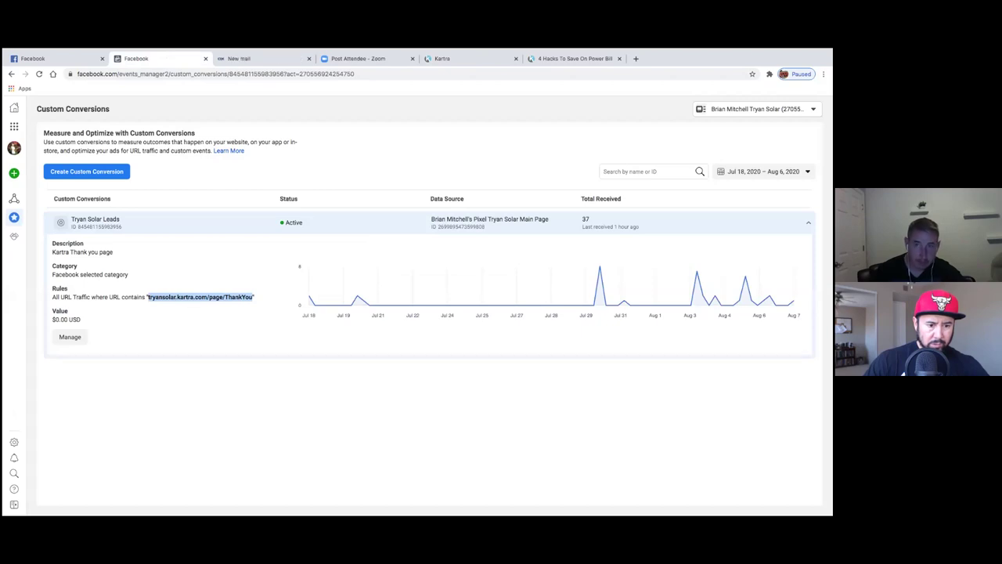
left_click(637, 61)
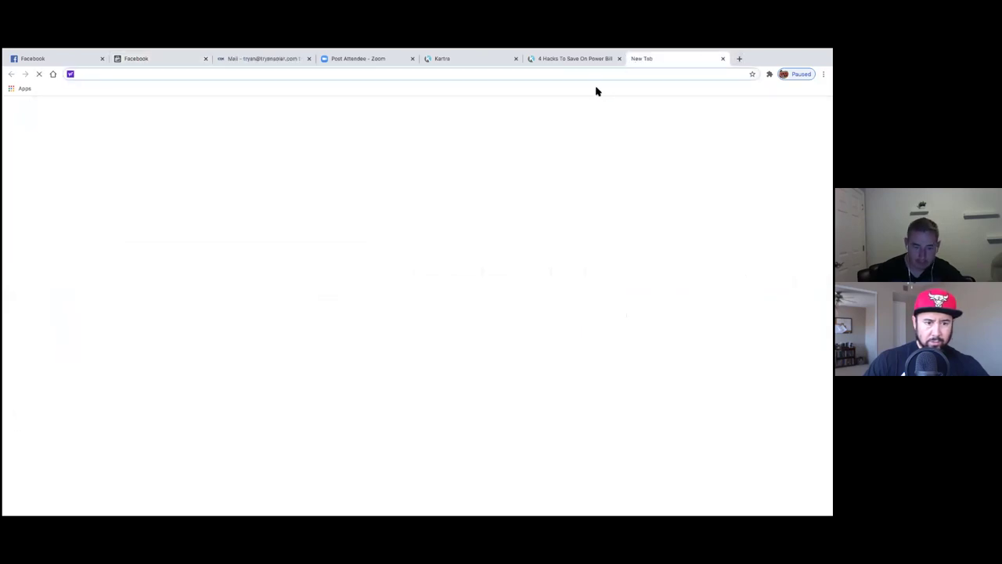
- Load tryansolar.kartra.com/page/ThankYou in the new tab and scroll through the Thank You for Subscribing page
key("ctrl+v")
key("Return")
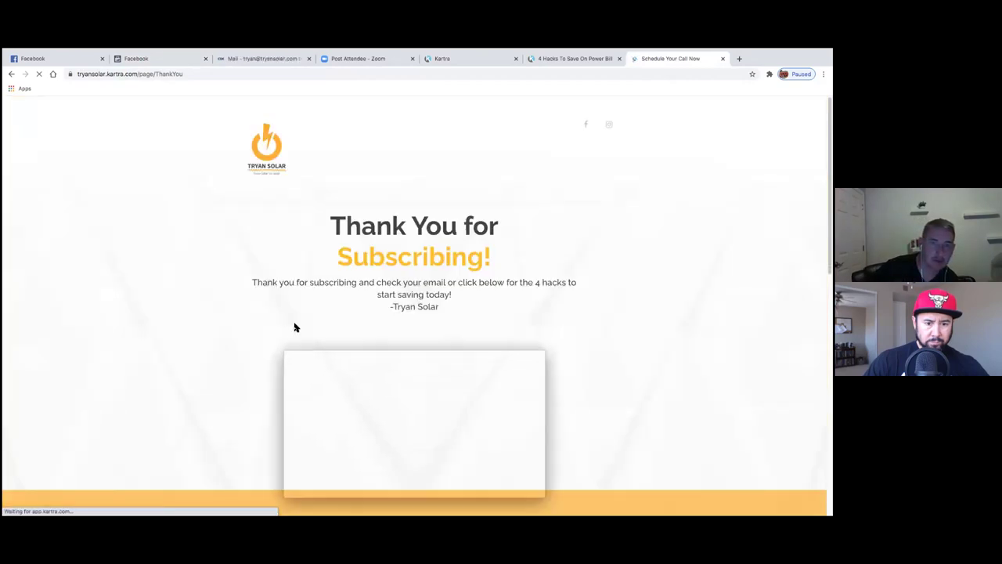
scroll(251, 347, "down", 6)
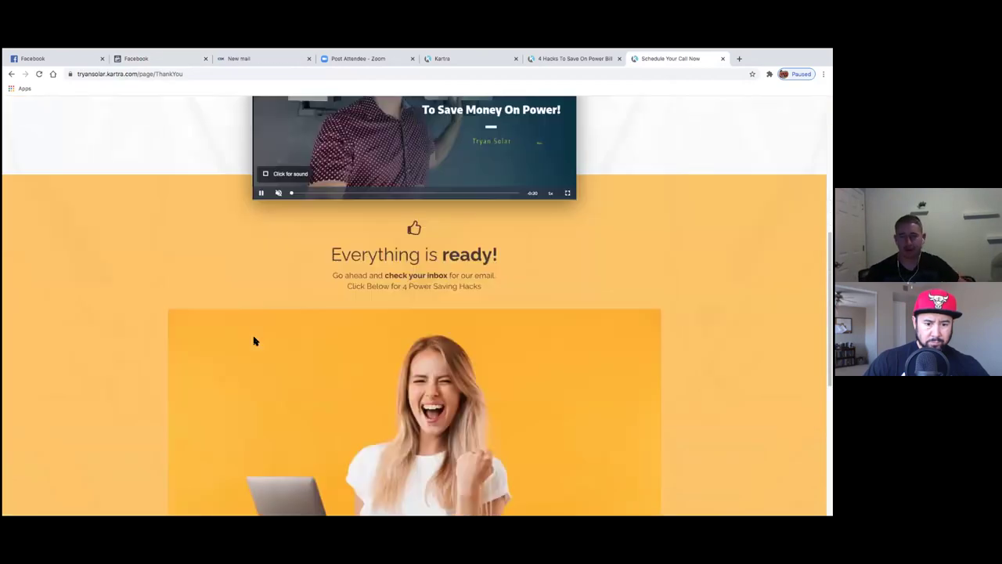
scroll(252, 343, "up", 3)
scroll(254, 340, "up", 5)
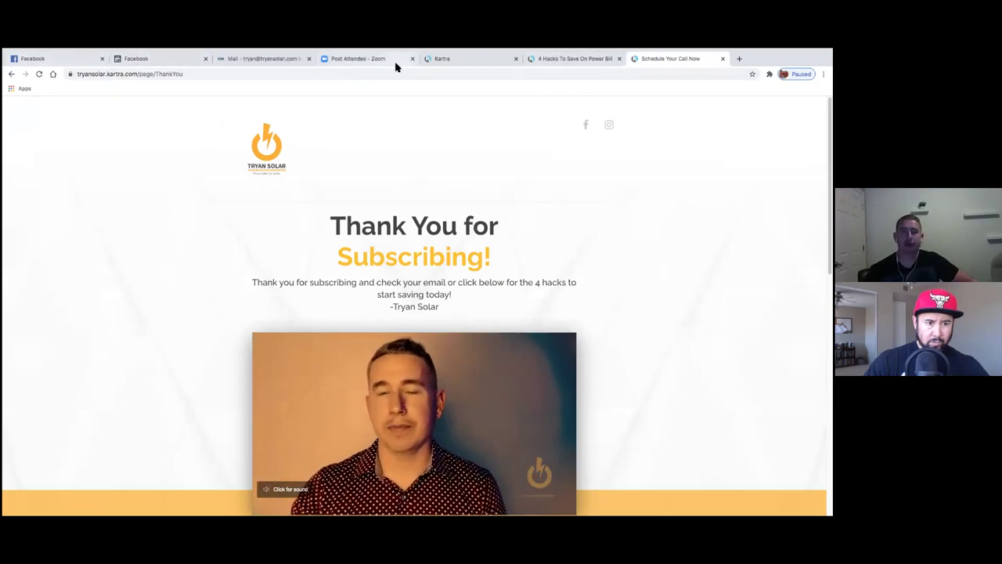
left_click(448, 61)
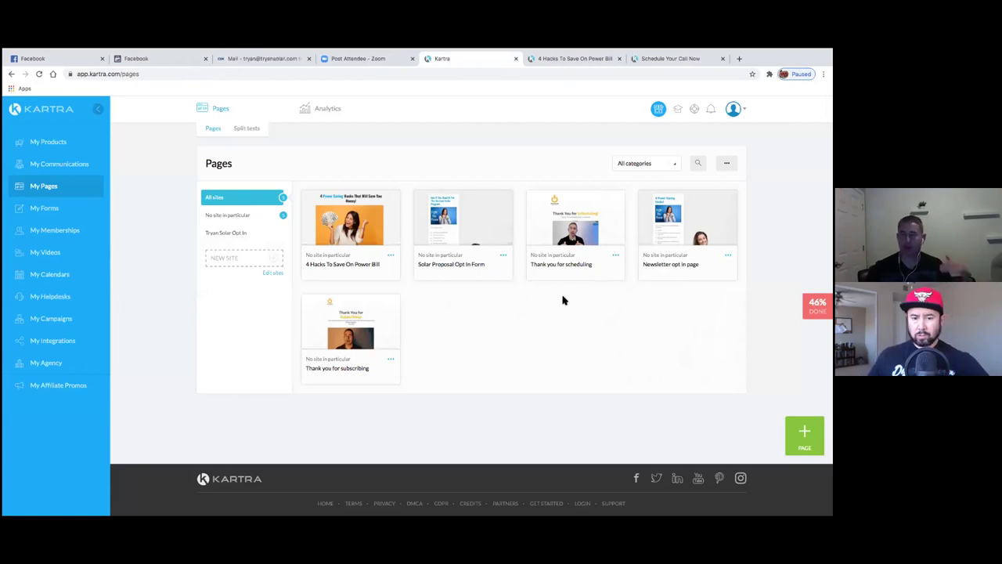
- Rename the page to 'Thank you for scheduling solar proposal' and open it in the builder
left_click(617, 255)
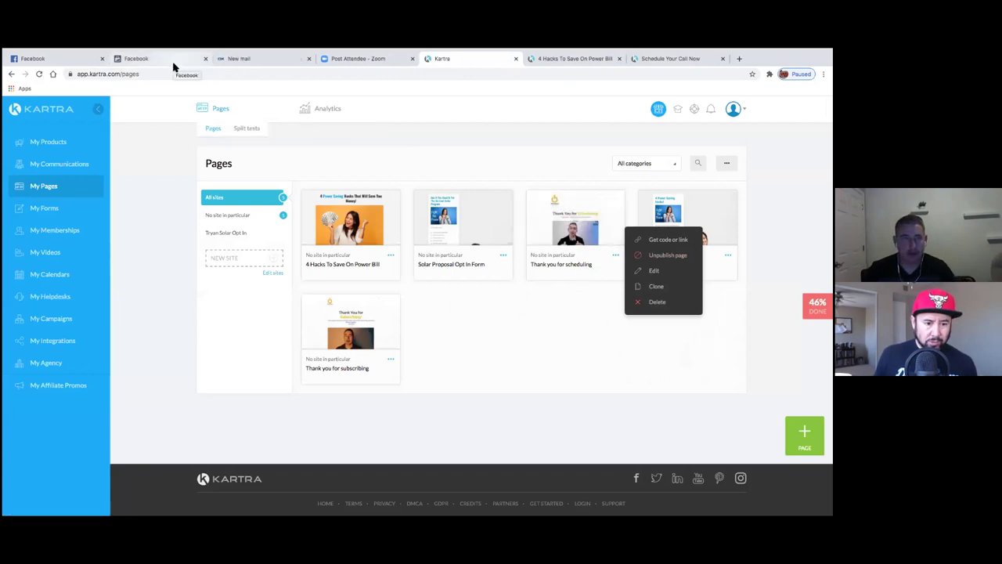
left_click(654, 271)
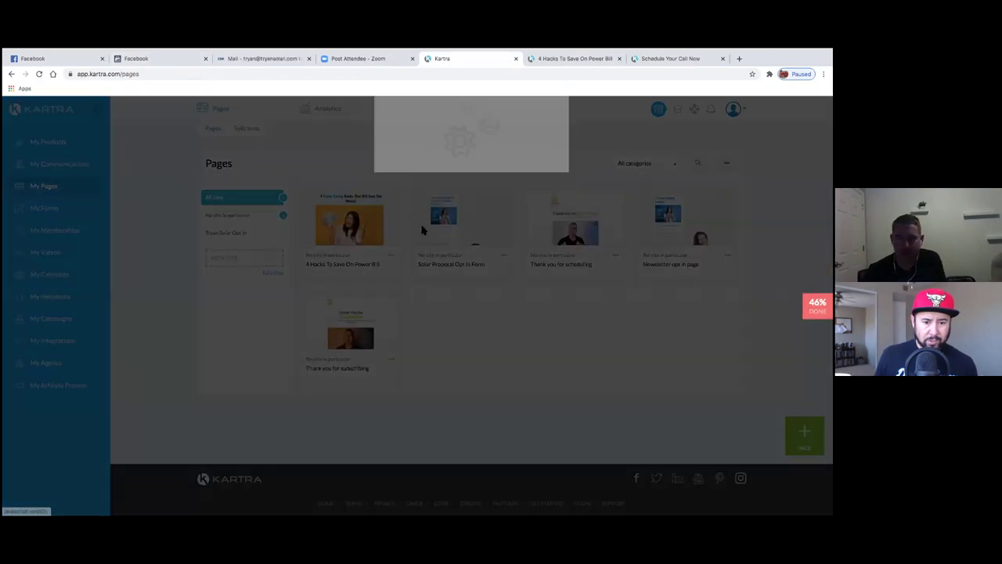
left_click(470, 181)
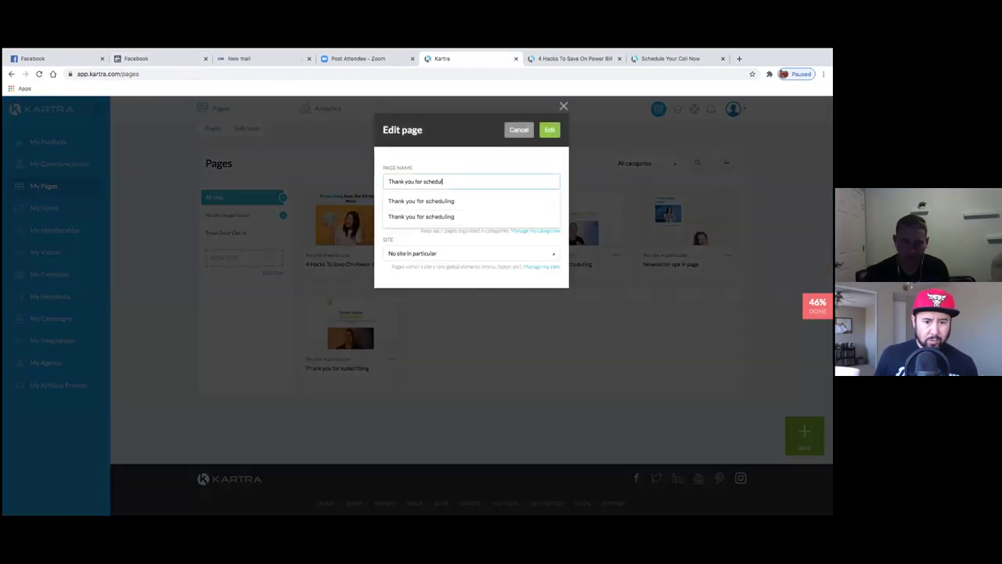
left_click(514, 201)
type("a solar p")
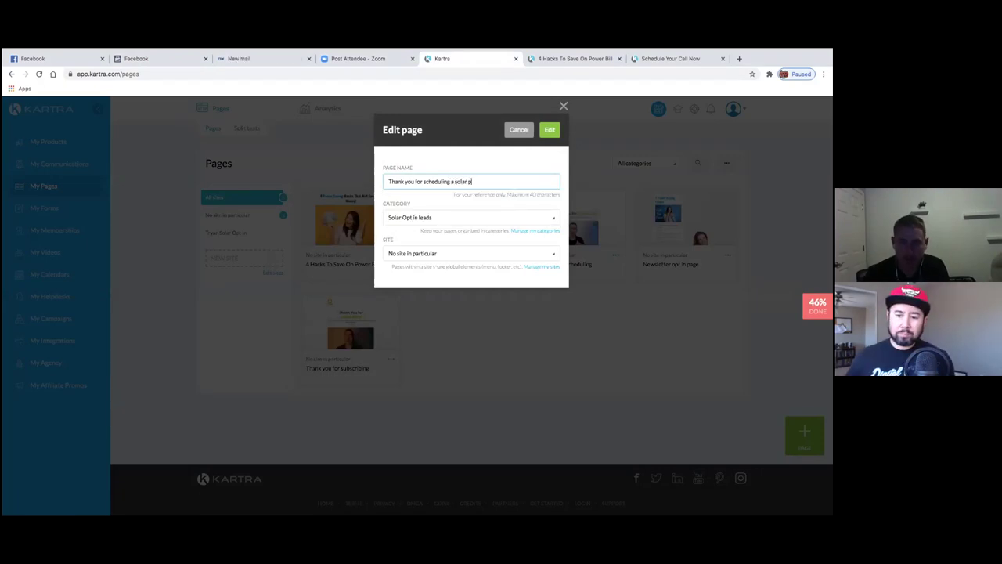
type("roposa")
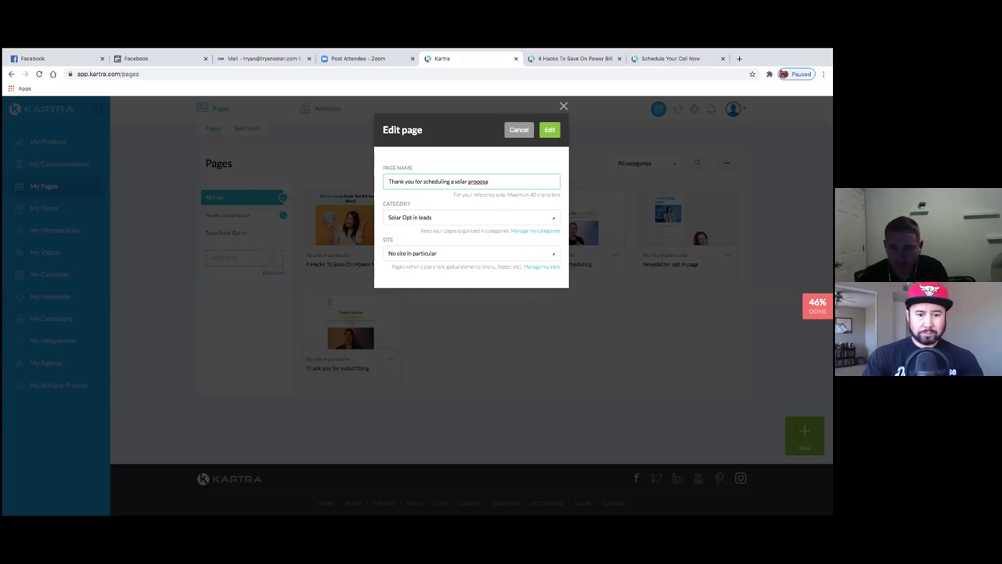
type("ll")
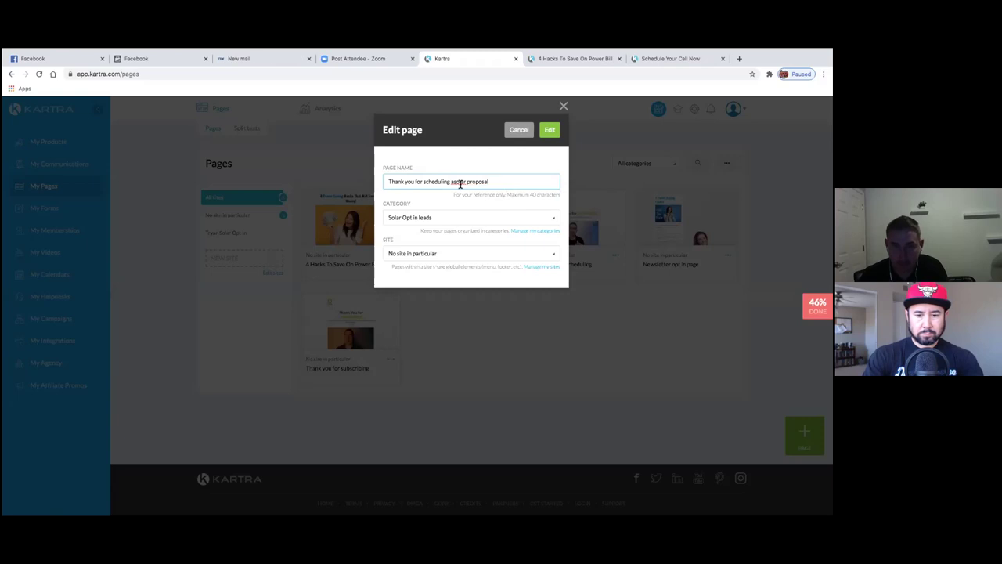
key("BackSpace")
left_click(550, 130)
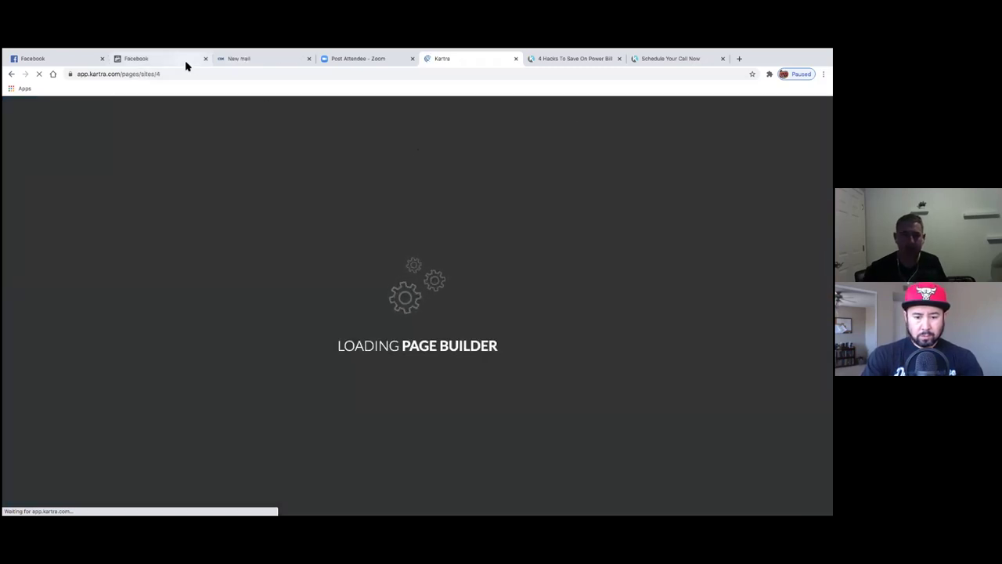
- Compare the Custom Conversions page with the live ThankYou page tab, then return to it
left_click(186, 62)
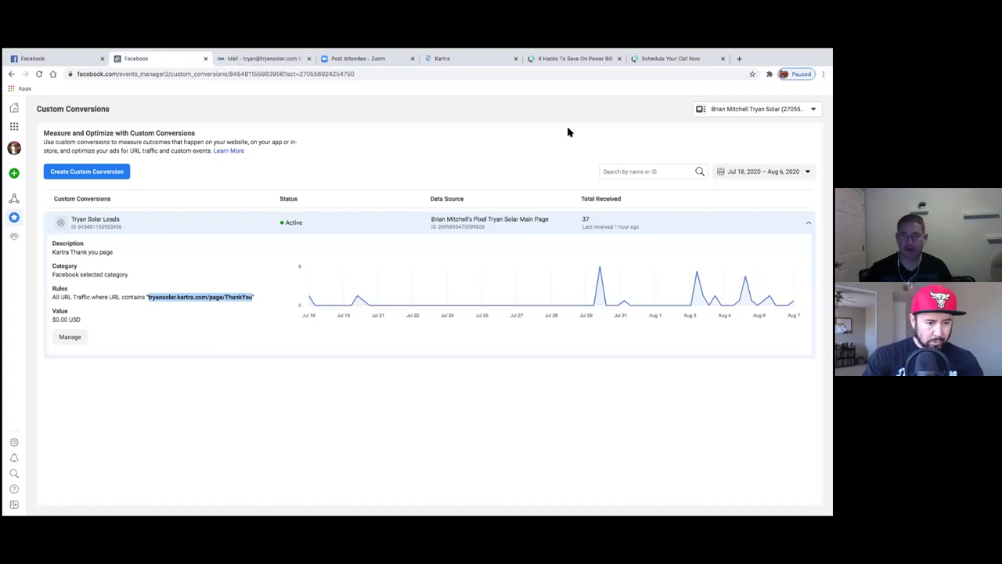
left_click(667, 63)
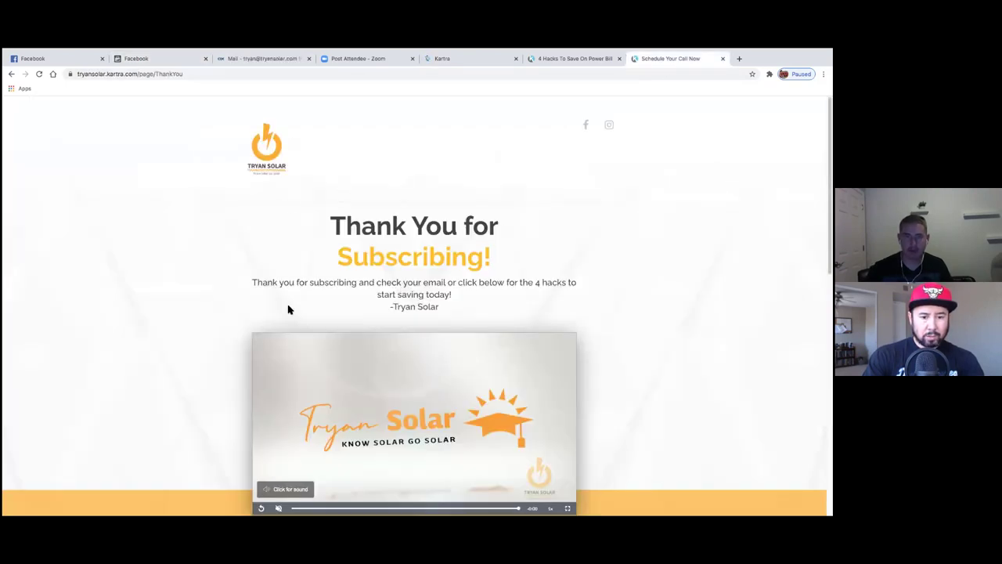
left_click(178, 63)
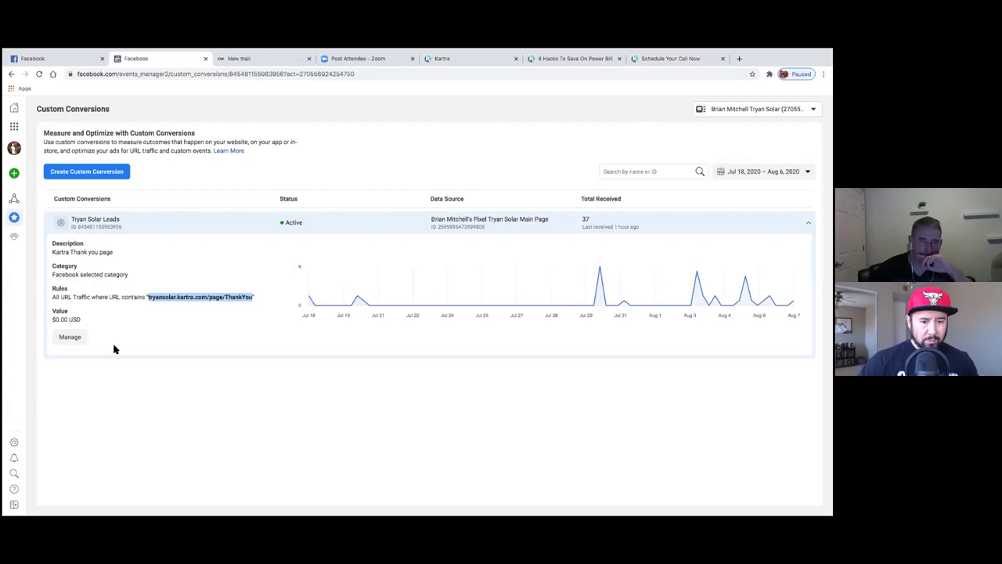
- Open the Tryan Solar Leads settings and adjust the last character of its description
left_click(70, 338)
left_click(375, 268)
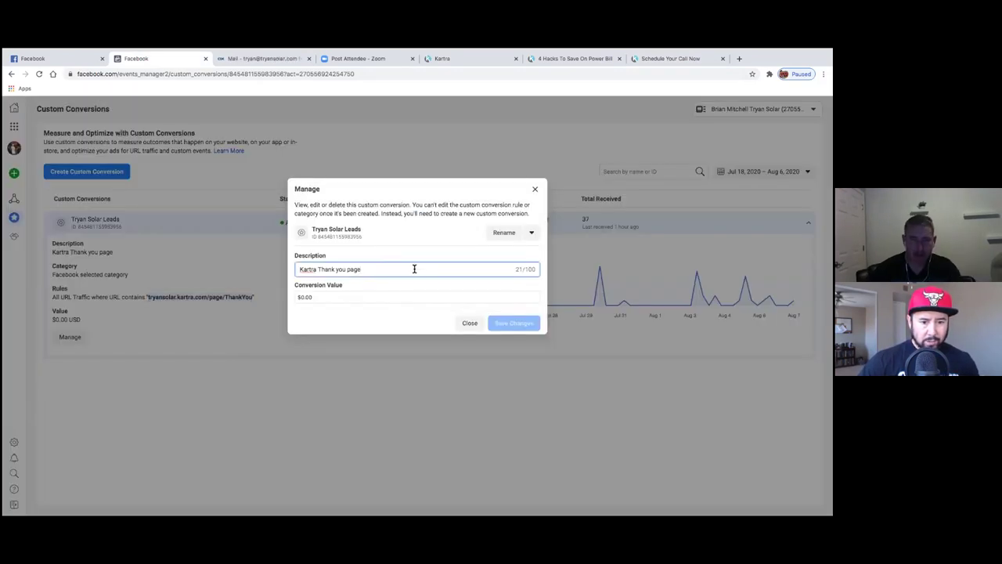
key("BackSpace")
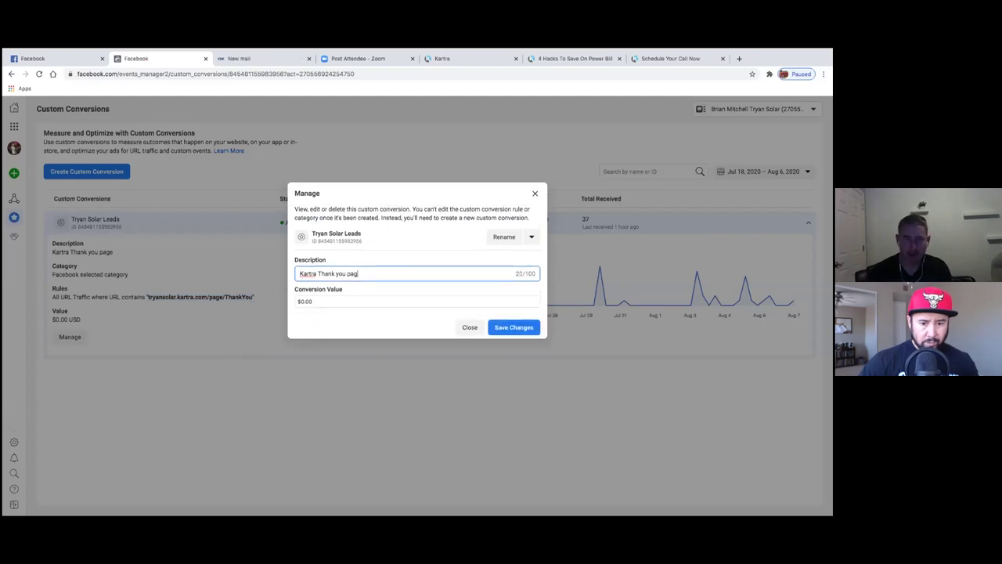
type("e")
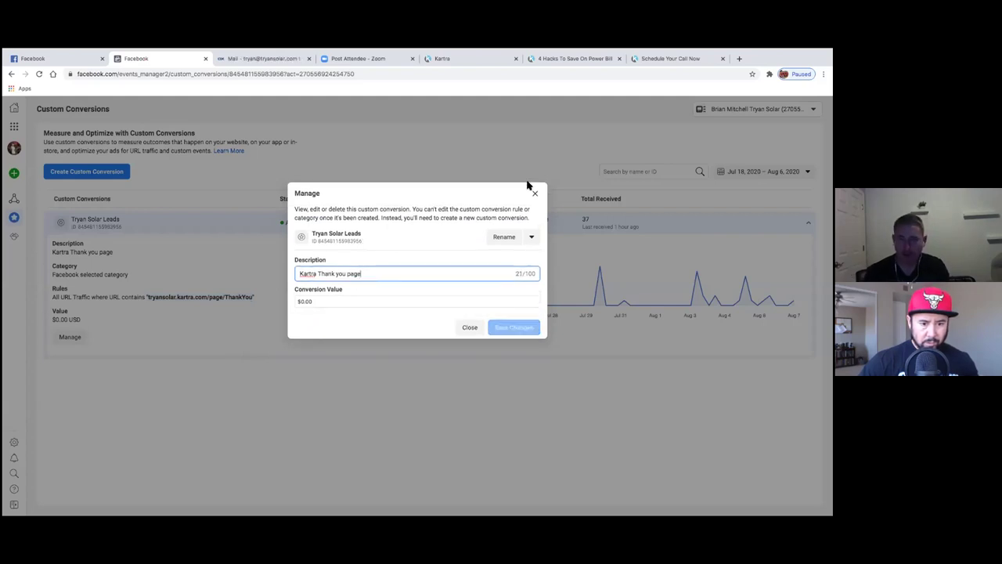
- Replace the conversion name with 'Newsletter Lead'
left_click(516, 238)
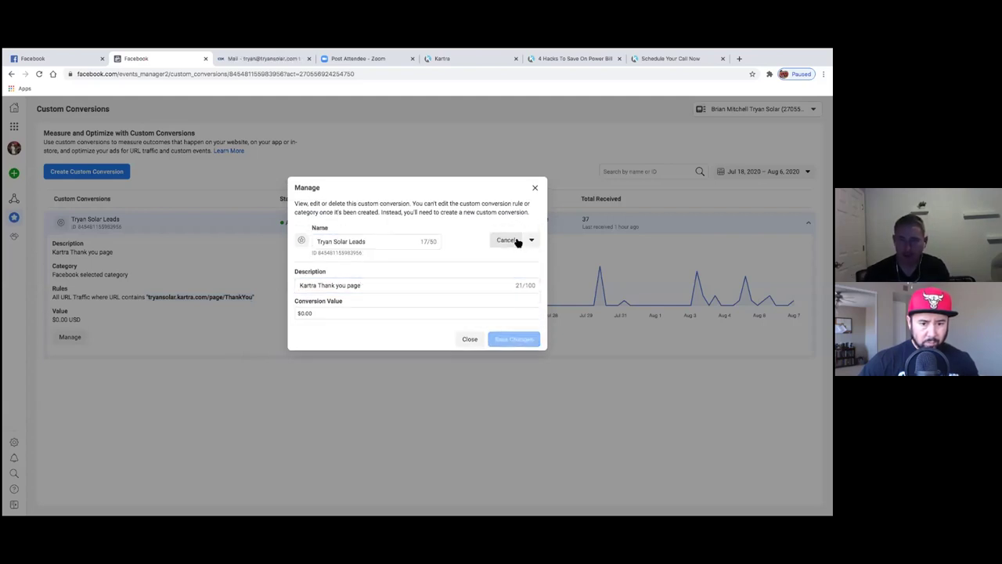
left_click(381, 242)
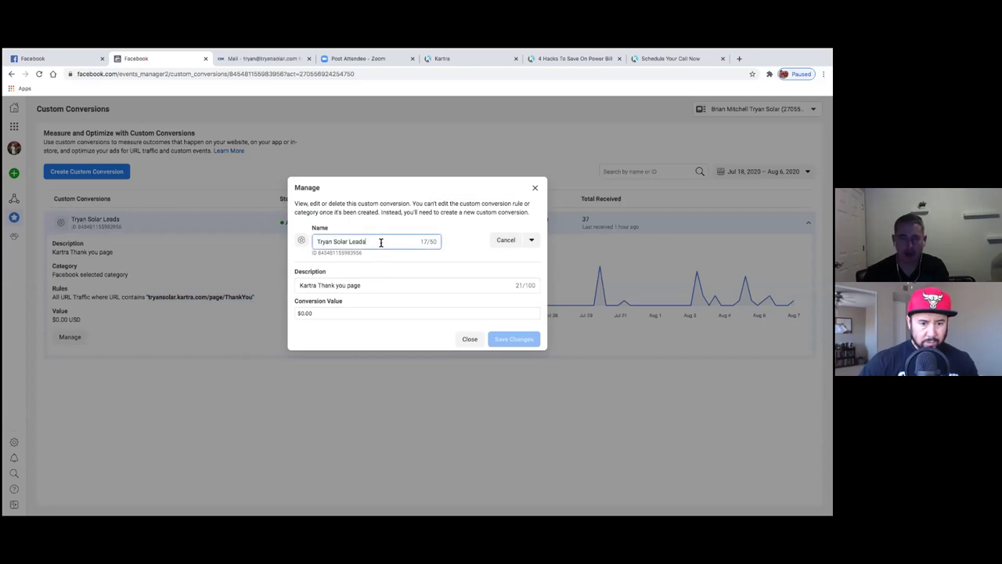
key("BackSpace")
key("BackSpace")
key("BackSpace")
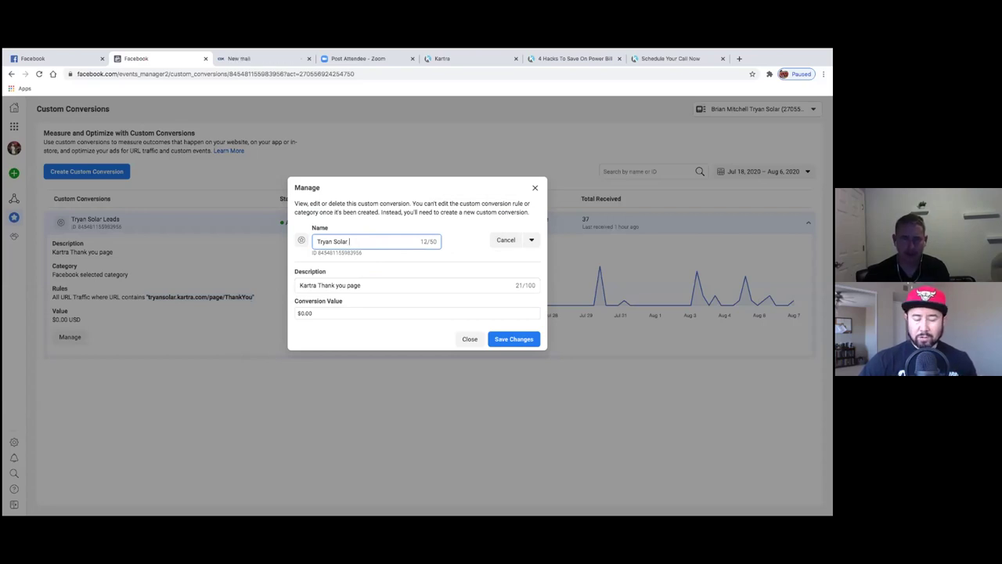
key("BackSpace")
key("BackSpace")
key("BackSpace")
key("BackSpace")
key("BackSpace")
key("BackSpace")
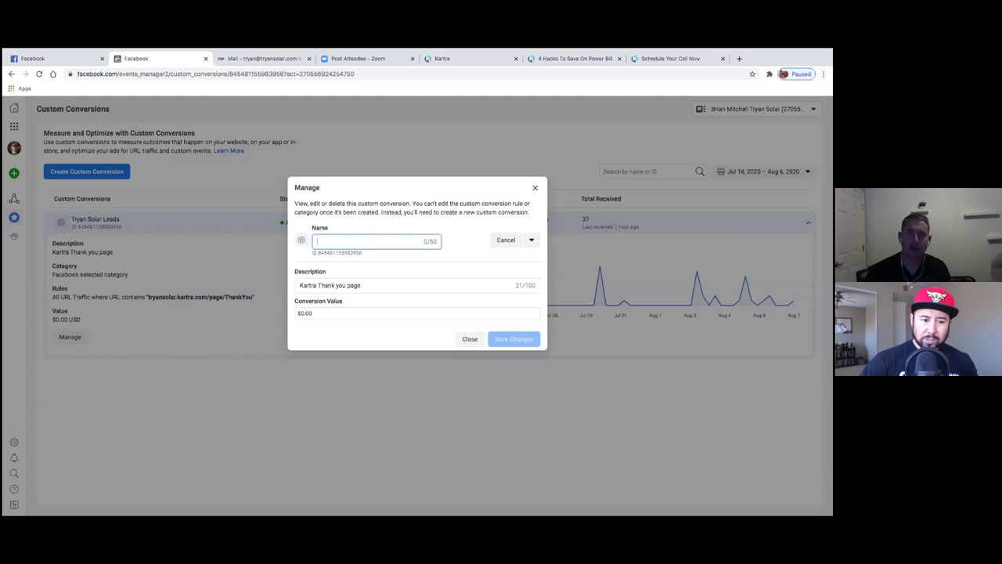
type("Newsl")
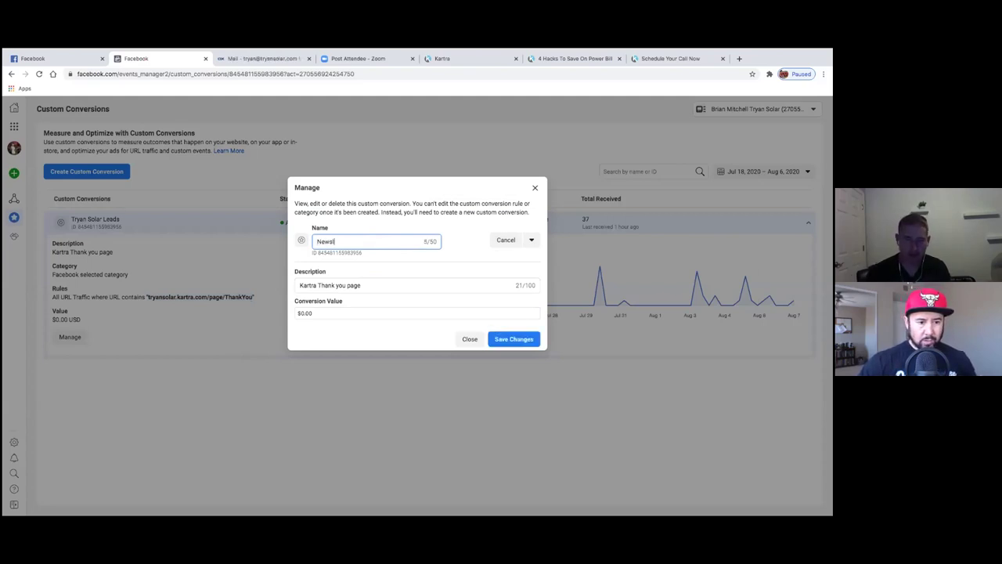
type("etter")
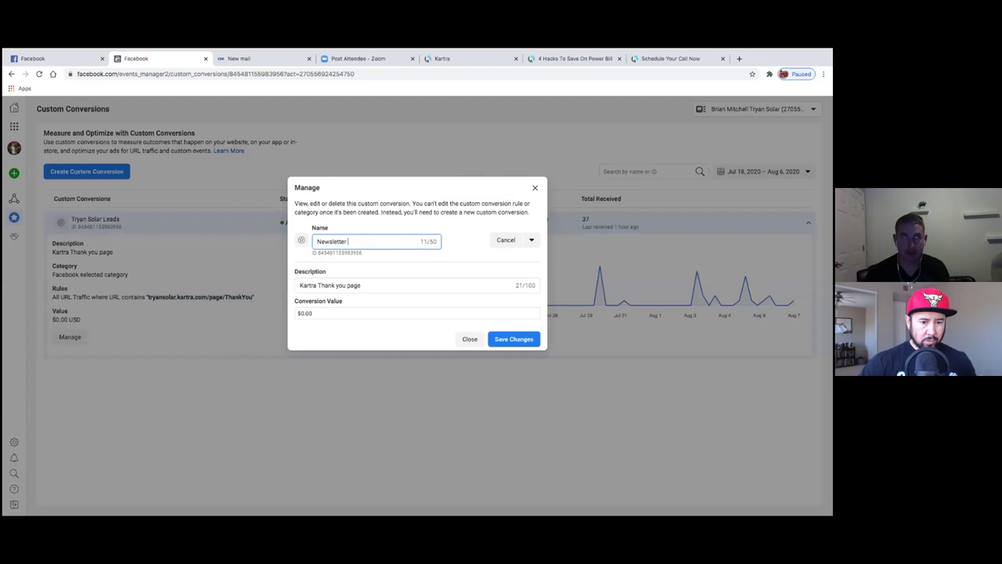
type("Lead")
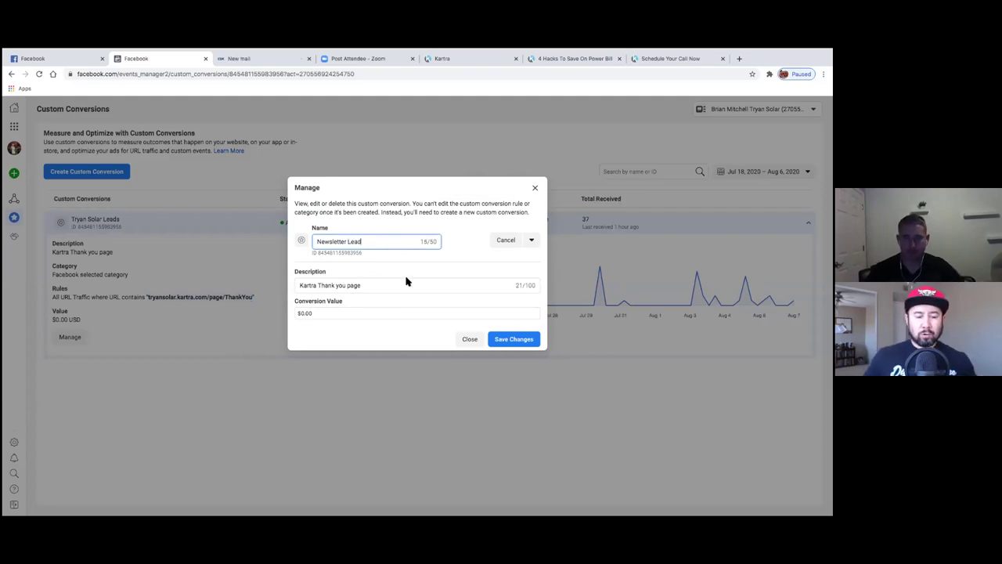
- Insert 'article' after Thank in the description and save the changes
left_click(337, 286)
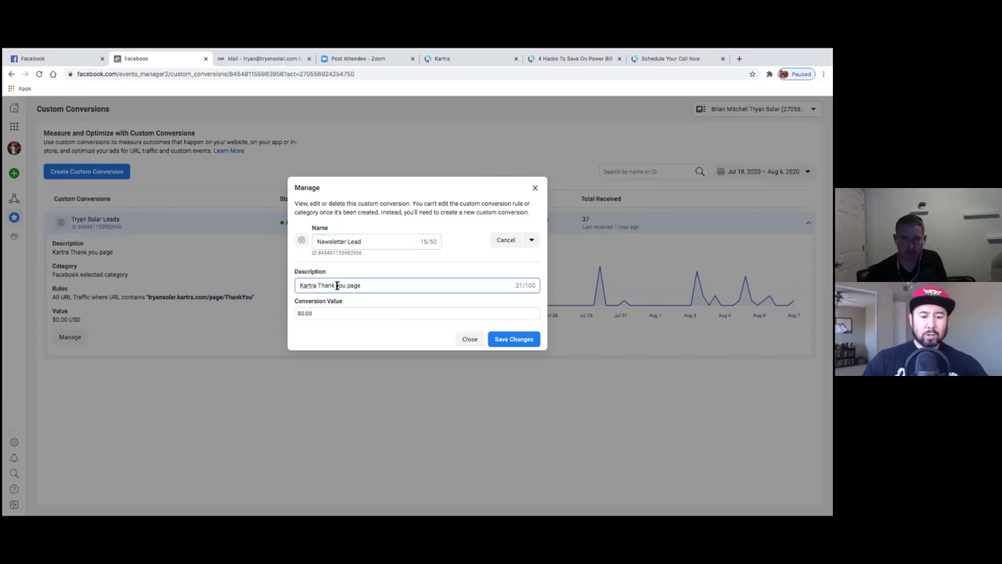
type("article")
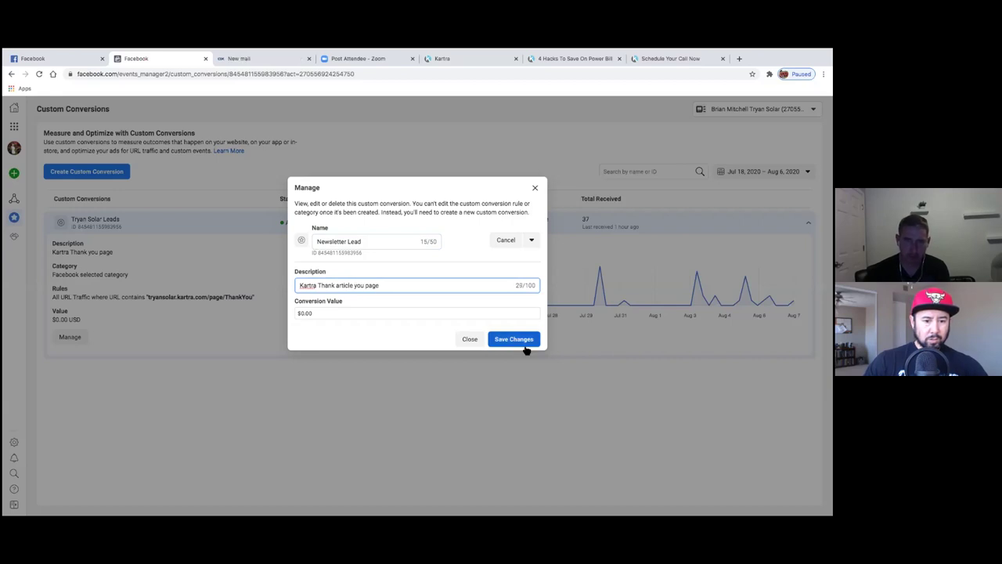
left_click(513, 339)
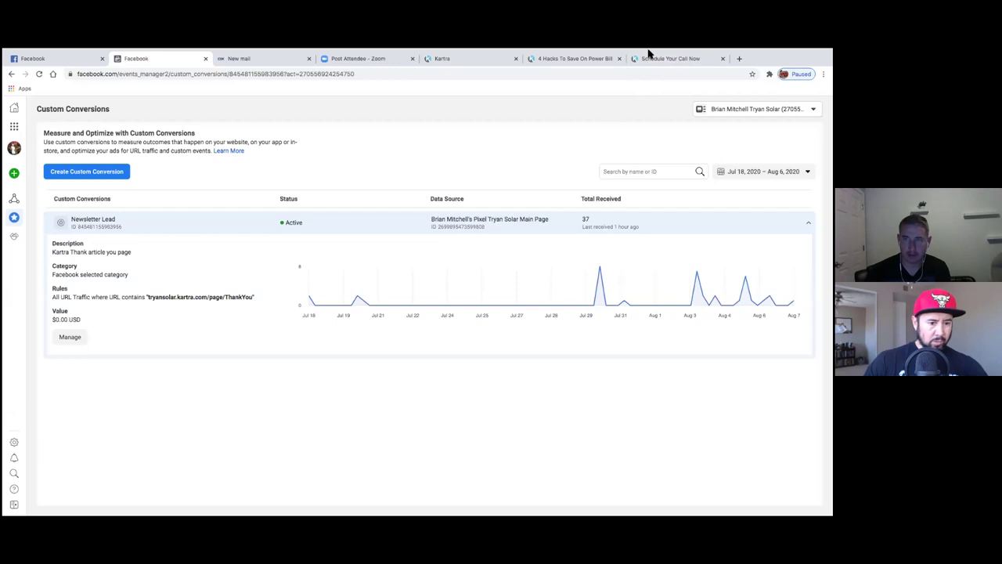
left_click(658, 58)
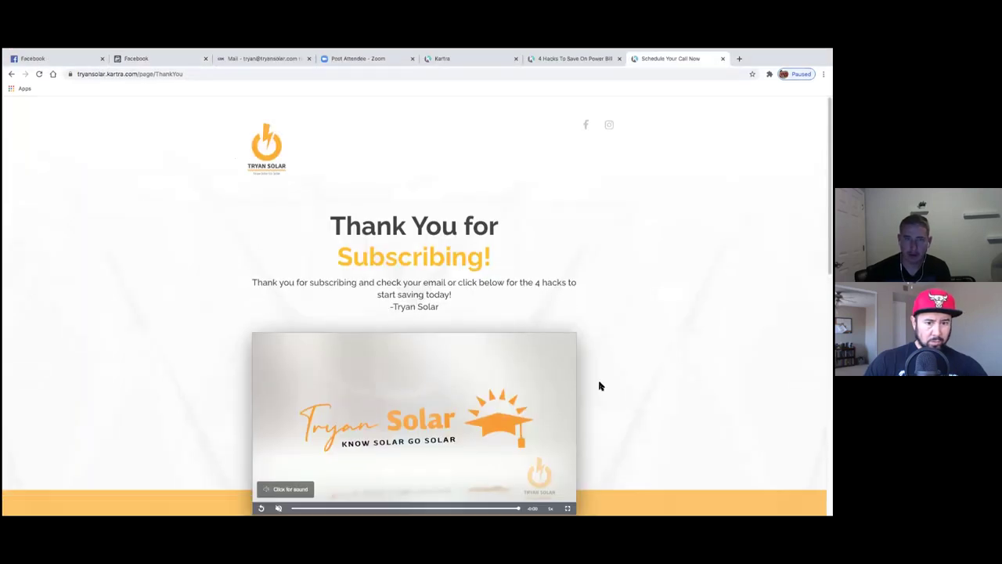
scroll(600, 385, "down", 5)
scroll(603, 387, "up", 5)
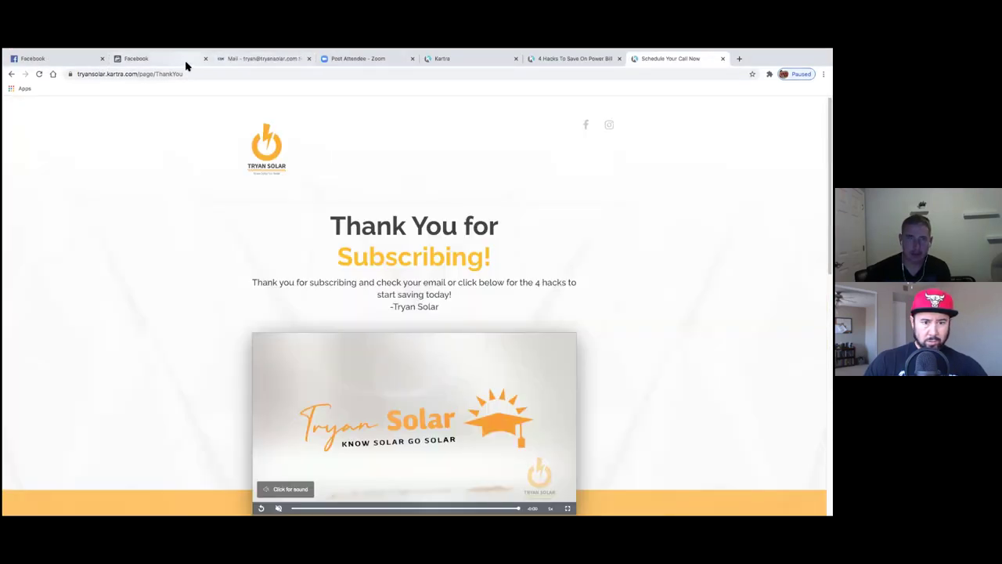
left_click(157, 58)
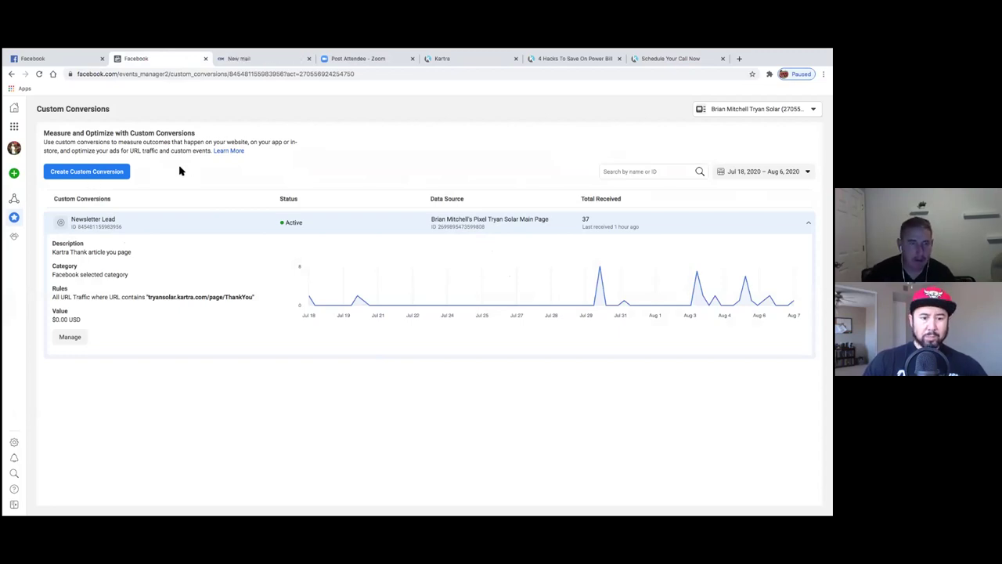
- Start a new custom conversion named 'Tryan Solar Solar Proposal Thank You Page'
left_click(95, 180)
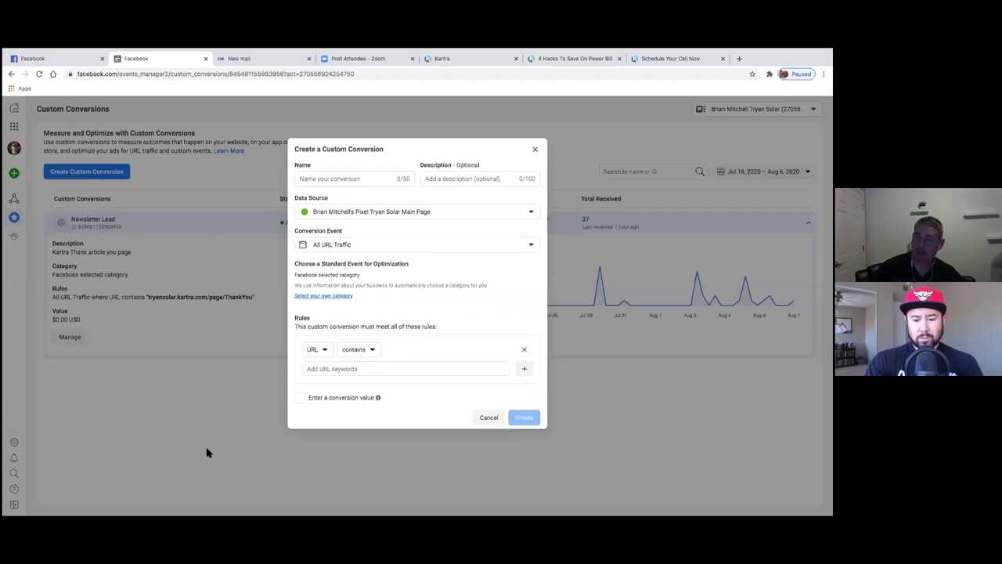
left_click(311, 178)
type("Tryan Solar T")
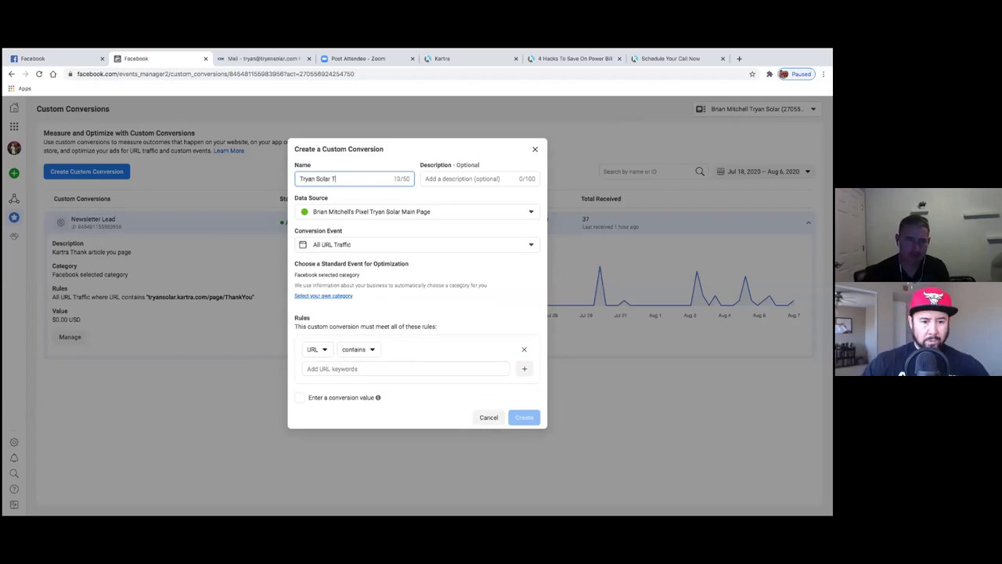
key("BackSpace")
type("Solar")
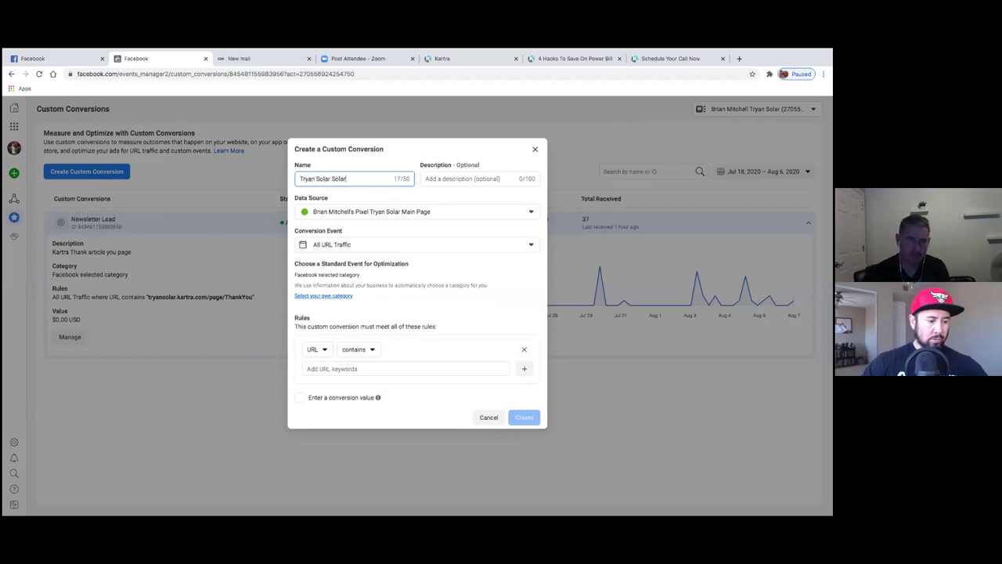
type(" Proposal Thank You Page")
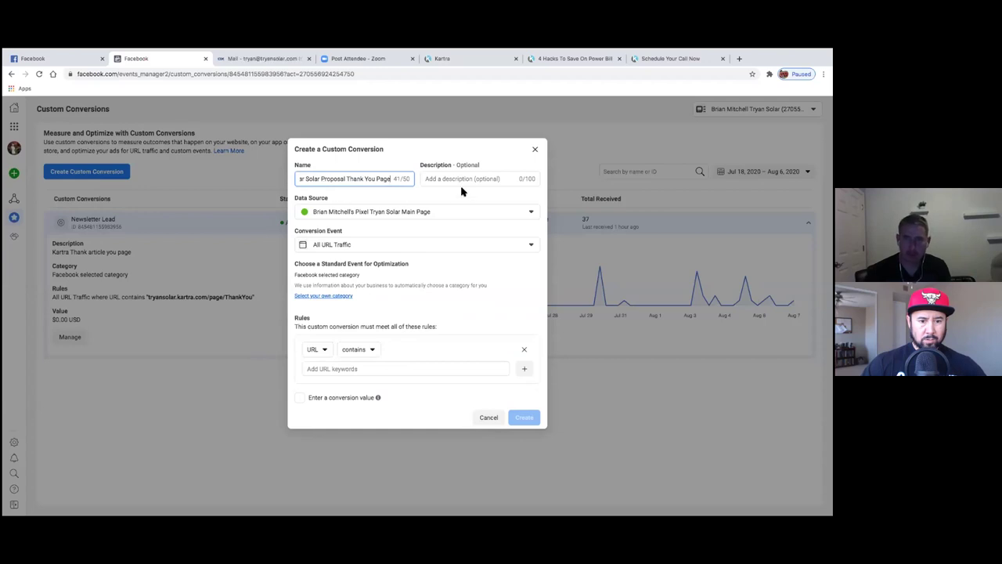
left_click_drag(397, 181, 282, 188)
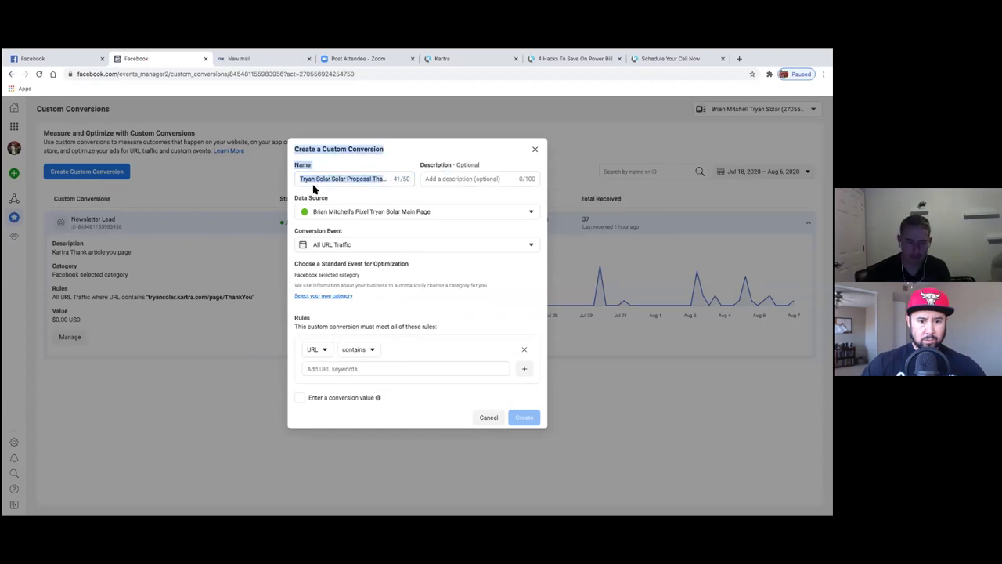
left_click(340, 178)
left_click_drag(301, 178, 302, 182)
left_click(388, 179)
- Paste the name into the description, then delete it so the description stays empty
left_click(445, 180)
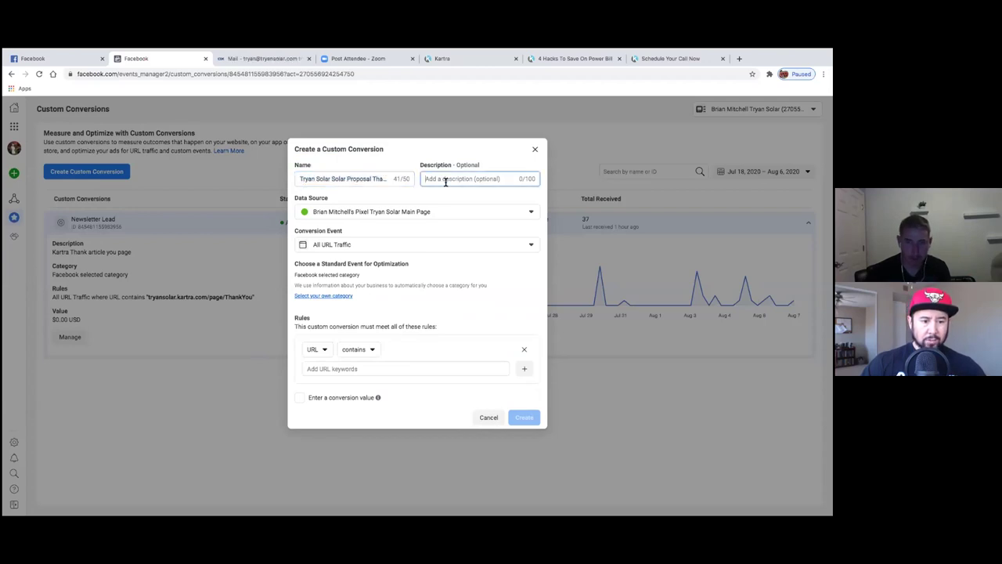
type("Tryan Solar Solar Proposal Thank You Page")
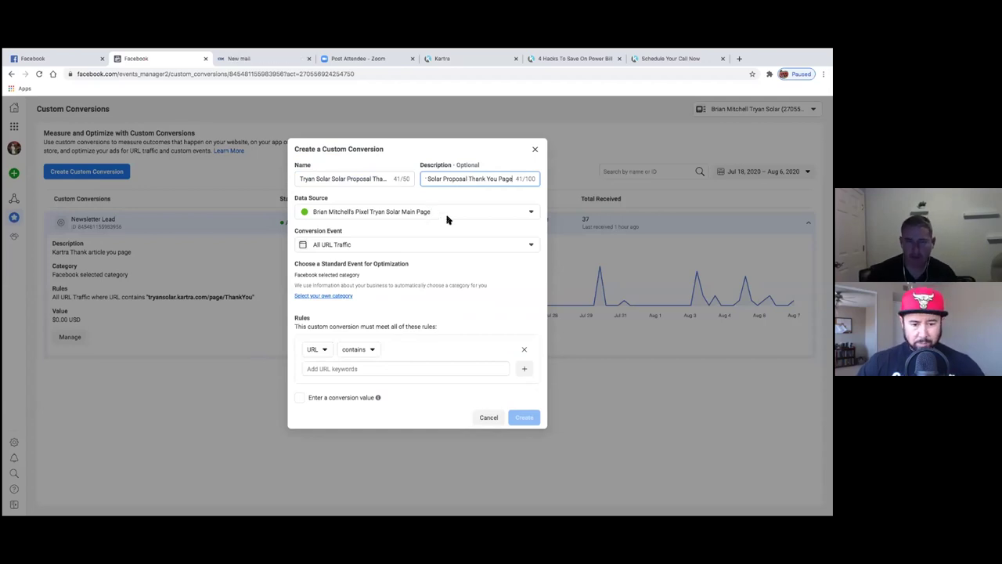
left_click(532, 213)
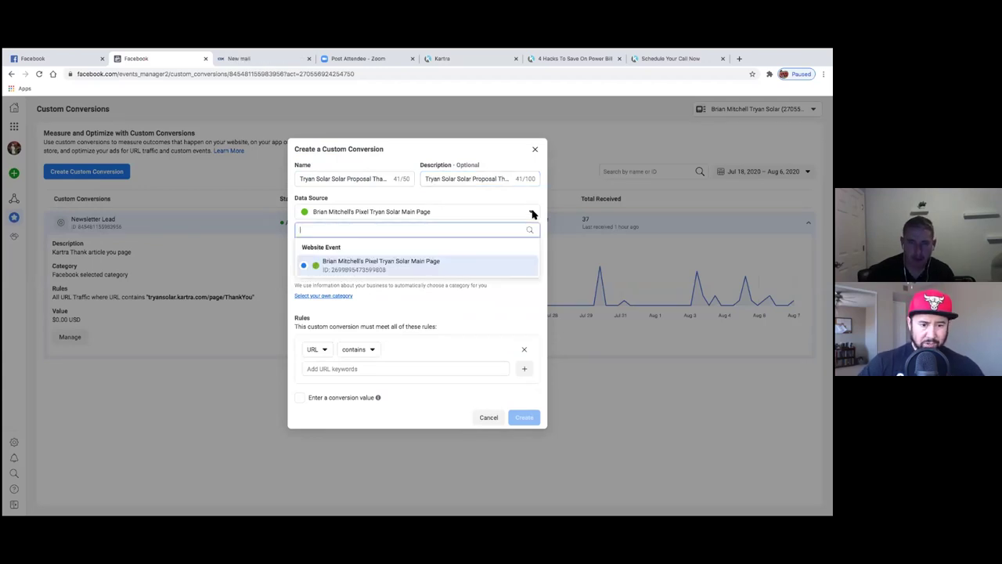
left_click_drag(324, 175, 551, 188)
key("BackSpace")
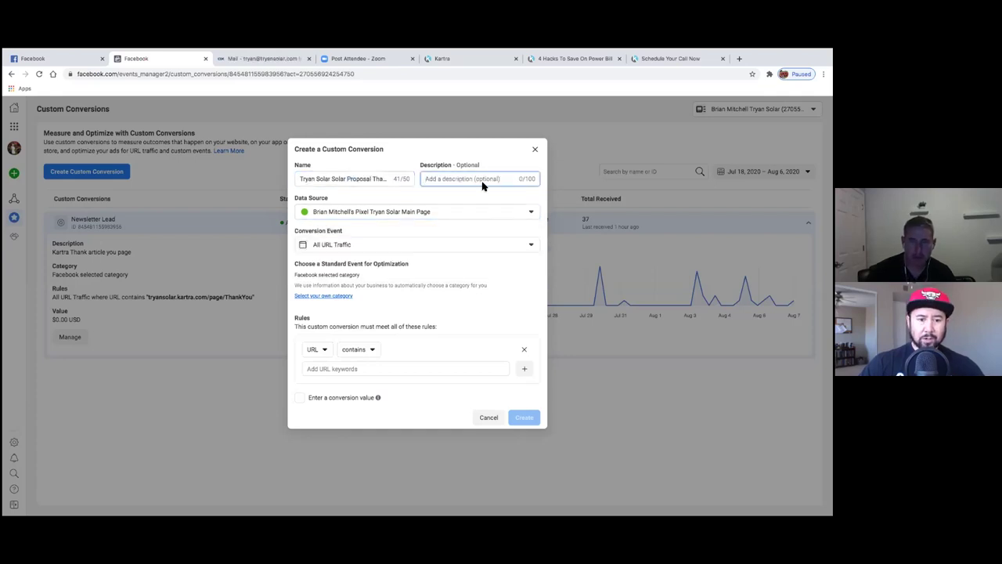
left_click_drag(300, 180, 405, 180)
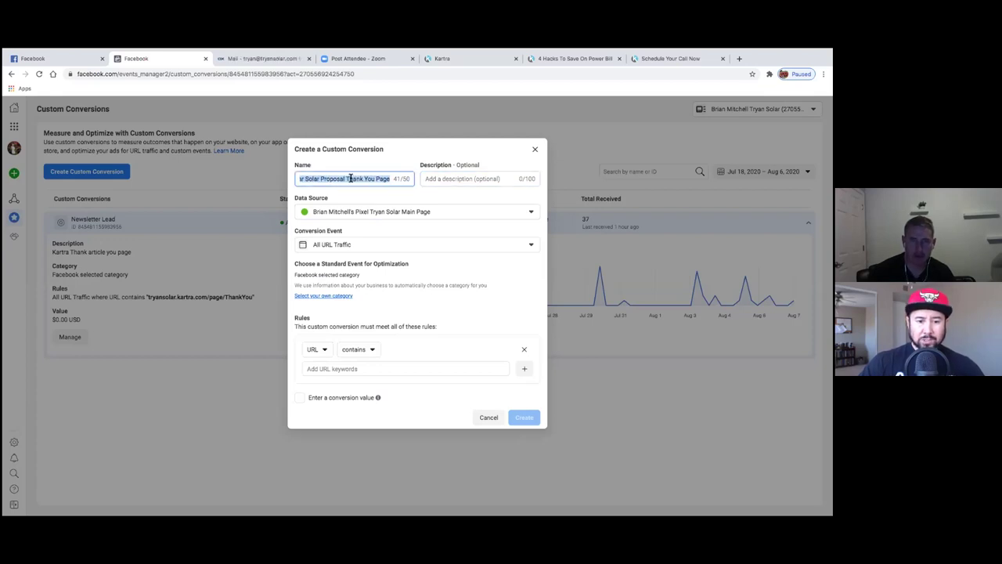
- Keep the existing pixel as data source and choose your own category to list standard events
left_click(419, 212)
left_click(419, 212)
left_click(419, 212)
left_click(385, 218)
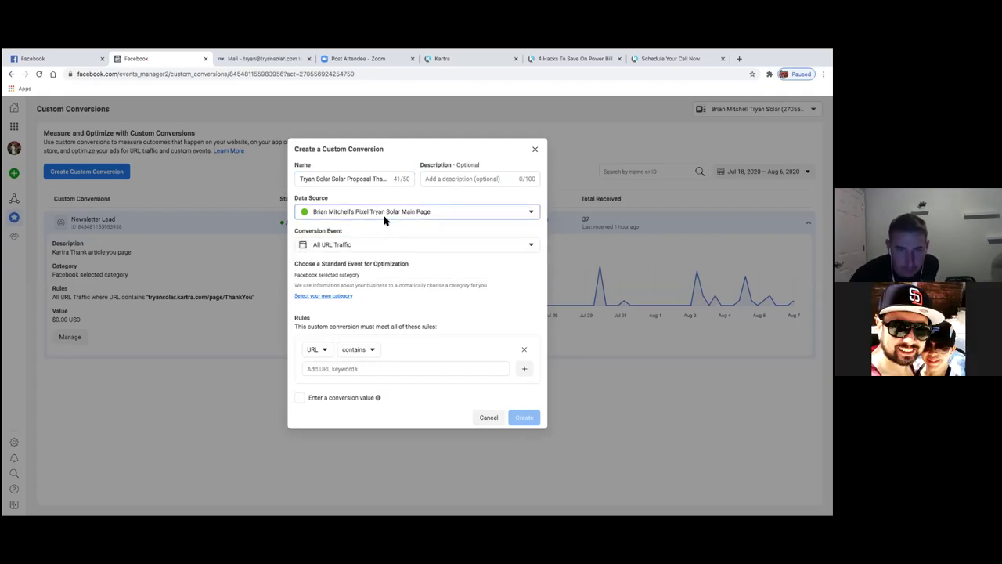
left_click(337, 298)
left_click(365, 279)
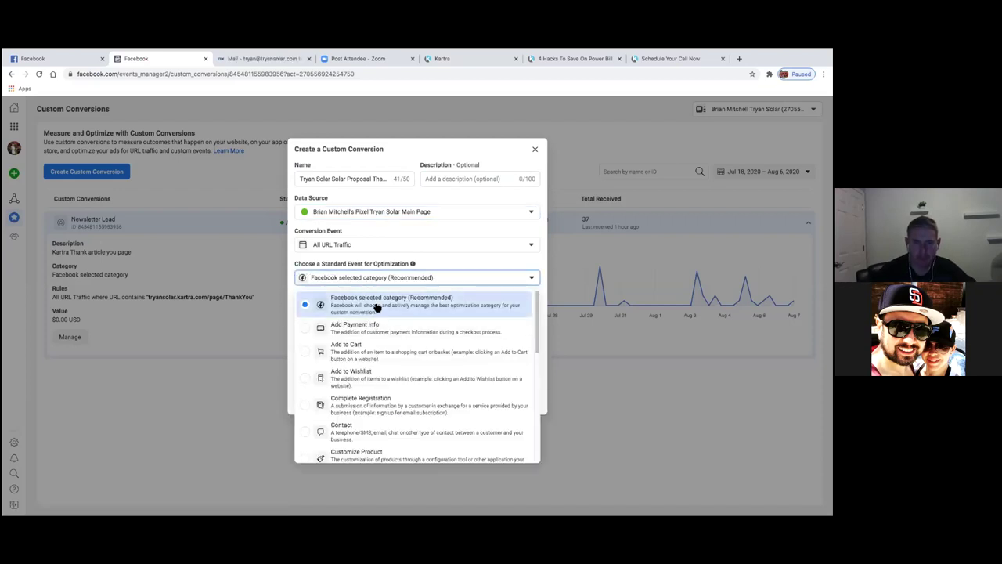
- Pick Lead from the standard event list, then move to the Add URL keywords field
scroll(374, 336, "down", 3)
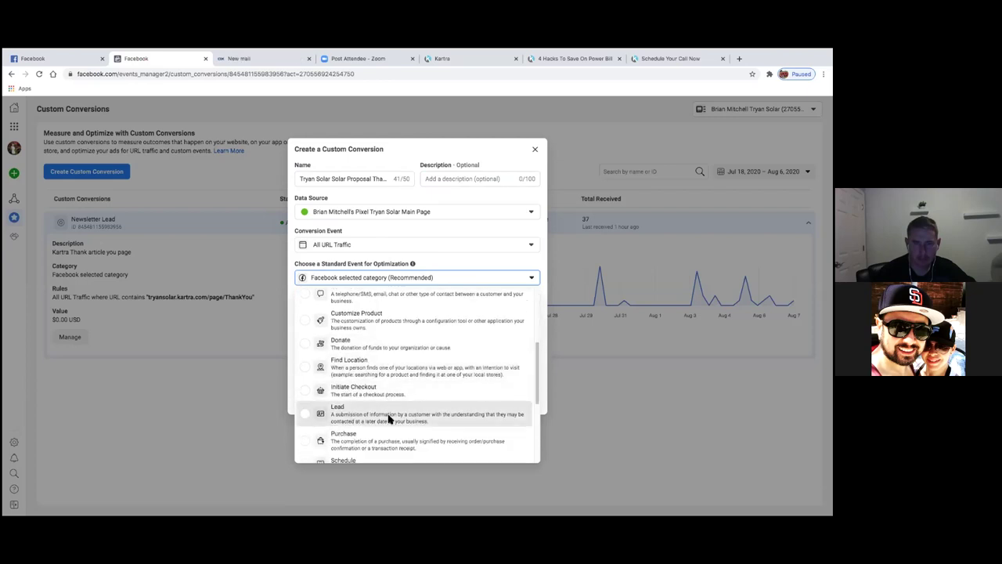
left_click(389, 419)
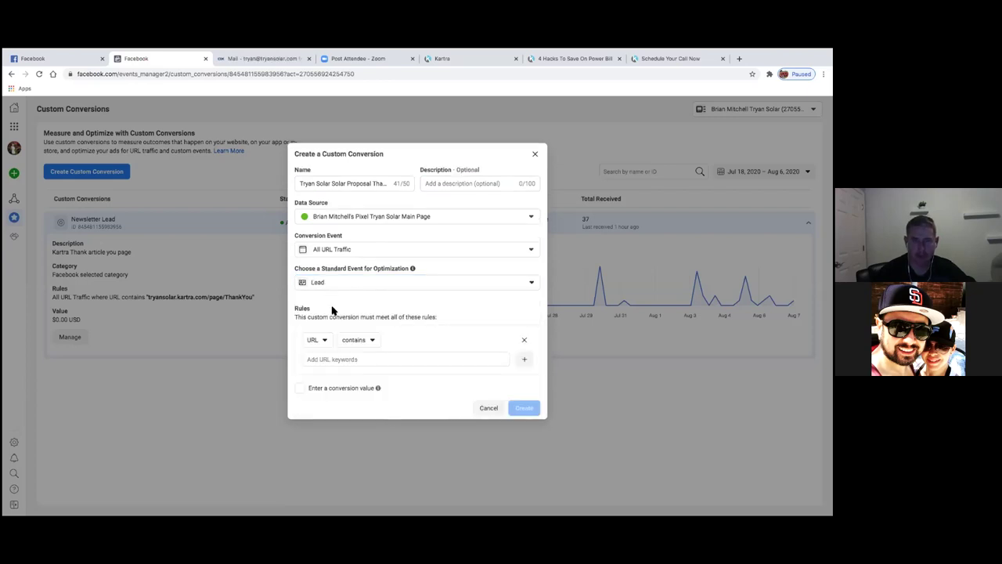
left_click(356, 358)
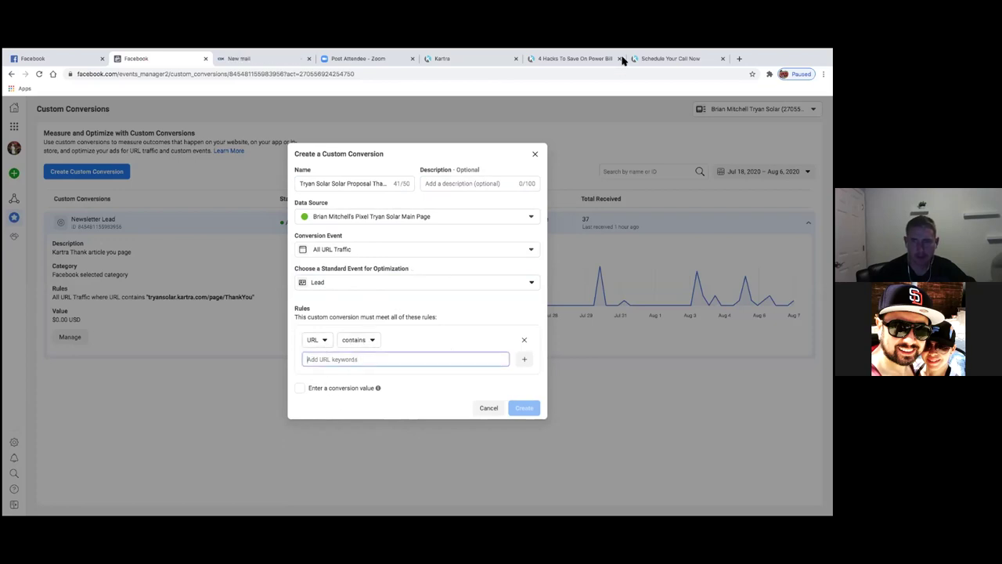
- Switch back to the Kartra editor for the Thank you for scheduling solar proposal page
left_click(654, 60)
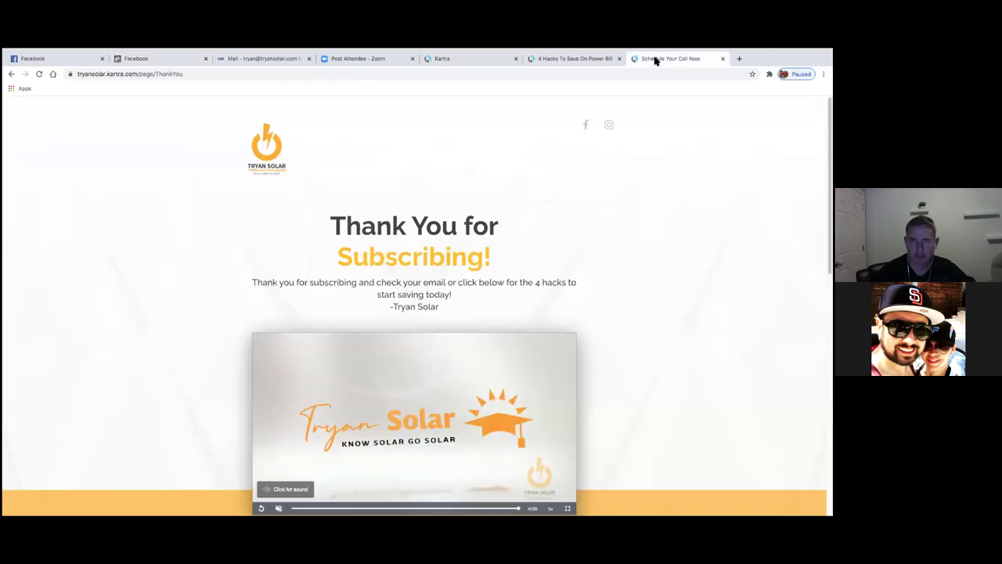
left_click(455, 66)
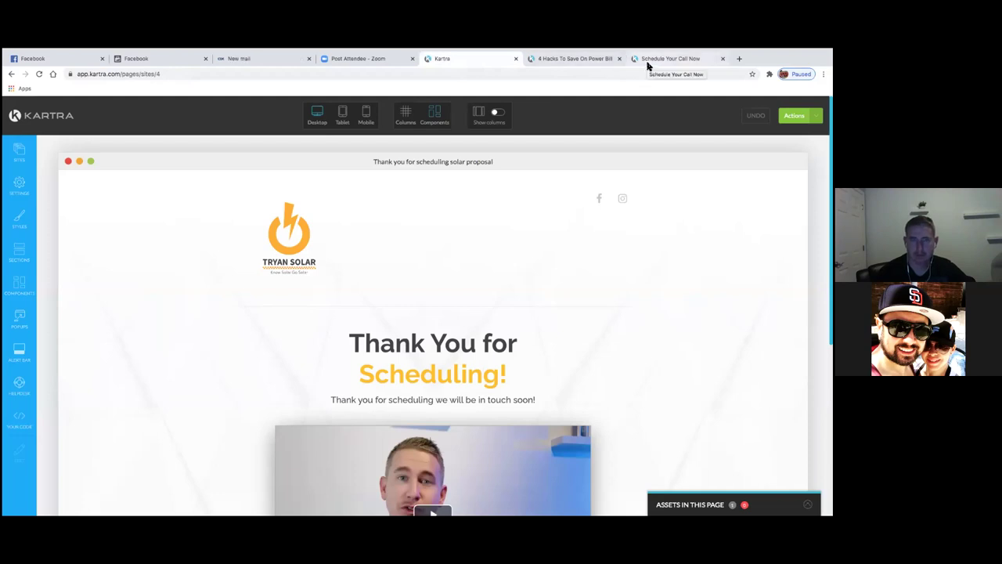
left_click(178, 61)
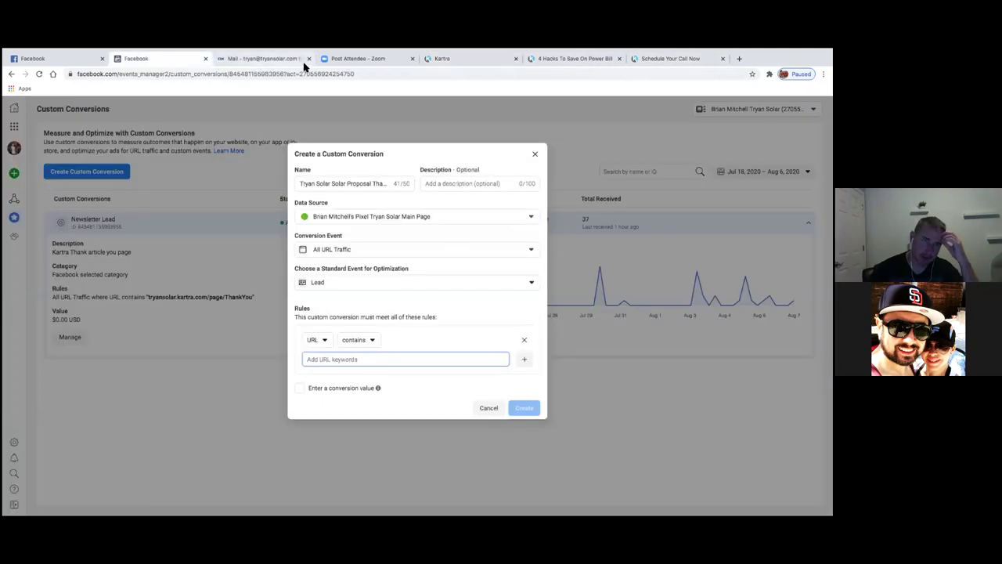
left_click(577, 62)
left_click(651, 63)
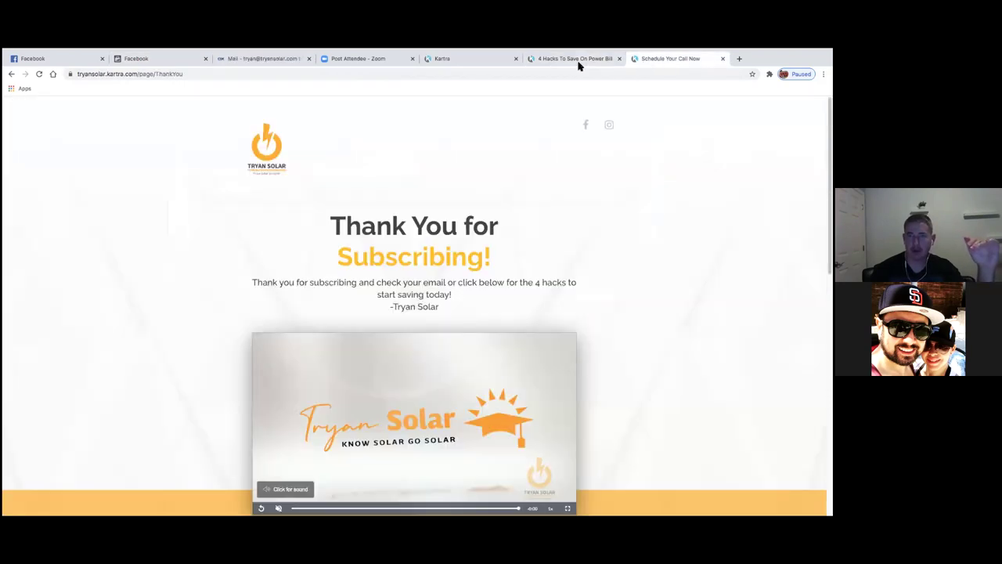
left_click(575, 61)
left_click(465, 61)
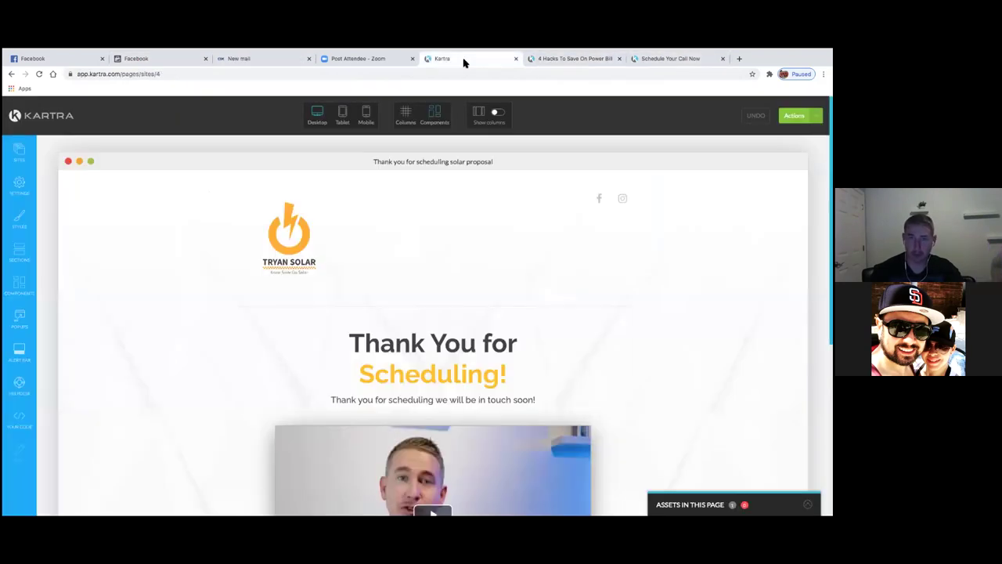
- Scroll through the page and bring up its Actions save and publish options
scroll(619, 283, "down", 10)
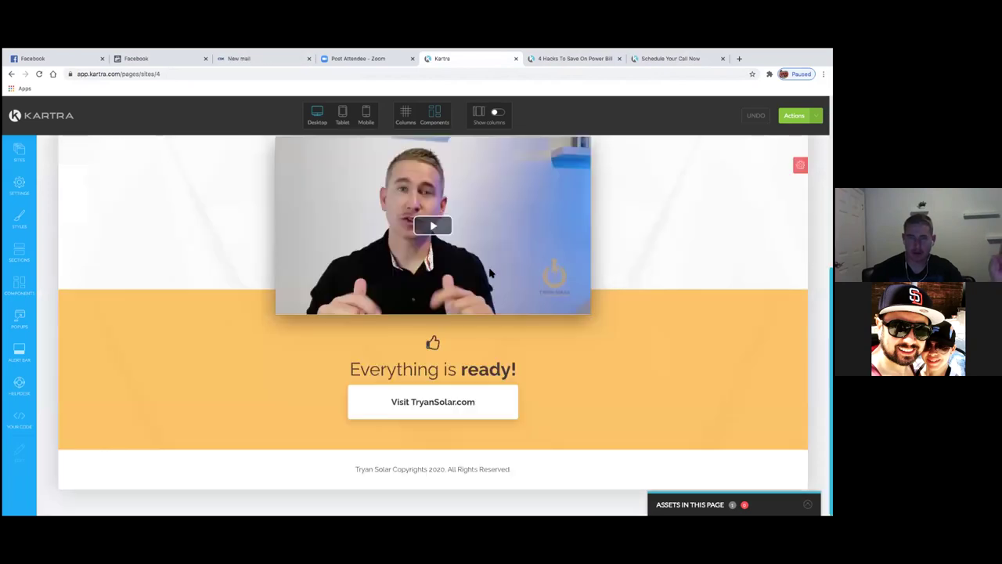
scroll(504, 228, "up", 10)
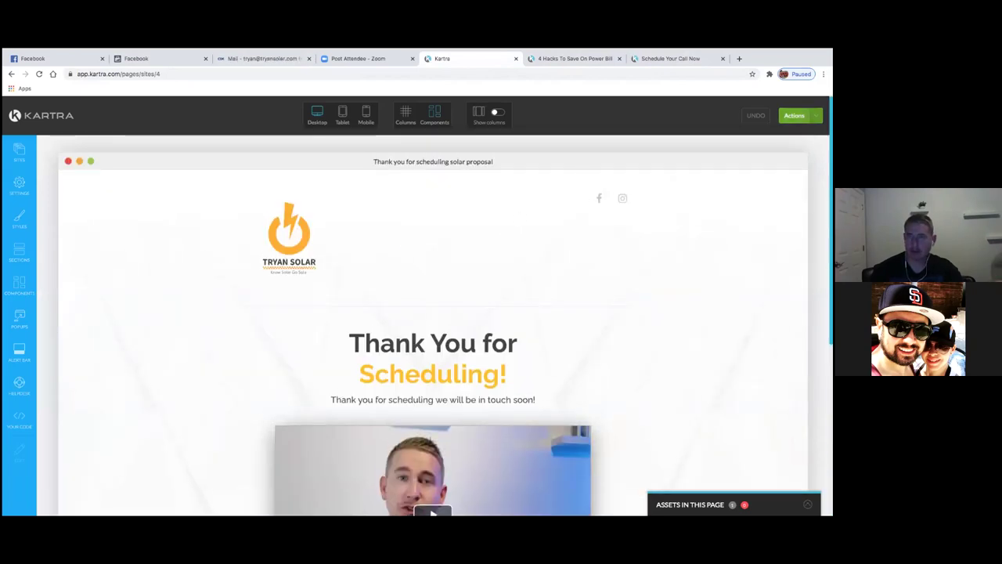
scroll(433, 325, "down", 10)
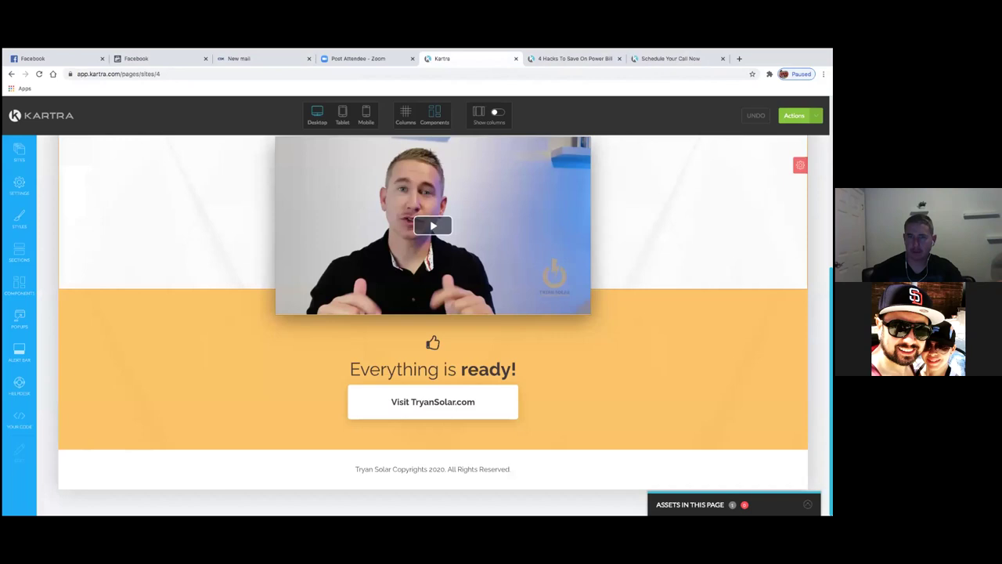
scroll(433, 326, "up", 10)
left_click(795, 115)
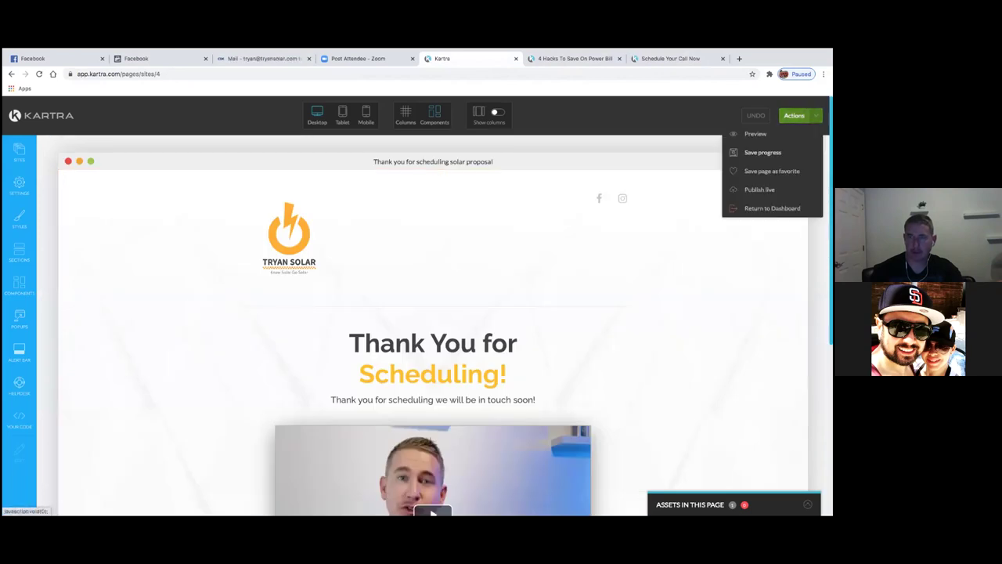
- Publish the page, get its direct link, and try the suggested slug solarquote
left_click(760, 190)
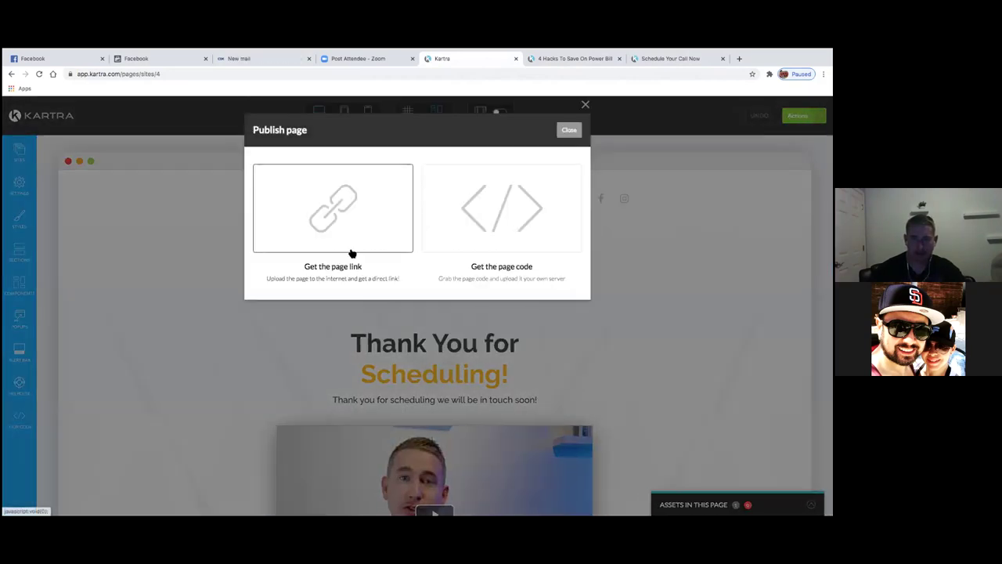
left_click(352, 263)
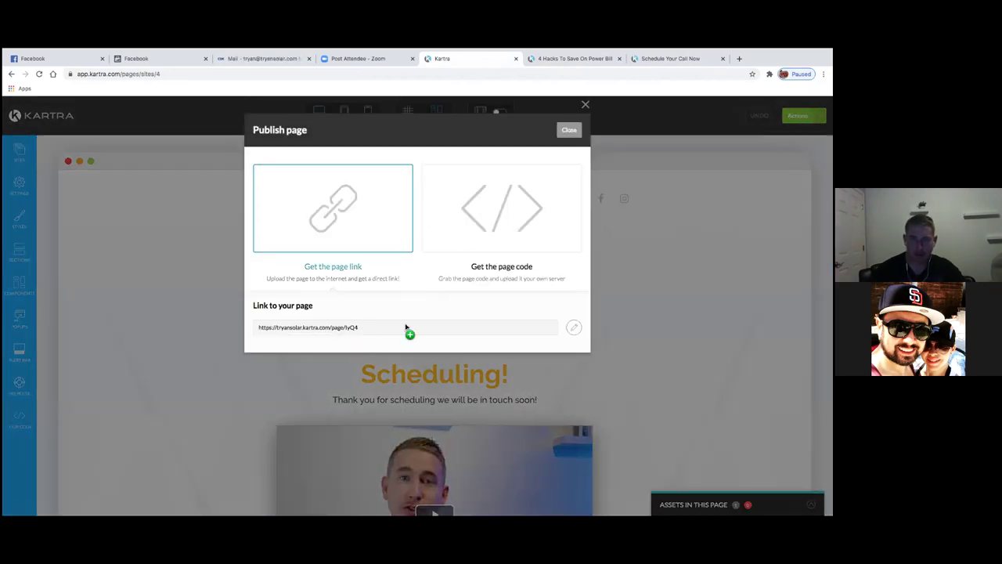
left_click(573, 329)
left_click(456, 328)
key("BackSpace")
key("BackSpace")
key("BackSpace")
key("BackSpace")
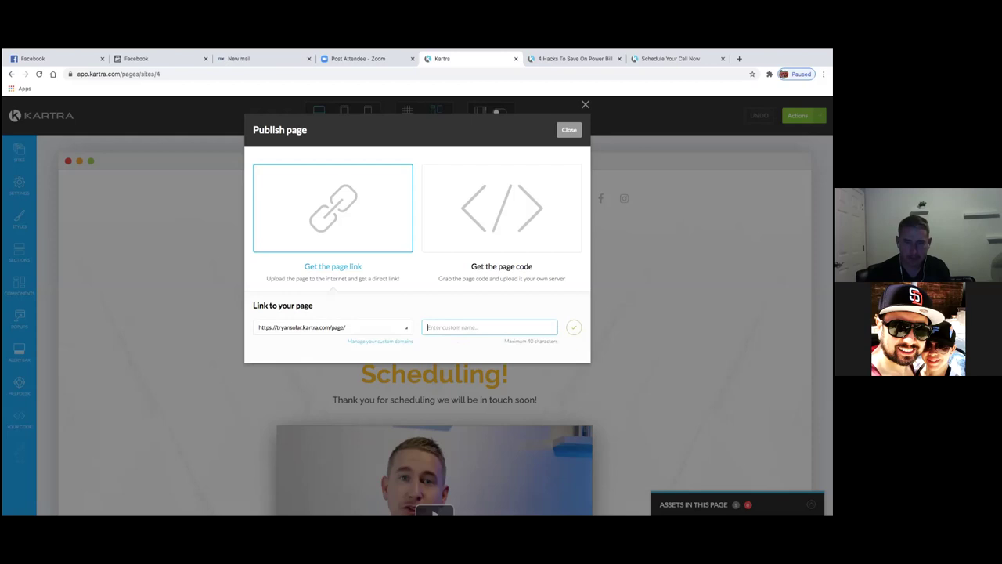
type("Solar")
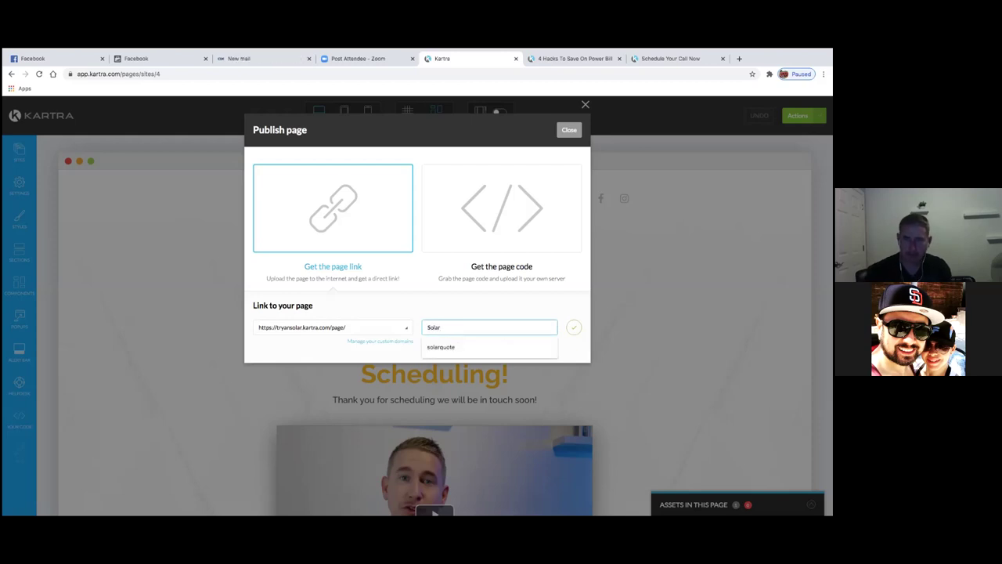
left_click(453, 346)
left_click(574, 328)
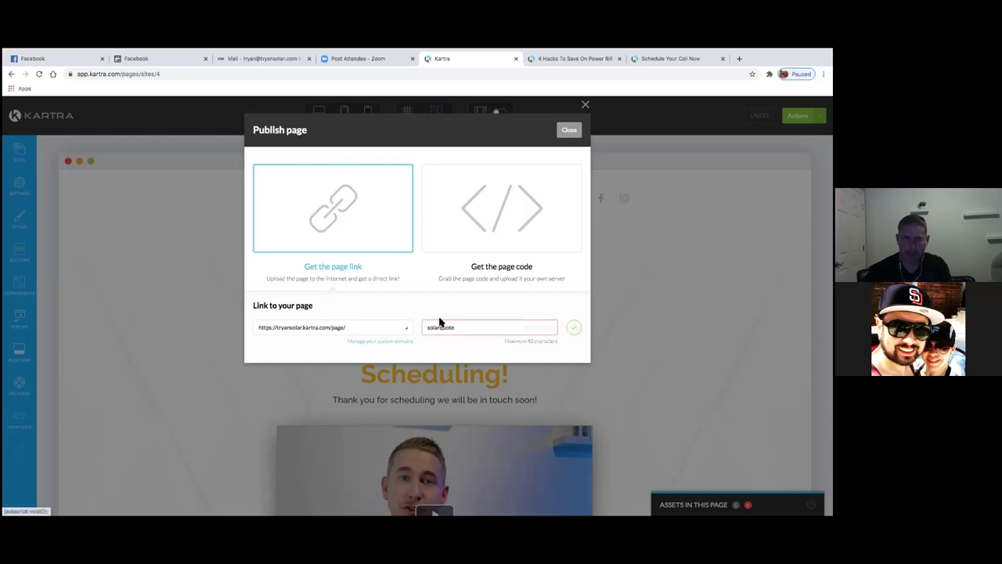
- Replace the taken slug with thankyouforyourinterestinsolarproposal, confirm it, and select the page link
left_click(495, 325)
key("BackSpace")
key("BackSpace")
key("BackSpace")
key("BackSpace")
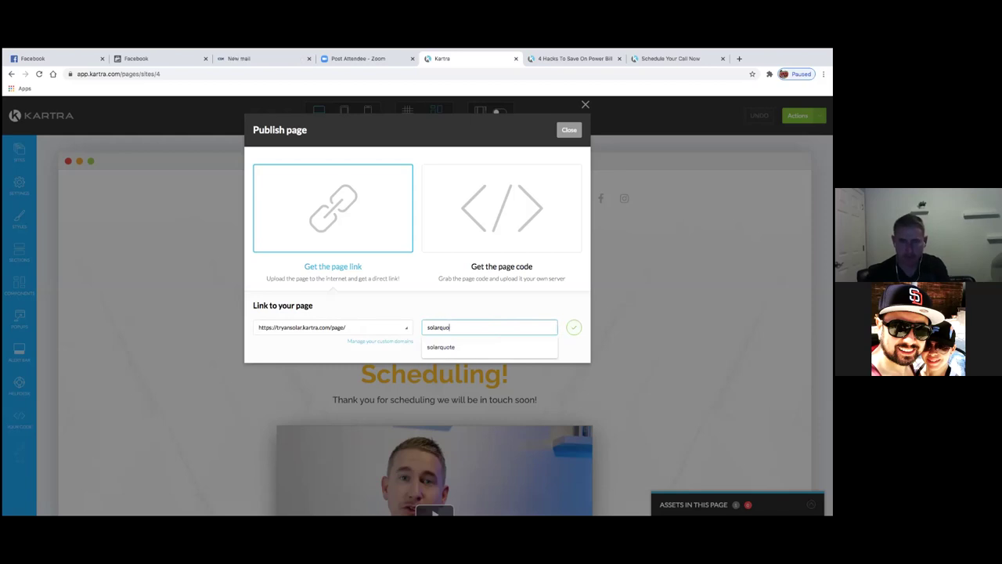
key("BackSpace")
type("than")
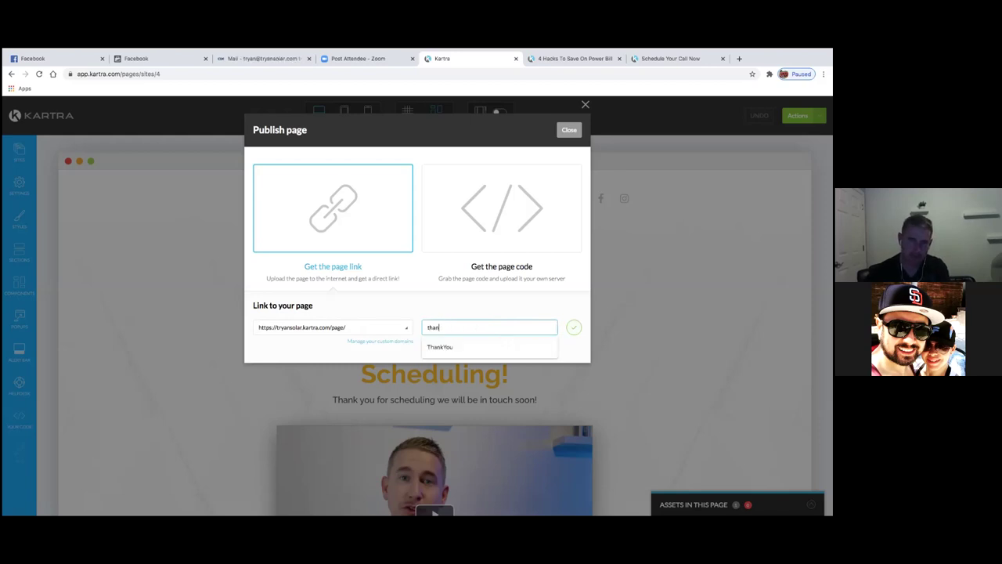
type("kyoufor")
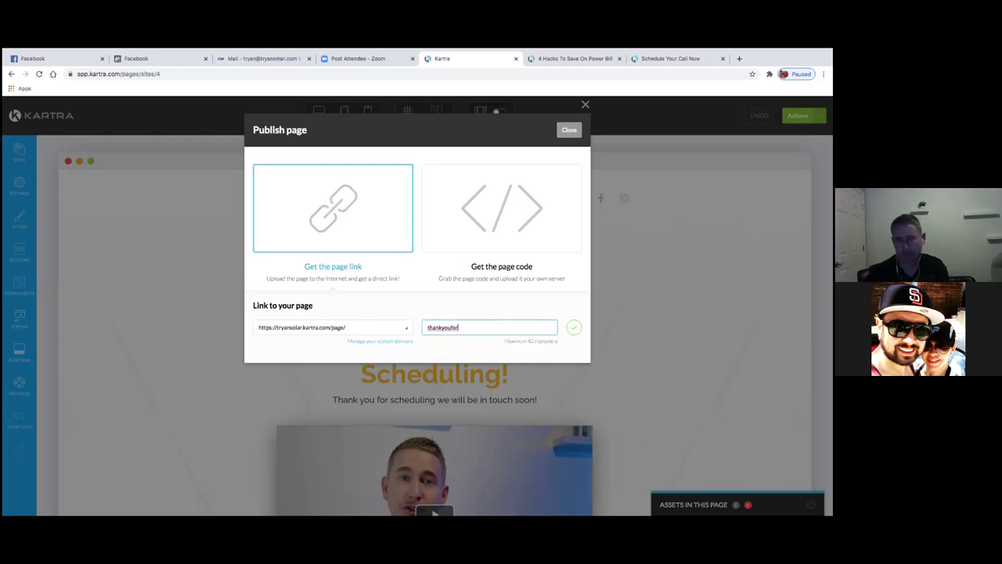
key("BackSpace")
key("BackSpace")
key("BackSpace")
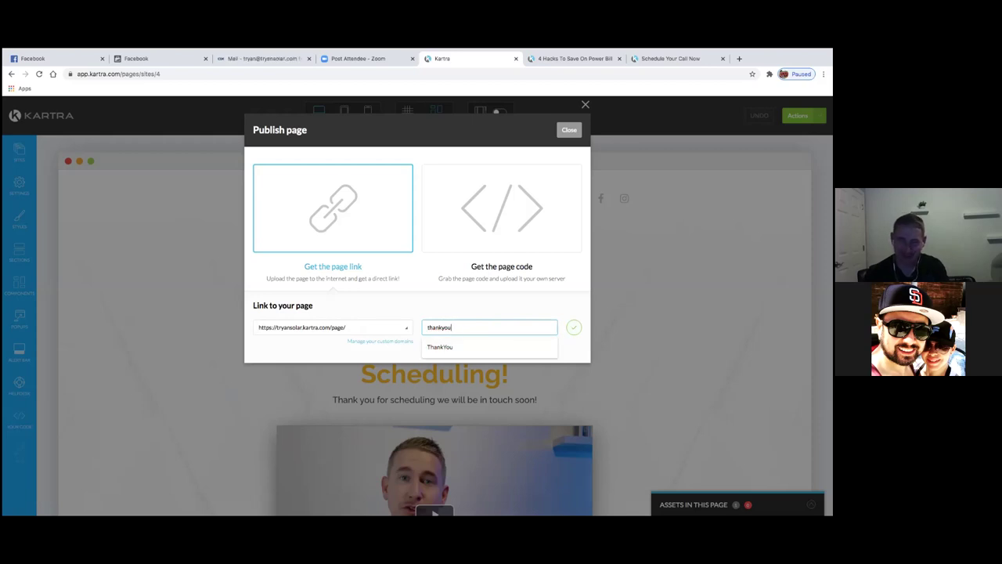
type("sol")
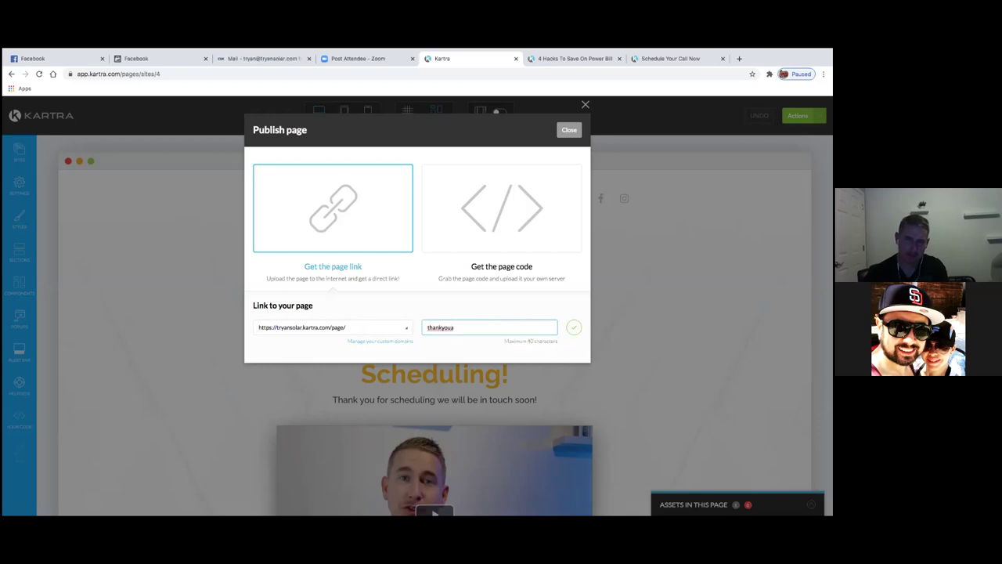
key("BackSpace")
key("BackSpace")
key("BackSpace")
type("forscheduling")
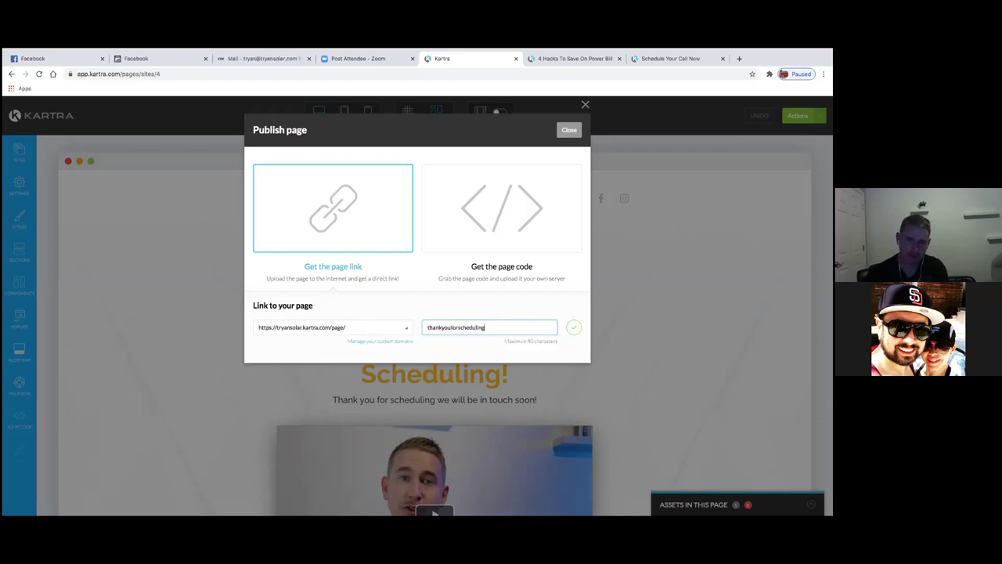
key("BackSpace")
key("BackSpace")
key("BackSpace")
key("BackSpace")
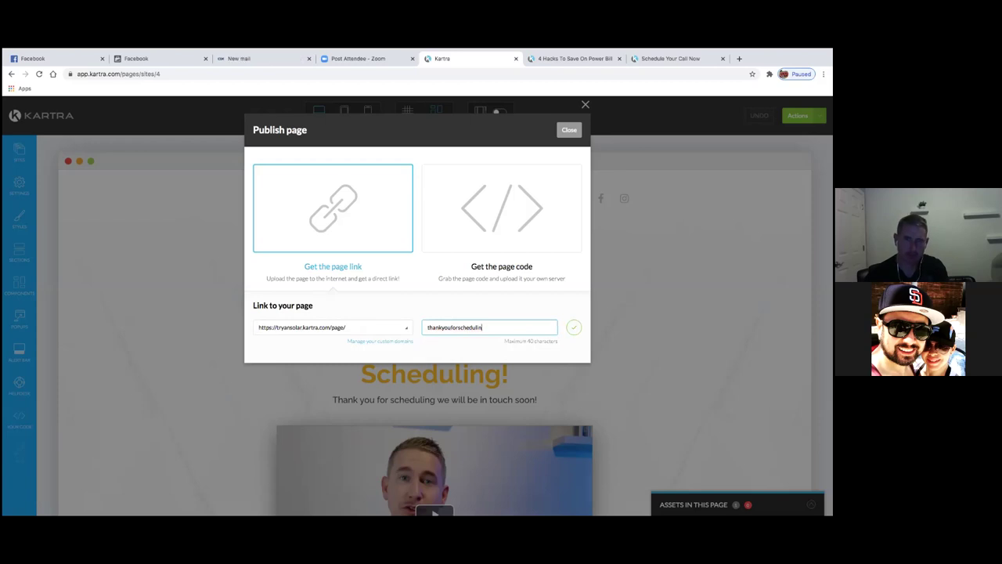
key("BackSpace")
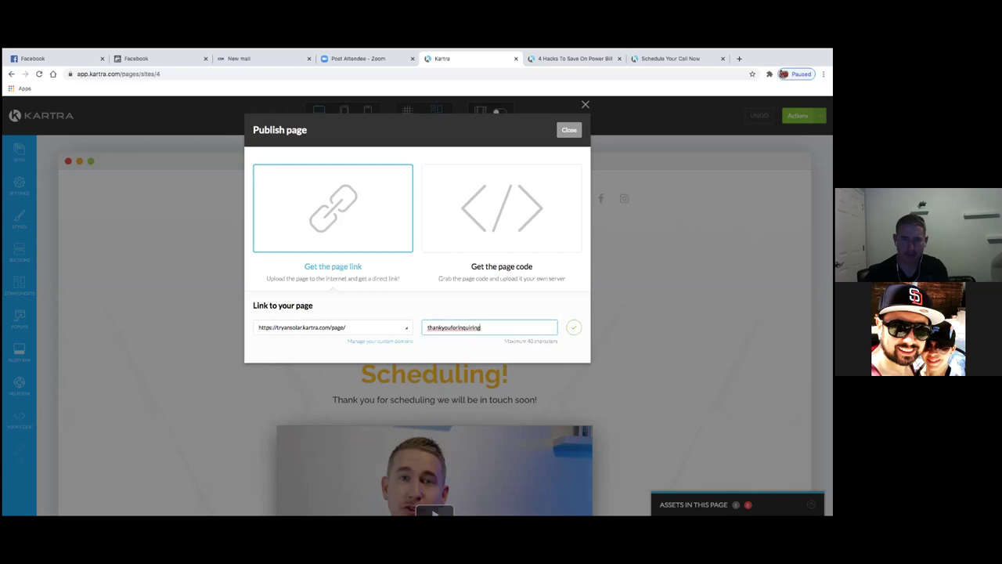
key("BackSpace")
key("BackSpace")
key("BackSpace")
key("BackSpace")
key("BackSpace")
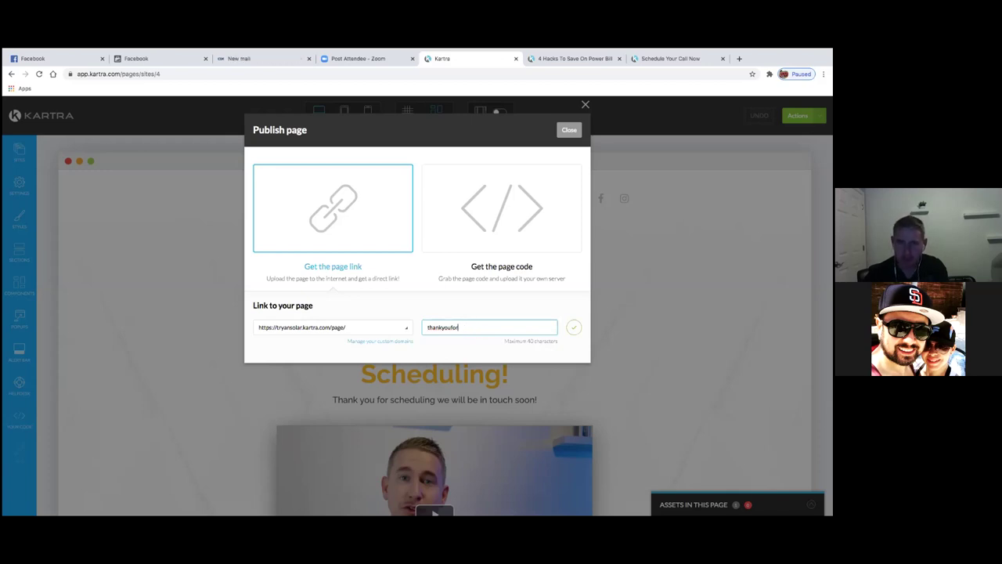
type("edu")
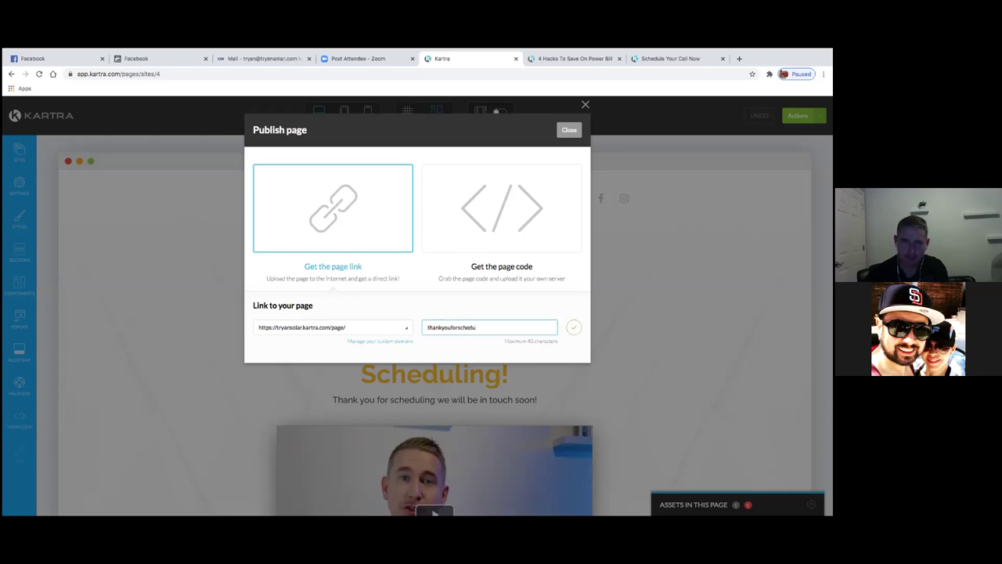
type("ling")
key("BackSpace")
key("BackSpace")
key("BackSpace")
key("BackSpace")
key("BackSpace")
key("BackSpace")
key("BackSpace")
key("BackSpace")
type("yourintere")
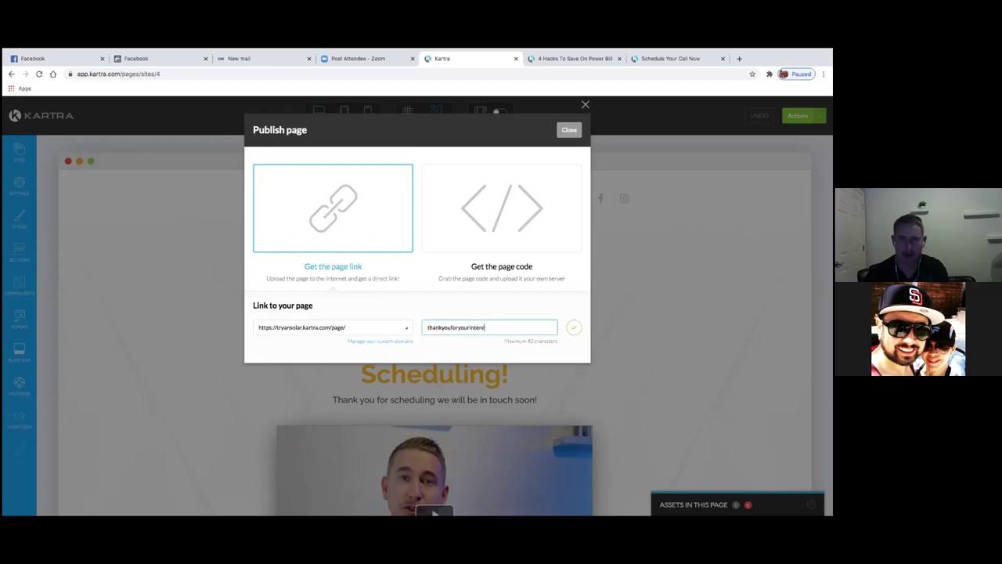
type("stinsolar")
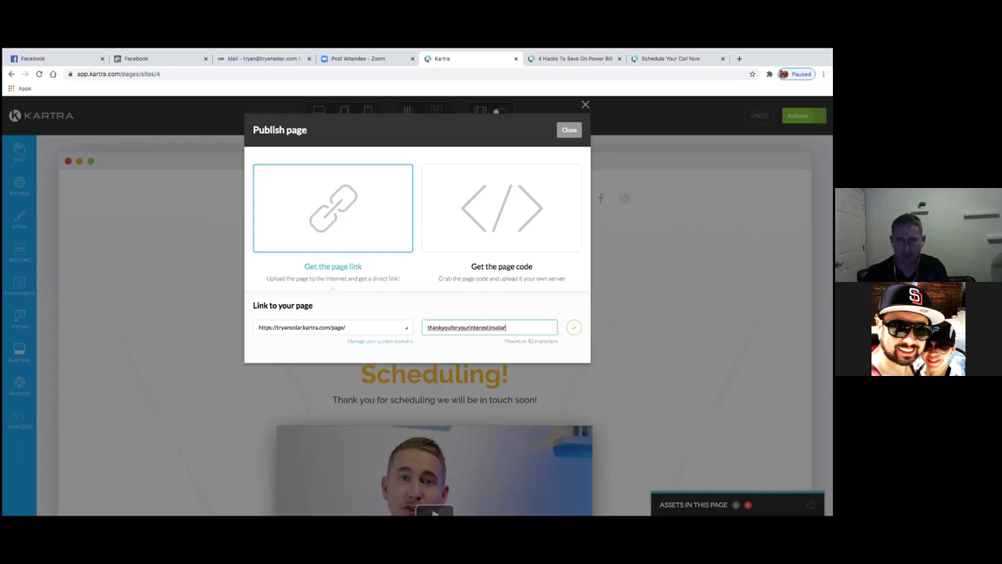
key("BackSpace")
key("BackSpace")
key("BackSpace")
key("BackSpace")
key("BackSpace")
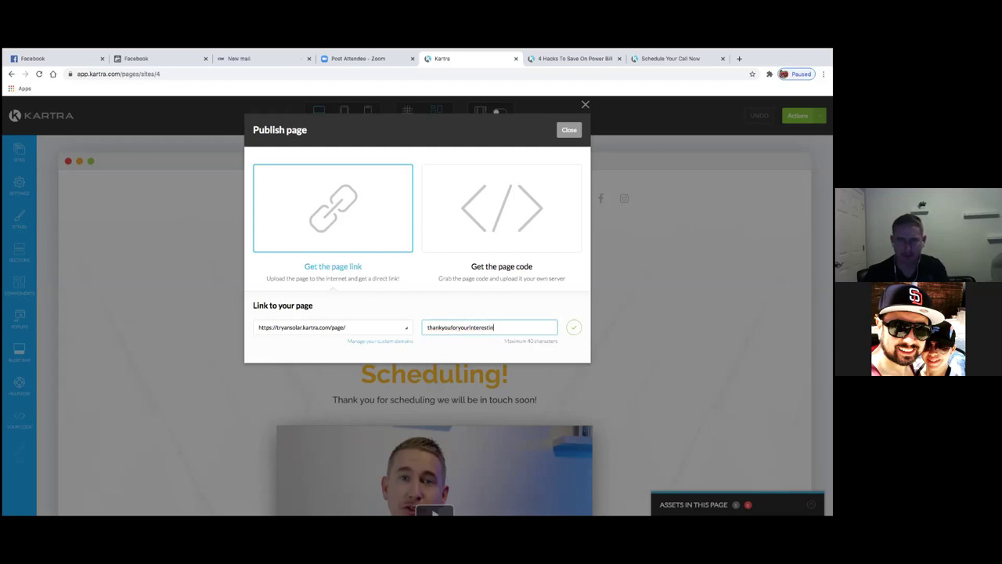
type("solarproposal")
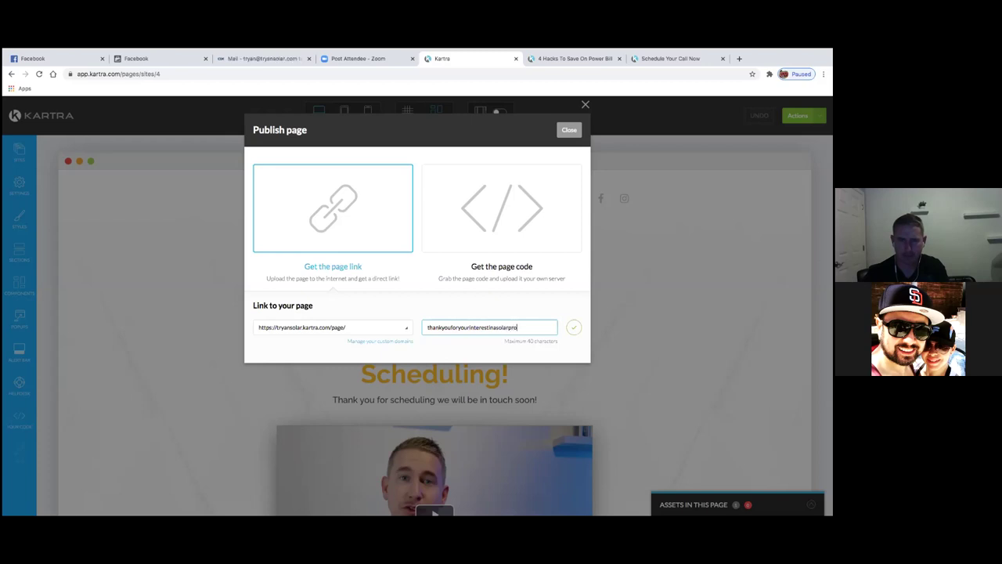
left_click_drag(540, 327, 427, 324)
left_click(574, 327)
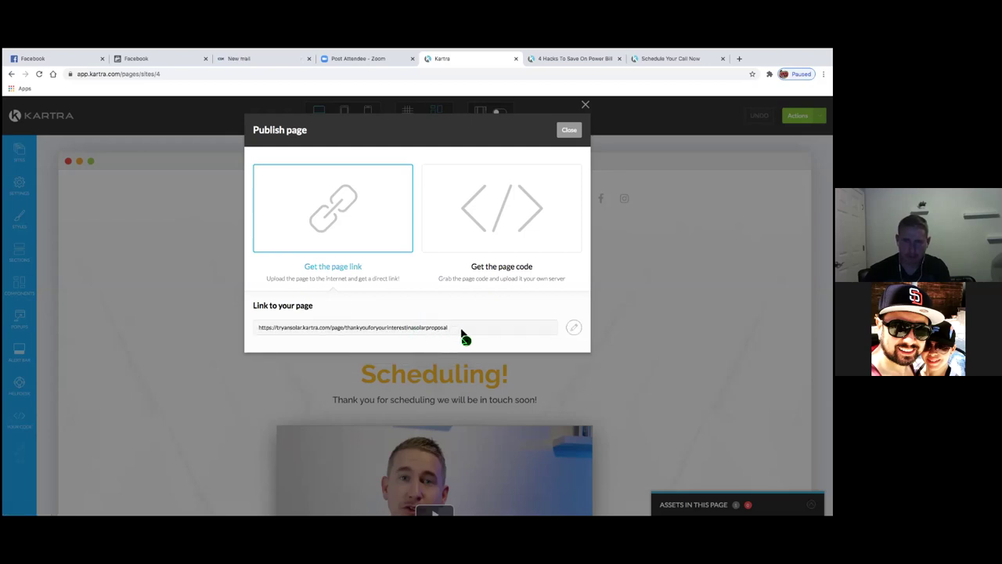
left_click_drag(461, 333, 327, 330)
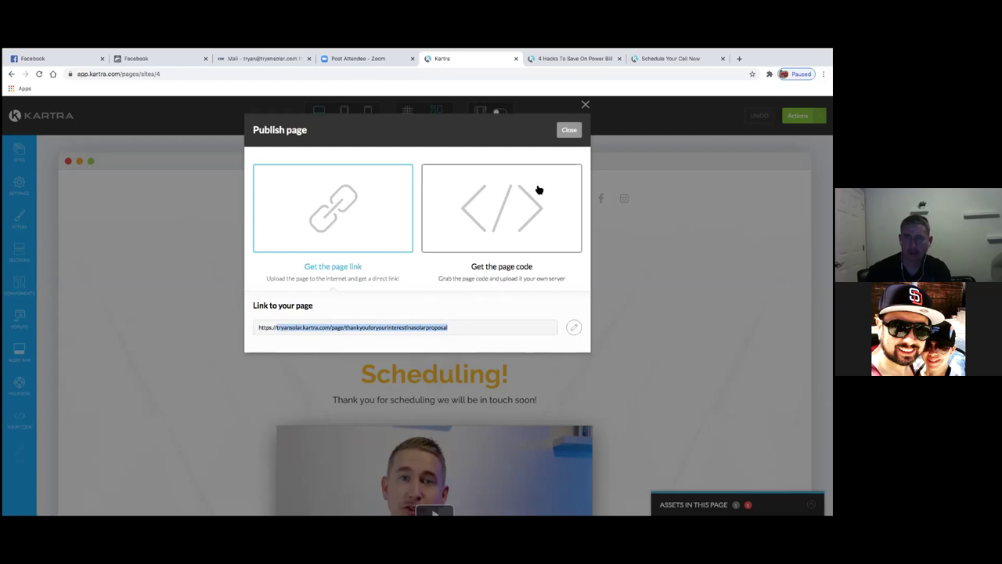
- Go back to the Facebook Create a Custom Conversion tab
left_click(270, 61)
left_click(172, 61)
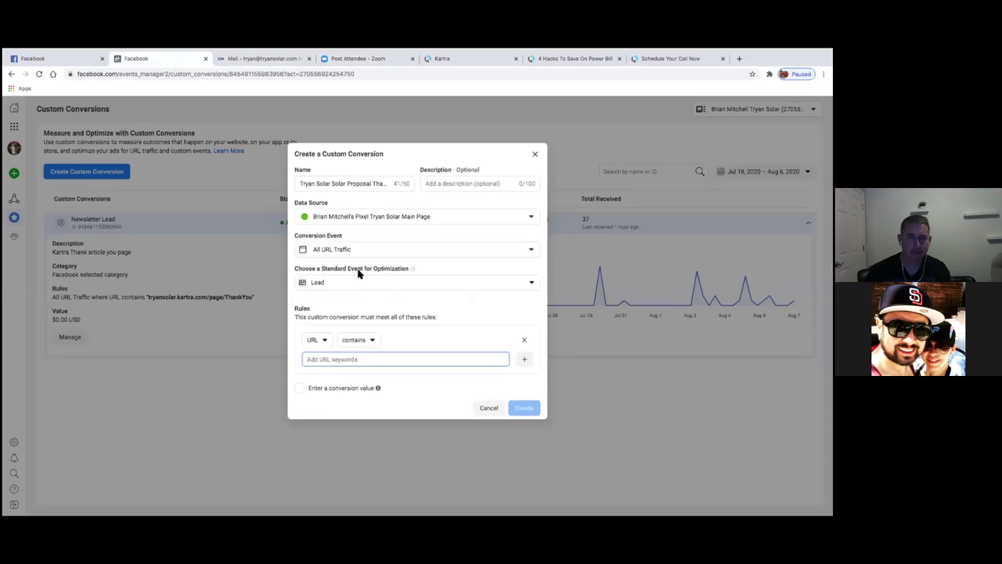
- Paste the Kartra thank-you page URL as the URL-contains keyword and attempt to create
key("ctrl+v")
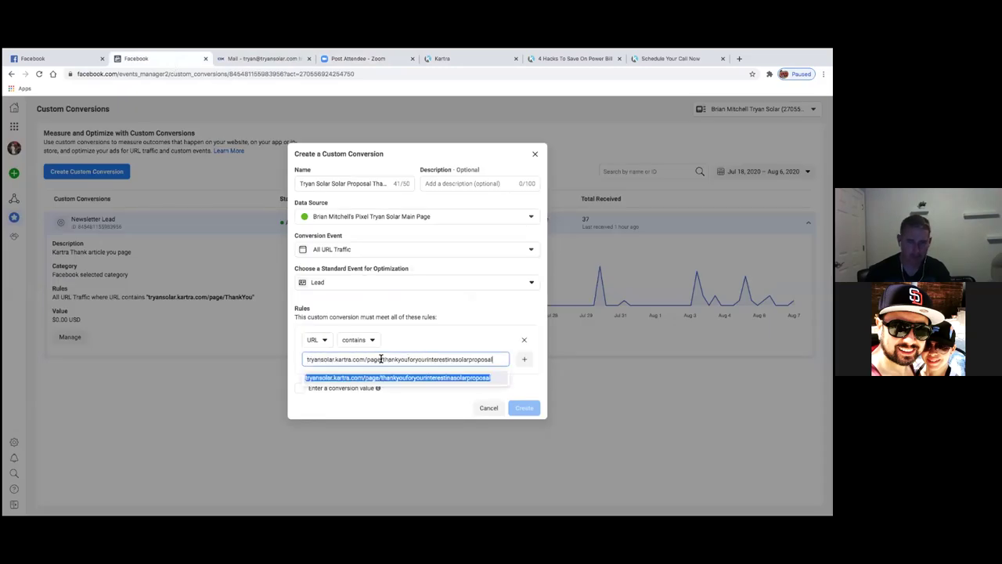
left_click(454, 345)
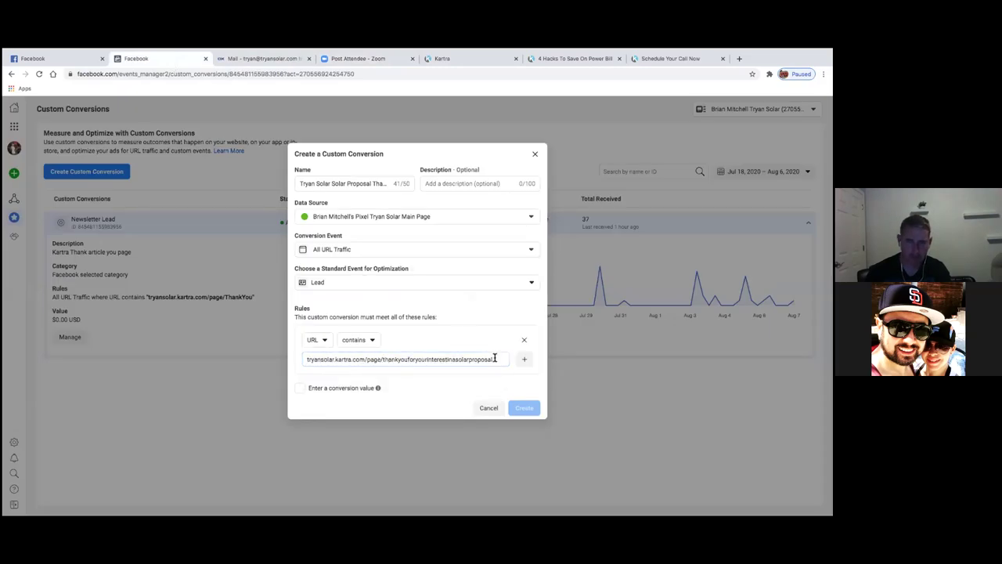
left_click_drag(495, 359, 349, 340)
key("ctrl+c")
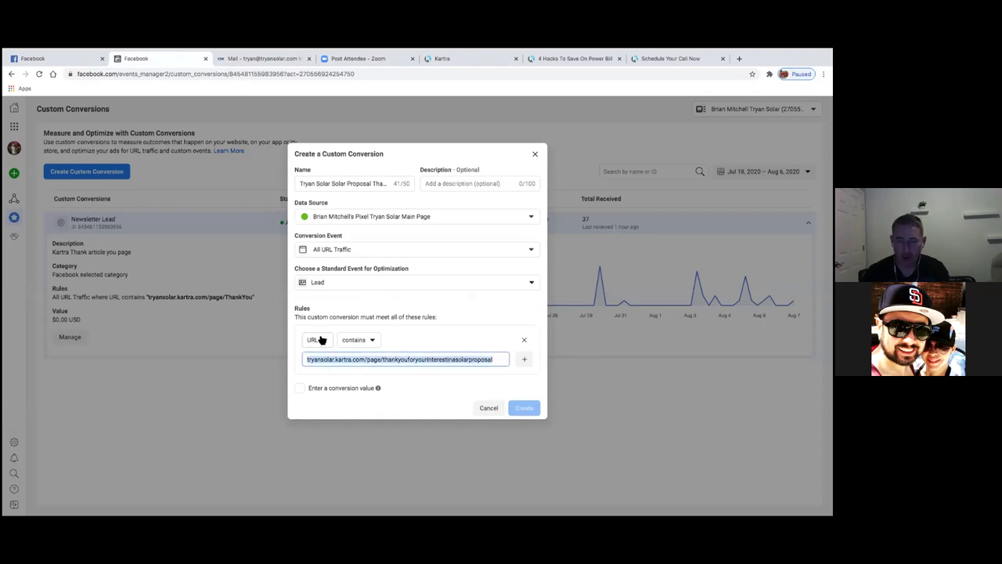
key("BackSpace")
key("ctrl+v")
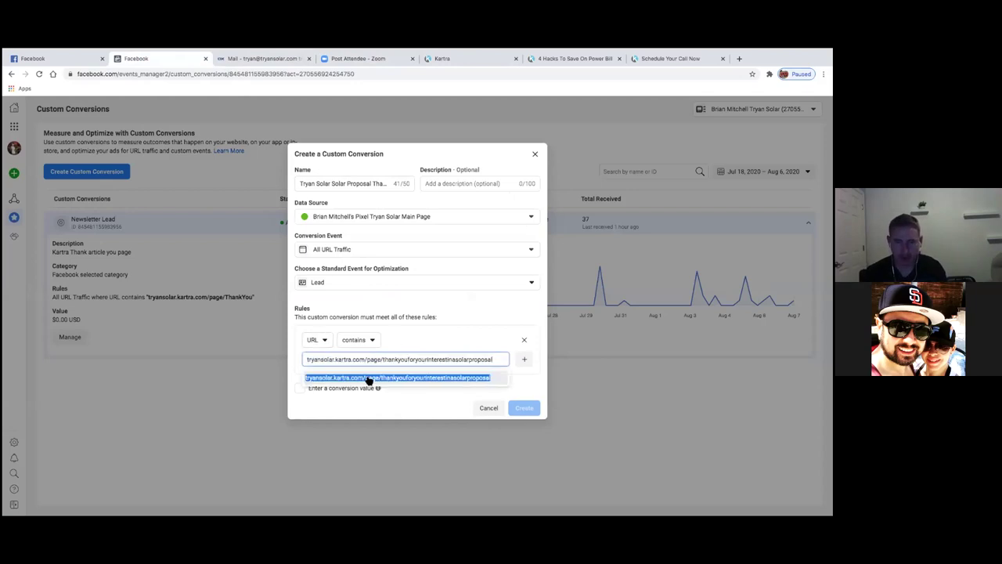
left_click(368, 379)
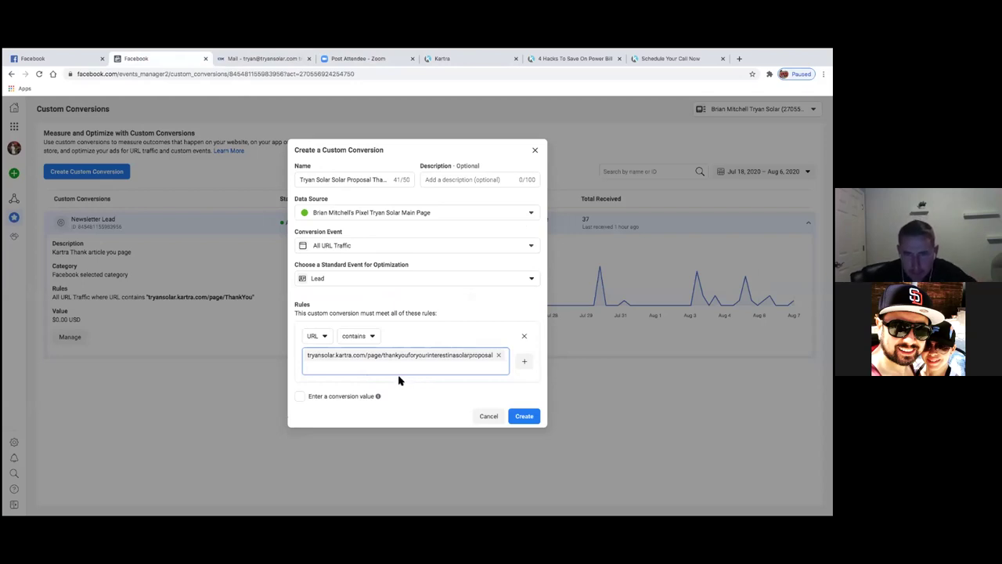
left_click(525, 418)
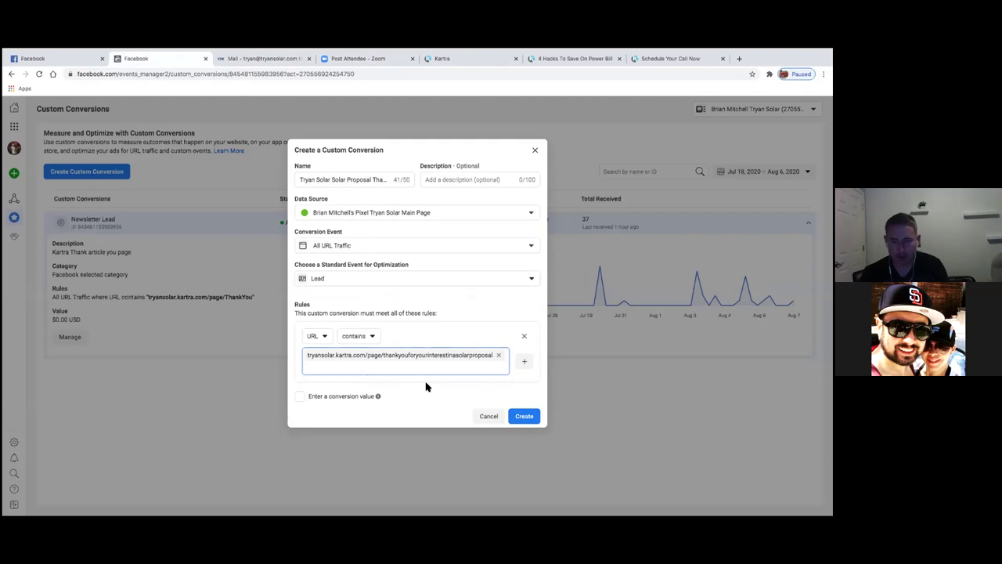
- Re-add the page URL as the rule keyword, create the conversion, and dismiss the success message
key("BackSpace")
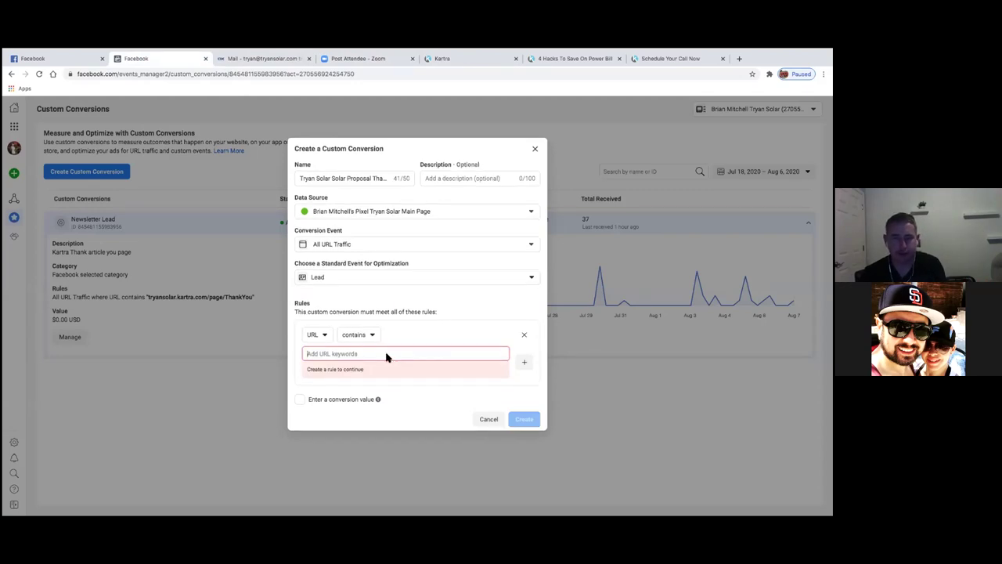
type("tryansolar.kartra.com/page/thankyouforyourinterestinsolarproposal")
left_click(396, 375)
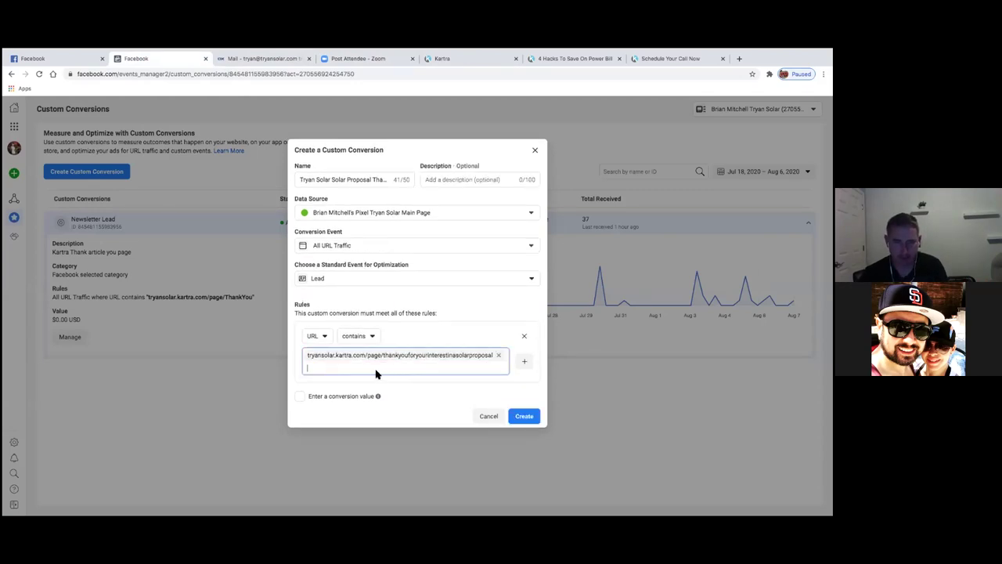
key("BackSpace")
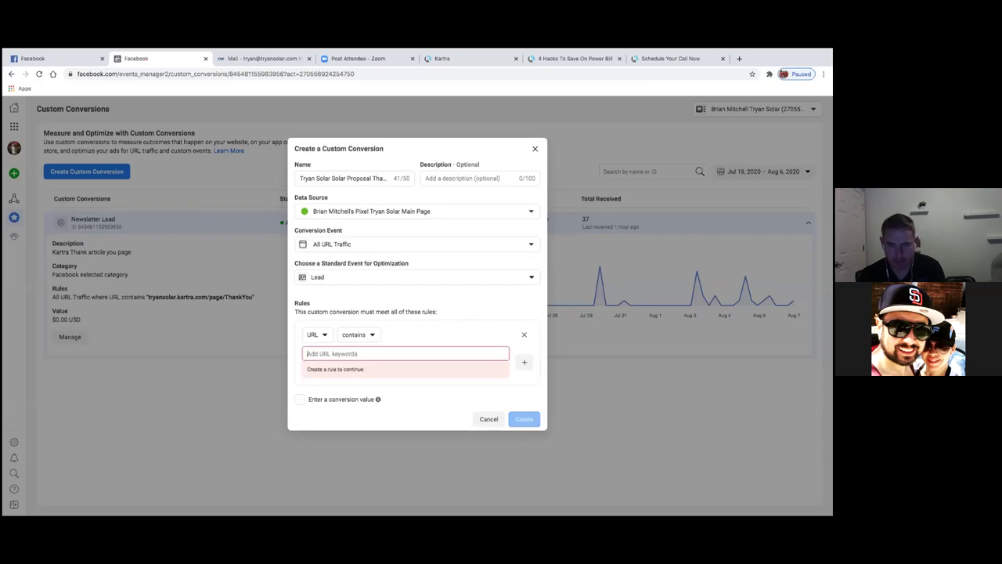
key("ctrl+v")
left_click(380, 371)
left_click(523, 417)
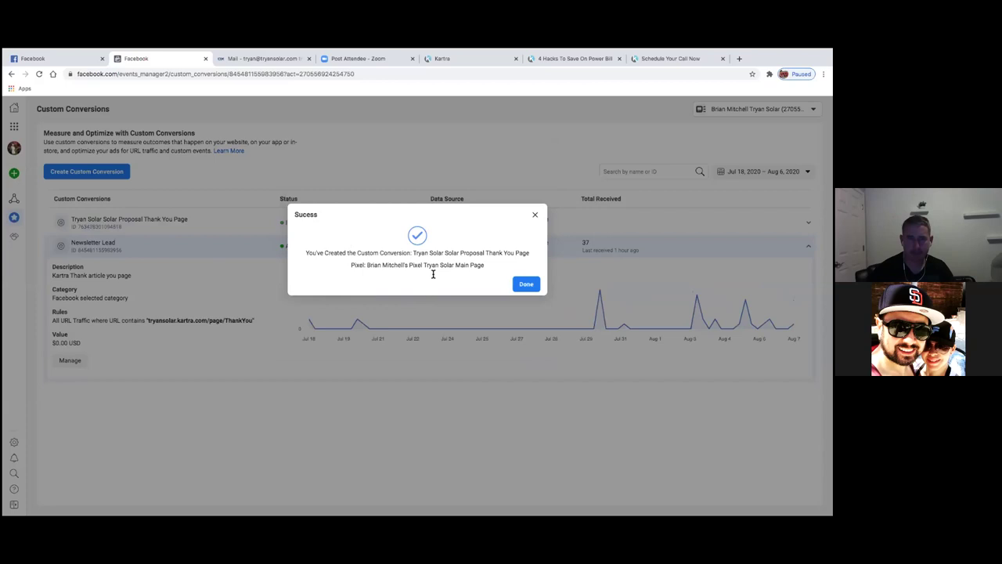
left_click(523, 285)
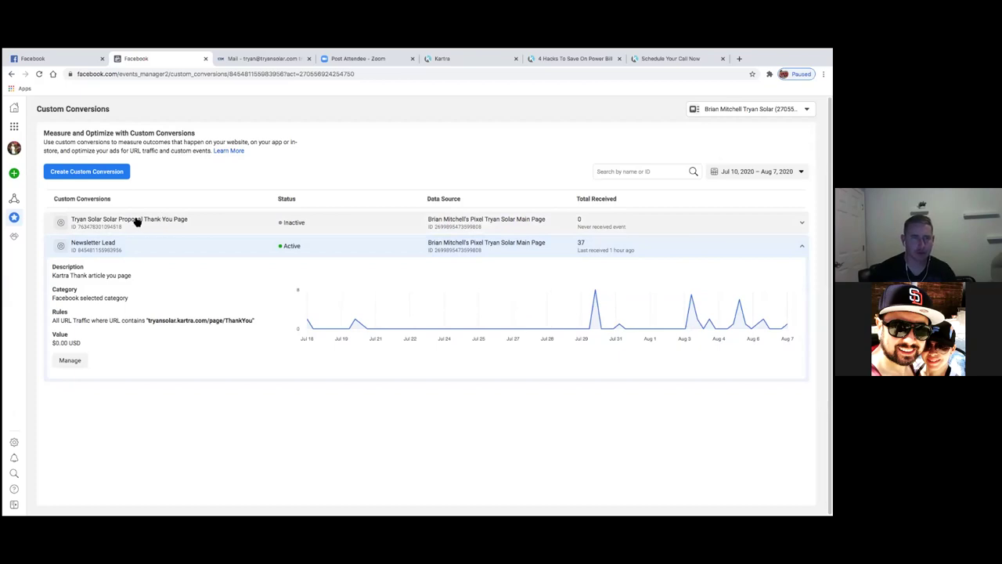
- Open Manage for Newsletter Lead, choose Delete from the Rename dropdown, and confirm
left_click(279, 254)
left_click(278, 255)
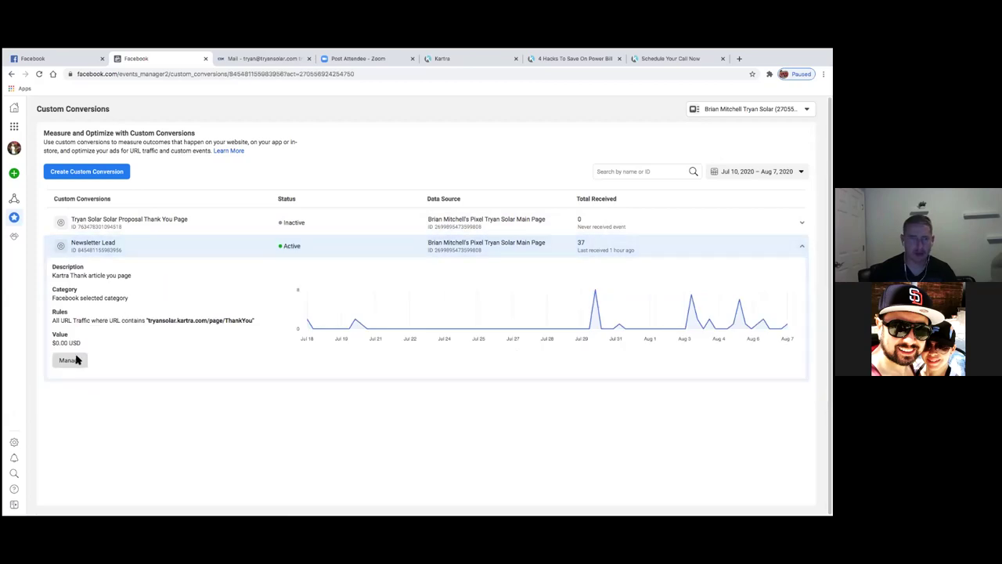
left_click(70, 360)
left_click(531, 233)
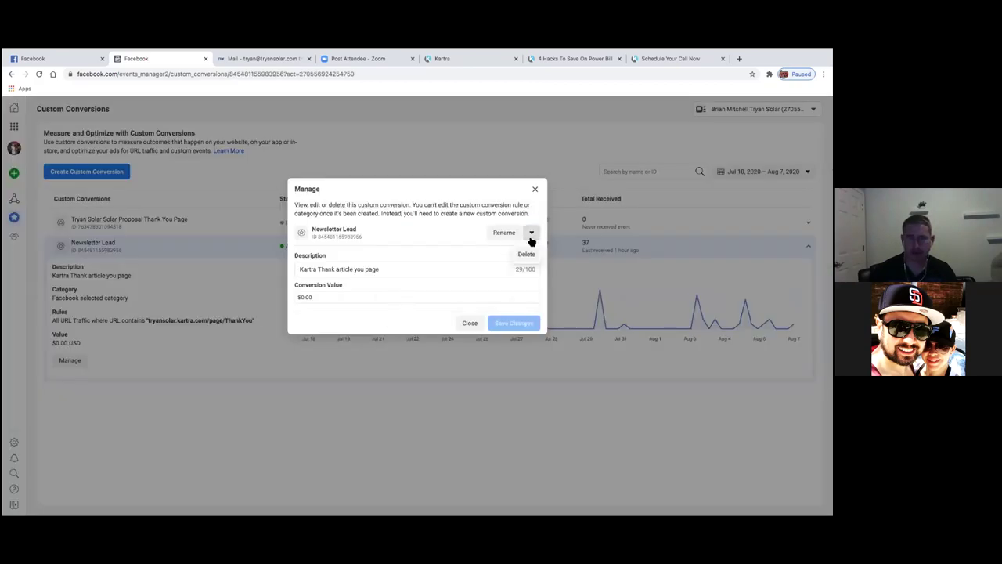
left_click(528, 256)
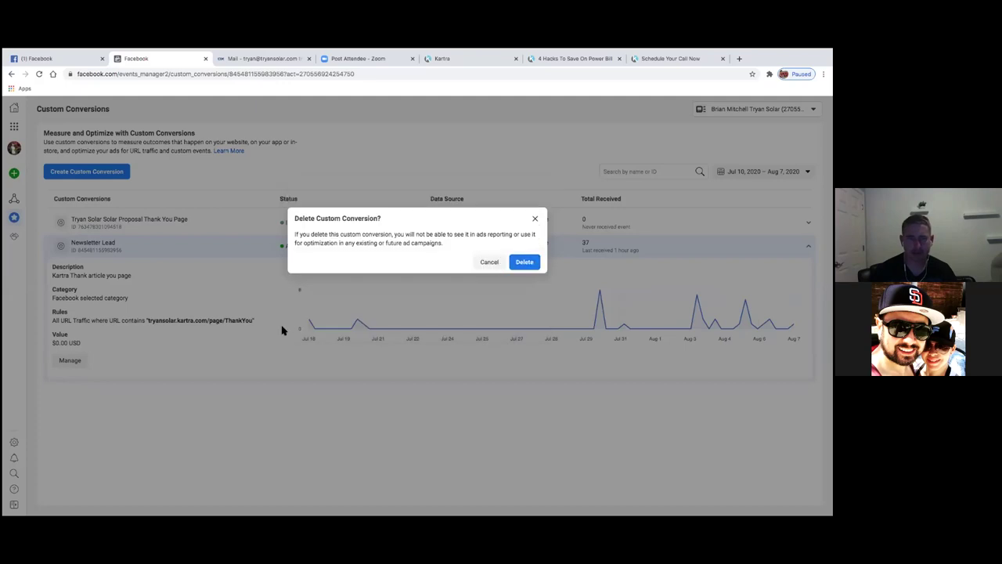
left_click(519, 265)
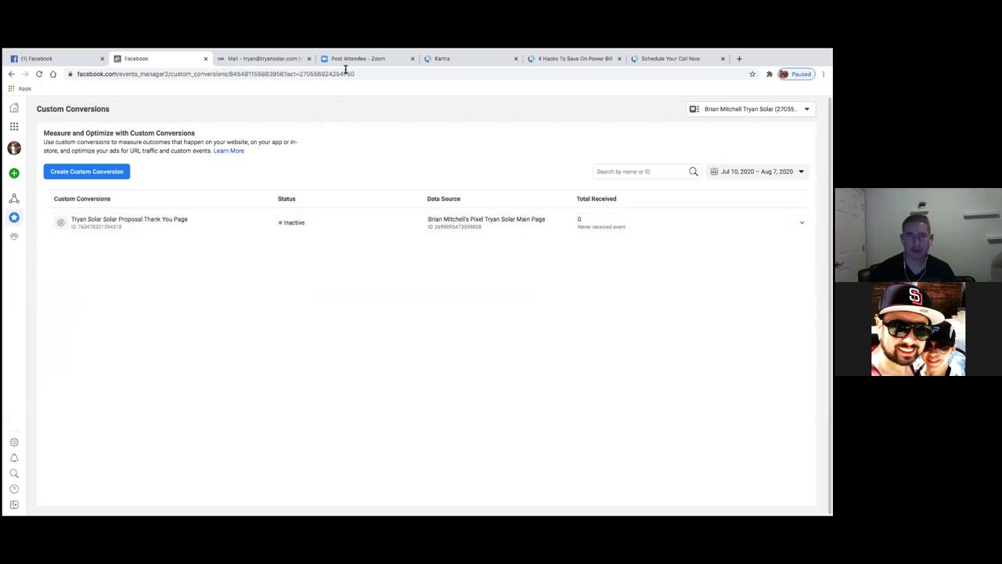
- Open the published proposal thank-you page link in a new browser tab
left_click(486, 61)
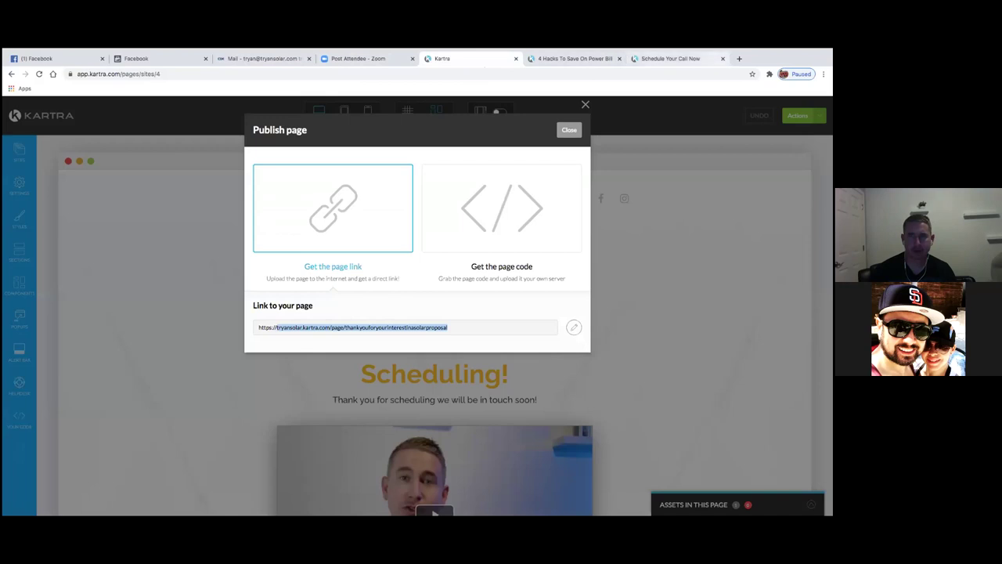
left_click(470, 336)
left_click_drag(470, 336, 474, 335)
key("ctrl+c")
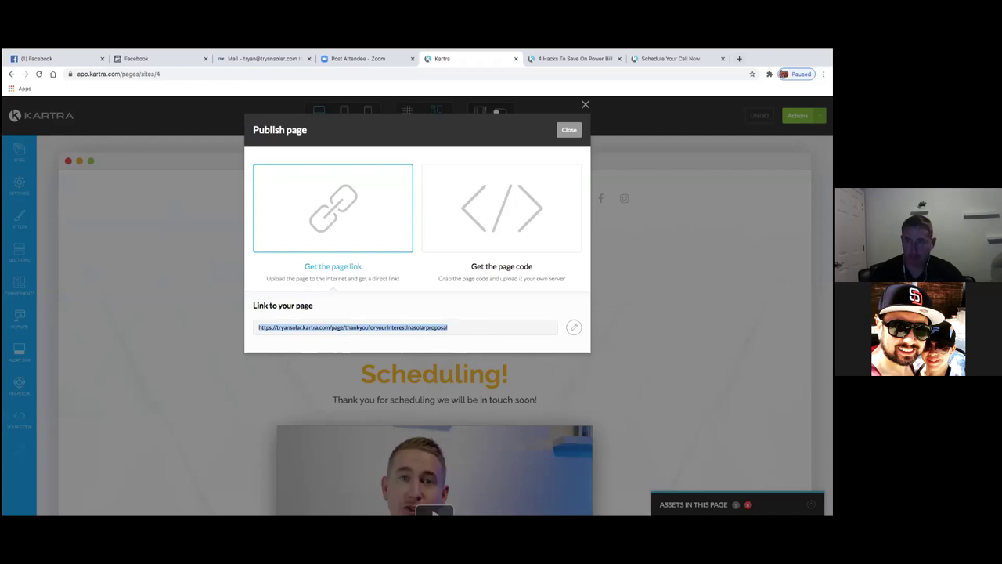
key("ctrl+t")
key("ctrl+v")
key("Return")
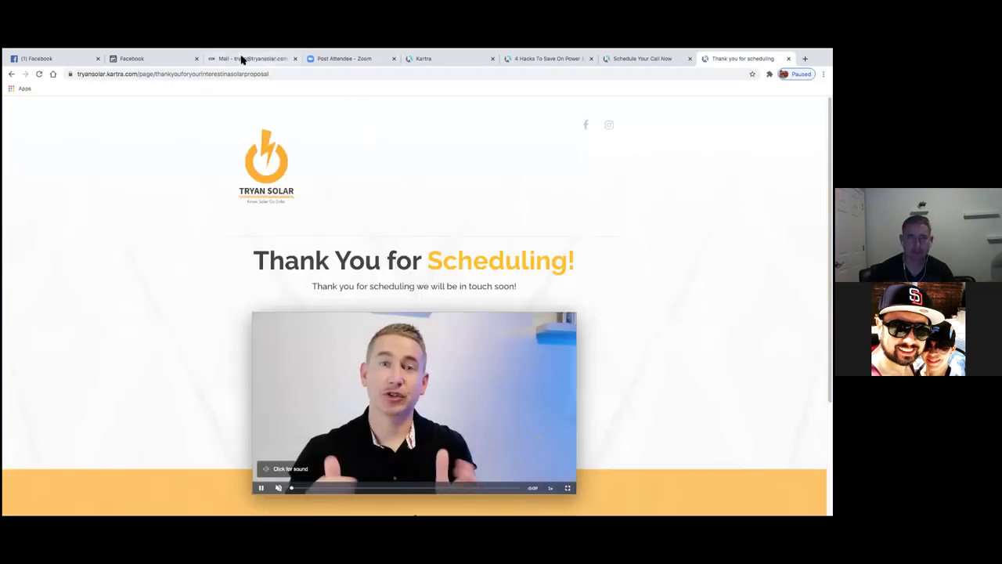
- Reload the Facebook custom conversions list to confirm Active, then close the page tab
left_click(164, 61)
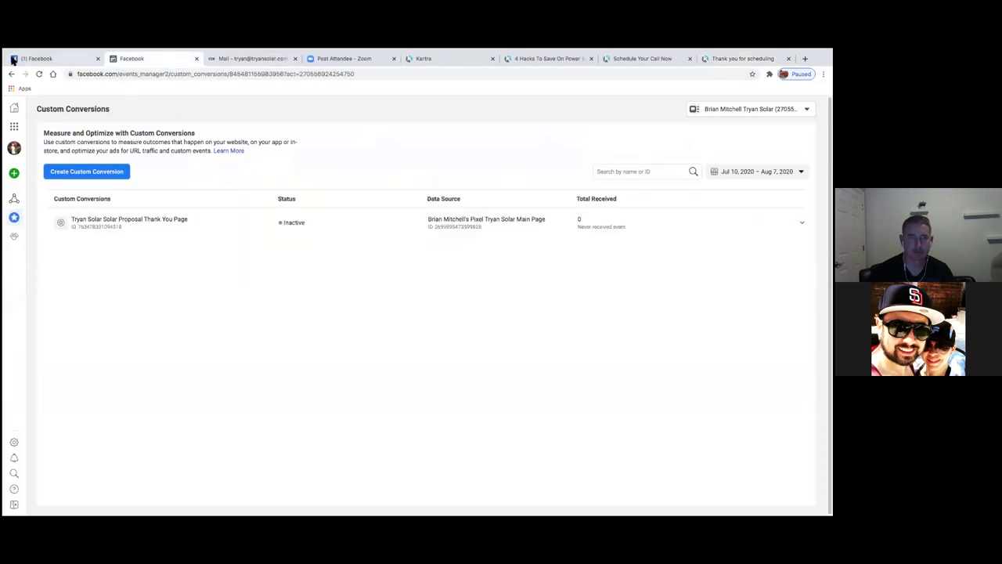
left_click(38, 73)
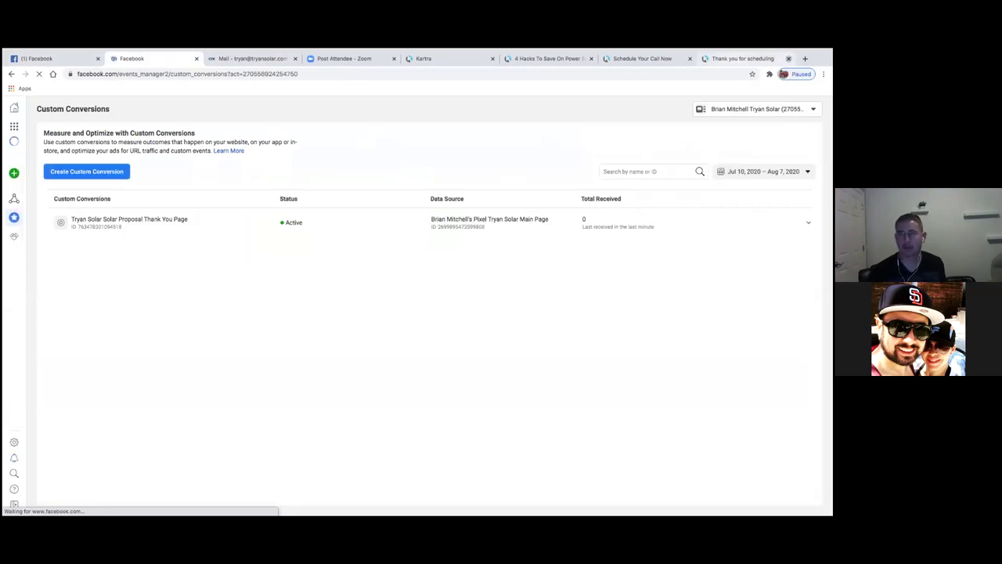
left_click(789, 58)
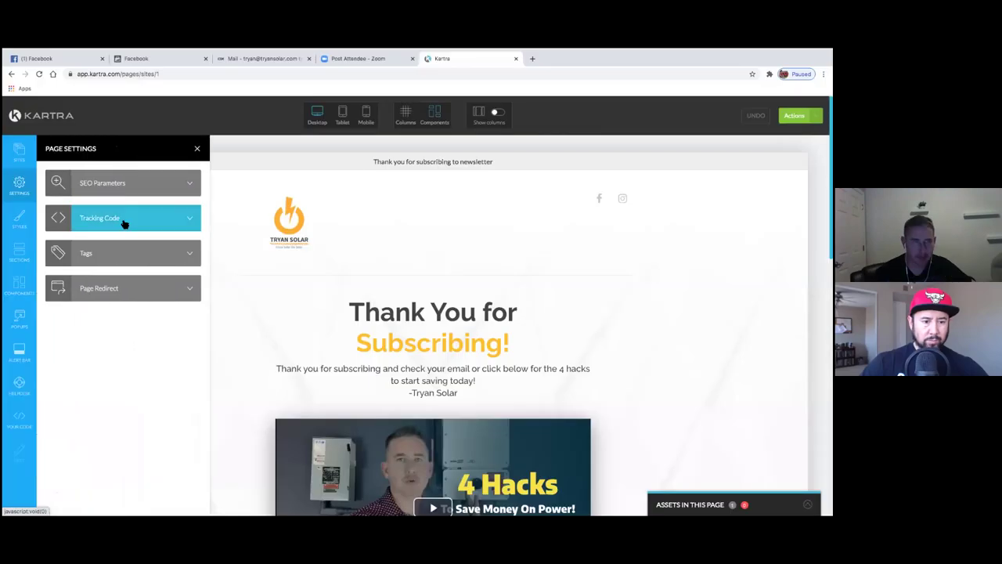
- Return to the newsletter thank-you page editor, publish it live, and get its direct link
left_click(123, 220)
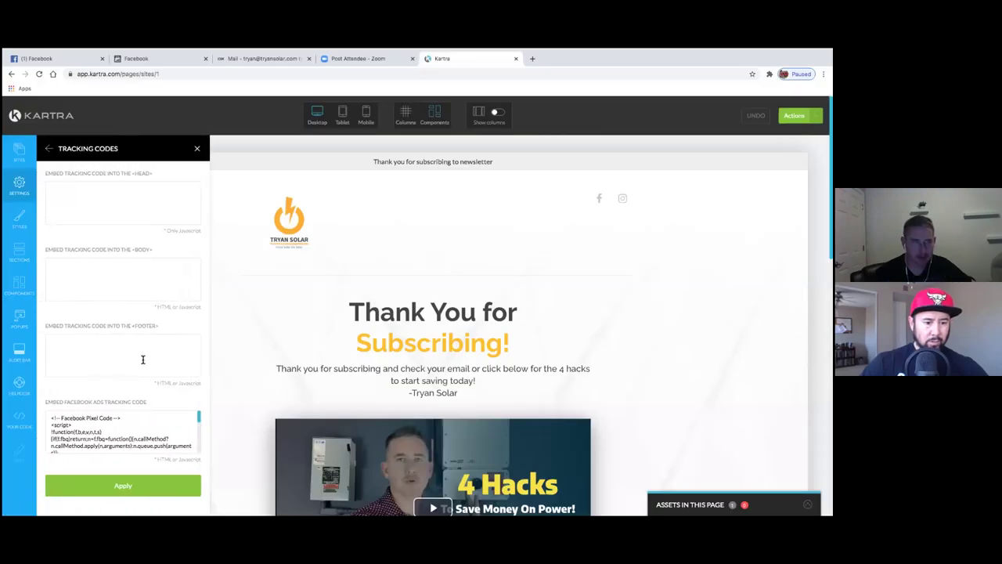
left_click(196, 148)
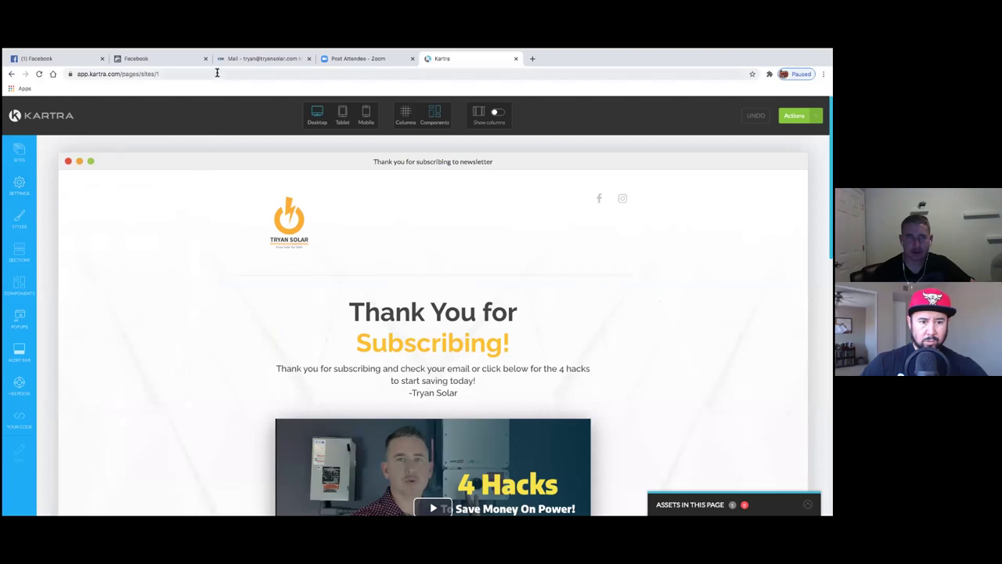
left_click(795, 115)
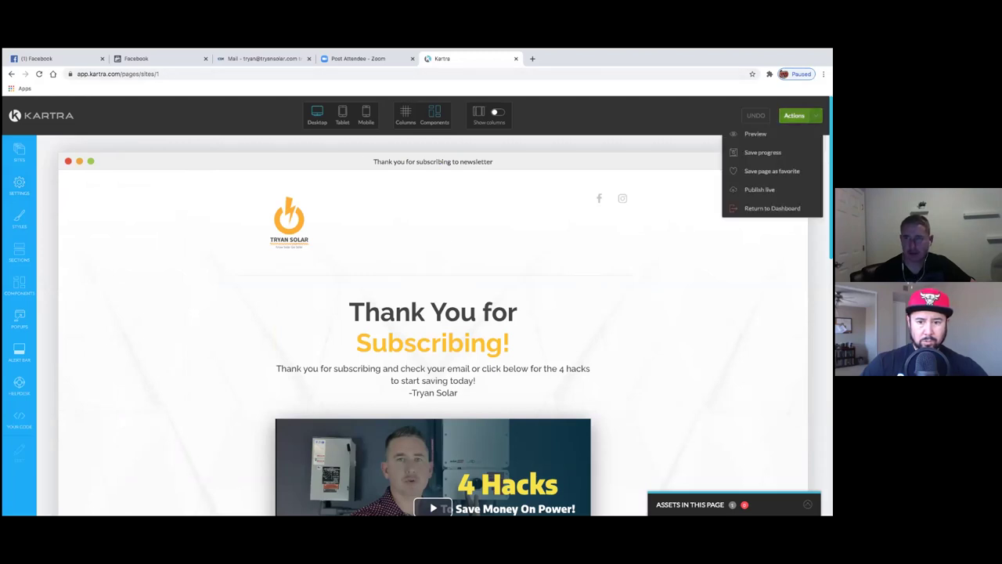
left_click(760, 189)
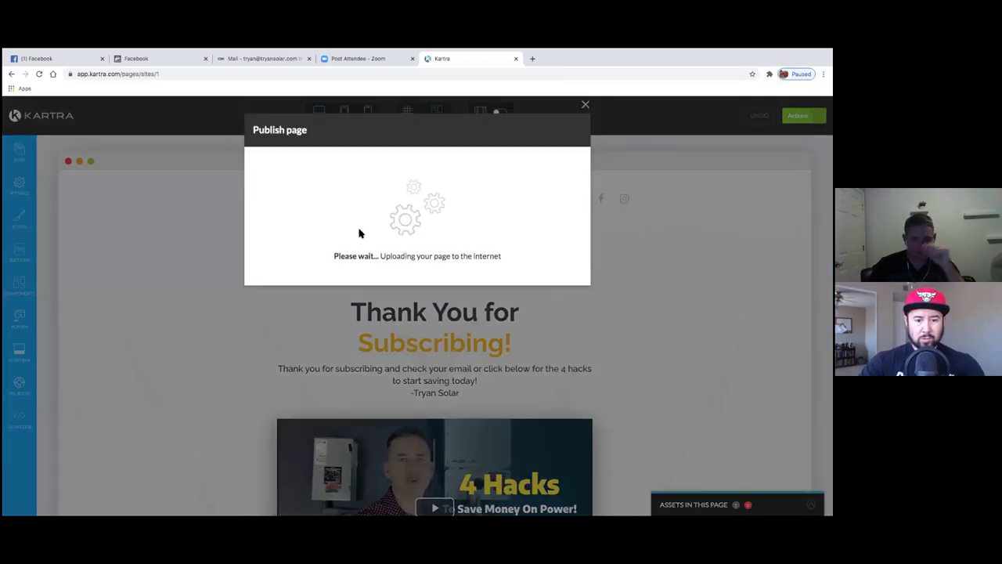
left_click(379, 249)
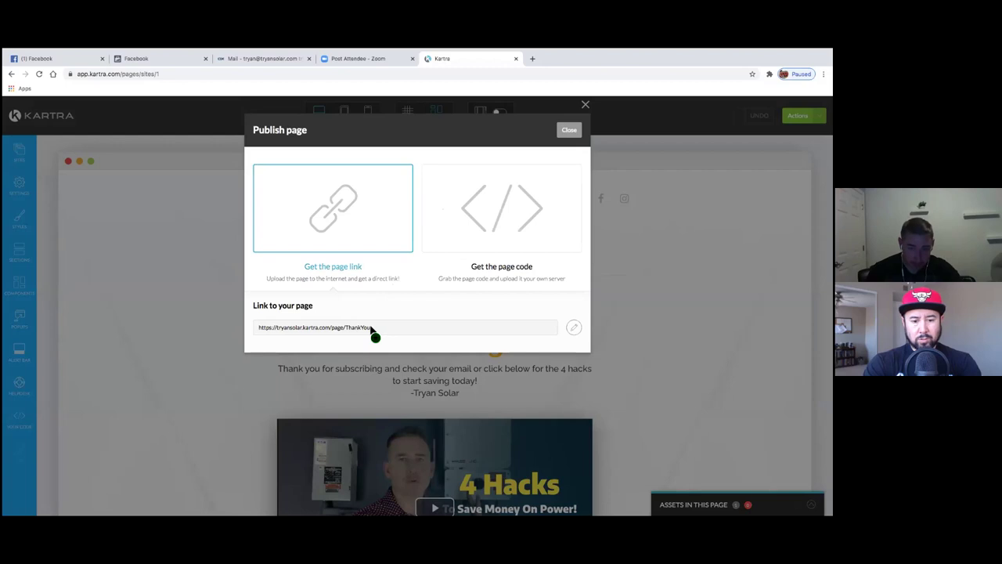
- Change the link ending to ThankYouforsubscribingtonewsletter, save it, and select the full URL
left_click(574, 327)
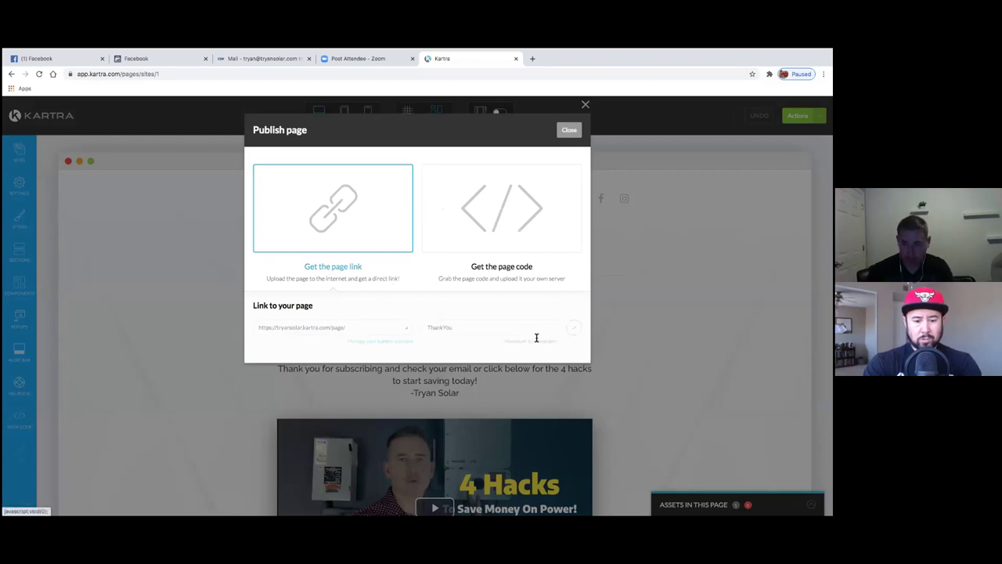
left_click(526, 329)
type("for")
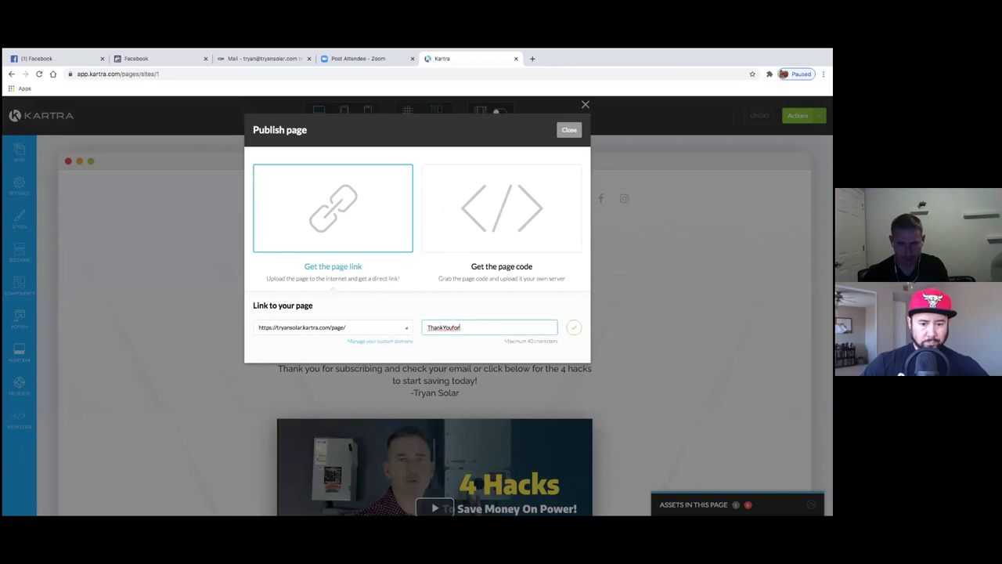
type("subscribingtonewsletter")
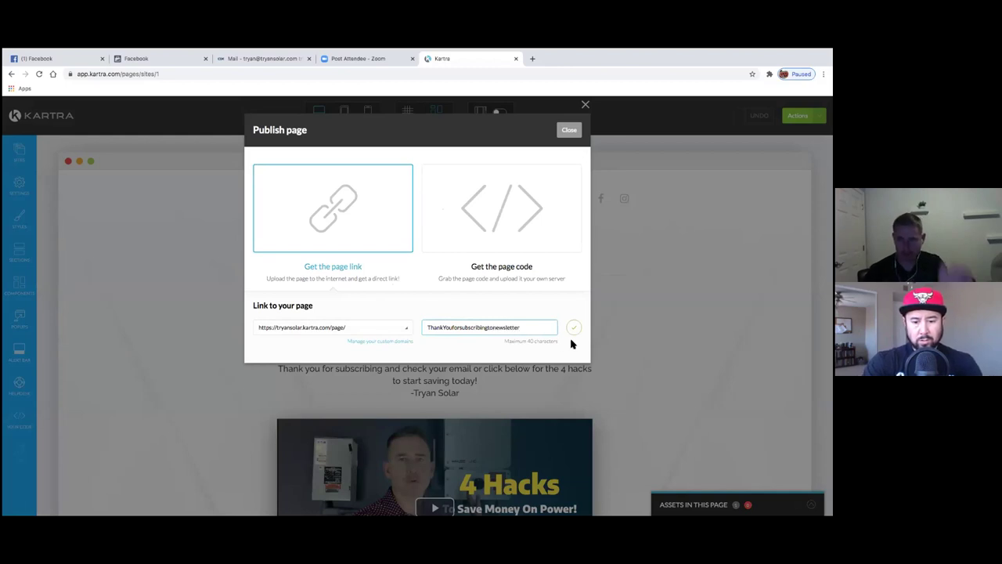
left_click(574, 328)
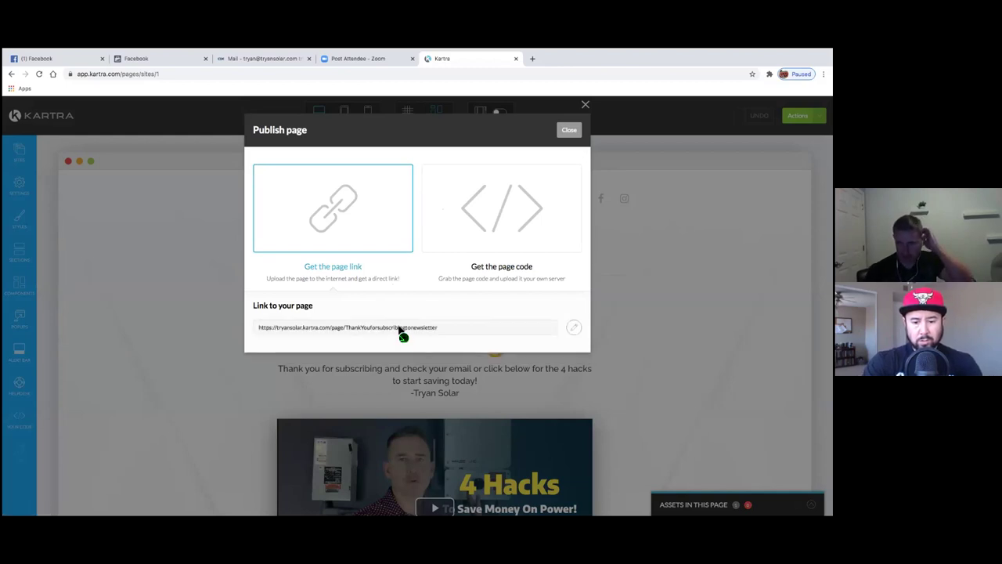
left_click_drag(449, 329, 276, 330)
key("ctrl+c")
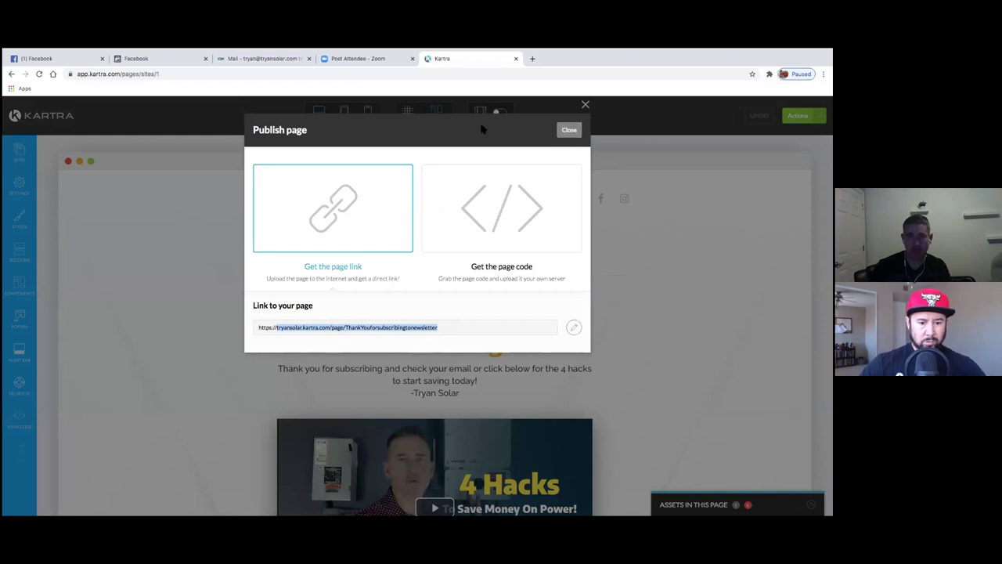
- Start a new custom conversion named 'Tryan Solar Solar Newsletter subscribe'
left_click(183, 63)
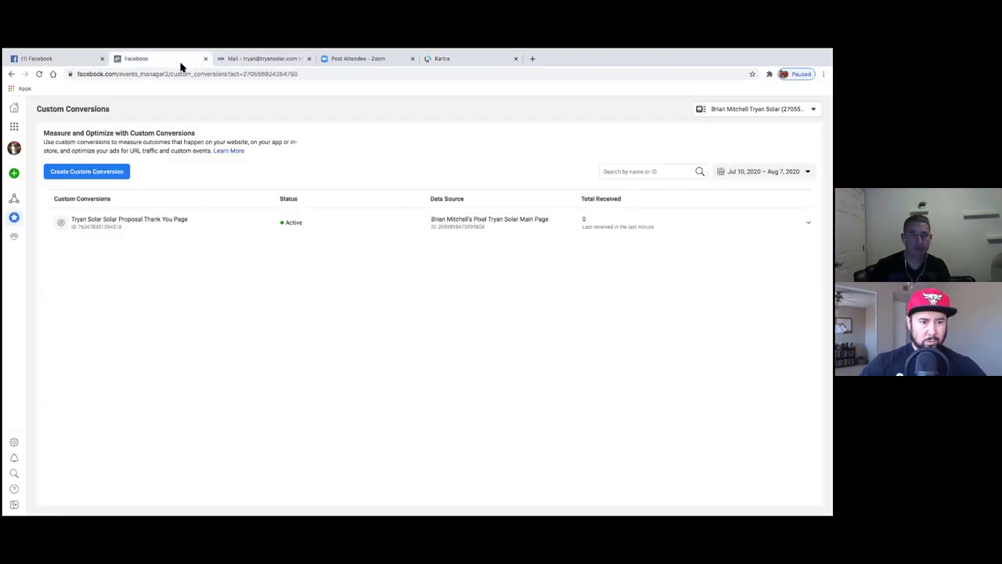
left_click(121, 176)
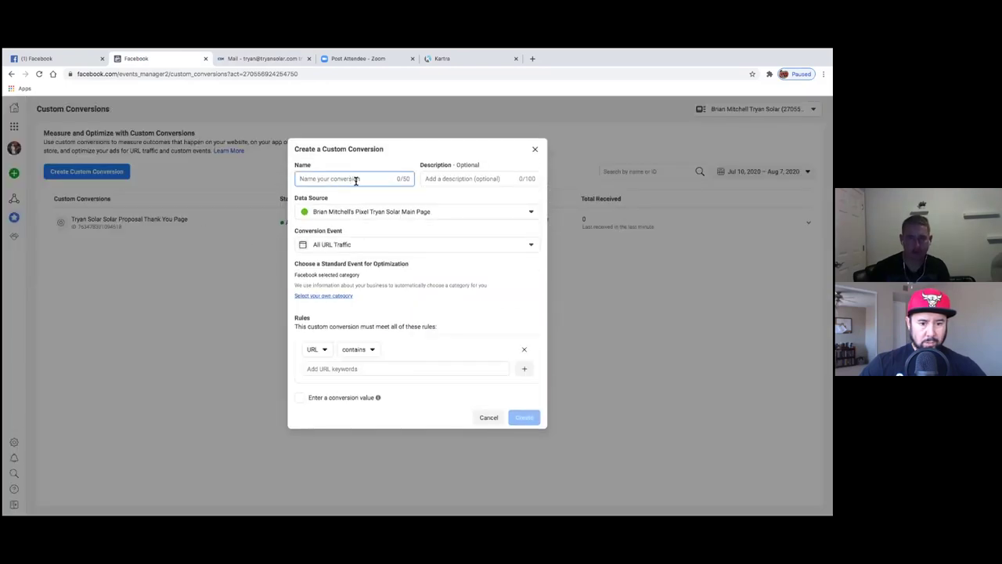
type("T")
key("BackSpace")
key("BackSpace")
key("BackSpace")
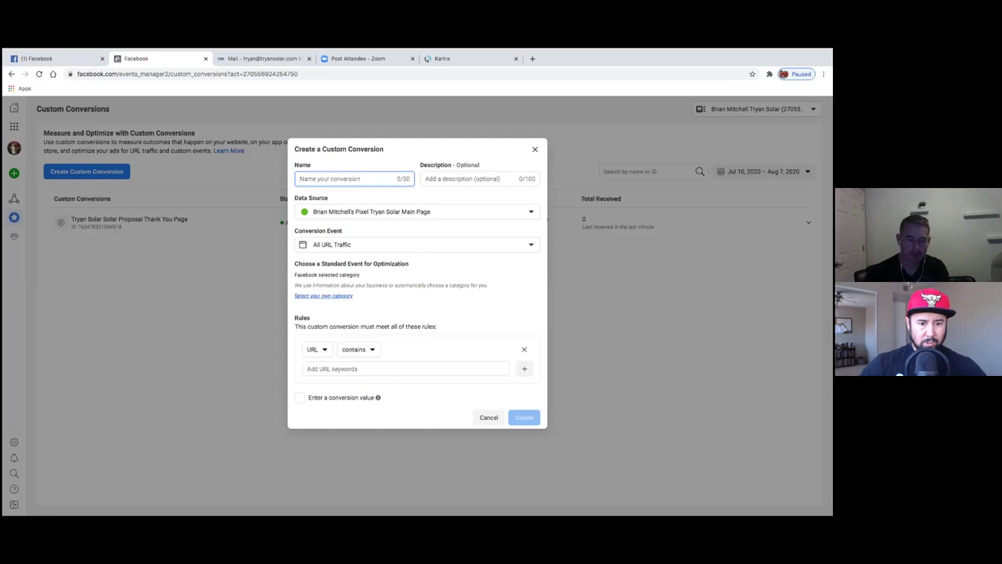
type("Tryan Solar Solar Nesletter Sub")
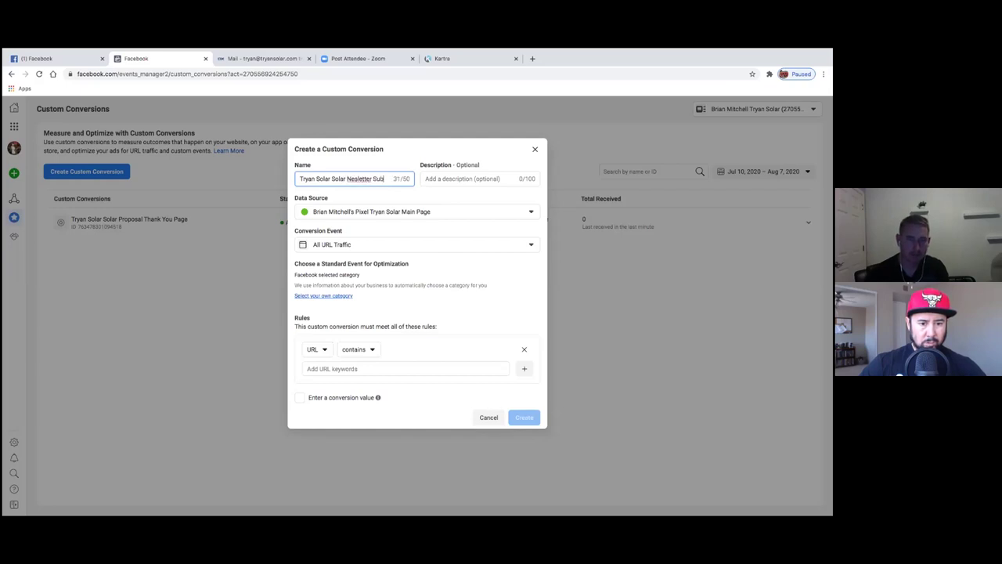
key("BackSpace")
key("BackSpace")
key("BackSpace")
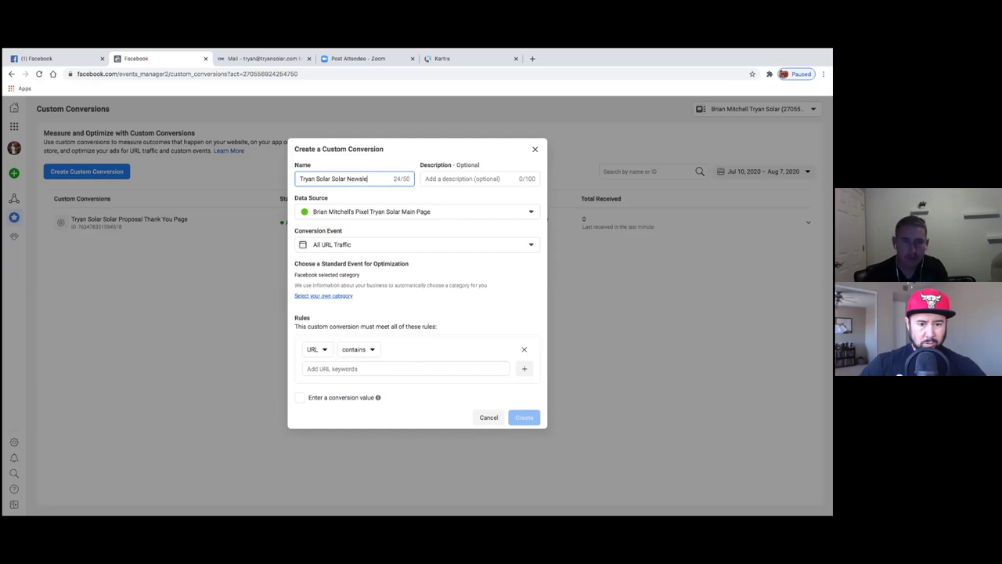
type("s")
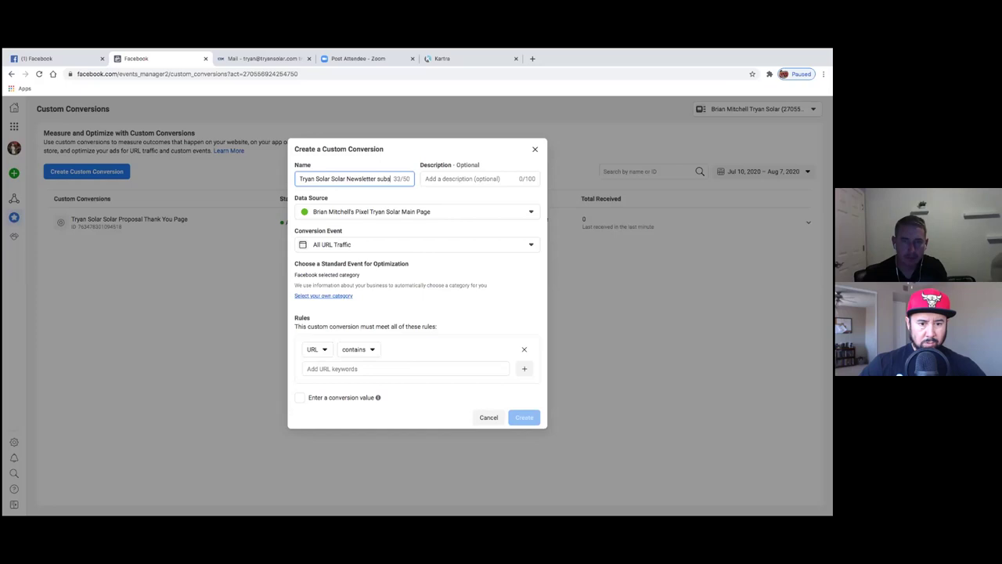
type("crib")
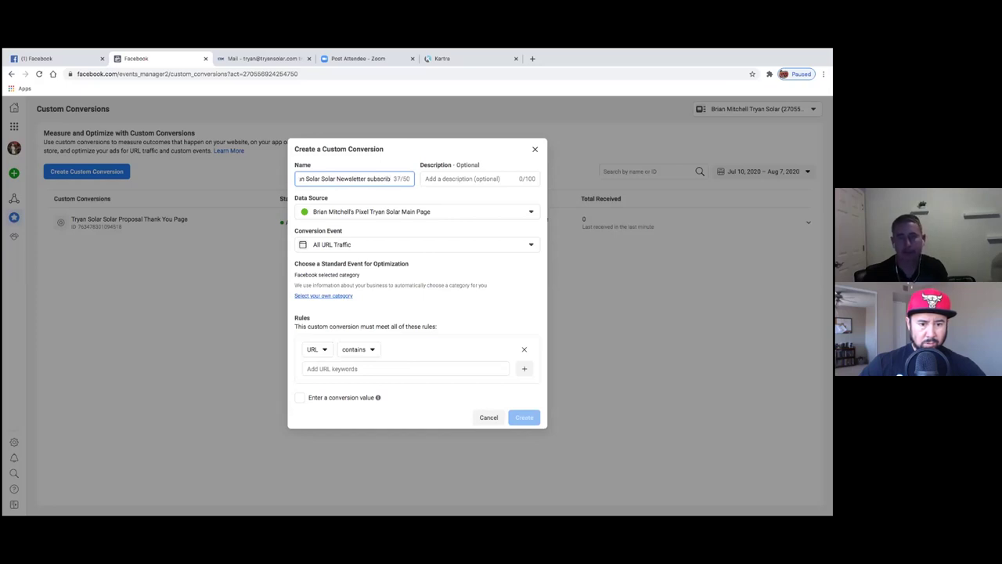
type("e")
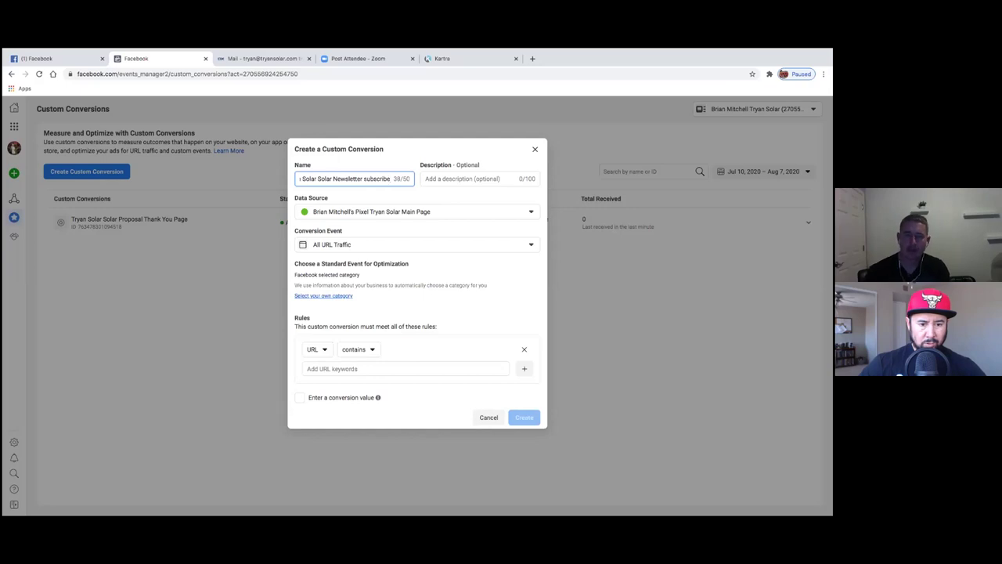
- Keep the same pixel and add the newsletter thank-you page URL as the URL rule
left_click(397, 214)
left_click(398, 213)
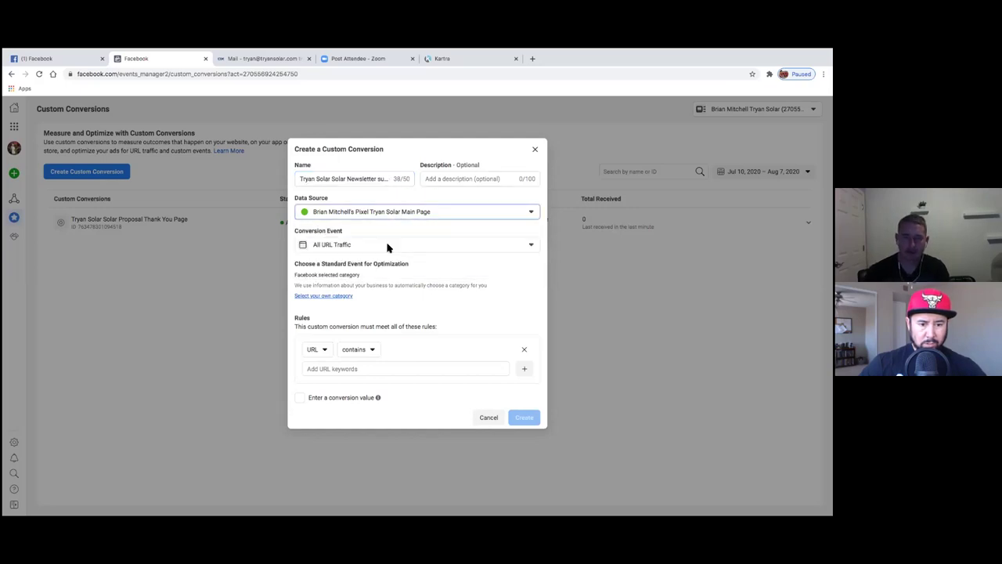
left_click(335, 368)
key("ctrl+v")
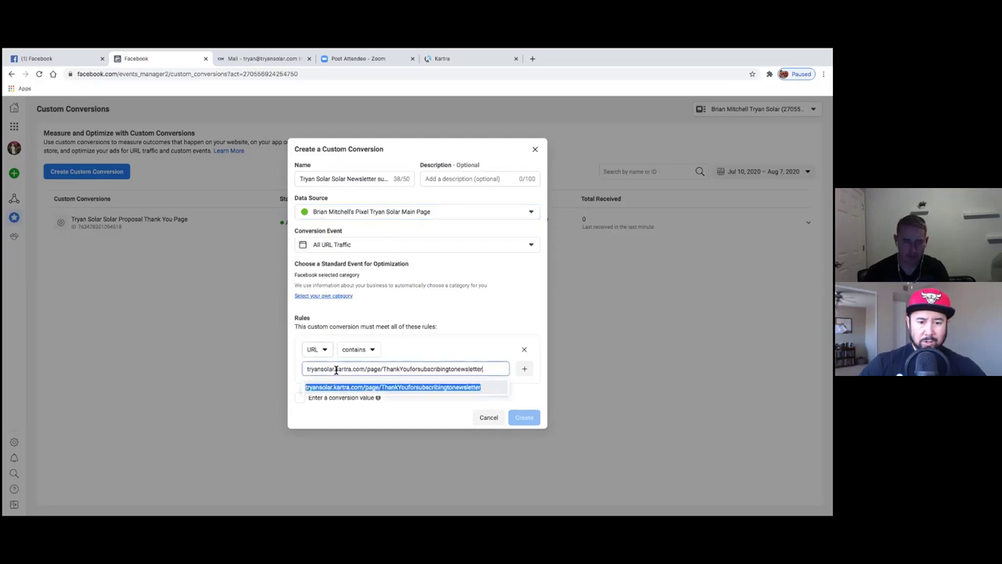
left_click(338, 385)
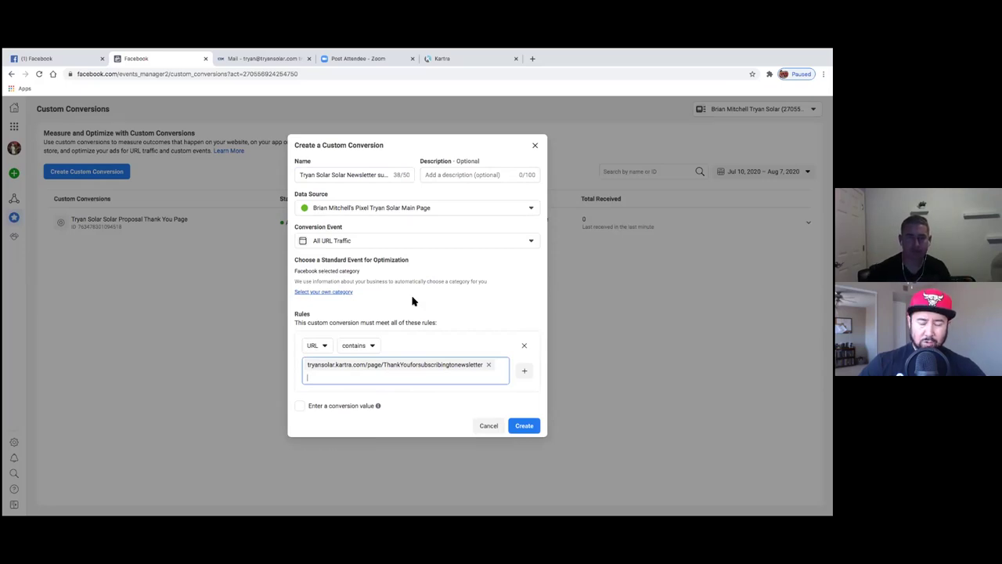
- Set the standard event to Lead and create the conversion
left_click(349, 292)
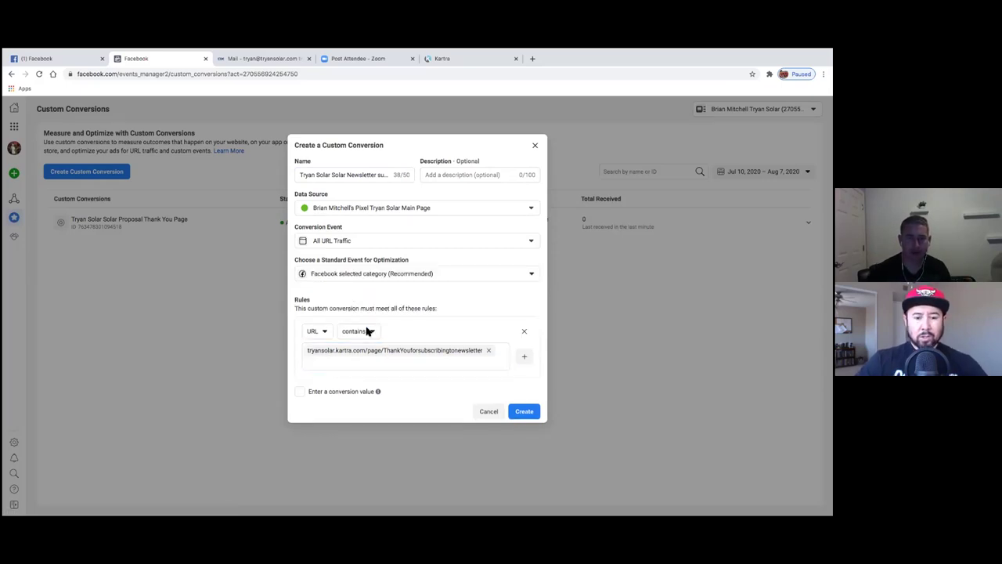
left_click(384, 276)
scroll(384, 349, "down", 8)
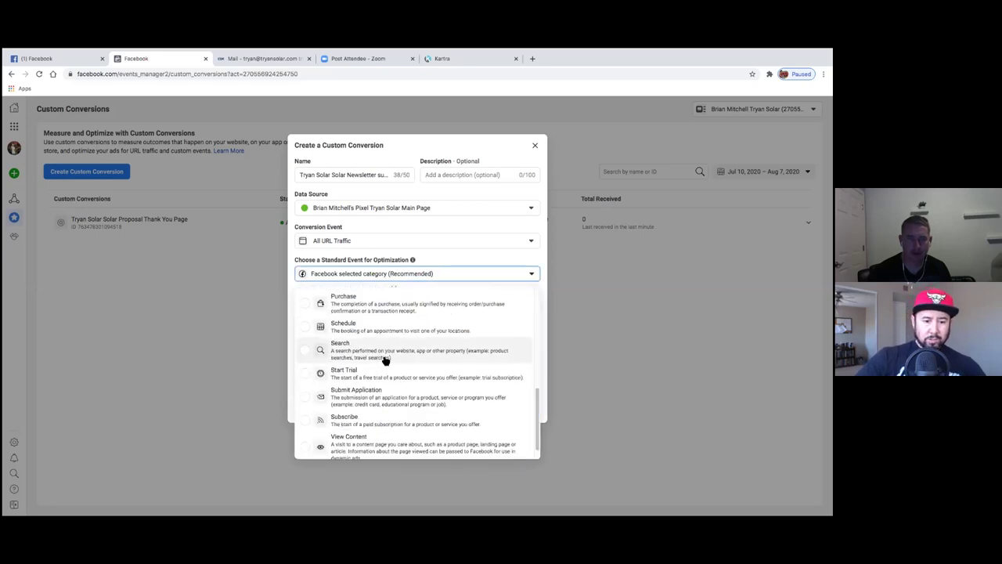
scroll(384, 384, "down", 2)
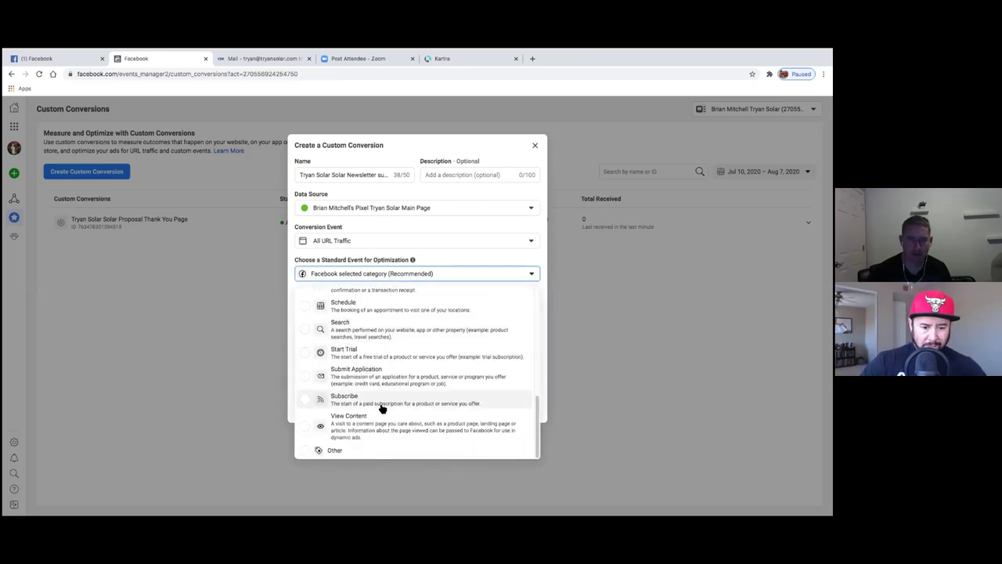
scroll(368, 348, "up", 2)
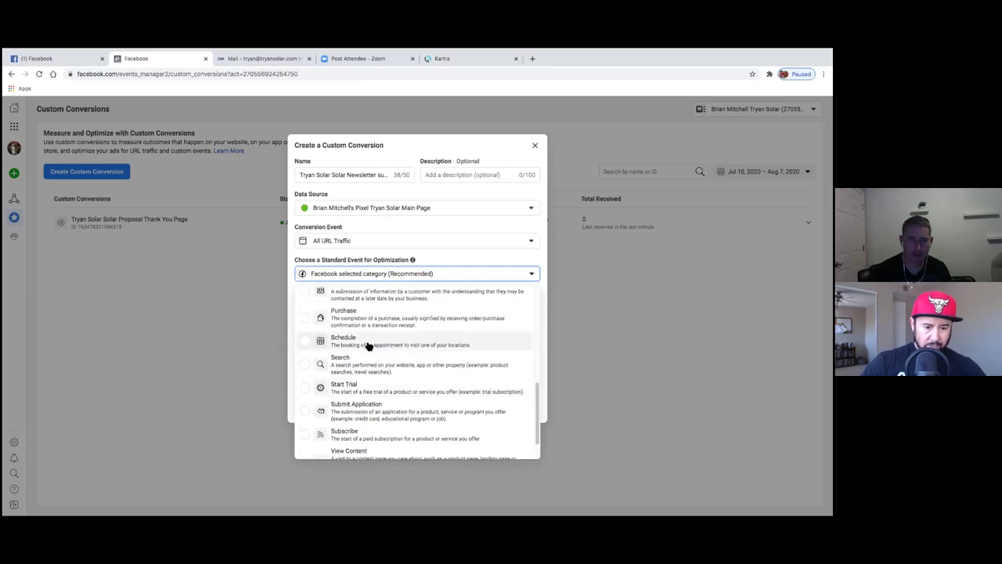
scroll(366, 329, "up", 5)
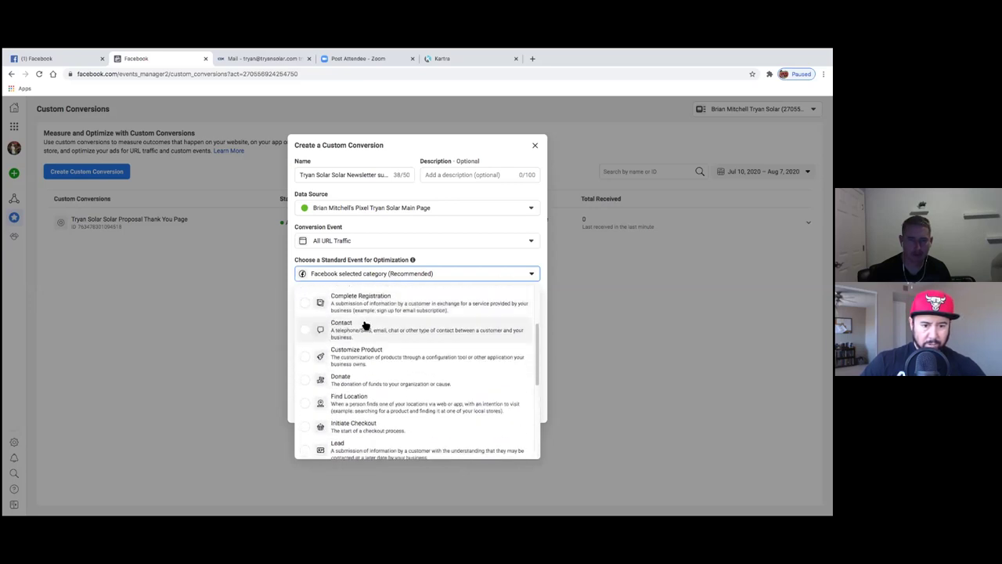
scroll(364, 325, "down", 5)
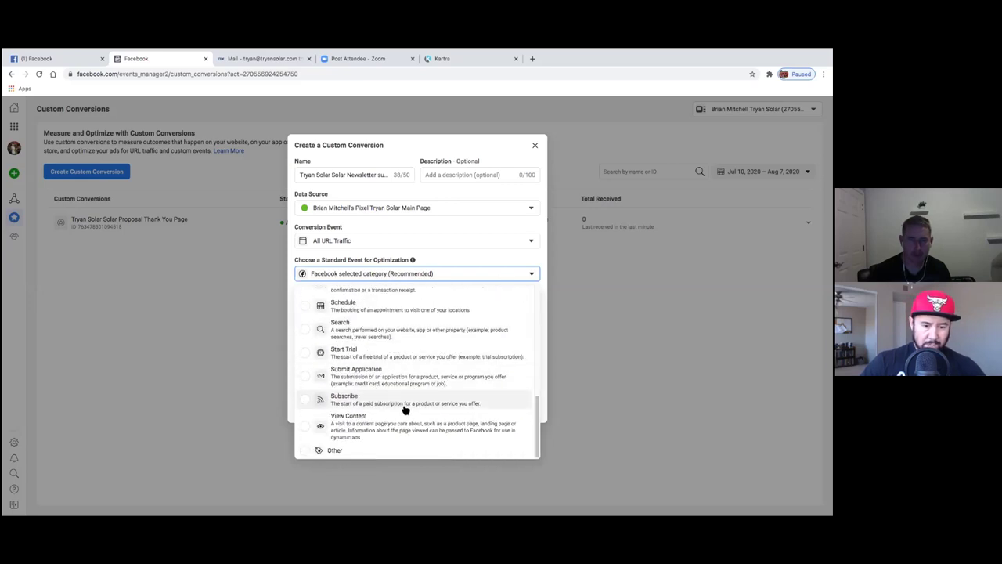
scroll(356, 336, "up", 2)
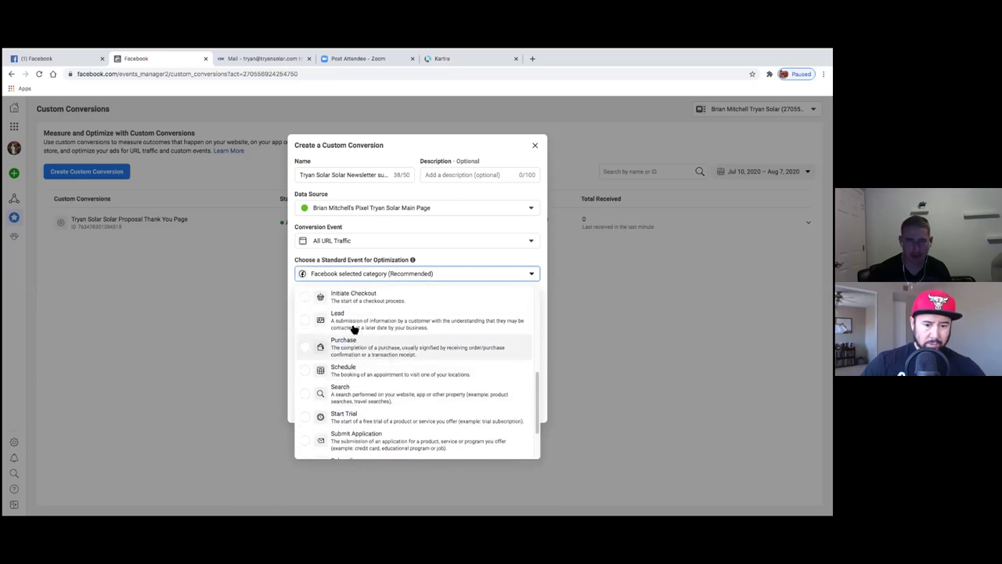
left_click(353, 321)
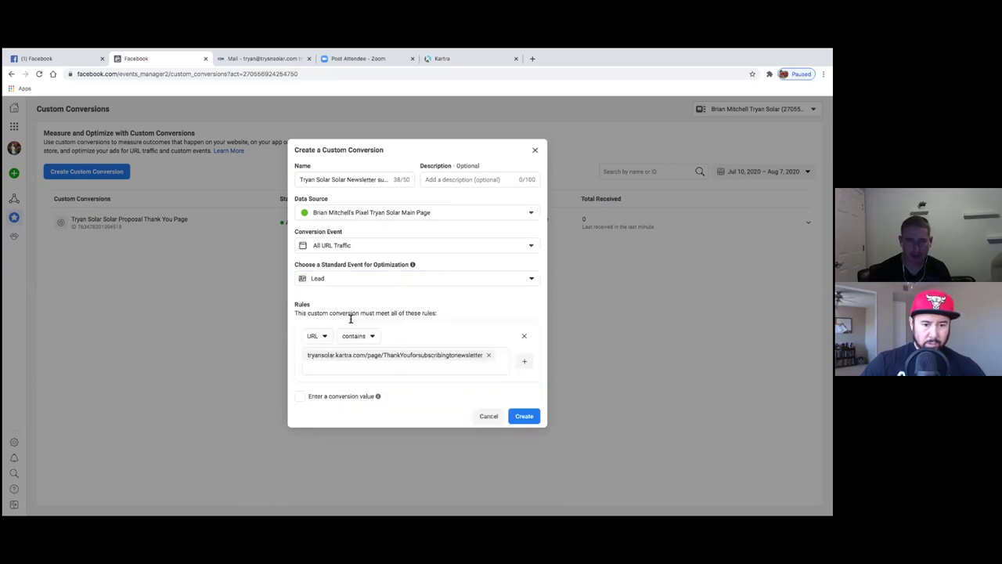
left_click(529, 419)
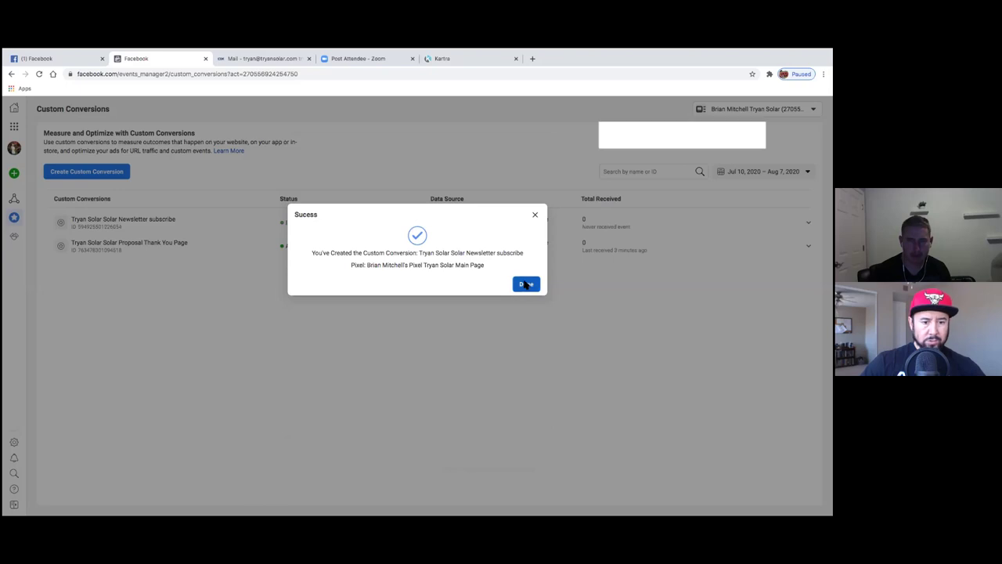
left_click(527, 284)
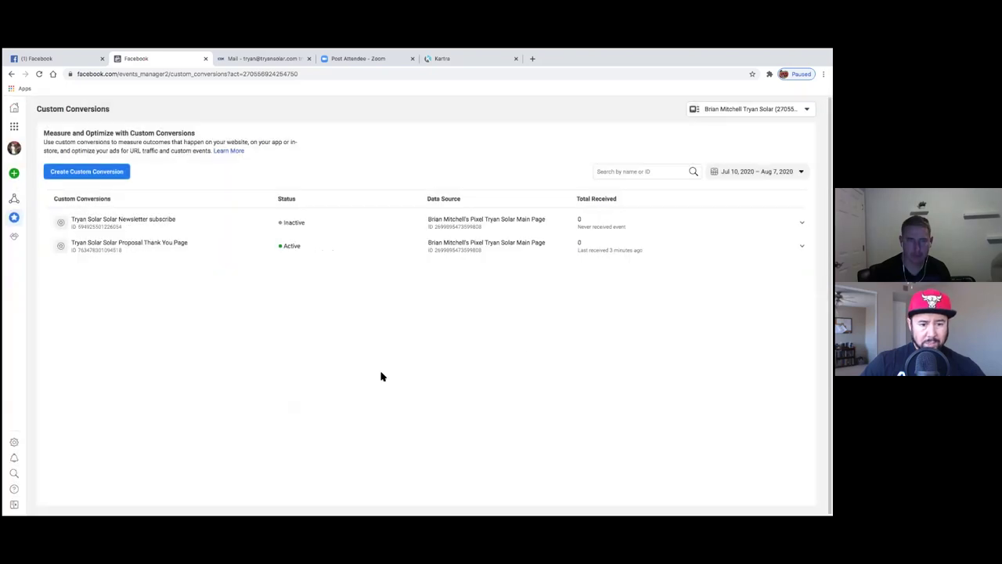
- Copy the published newsletter thank-you page URL from the Kartra publish dialog
left_click(455, 59)
left_click(448, 329)
left_click_drag(447, 329, 410, 327)
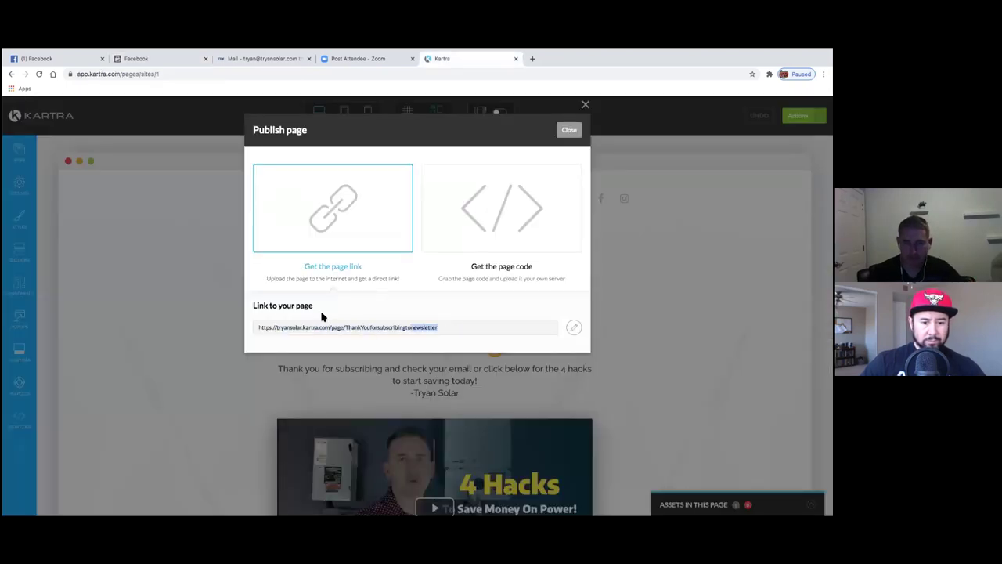
left_click(286, 326)
key("ctrl+c")
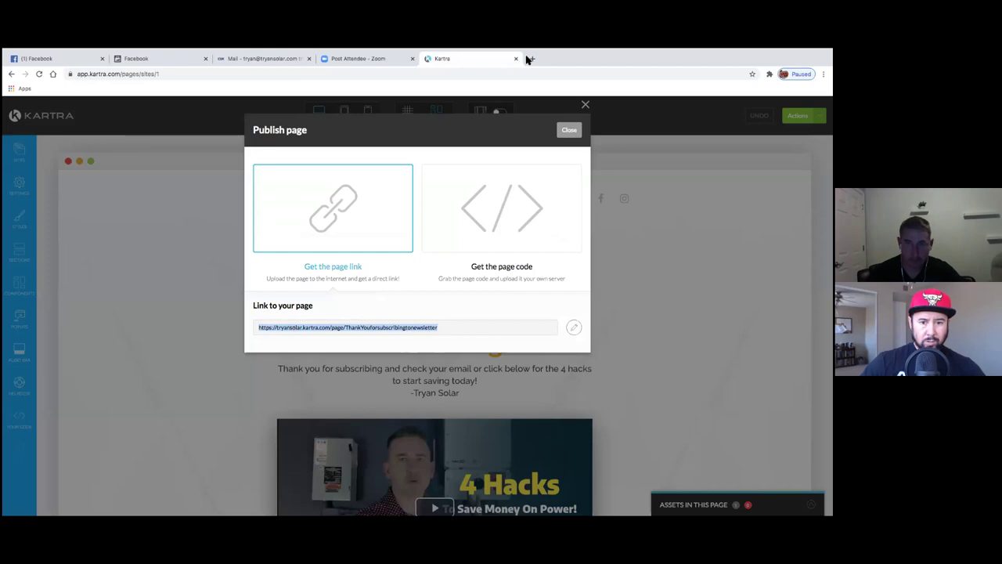
- Load the ThankYouforsubscribingtonewsletter page in a new tab, then return to Facebook Custom Conversions
left_click(530, 58)
key("ctrl+v")
key("Return")
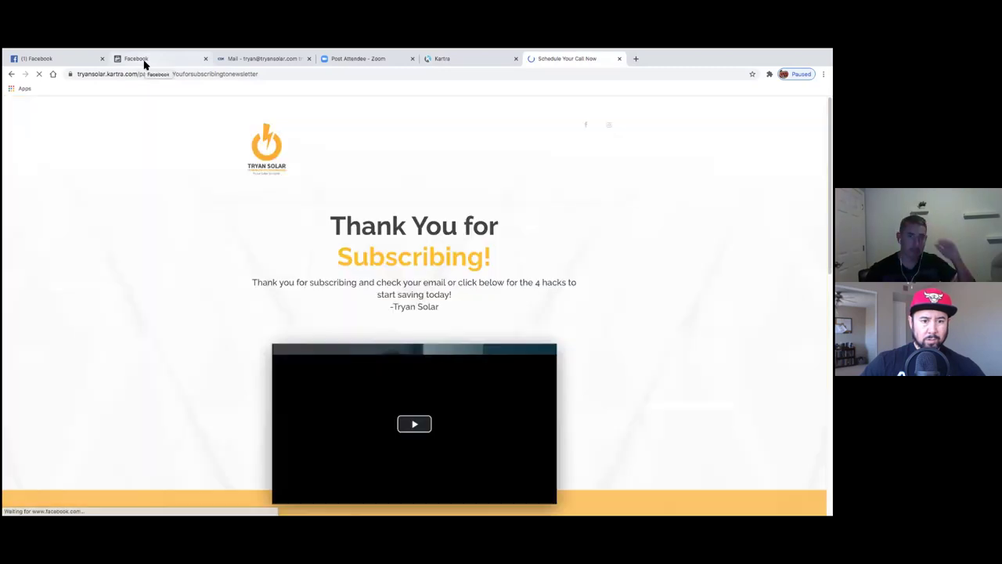
left_click(144, 62)
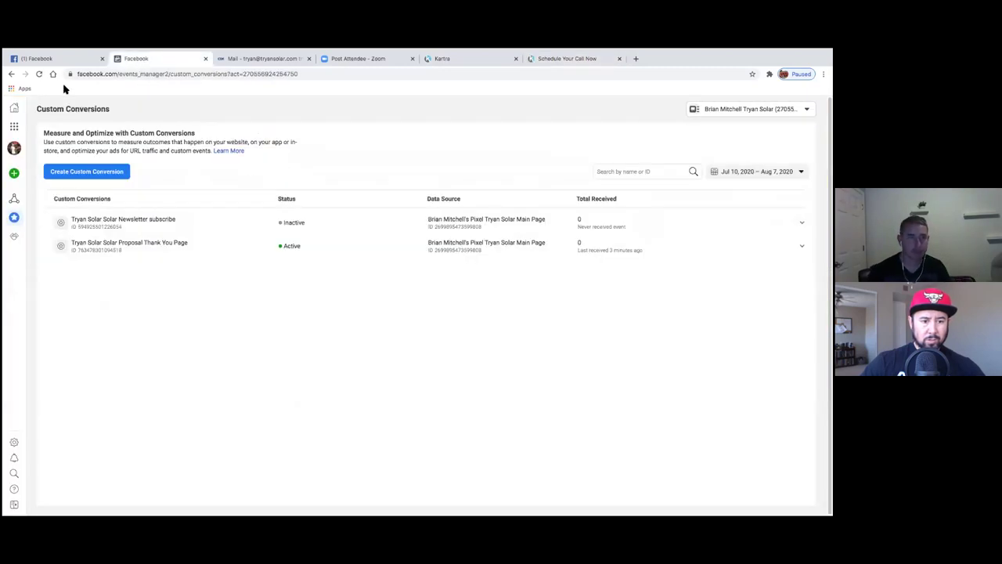
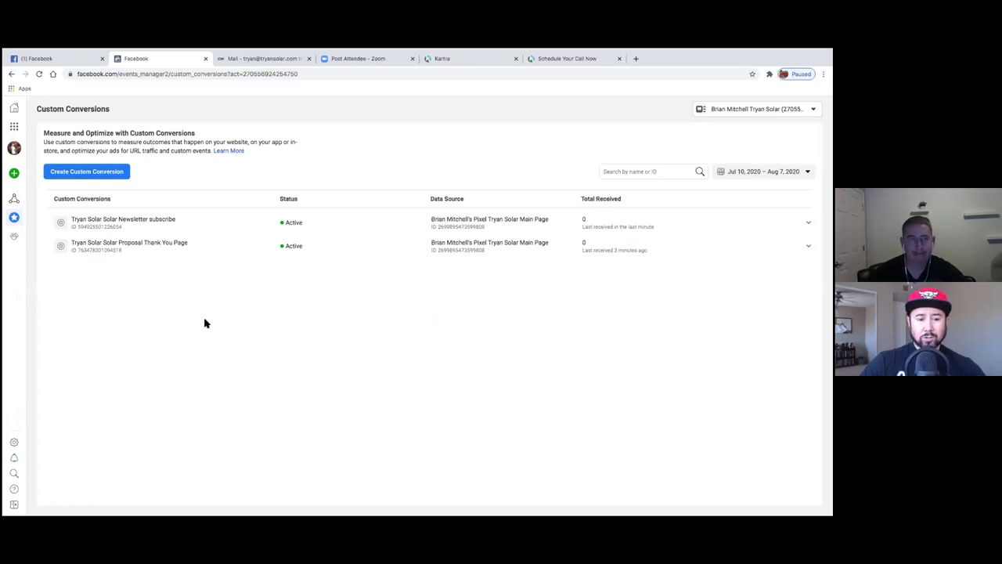
- Leave the custom conversions list and go to the Audiences page through the Business Tools menu
left_click(14, 126)
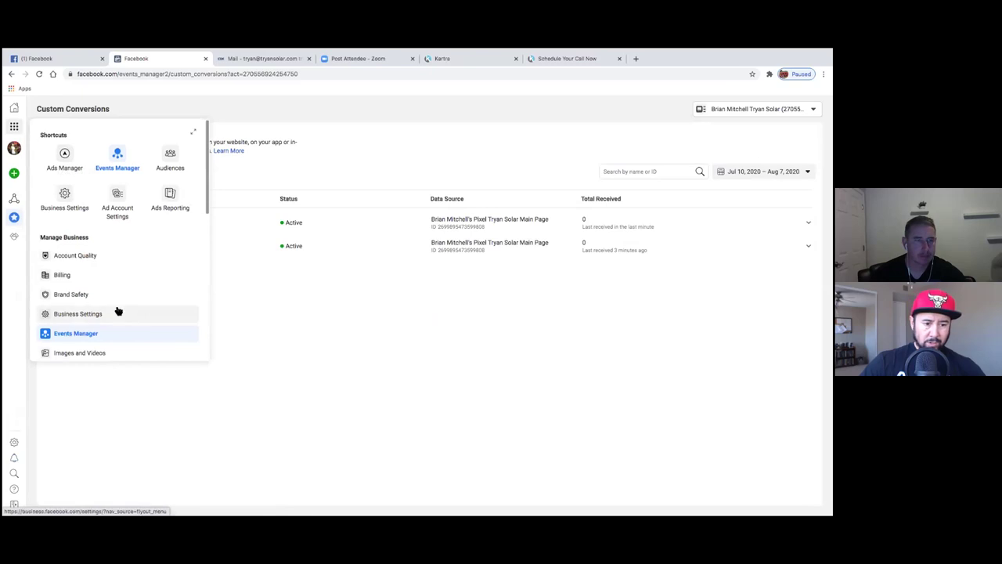
left_click(173, 154)
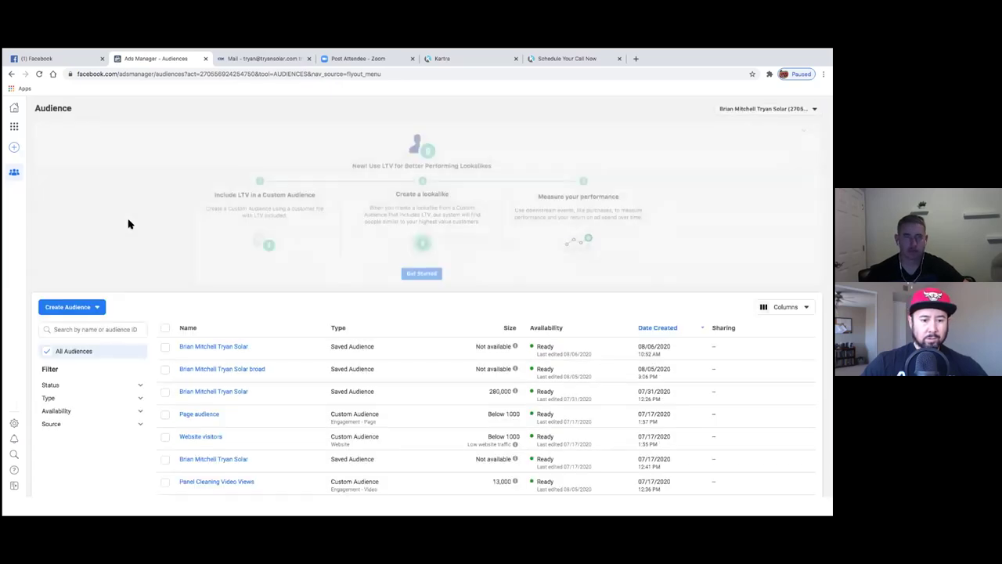
- Choose Create Audience > Custom Audience to show the audience source options
left_click(100, 309)
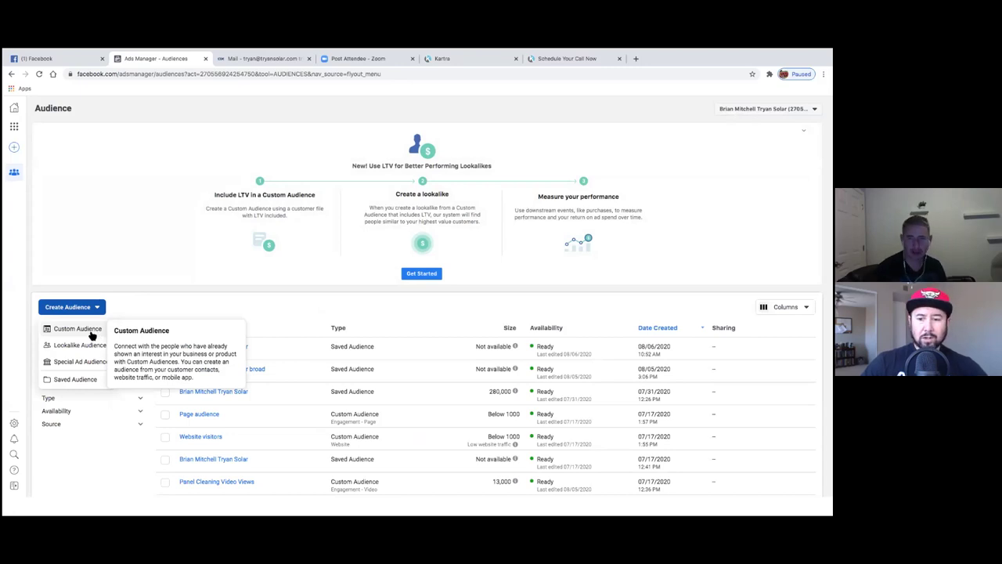
left_click(91, 333)
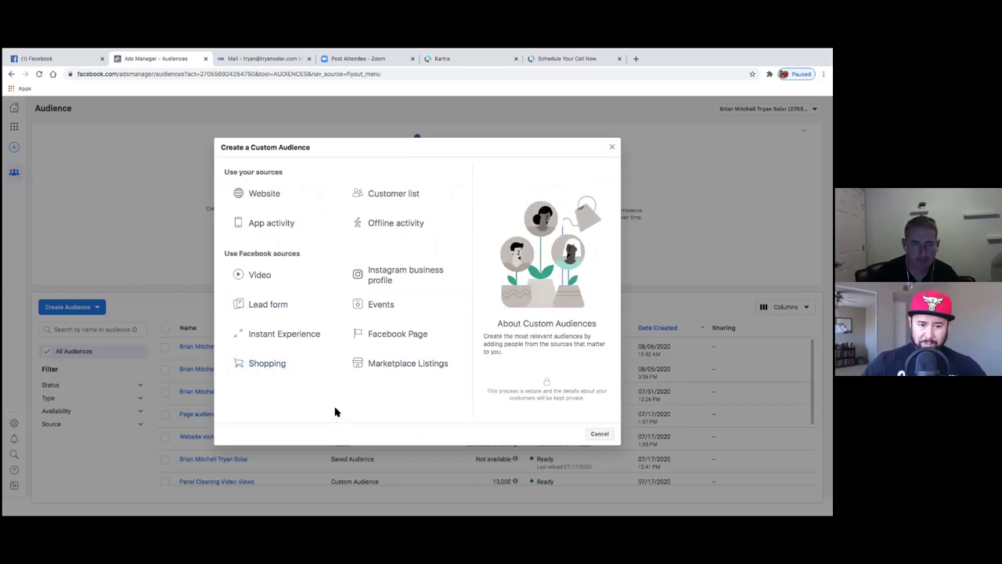
- Pick Website as the source and target 'People who visited specific web pages'
left_click(267, 200)
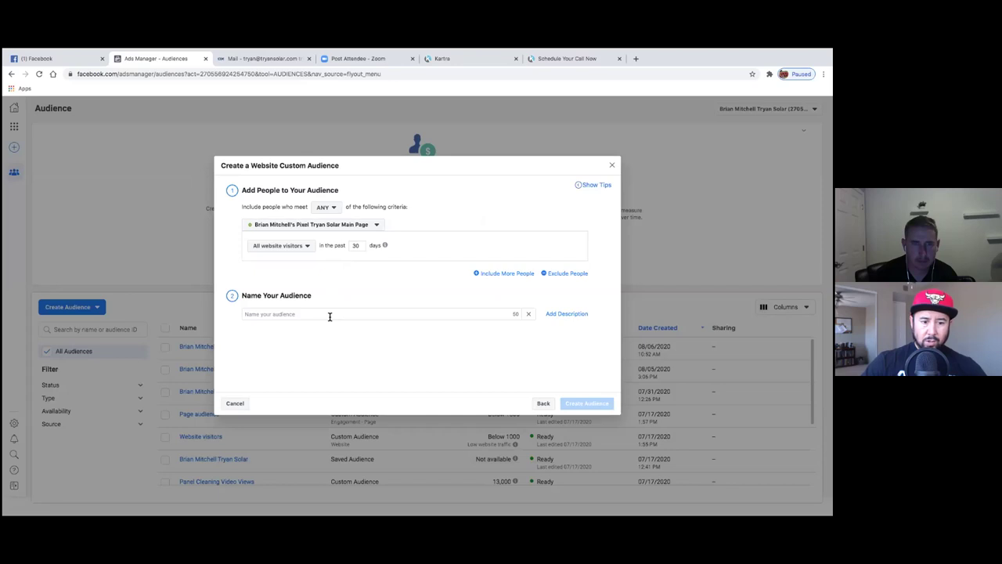
left_click(330, 317)
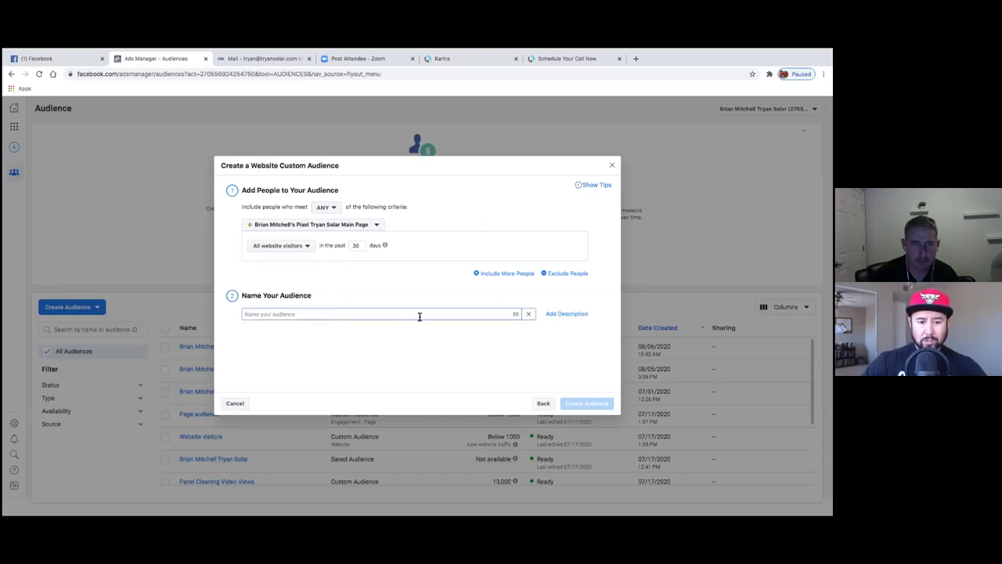
left_click(306, 247)
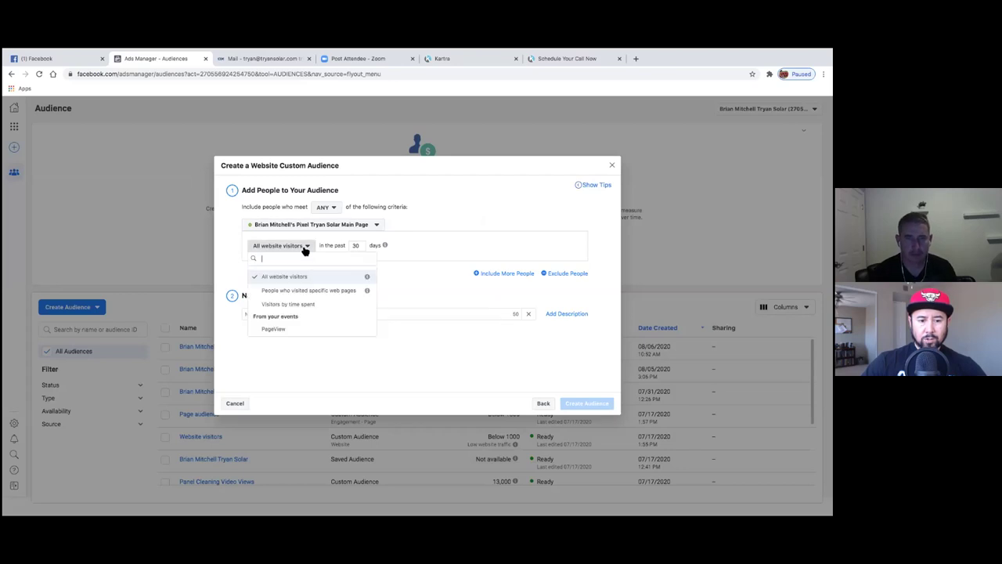
left_click(323, 292)
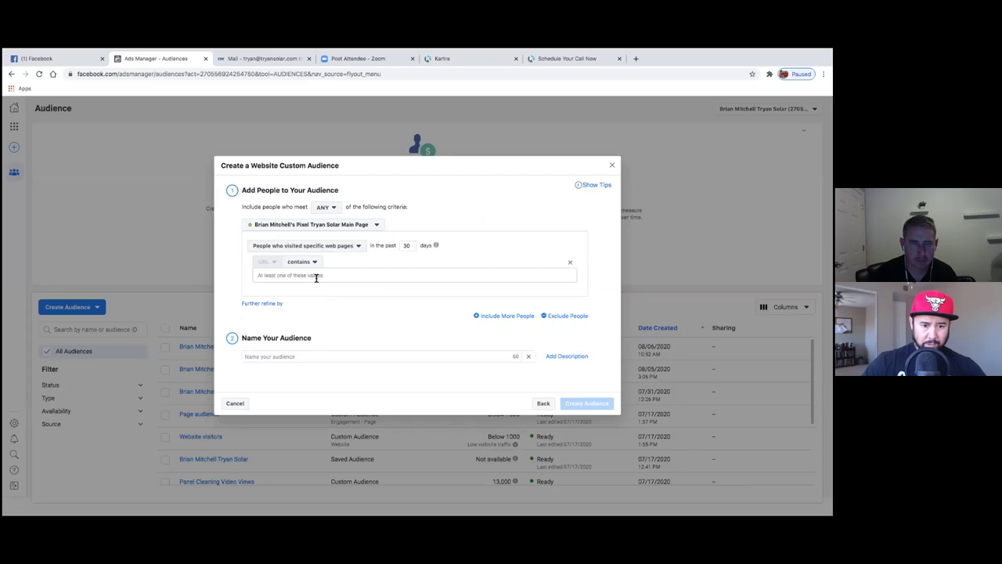
- Copy the thank-you page's full address into the rule's URL contains field
left_click(567, 61)
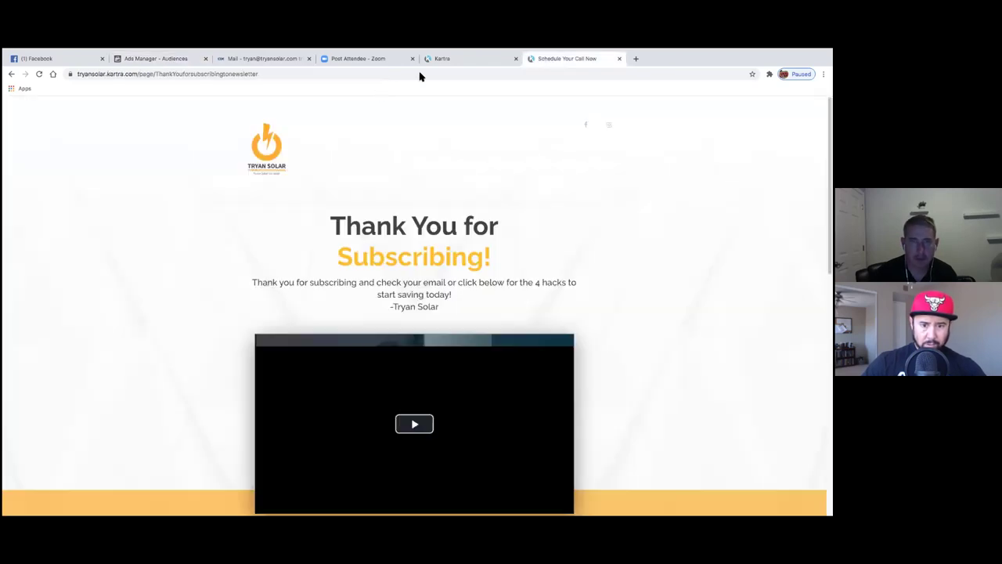
left_click(286, 73)
key("ctrl+c")
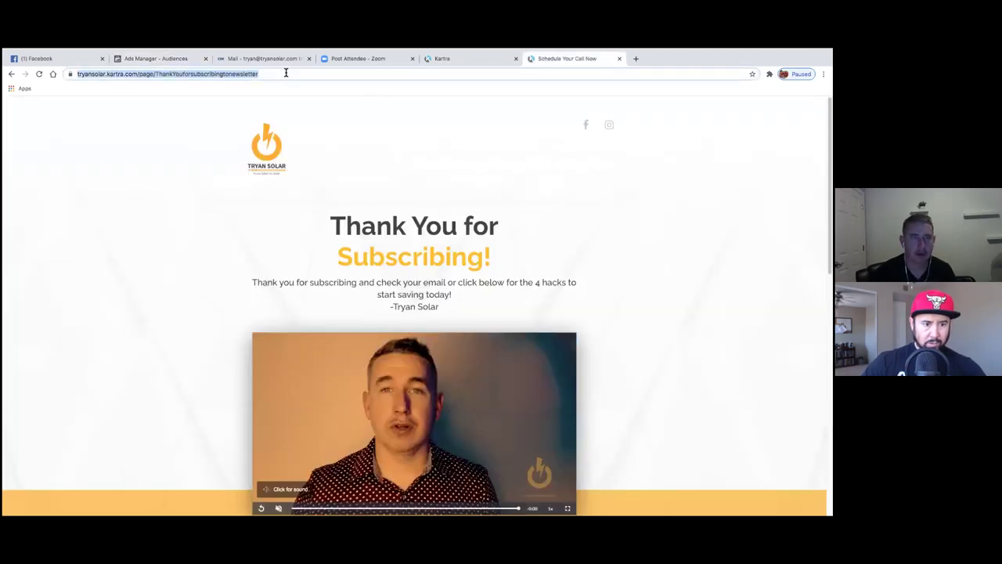
left_click(171, 59)
left_click(325, 274)
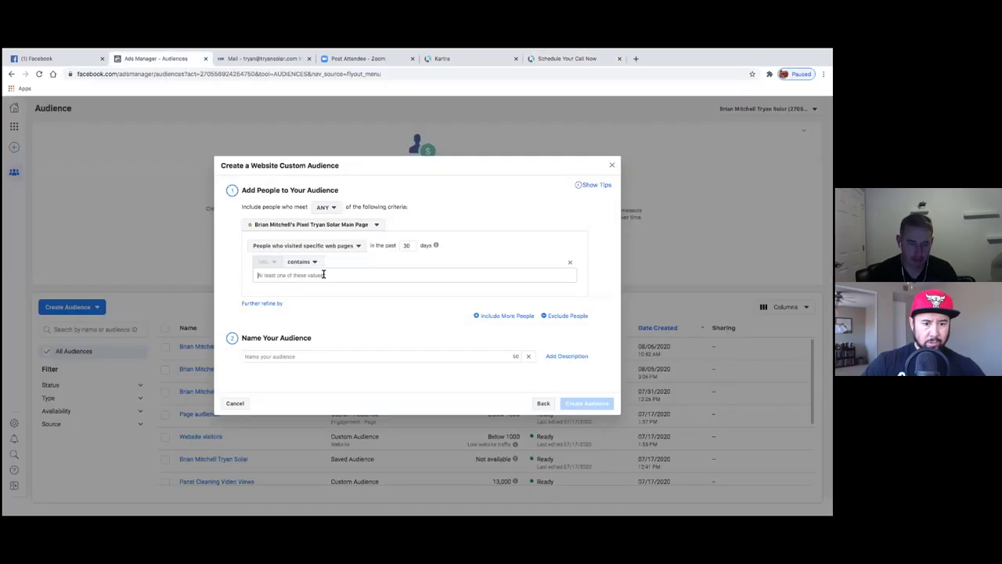
key("ctrl+v")
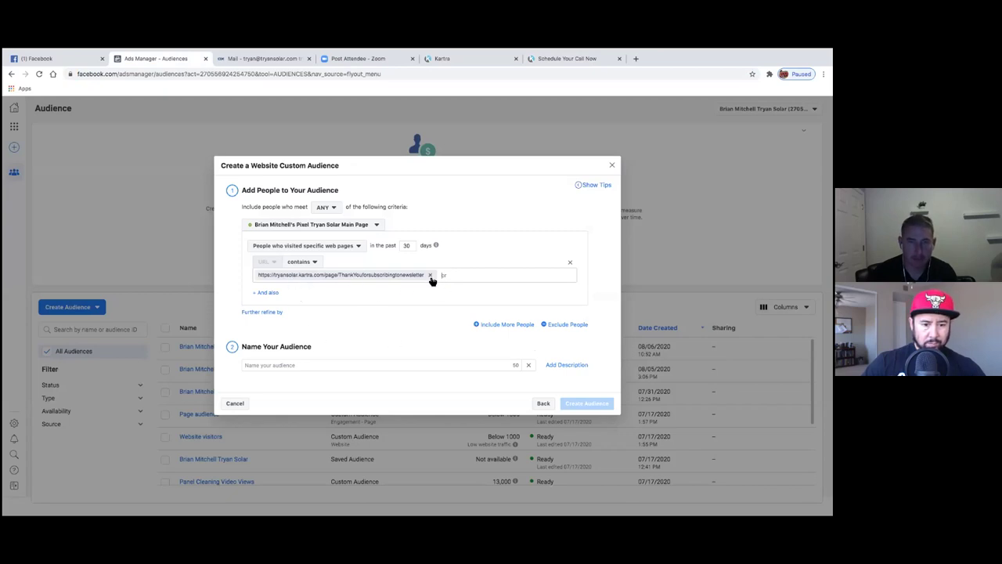
- Replace the rule value with the address without https: tryansolar.kartra.com/page/ThankYouforsubscribingtonewsletter
left_click(573, 63)
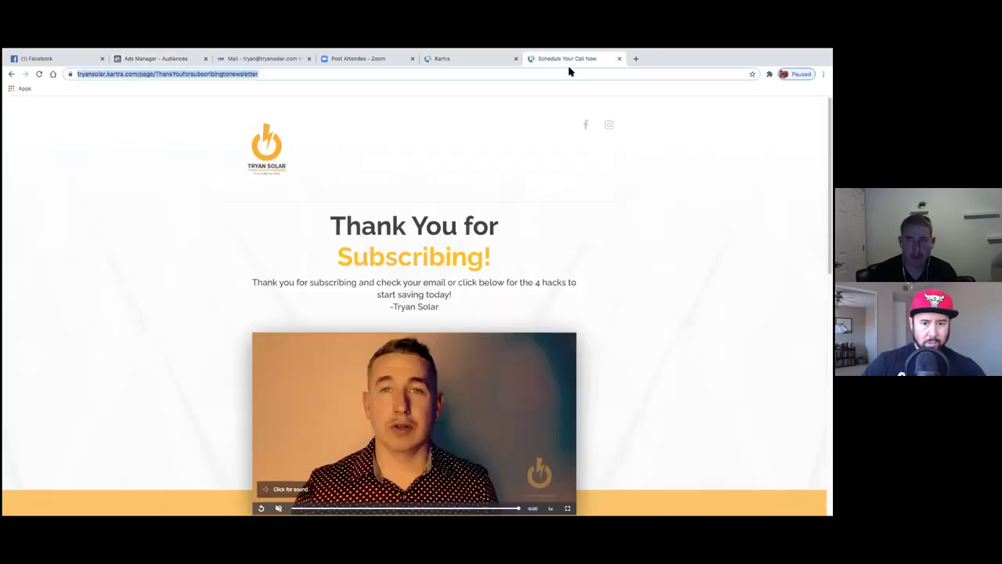
left_click_drag(285, 74, 112, 77)
key("ctrl+c")
key("Left")
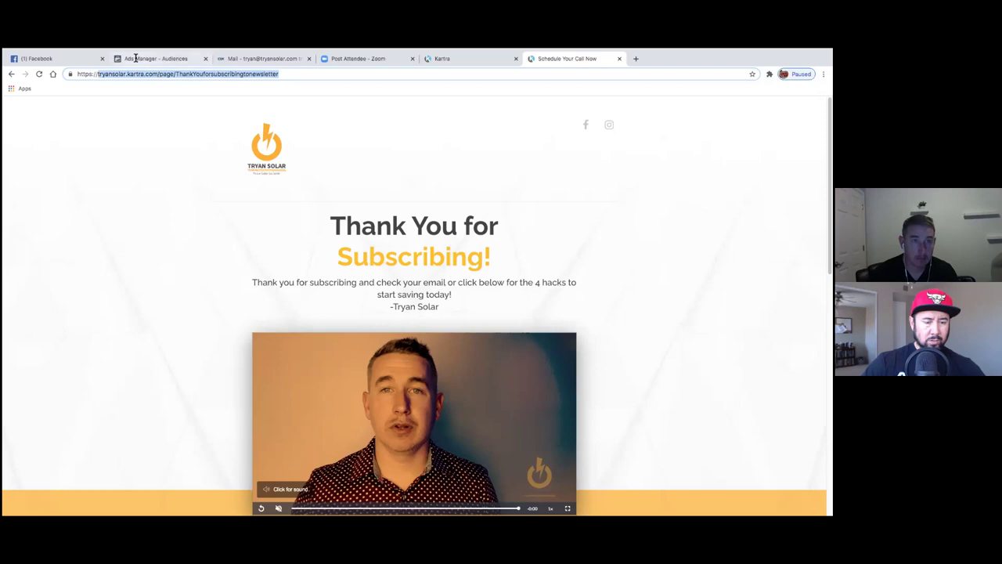
left_click(139, 59)
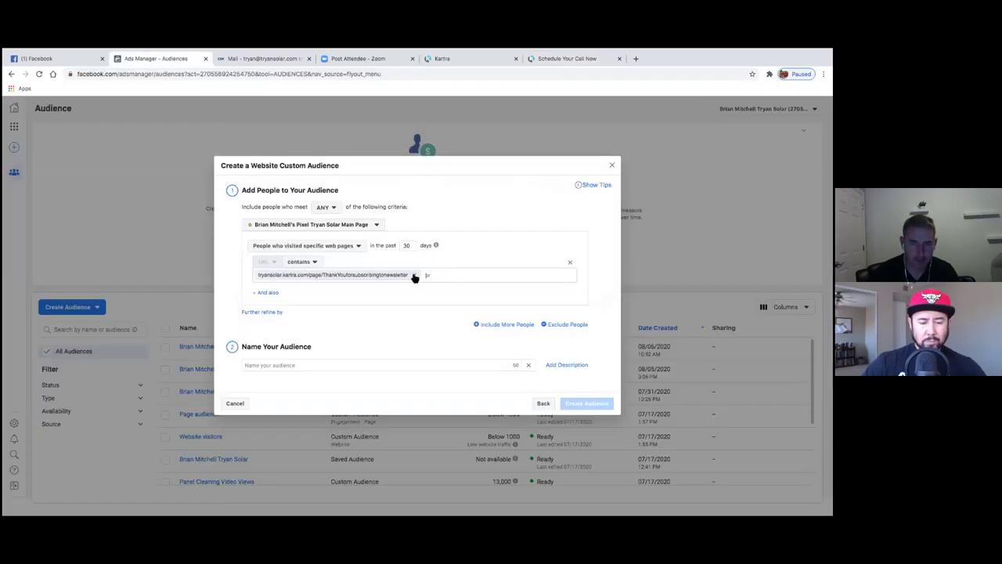
left_click(415, 275)
key("ctrl+v")
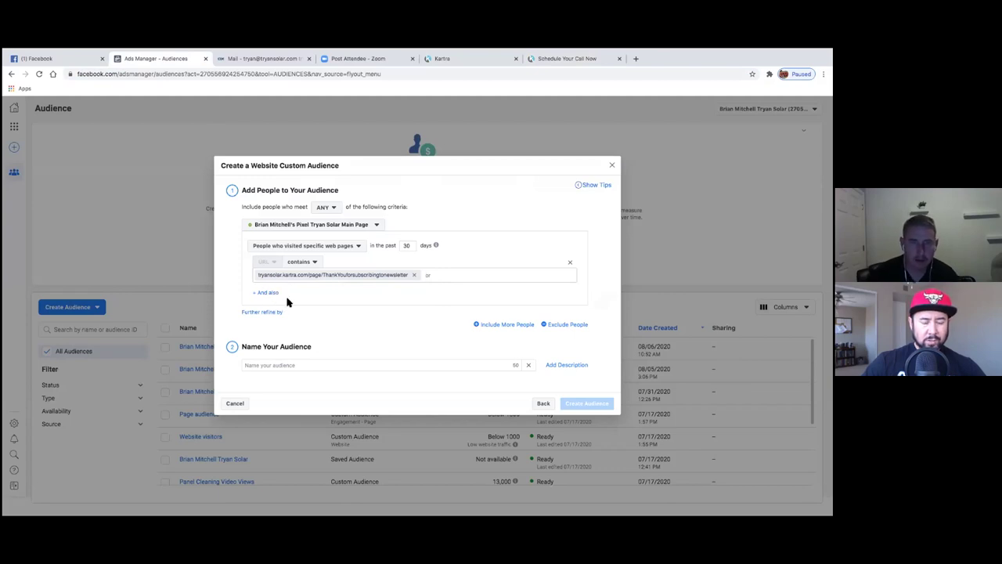
left_click(329, 365)
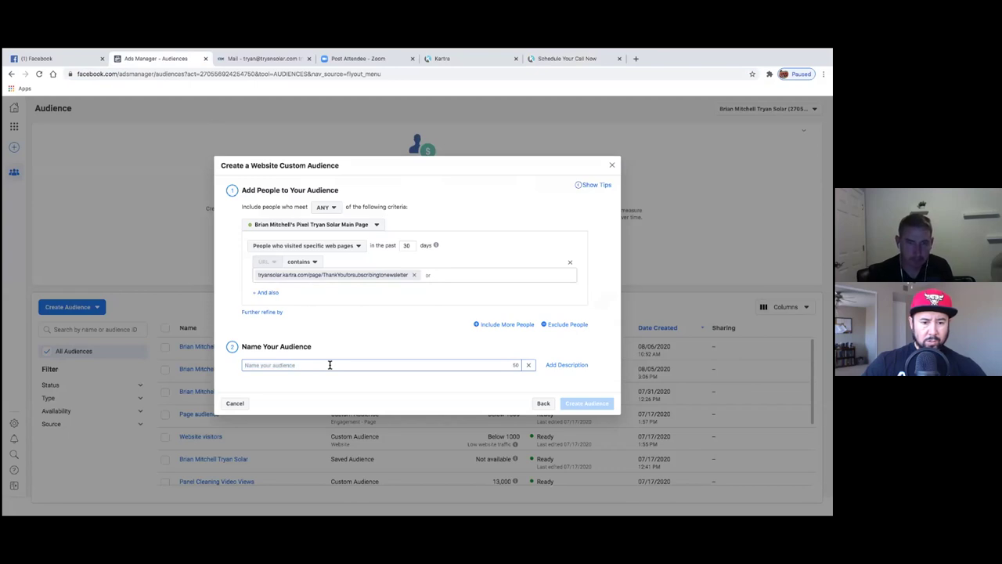
- Name the audience 'Tryan Solar Thank You For Subscribing Newsletter', create it, and close the confirmation
type("T")
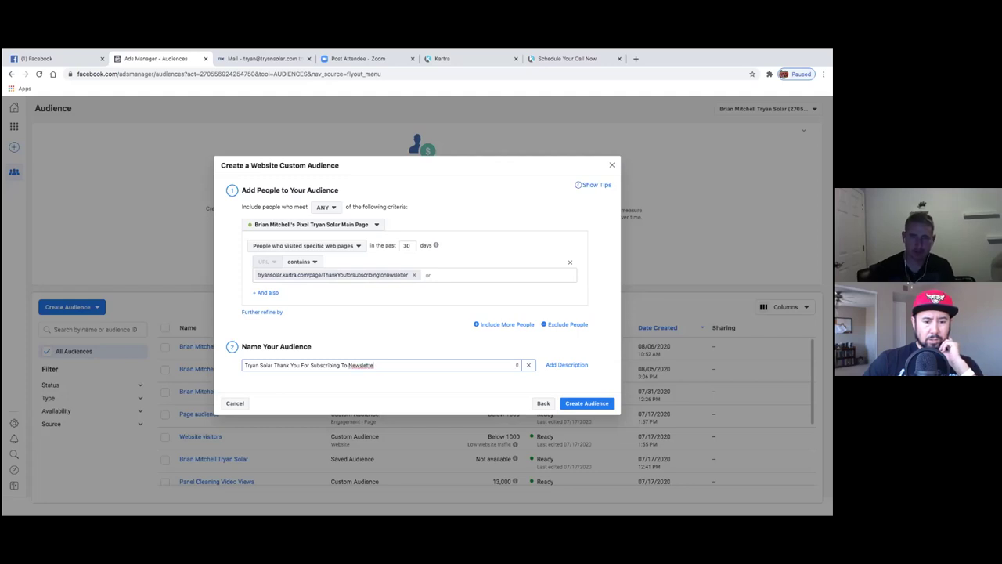
key("BackSpace")
key("BackSpace")
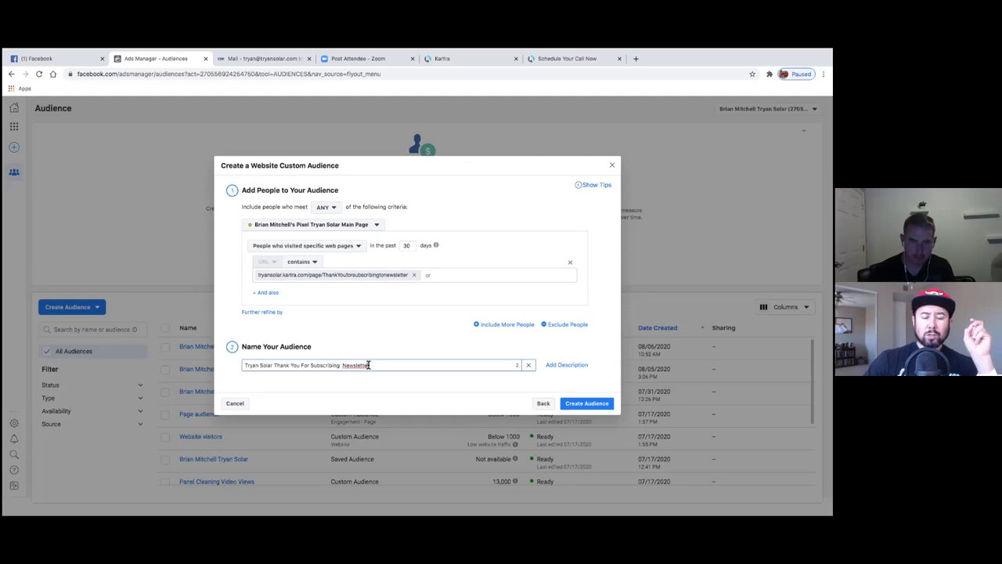
type("r")
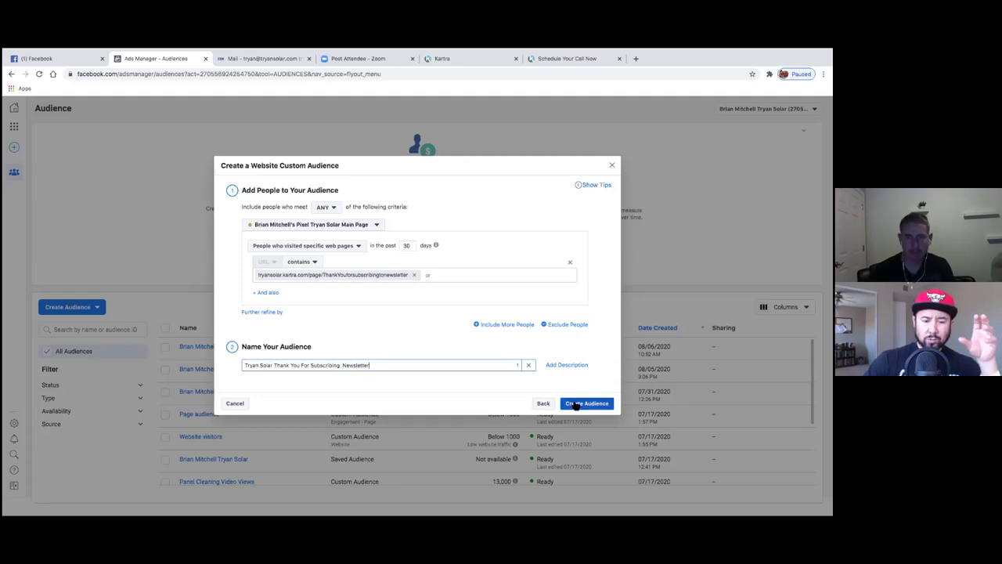
left_click(575, 404)
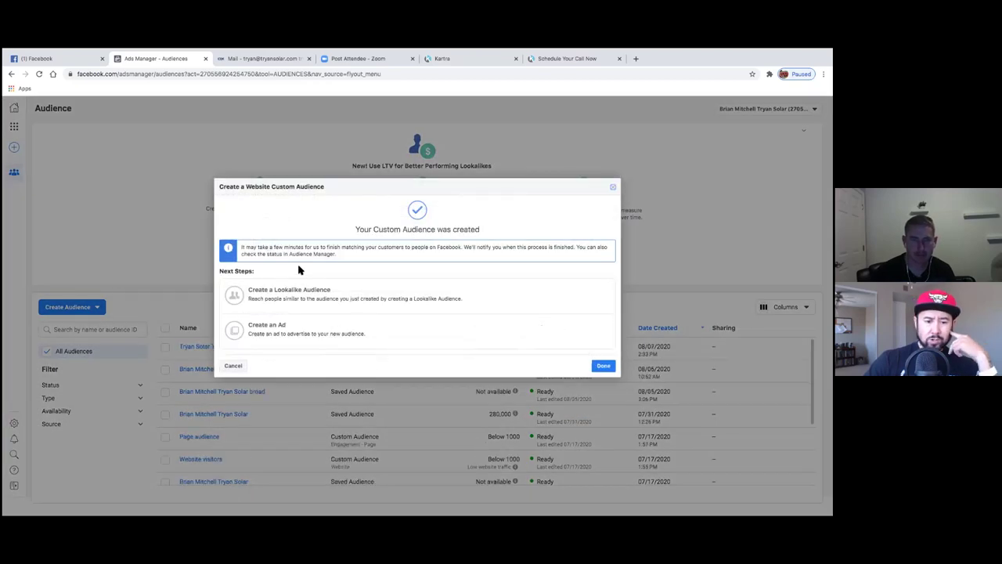
left_click(604, 366)
- Begin another Website custom audience for 'People who visited specific web pages', then go to Kartra's Pages list
left_click(97, 307)
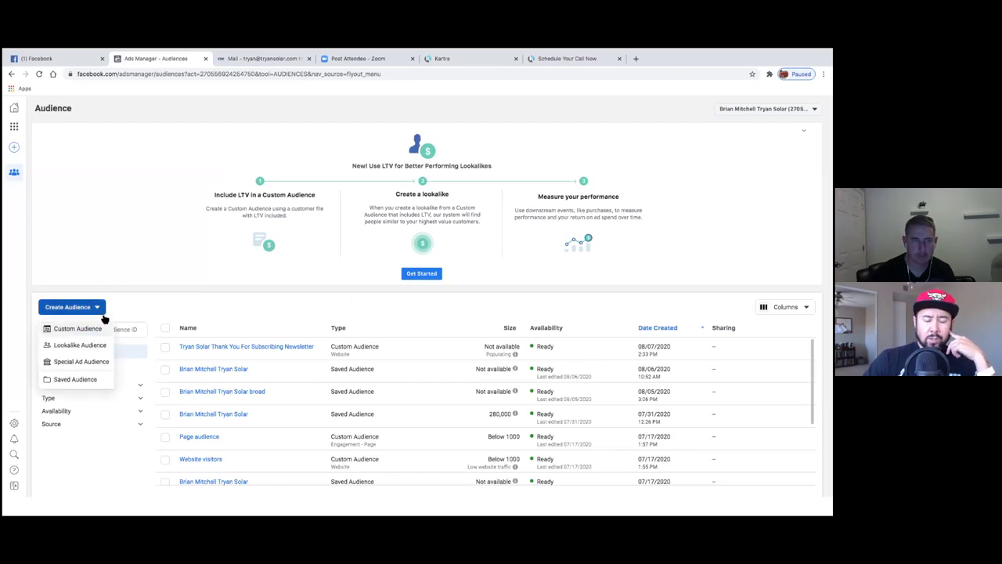
left_click(100, 331)
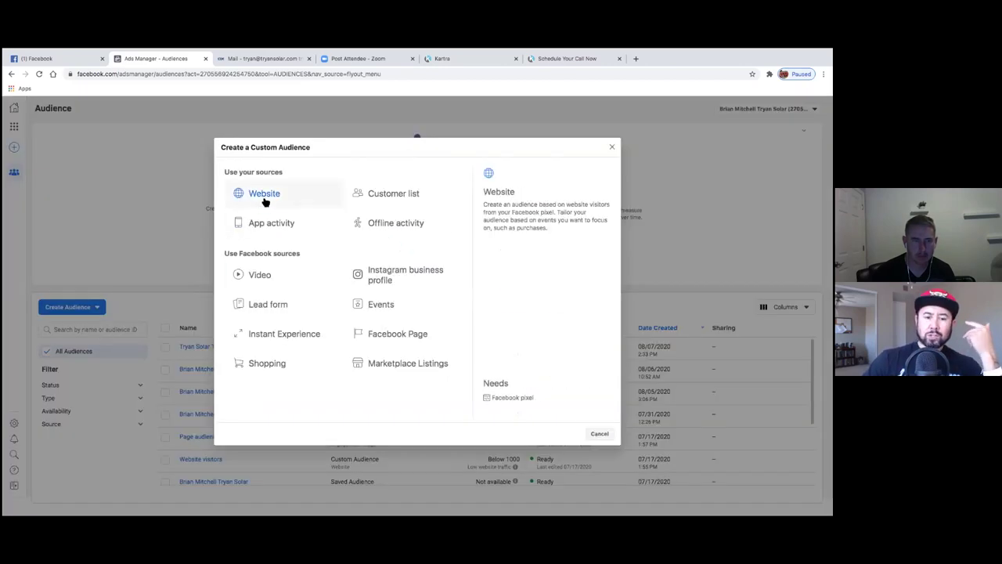
left_click(264, 197)
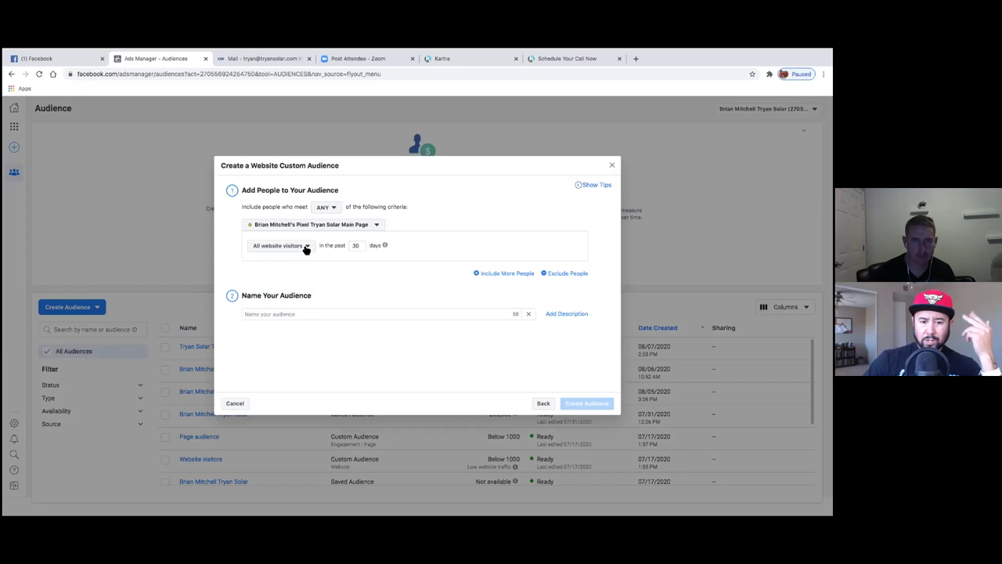
left_click(306, 247)
left_click(306, 248)
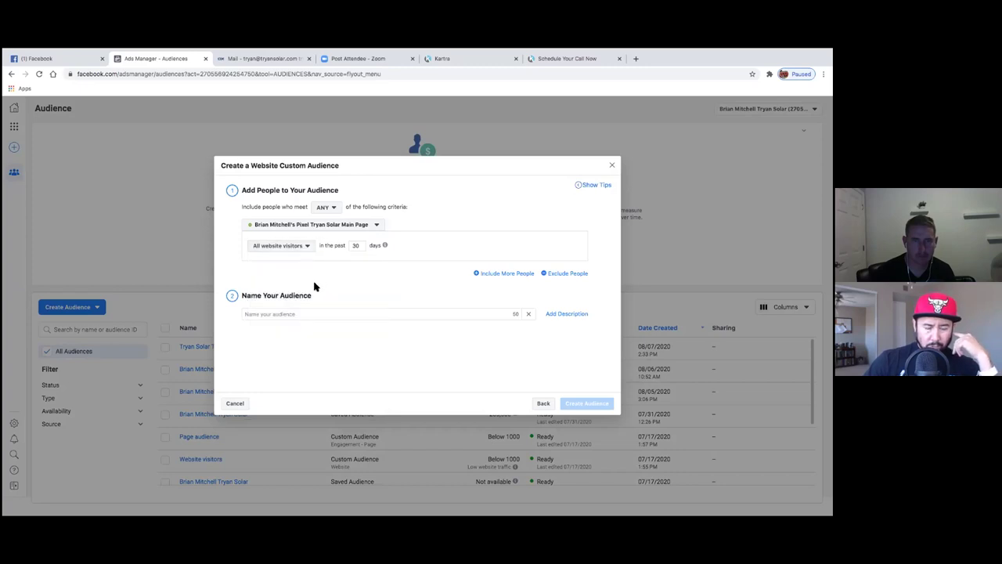
left_click(305, 250)
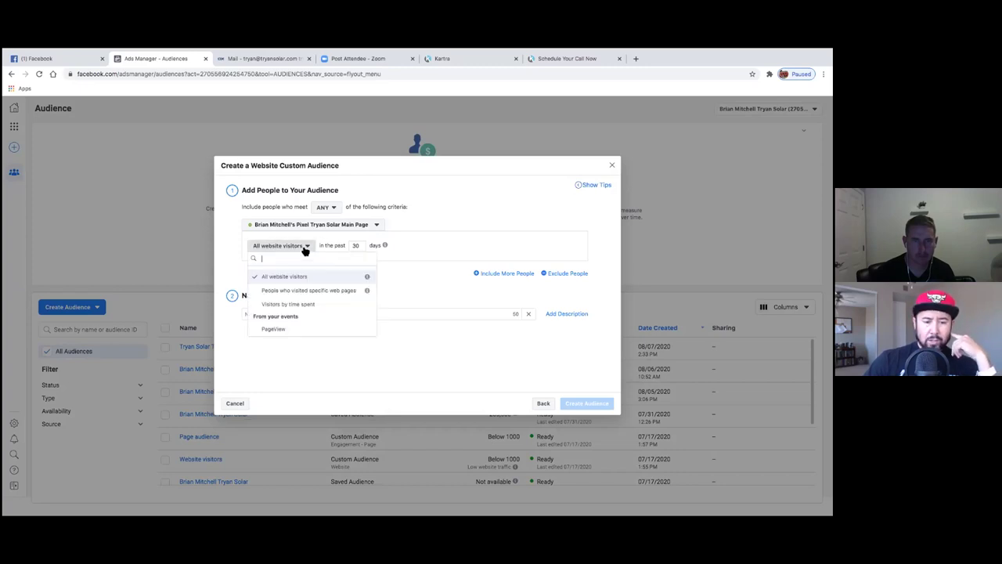
left_click(313, 289)
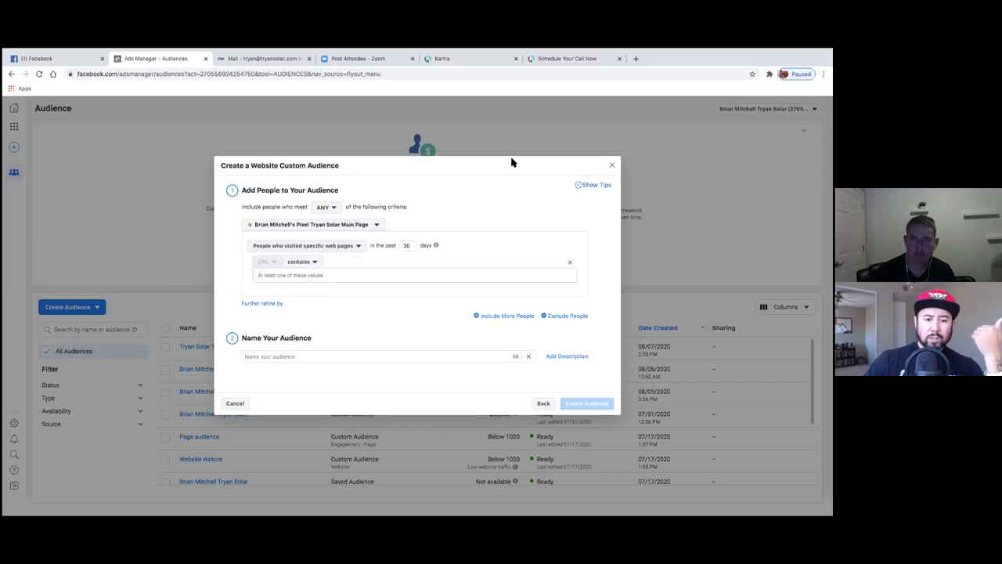
left_click(485, 62)
left_click(569, 130)
- Exit the Kartra page editor and get back to the Pages dashboard
left_click(794, 115)
left_click(771, 209)
left_click(497, 130)
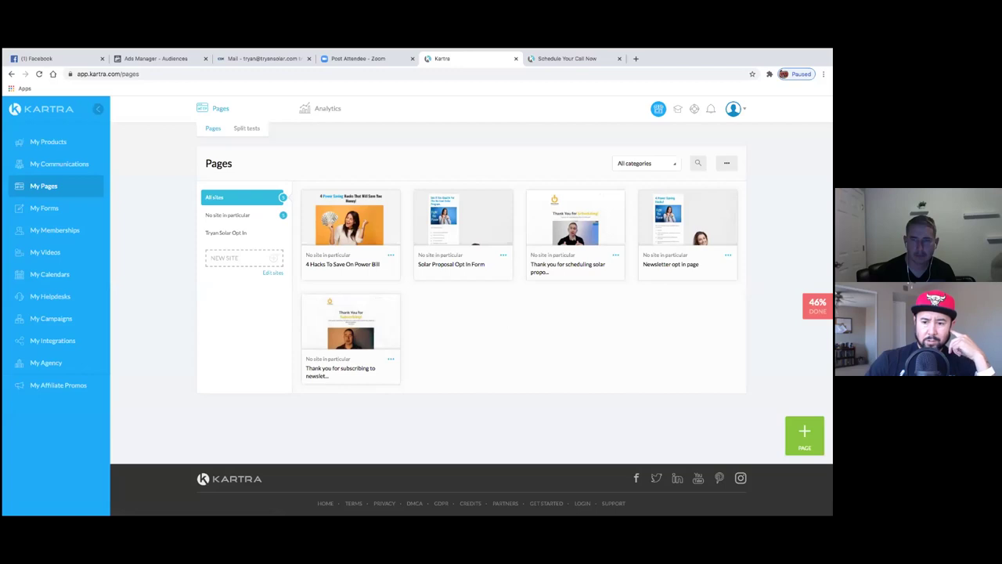
left_click(617, 257)
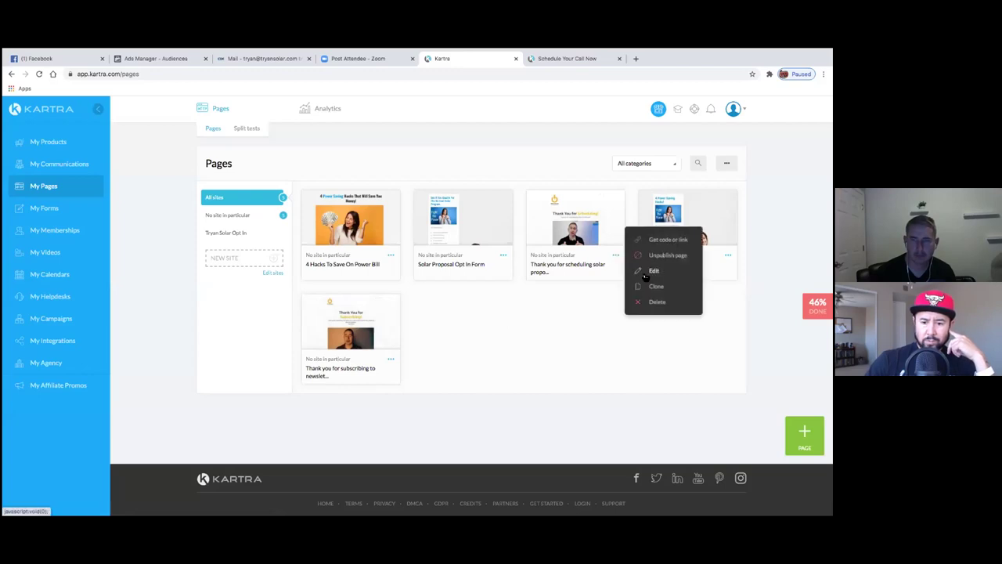
left_click(647, 273)
left_click(563, 105)
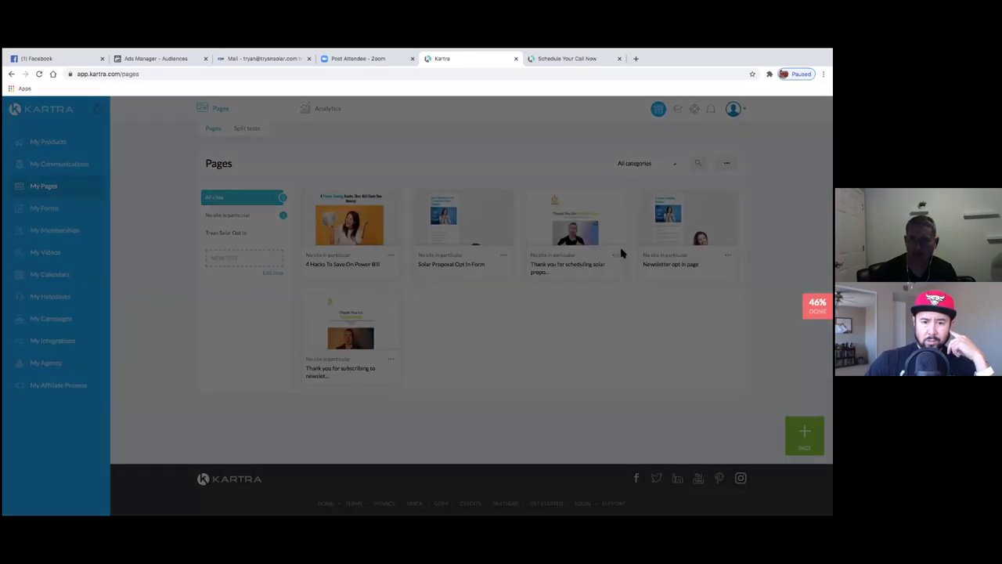
- Bring up the solar proposal thank-you page's public link and select it to copy
left_click(618, 258)
left_click(665, 240)
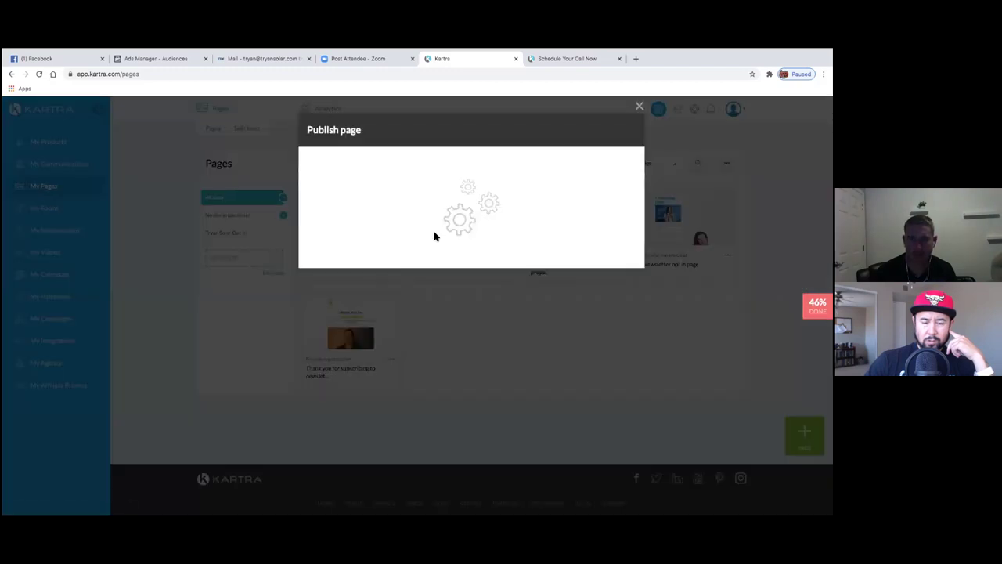
left_click(425, 228)
left_click_drag(503, 327, 336, 329)
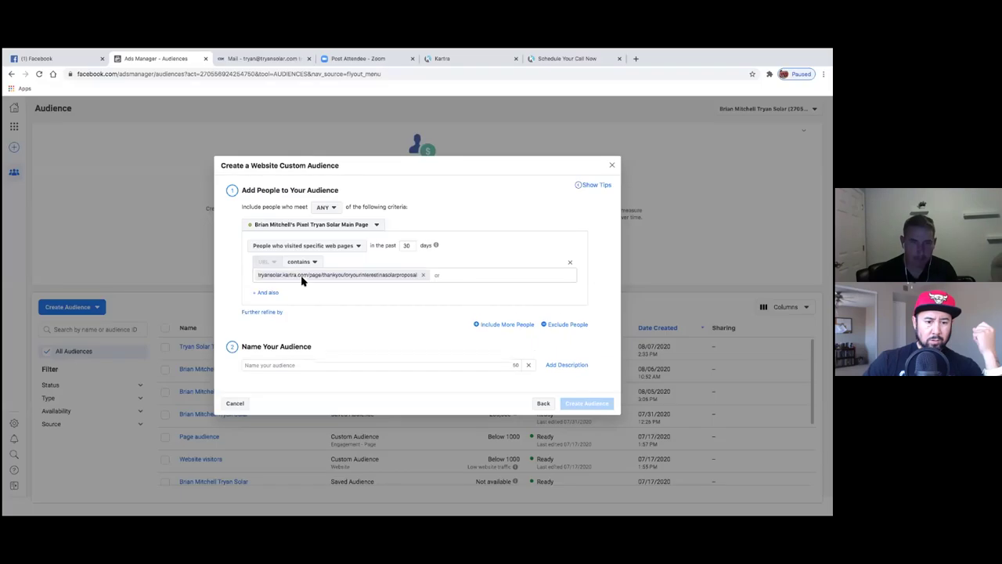
- Name the audience 'Tryan Solar Thank You For Your Interested Proposal', create it, and close the confirmation
left_click(378, 365)
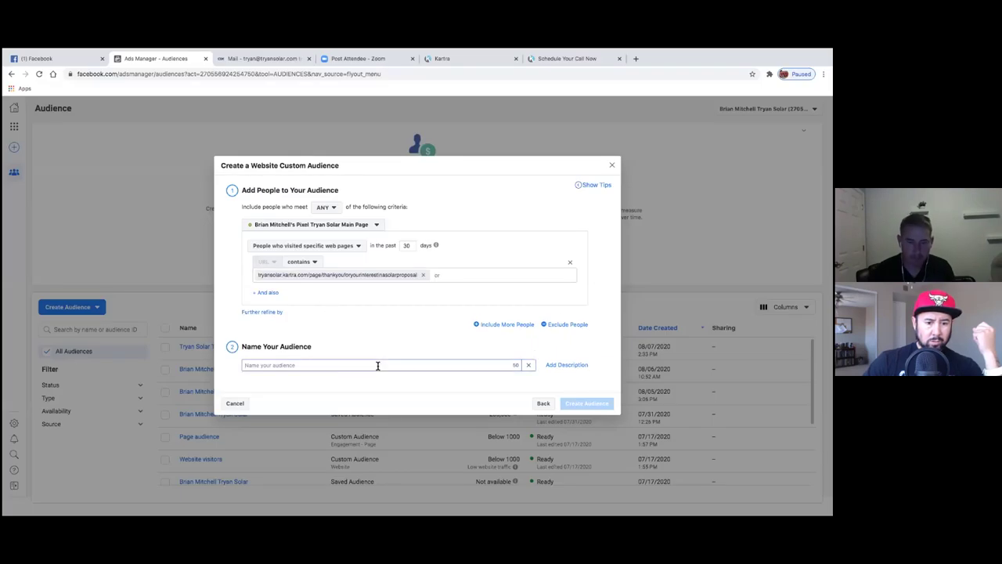
type("Thank You Fo")
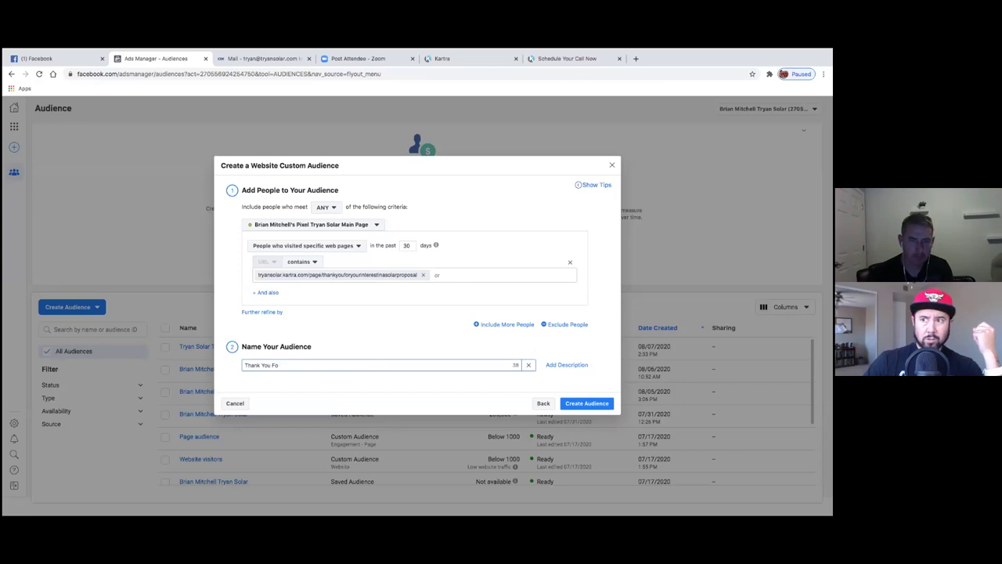
key("BackSpace")
key("BackSpace")
key("BackSpace")
key("BackSpace")
type("Tryan Solar Than")
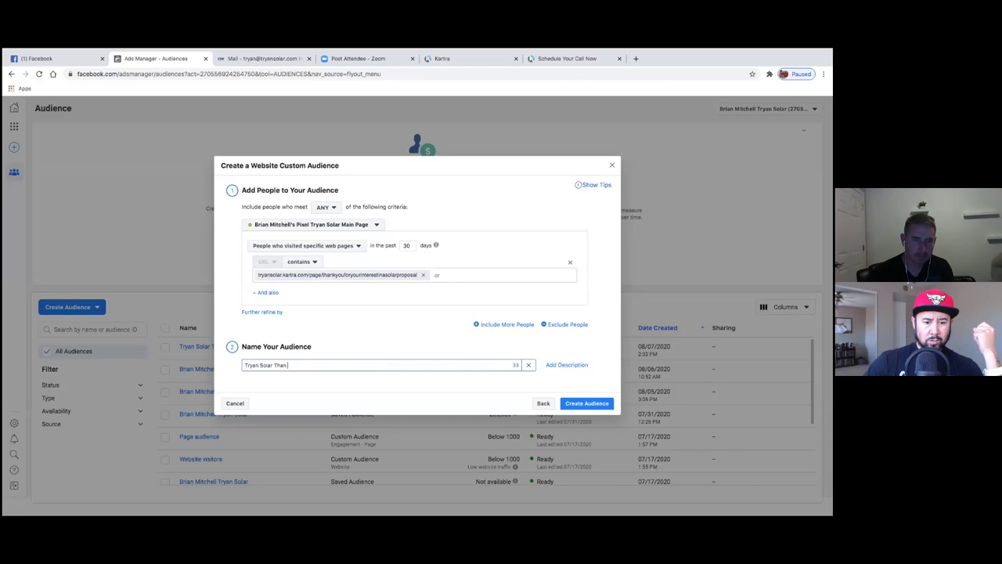
type("You For Your Interested Proposal")
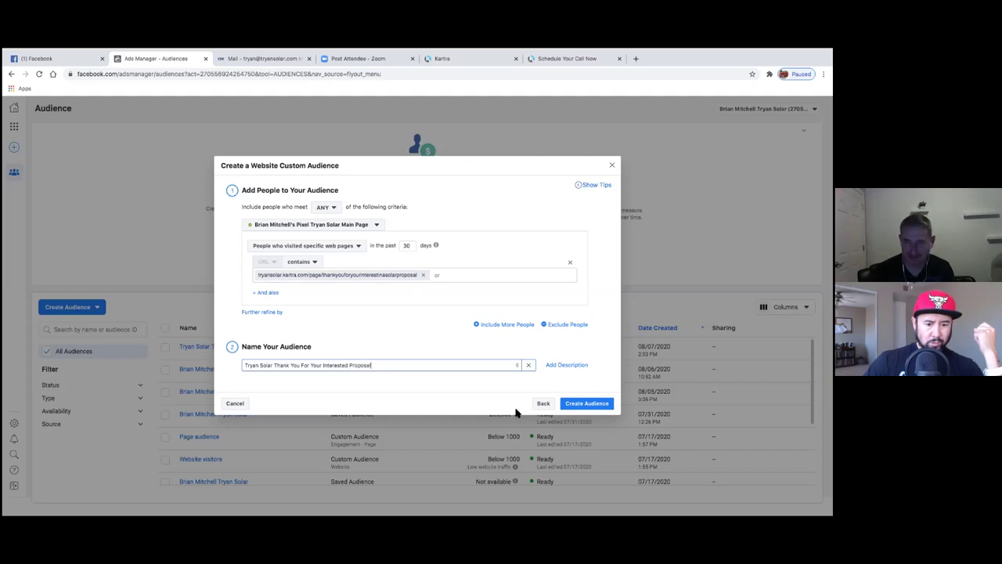
left_click(588, 404)
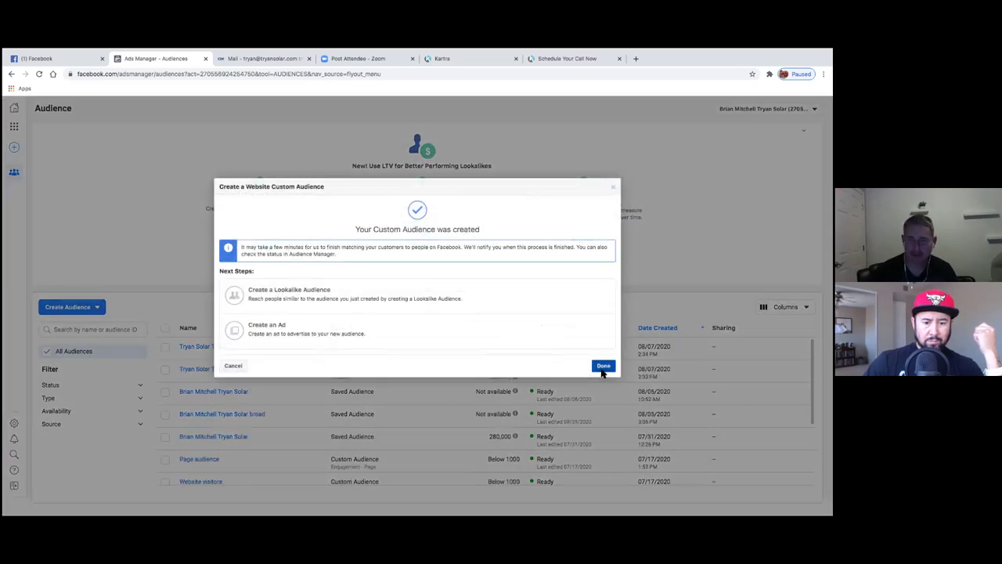
left_click(602, 368)
- Start a third Website custom audience, then go back to the Kartra pages tab
left_click(98, 308)
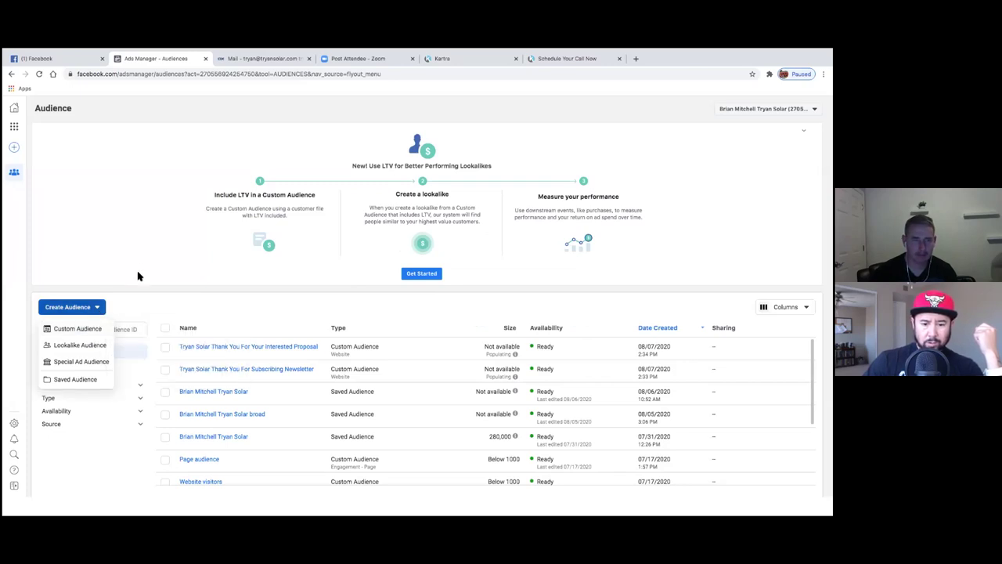
scroll(371, 439, "down", 3)
scroll(347, 420, "up", 3)
left_click(79, 333)
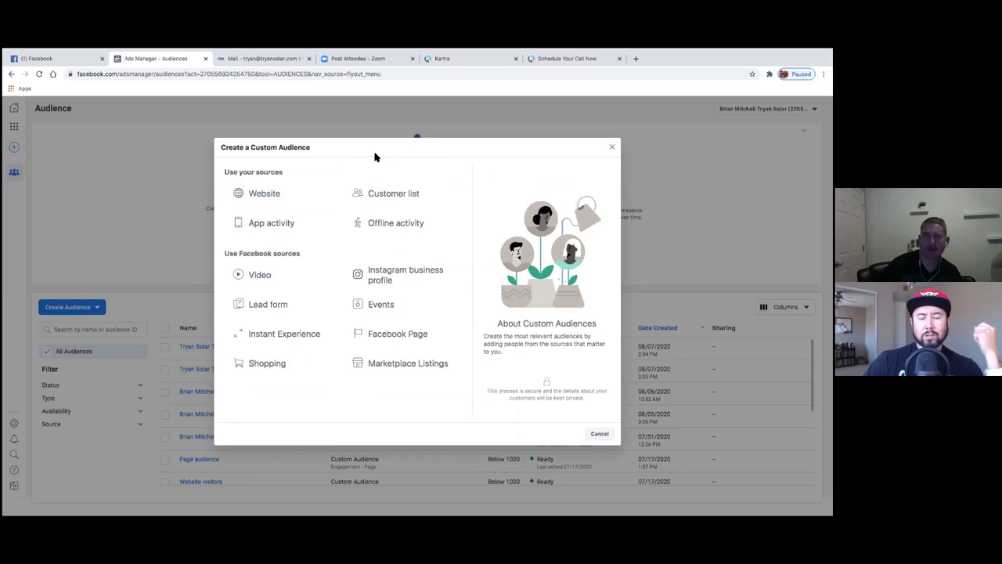
left_click(285, 194)
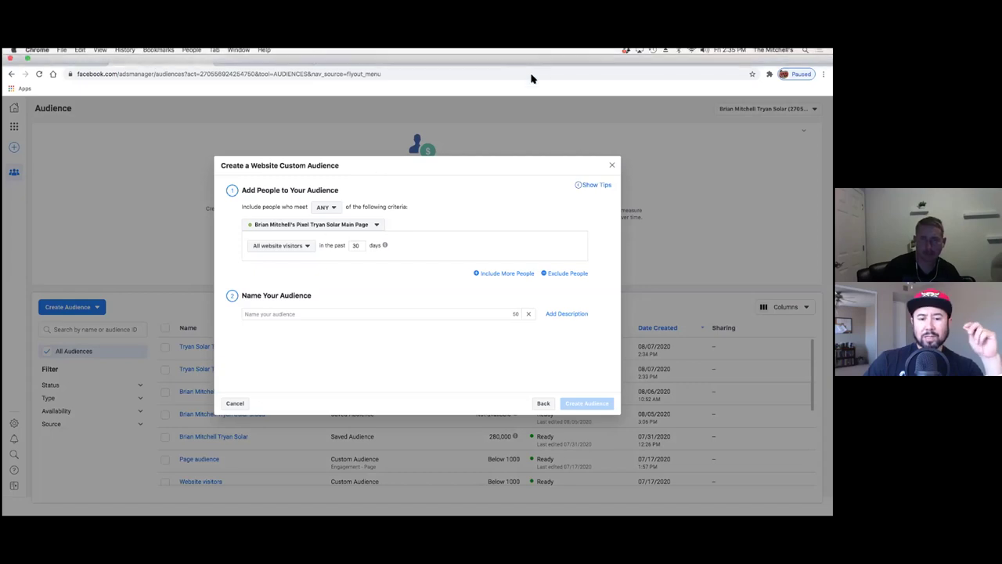
left_click(556, 80)
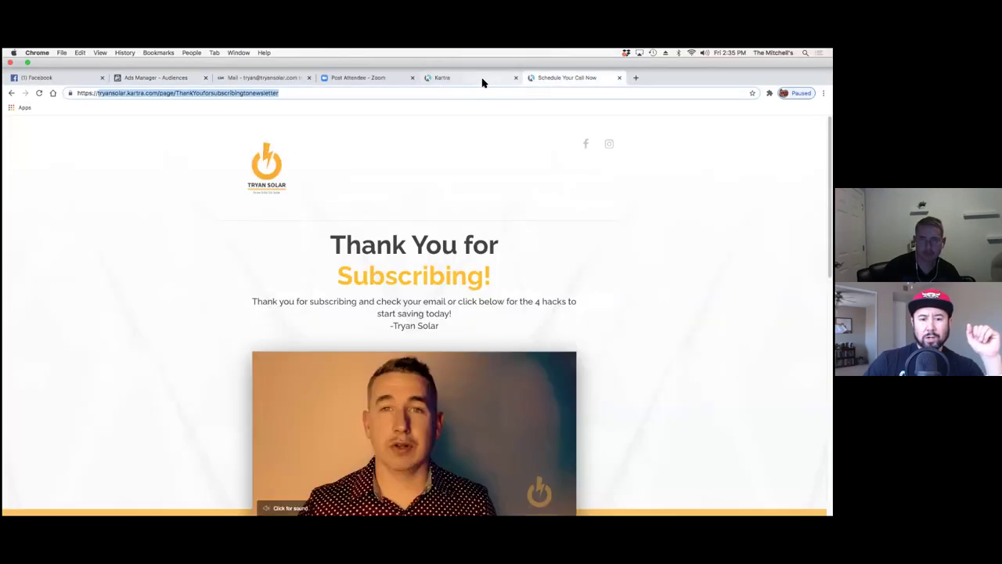
left_click(482, 81)
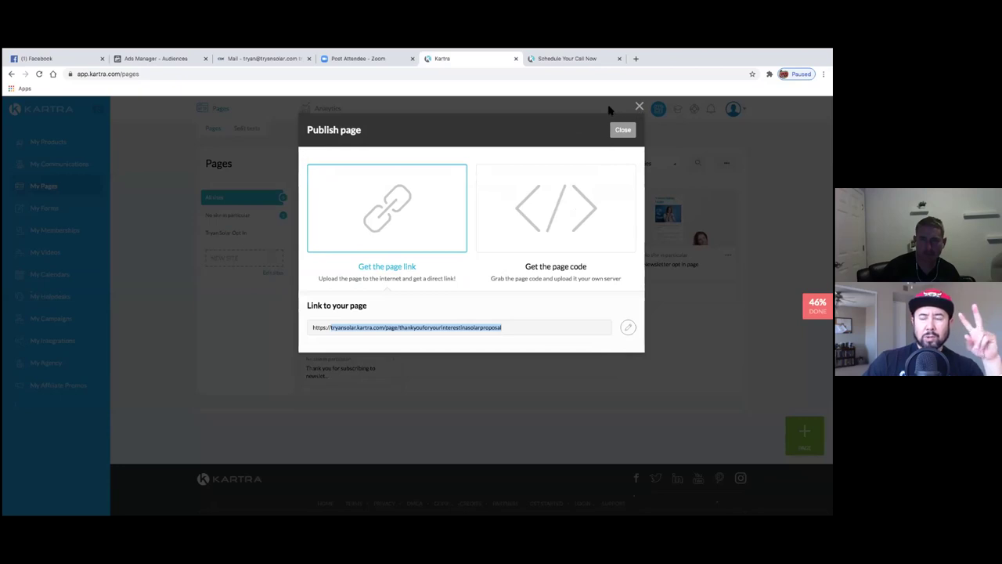
- Close the link dialog and extra tab, then copy the 4 Hacks To Save On Power Bill page link
left_click(623, 130)
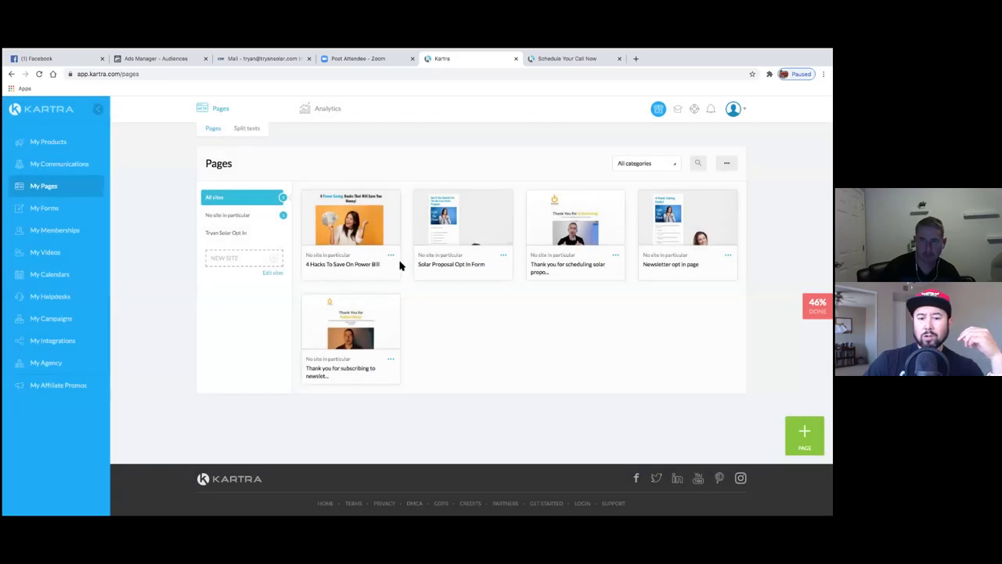
left_click(620, 59)
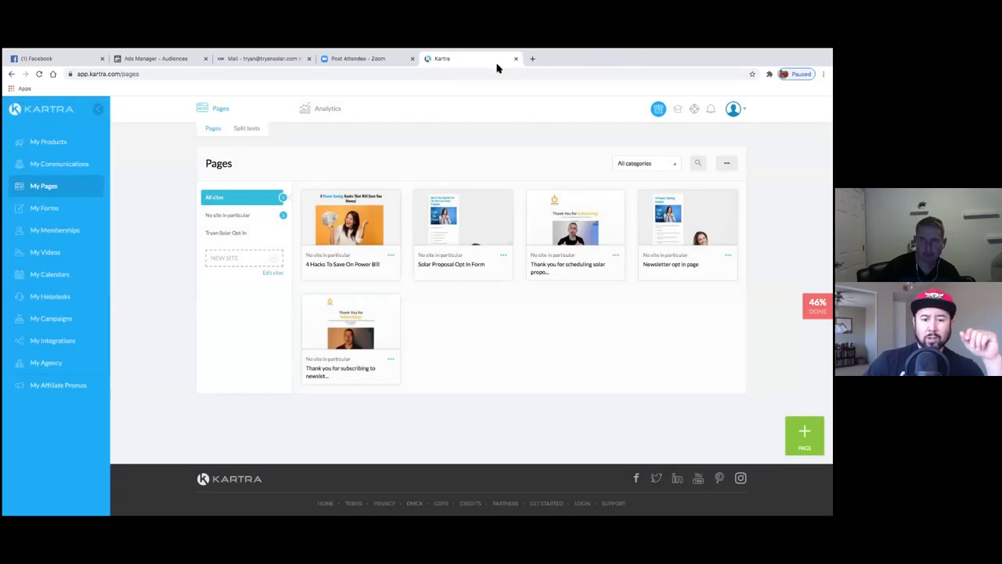
left_click(391, 256)
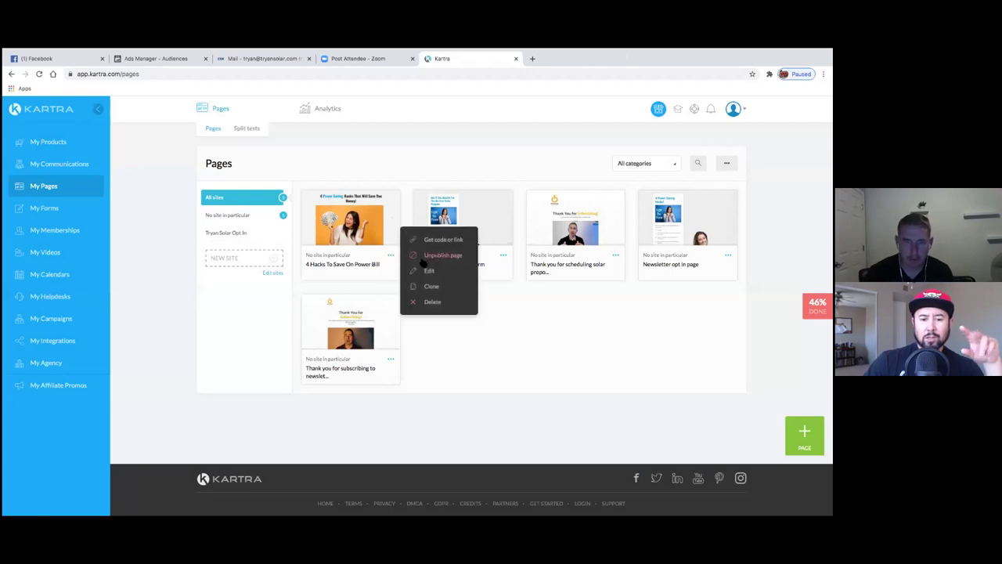
left_click(429, 243)
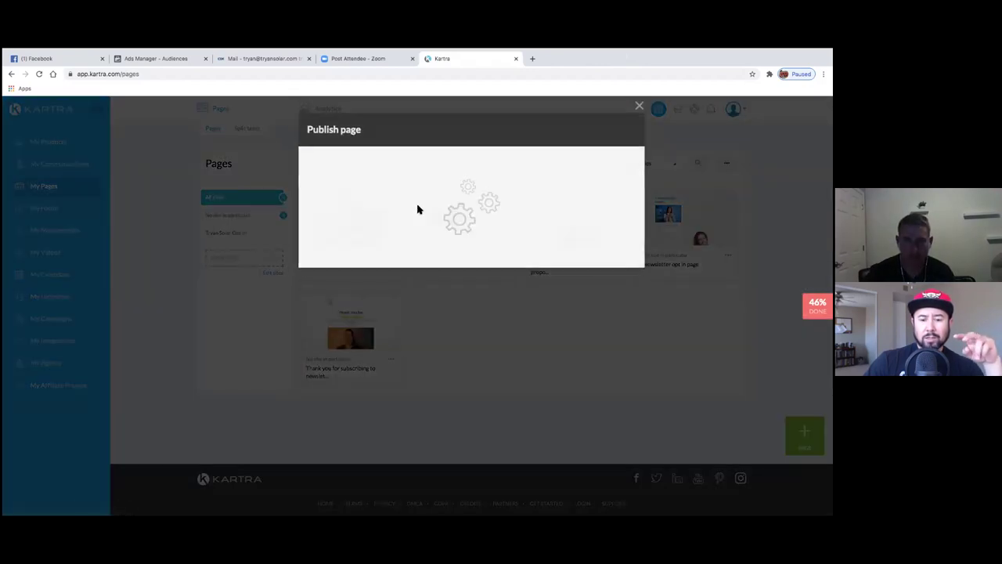
left_click(422, 214)
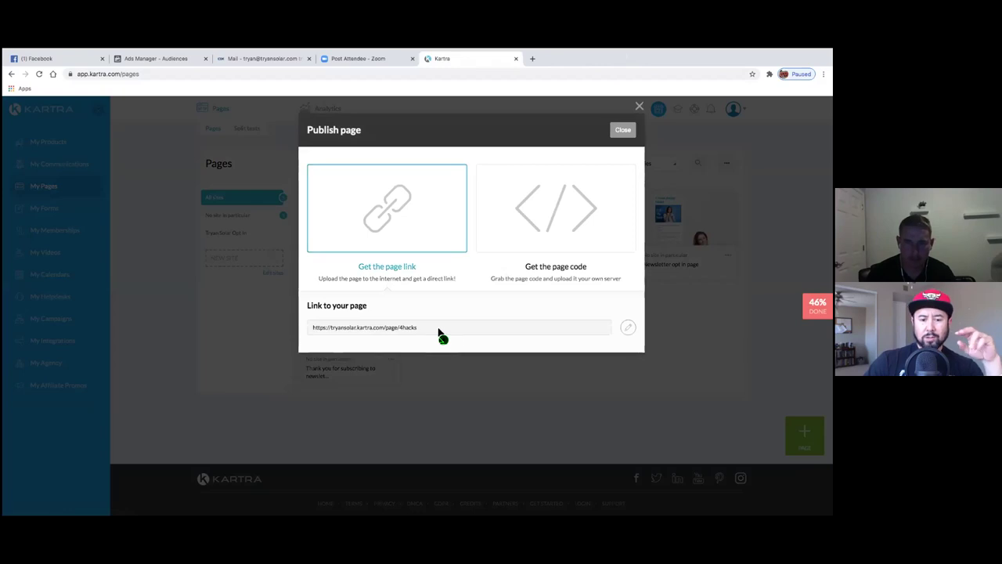
left_click_drag(441, 333, 292, 317)
key("ctrl+c")
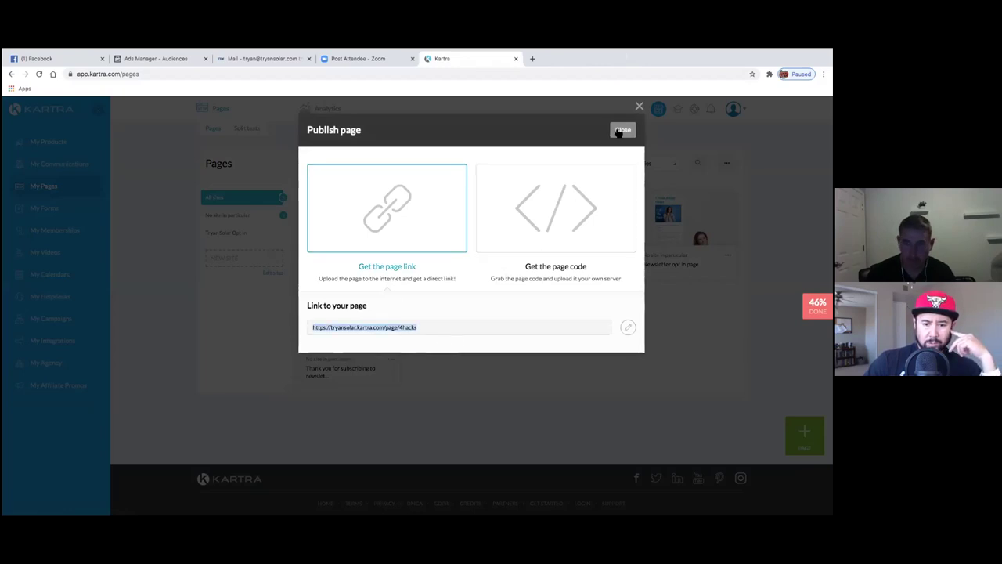
- Load tryansolar.kartra.com/page/4hacks in a new browser tab
left_click(622, 130)
left_click(533, 59)
key("ctrl+v")
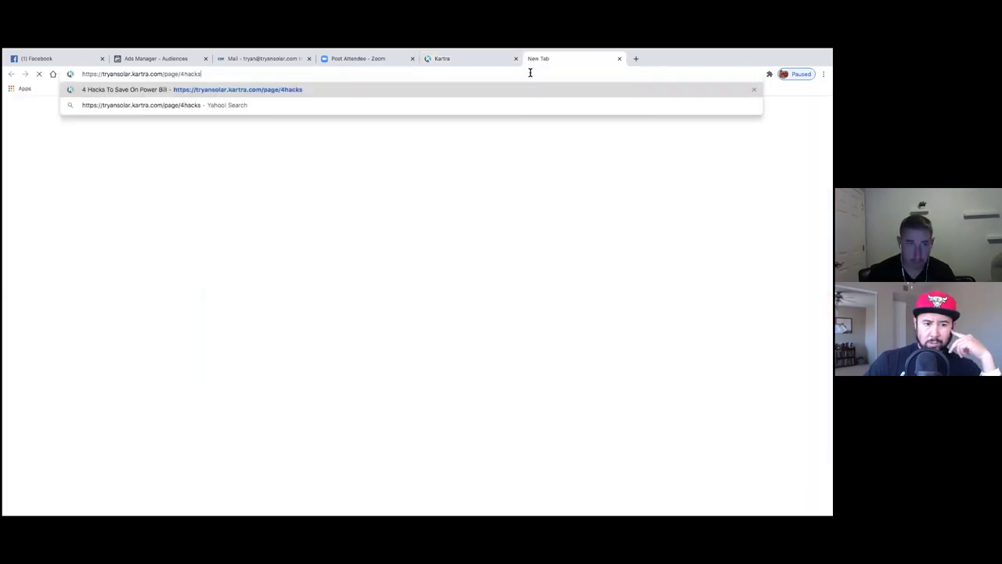
key("Return")
left_click(475, 62)
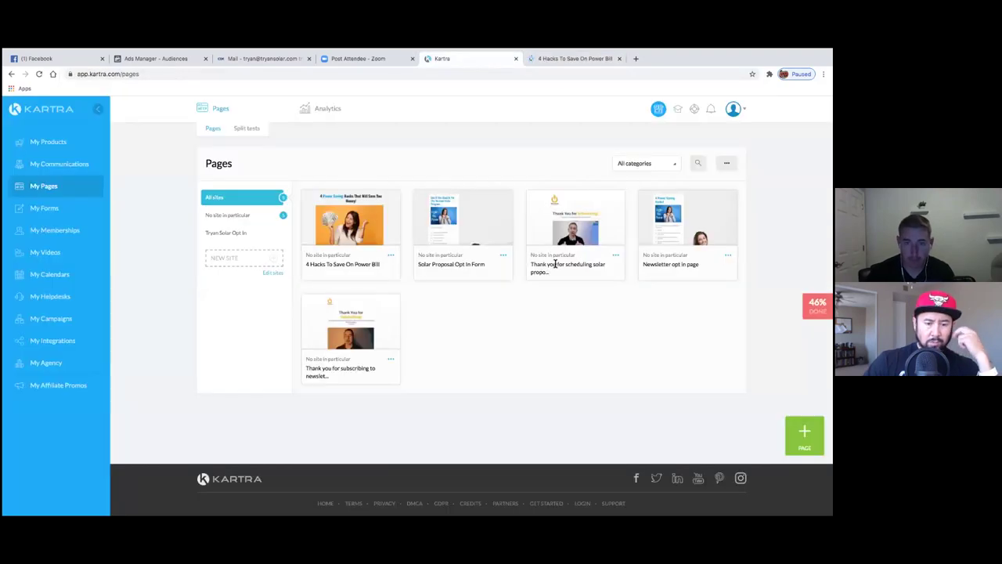
- Check the Solar Proposal Opt In Form page's edit settings and preview
left_click(504, 255)
left_click(532, 270)
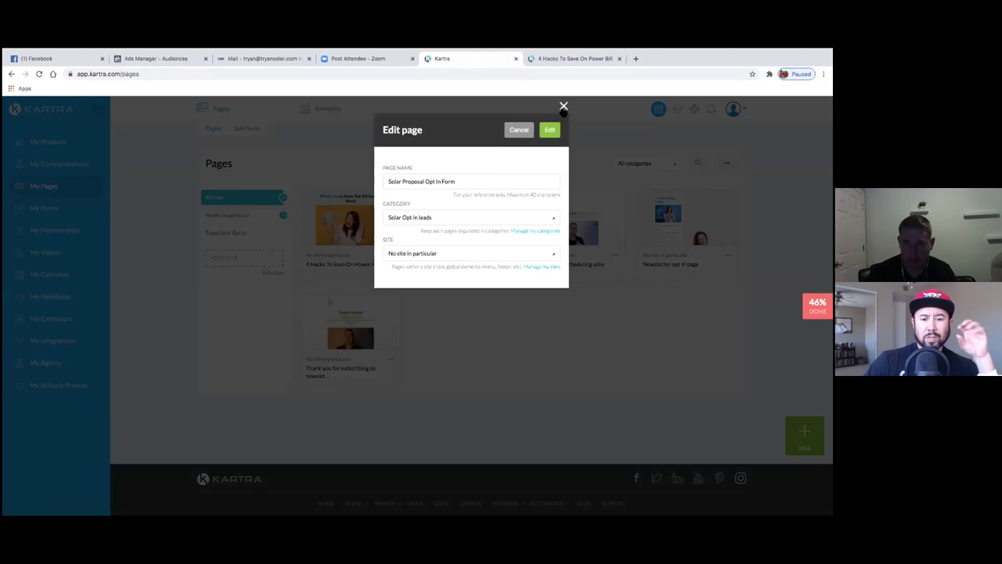
left_click(563, 106)
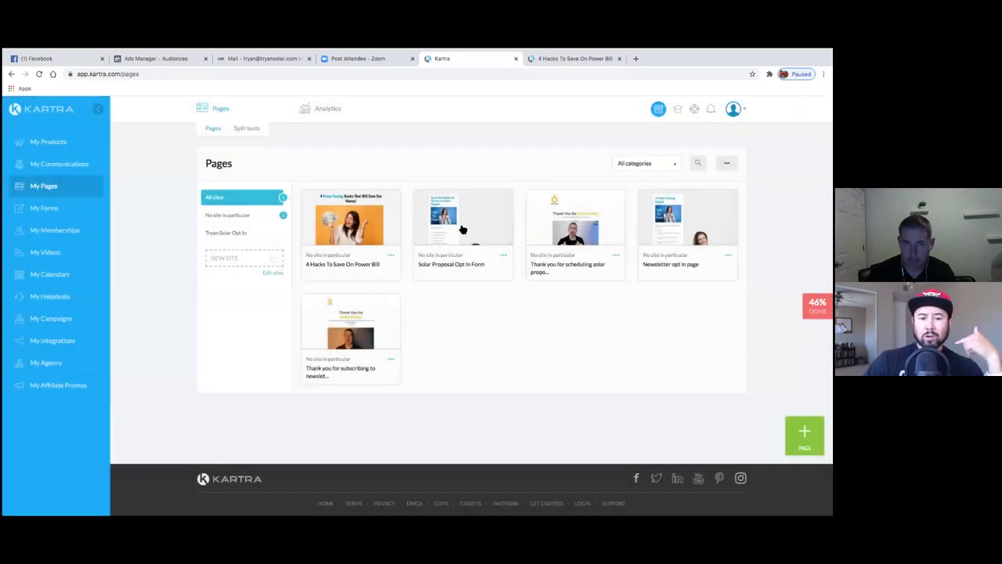
left_click(462, 225)
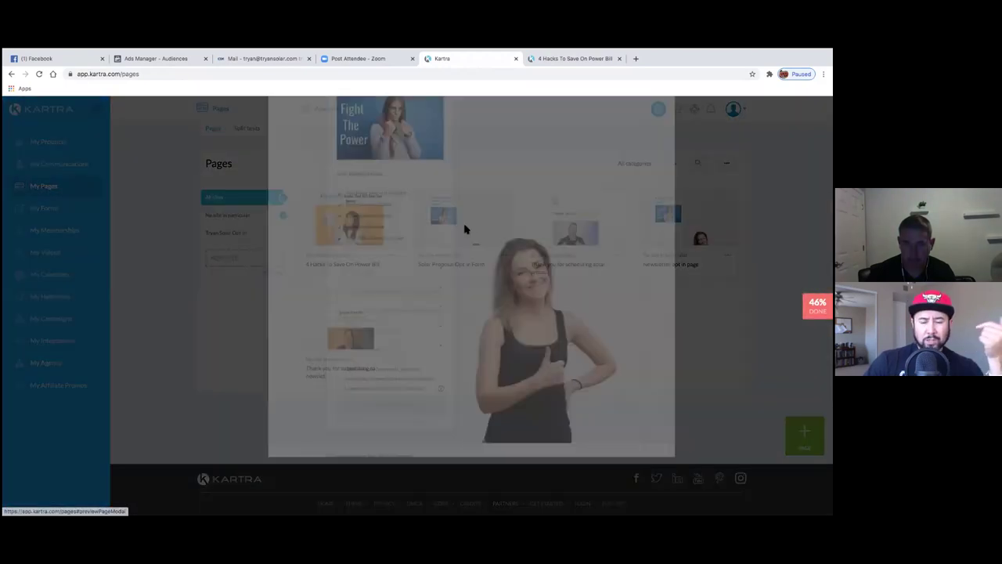
left_click(667, 107)
- Copy the Solar Proposal Opt In Form page's public solarquote link
left_click(504, 256)
left_click(549, 239)
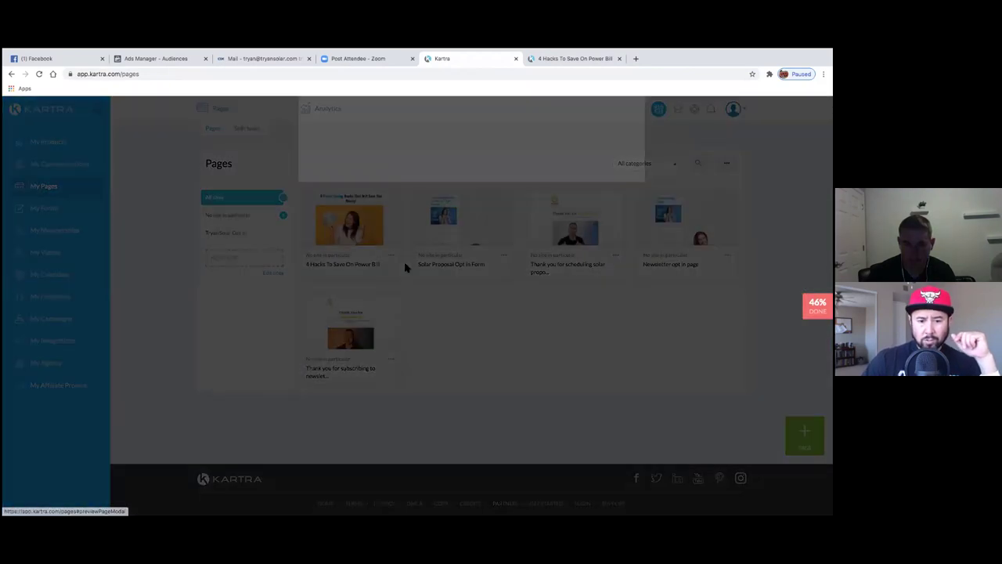
left_click(452, 233)
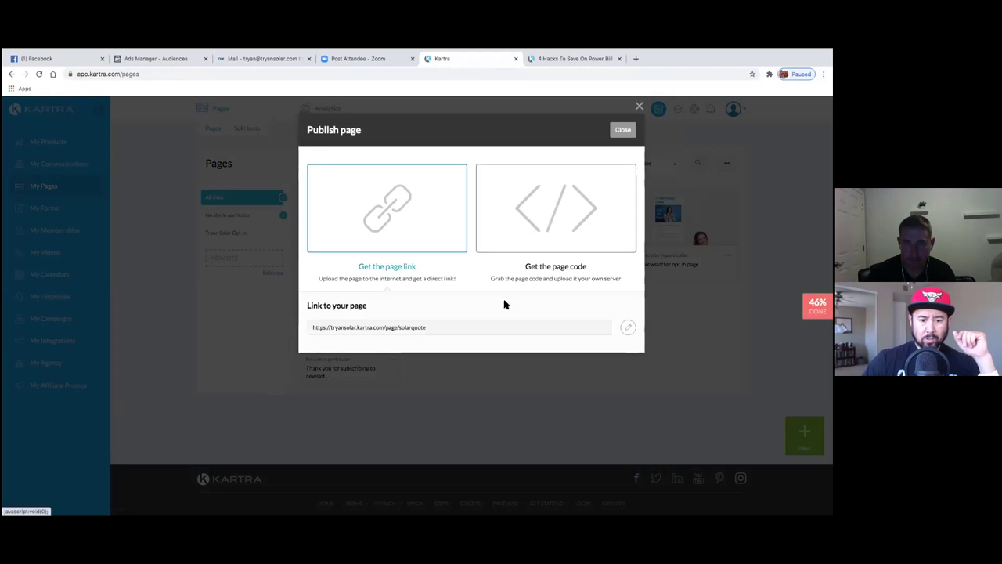
left_click_drag(463, 329, 312, 332)
left_click(436, 336)
triple_click(377, 329)
key("ctrl+c")
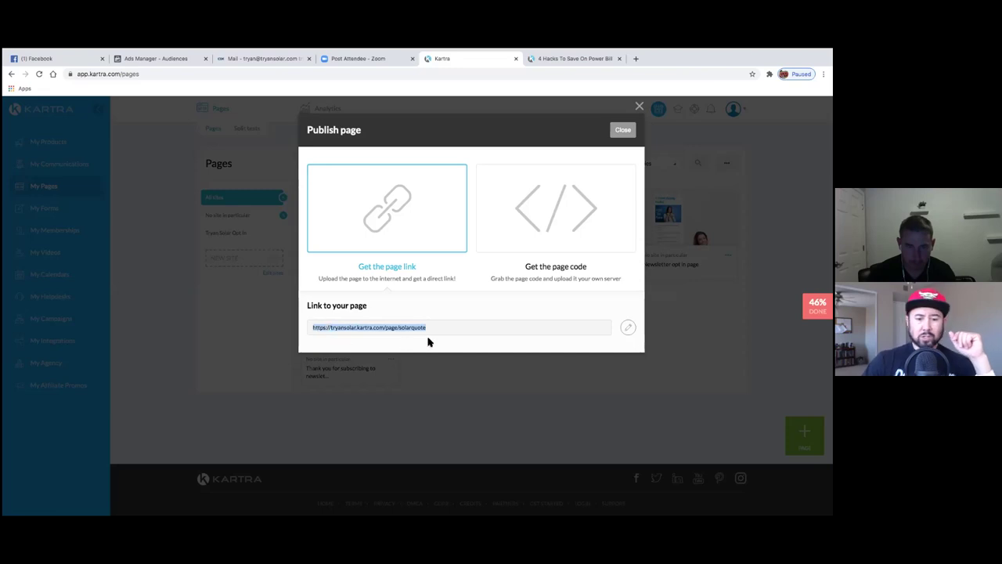
left_click(623, 130)
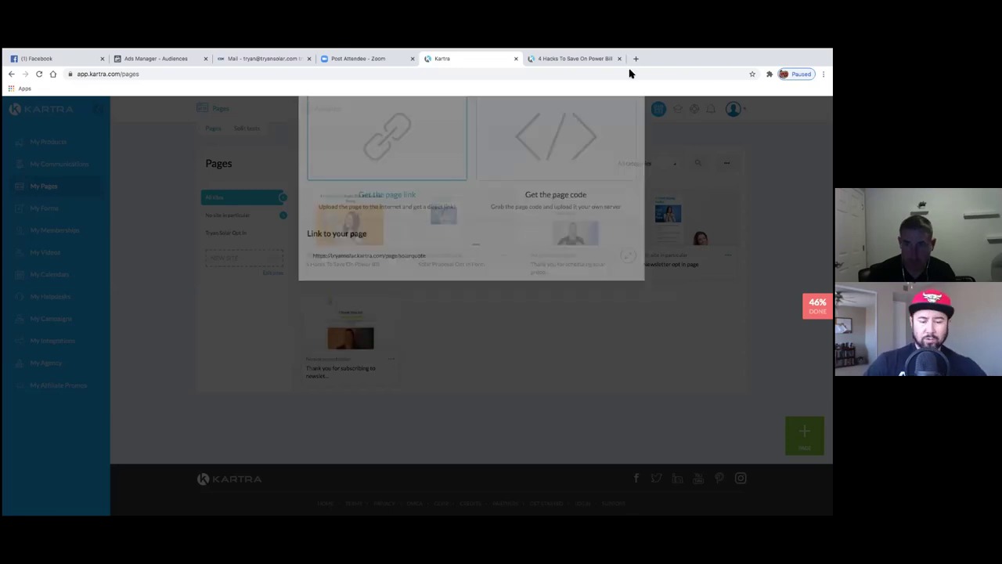
- Load tryansolar.kartra.com/page/solarquote in a new tab, then return to the pages list
left_click(636, 59)
key("ctrl+v")
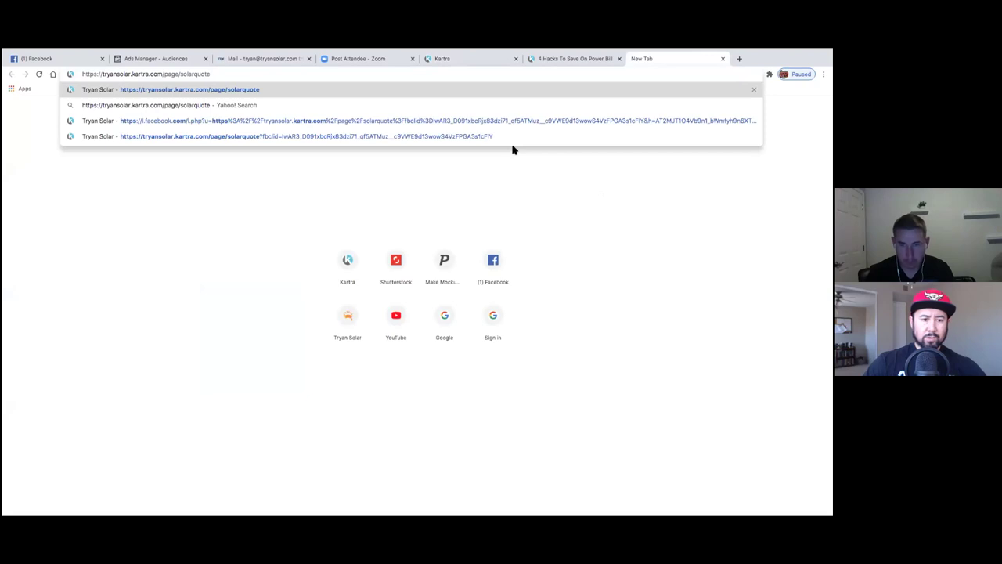
key("Return")
left_click(487, 60)
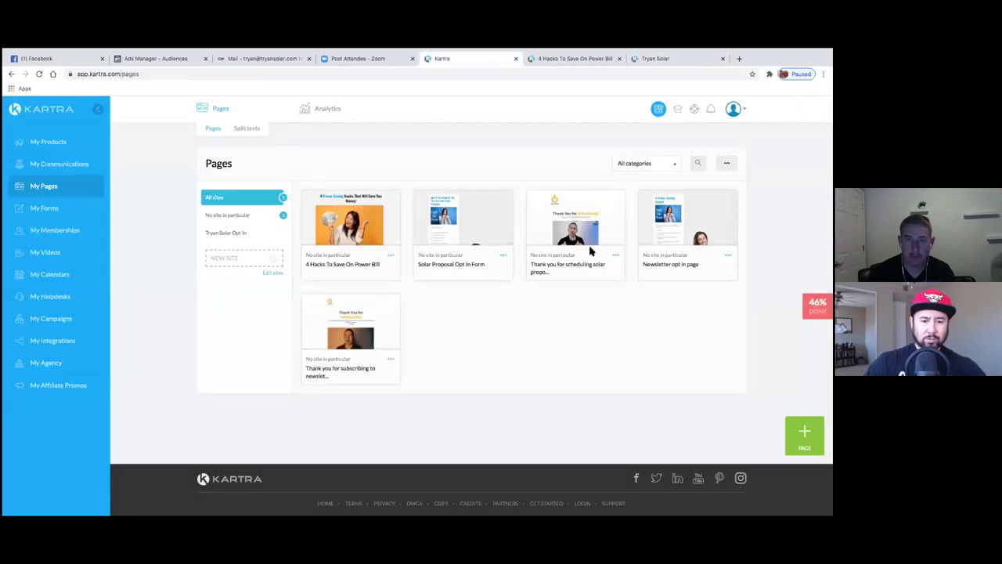
- Open the Thank you for scheduling page in the Kartra editor
left_click(615, 256)
left_click(634, 286)
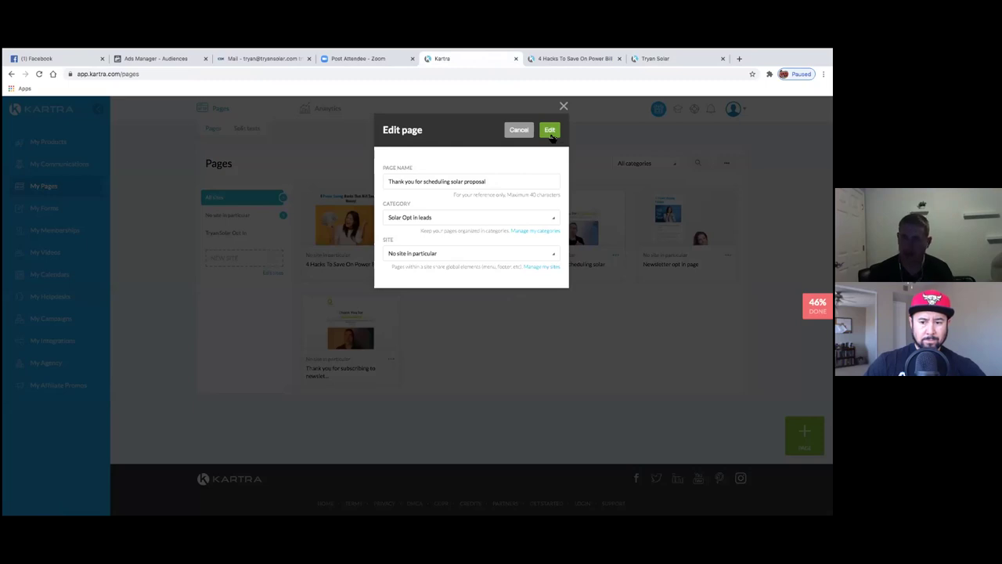
left_click(551, 132)
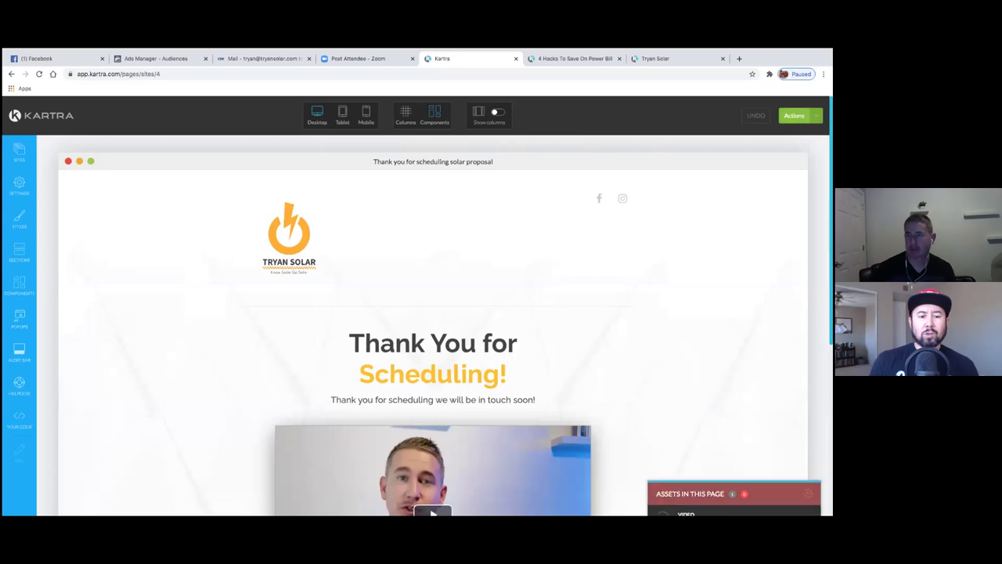
- Publish the page live and copy its public link
left_click(794, 115)
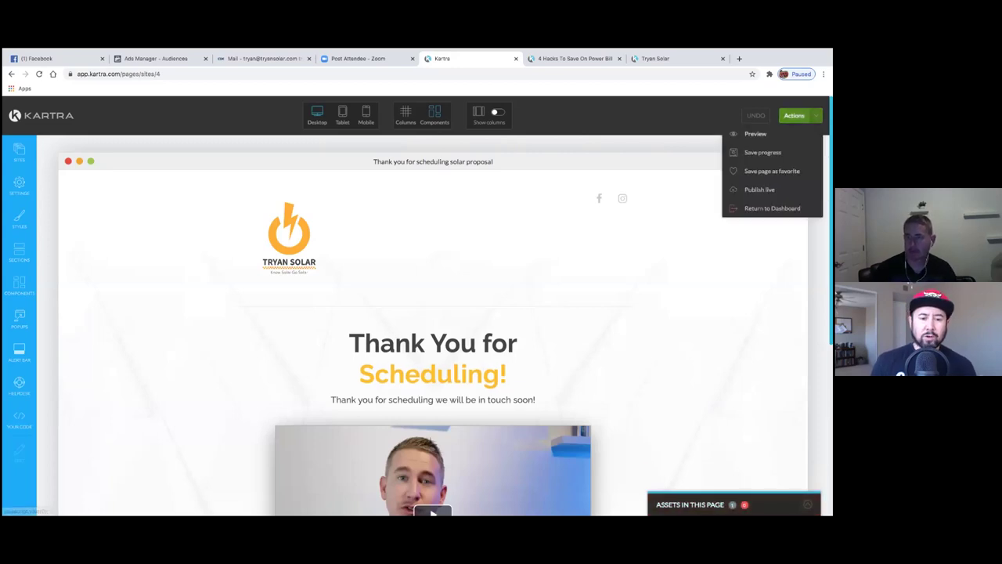
left_click(759, 190)
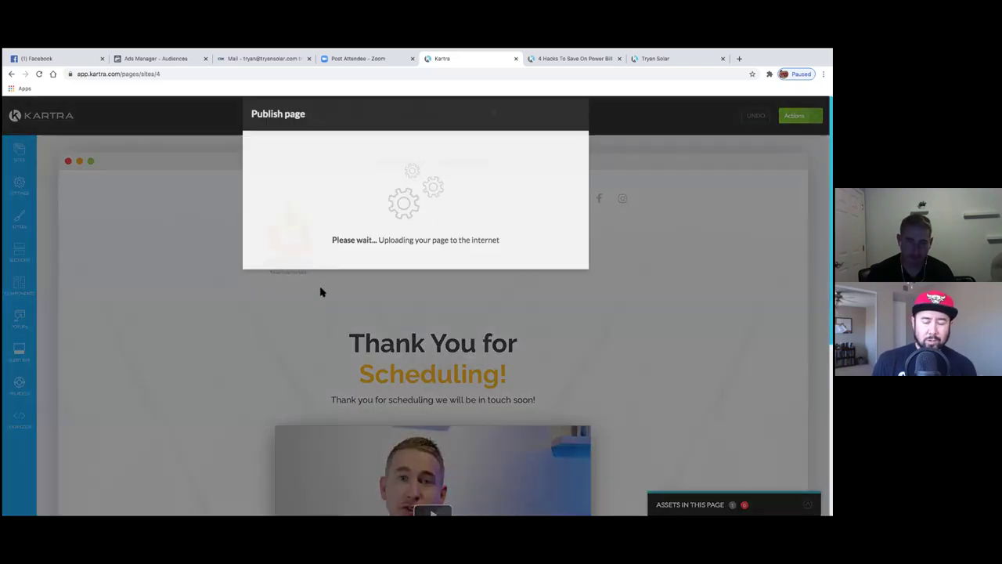
left_click(331, 224)
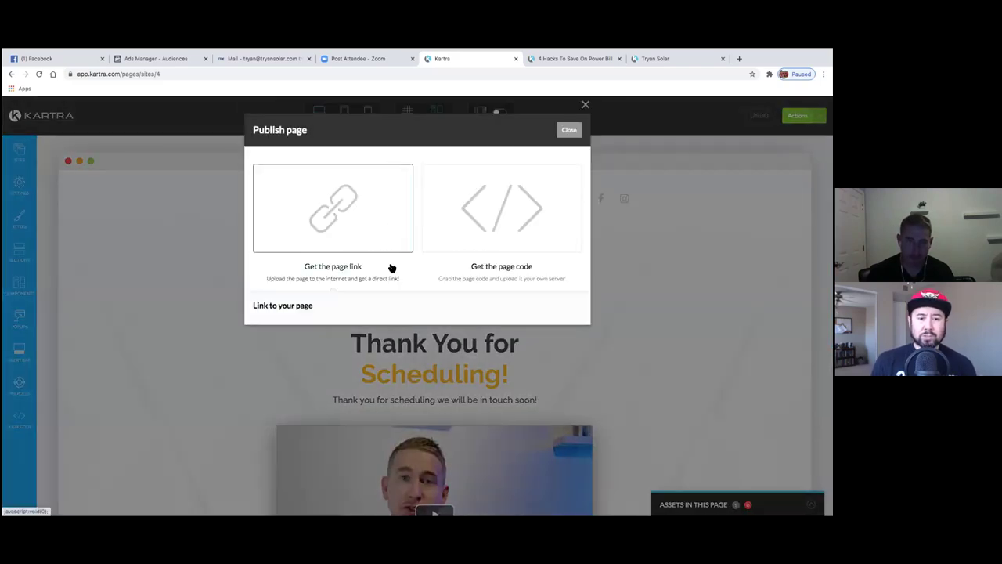
left_click_drag(462, 336, 253, 325)
key("ctrl+c")
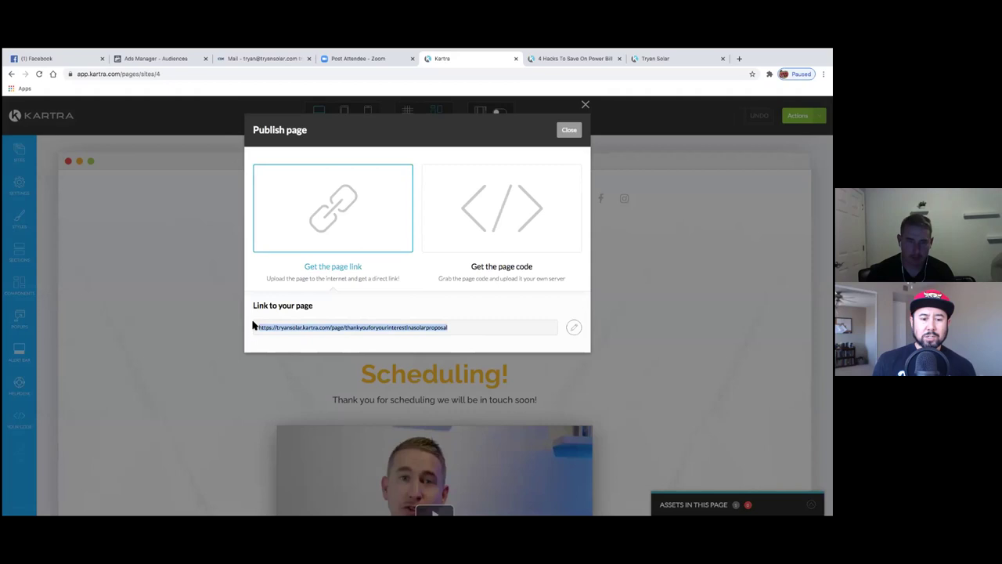
left_click(569, 130)
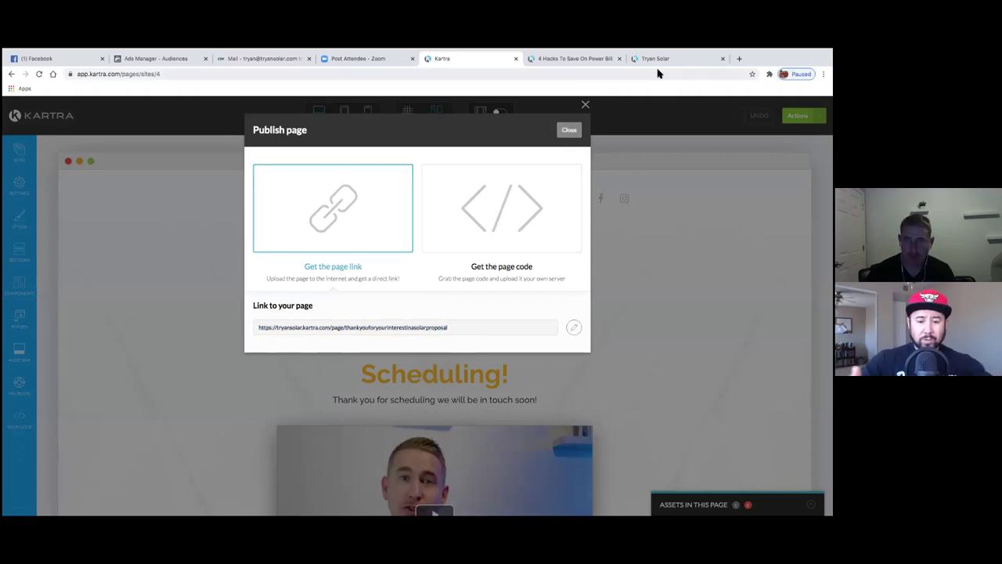
- Load the thankyouforyourinterestinsolarproposal link in a new tab and return to the editor
left_click(655, 58)
key("ctrl+t")
key("ctrl+v")
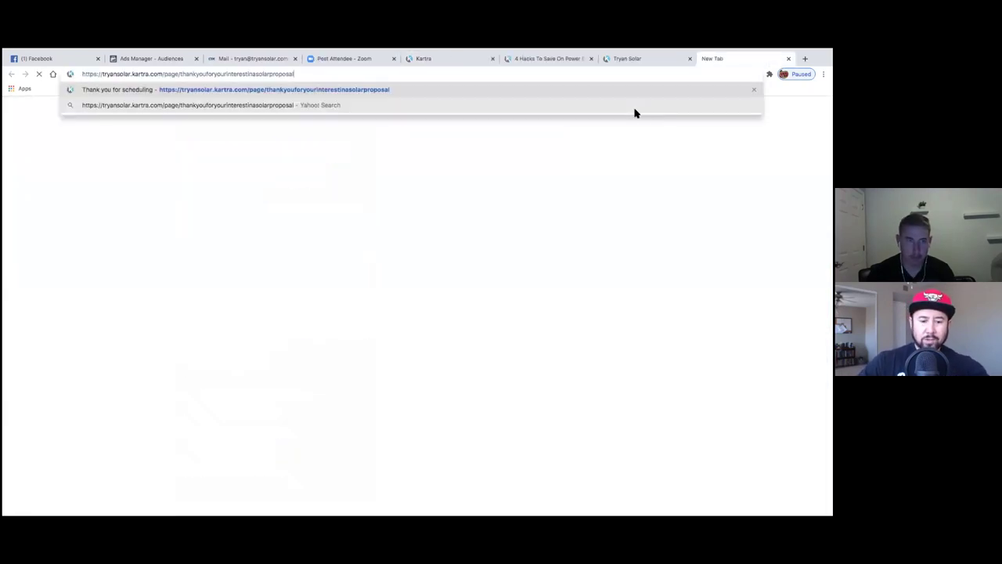
key("Return")
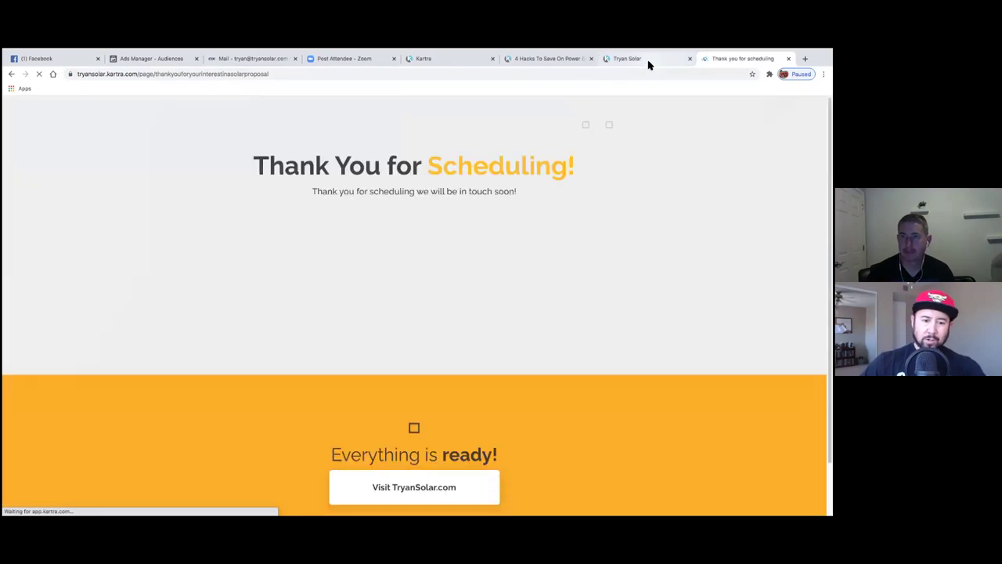
left_click(648, 63)
left_click(571, 63)
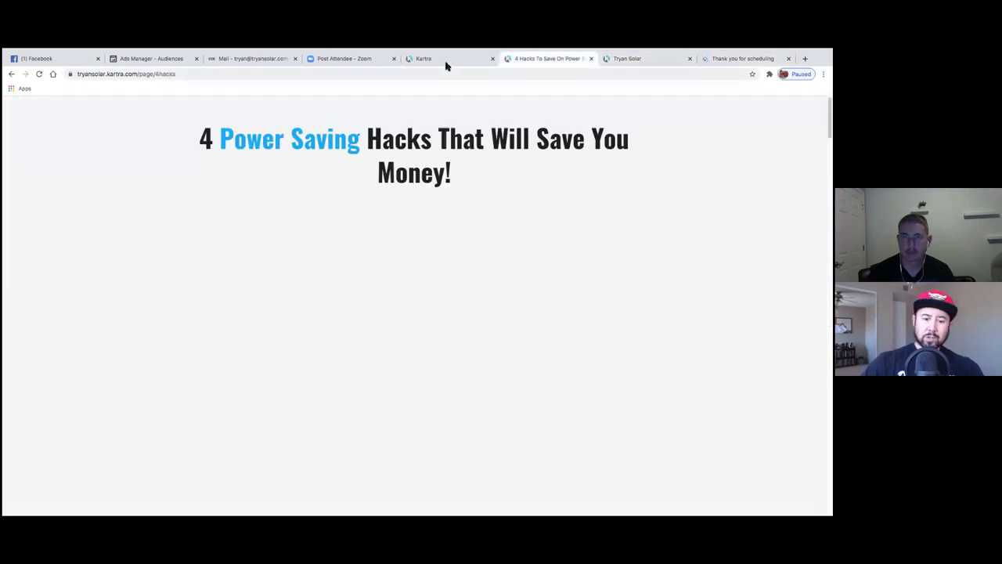
left_click(445, 63)
left_click(794, 115)
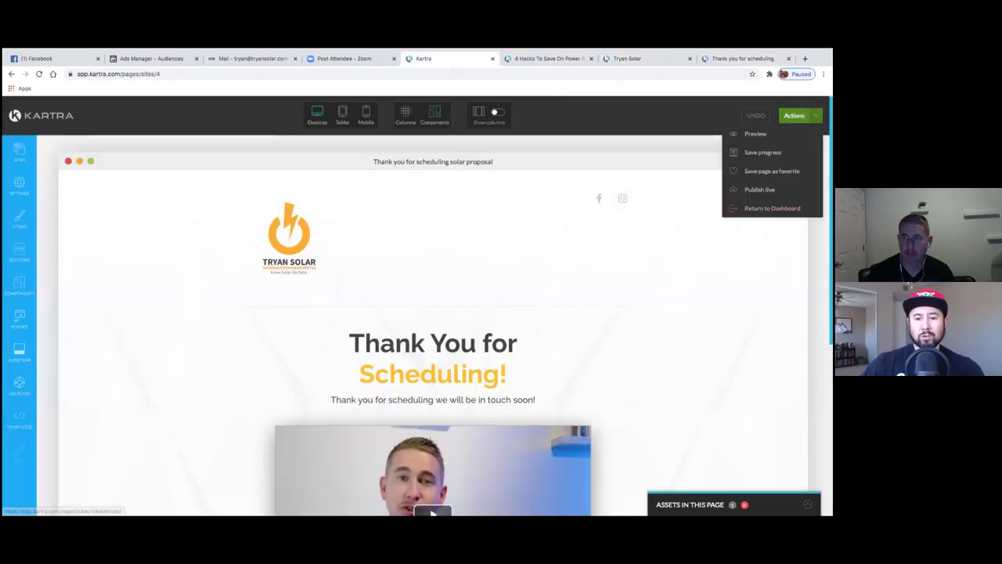
- Return to the dashboard and copy the 4 Hacks To Save On Power Bill page link
left_click(772, 208)
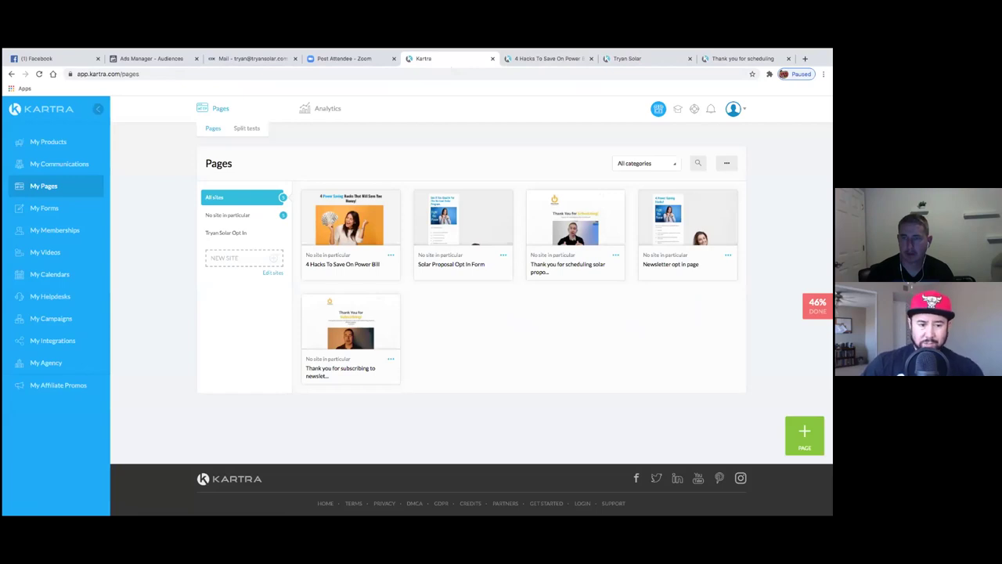
left_click(728, 254)
left_click(771, 253)
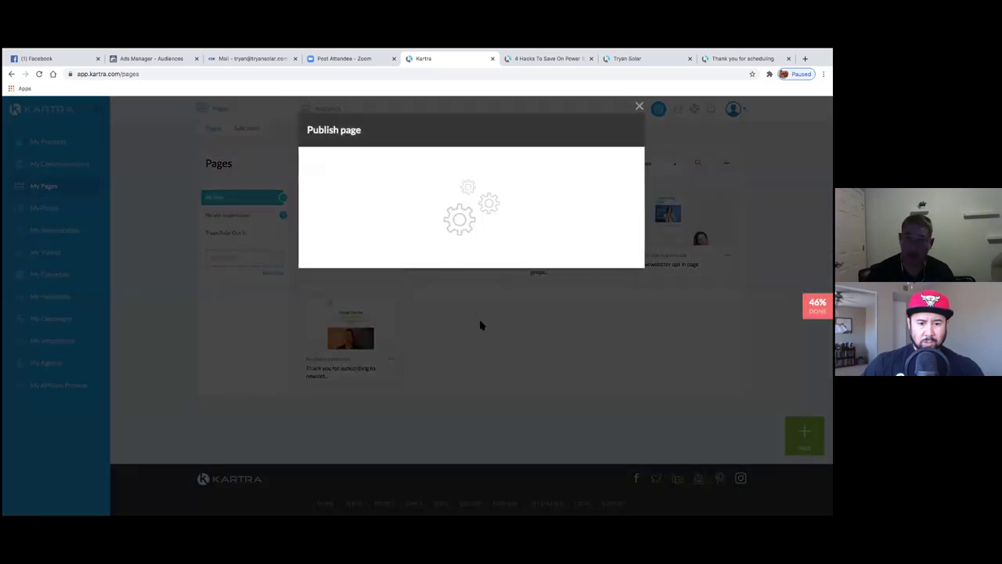
left_click(459, 240)
left_click_drag(449, 333, 457, 335)
key("ctrl+c")
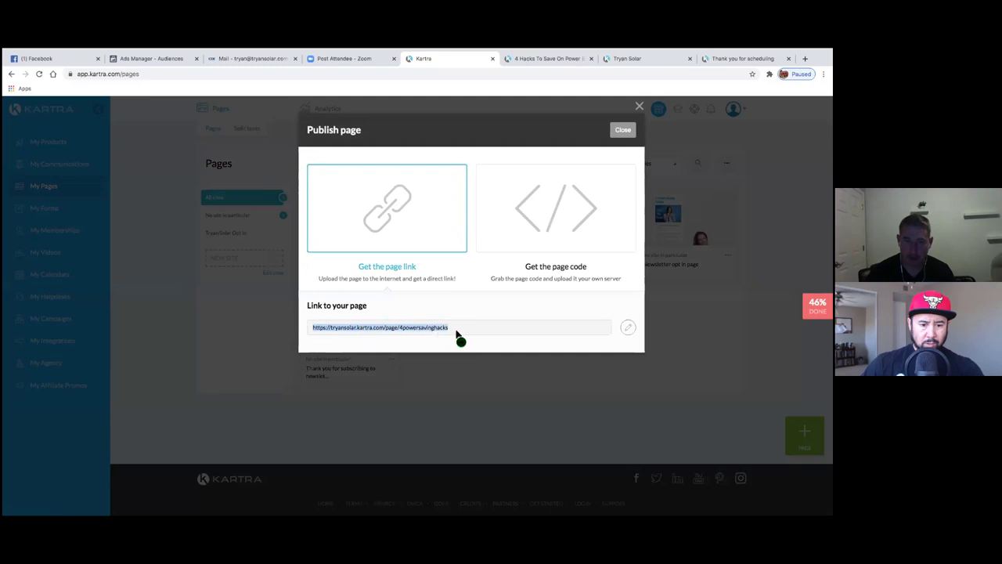
left_click(622, 130)
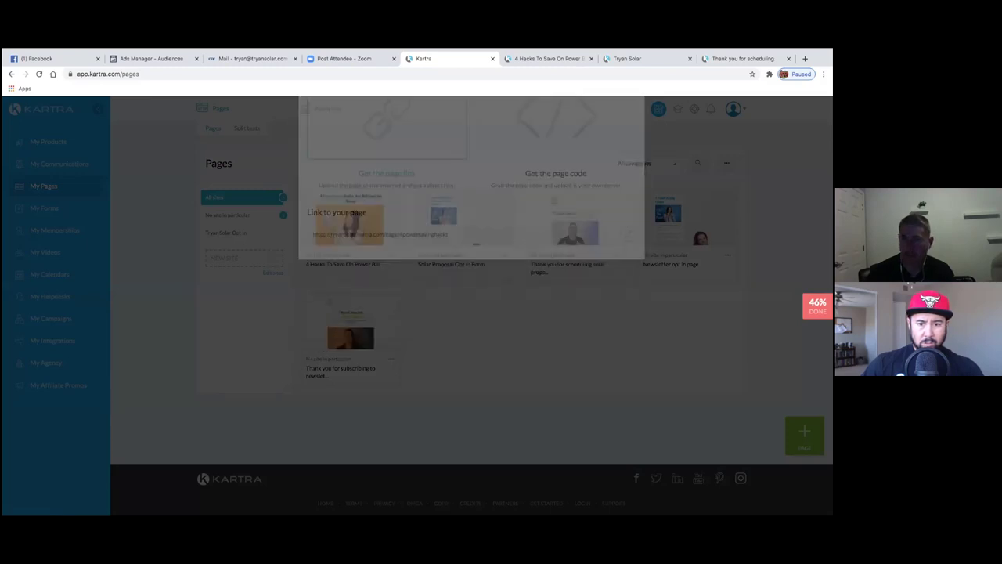
- Load tryansolar.kartra.com/page/4powersavinghacks in a new tab, then return to the Pages list
key("ctrl+t")
key("ctrl+v")
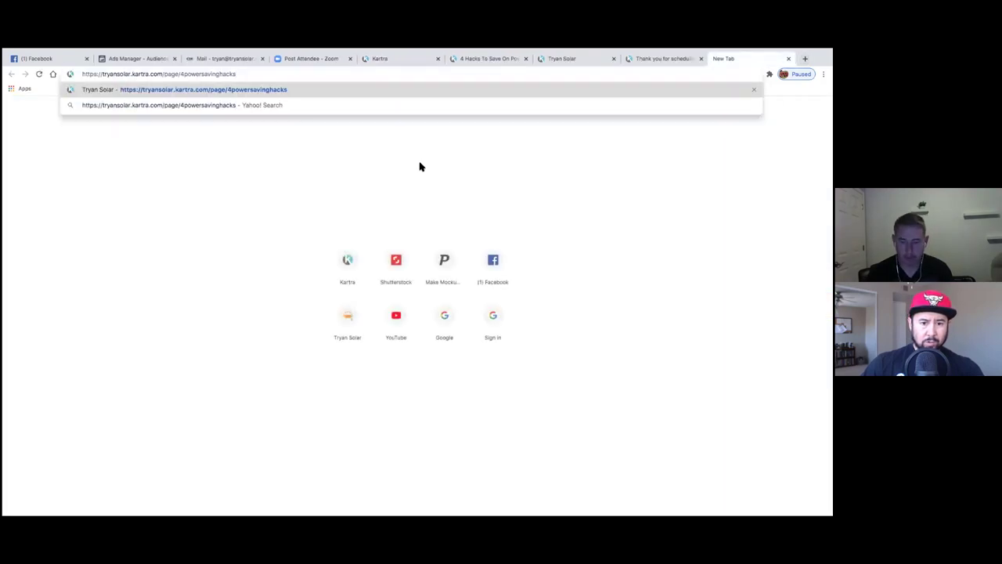
key("Return")
left_click(412, 63)
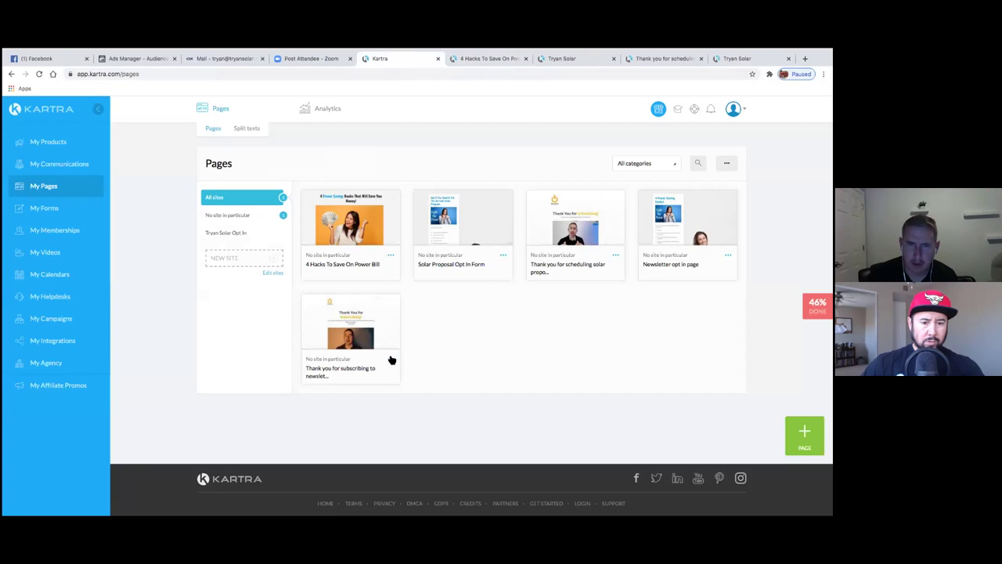
mouse_move(383, 352)
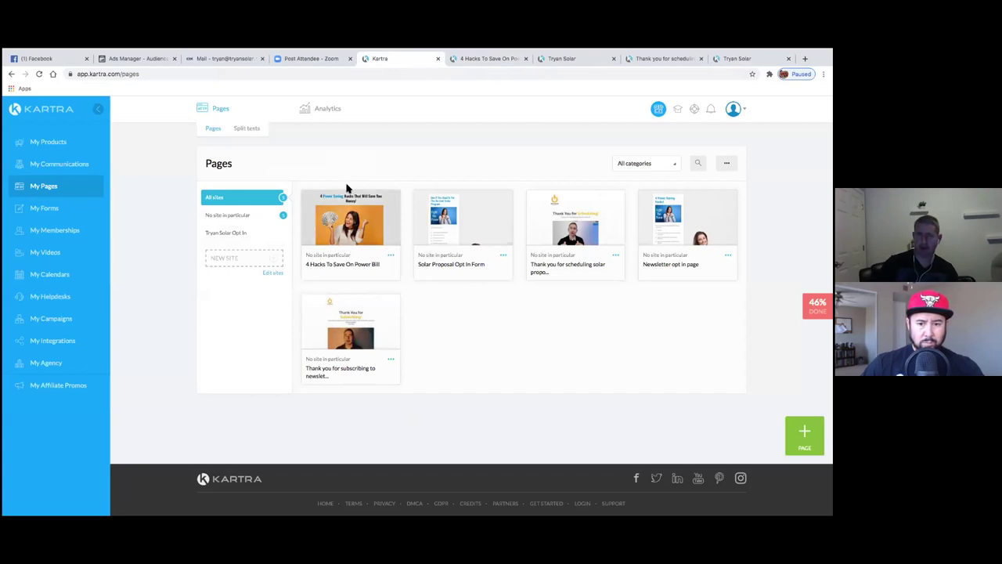
mouse_move(342, 243)
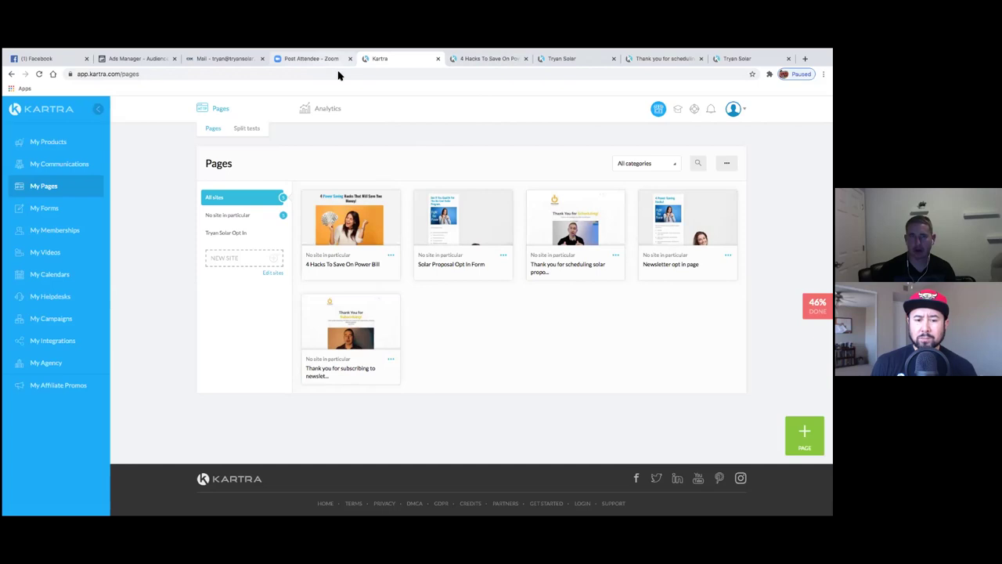
- Copy the newsletter thank-you page's public link from its Publish dialog
left_click(392, 363)
left_click(427, 346)
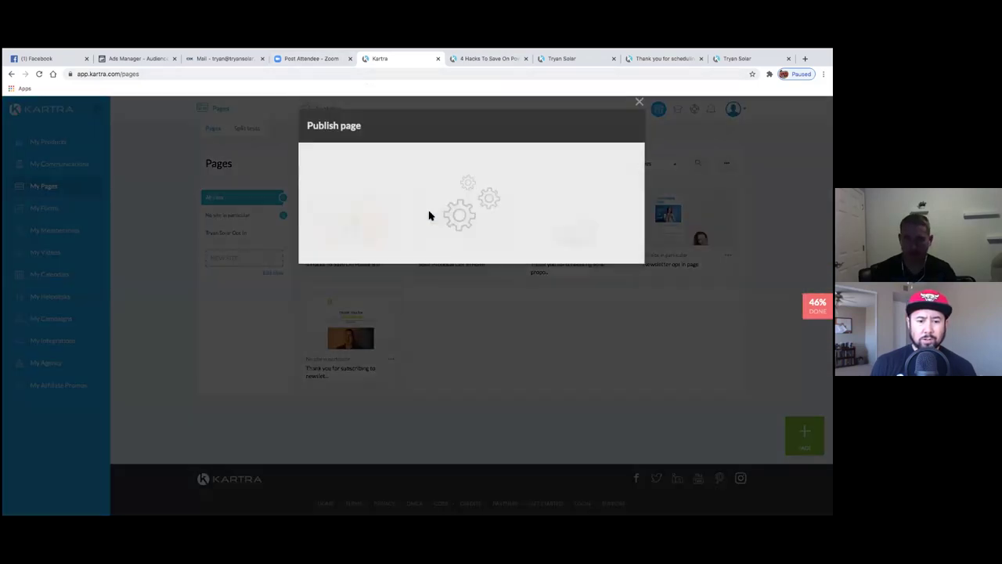
left_click_drag(505, 333, 311, 329)
key("ctrl+c")
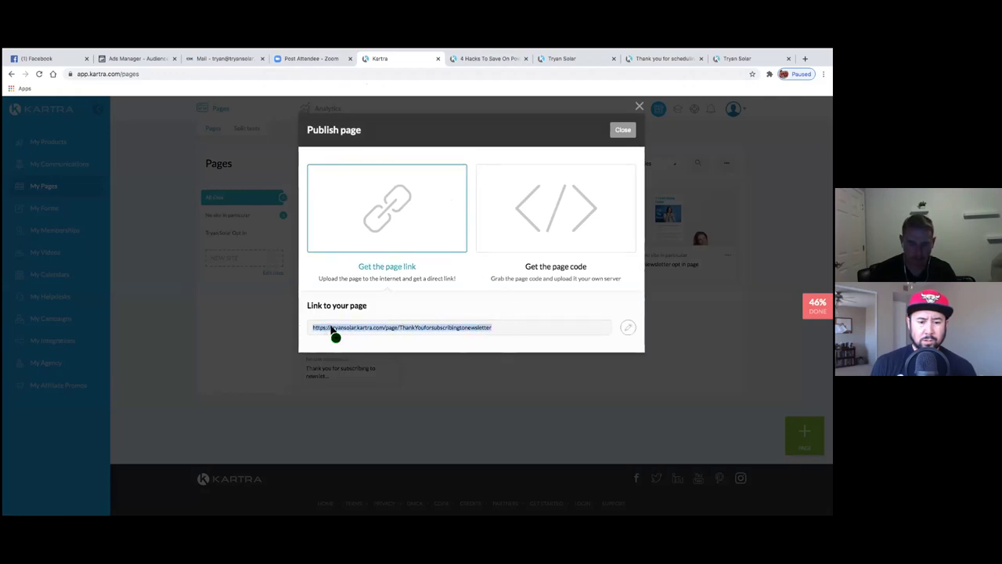
left_click(621, 133)
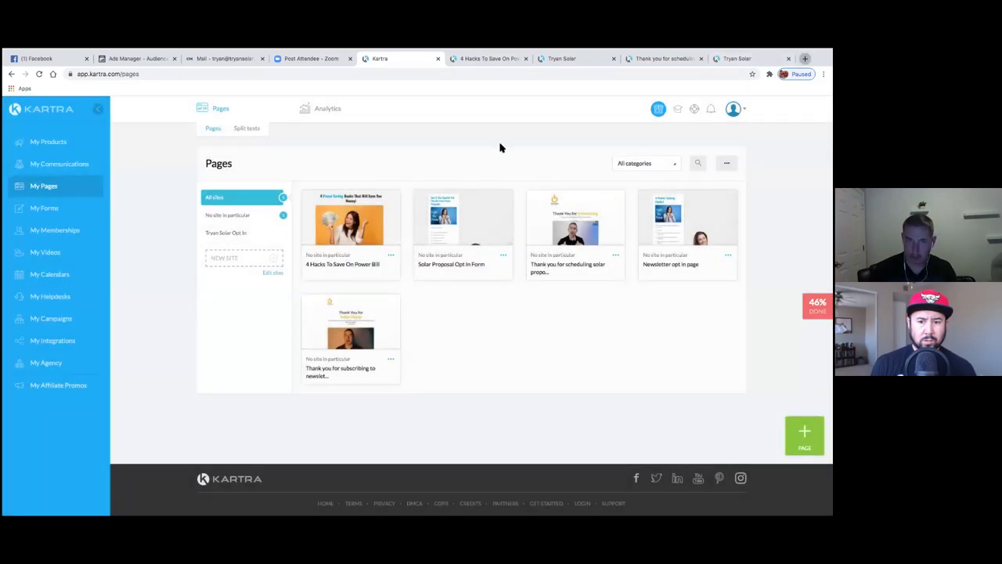
- Load the newsletter link in a new tab, close the Zoom tab, and return to Ads Manager
key("ctrl+t")
key("ctrl+v")
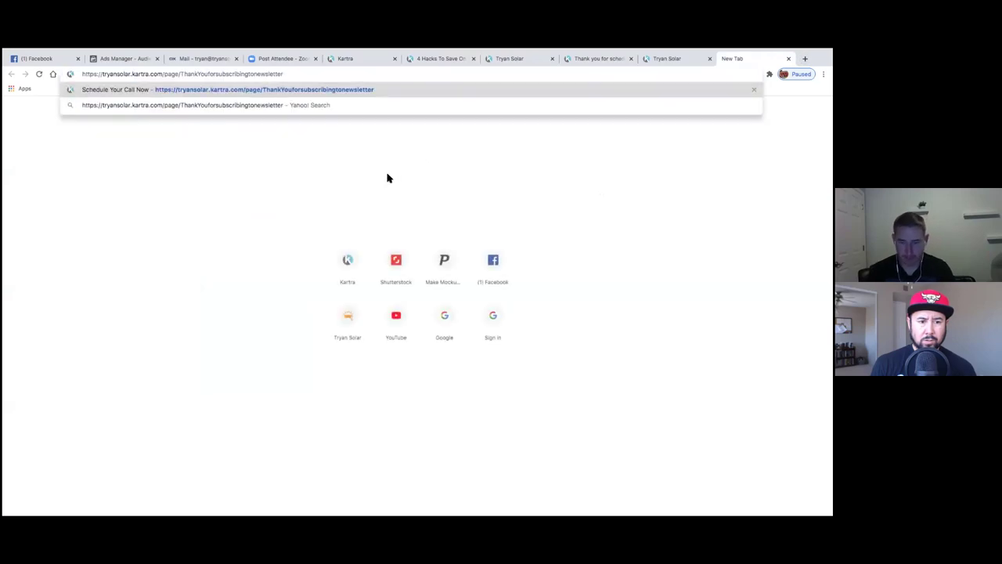
key("Return")
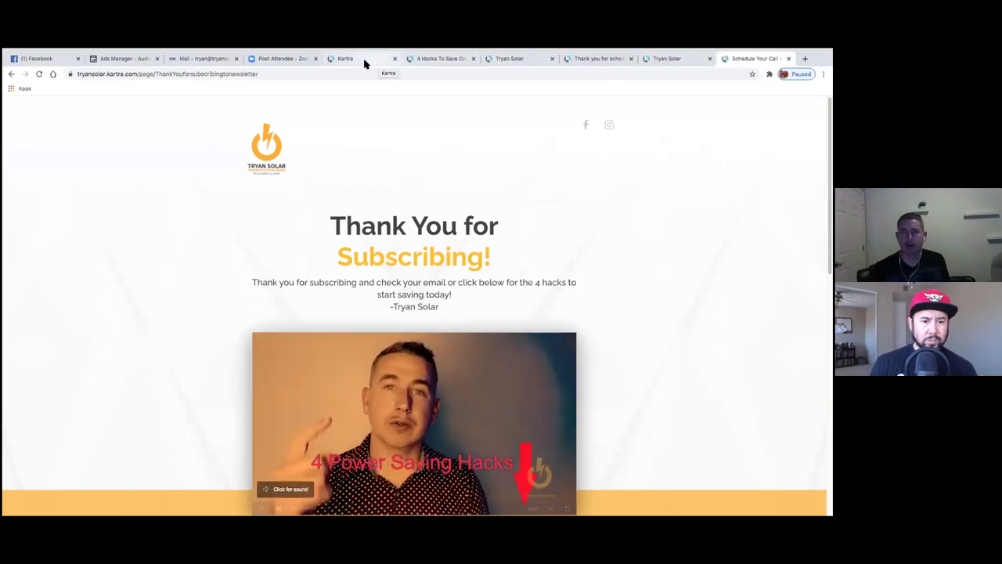
left_click(315, 58)
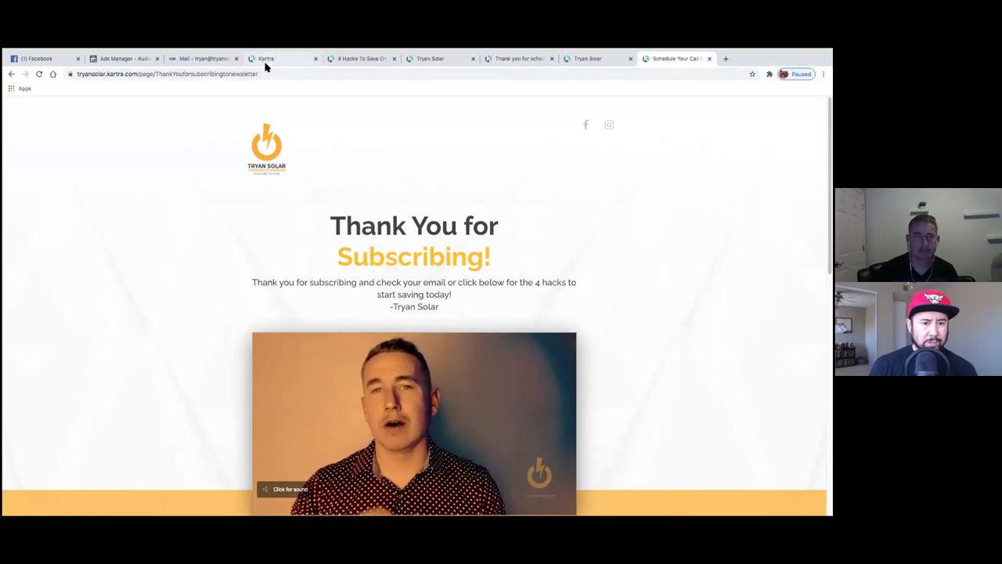
left_click(125, 60)
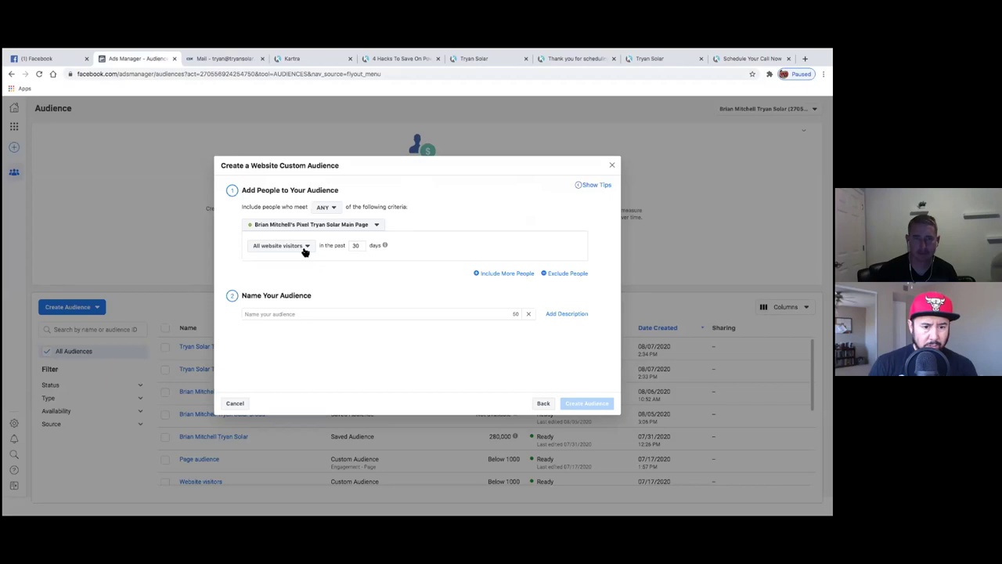
- Include people who visited specific web pages, using the 4hacks page URL
left_click(305, 247)
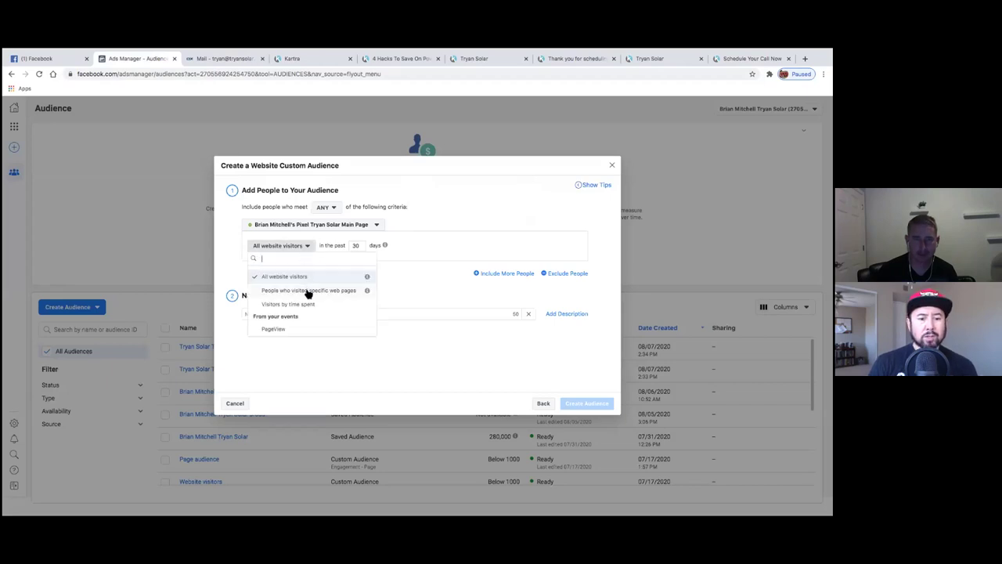
left_click(309, 291)
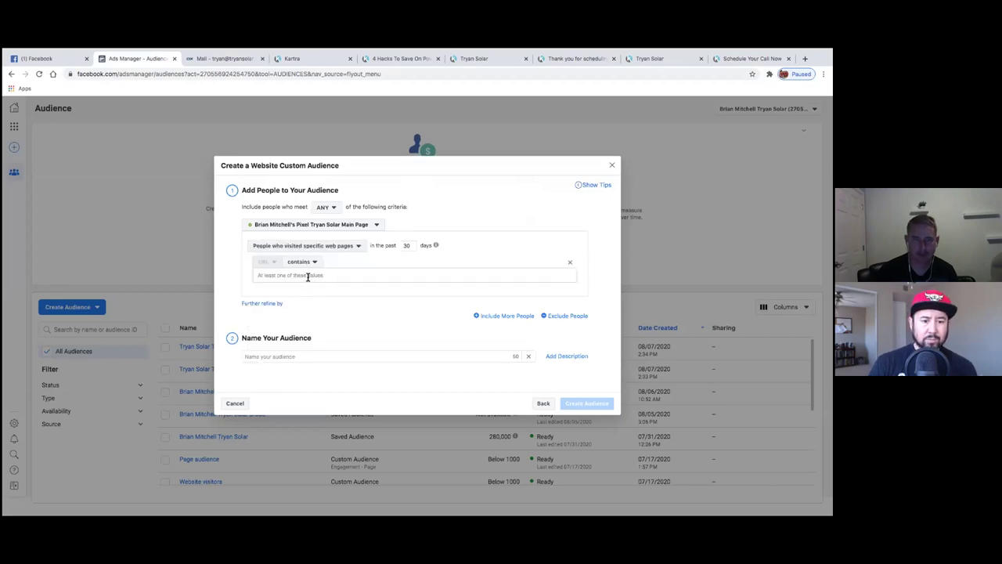
left_click(401, 59)
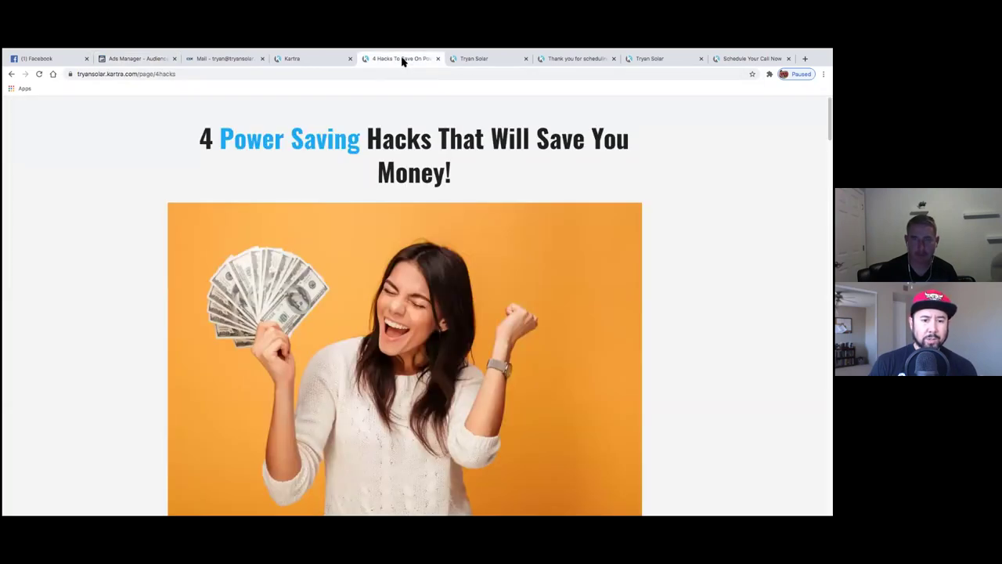
left_click(235, 78)
left_click(235, 79)
left_click_drag(235, 78, 106, 76)
key("ctrl+c")
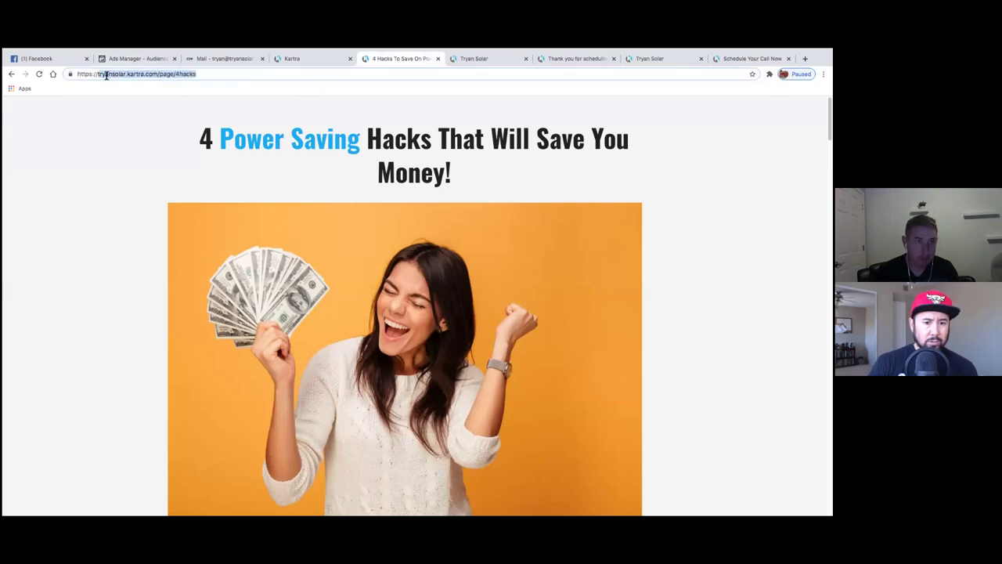
left_click(130, 59)
left_click(321, 274)
key("ctrl+v")
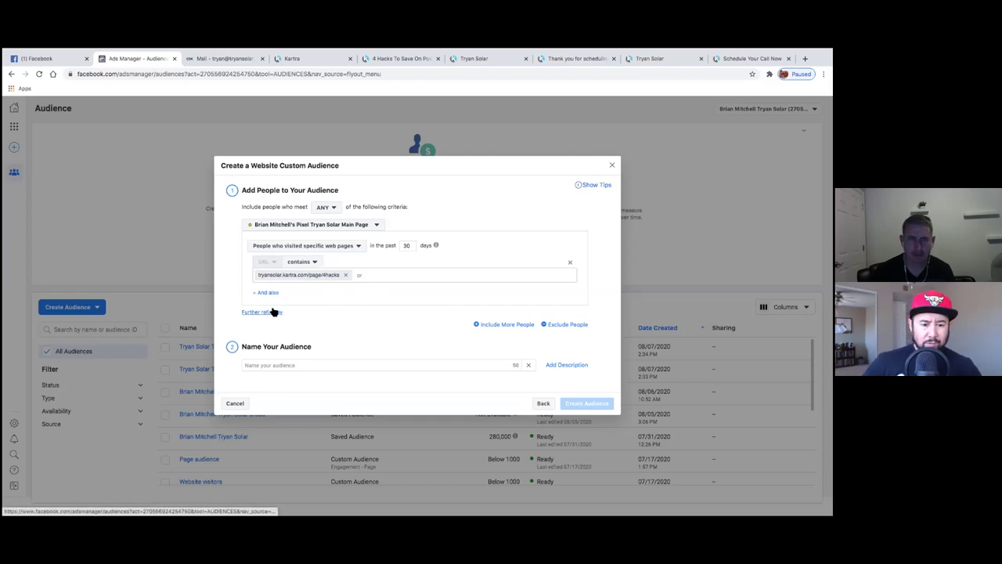
- Name the audience 'News Article' and create it
left_click(289, 365)
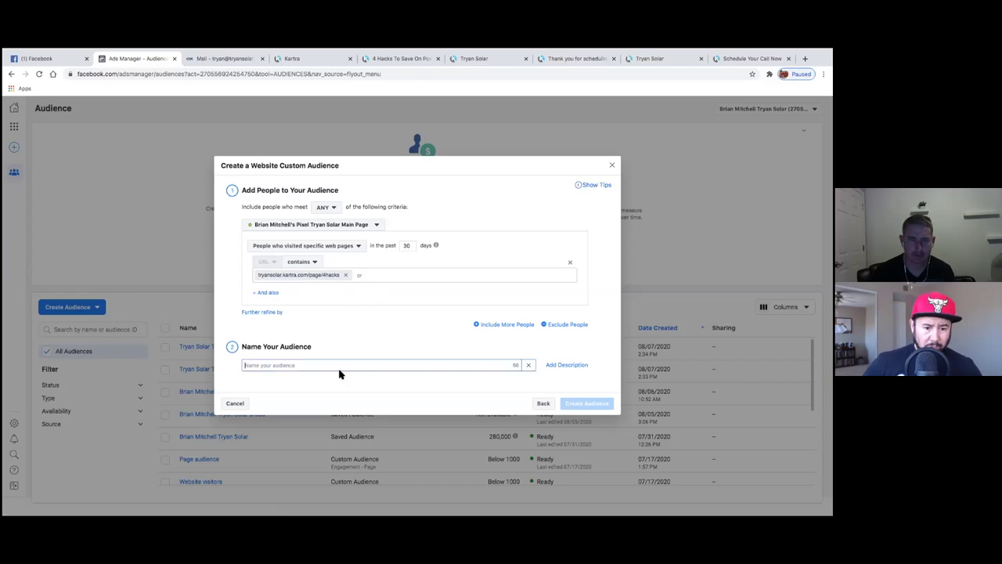
type("News Article")
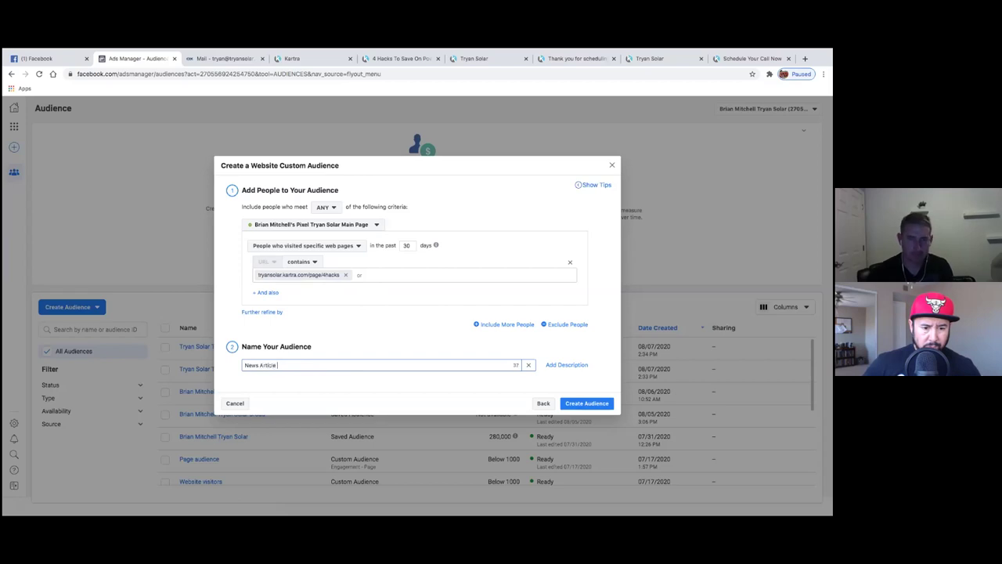
left_click(585, 409)
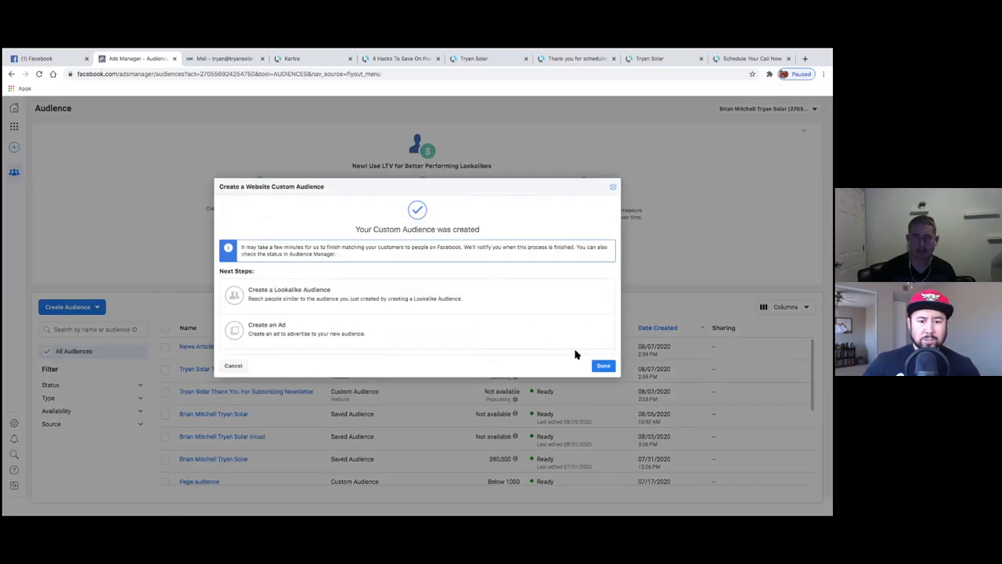
left_click(600, 365)
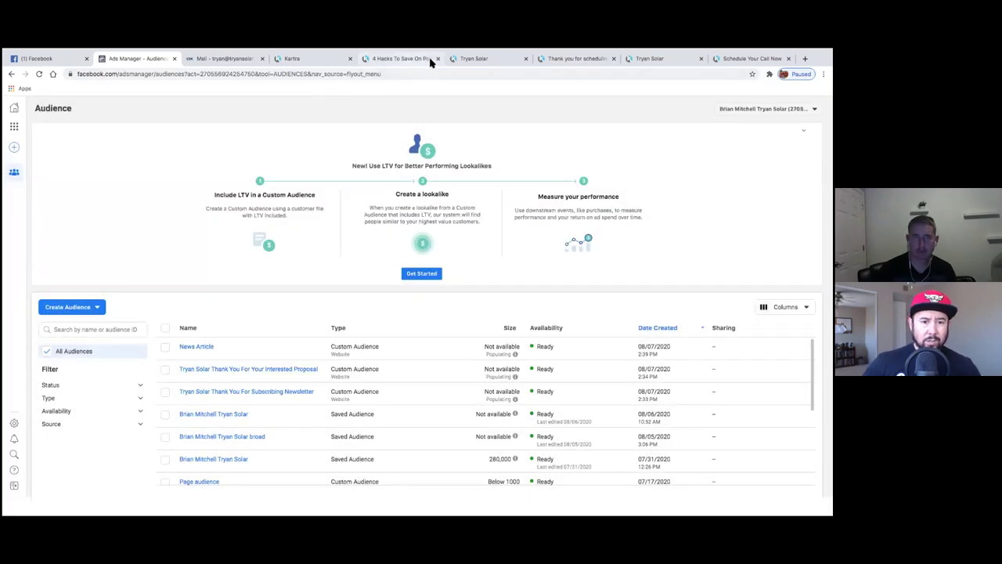
- Copy the solarquote page's web address from its tab
left_click(431, 59)
left_click(438, 59)
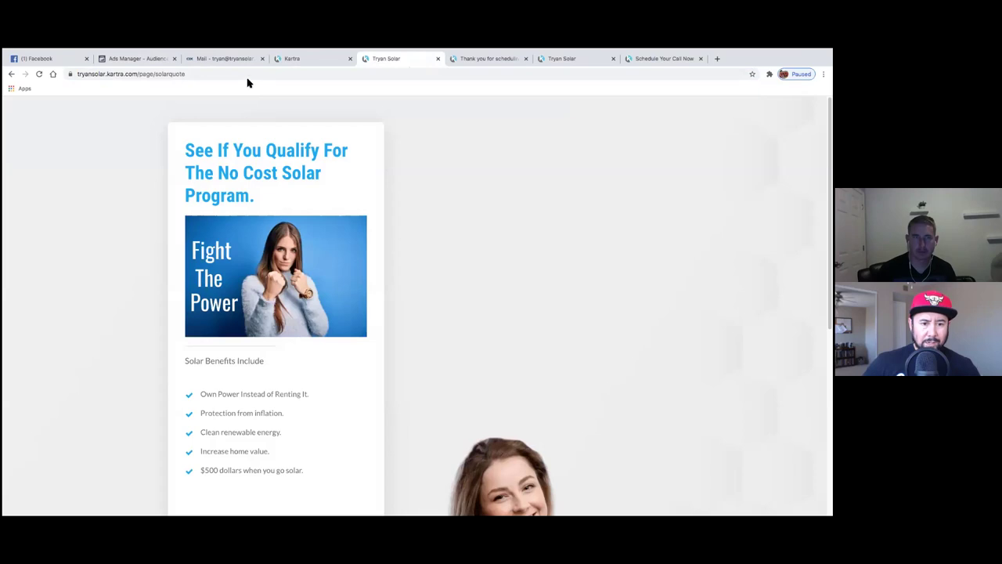
scroll(189, 228, "down", 4)
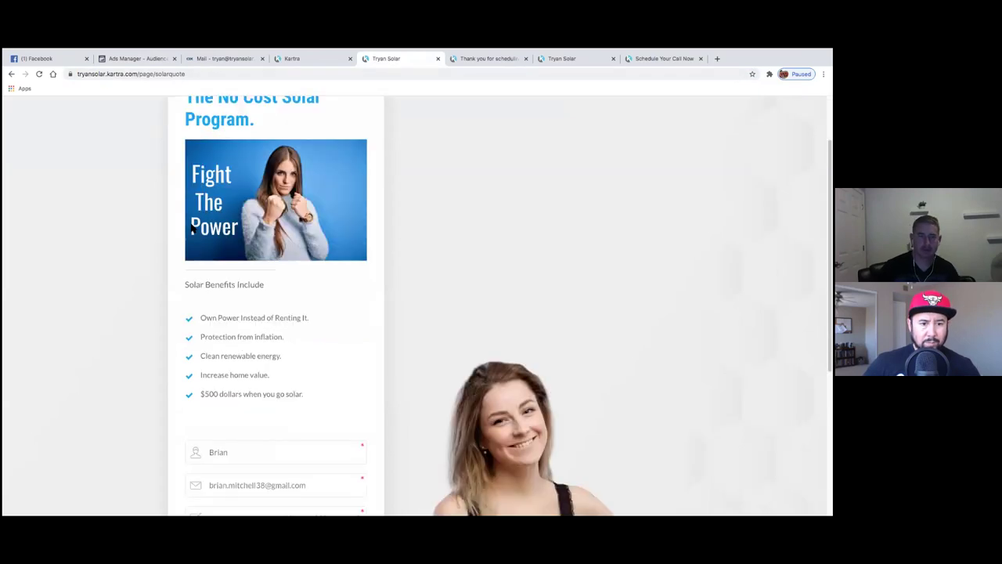
scroll(188, 228, "up", 4)
left_click_drag(188, 74, 74, 73)
key("ctrl+c")
left_click(151, 75)
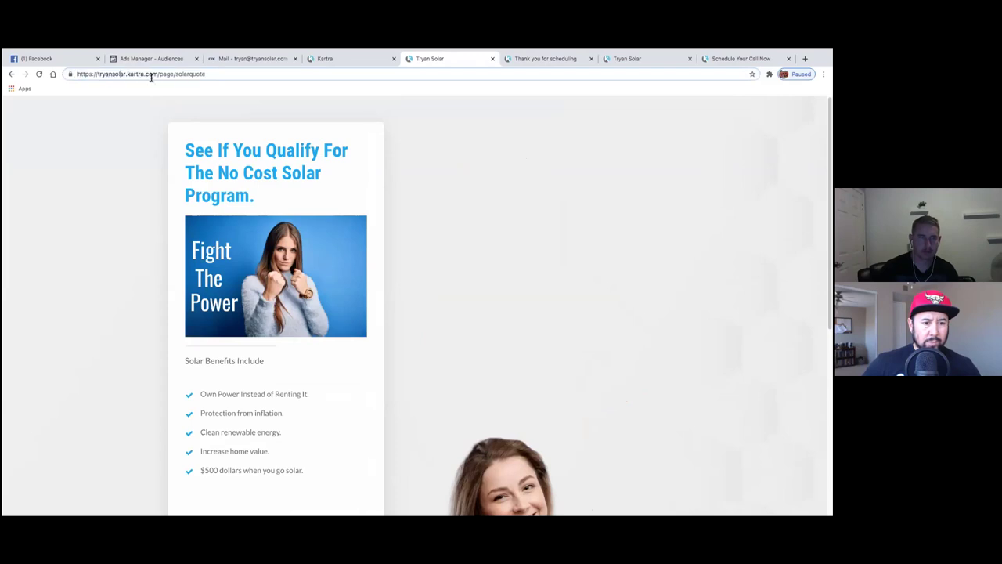
left_click_drag(197, 73, 112, 77)
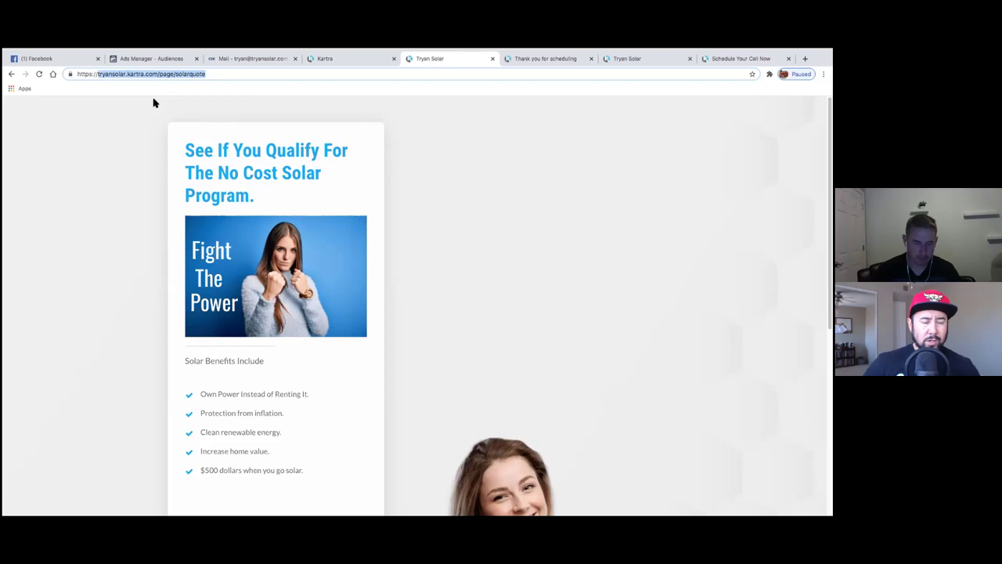
left_click(162, 60)
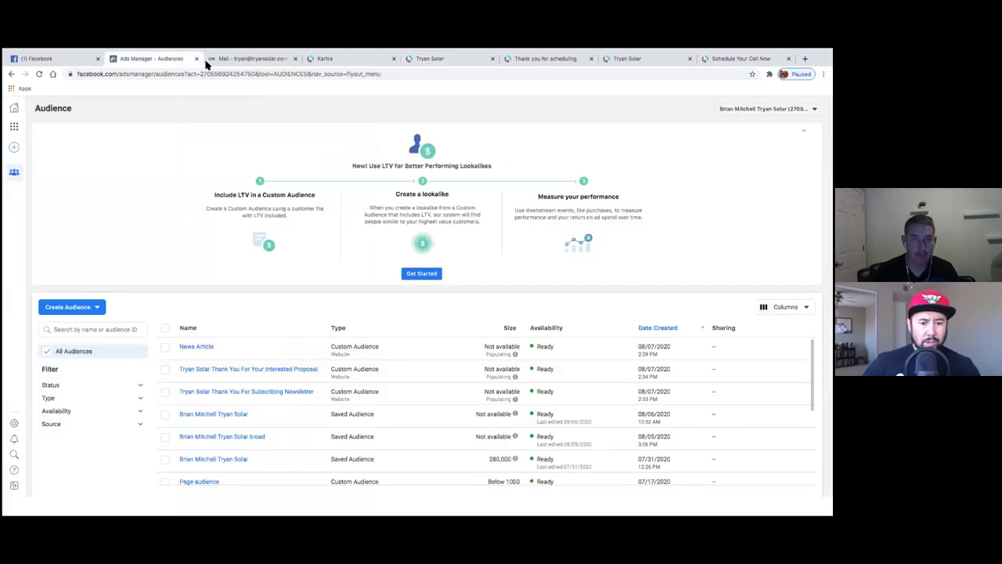
- Start a new website custom audience including visitors of the solarquote URL
left_click(78, 308)
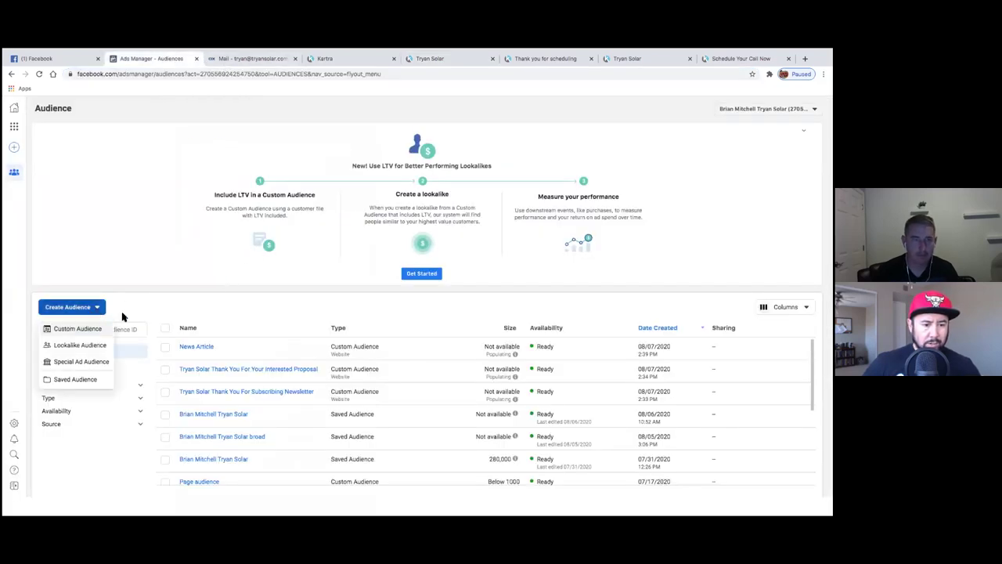
left_click(96, 329)
key("Escape")
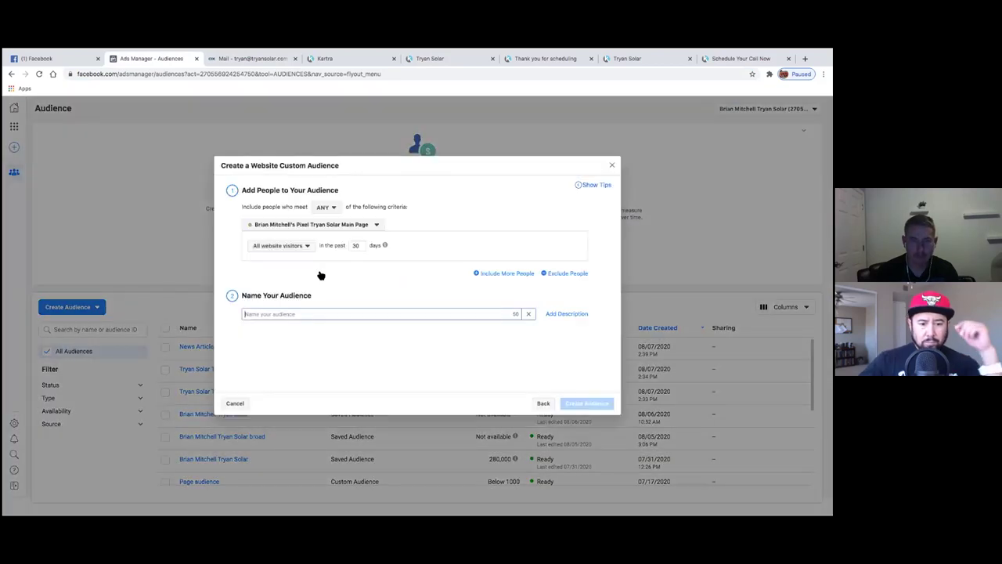
left_click(307, 246)
left_click(312, 291)
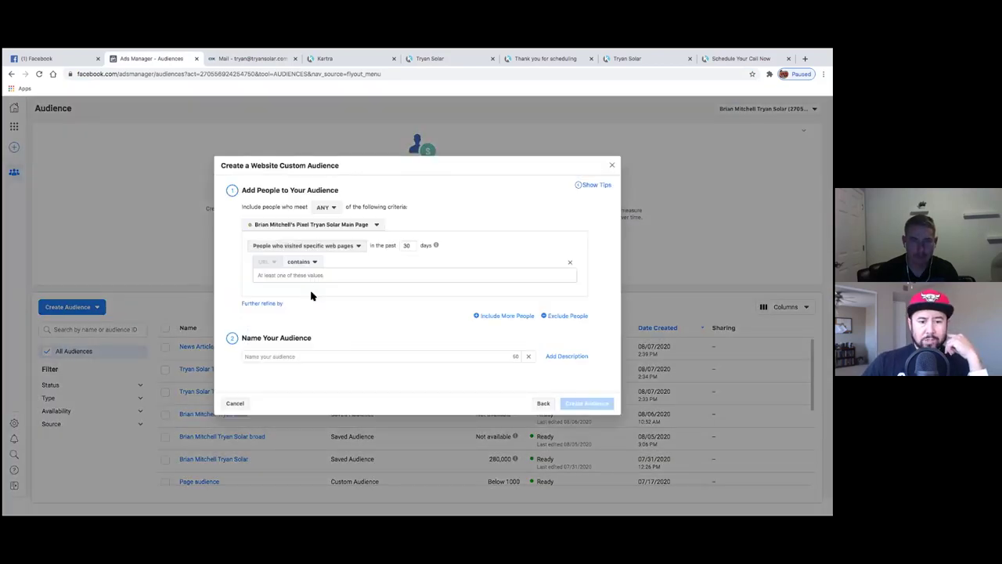
key("ctrl+v")
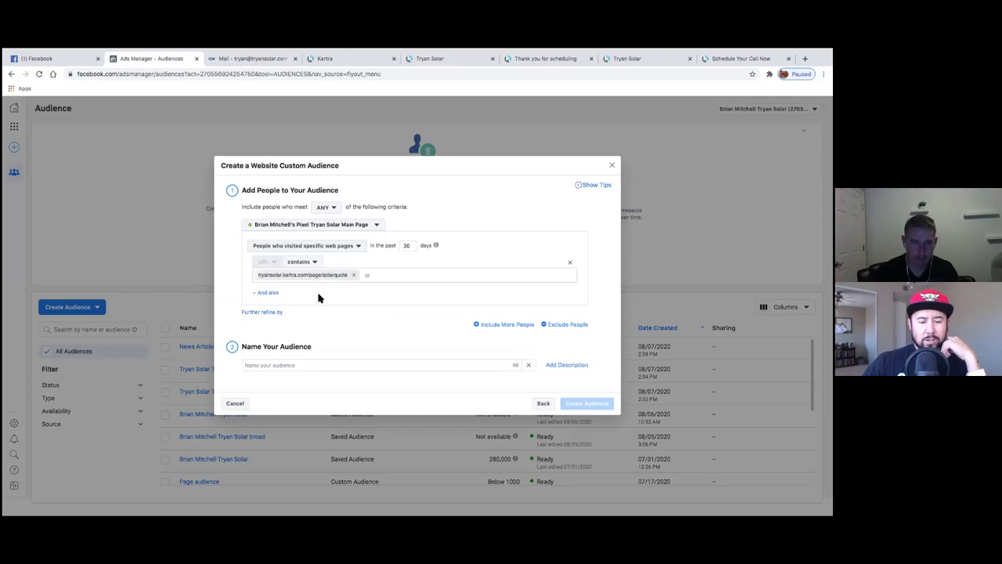
left_click(266, 293)
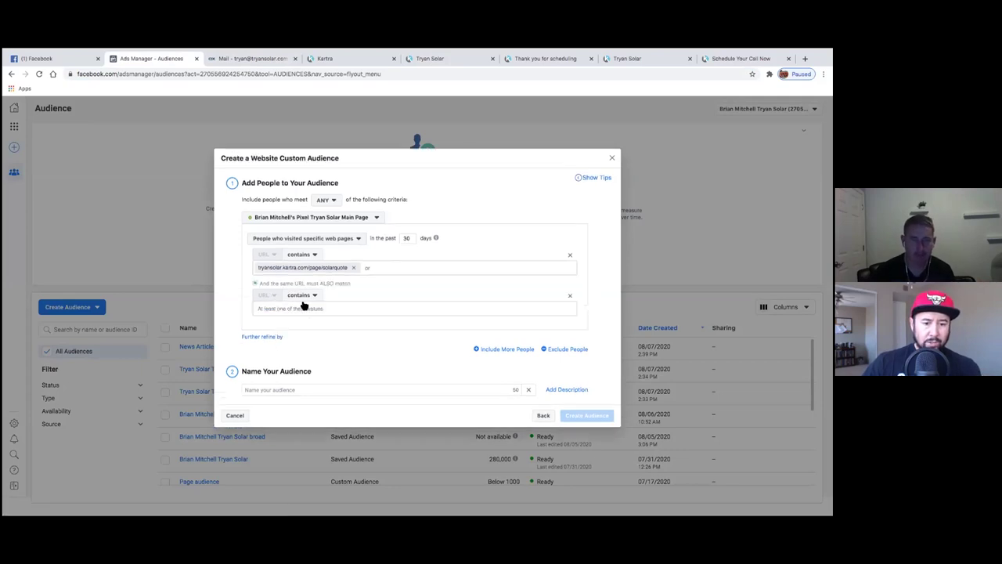
left_click(570, 296)
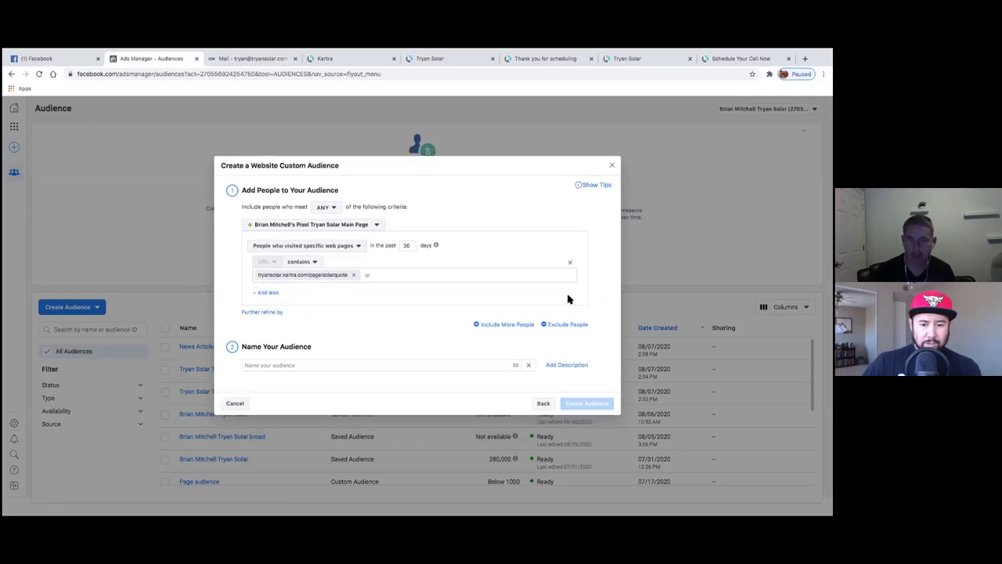
- Add an exclusion rule for people who visited specific web pages
left_click(551, 324)
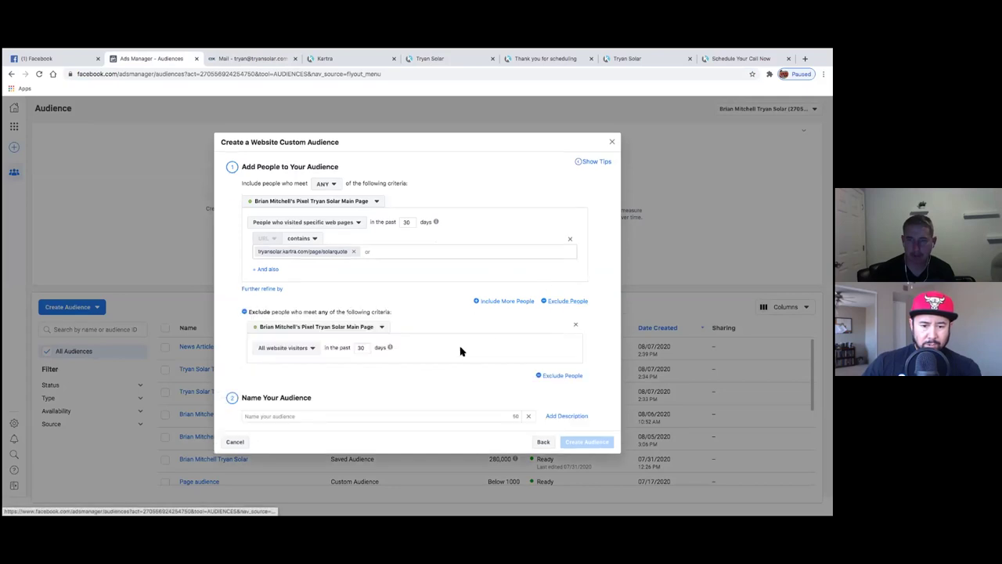
left_click(312, 349)
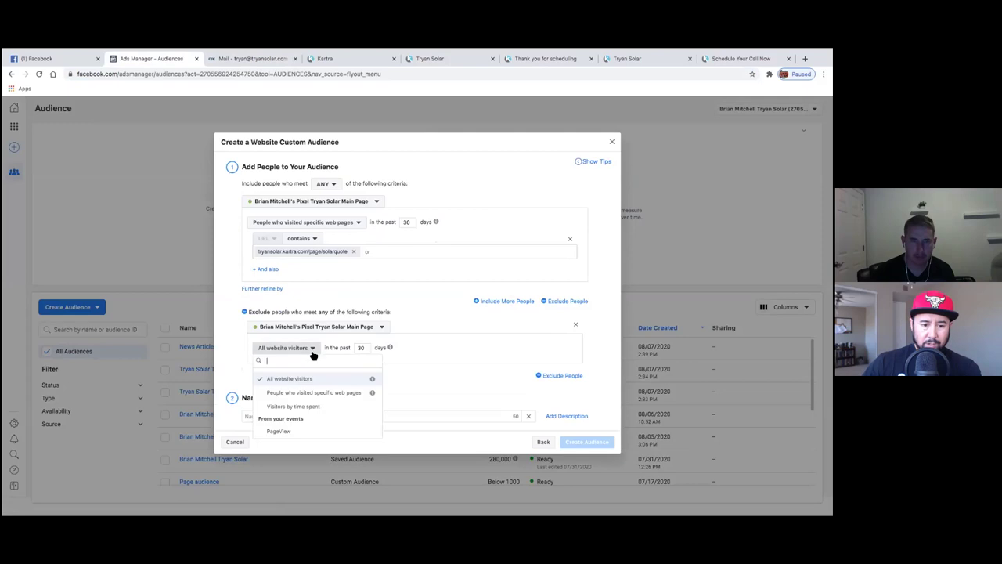
left_click(313, 391)
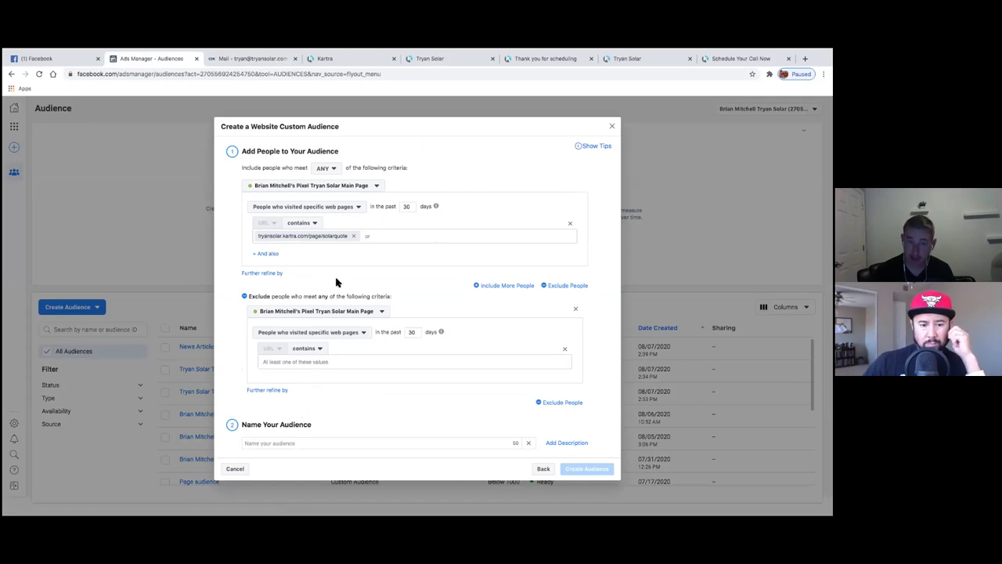
left_click(389, 61)
- Set the exclusion URL to the thankyouforyourinterestinsolarproposal page address
left_click(421, 62)
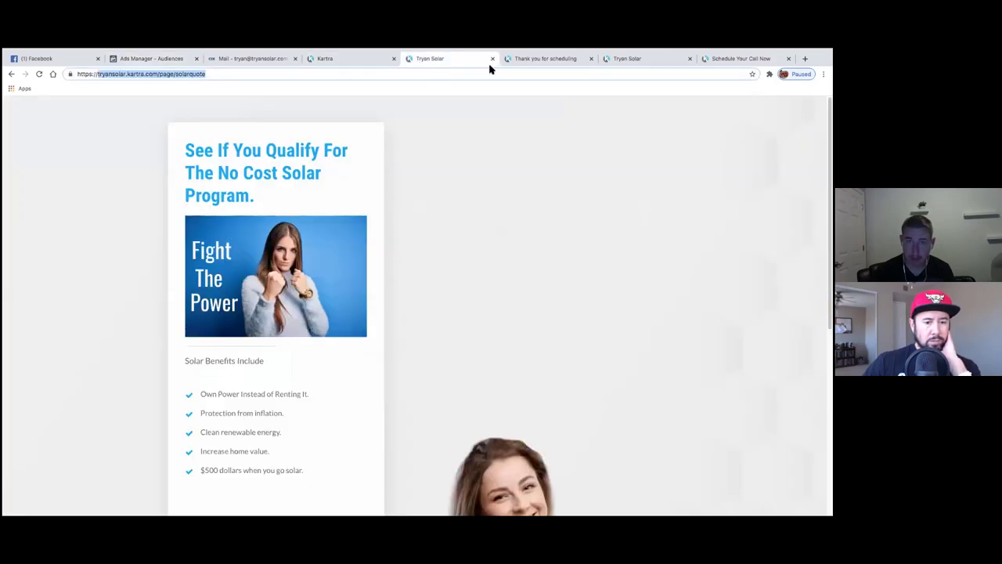
left_click(533, 62)
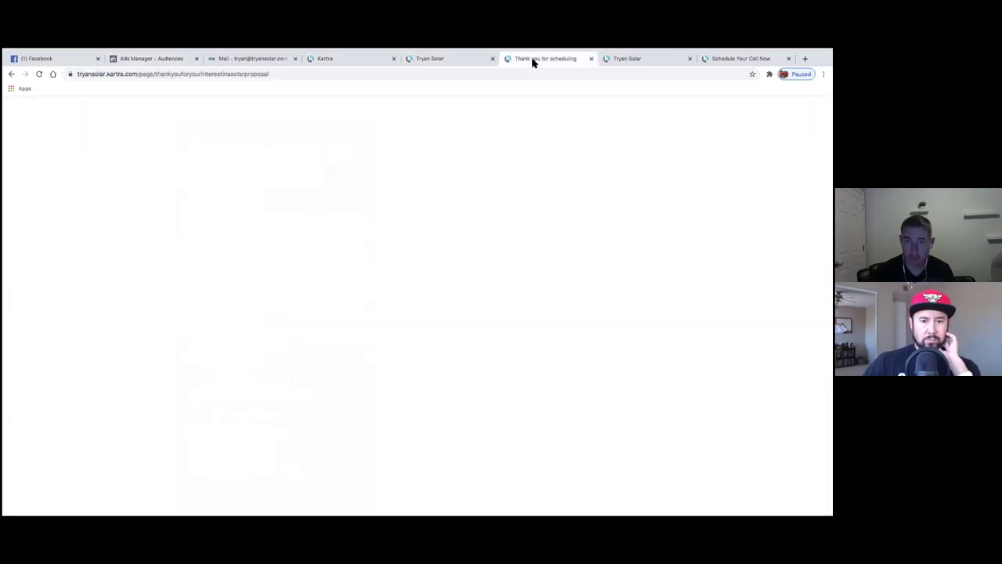
scroll(455, 222, "down", 3)
scroll(454, 222, "up", 3)
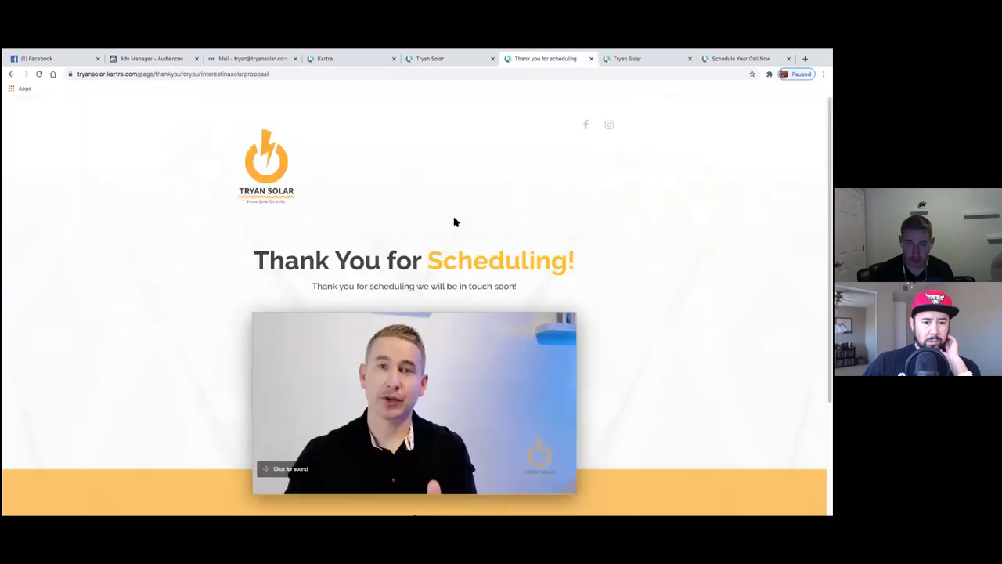
left_click(296, 76)
left_click_drag(290, 76, 99, 76)
key("ctrl+c")
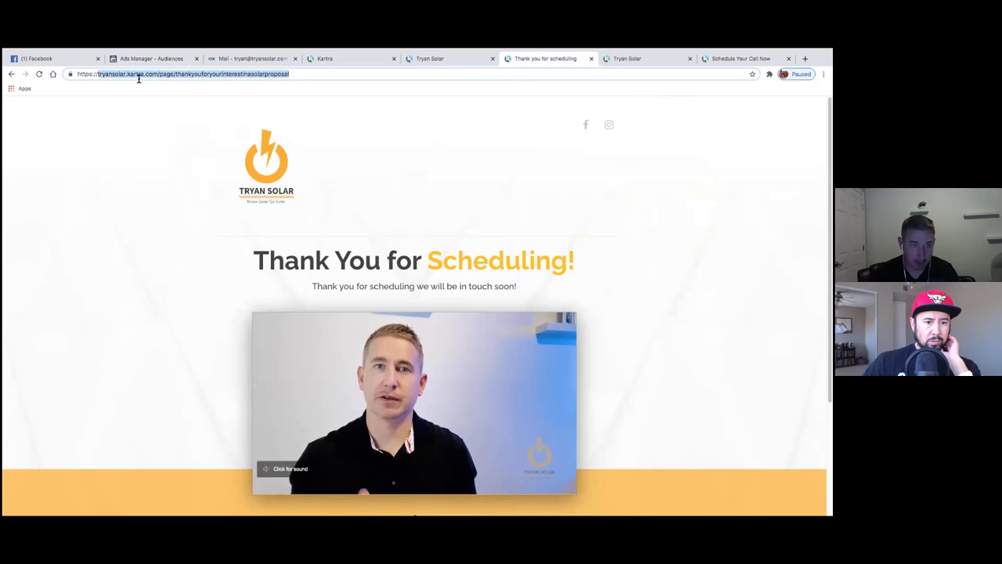
left_click(168, 60)
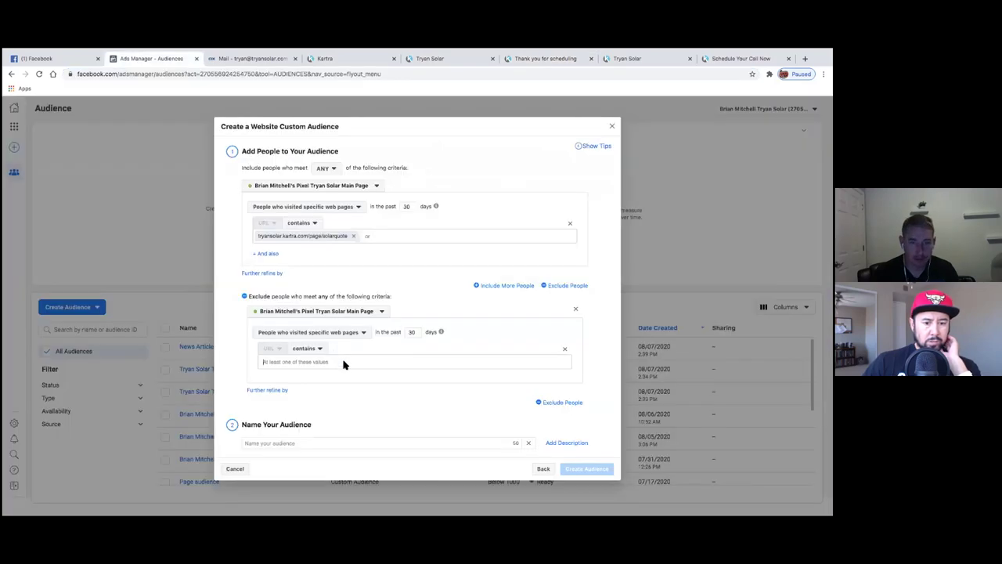
left_click(340, 363)
key("ctrl+v")
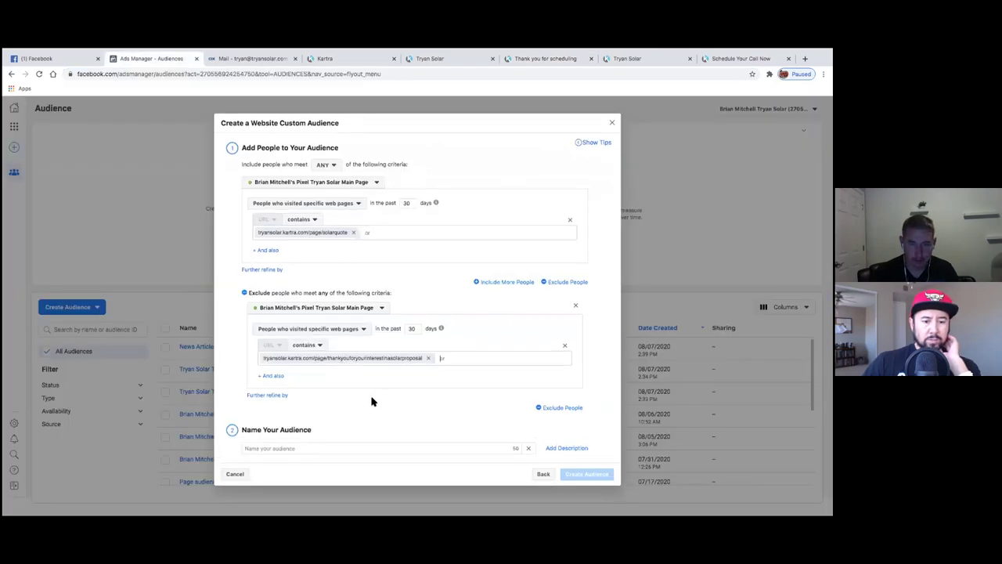
- Name it 'Solar Quote Website Visitors', set both rules to 180 days, and create it
left_click(364, 448)
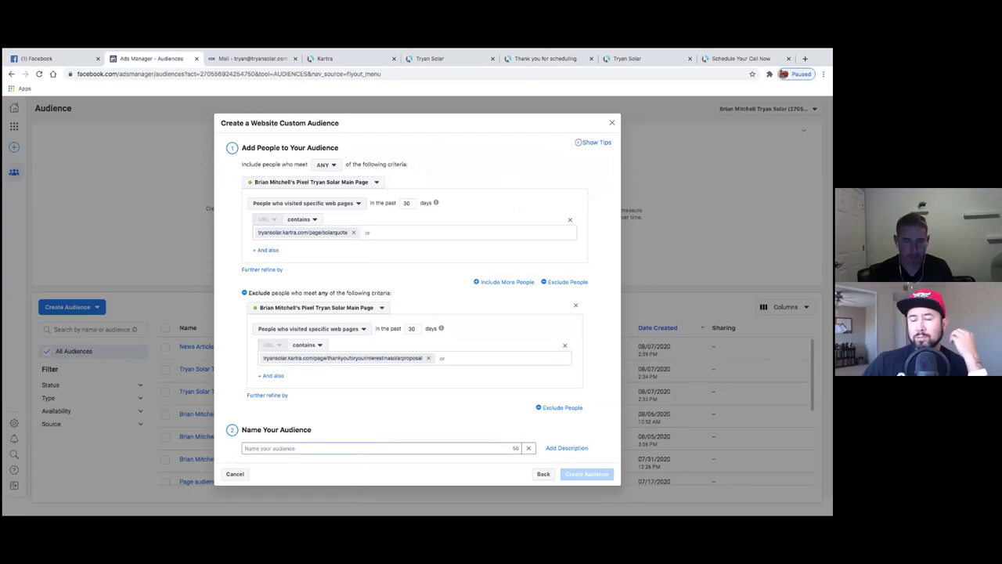
type("Solar Quote Website Visitors")
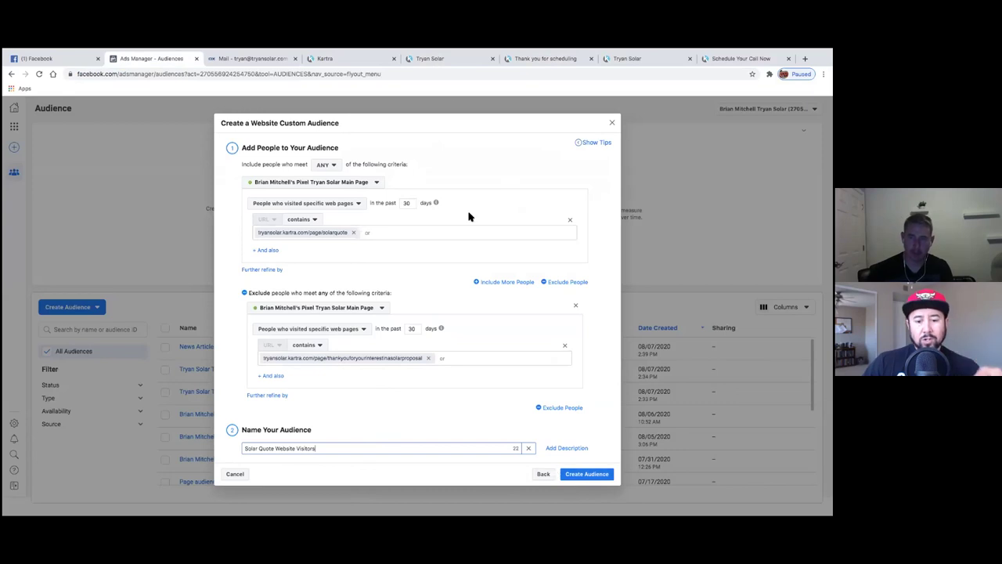
left_click(440, 117)
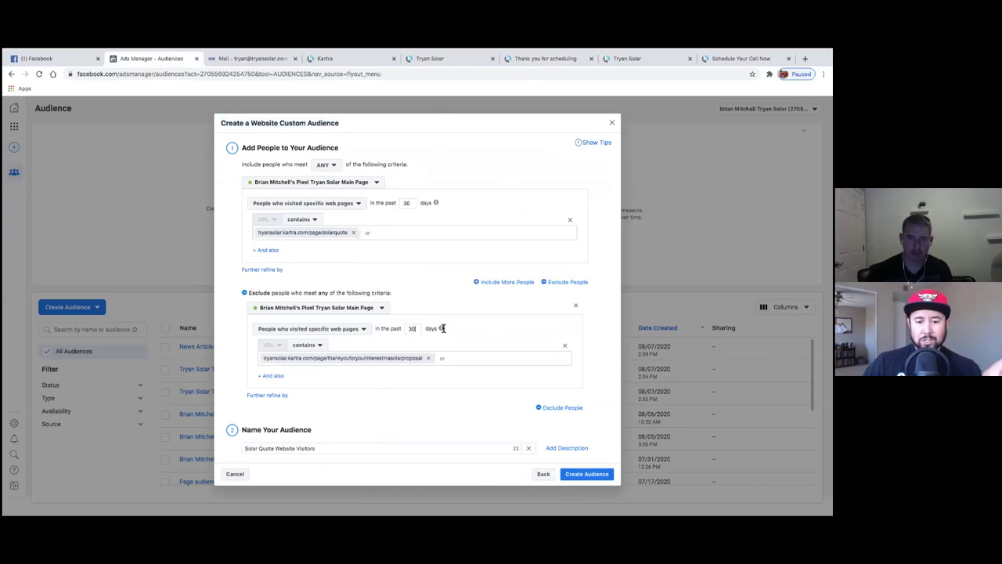
key("BackSpace")
type("18")
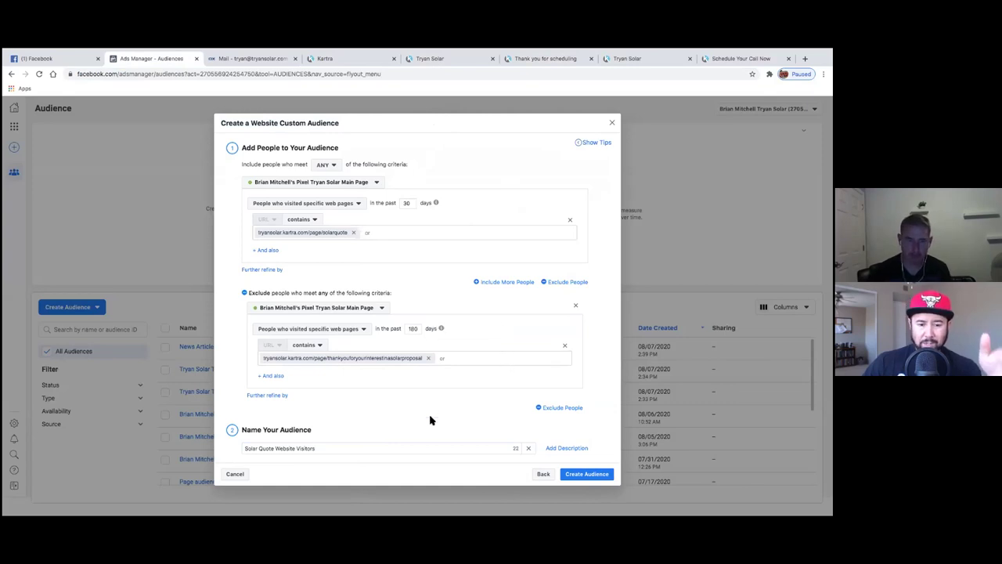
left_click(567, 477)
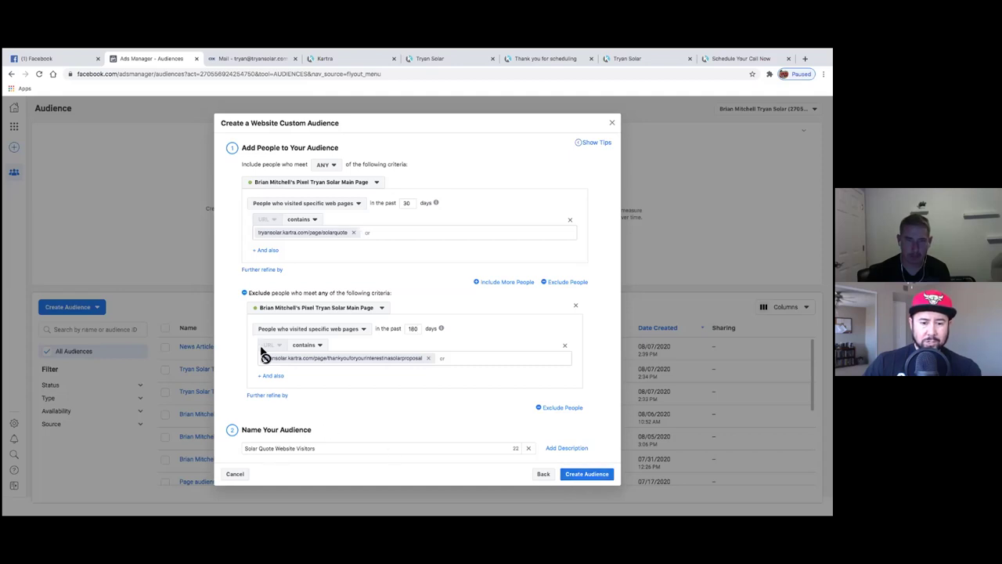
left_click(406, 204)
type("18")
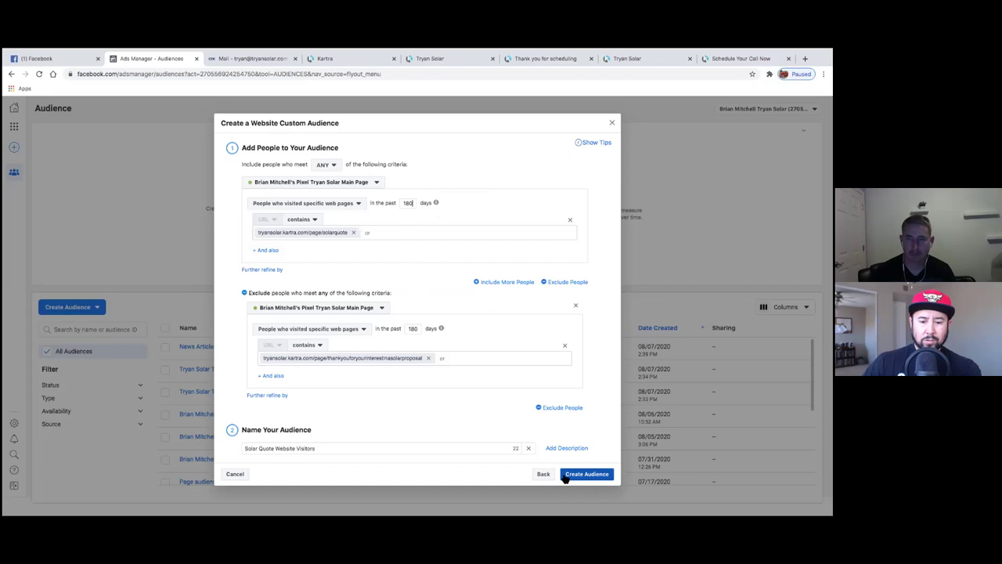
left_click(565, 477)
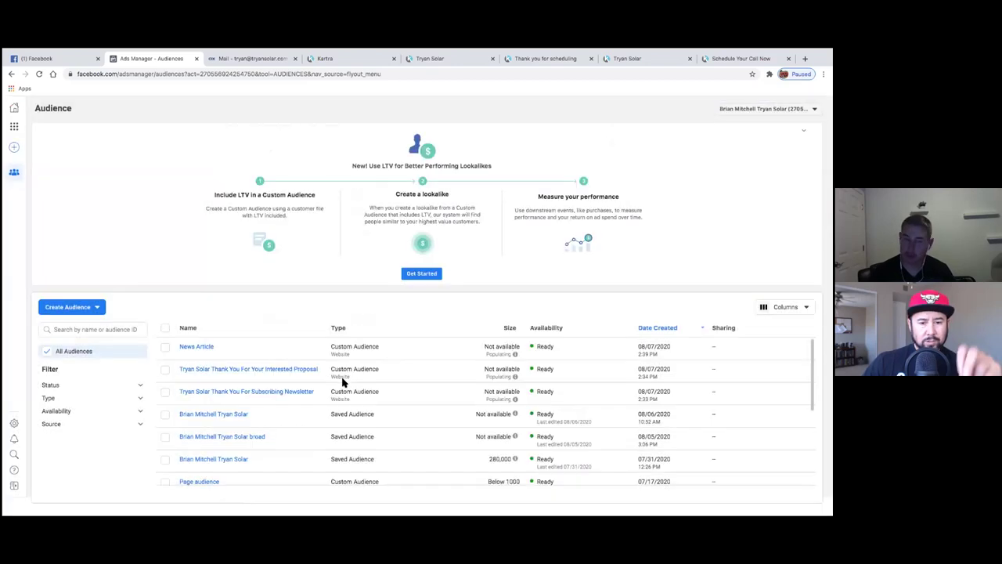
- Start a new website custom audience targeting people who visited specific web pages
left_click(604, 366)
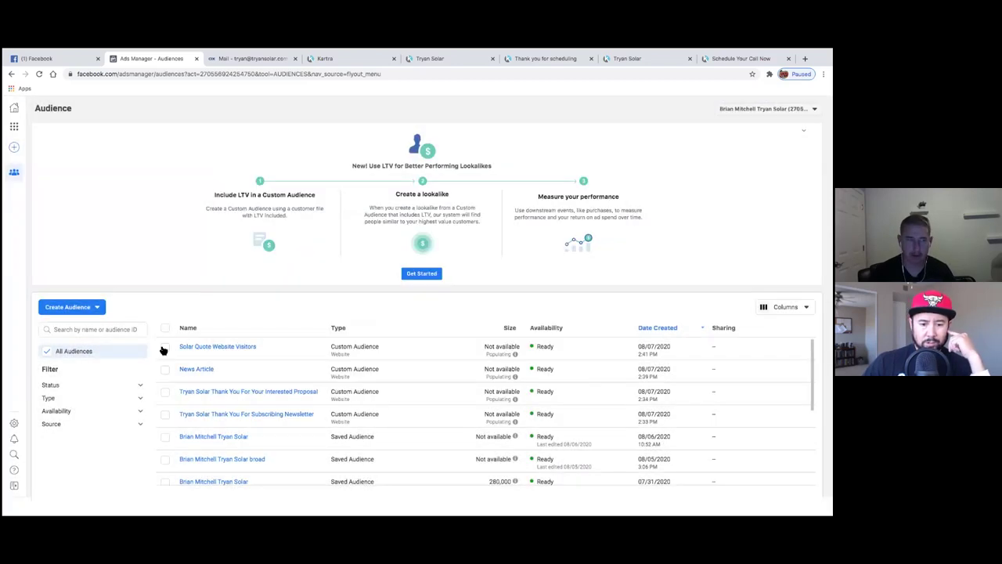
left_click(83, 308)
left_click(110, 308)
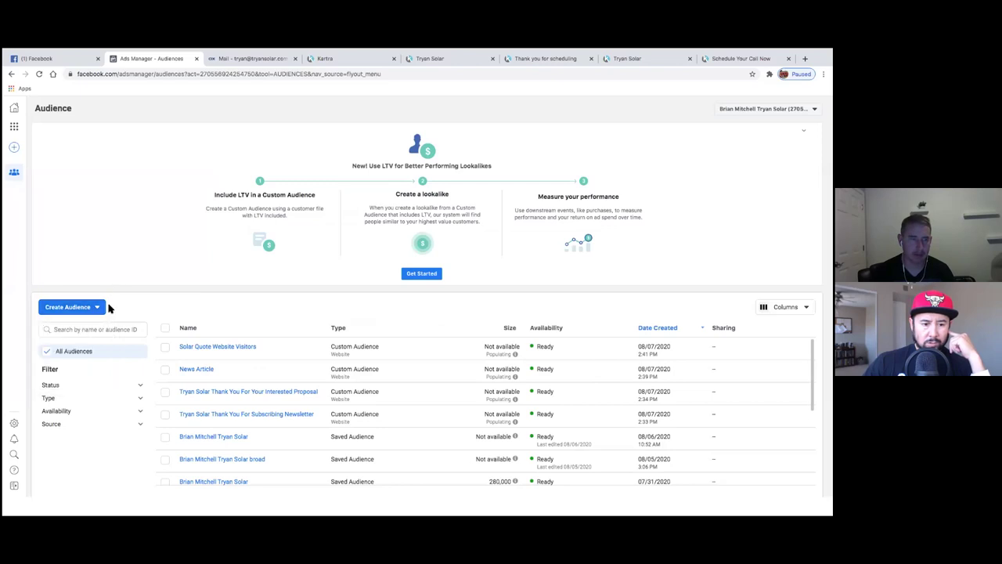
left_click(105, 307)
left_click(74, 327)
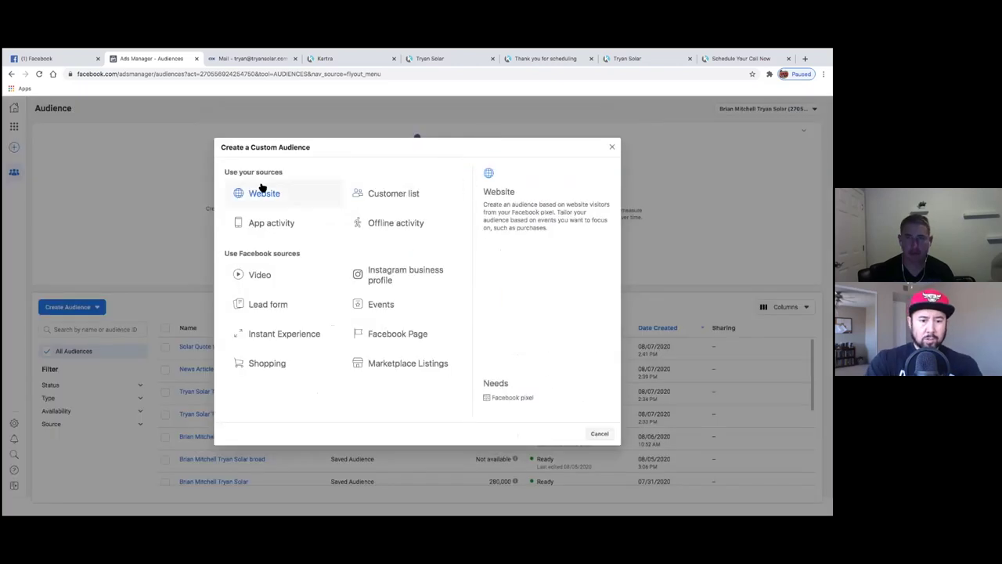
left_click(262, 192)
left_click(298, 245)
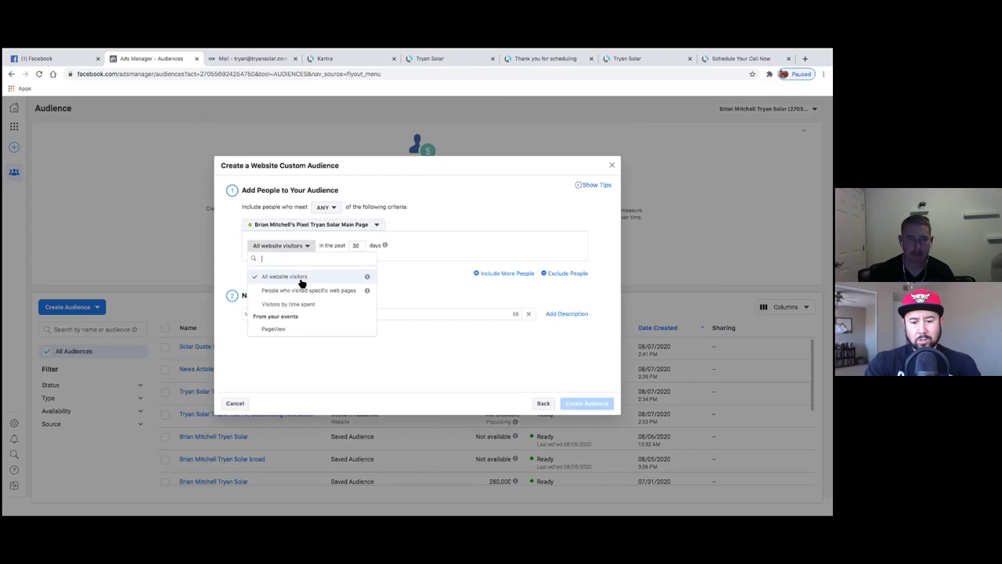
left_click(309, 290)
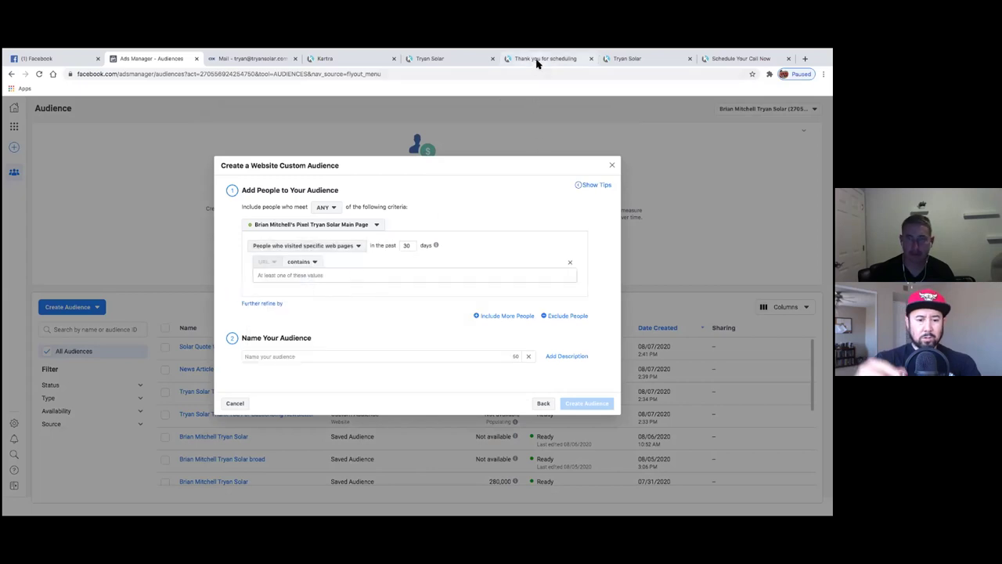
- Use the 4powersavinghacks page address as the included URL
left_click(537, 62)
left_click(617, 60)
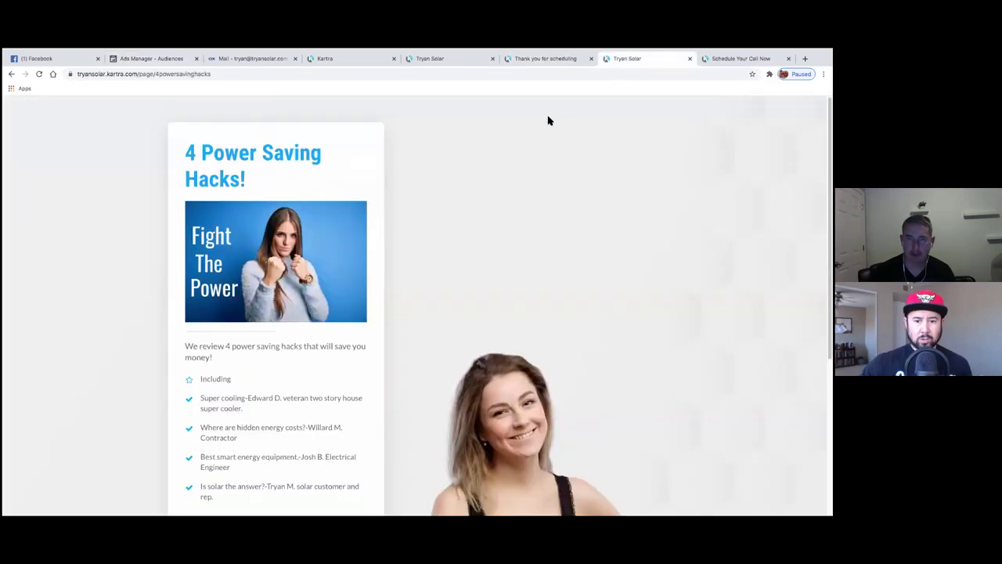
double_click(244, 75)
left_click_drag(186, 75, 99, 73)
key("ctrl+c")
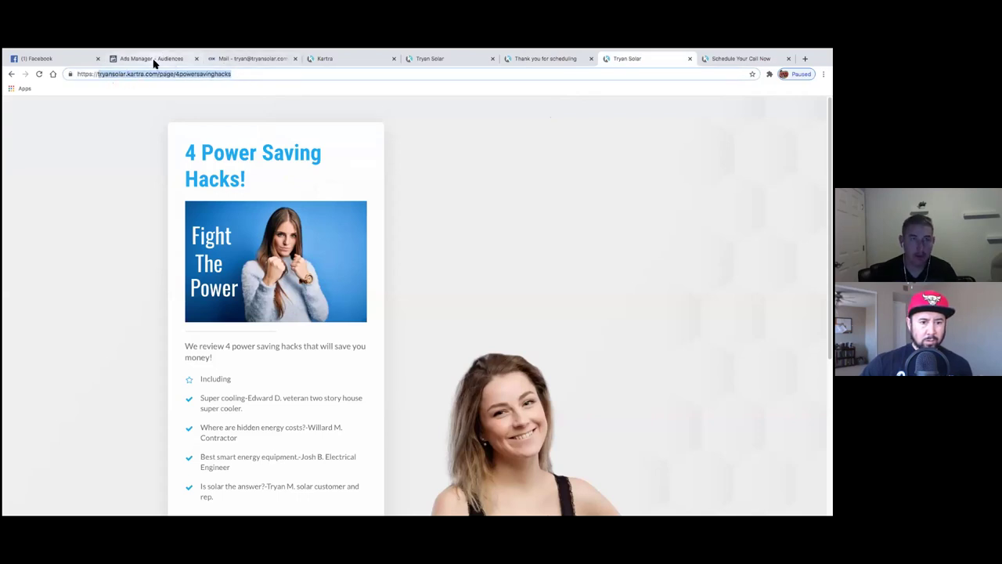
left_click(153, 59)
left_click(300, 275)
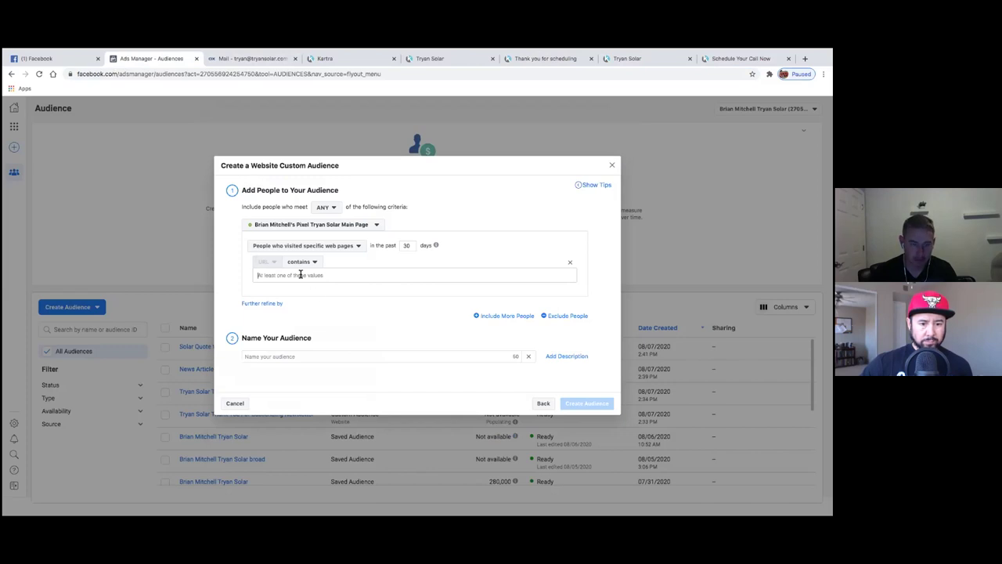
key("ctrl+v")
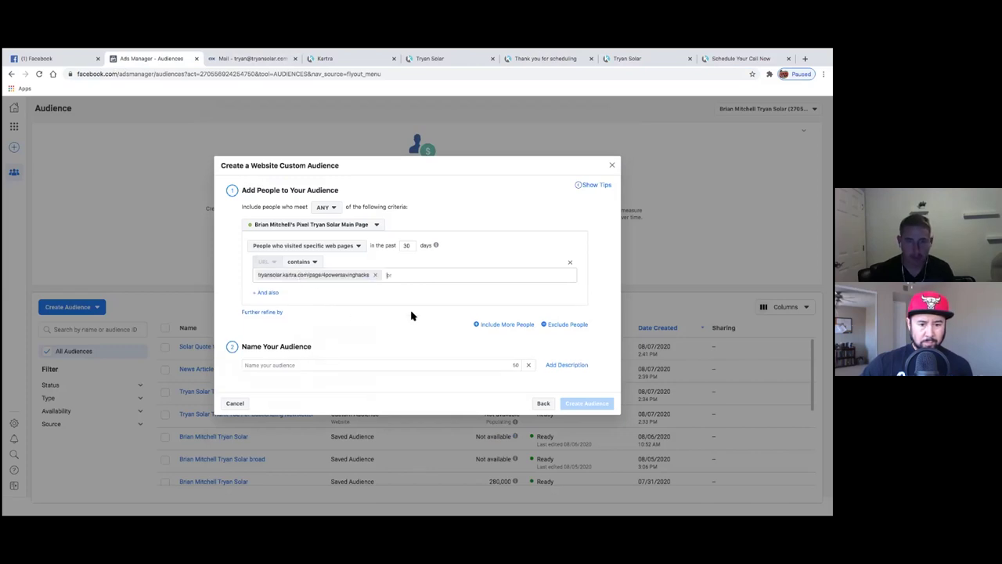
- Add an exclusion rule and copy the newsletter thank-you page address
left_click(562, 324)
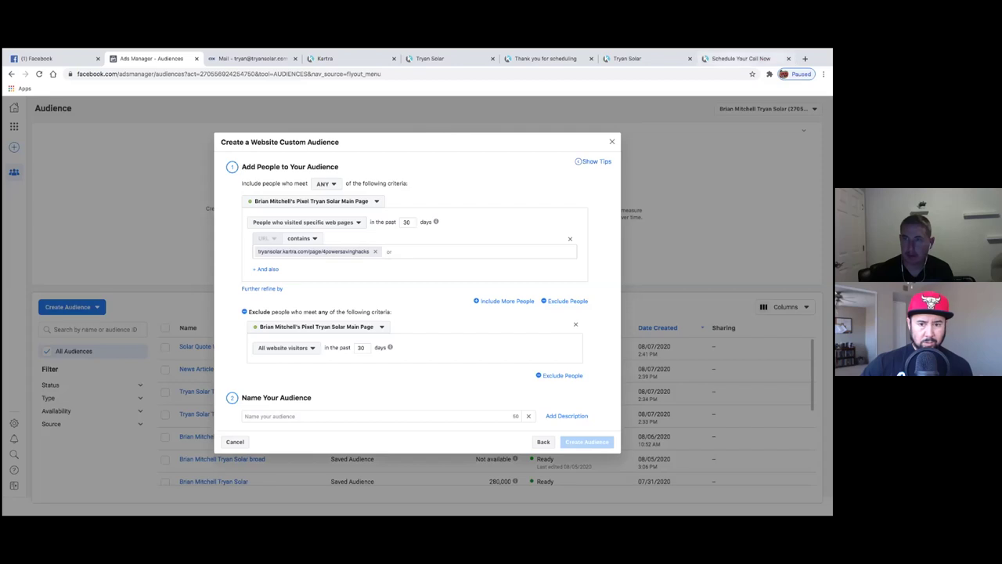
key("ctrl+9")
left_click(279, 73)
left_click(280, 74)
left_click_drag(280, 73, 97, 75)
key("super+c")
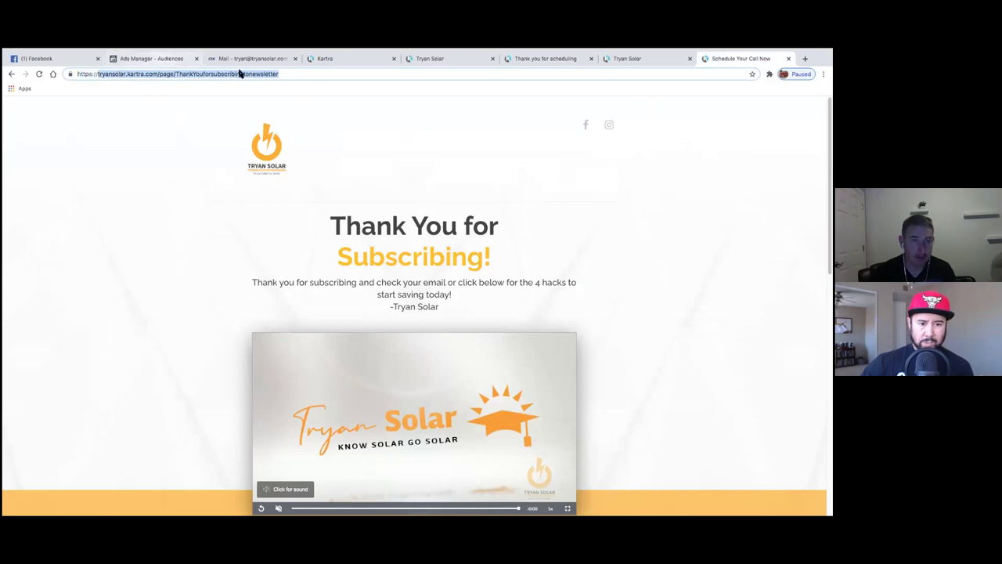
key("super+2")
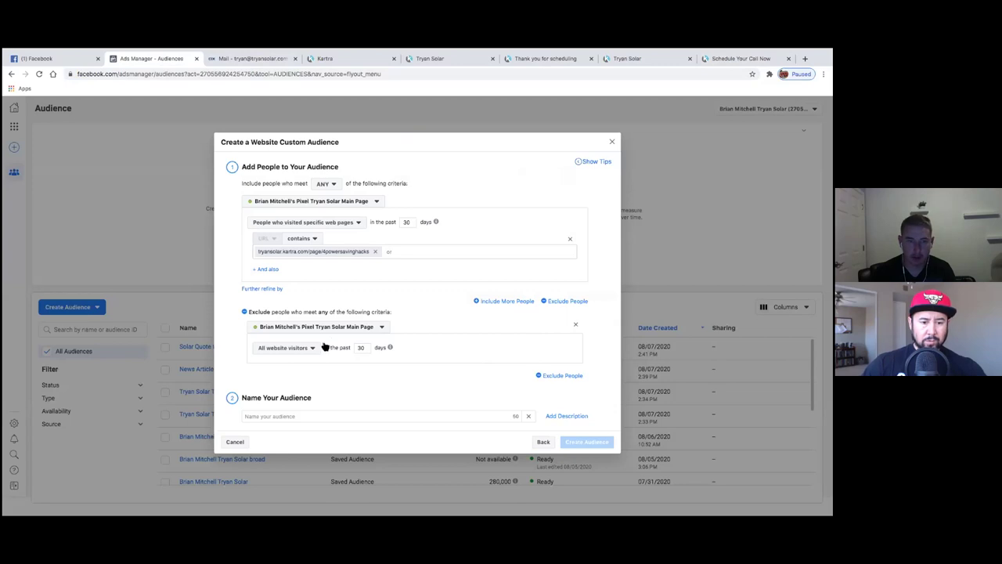
- Exclude newsletter thank-you page visitors and set both windows to 180 days
left_click(310, 348)
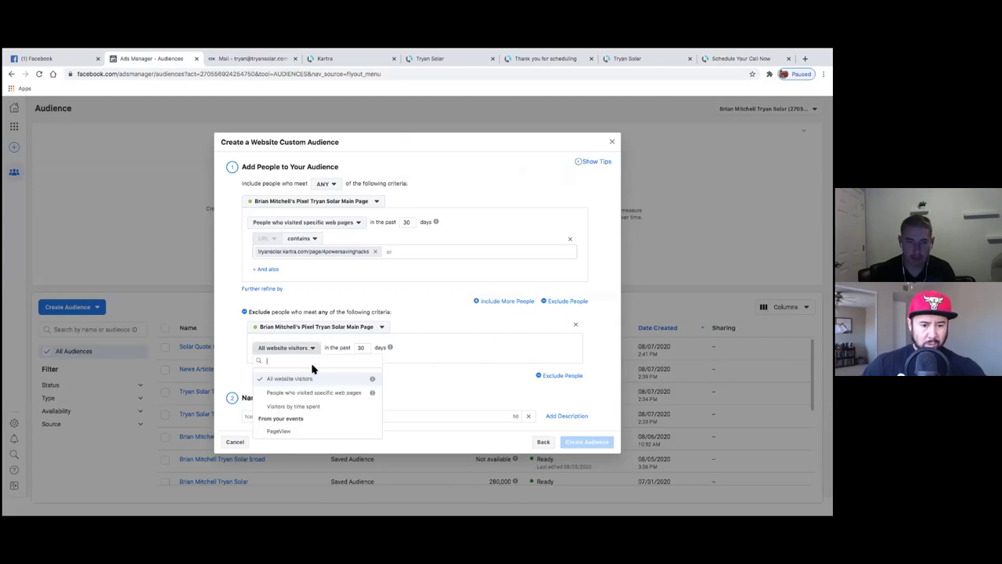
left_click(319, 392)
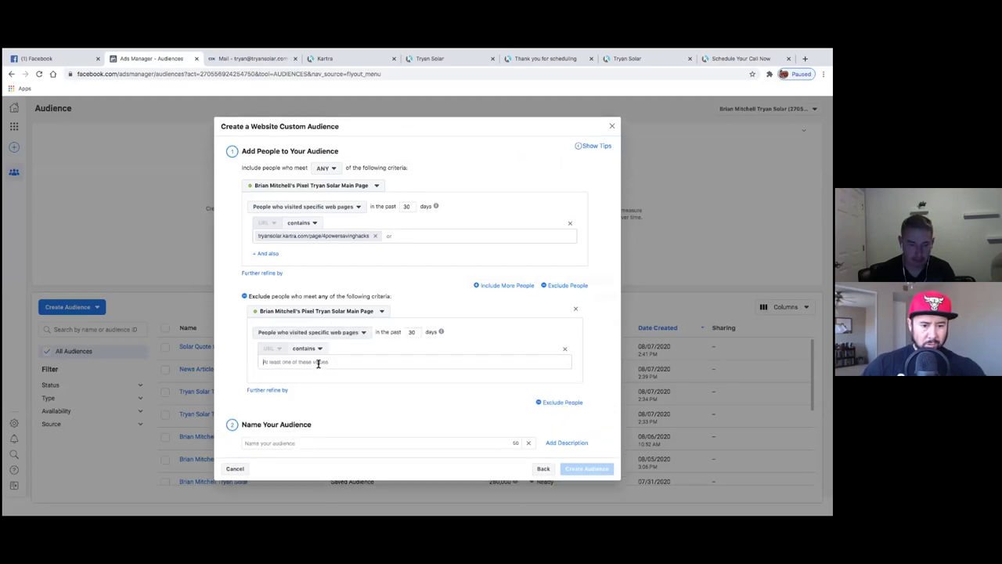
key("super+v")
double_click(409, 203)
key("BackSpace")
type("180")
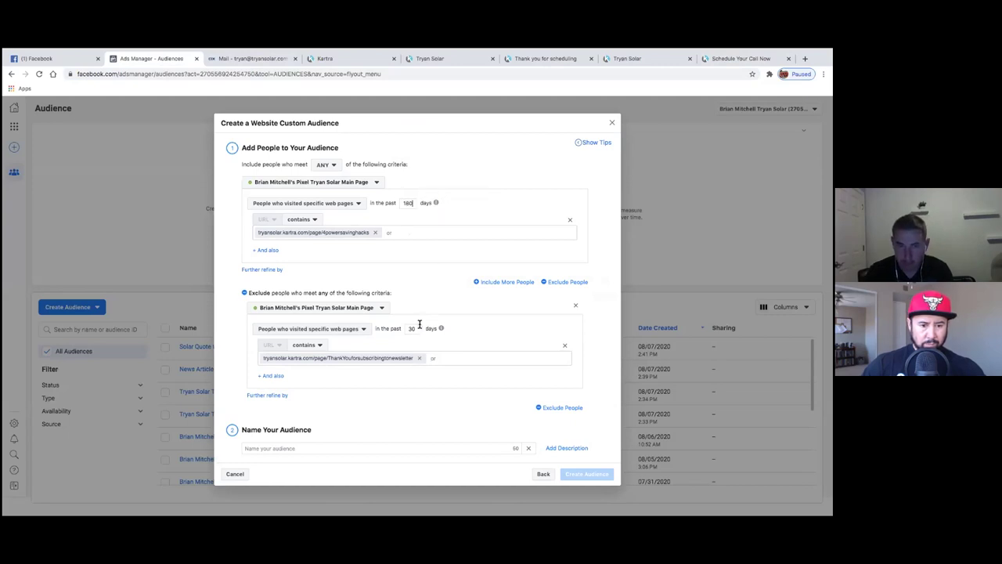
key("BackSpace")
key("BackSpace")
type("18")
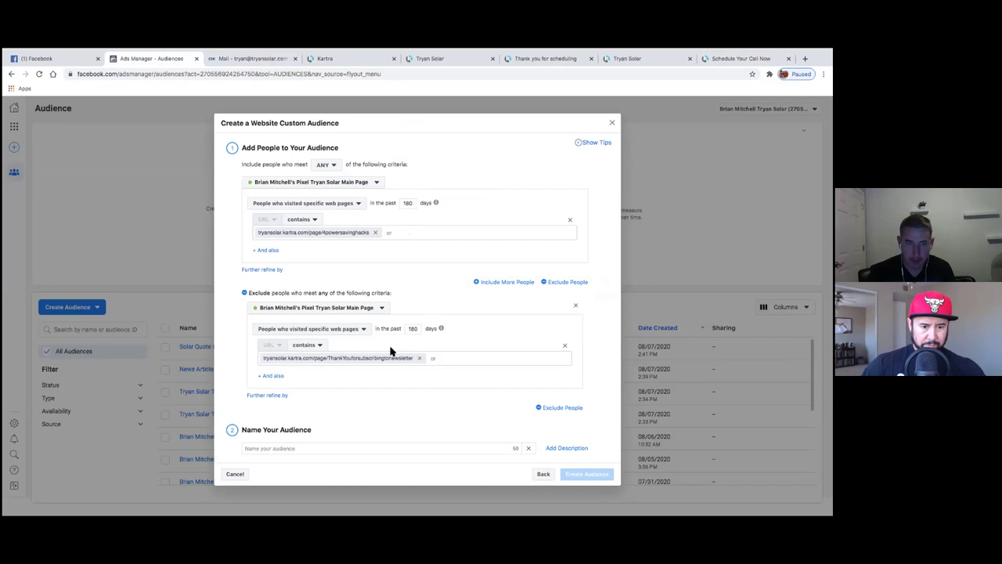
- Name the audience 'Solar 4 Hacks To Save Article Website Visitors' and create it
left_click(305, 452)
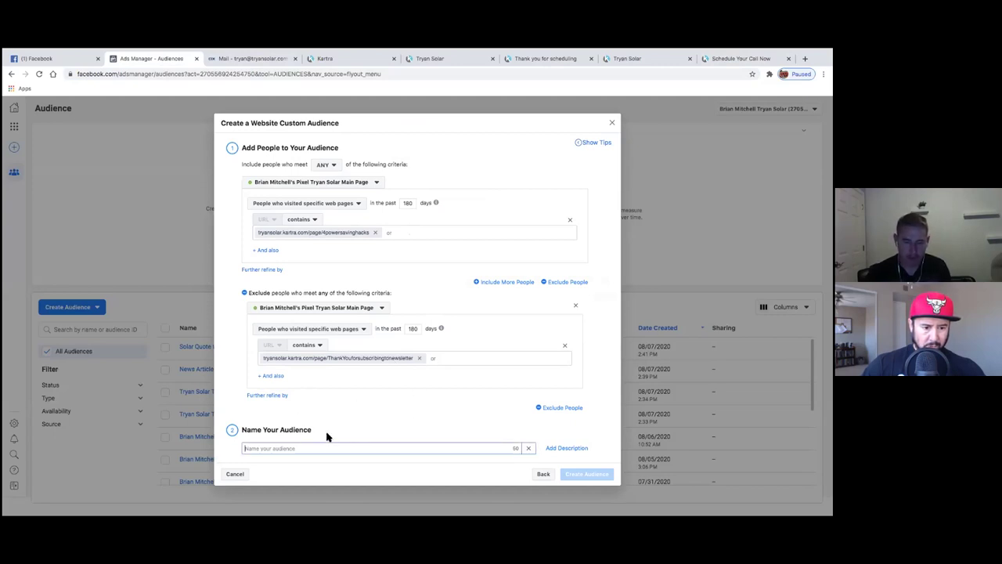
type("So")
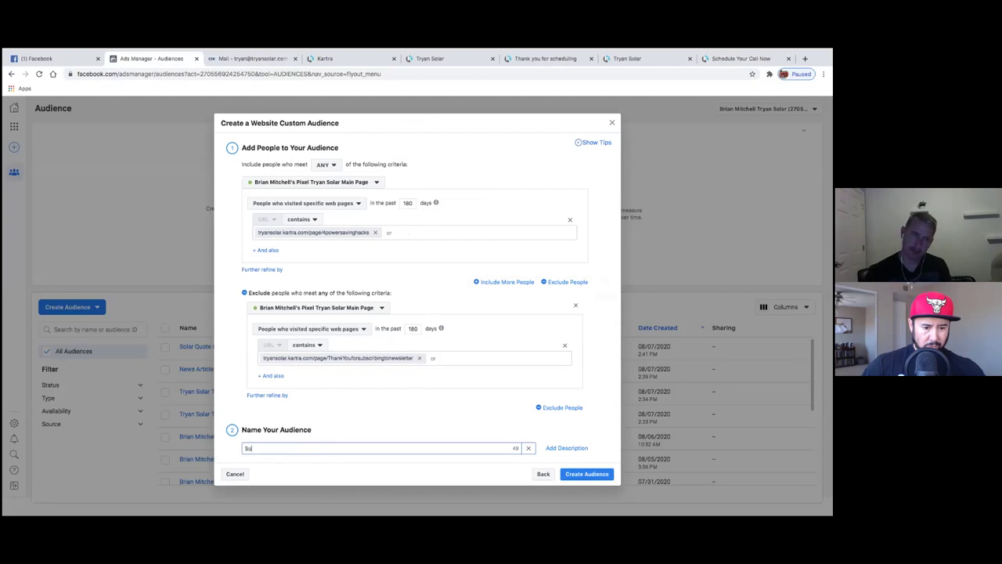
key("BackSpace")
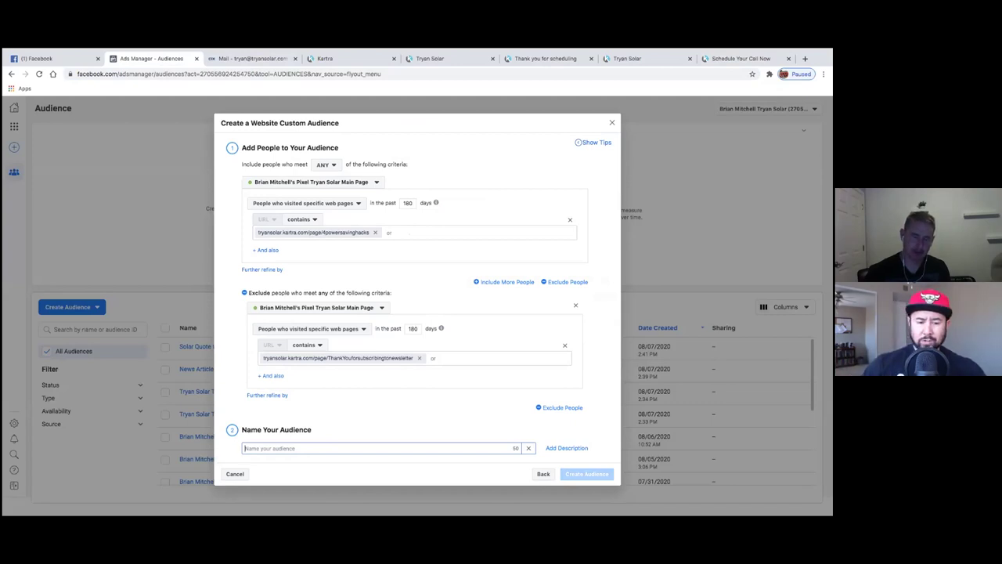
type("Solar 4 Hacks To Save Article Website Visitors")
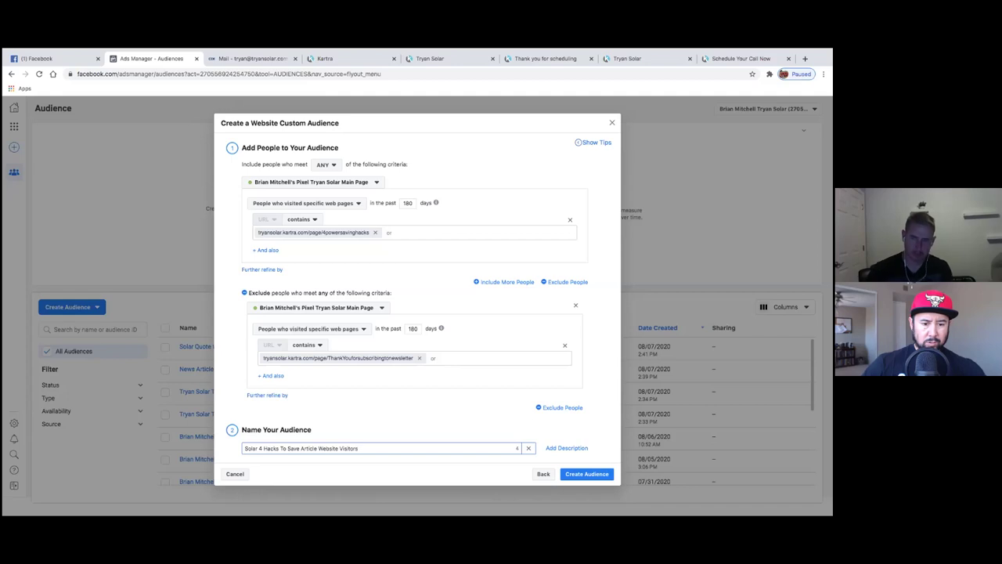
left_click(570, 476)
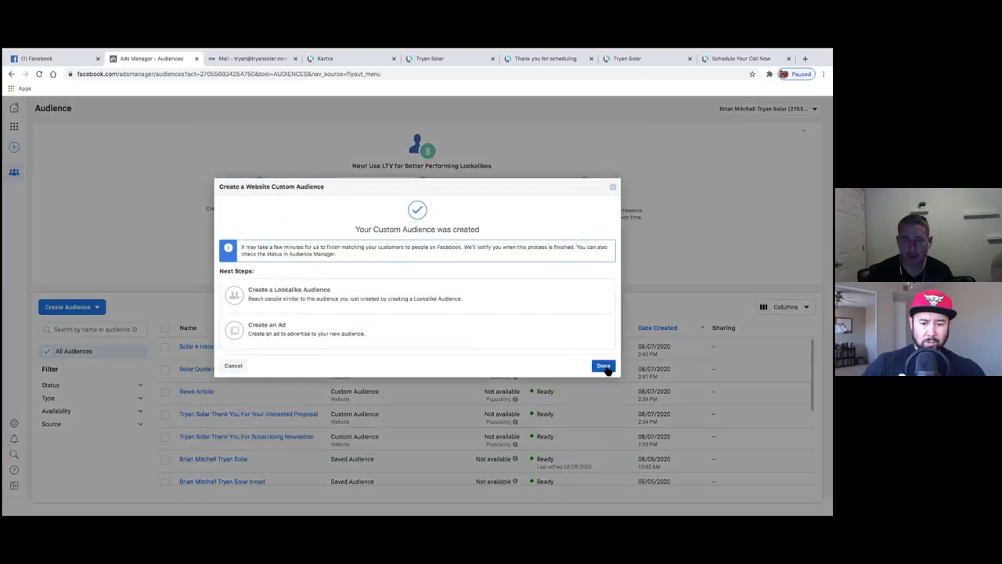
left_click(604, 367)
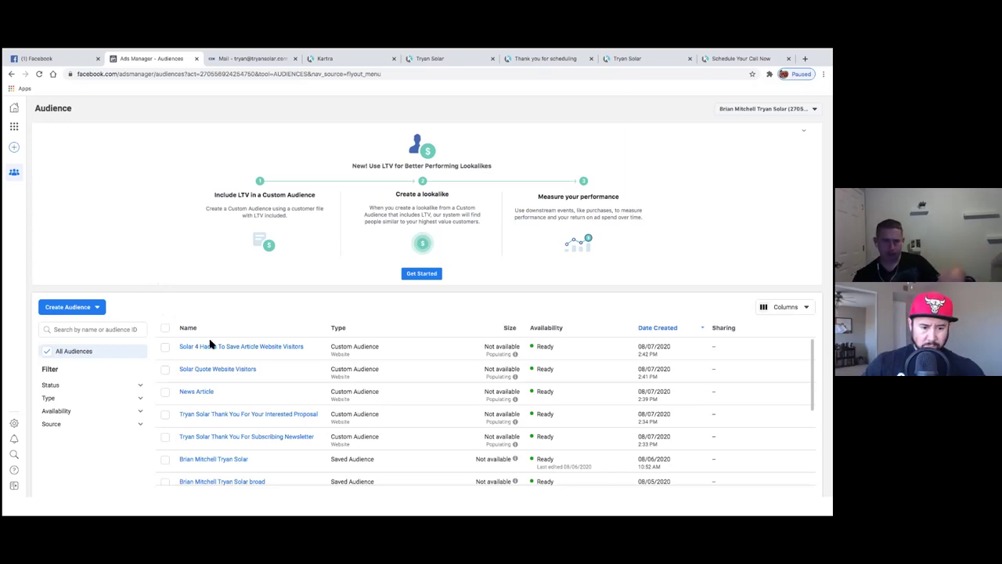
- Find the Panel Cleaning Video Views audience in the list and open its 13,000-person summary
scroll(253, 408, "down", 1)
scroll(267, 442, "down", 5)
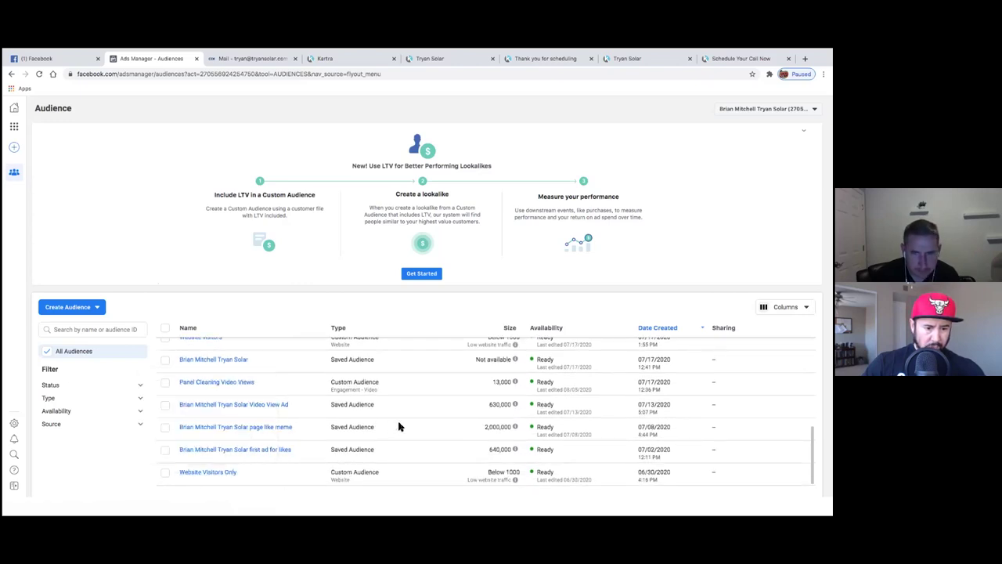
scroll(399, 426, "up", 2)
scroll(399, 426, "up", 5)
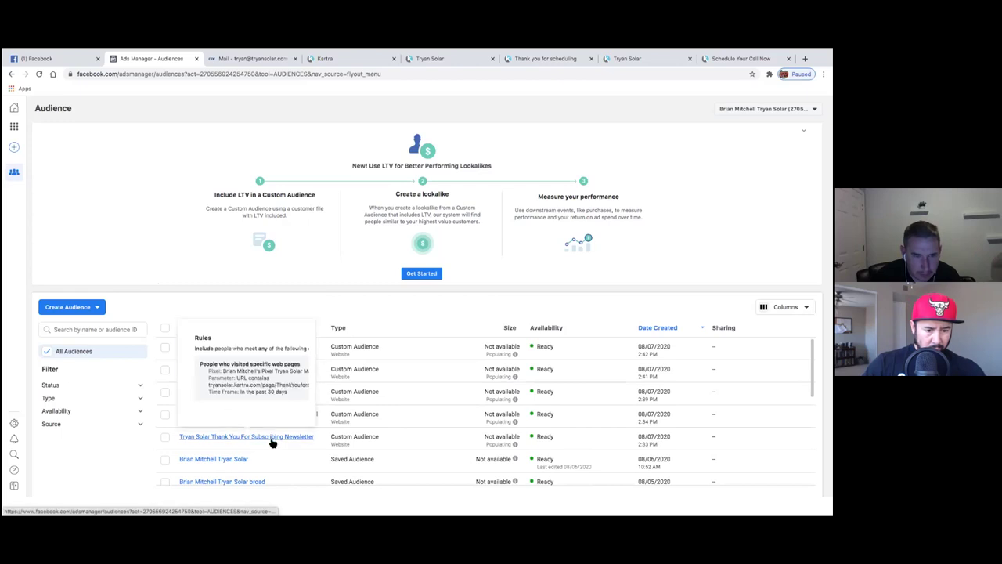
scroll(387, 423, "down", 4)
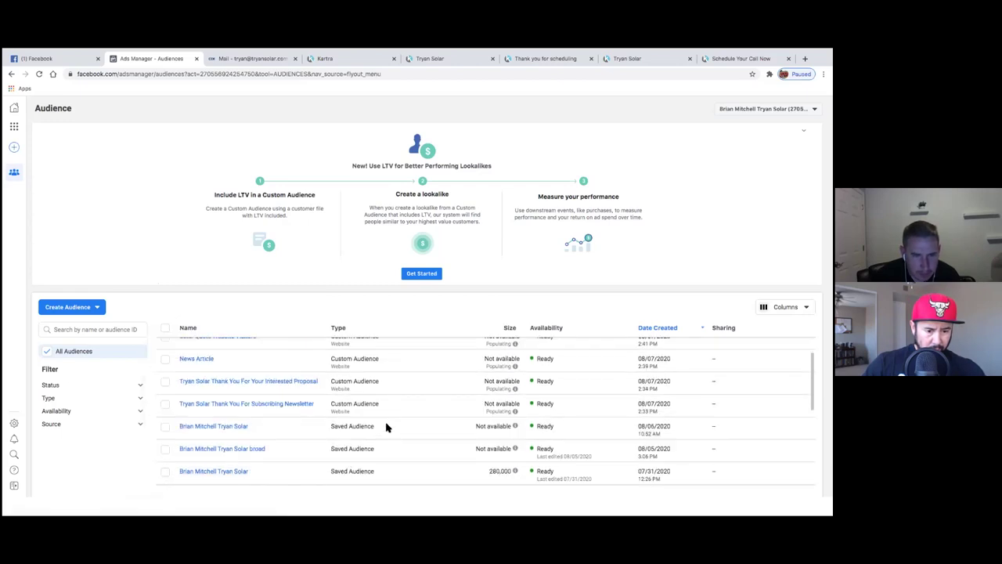
scroll(387, 423, "down", 3)
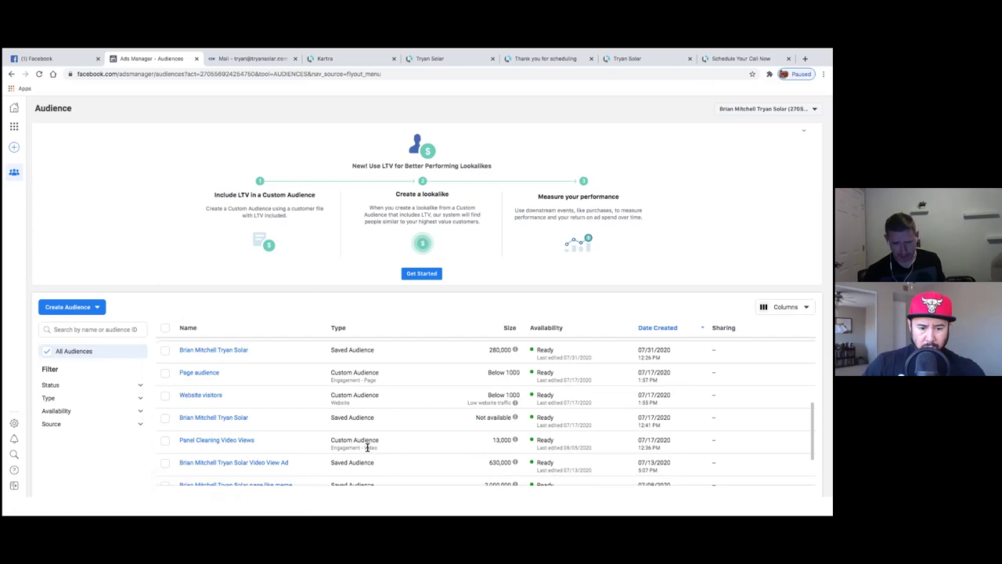
left_click(227, 441)
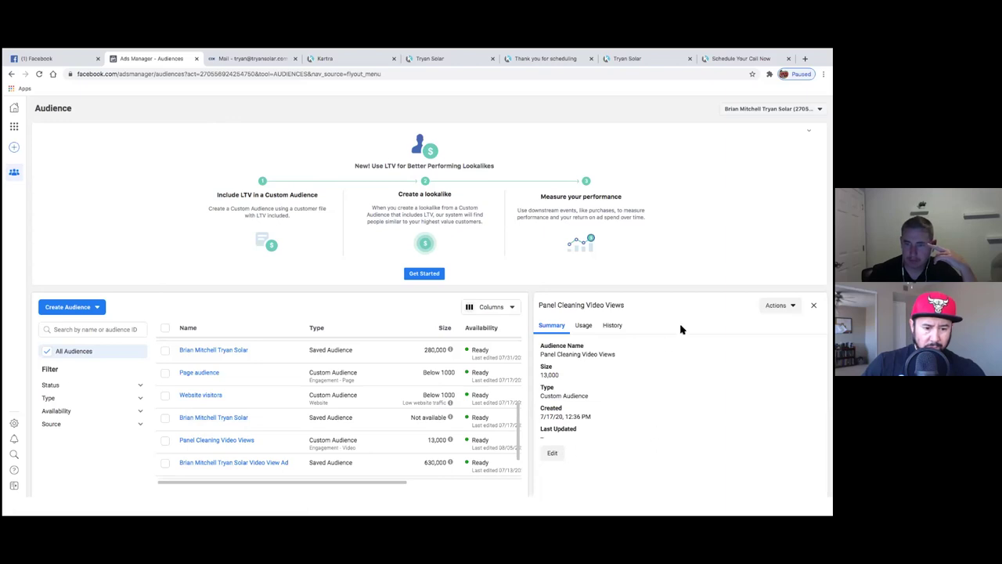
- Append ' 3 Seconds' to the Panel Cleaning Video Views audience name, save it, and deselect the row
left_click(165, 442)
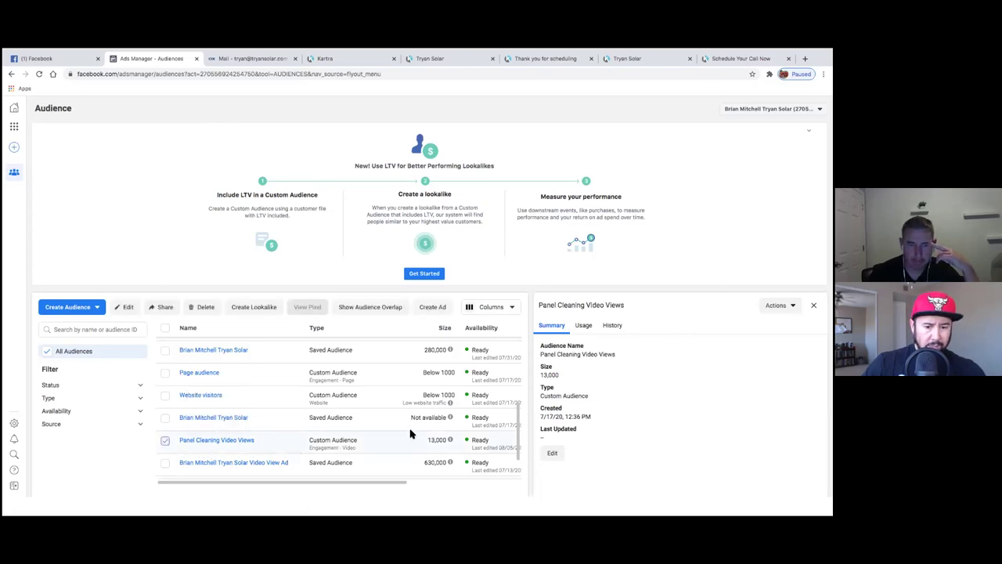
left_click(298, 464)
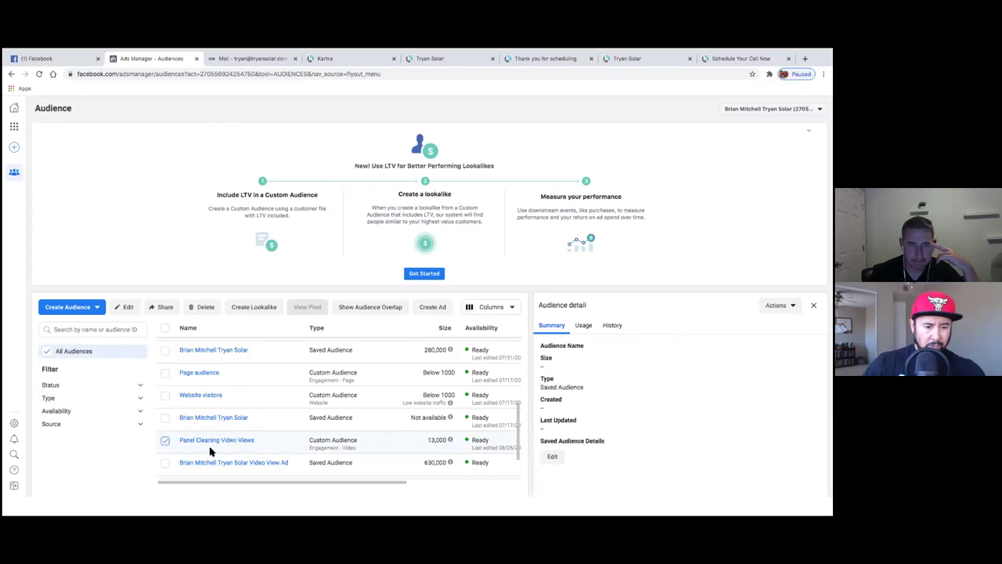
left_click(127, 307)
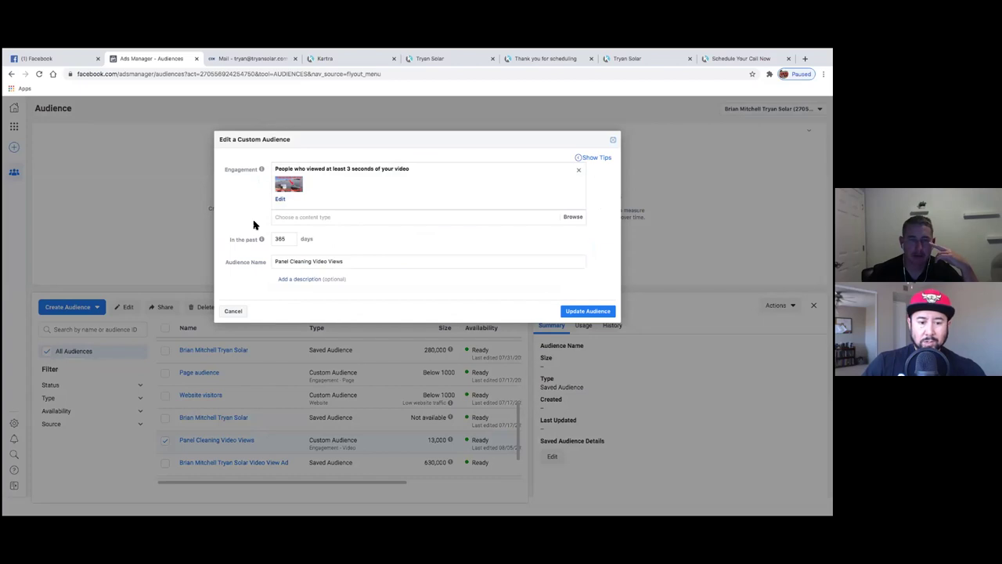
left_click(364, 258)
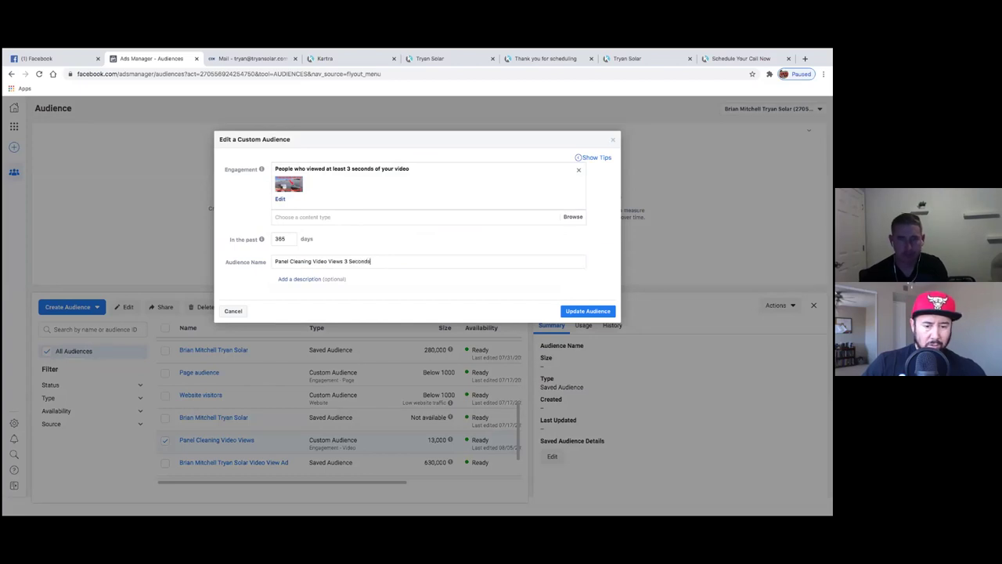
left_click(593, 312)
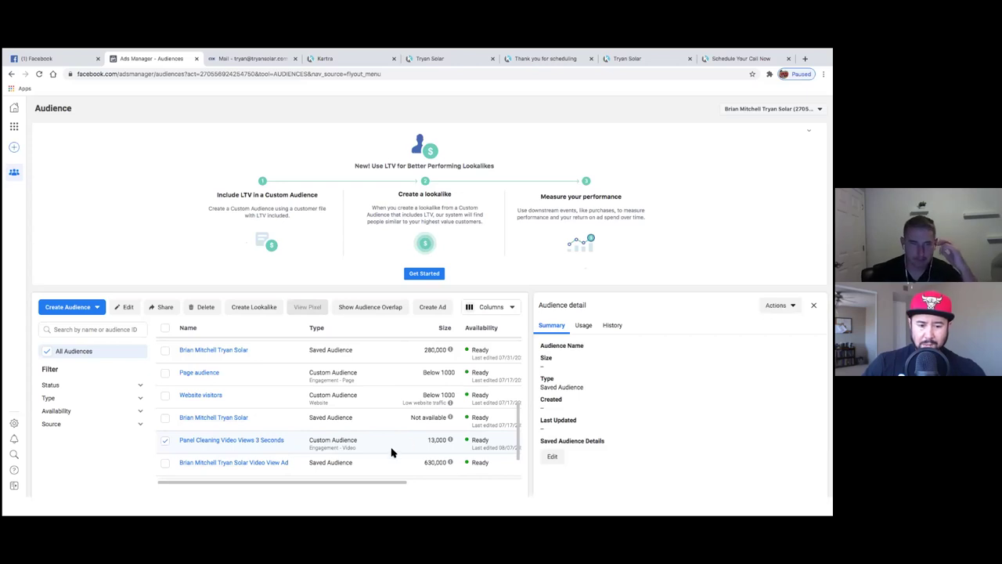
left_click(166, 443)
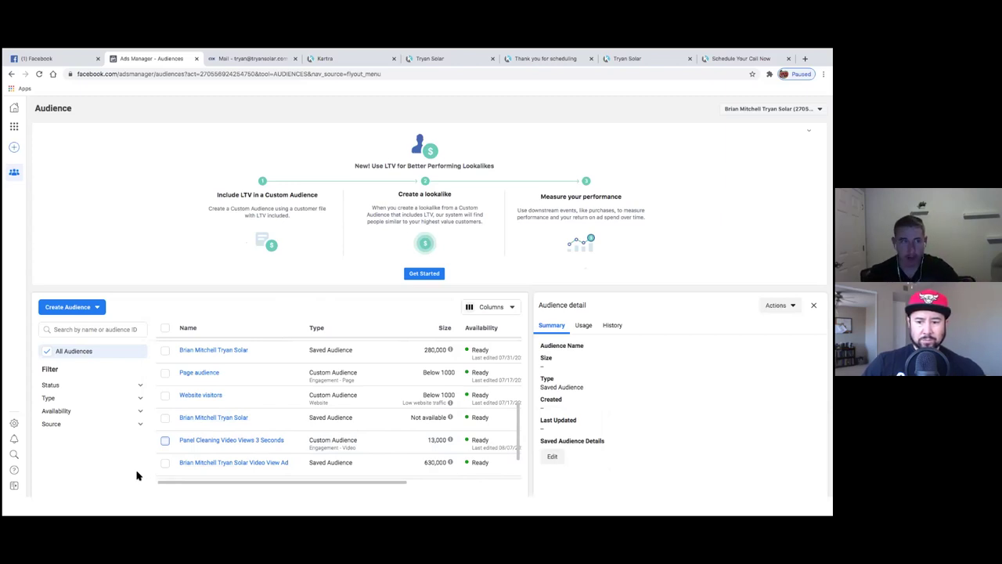
left_click(94, 311)
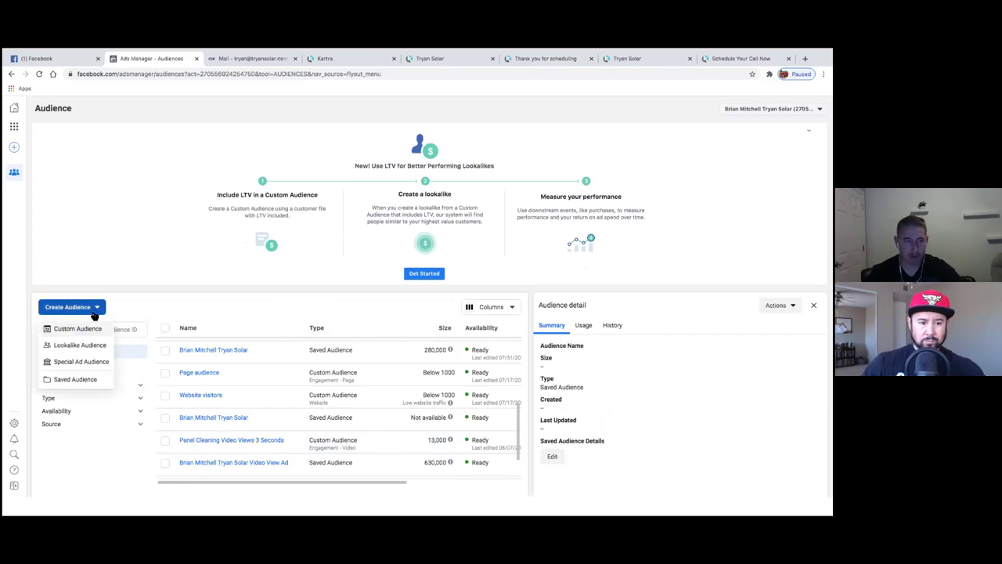
left_click(80, 330)
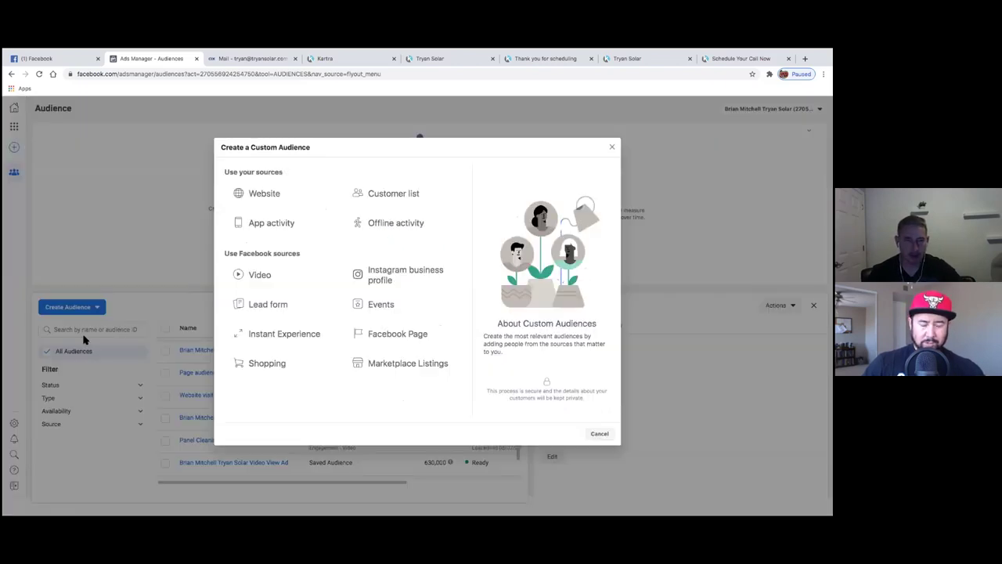
left_click(278, 274)
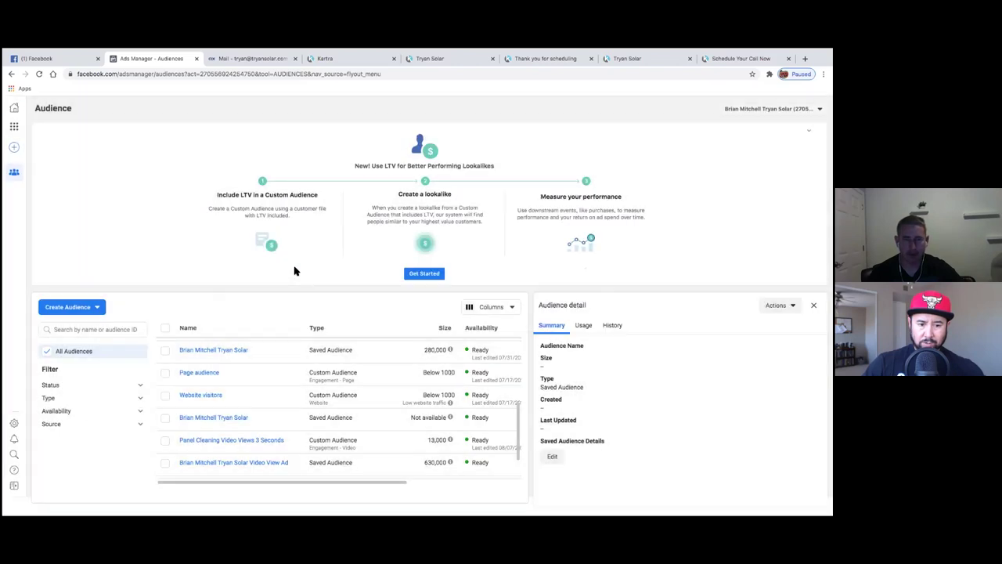
left_click(330, 239)
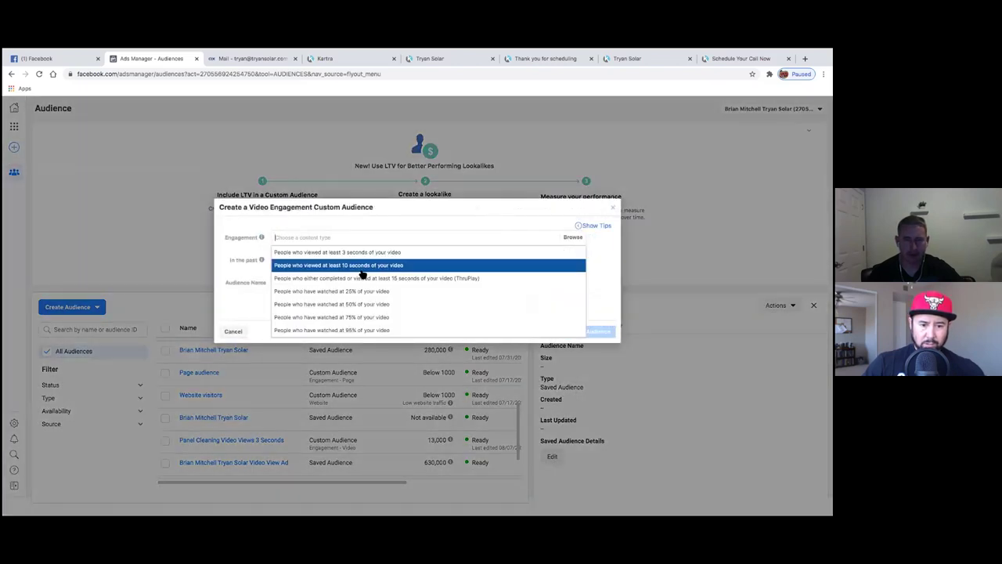
left_click(299, 224)
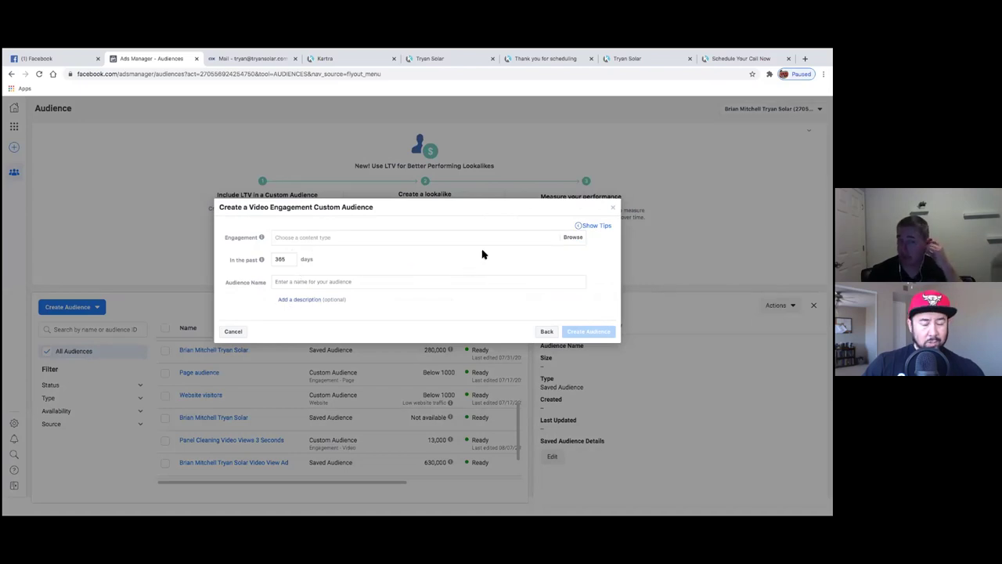
left_click(615, 209)
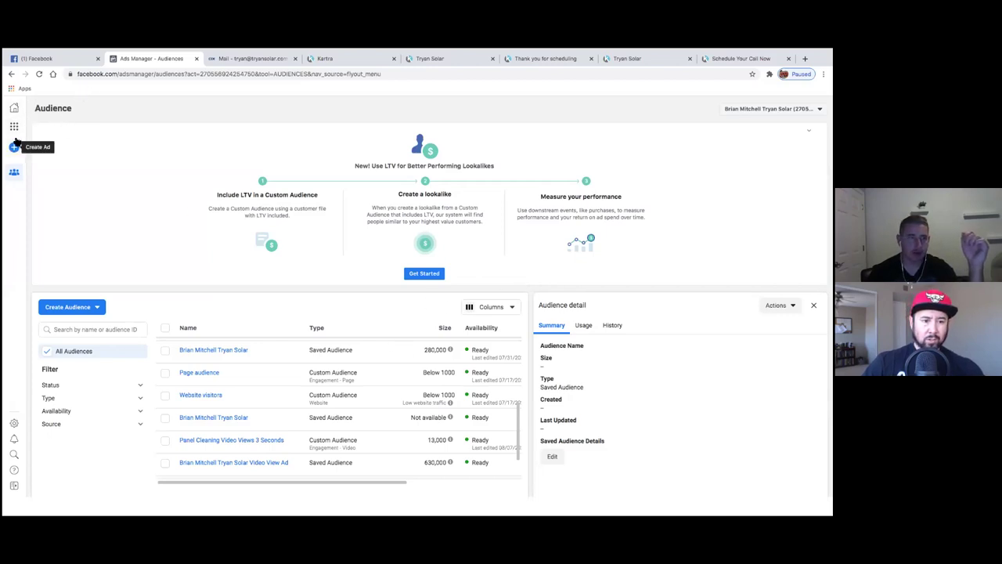
- Go to Ads Manager from the tools grid and open the Brand awareness campaign's ad sets
left_click(14, 127)
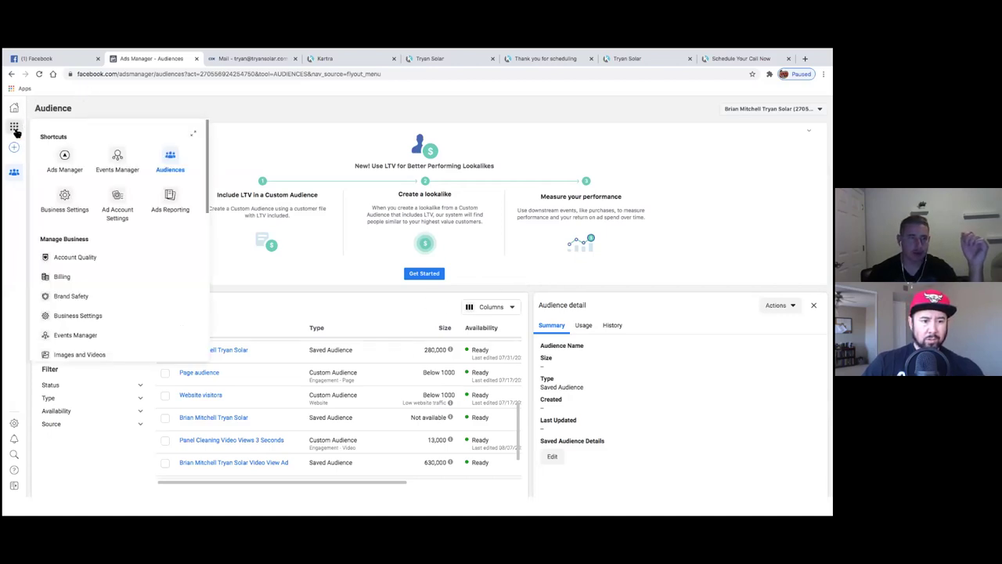
left_click(64, 159)
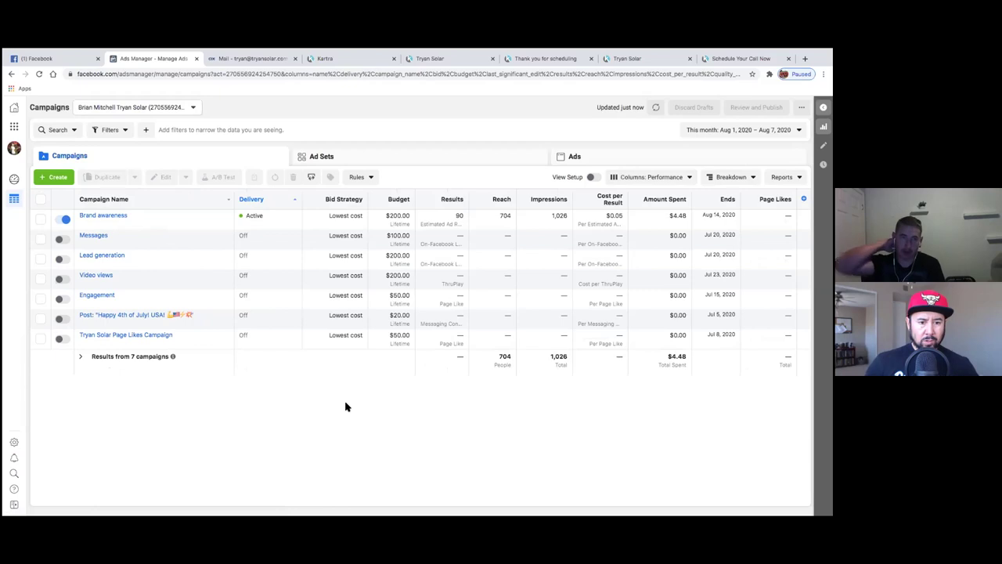
left_click(111, 221)
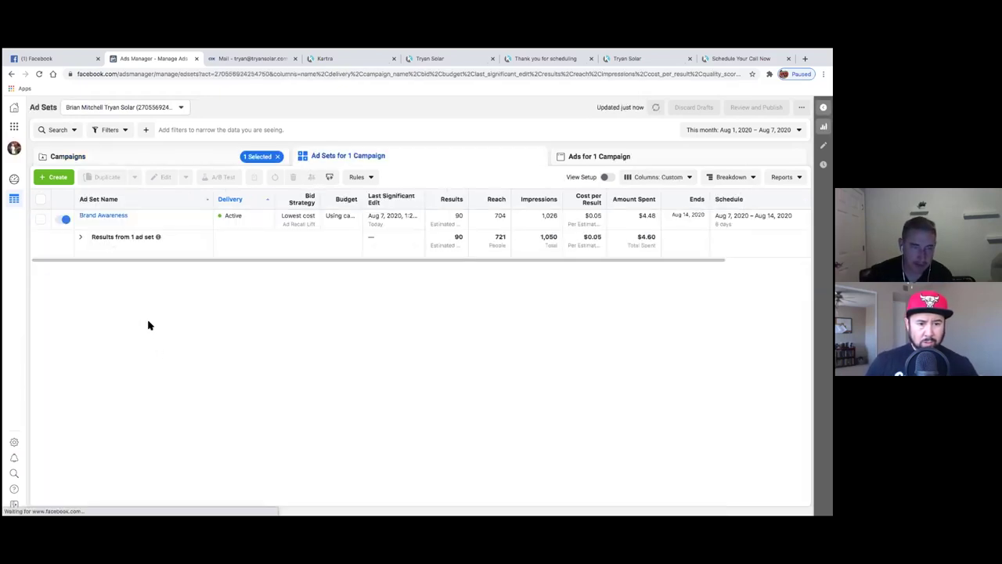
- Open the Brand Awareness ad set's ads and start a new ad in it
left_click(113, 223)
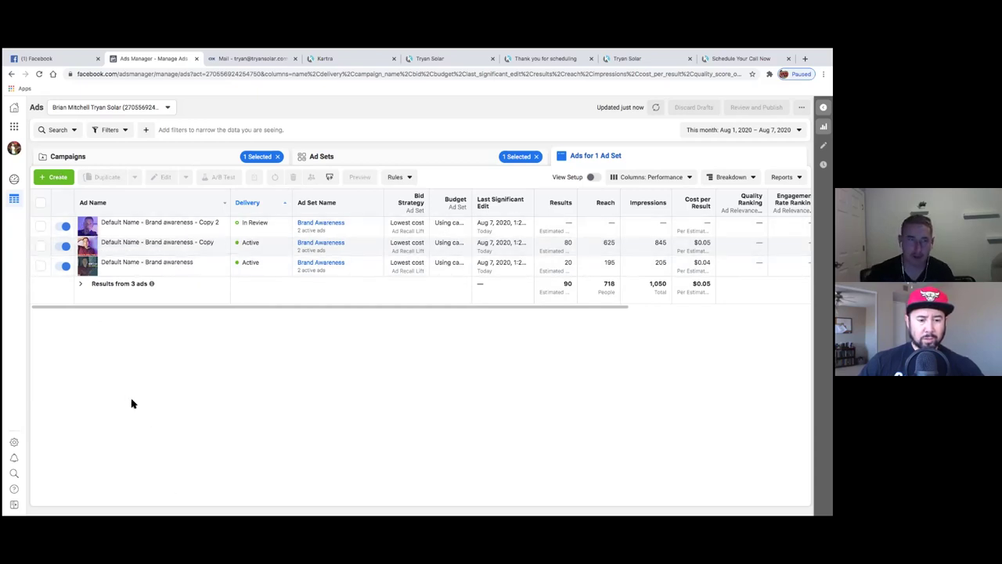
left_click(65, 179)
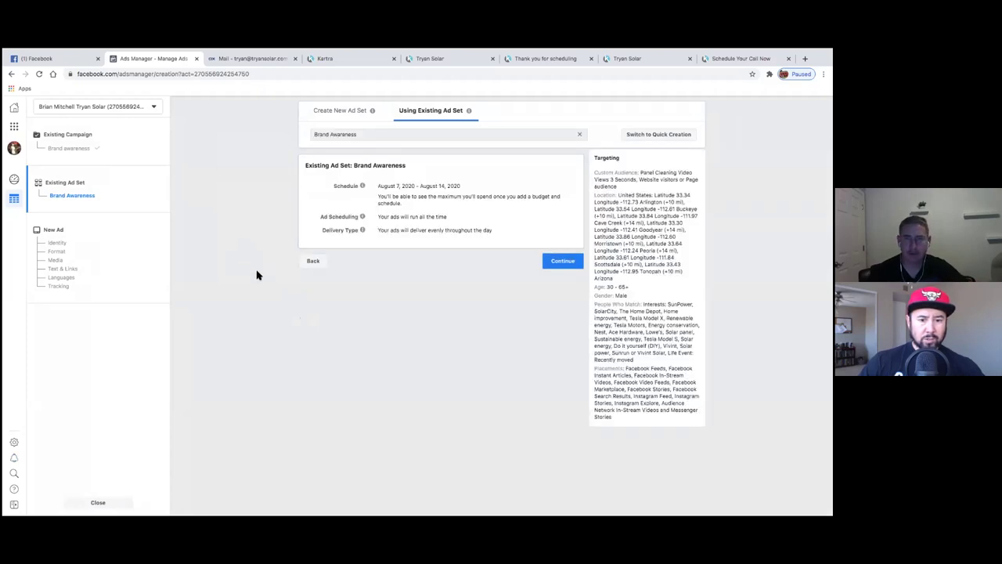
- Switch to a new ad set, then leave the unsaved page for Business Manager Home
left_click(320, 119)
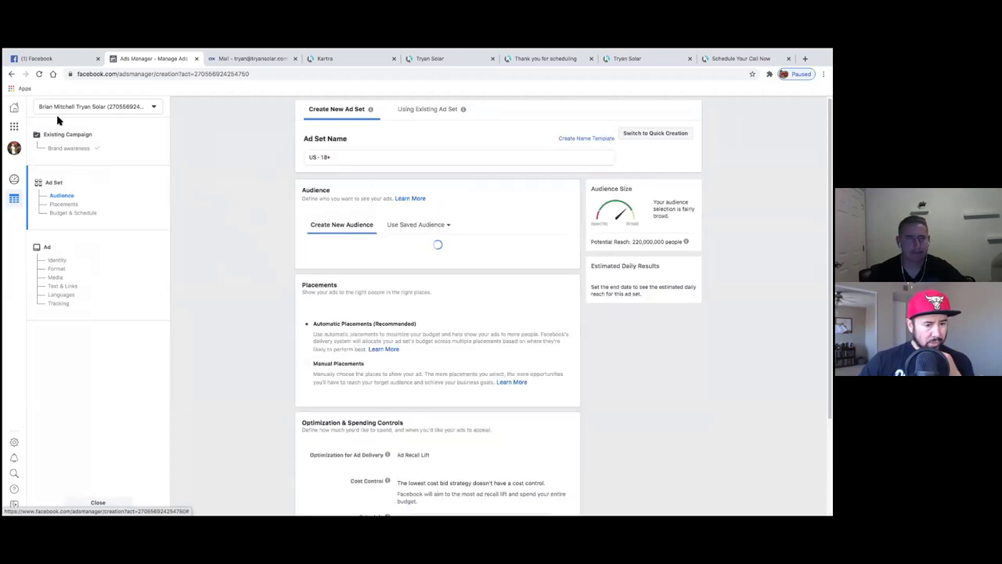
left_click(16, 110)
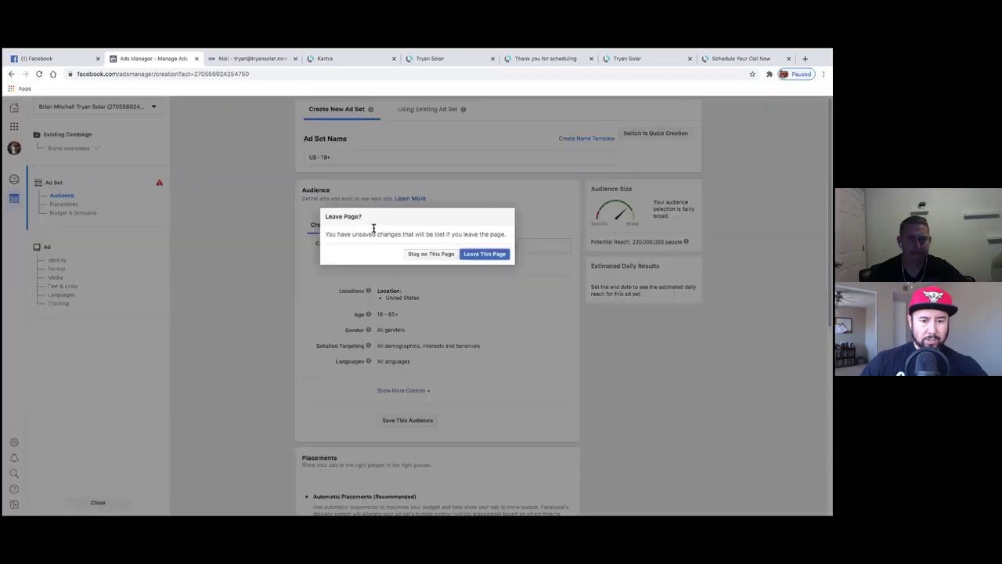
left_click(476, 257)
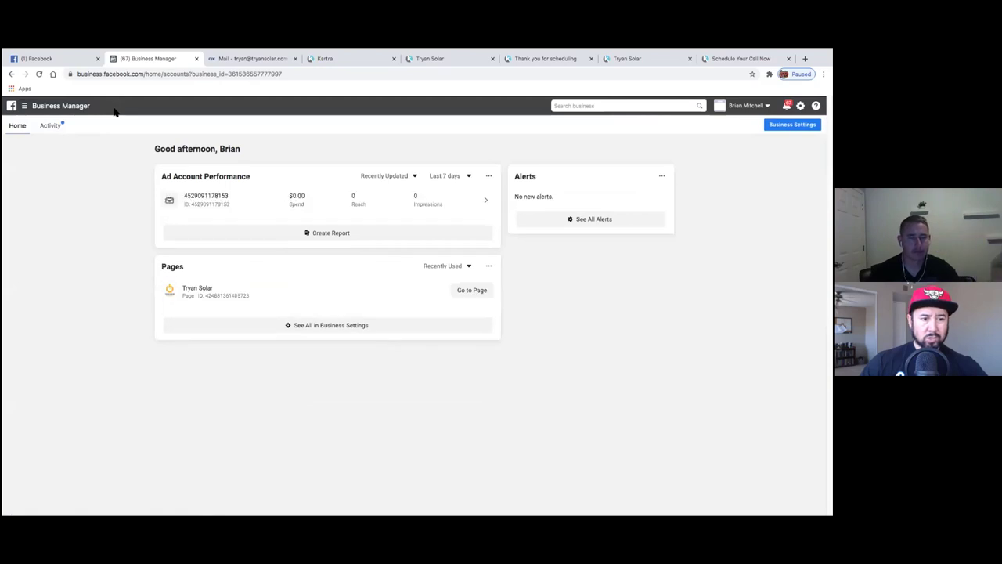
- Open Ads Manager from the Business Manager menu and switch to the business ad account
left_click(25, 107)
left_click(58, 160)
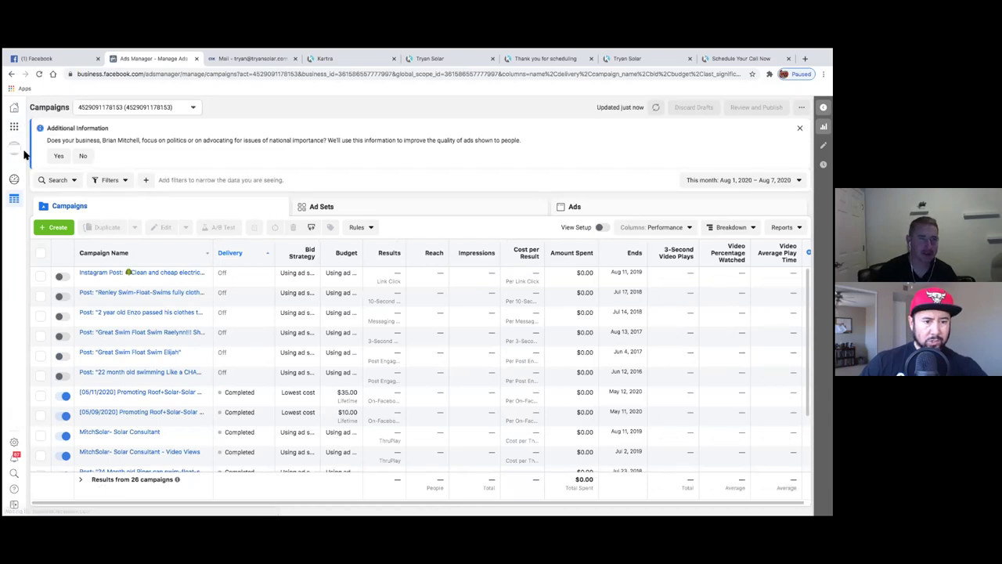
left_click(17, 150)
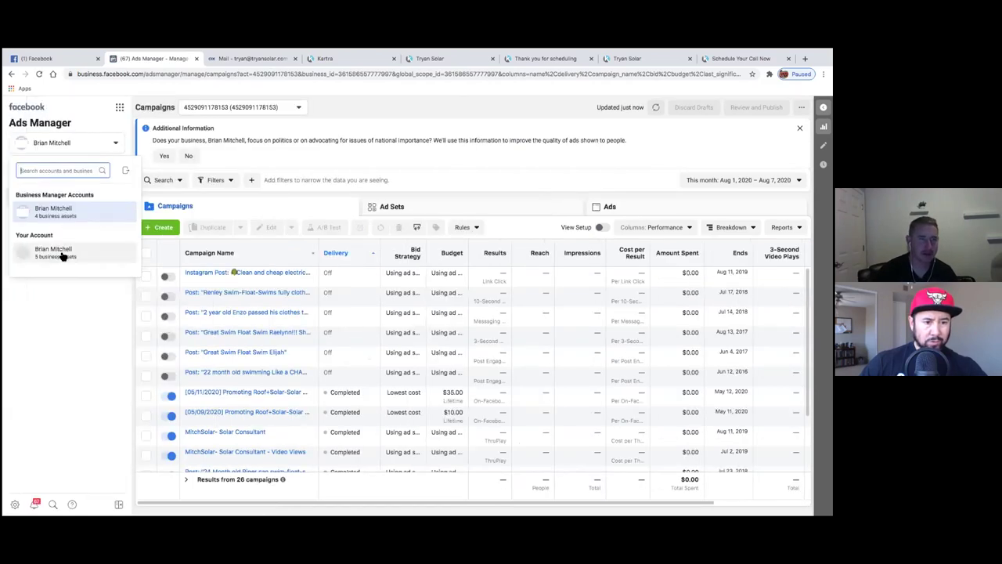
left_click(61, 256)
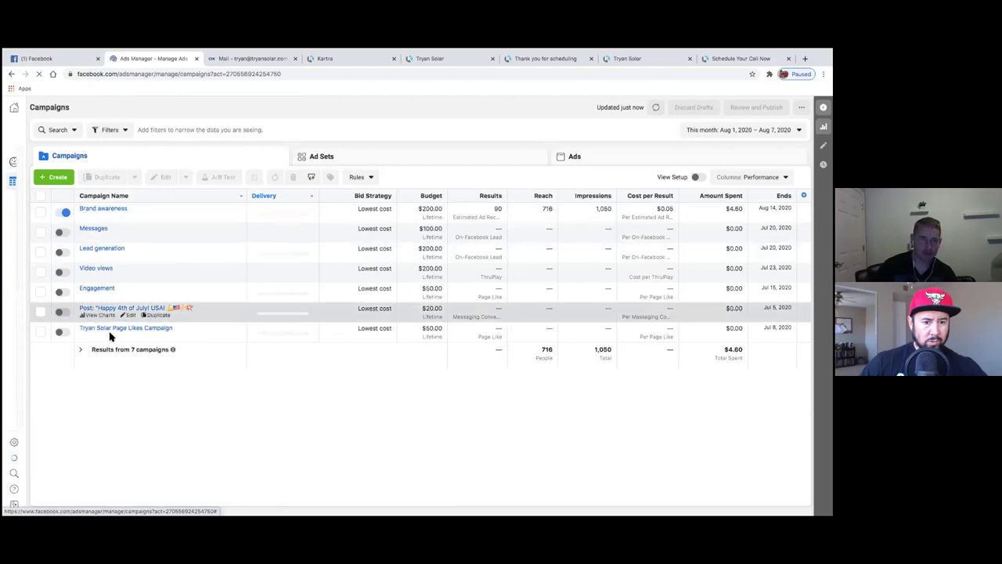
- Create a new campaign, continue past the unfinished draft summary, and choose the Conversions objective
left_click(54, 179)
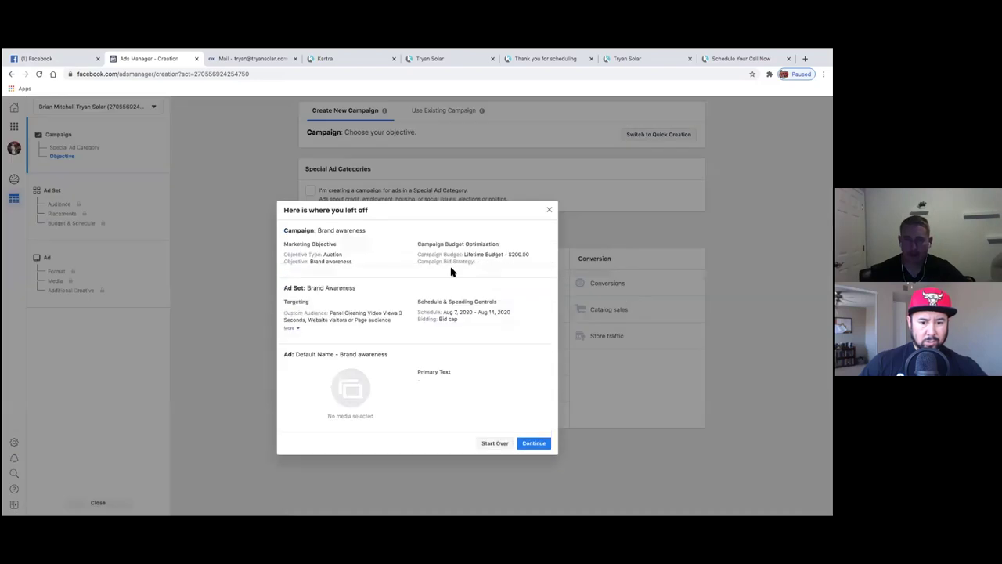
left_click(518, 444)
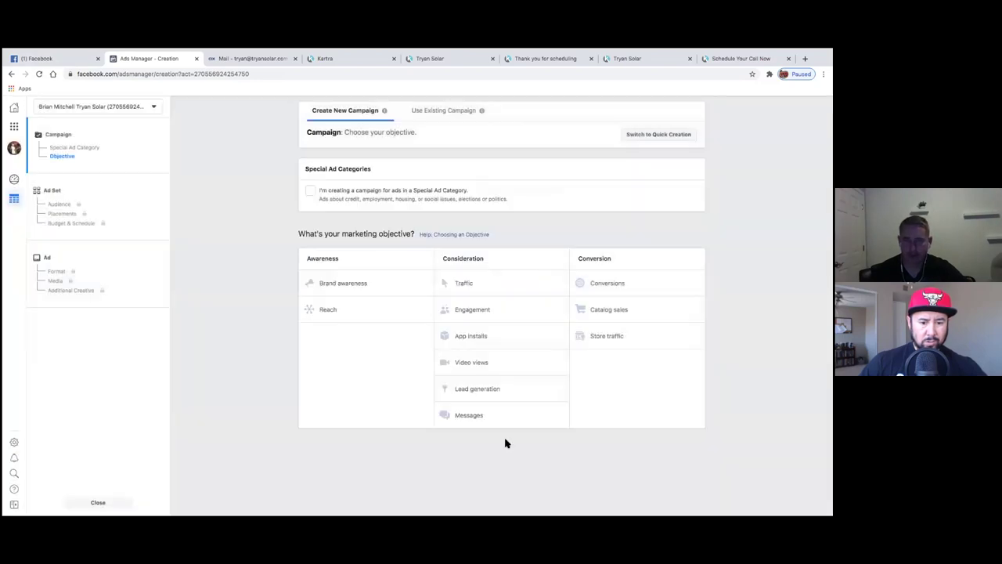
left_click(605, 293)
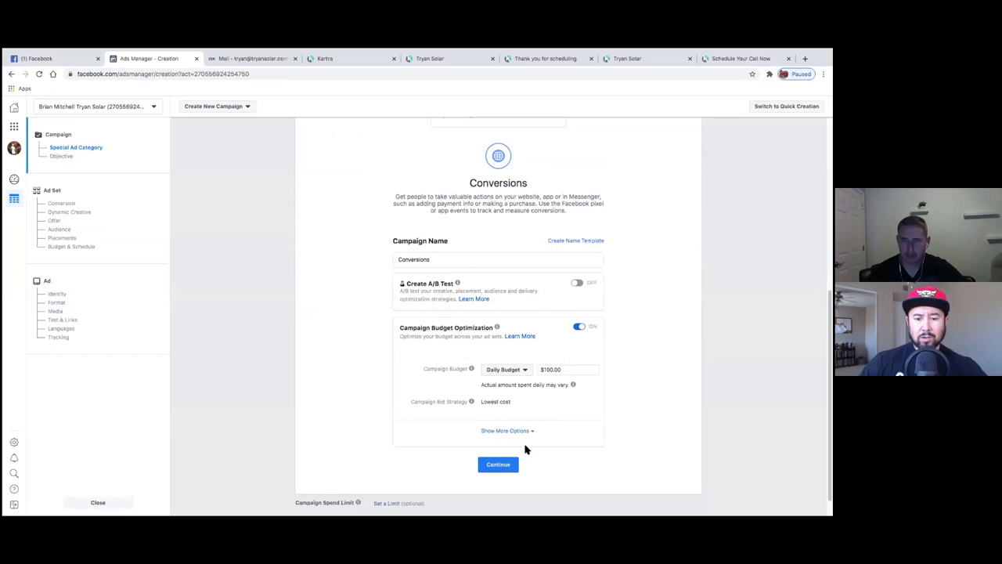
- Name the campaign Conversions-Test and give it a $100.00 lifetime campaign budget
left_click(520, 373)
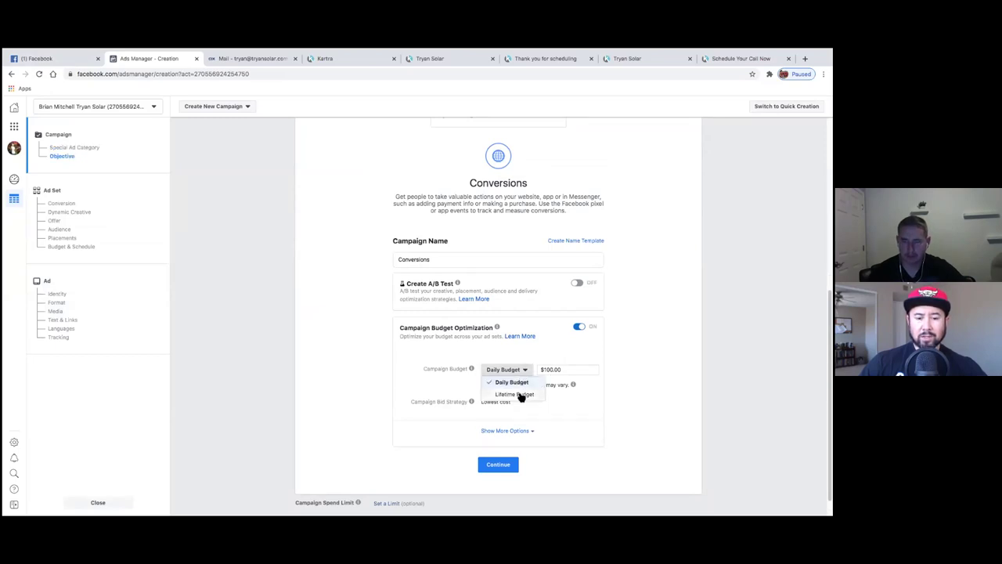
left_click(517, 395)
left_click_drag(430, 259, 393, 260)
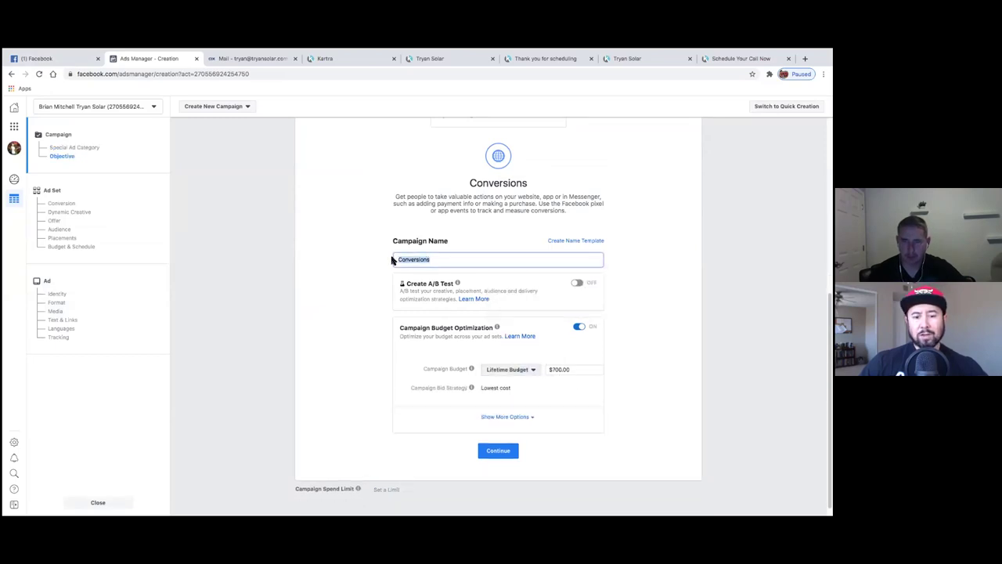
key("BackSpace")
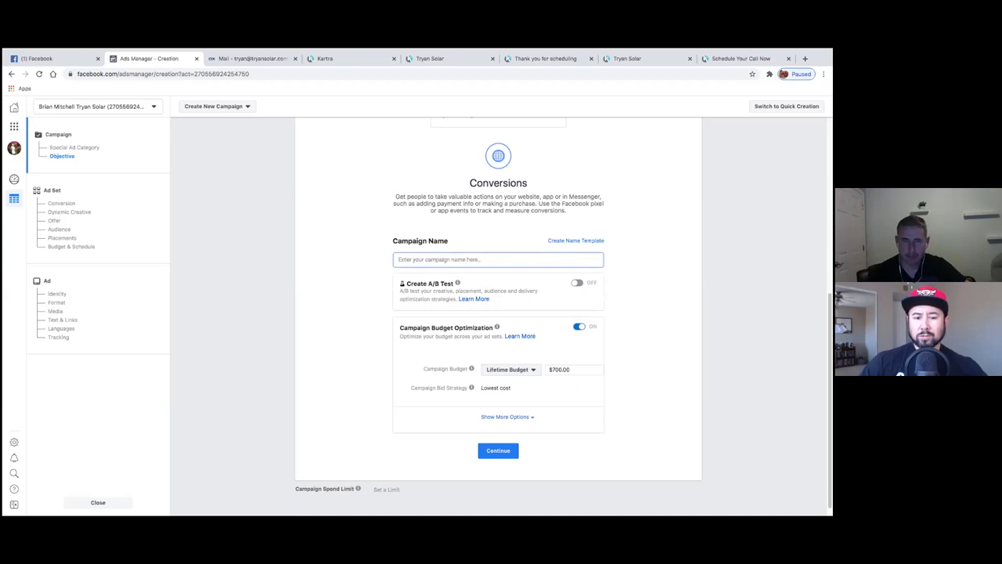
type("Conversions")
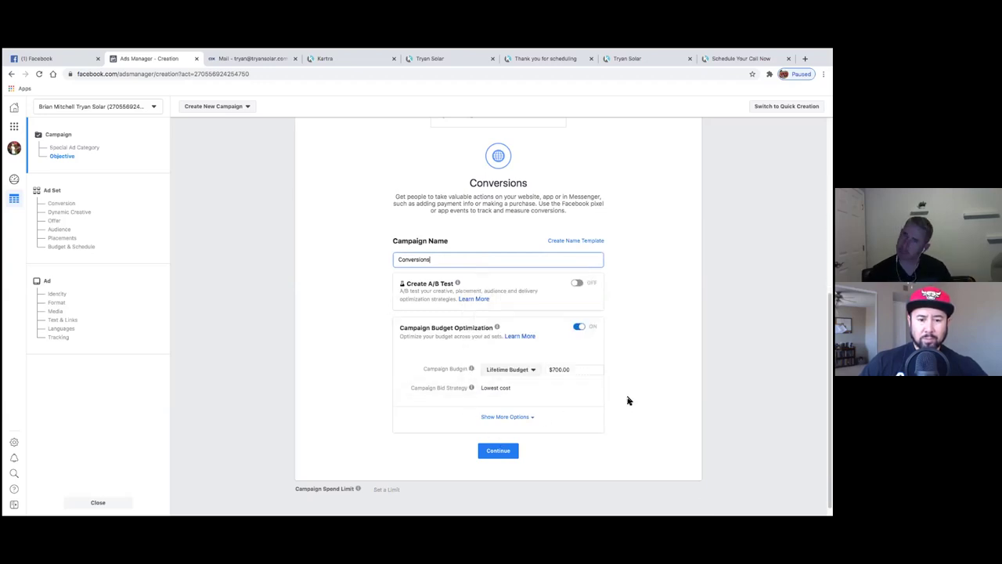
left_click(555, 370)
key("BackSpace")
left_click(474, 261)
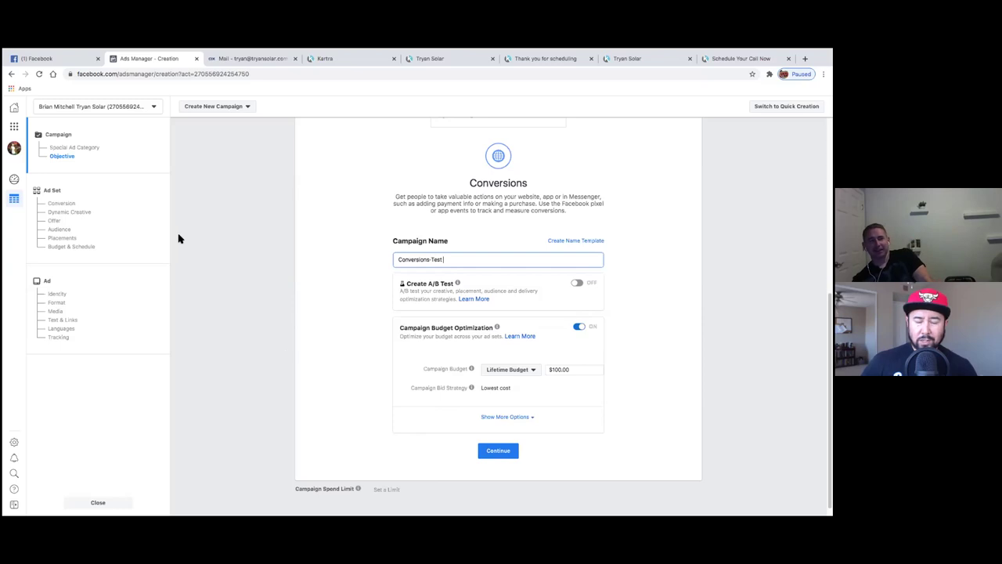
left_click(495, 452)
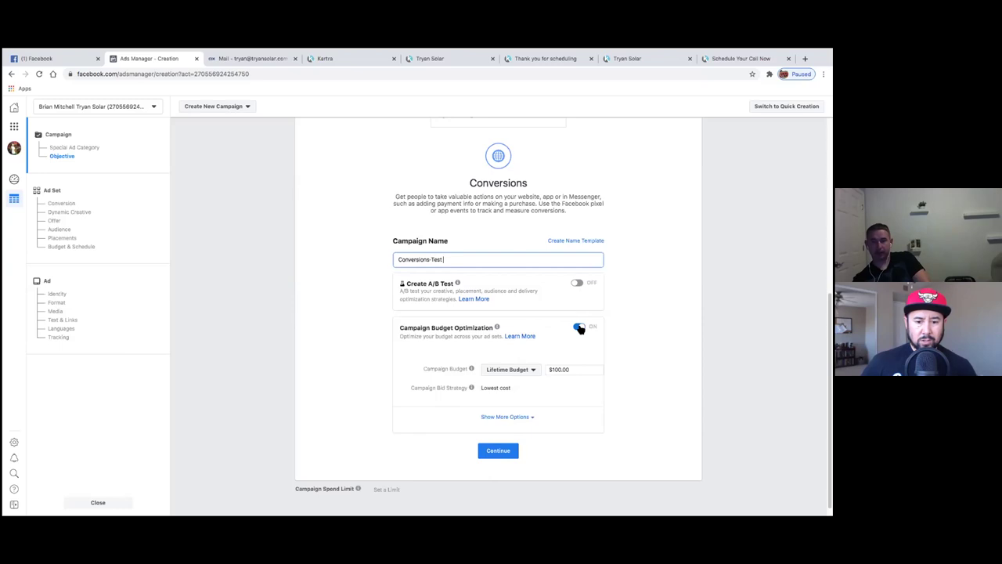
- Re-enable campaign budget optimization and continue to the US - 18+ ad set setup
left_click(580, 329)
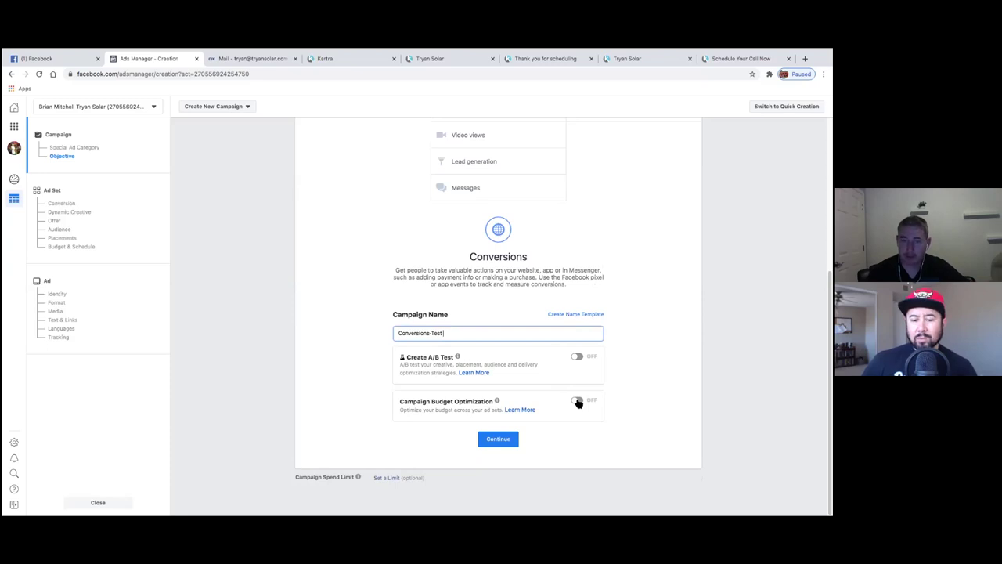
left_click(577, 402)
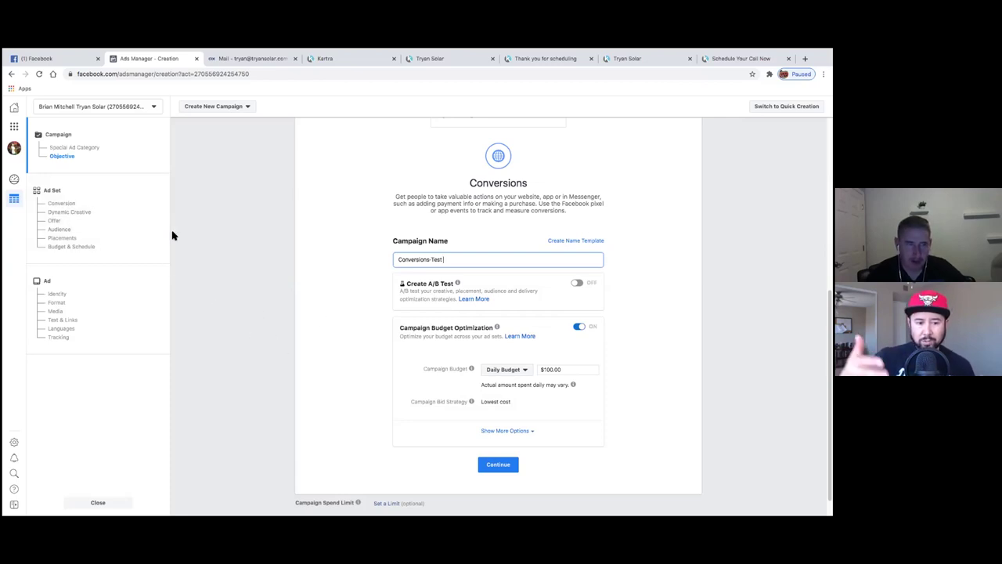
left_click(498, 465)
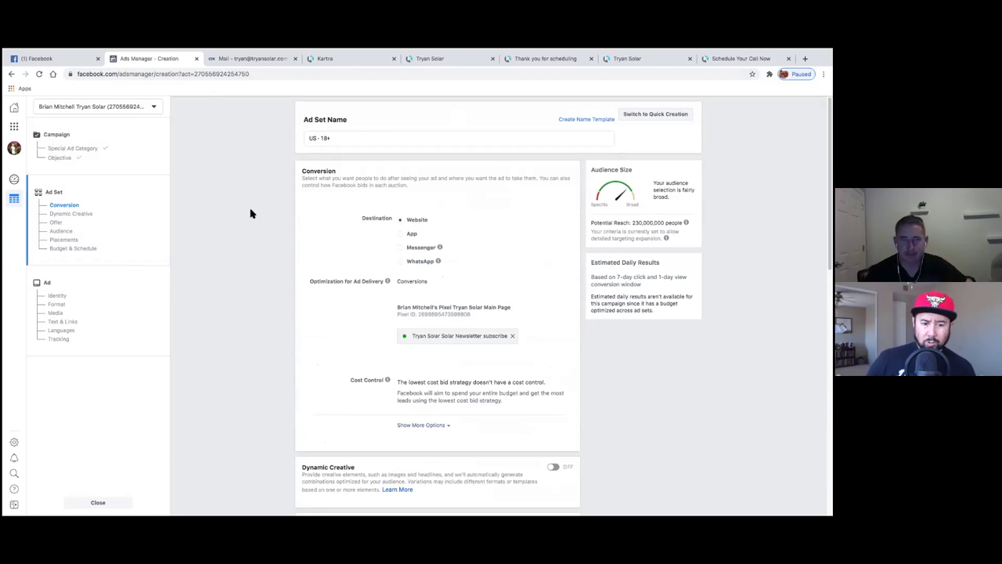
- Leave the unsaved campaign and return to Ads Manager's Brand Awareness ad set list
scroll(250, 213, "down", 10)
scroll(251, 213, "up", 10)
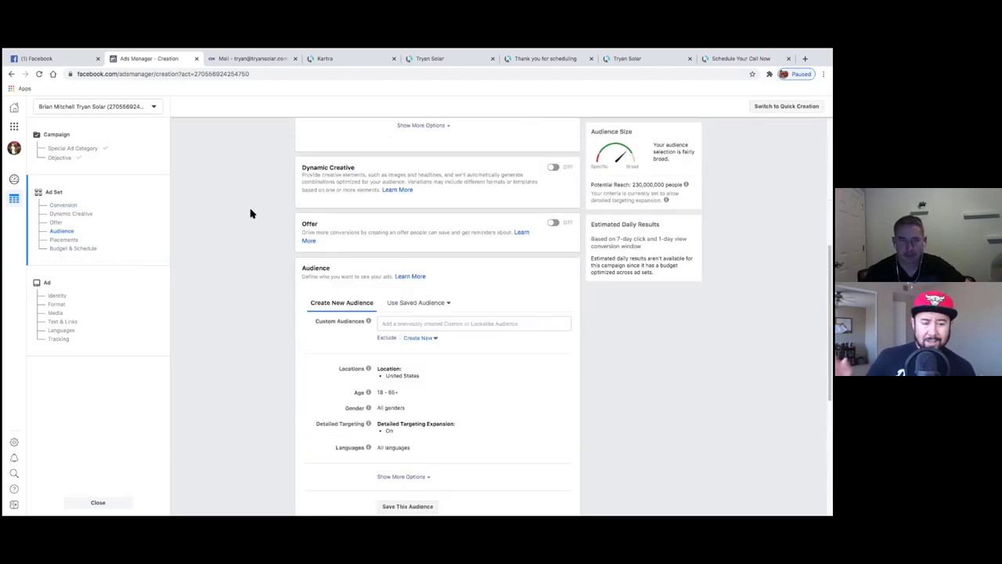
left_click(15, 110)
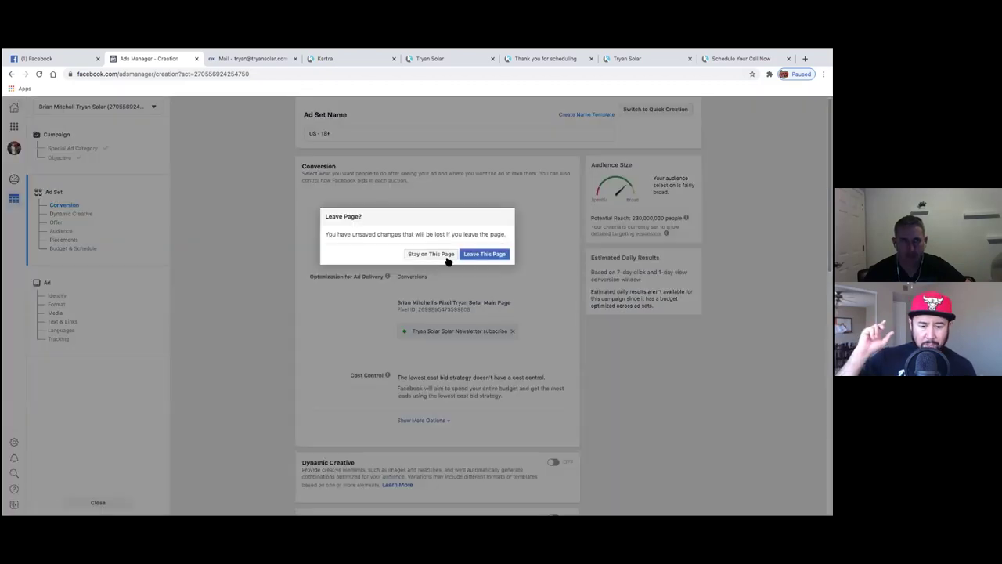
left_click(443, 254)
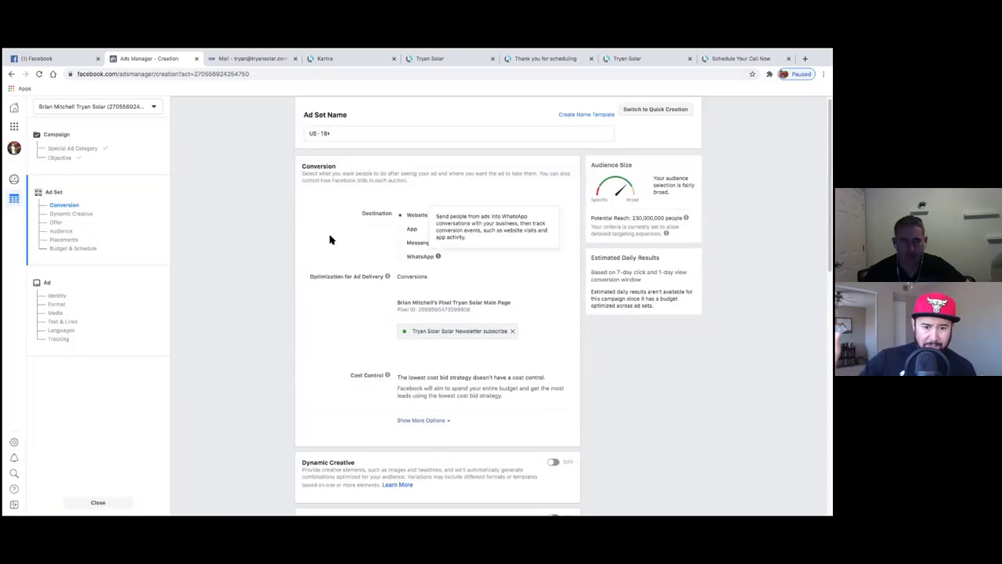
left_click(15, 128)
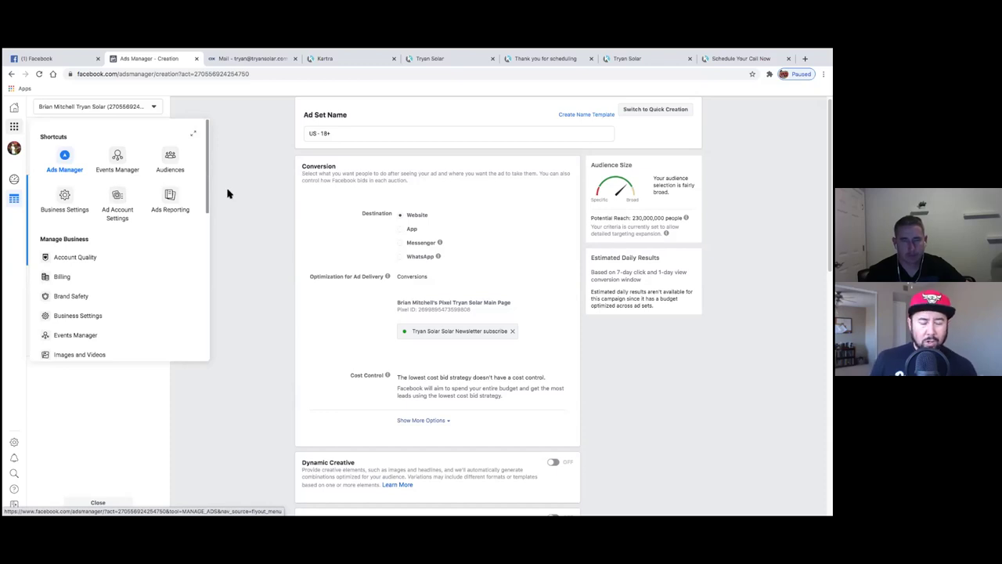
left_click(65, 157)
left_click(485, 255)
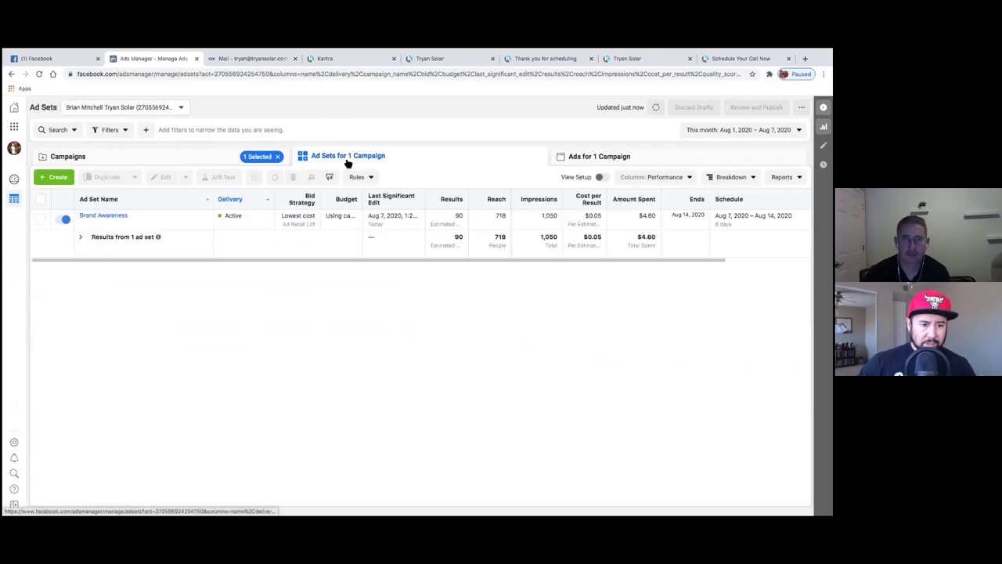
- Duplicate the Brand Awareness ad set twice within its original campaign
mouse_move(160, 222)
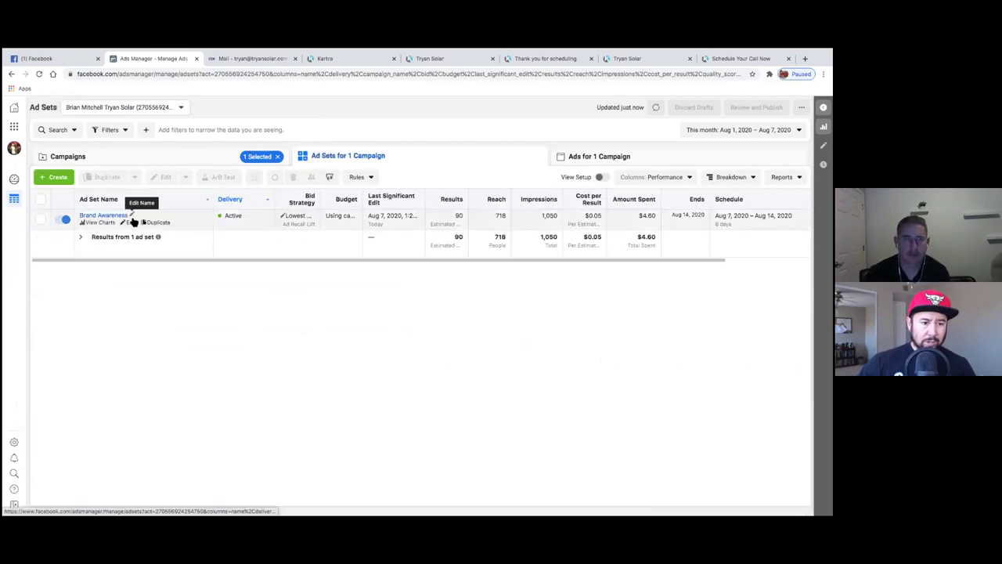
left_click(41, 219)
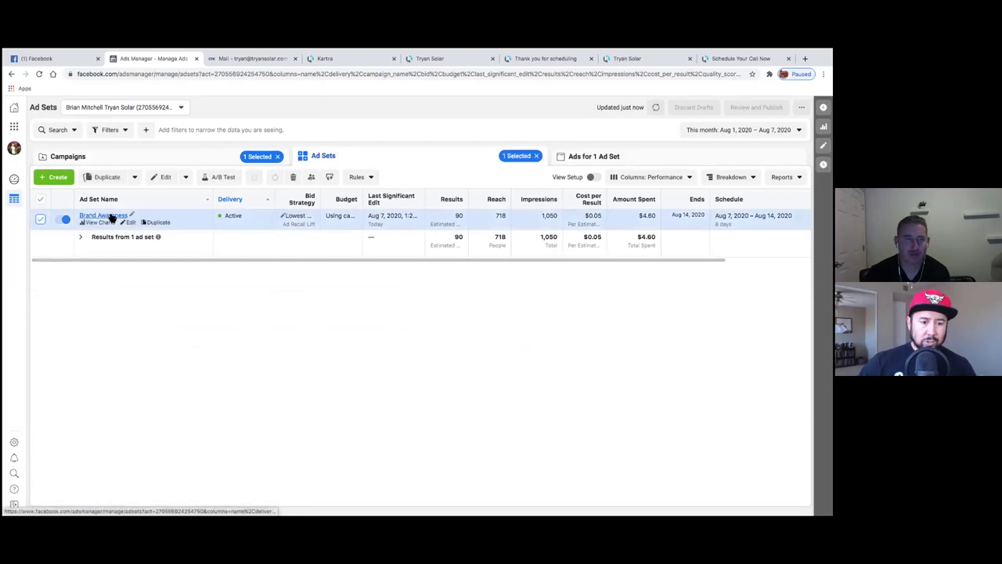
left_click(150, 223)
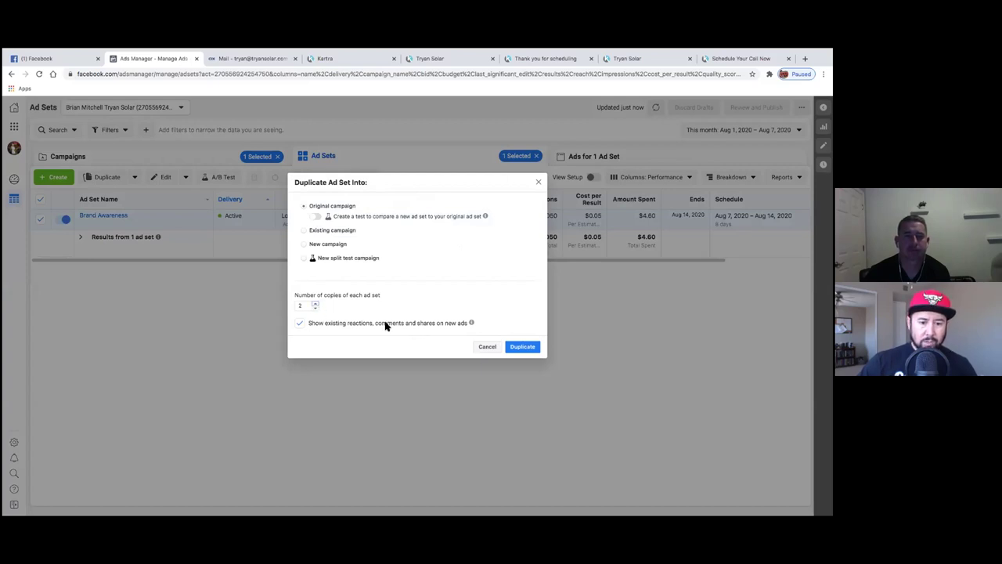
left_click(527, 350)
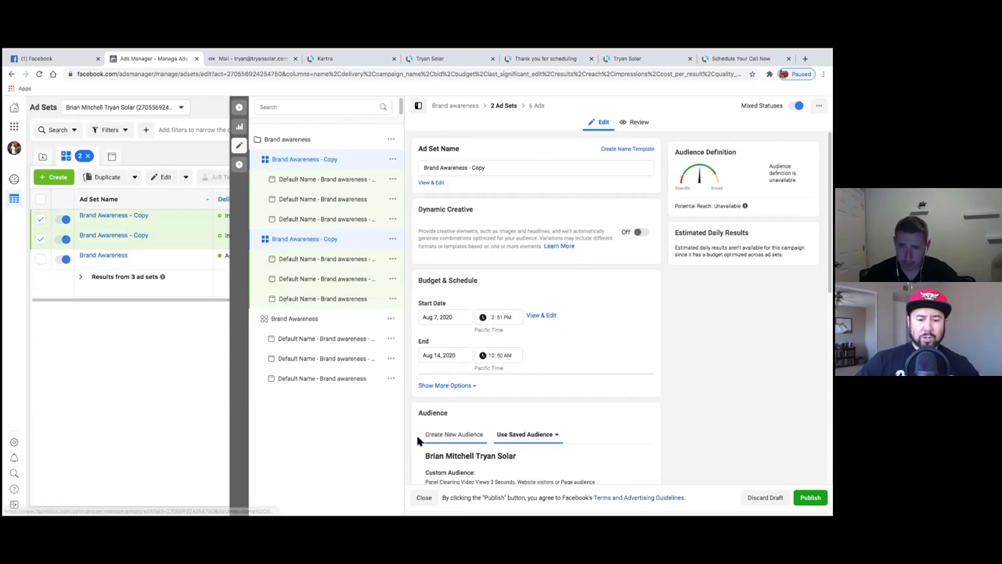
- Review the 'Brand Awareness - Copy' ad set editor, then collapse it back to the ad sets table
scroll(408, 438, "down", 6)
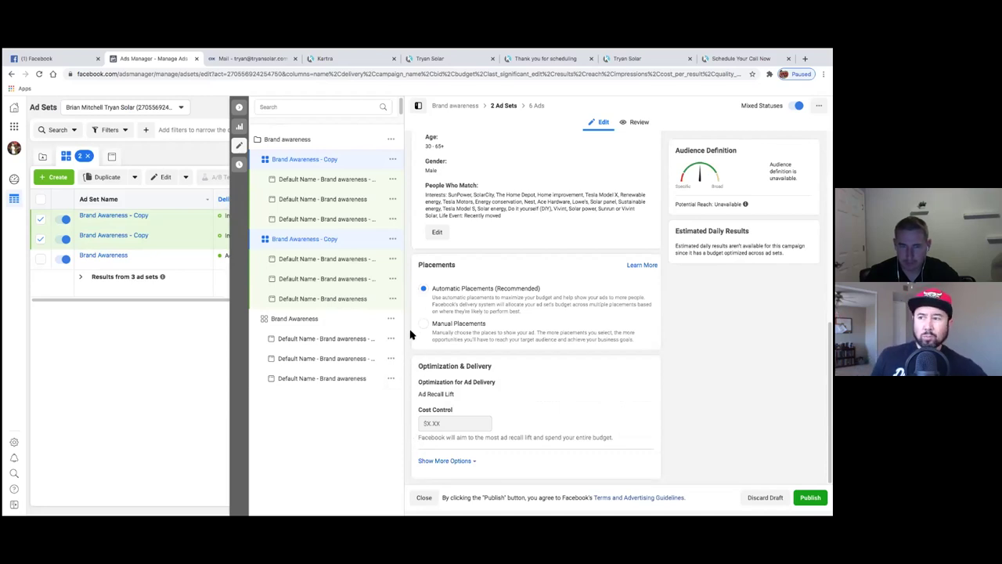
scroll(407, 377, "up", 4)
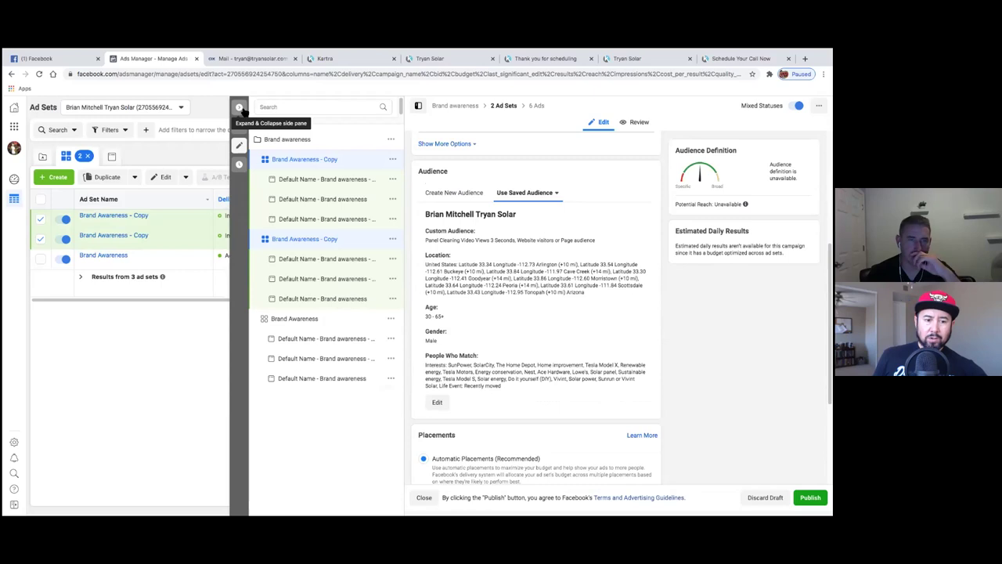
left_click(242, 111)
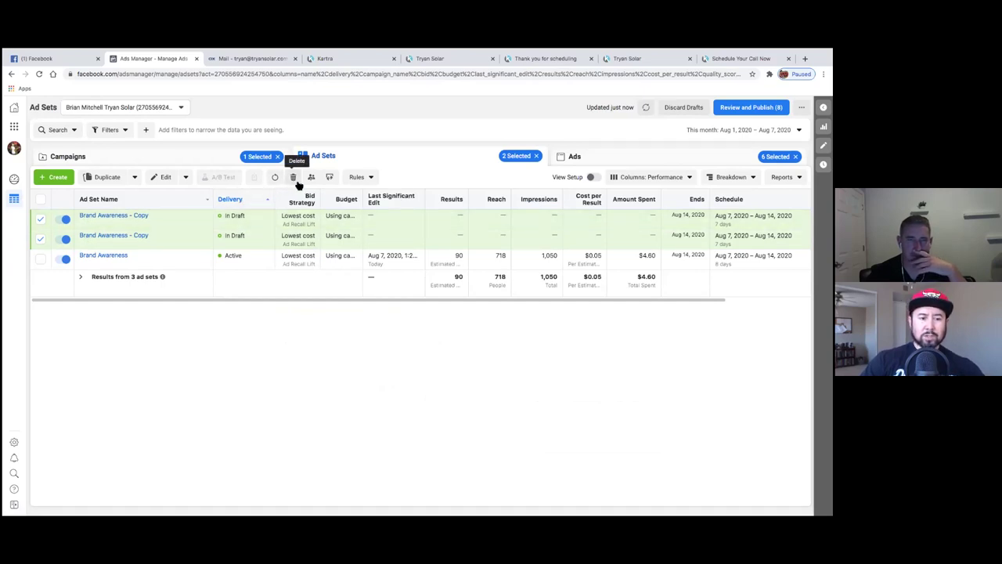
- Delete both 'Brand Awareness - Copy' ad sets and switch to the campaign's Ads tab
left_click(297, 182)
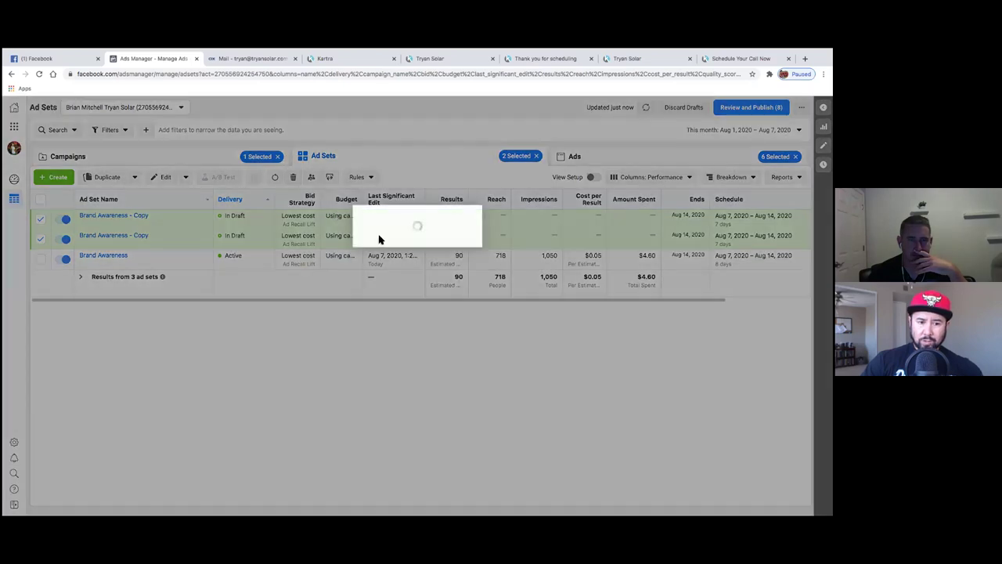
left_click(493, 258)
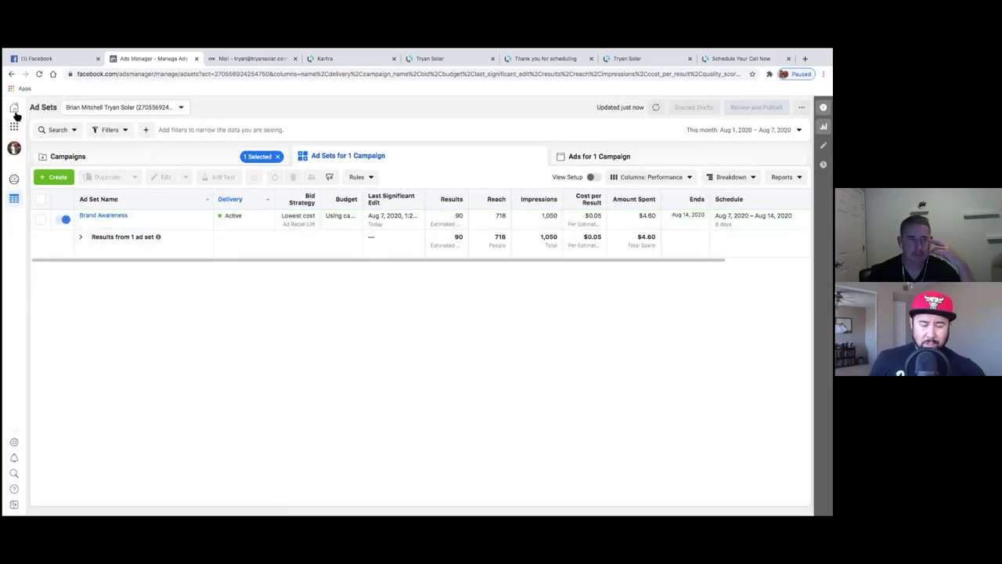
left_click(578, 161)
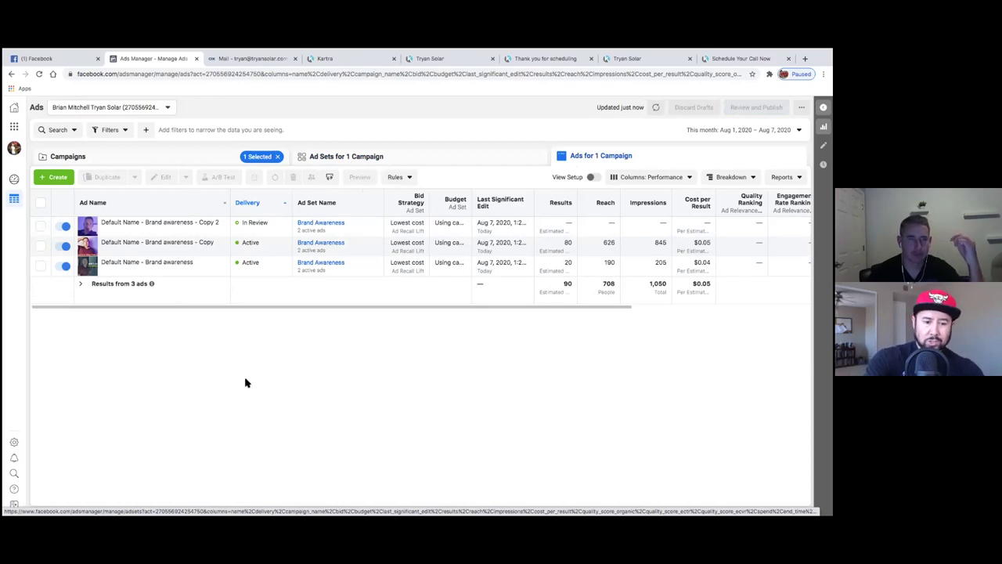
- Return to the Campaigns list of all 7 campaigns via the Business Tools Ads Manager shortcut
left_click(361, 165)
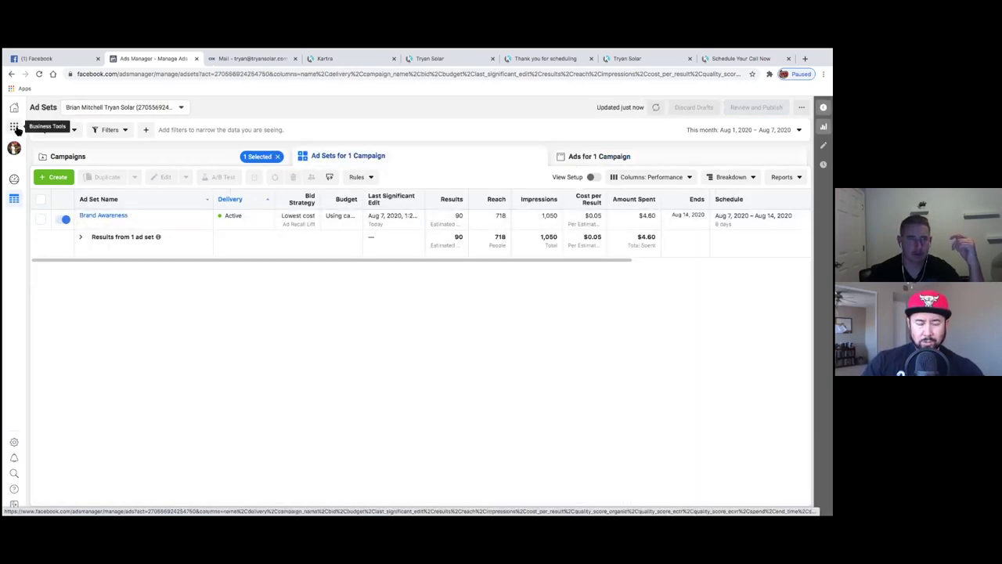
left_click(15, 127)
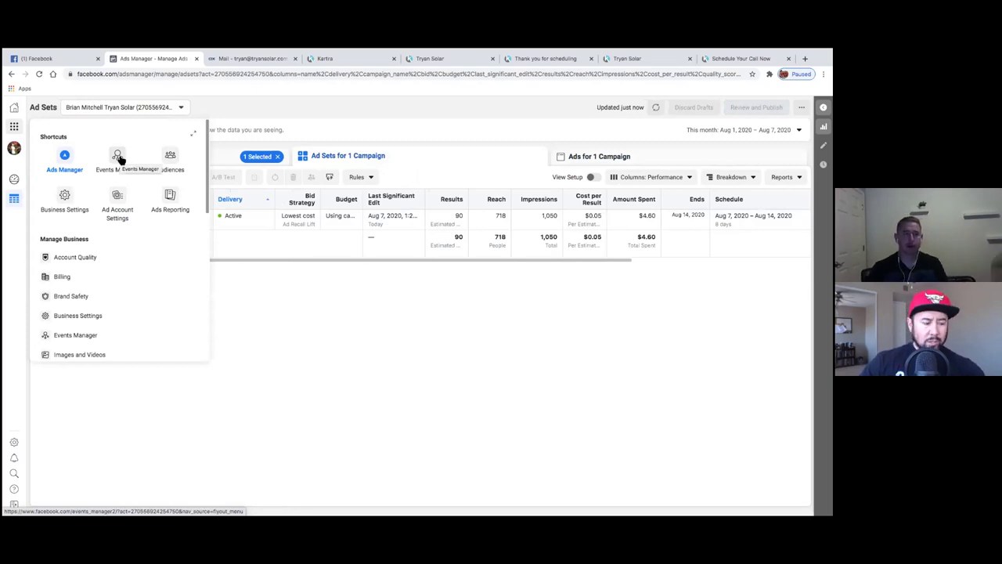
left_click(67, 159)
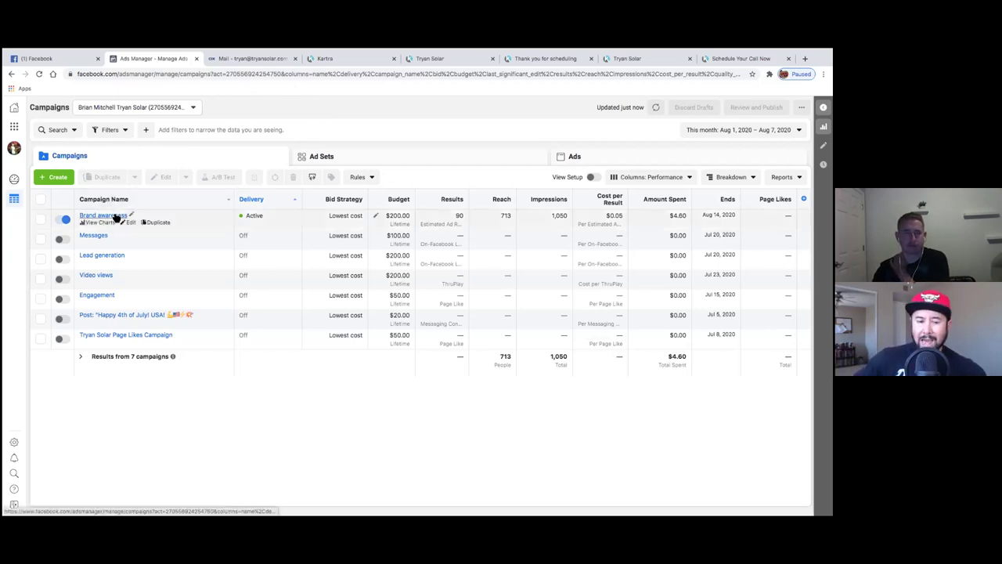
- Start a Conversions campaign, switch its budget to Lifetime Budget at $100.00, and continue
left_click(65, 181)
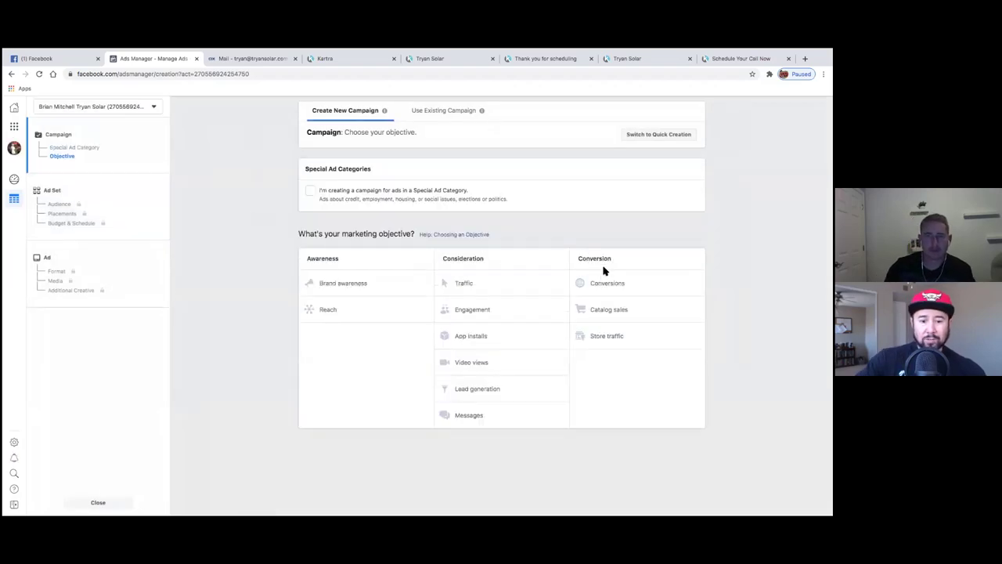
left_click(640, 273)
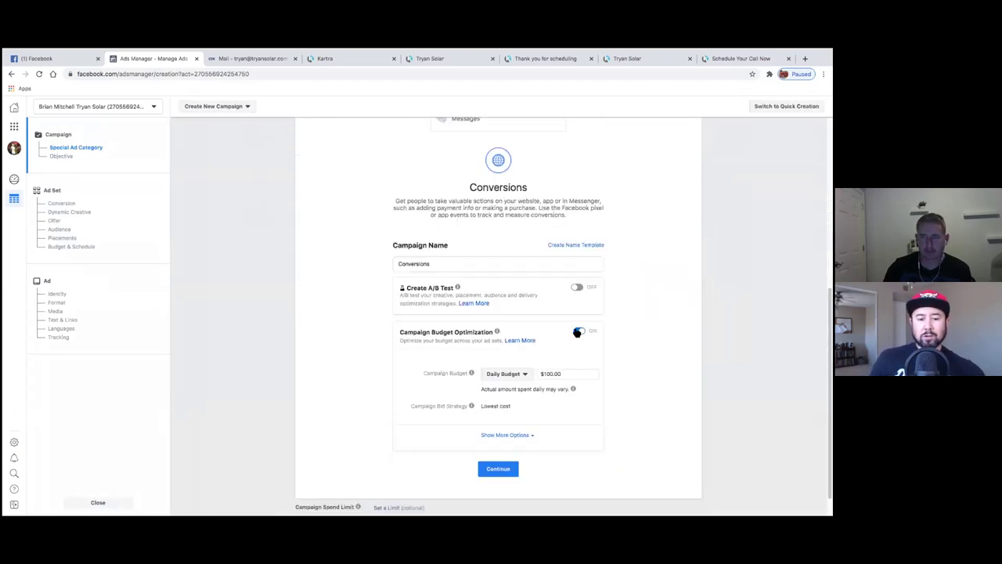
scroll(596, 341, "down", 1)
left_click(548, 345)
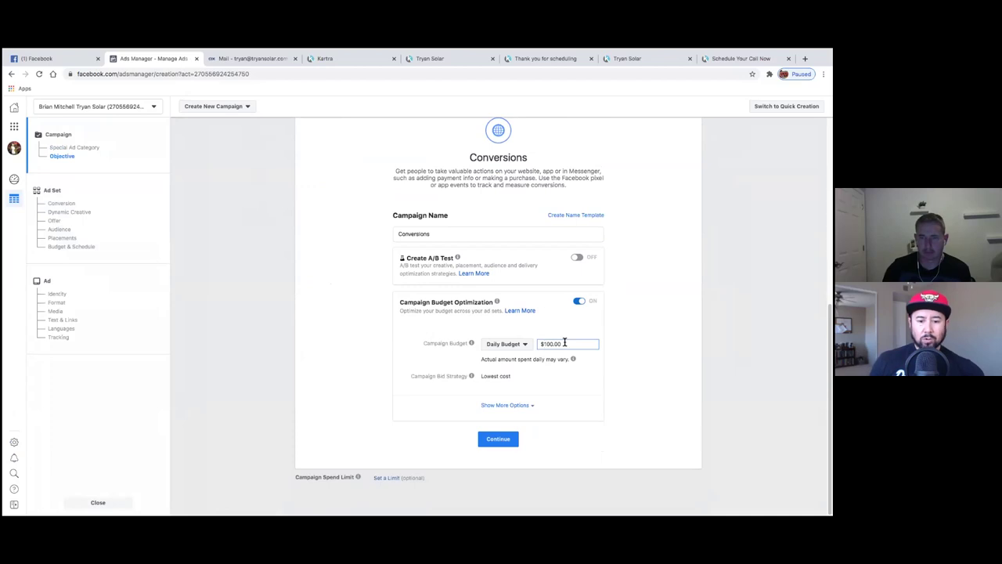
left_click(518, 345)
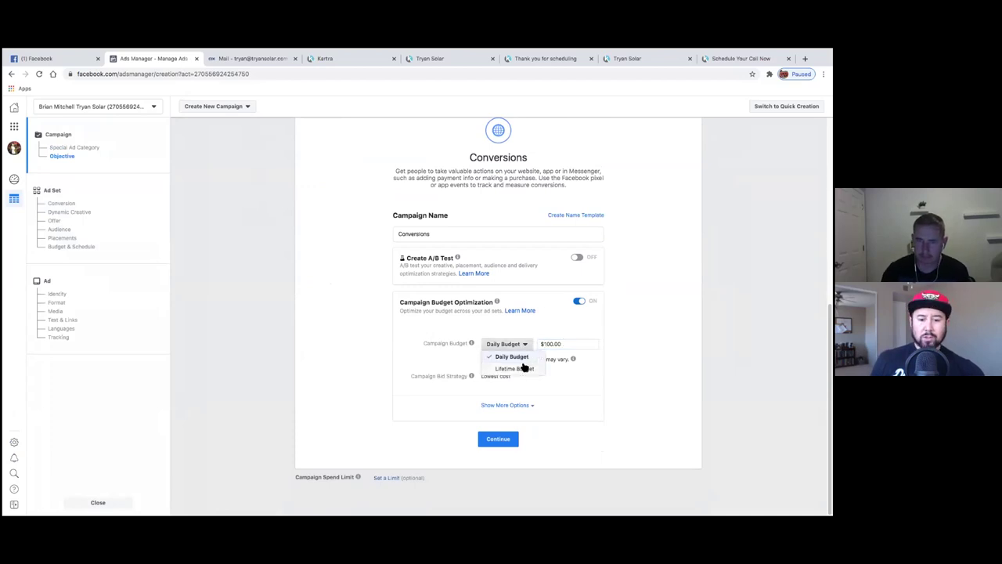
left_click(518, 368)
left_click(552, 357)
key("BackSpace")
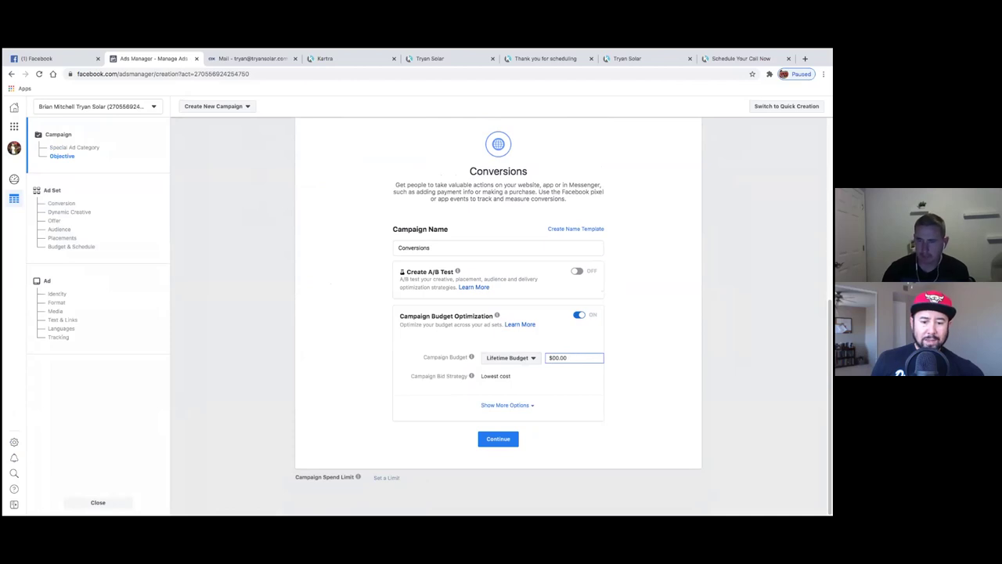
type("1")
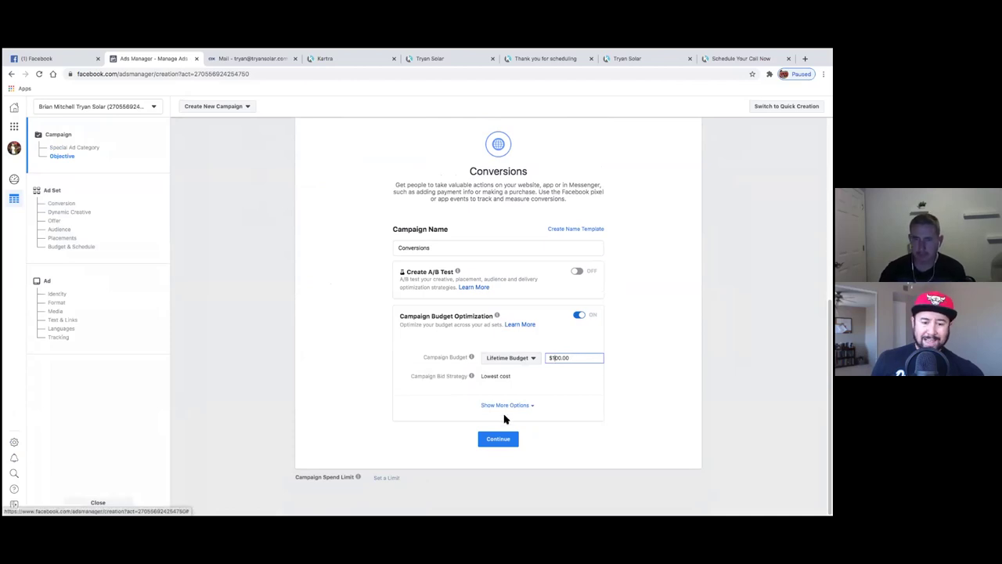
left_click(499, 439)
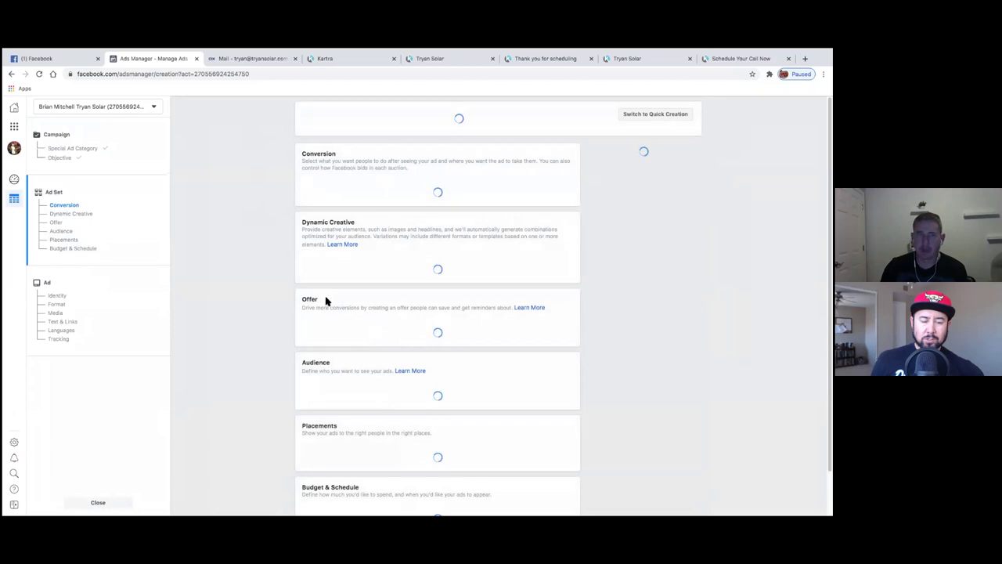
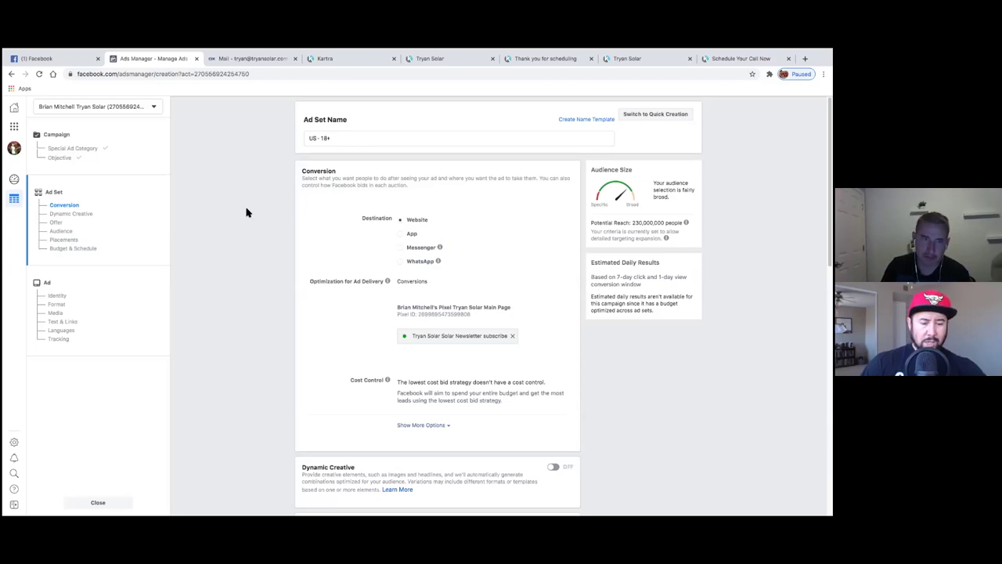
- Place the cursor in the Ad Set Name field holding 'US - 18+'
scroll(253, 202, "down", 1)
scroll(253, 202, "up", 1)
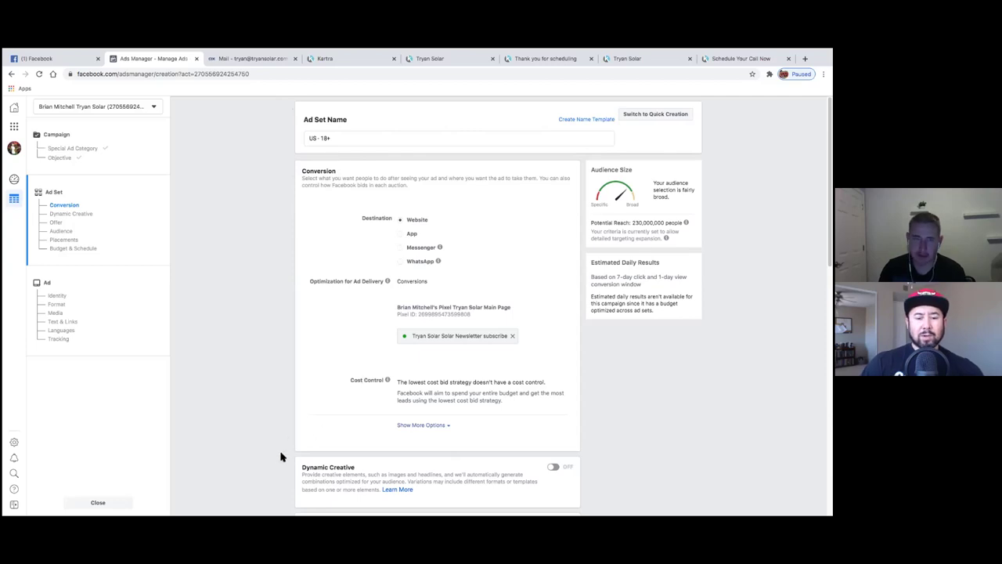
left_click(342, 138)
- Select the old name 'US - 18+' and type 'Custom Conversion test' over it
left_click_drag(330, 138, 304, 139)
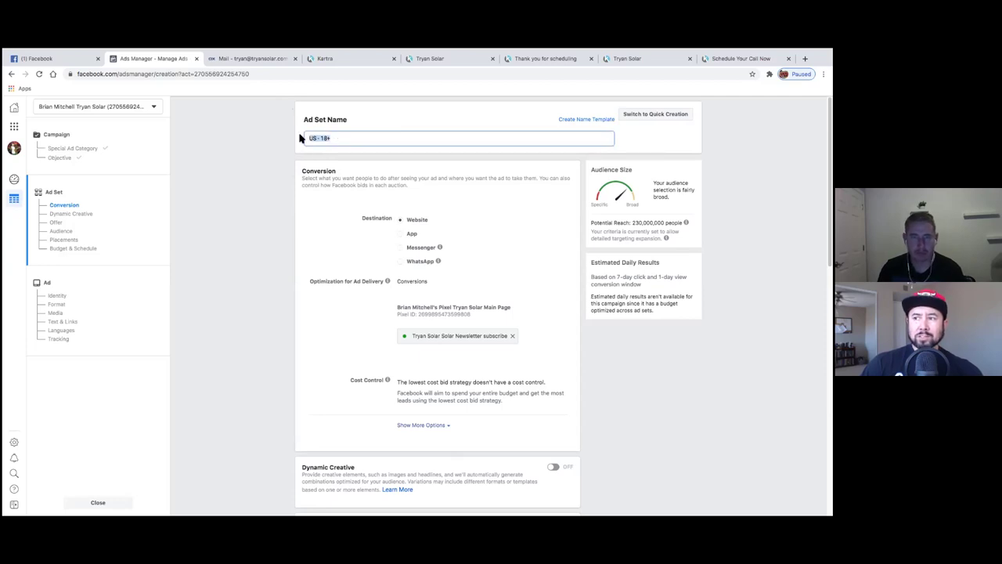
type("Custo")
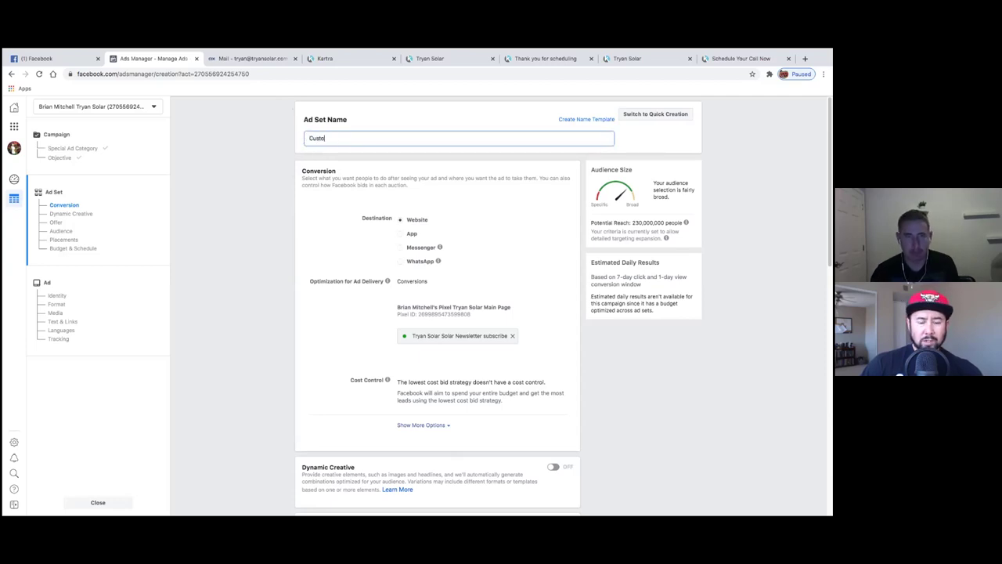
type("m Conve")
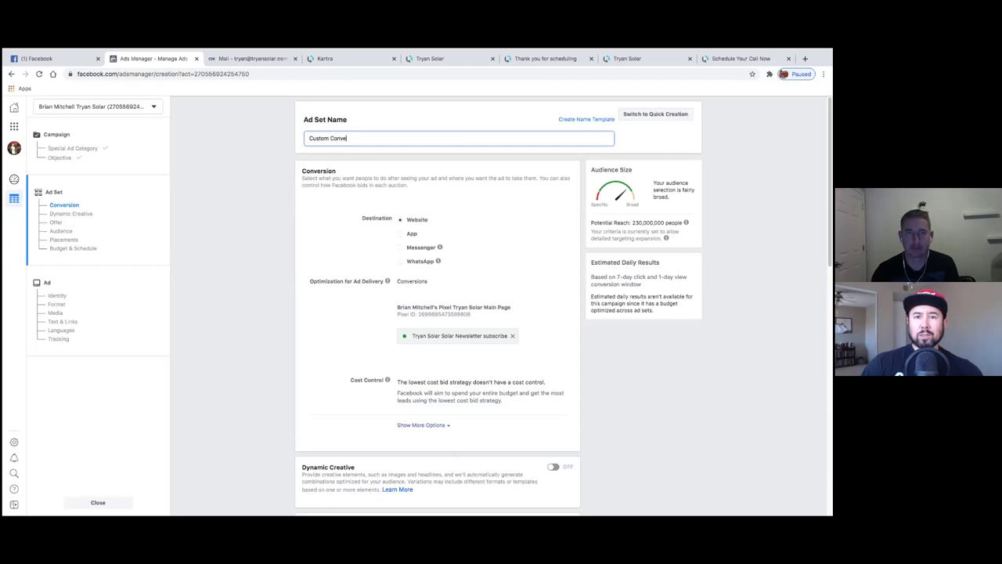
type("rsi")
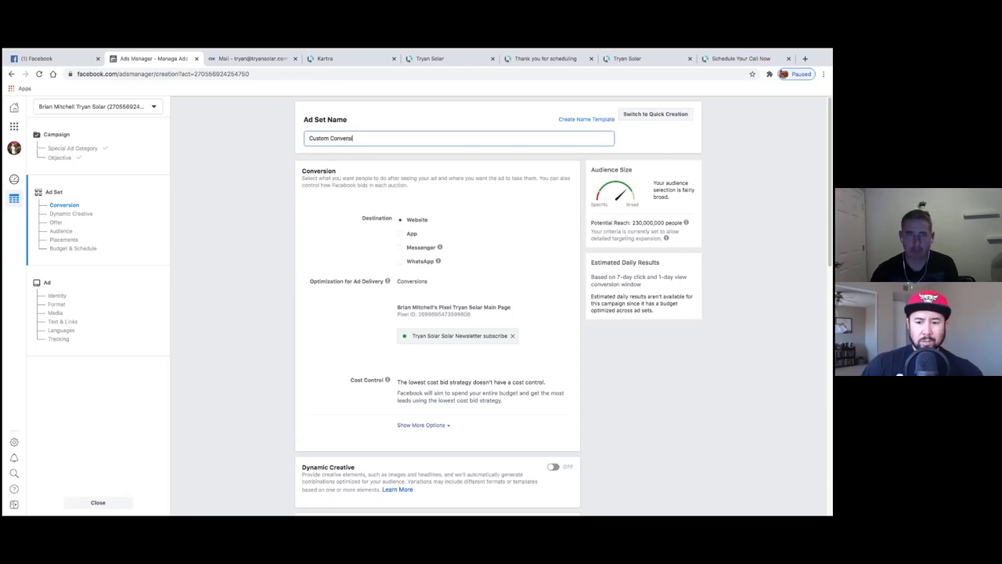
type("on")
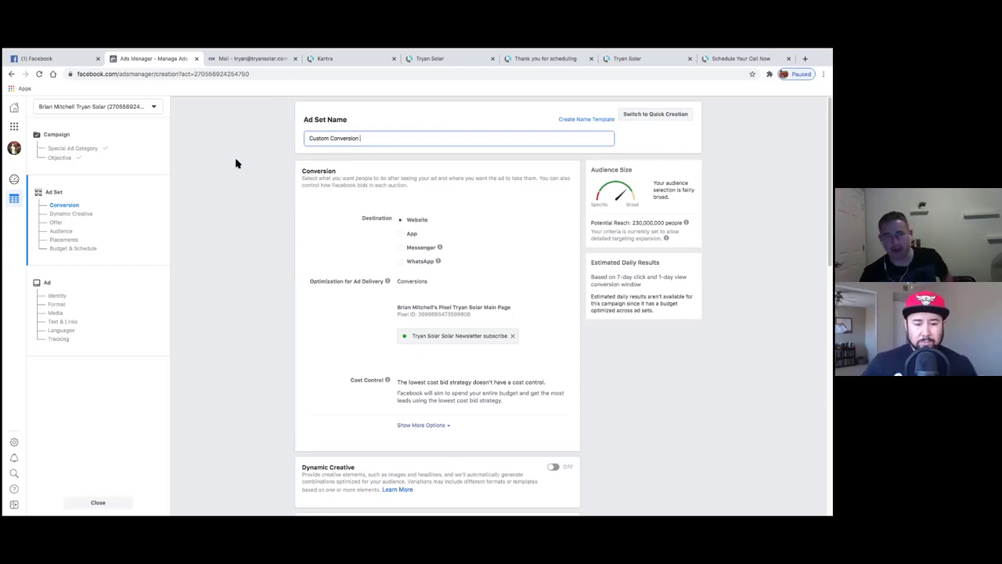
type("f")
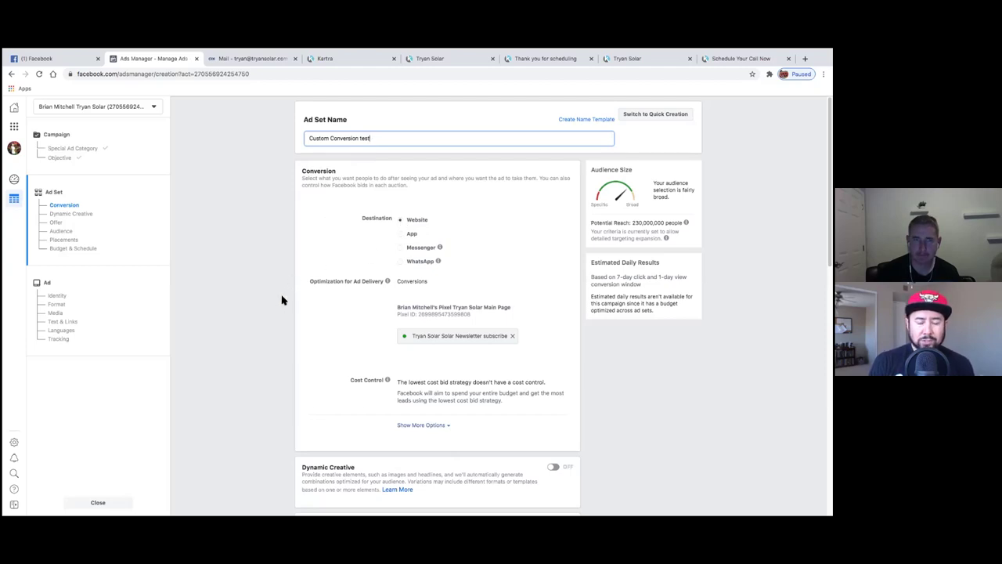
left_click(511, 336)
left_click(511, 336)
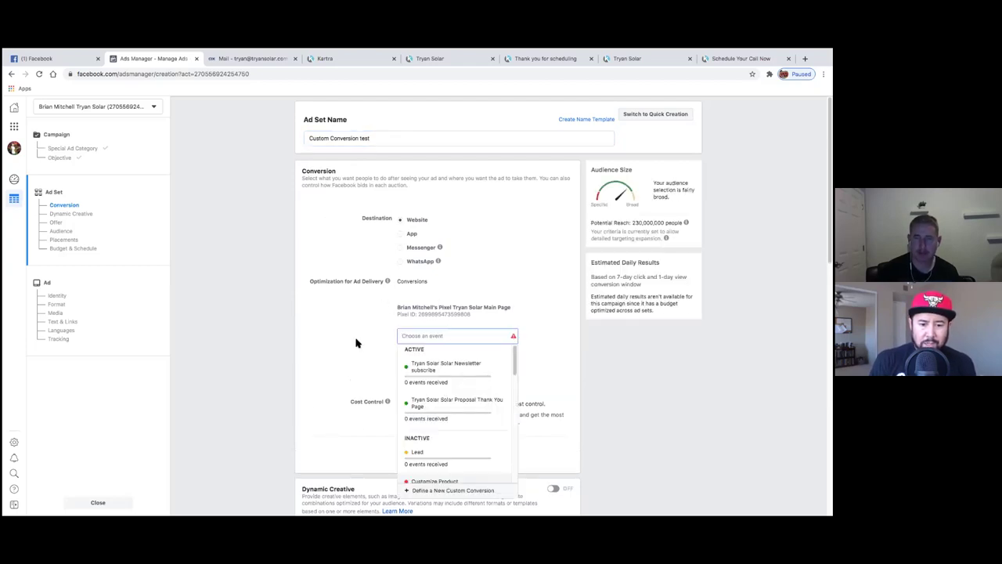
mouse_move(462, 404)
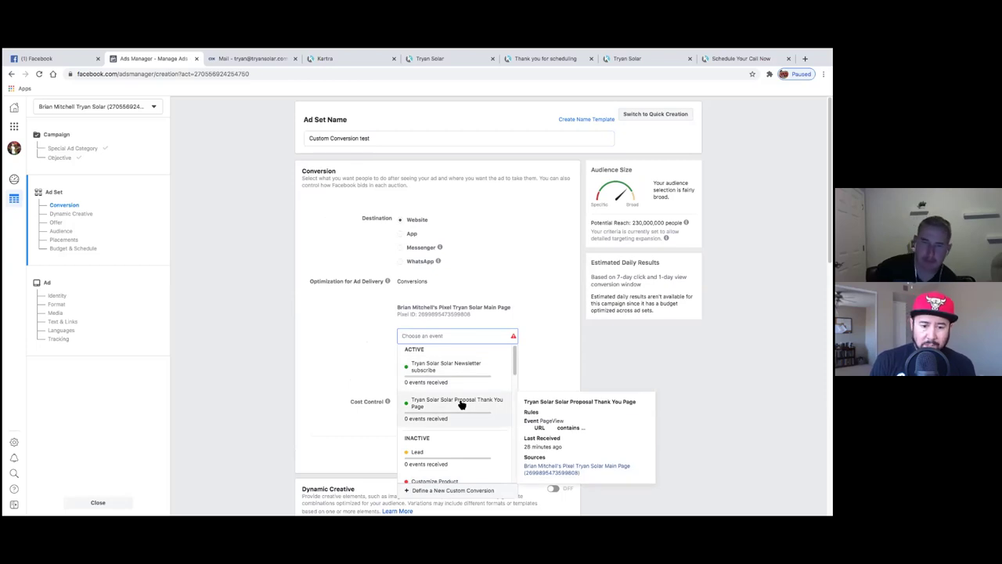
mouse_move(466, 377)
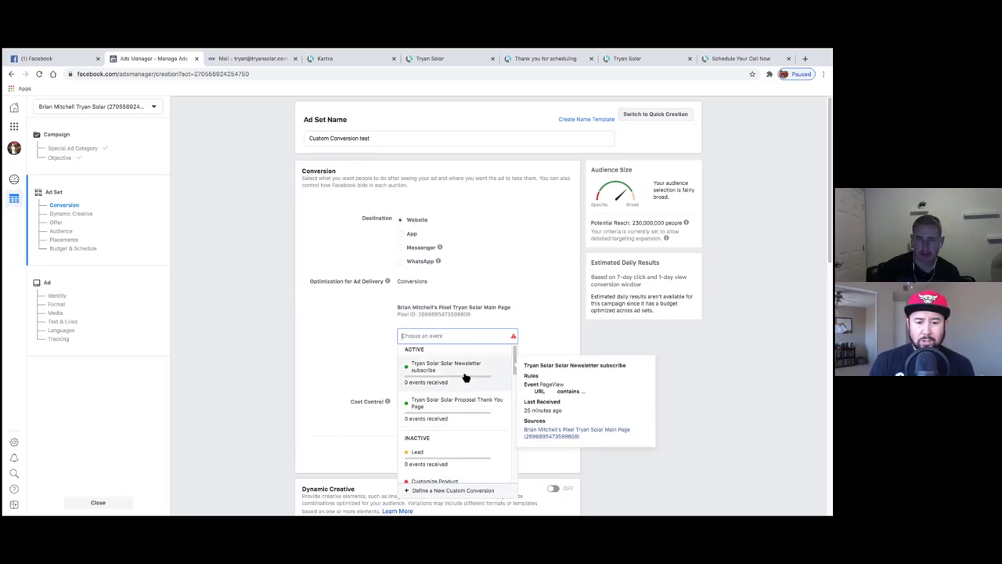
left_click(465, 378)
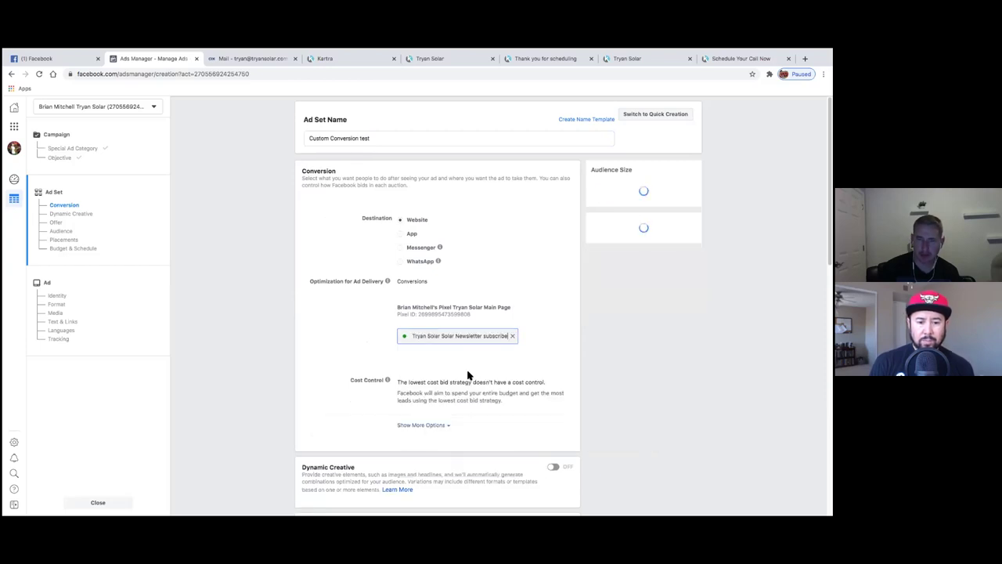
left_click(375, 138)
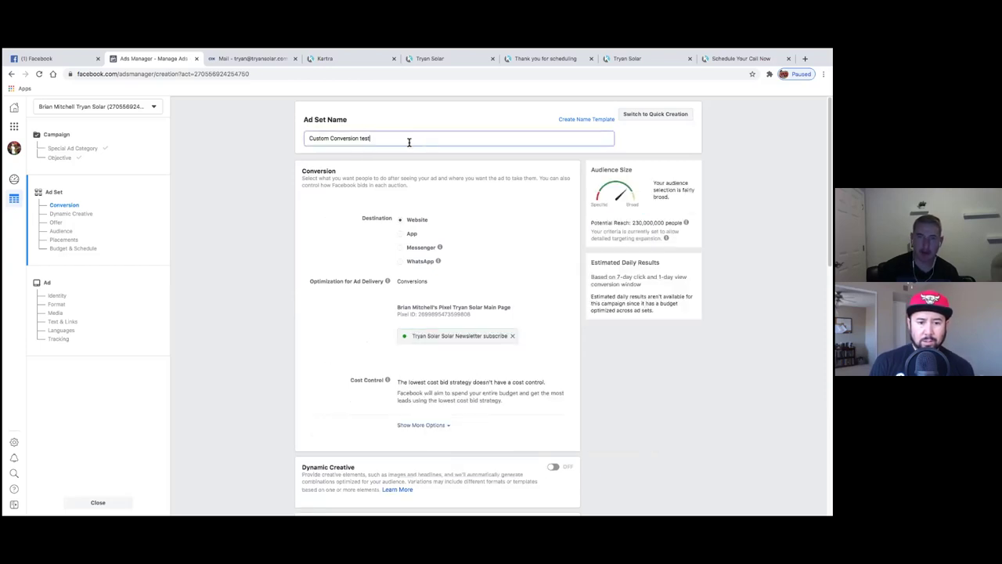
- Change the name's ending to 'newsletter test', fixing the misspelling of newsletter
key("BackSpace")
key("BackSpace")
key("BackSpace")
type("nesletter test")
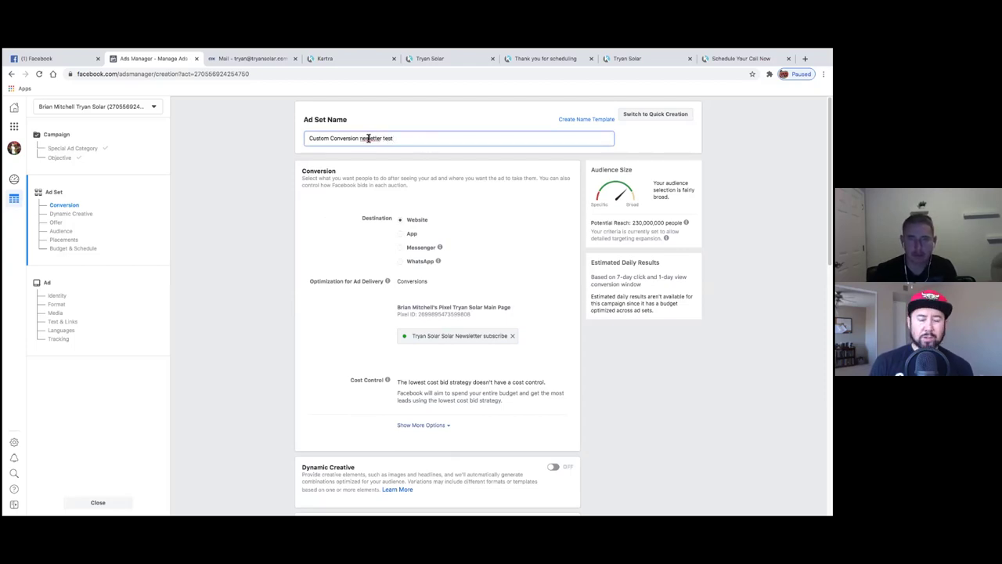
left_click(367, 138)
type("w")
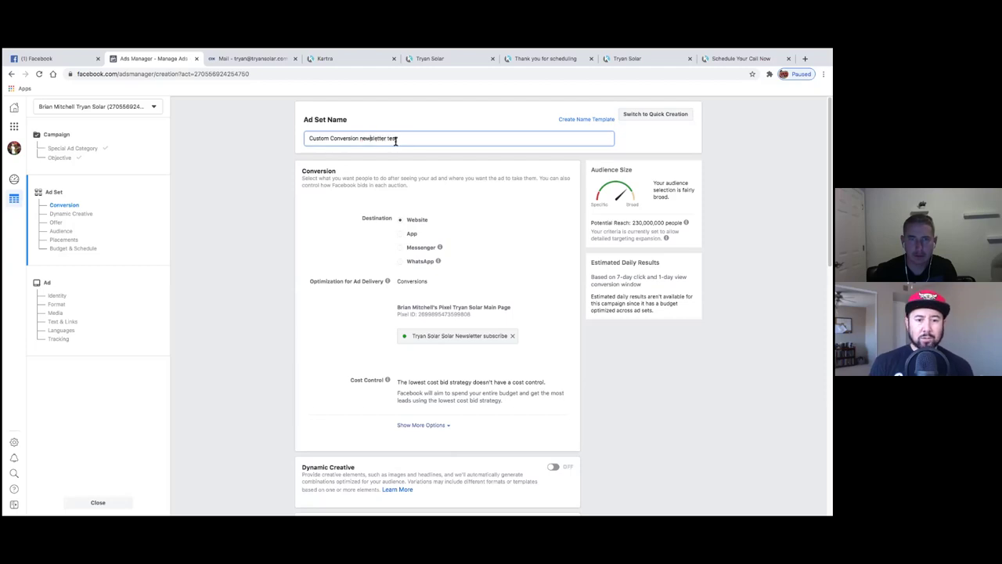
left_click(291, 303)
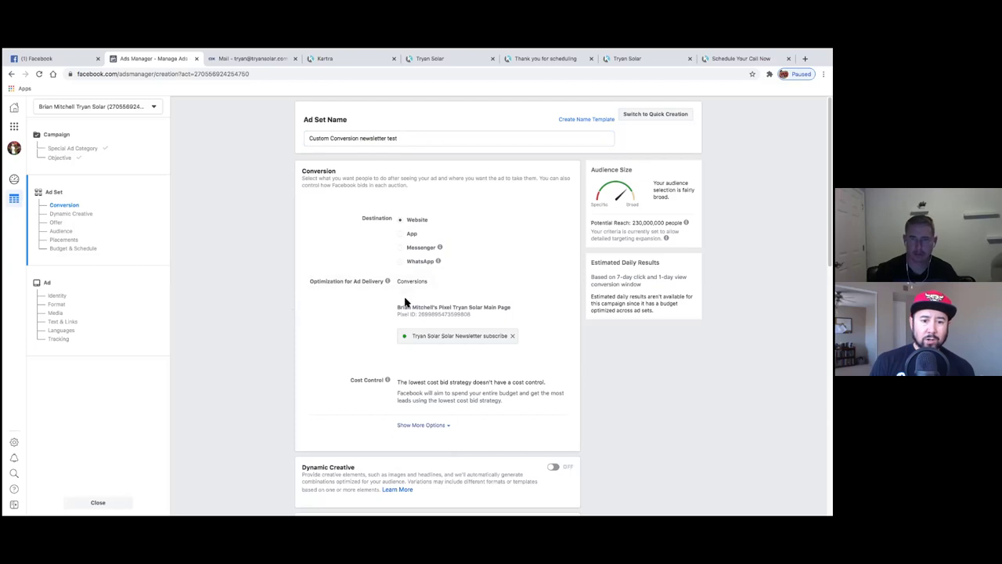
- Try appending 'targeting peoria', 'video view' and 'targ' wording, then erase the whole name
scroll(280, 365, "down", 1)
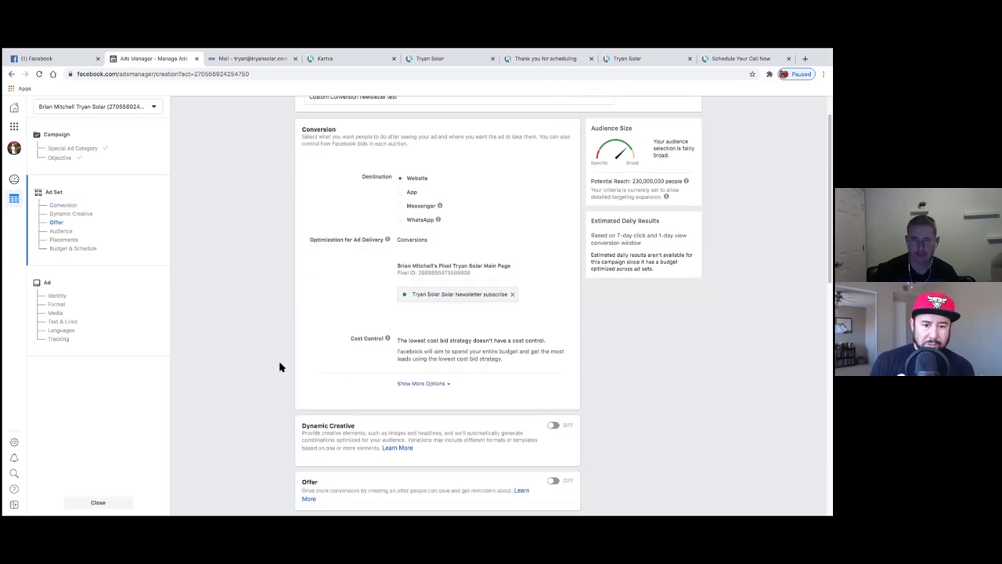
scroll(279, 365, "up", 1)
left_click(417, 142)
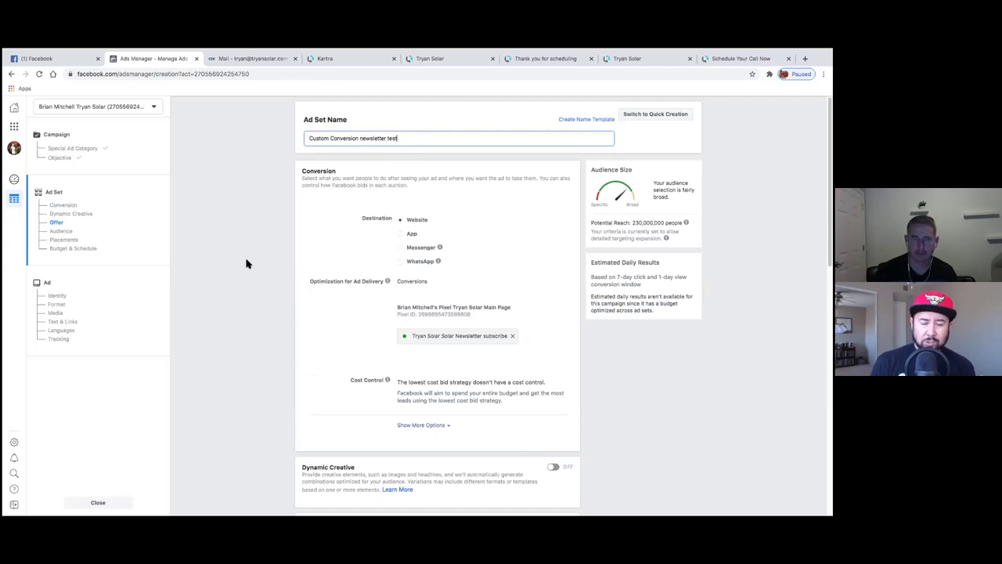
type("tar")
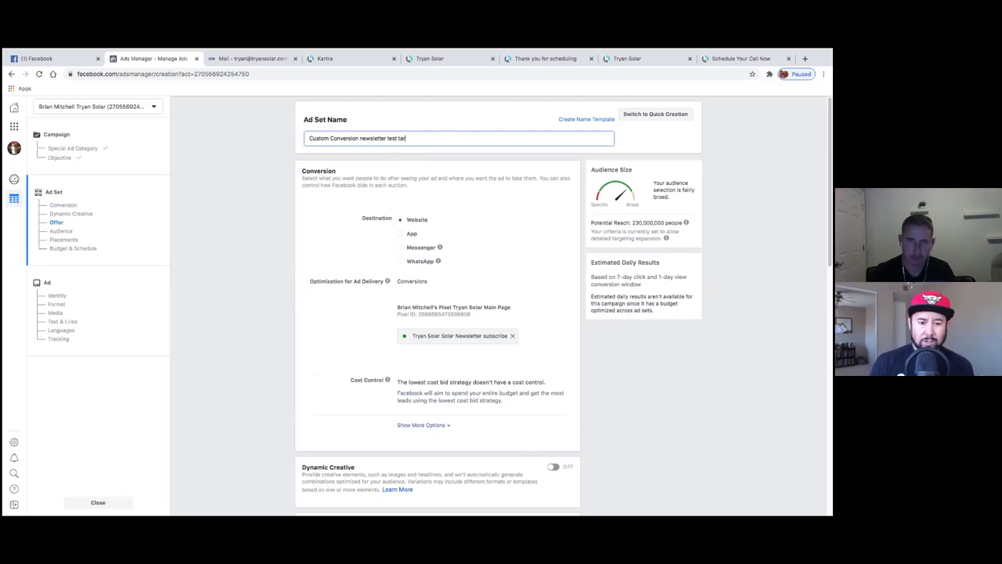
type("geting peoria")
type(" c")
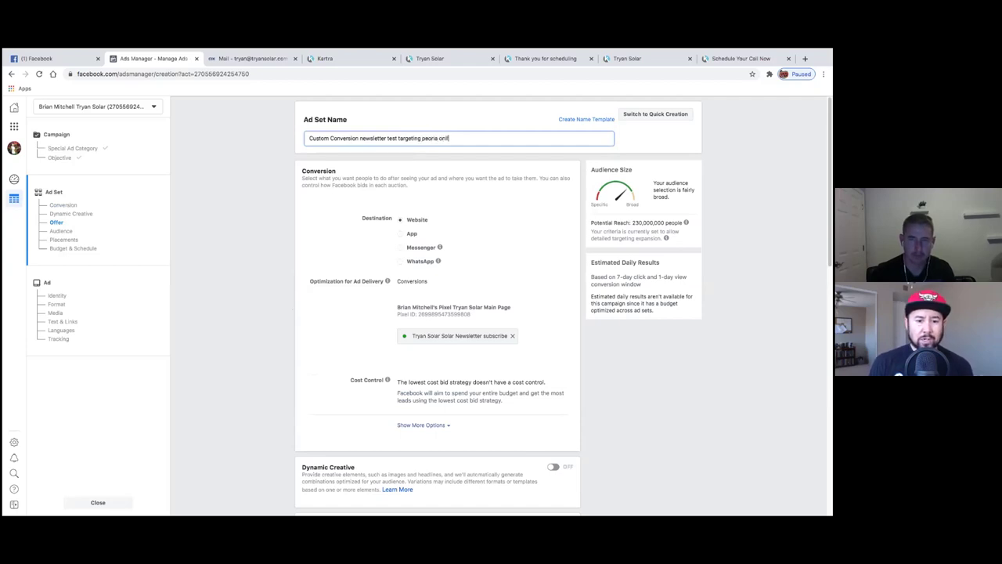
key("BackSpace")
key("BackSpace")
key("BackSpace")
key("BackSpace")
key("BackSpace")
key("BackSpace")
key("BackSpace")
key("BackSpace")
type("video ")
type("view")
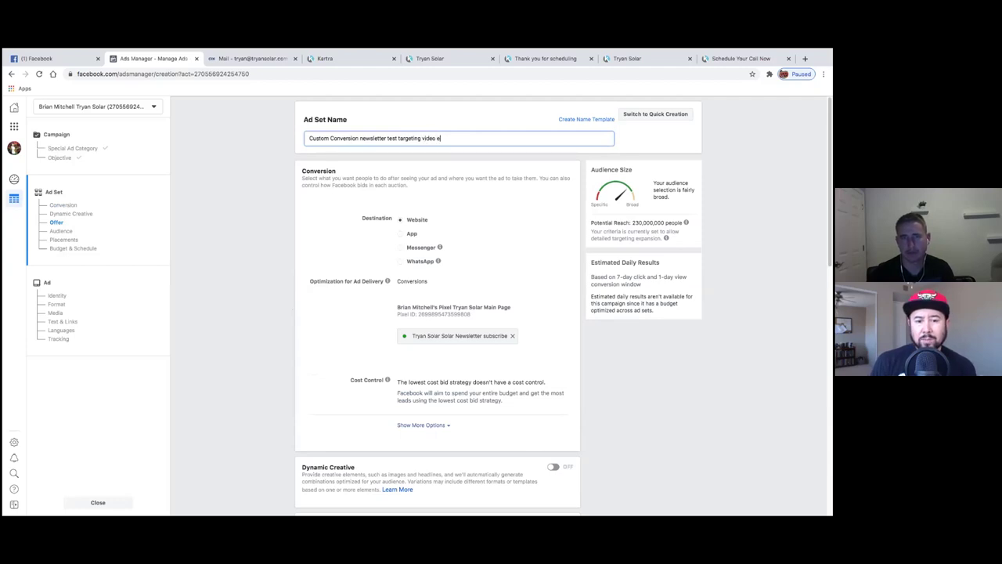
key("BackSpace")
key("BackSpace")
key("BackSpace")
key("BackSpace")
key("BackSpace")
key("BackSpace")
key("BackSpace")
key("BackSpace")
key("BackSpace")
key("BackSpace")
key("BackSpace")
key("BackSpace")
key("BackSpace")
key("BackSpace")
key("BackSpace")
key("BackSpace")
key("BackSpace")
key("BackSpace")
key("BackSpace")
key("BackSpace")
key("BackSpace")
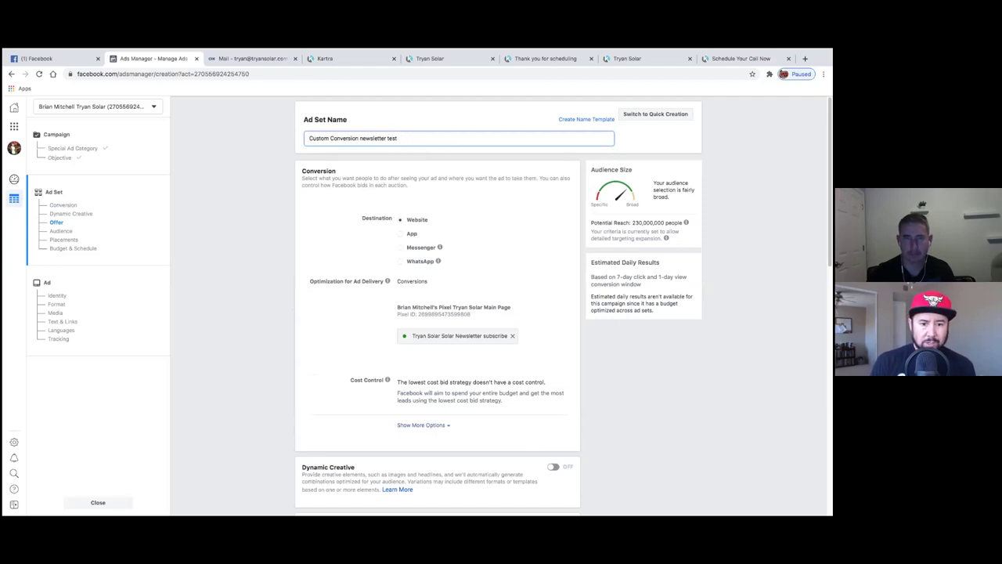
type("targ")
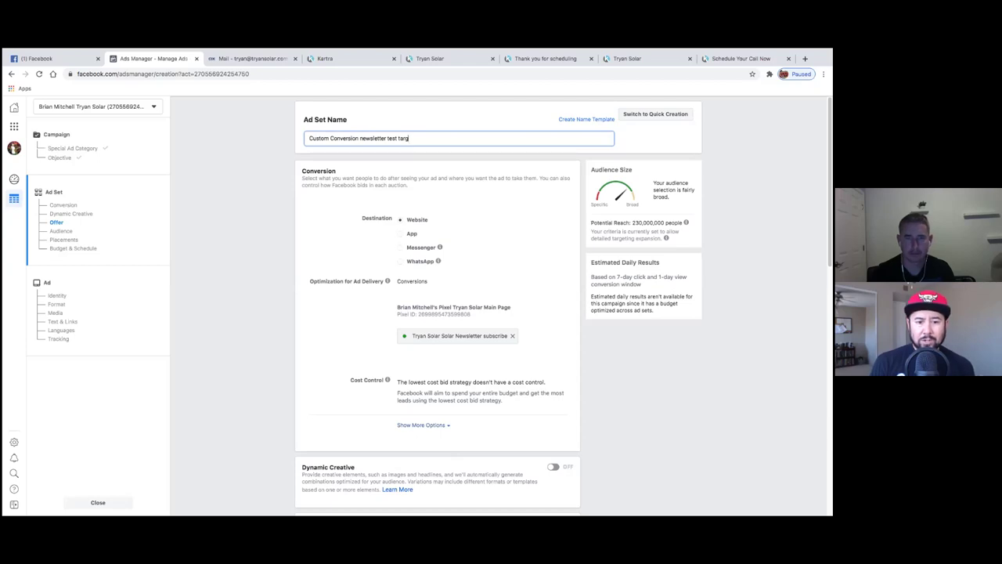
key("BackSpace")
key("BackSpace")
key("BackSpace")
key("BackSpace")
key("BackSpace")
key("BackSpace")
key("BackSpace")
key("BackSpace")
key("BackSpace")
key("BackSpace")
key("BackSpace")
key("BackSpace")
key("BackSpace")
key("BackSpace")
key("BackSpace")
key("BackSpace")
key("BackSpace")
key("BackSpace")
key("BackSpace")
key("BackSpace")
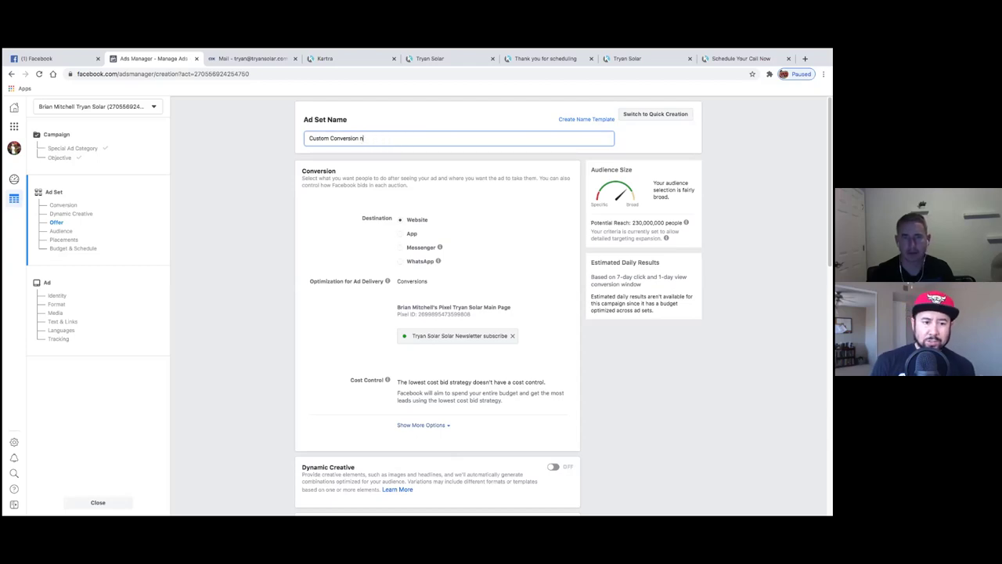
key("BackSpace")
key("BackSpace")
key("BackSpace")
key("BackSpace")
key("BackSpace")
key("BackSpace")
key("BackSpace")
key("BackSpace")
key("BackSpace")
key("BackSpace")
key("BackSpace")
key("BackSpace")
key("BackSpace")
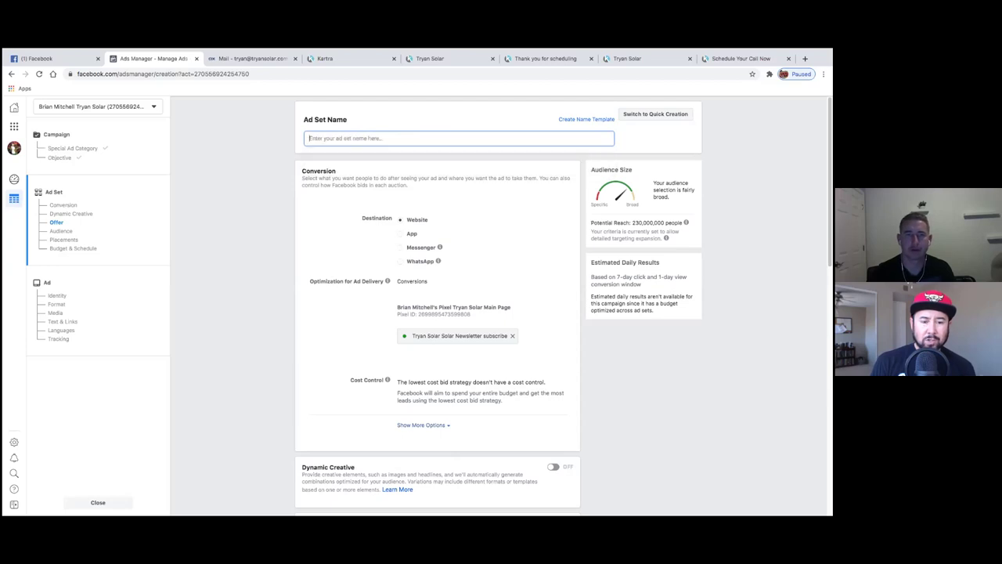
type("T")
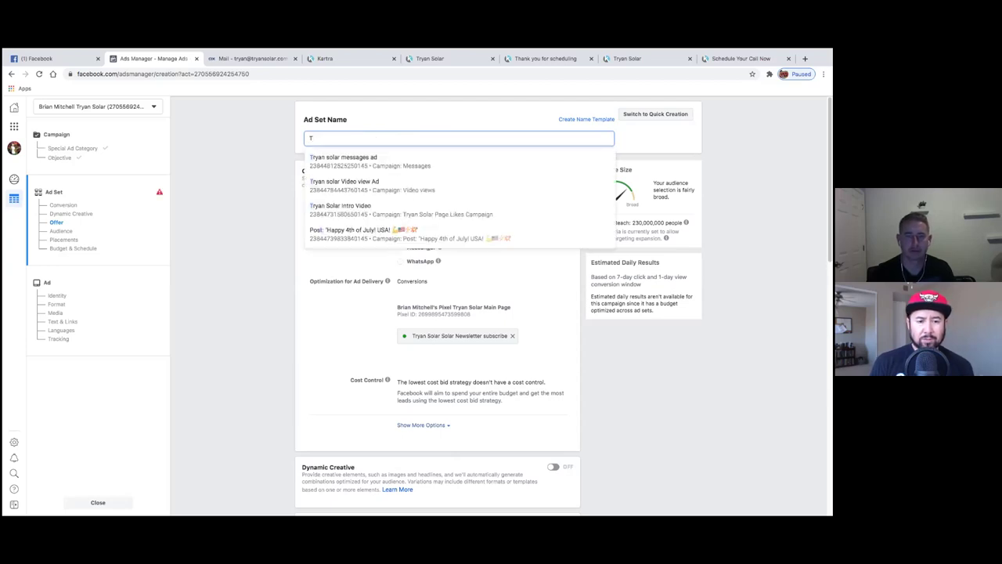
key("BackSpace")
type("Newsletter")
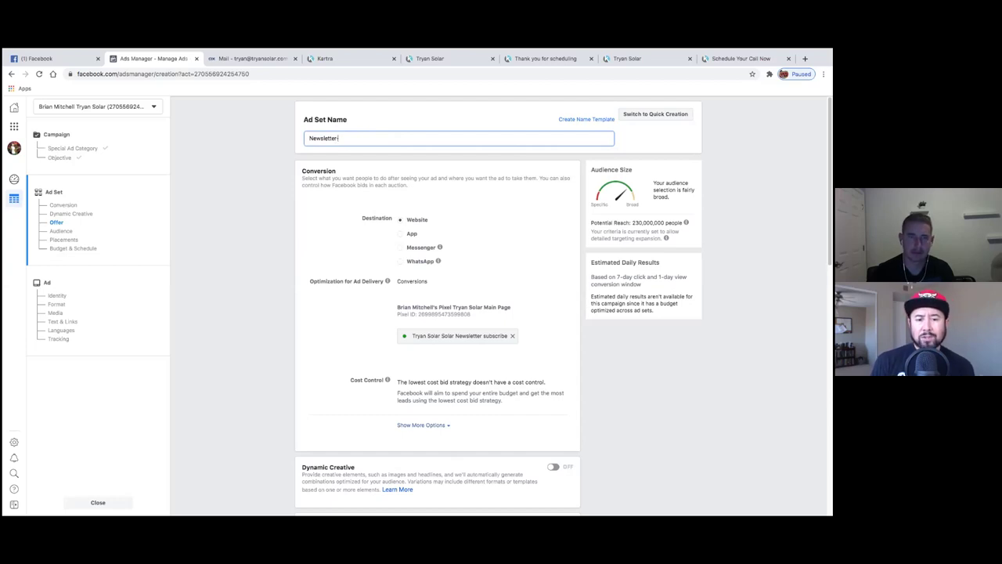
key("BackSpace")
key("BackSpace")
key("BackSpace")
key("BackSpace")
key("BackSpace")
key("BackSpace")
key("BackSpace")
key("BackSpace")
key("BackSpace")
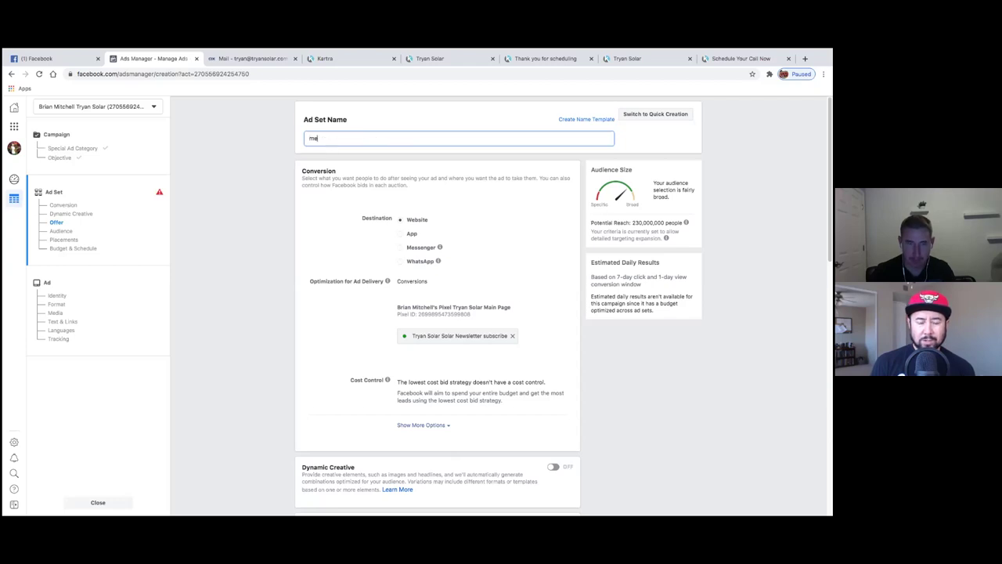
- Start the name with '30+', trying and then removing 'video views' wording
type("30")
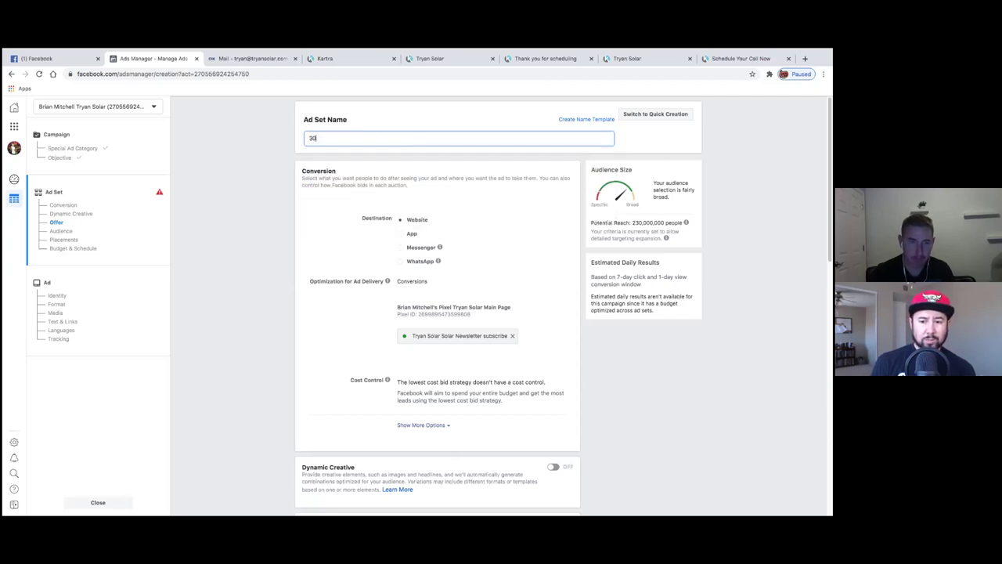
type("+")
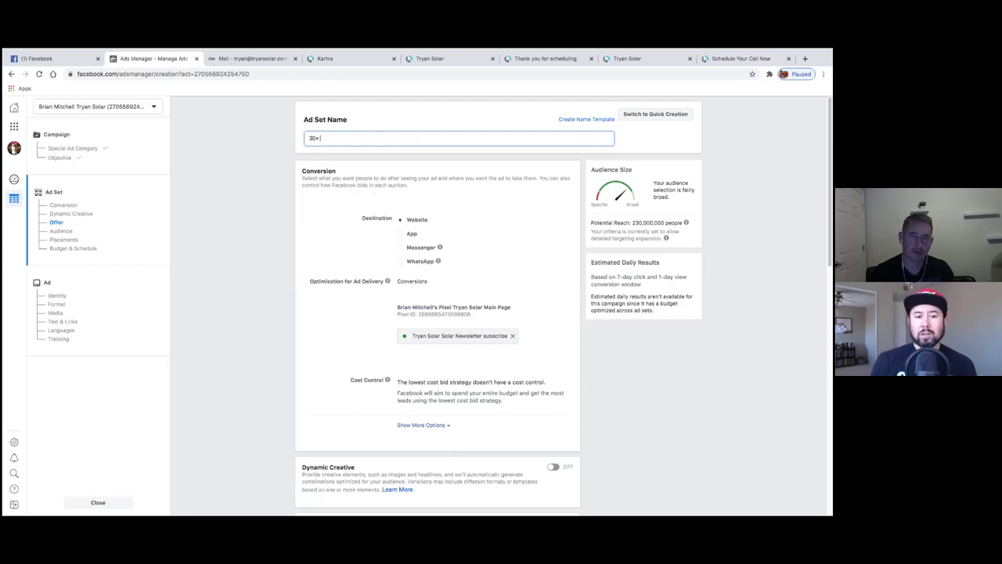
type("video vies")
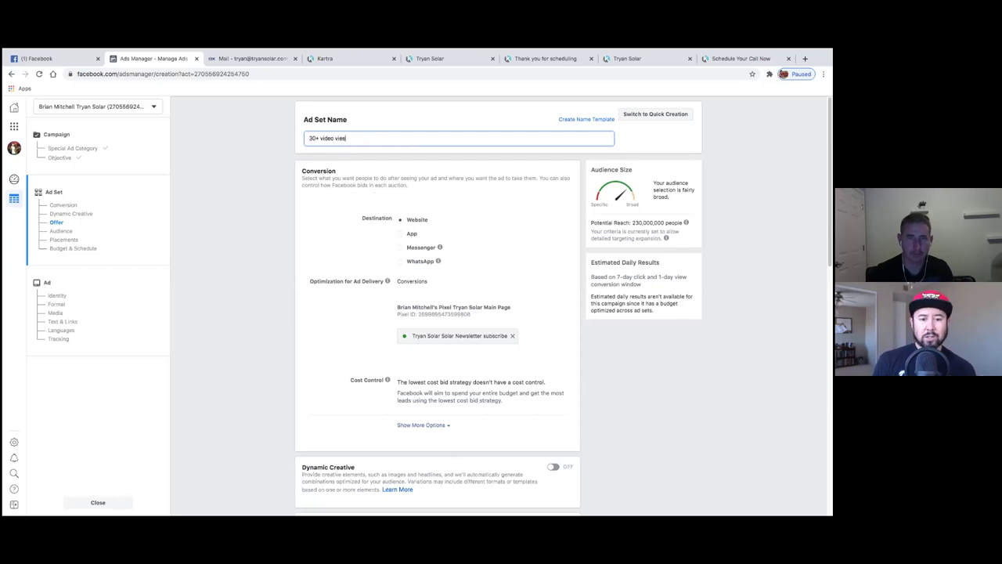
key("BackSpace")
type("ws")
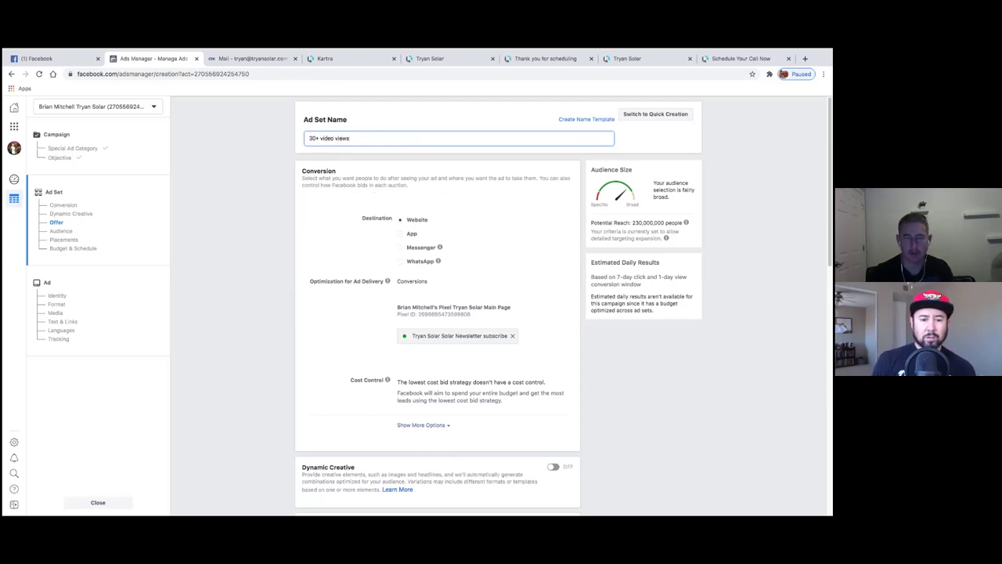
key("BackSpace")
key("BackSpace")
key("BackSpace")
type("ie")
key("BackSpace")
key("BackSpace")
key("BackSpace")
key("BackSpace")
key("BackSpace")
key("BackSpace")
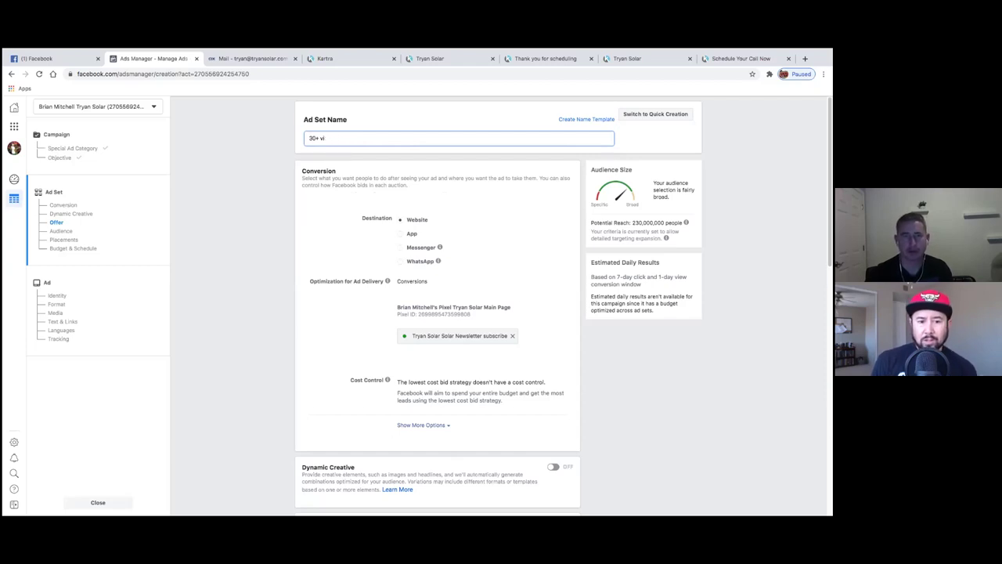
key("BackSpace")
key("BackSpace")
- Complete the name as '30+ peoria interest in solar newsletter subscribed'
type("pe")
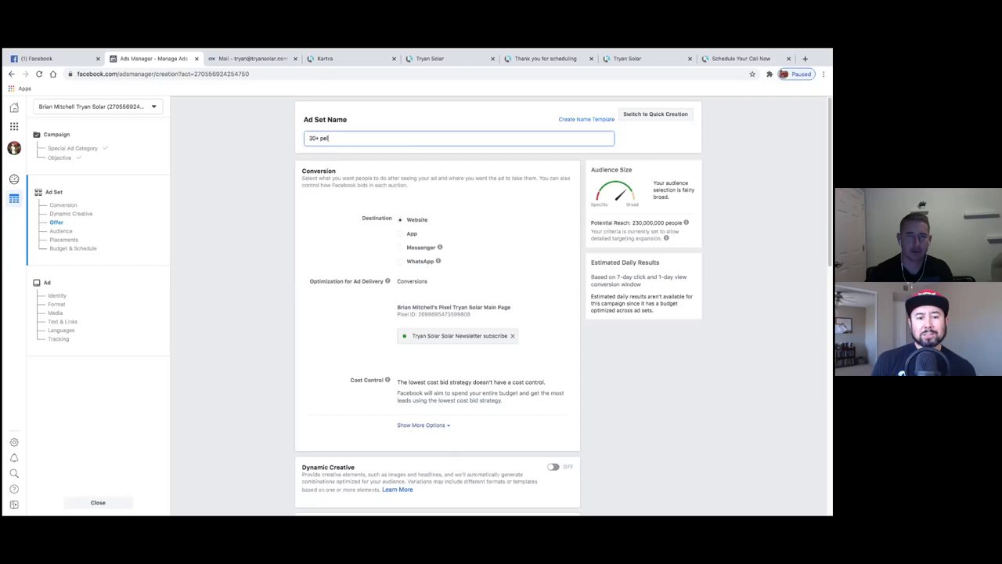
type("opl")
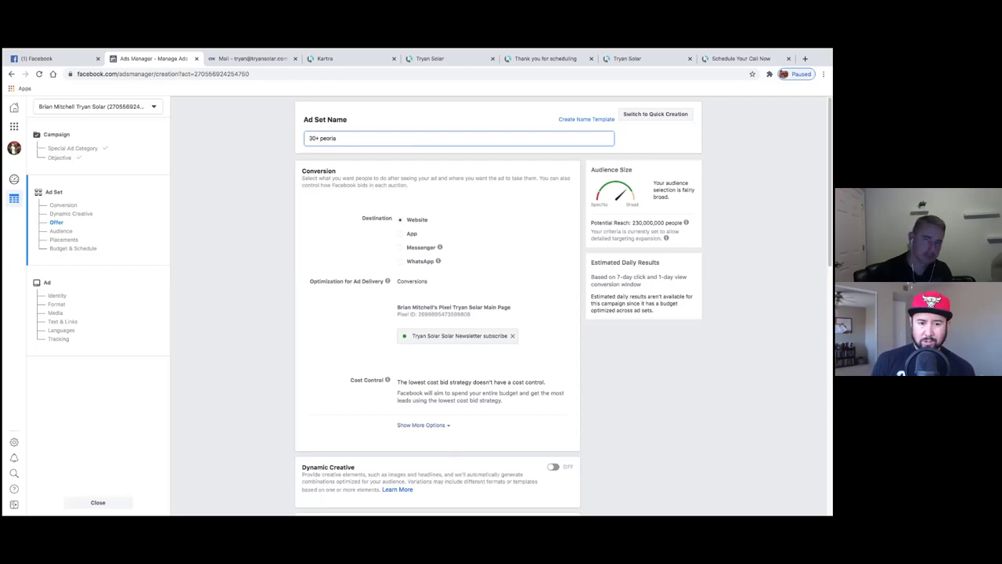
type("solar int")
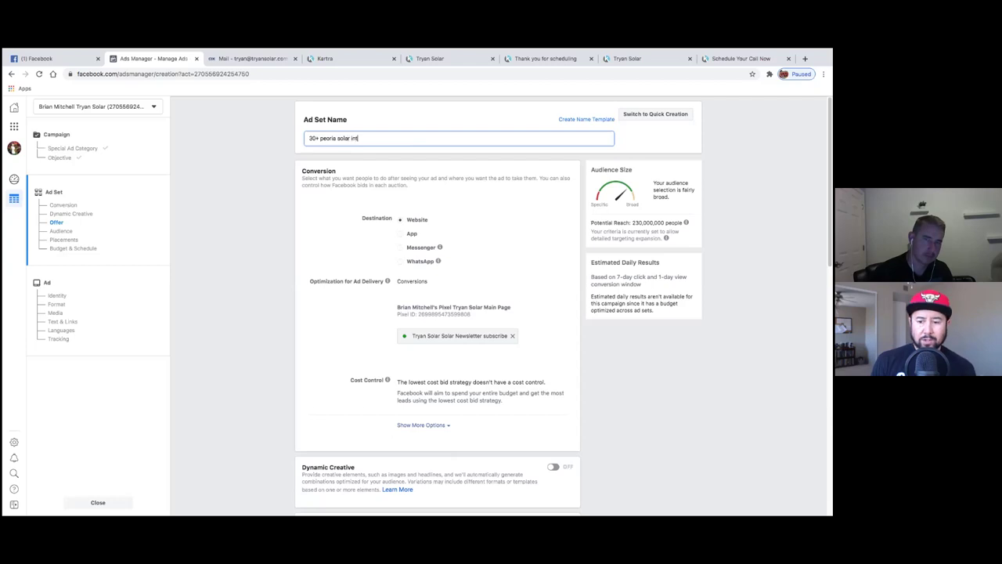
type("erests")
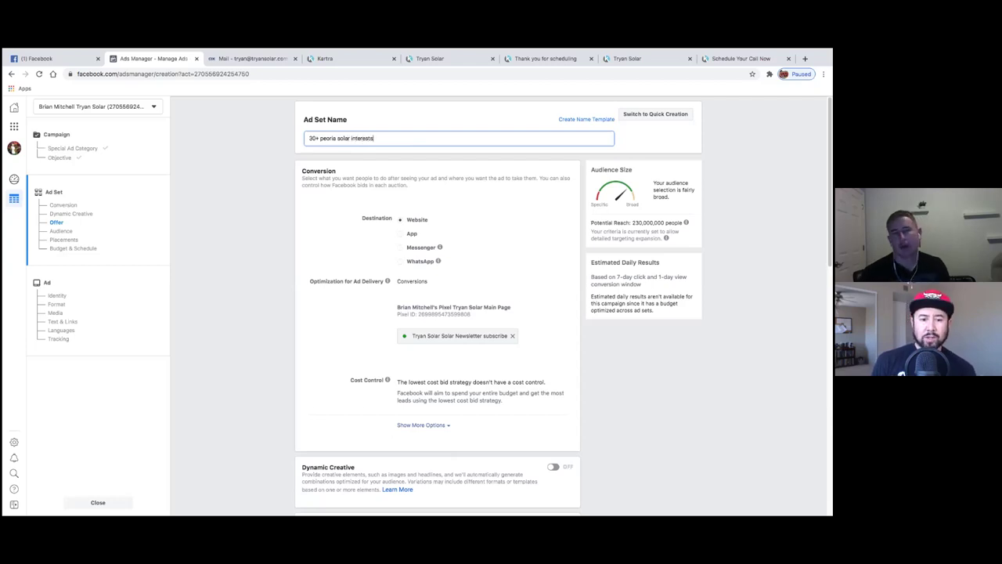
key("BackSpace")
key("BackSpace")
key("BackSpace")
key("BackSpace")
key("BackSpace")
key("BackSpace")
key("BackSpace")
key("BackSpace")
key("BackSpace")
key("BackSpace")
key("BackSpace")
key("BackSpace")
key("BackSpace")
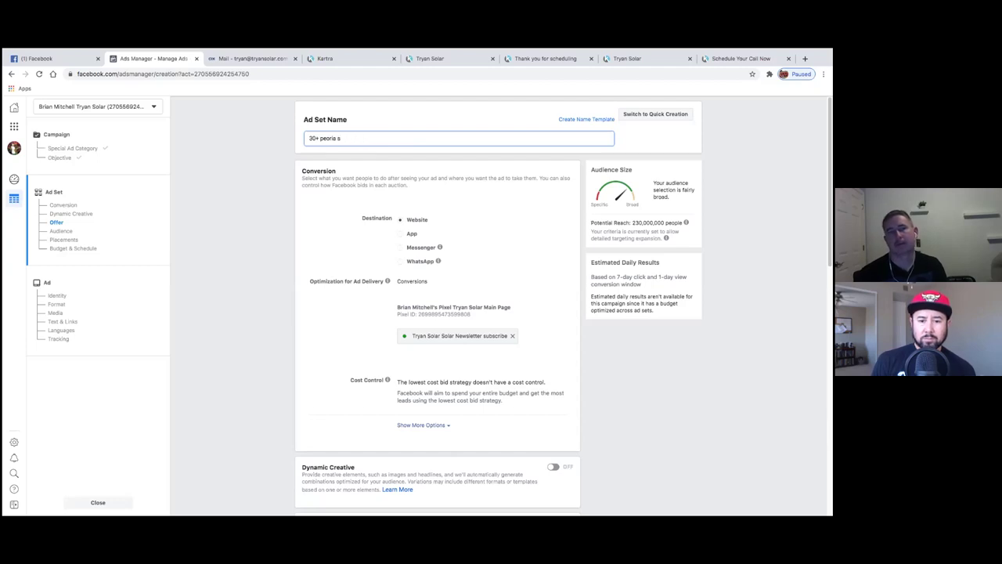
type("intere")
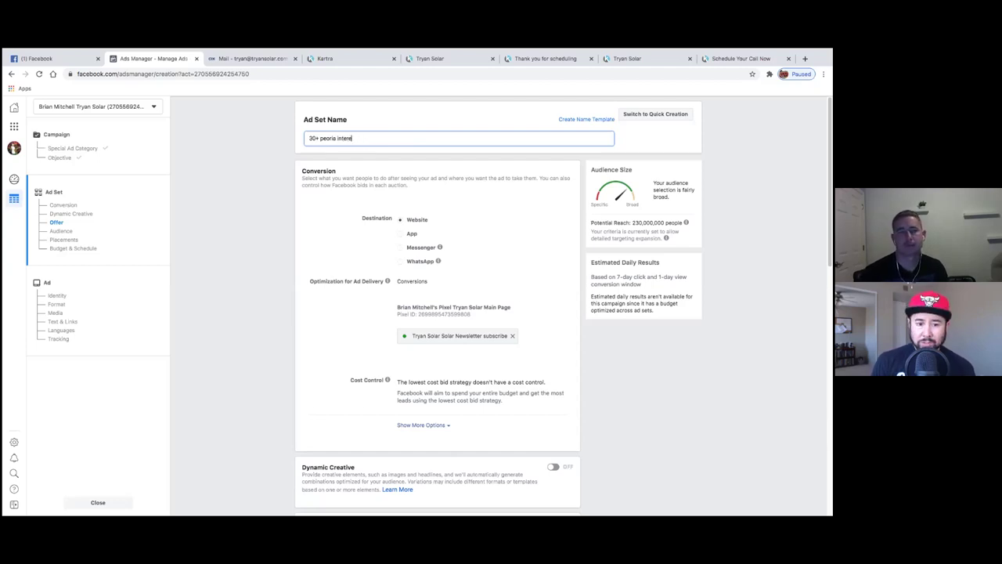
type("st in solar")
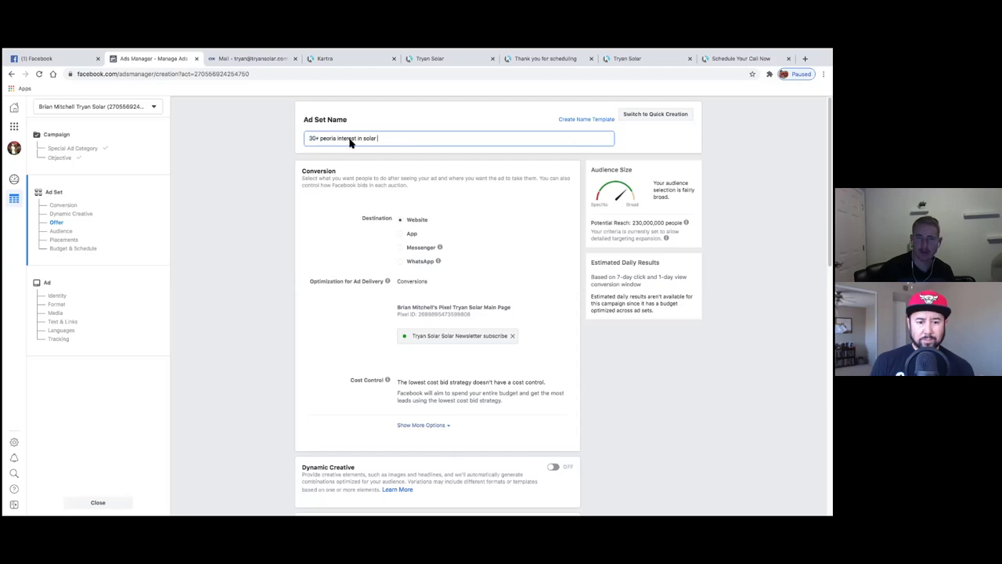
scroll(274, 410, "down", 2)
scroll(287, 385, "up", 2)
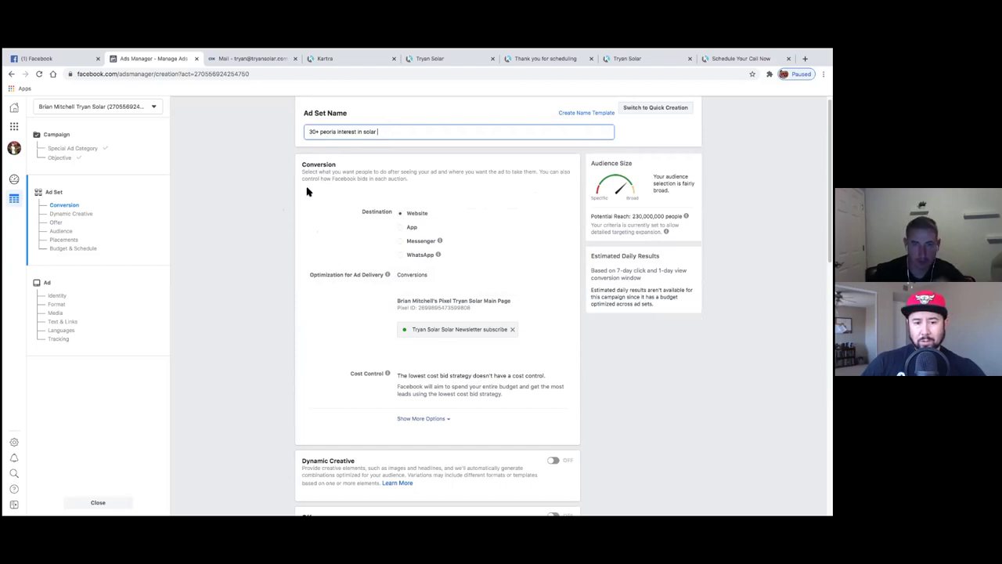
type("new")
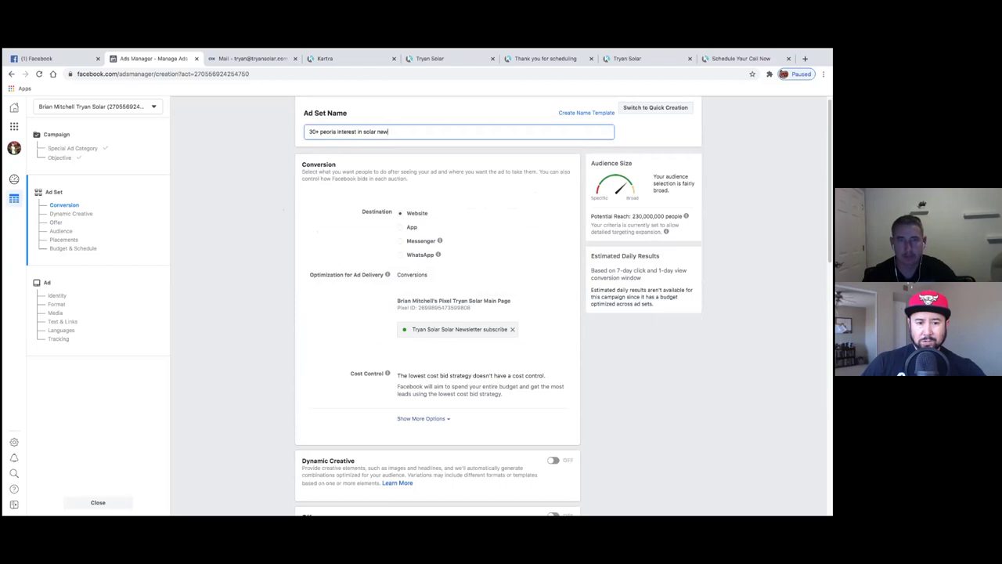
type("sletter sub")
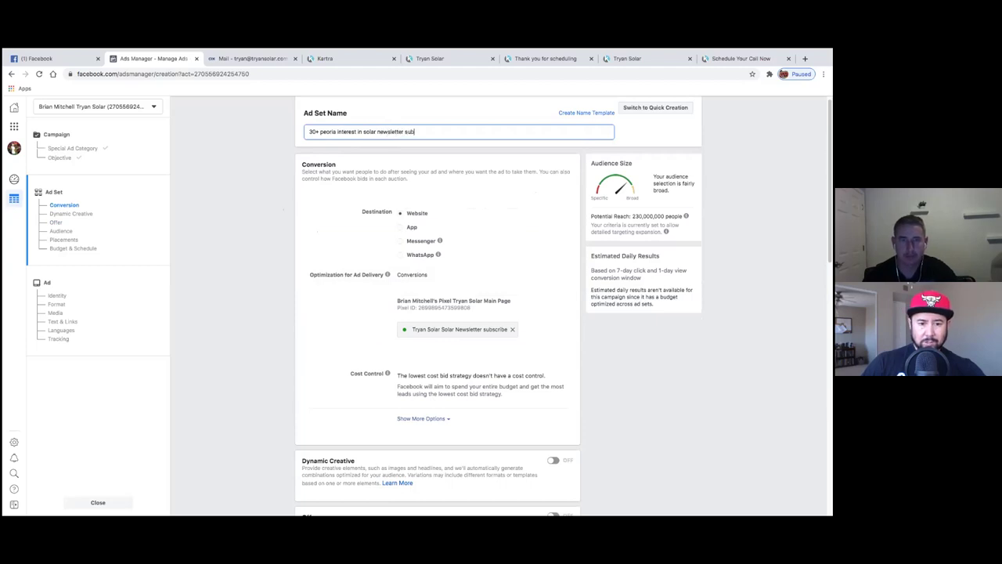
type("scrib")
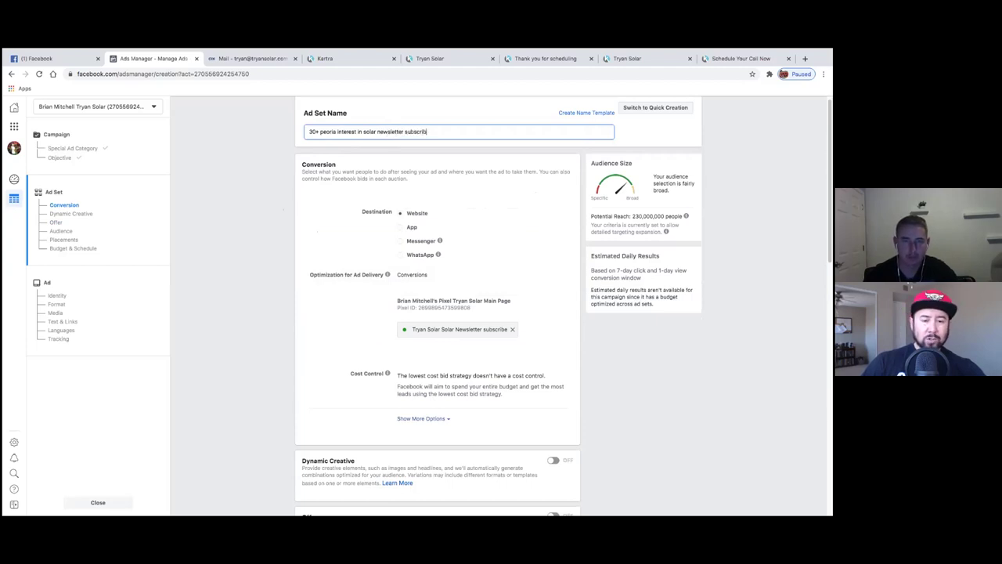
type("ed")
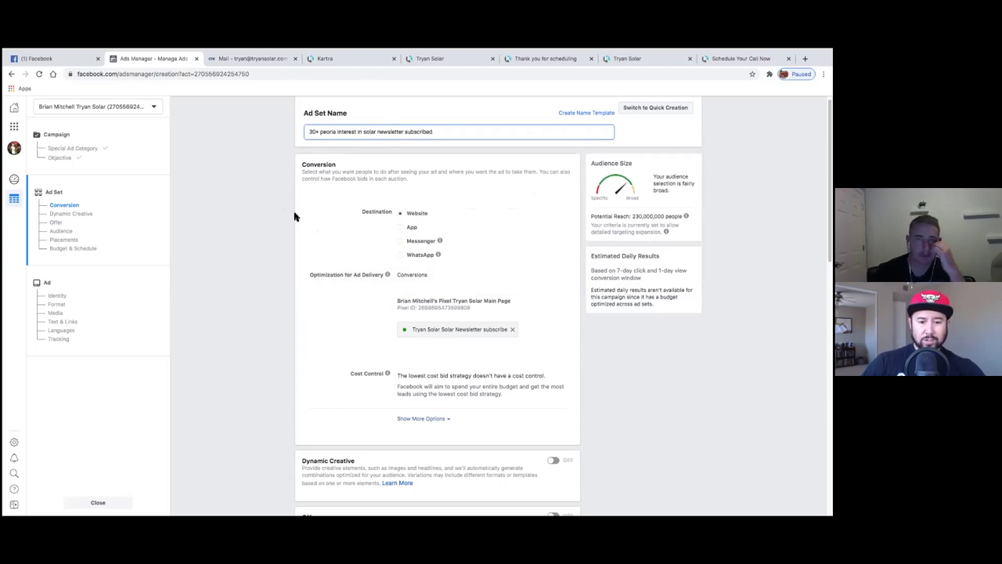
scroll(263, 233, "down", 1)
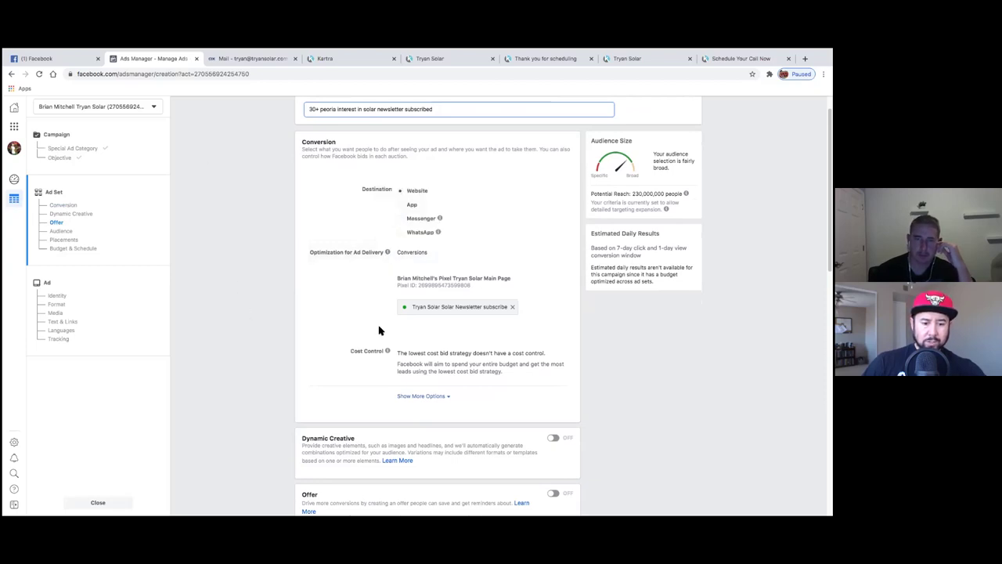
scroll(377, 331, "down", 3)
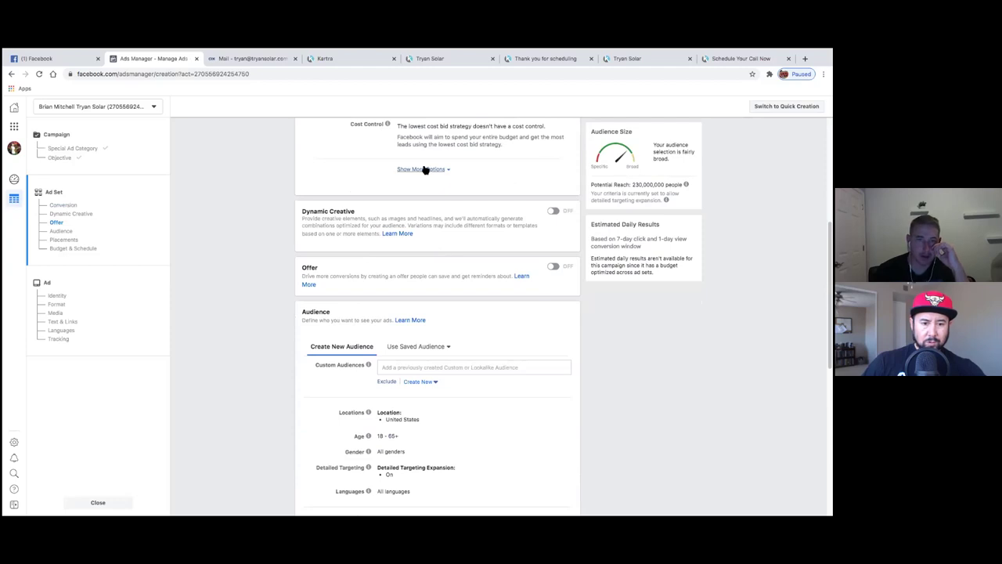
- Reveal the extra delivery options and set Conversion Window to '1 day click'
scroll(287, 221, "up", 1)
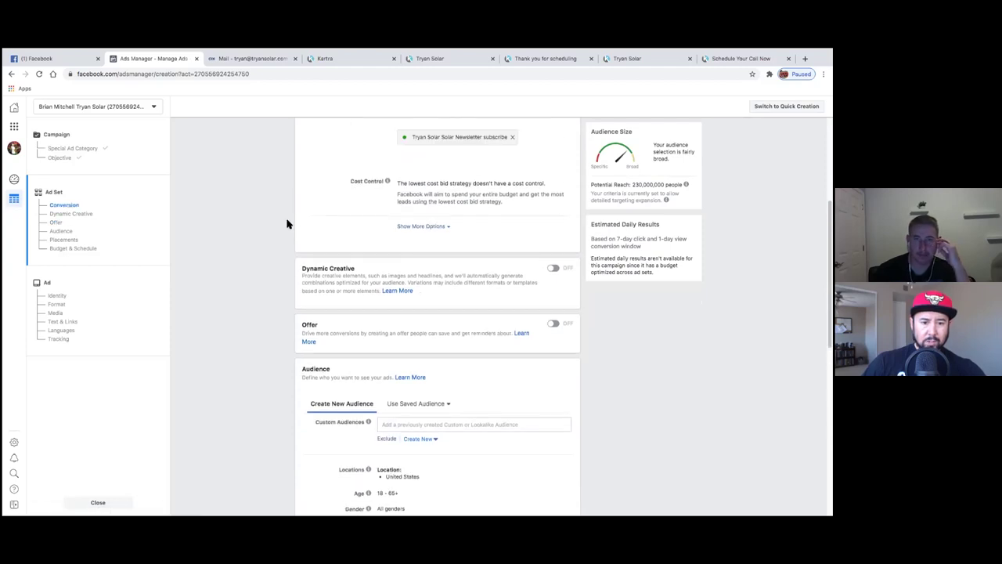
left_click(419, 227)
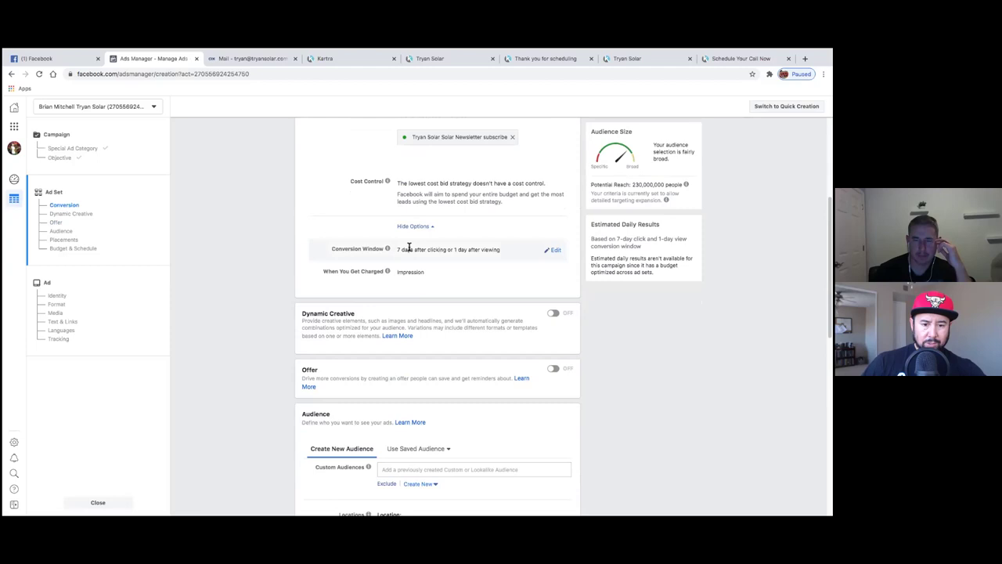
scroll(285, 315, "down", 1)
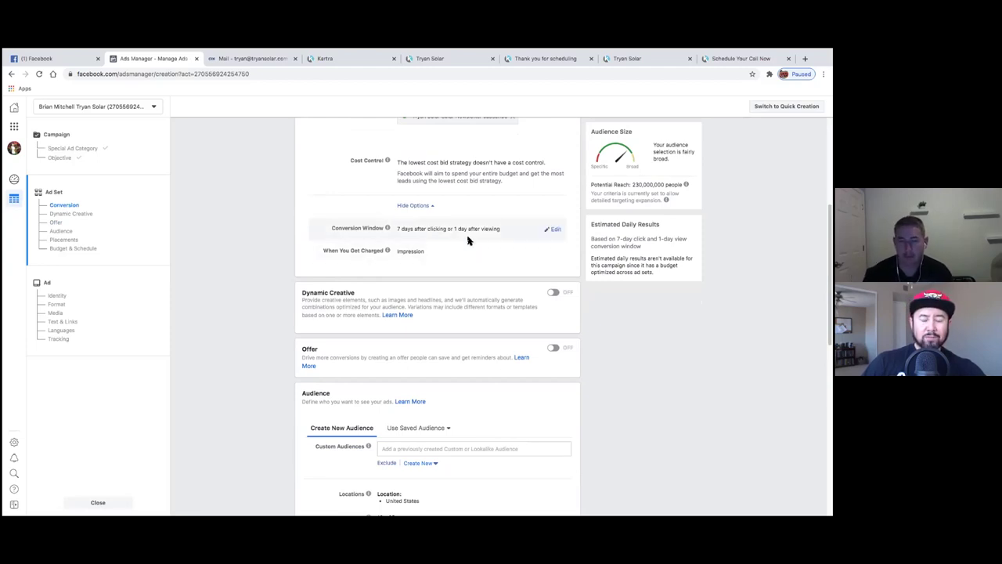
left_click(555, 230)
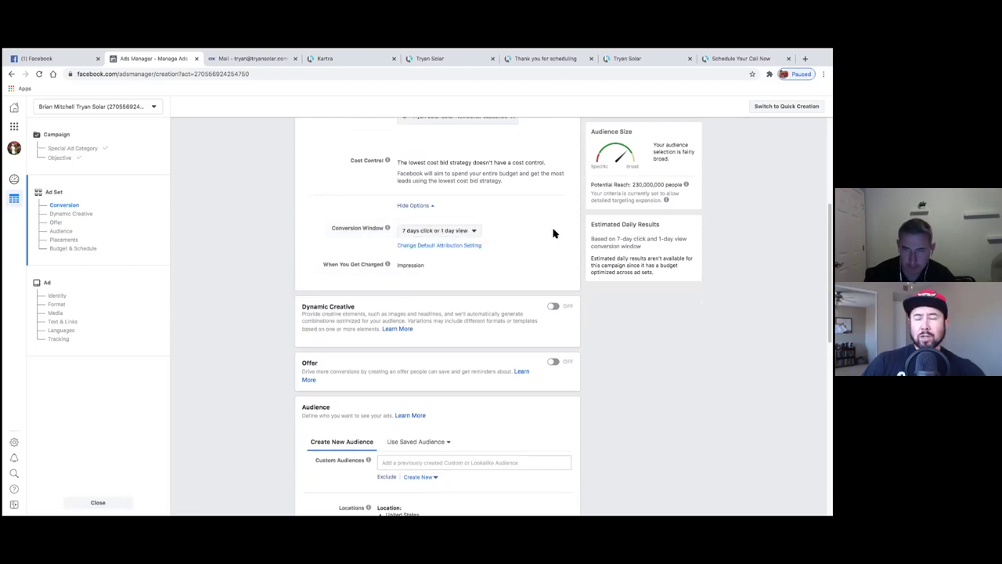
left_click(475, 231)
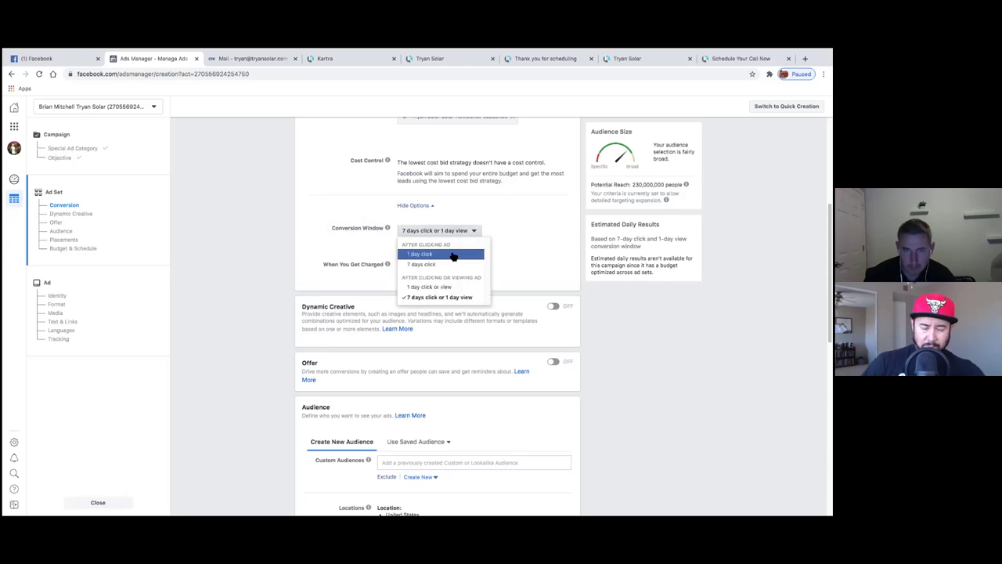
left_click(453, 255)
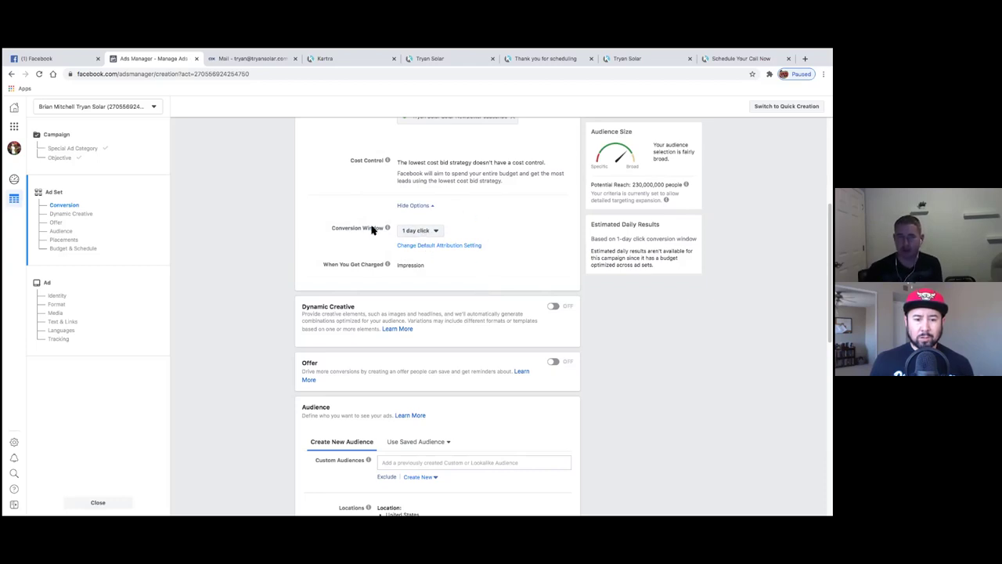
scroll(349, 188, "up", 1)
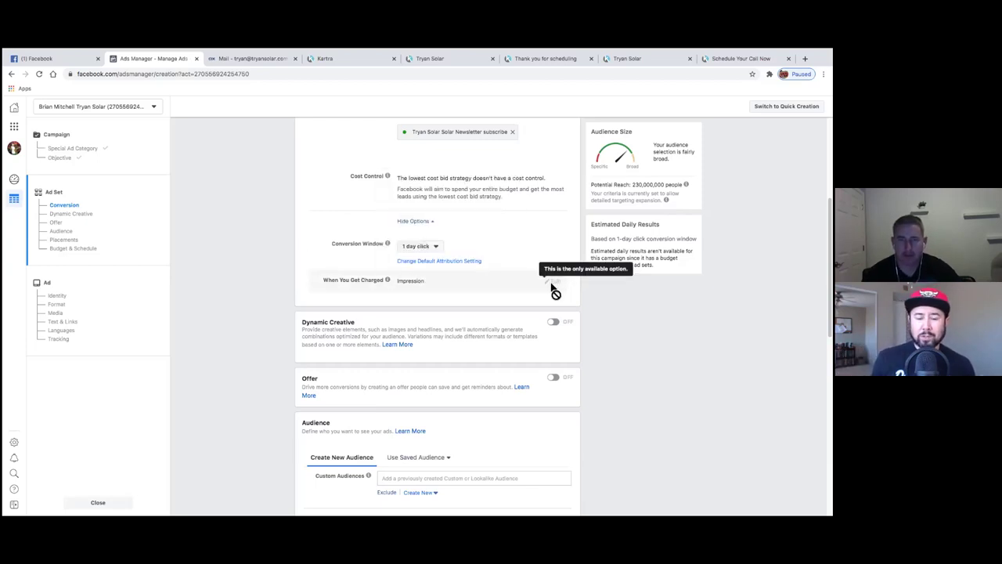
scroll(591, 313, "down", 1)
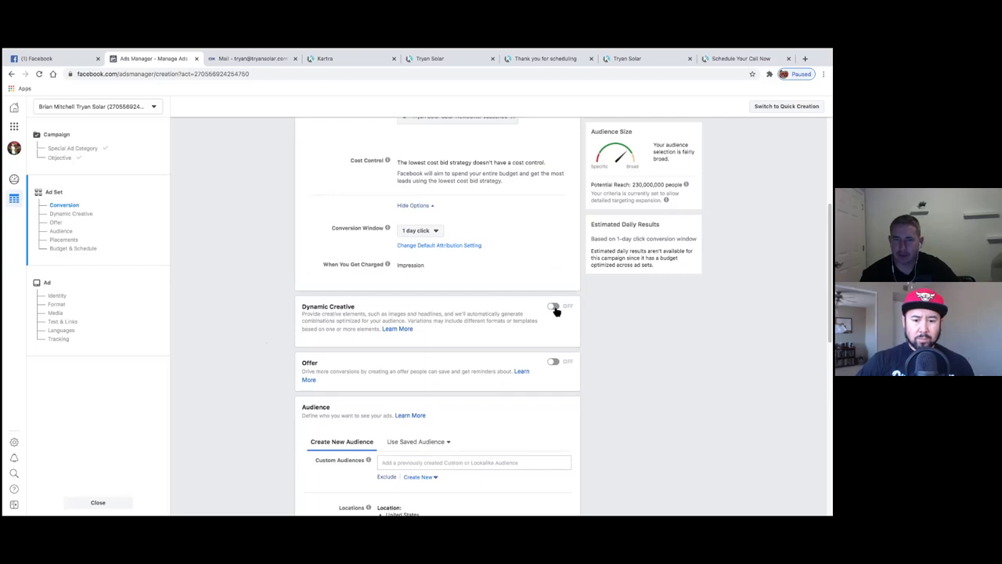
- Turn Dynamic Creative on, open its Learn More help article, then switch it back off and confirm
scroll(582, 322, "down", 1)
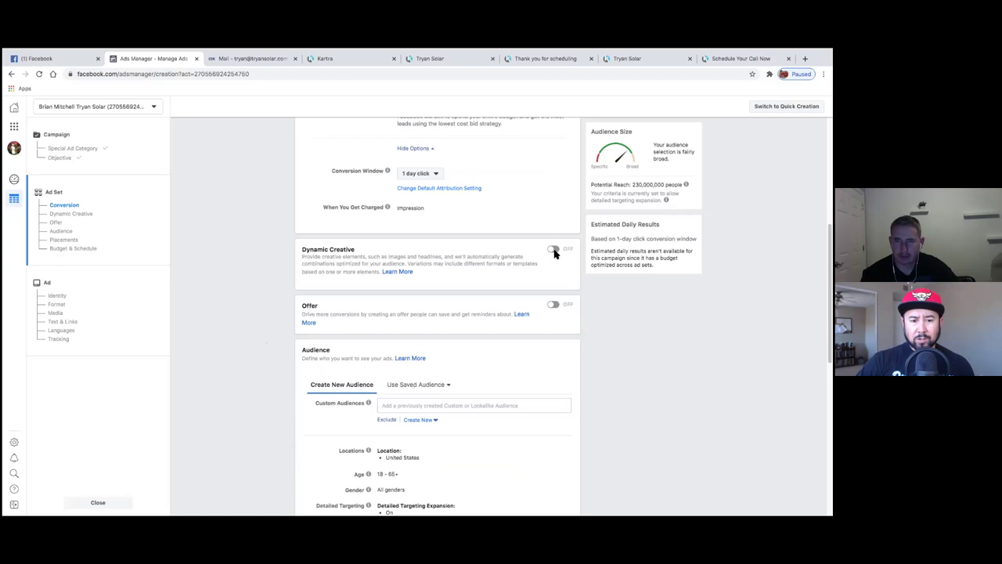
left_click(555, 252)
left_click(523, 299)
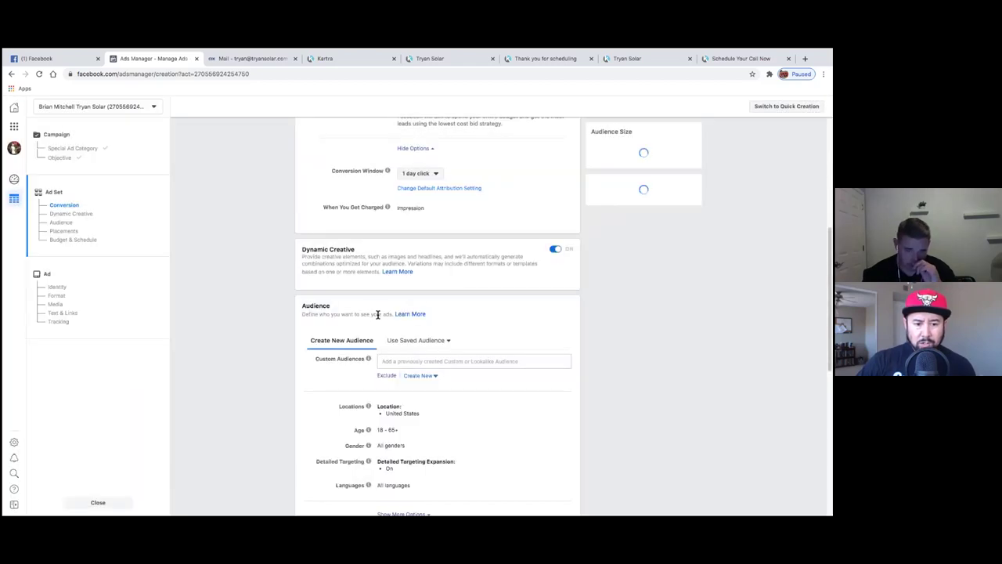
left_click(411, 273)
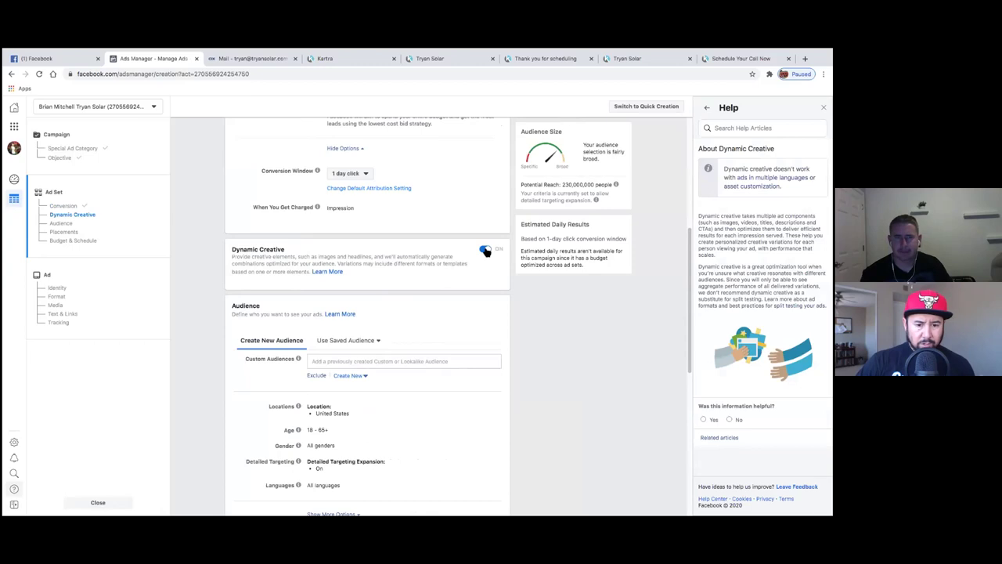
left_click(485, 251)
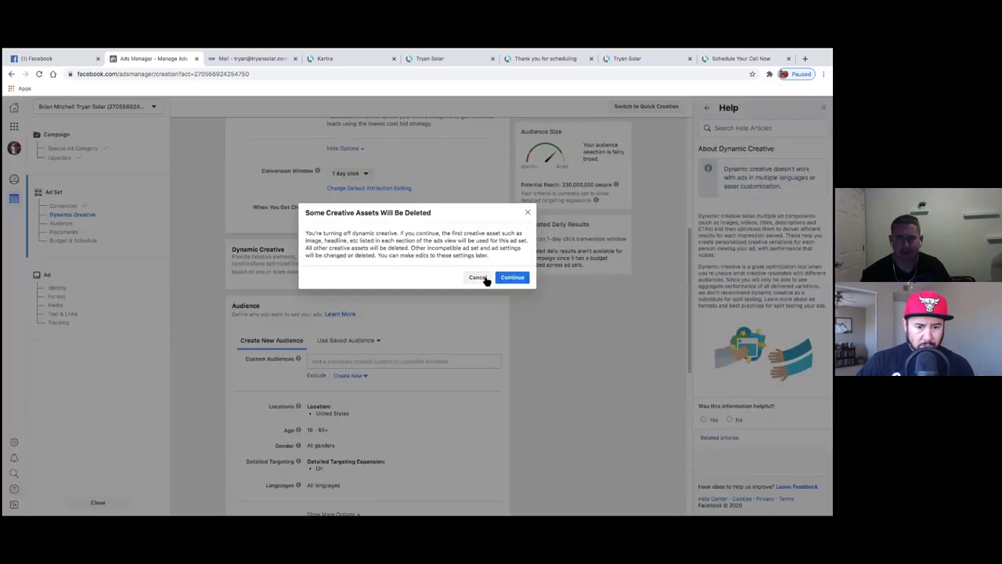
left_click(500, 278)
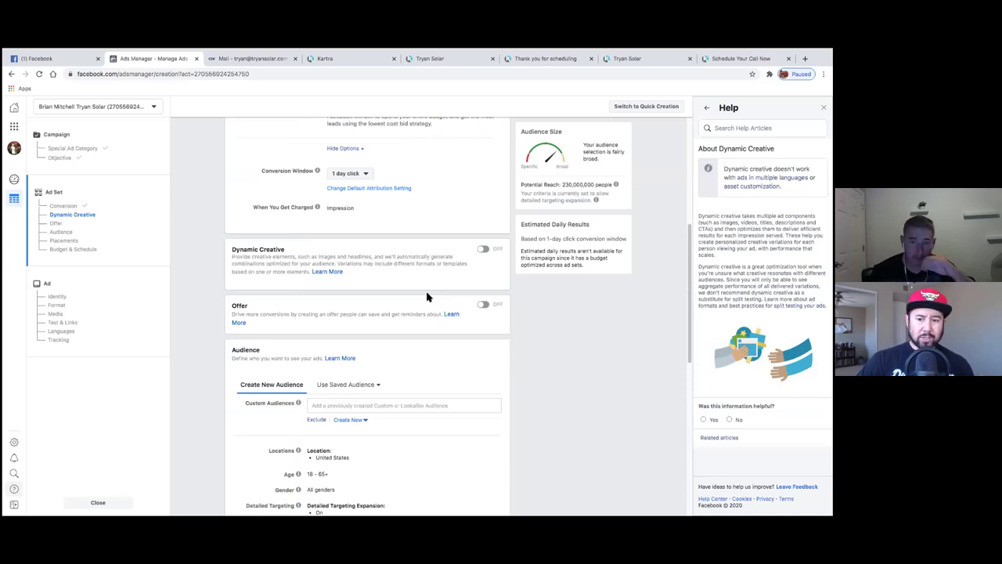
scroll(222, 309, "down", 1)
scroll(222, 309, "down", 2)
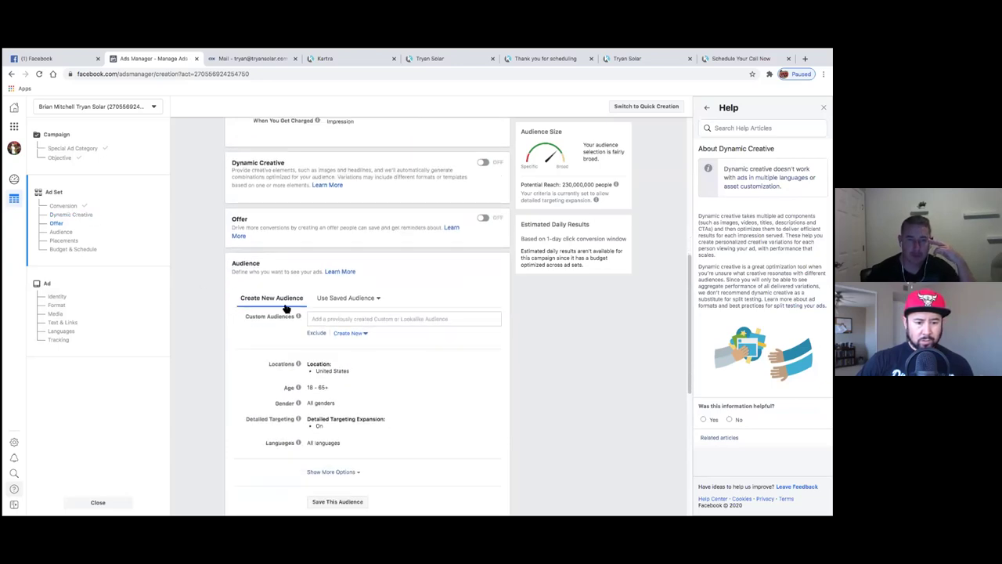
left_click(340, 320)
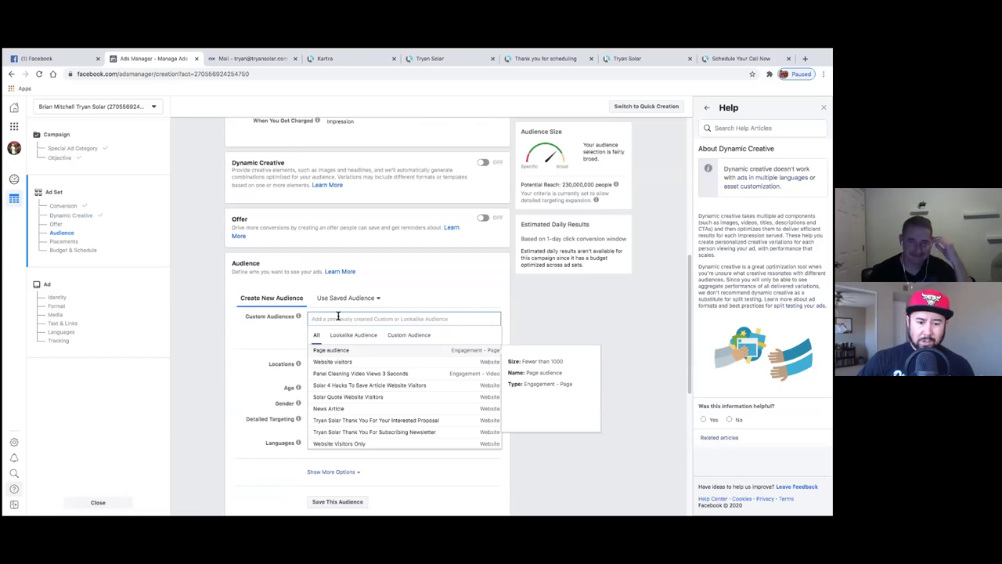
left_click(411, 335)
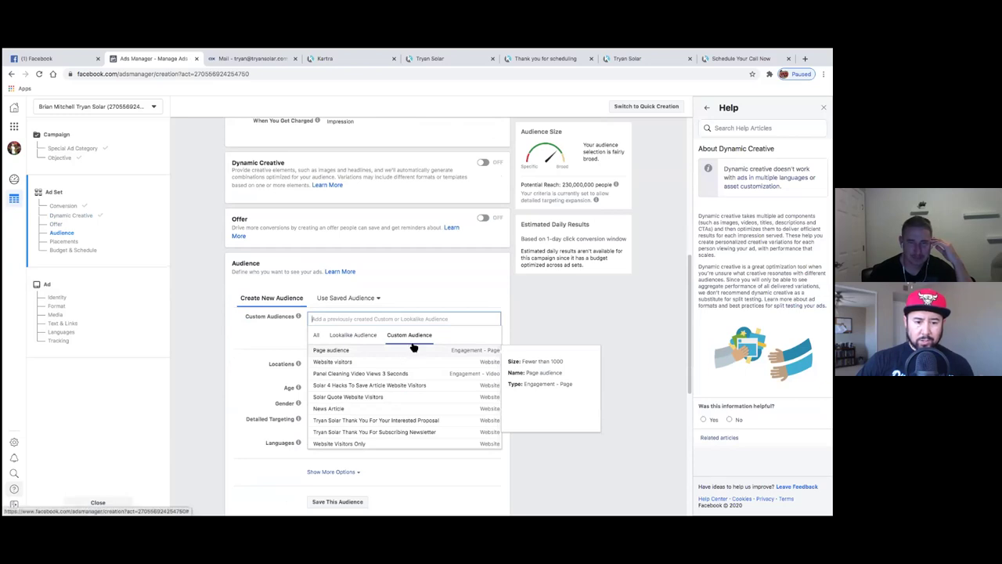
scroll(257, 361, "up", 5)
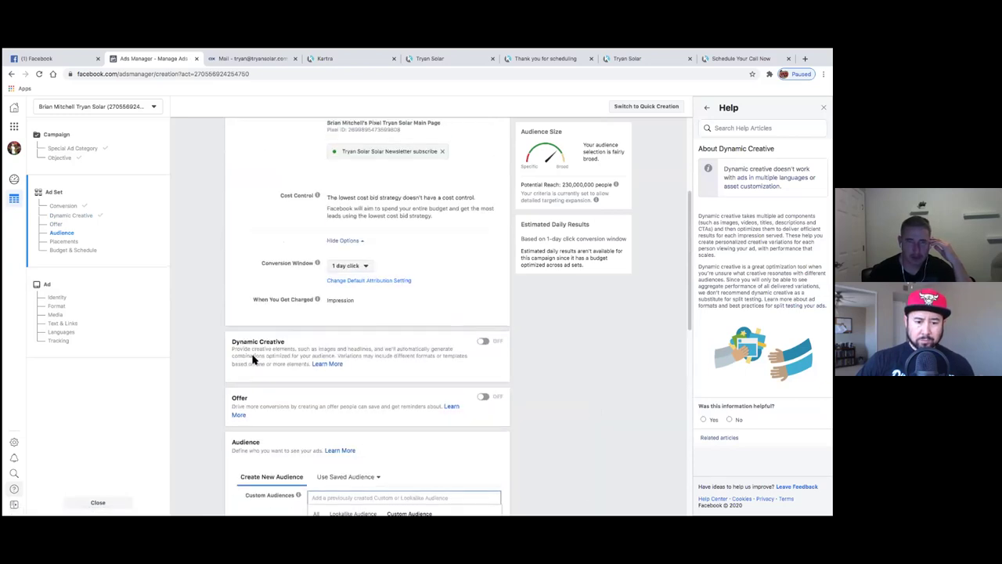
scroll(253, 359, "down", 5)
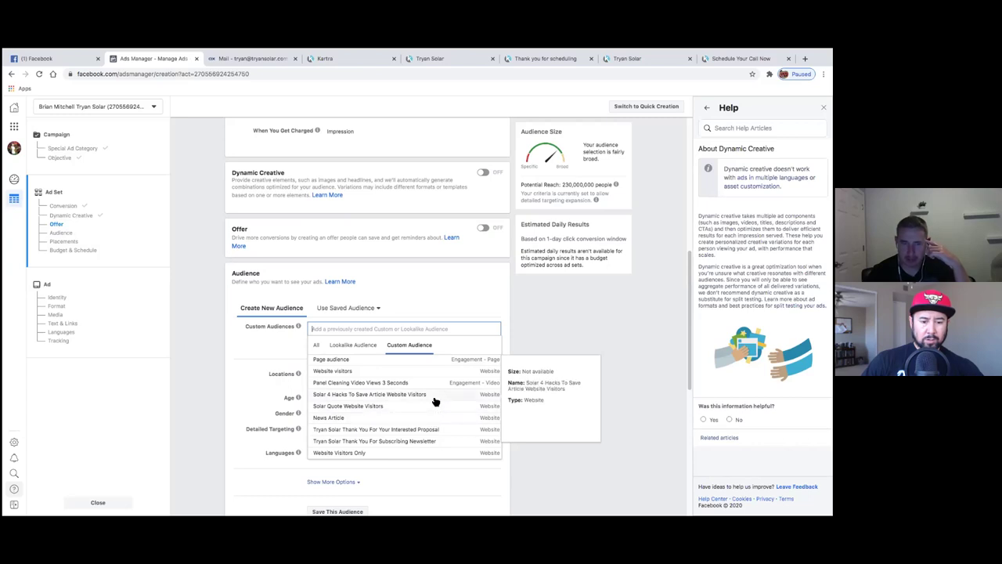
- Replace the Solar 4 Hacks To Save Article Website Visitors audience with Panel Cleaning Video Views 3 Seconds
left_click(435, 396)
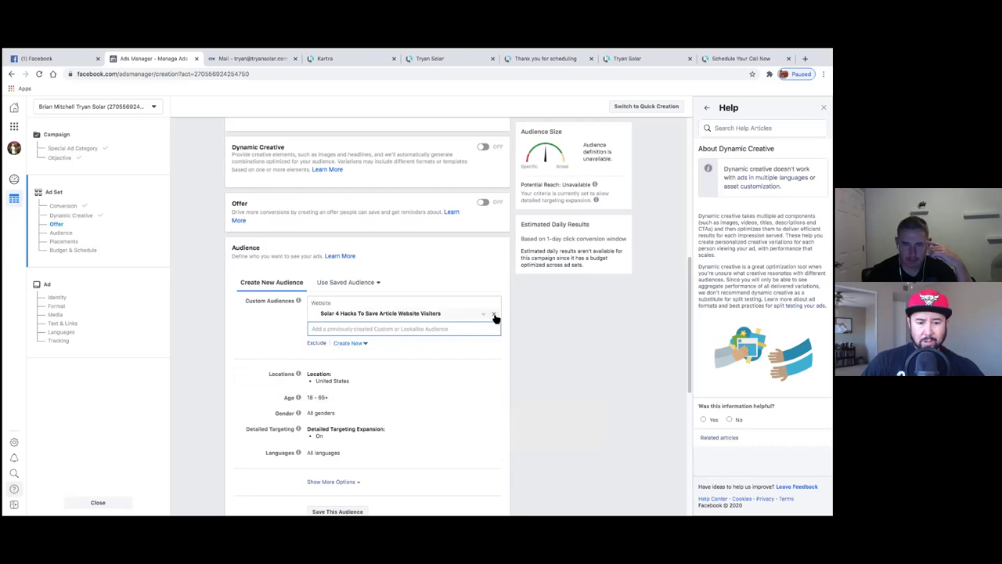
left_click(495, 315)
left_click(385, 305)
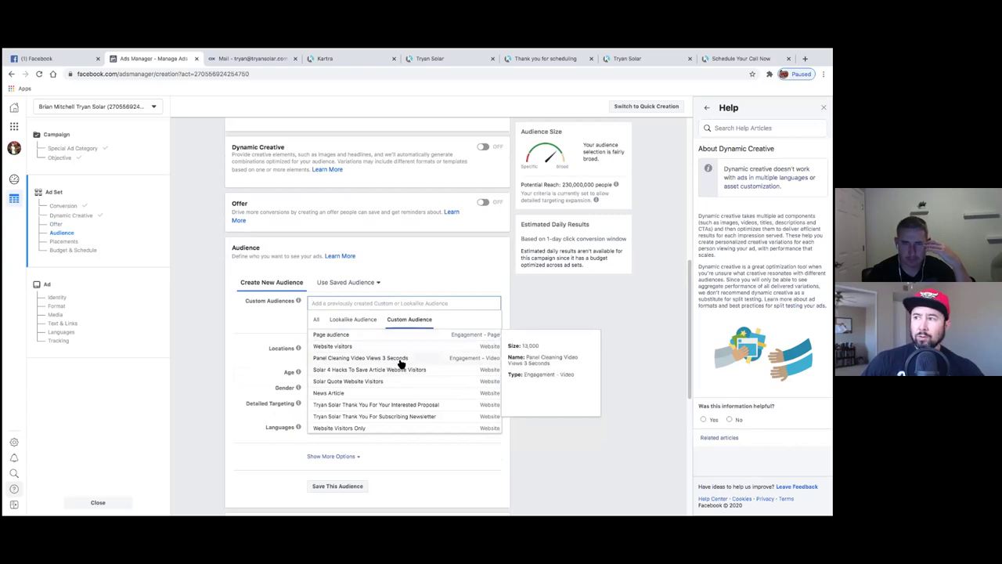
left_click(401, 359)
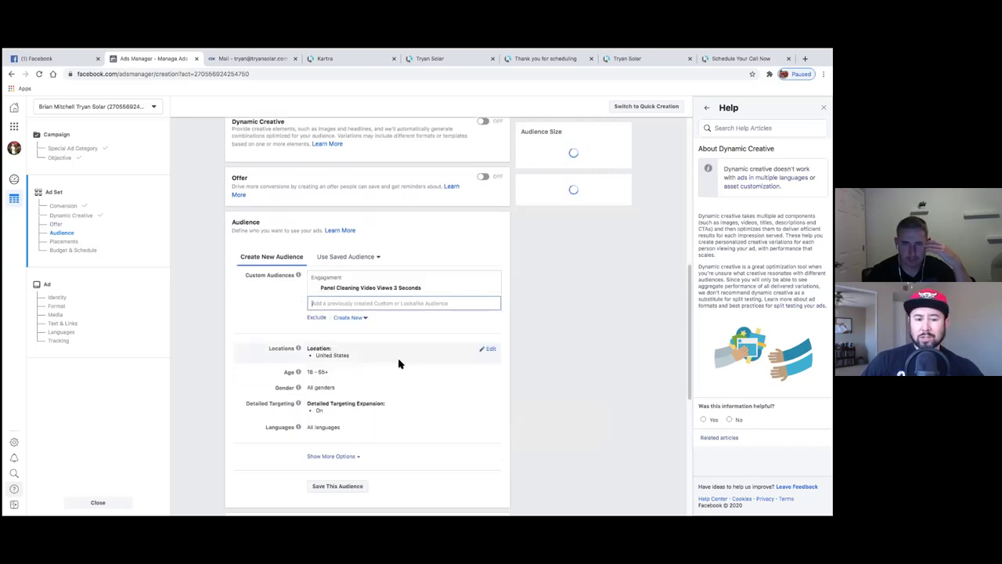
left_click(364, 296)
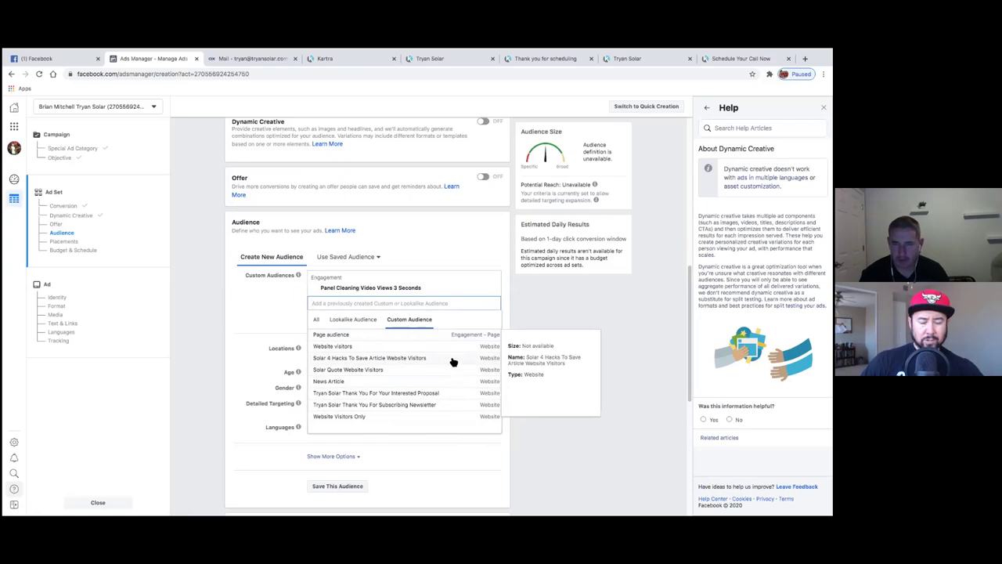
left_click(294, 325)
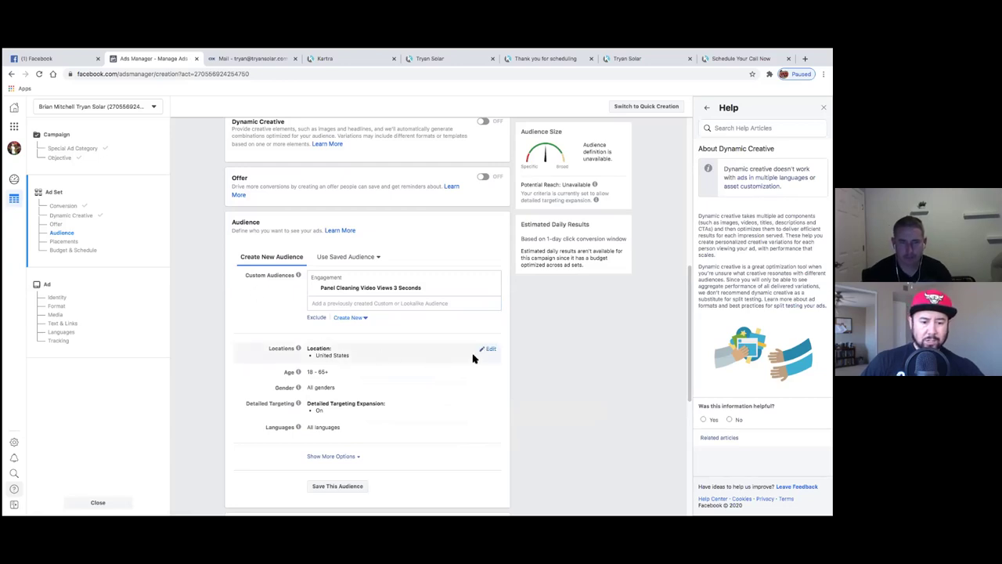
- Put the Locations and Detailed Targeting rows into edit mode and focus the targeting search box
left_click(489, 351)
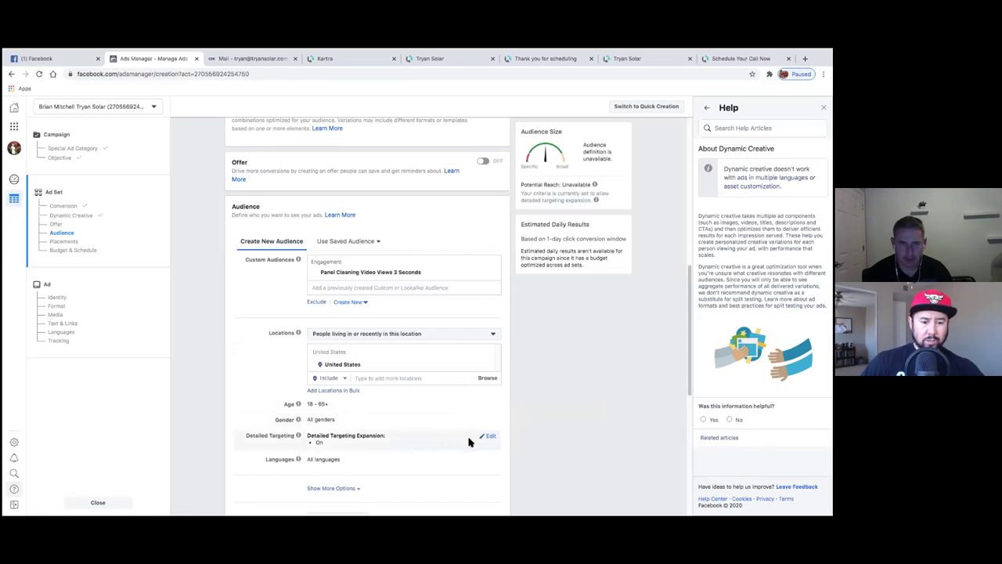
left_click(489, 437)
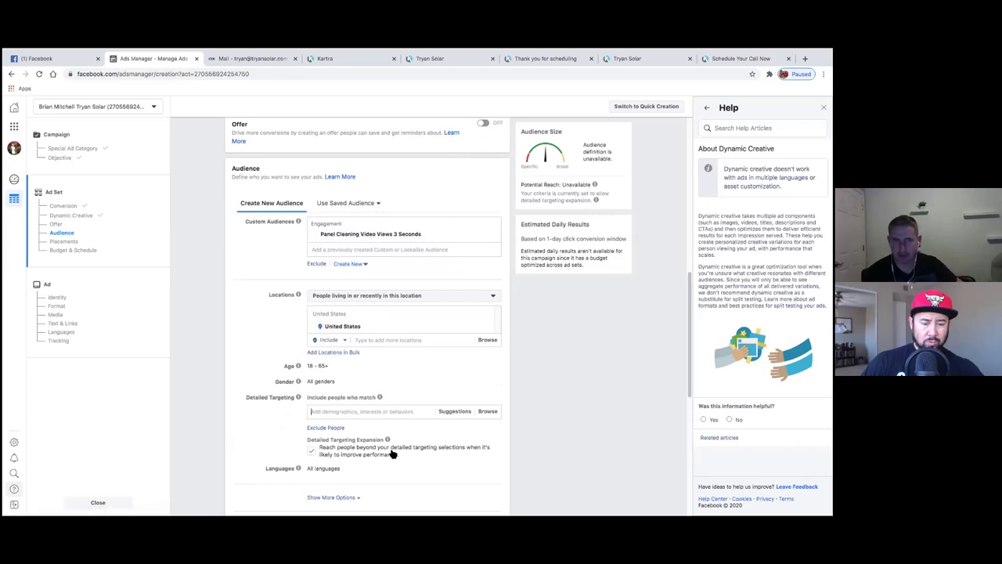
left_click(307, 416)
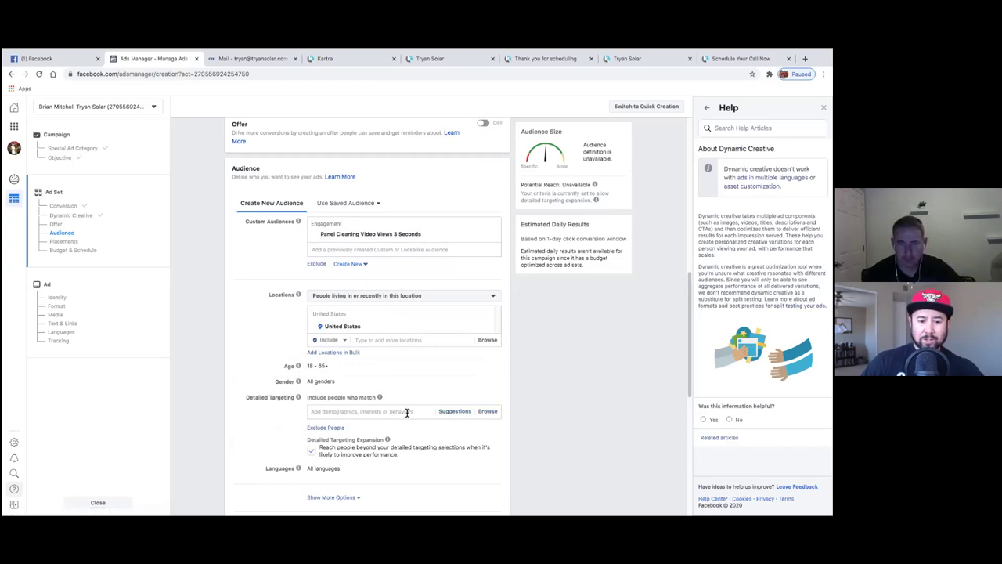
mouse_move(384, 400)
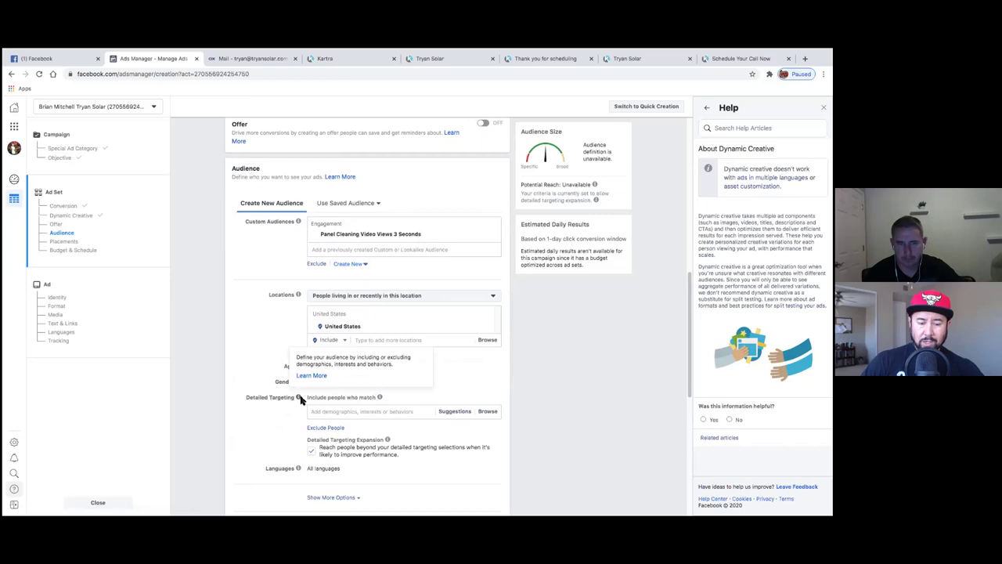
left_click(389, 411)
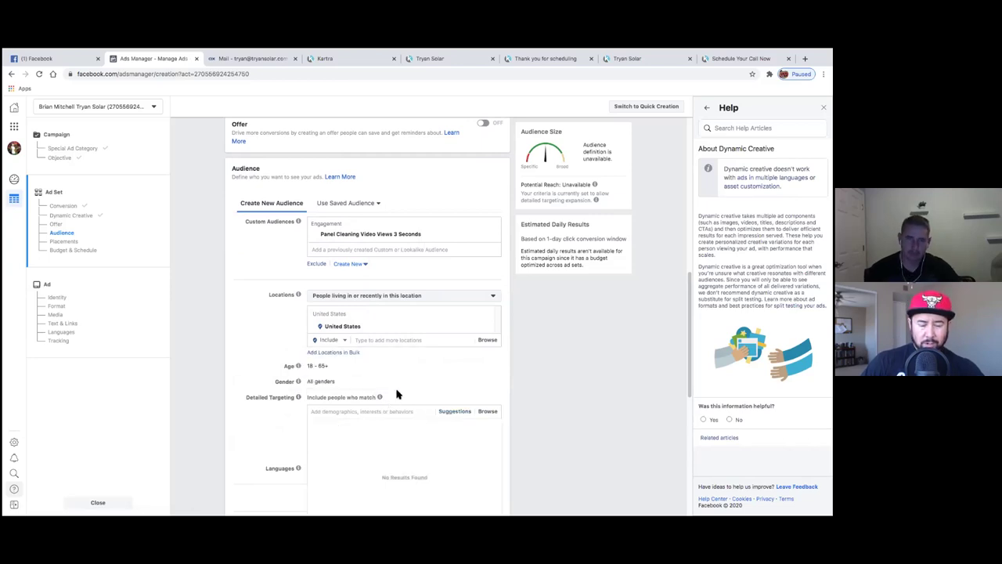
- Search for solar in Detailed Targeting and add the Solar panel interest from the suggestions
left_click(387, 412)
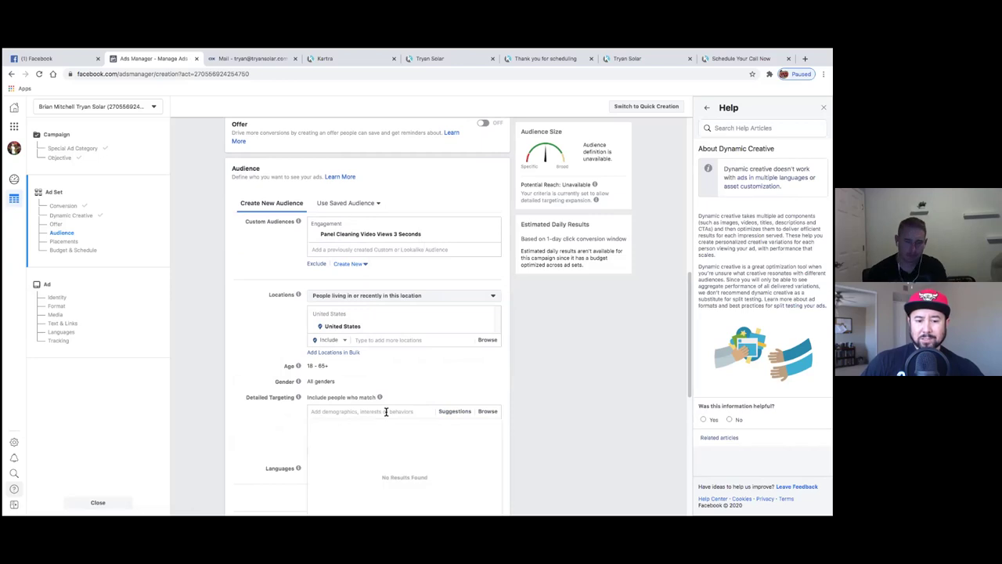
type("s")
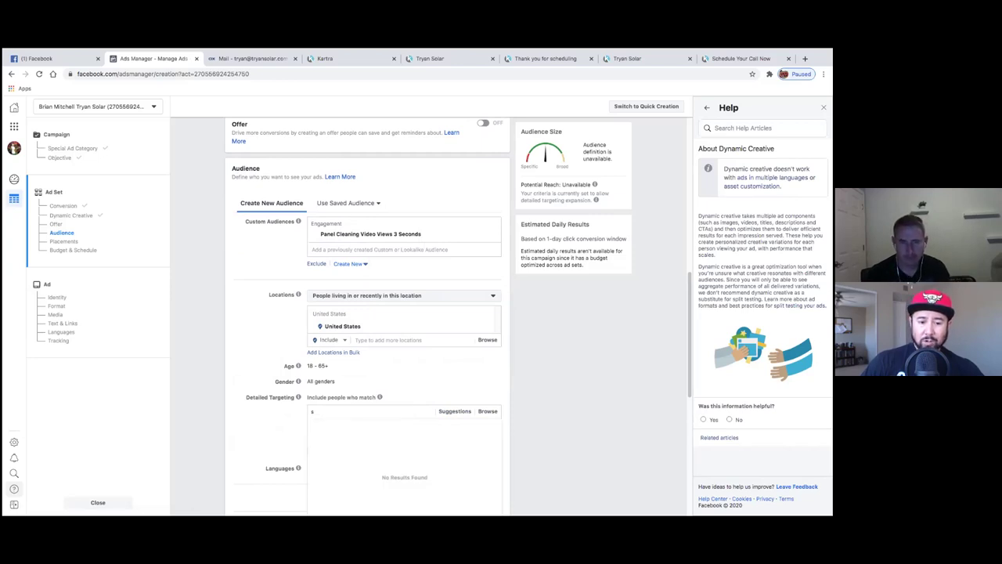
type("olar")
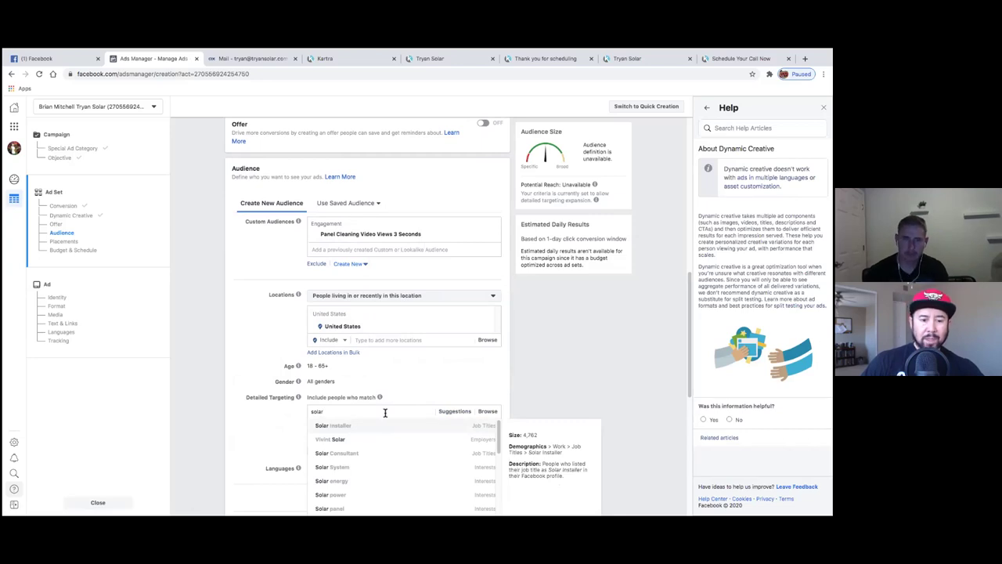
left_click(306, 410)
scroll(314, 429, "down", 1)
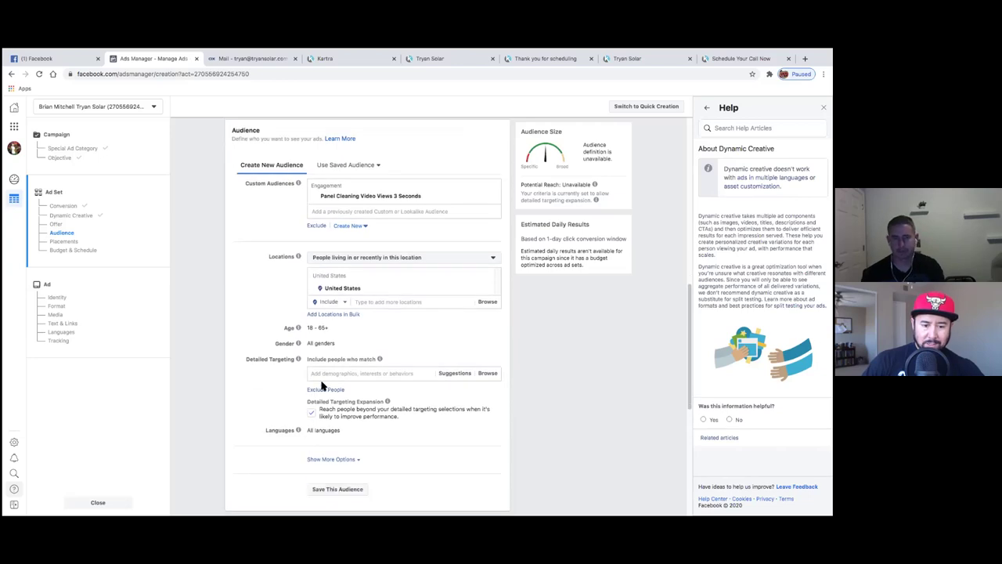
type("ar")
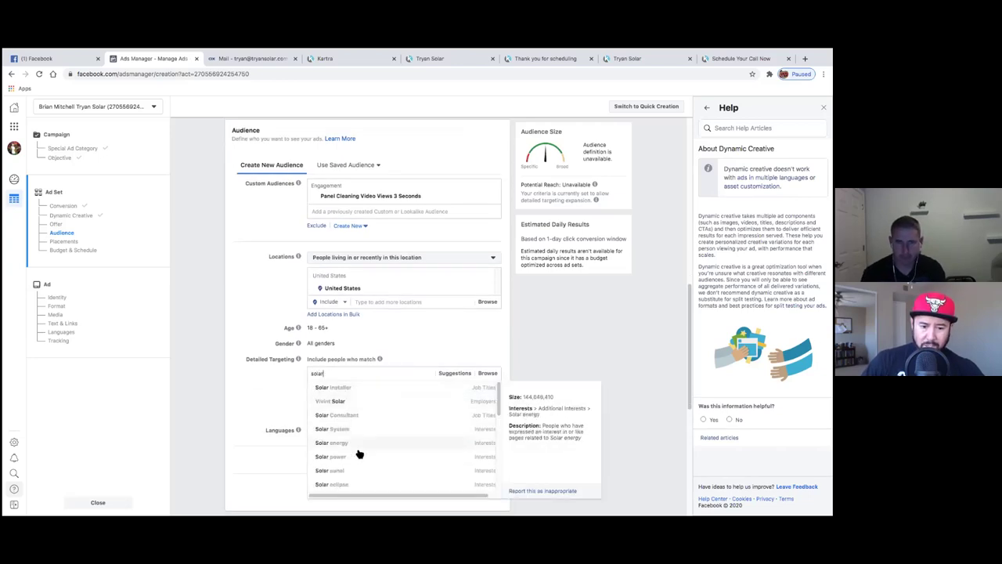
scroll(361, 470, "down", 1)
scroll(358, 466, "down", 3)
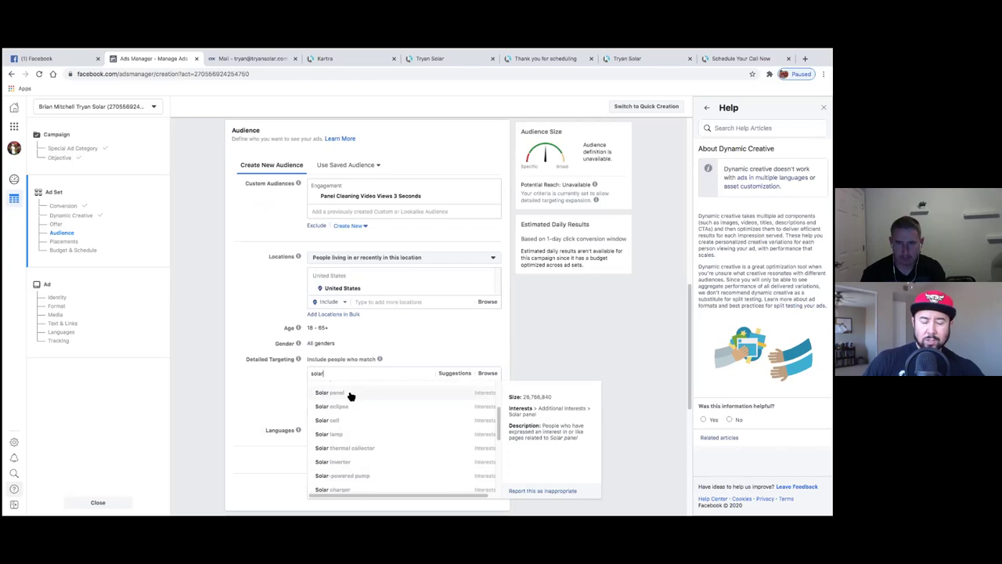
left_click(317, 393)
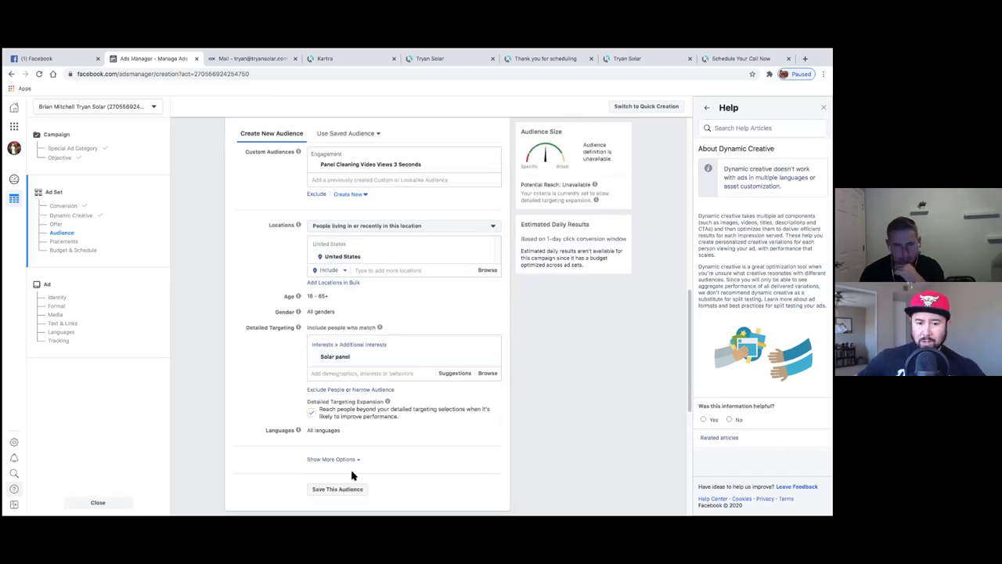
scroll(368, 479, "down", 1)
scroll(301, 392, "up", 1)
scroll(301, 398, "up", 2)
scroll(275, 361, "down", 6)
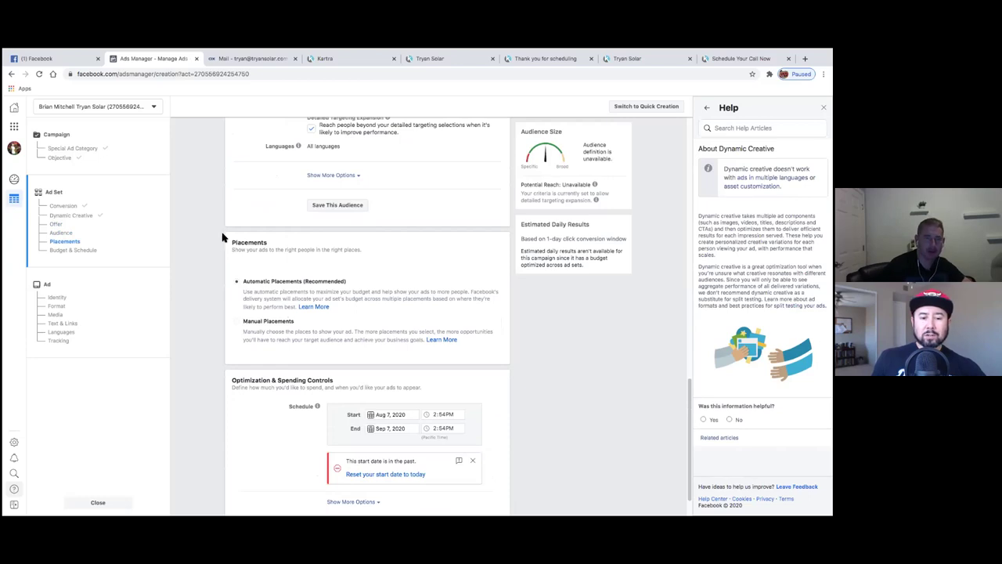
scroll(222, 241, "up", 3)
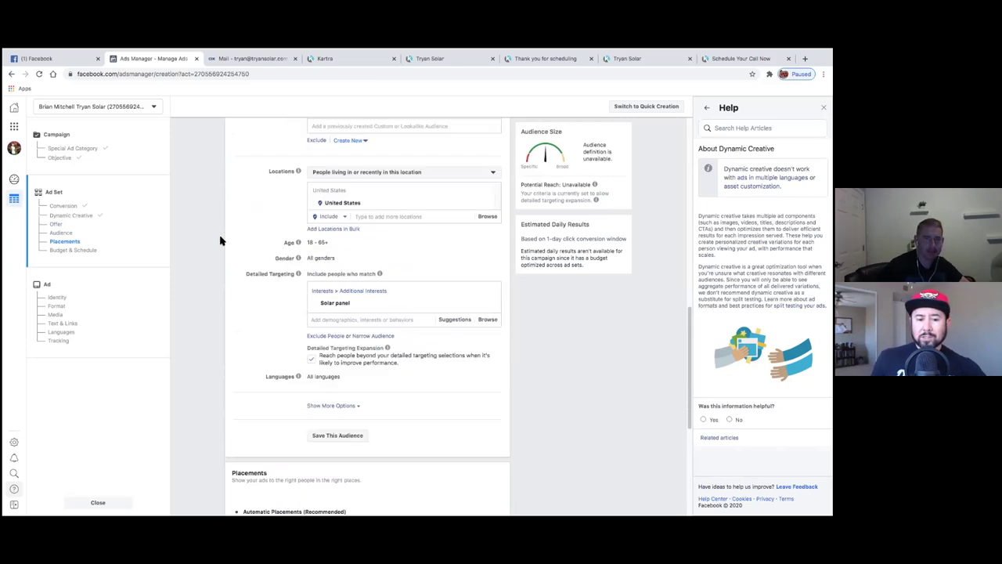
scroll(221, 259, "down", 1)
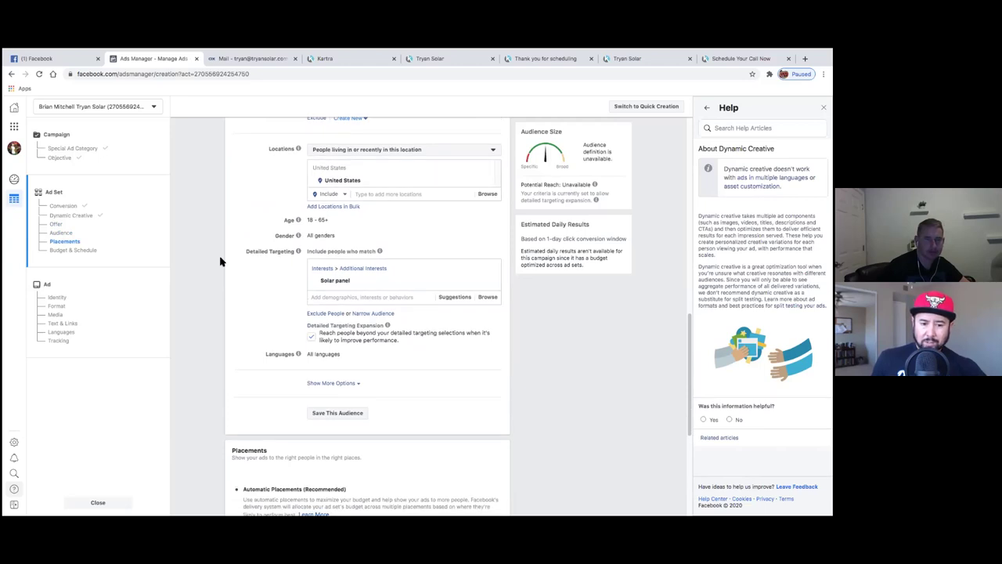
scroll(220, 262, "down", 1)
scroll(220, 261, "down", 3)
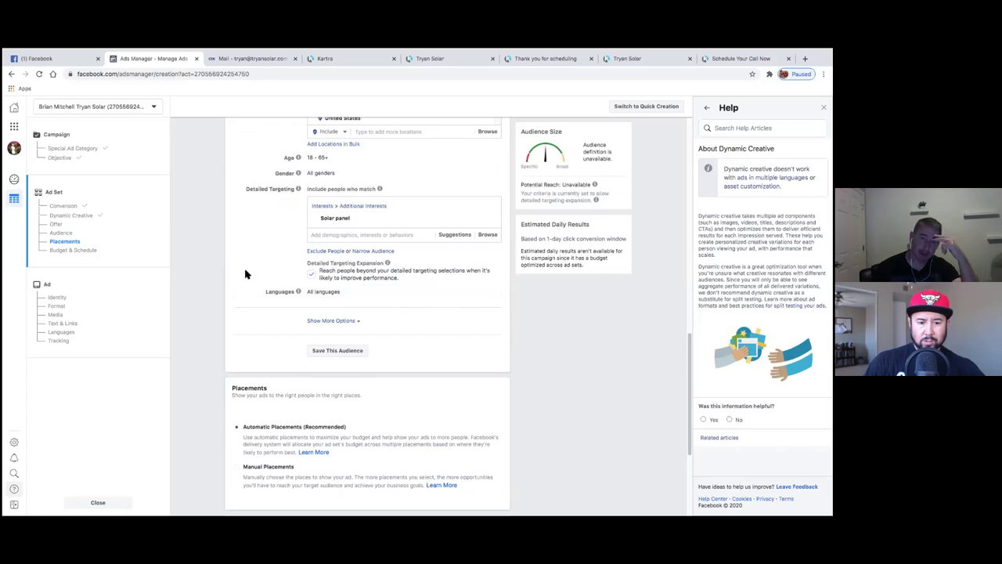
scroll(232, 276, "down", 1)
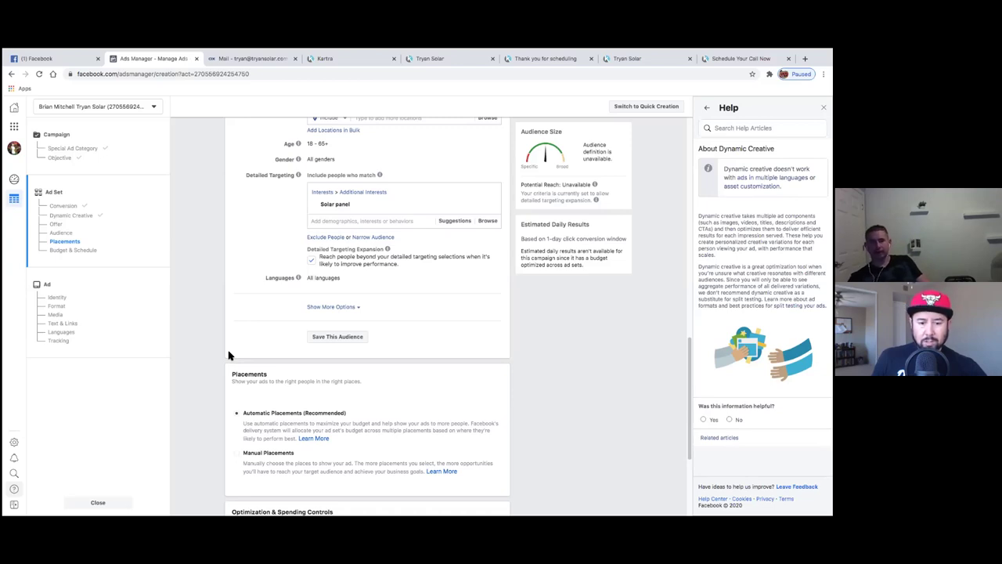
scroll(217, 363, "down", 2)
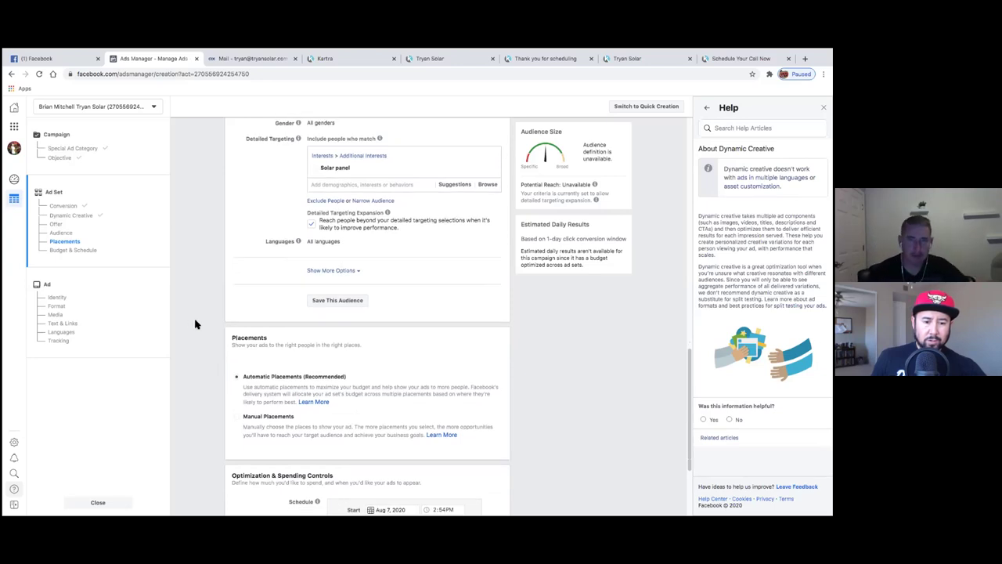
scroll(205, 346, "down", 2)
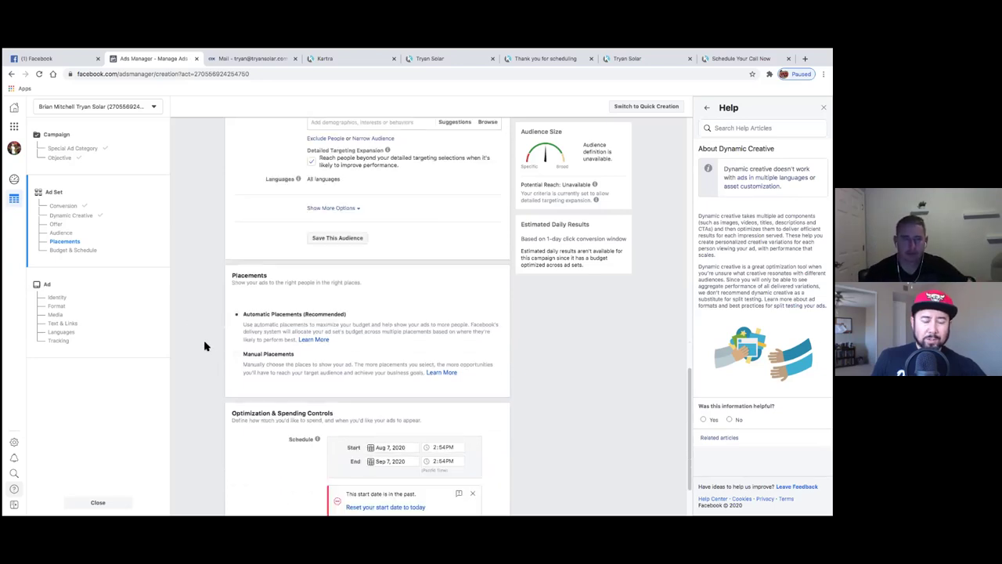
- Switch to Manual Placements and uncheck Audience Network, Instagram and Messenger
left_click(237, 355)
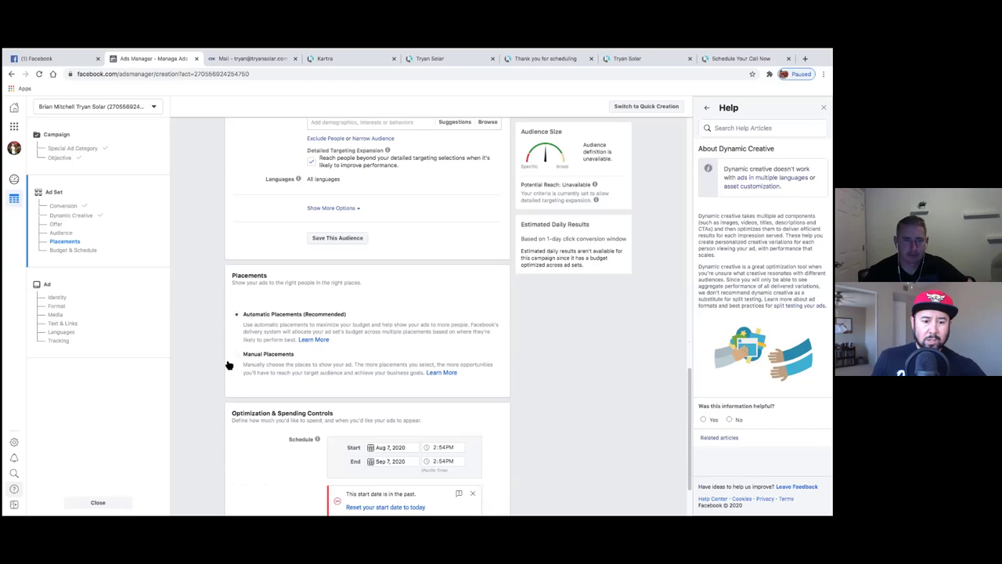
scroll(222, 359, "down", 5)
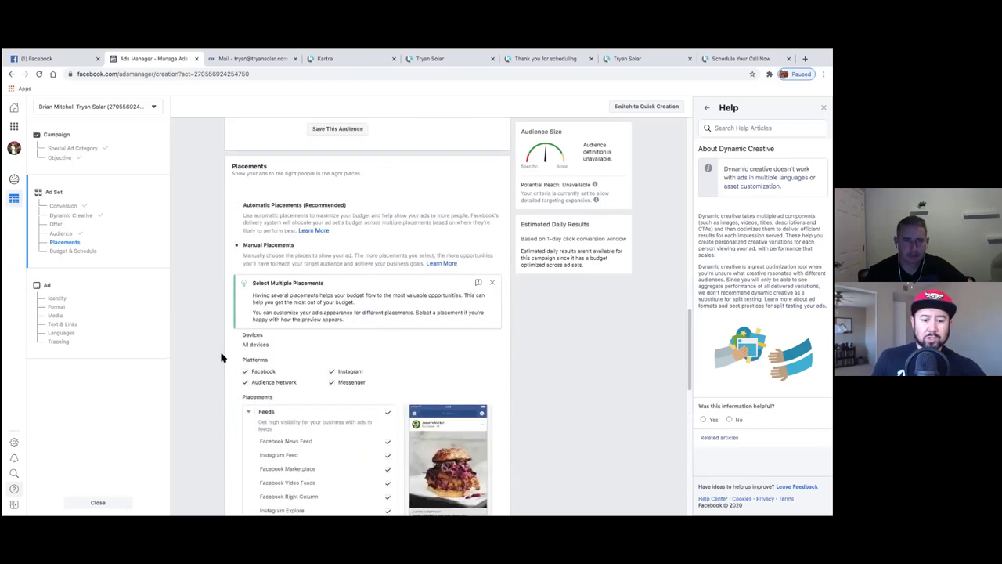
scroll(220, 358, "down", 2)
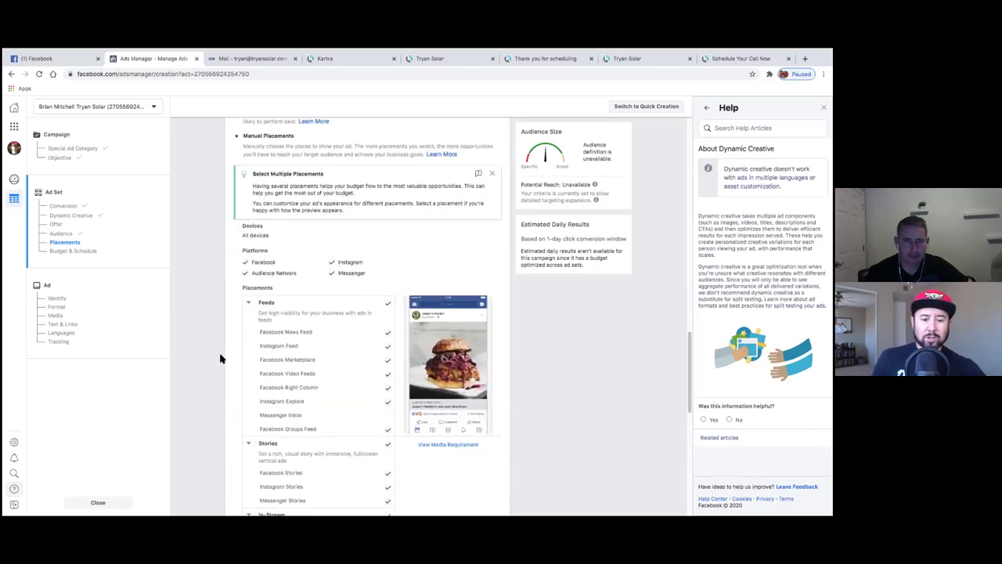
left_click(247, 274)
left_click(333, 273)
left_click(333, 263)
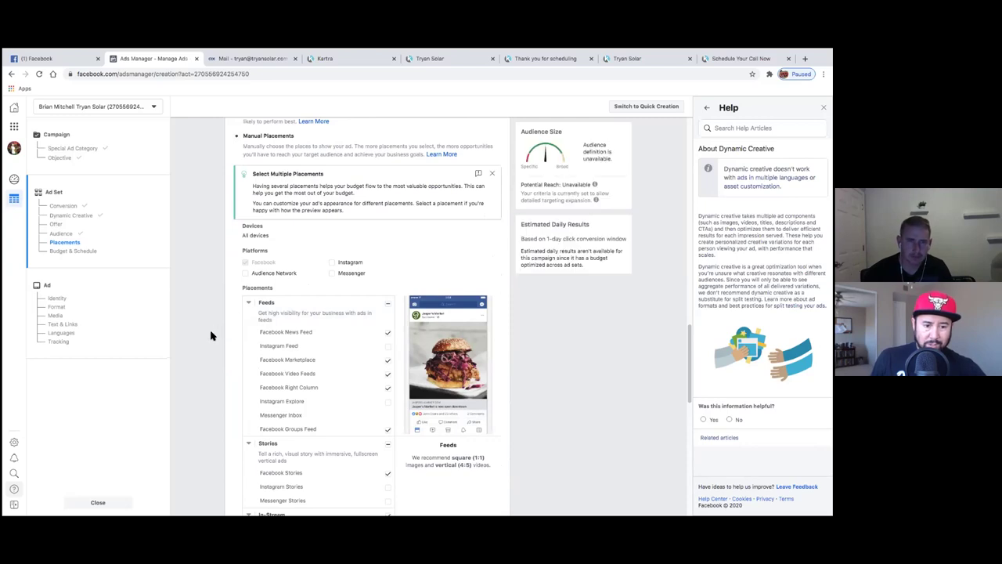
- Uncheck the Facebook Marketplace, Video Feeds, Right Column, Groups Feed, Stories, Search Results and In-Stream Videos placements
scroll(210, 336, "down", 6)
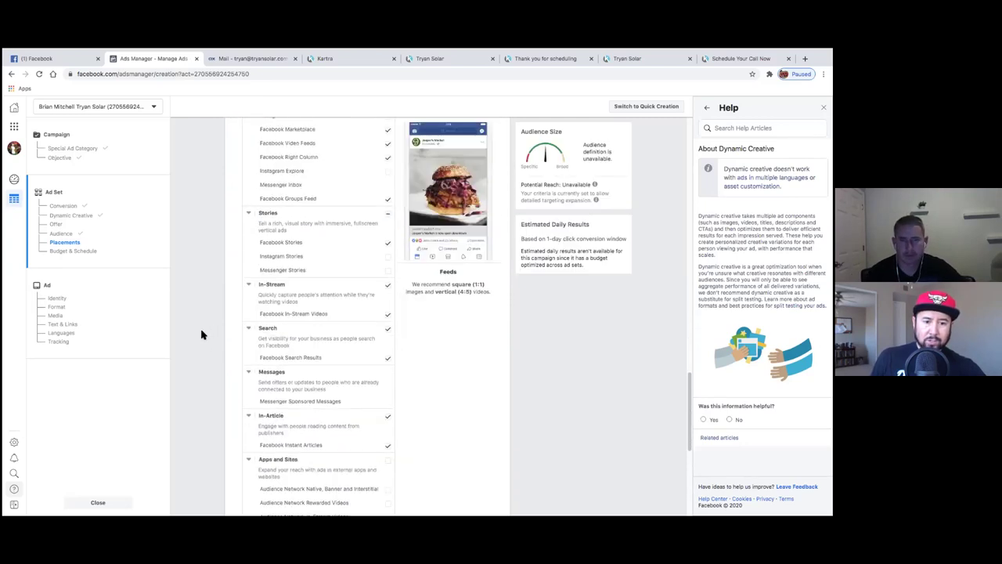
scroll(201, 335, "down", 6)
scroll(201, 335, "up", 14)
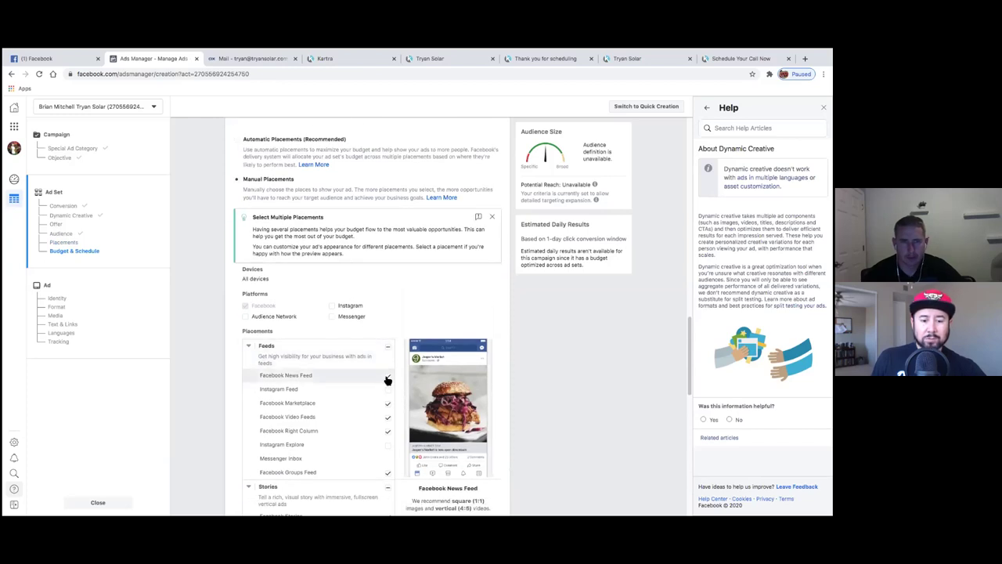
left_click(389, 406)
left_click(390, 406)
left_click(389, 422)
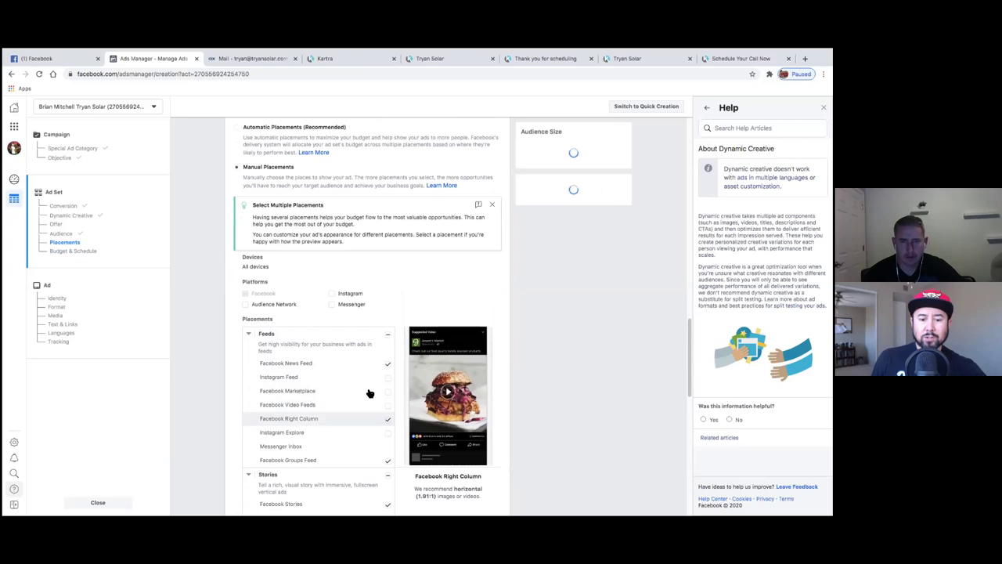
scroll(371, 394, "down", 2)
left_click(389, 400)
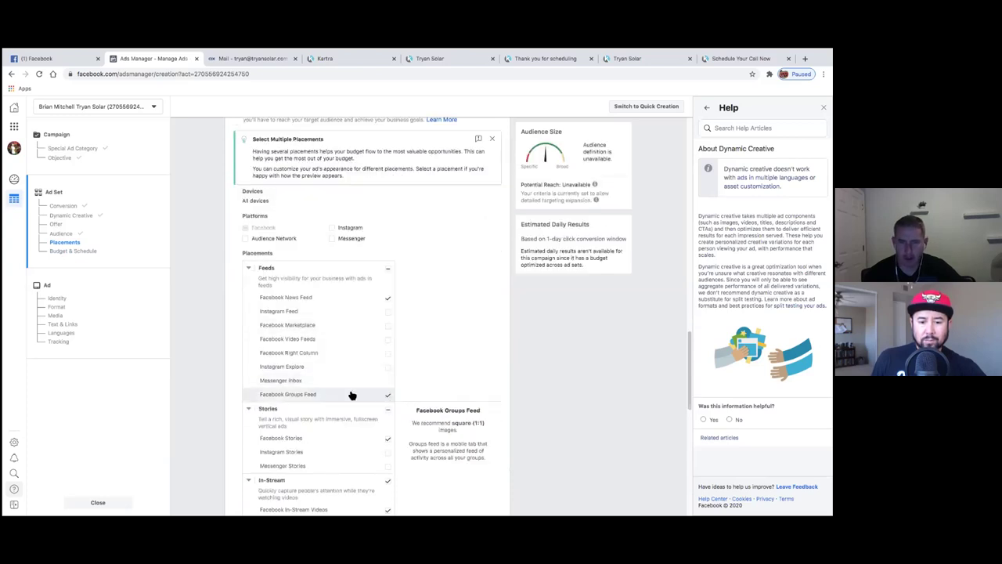
scroll(388, 403, "down", 1)
left_click(389, 405)
scroll(372, 391, "down", 3)
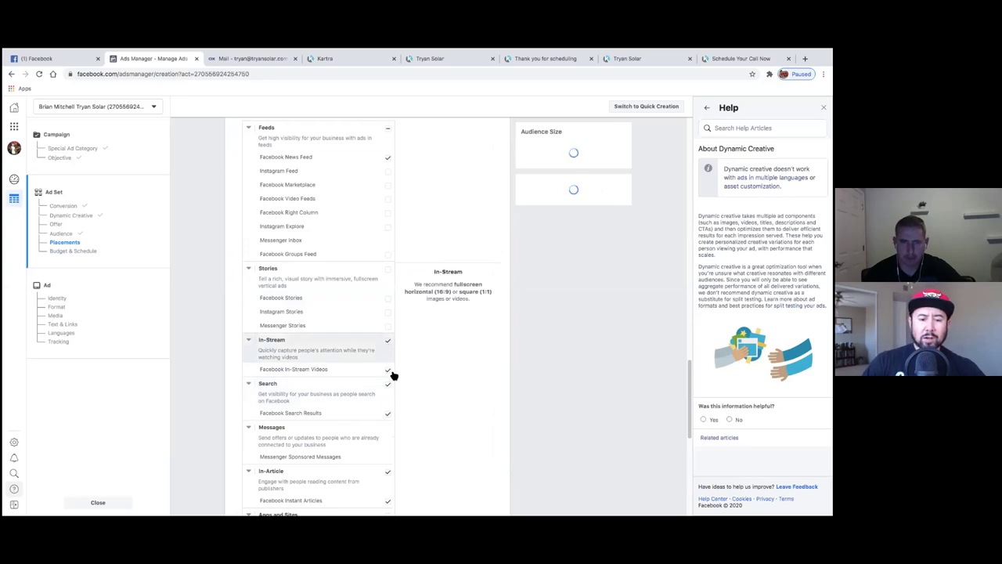
left_click(389, 387)
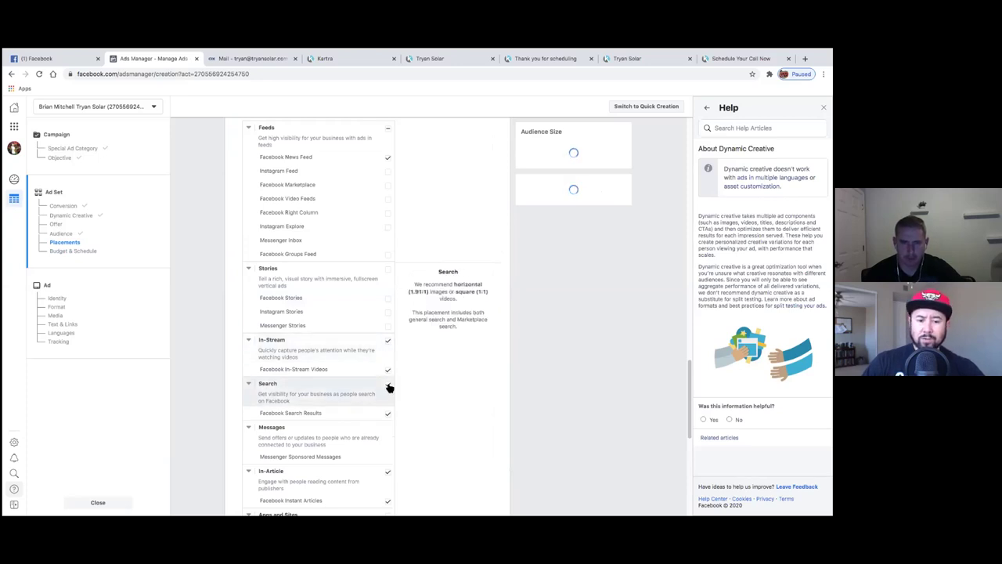
left_click(389, 372)
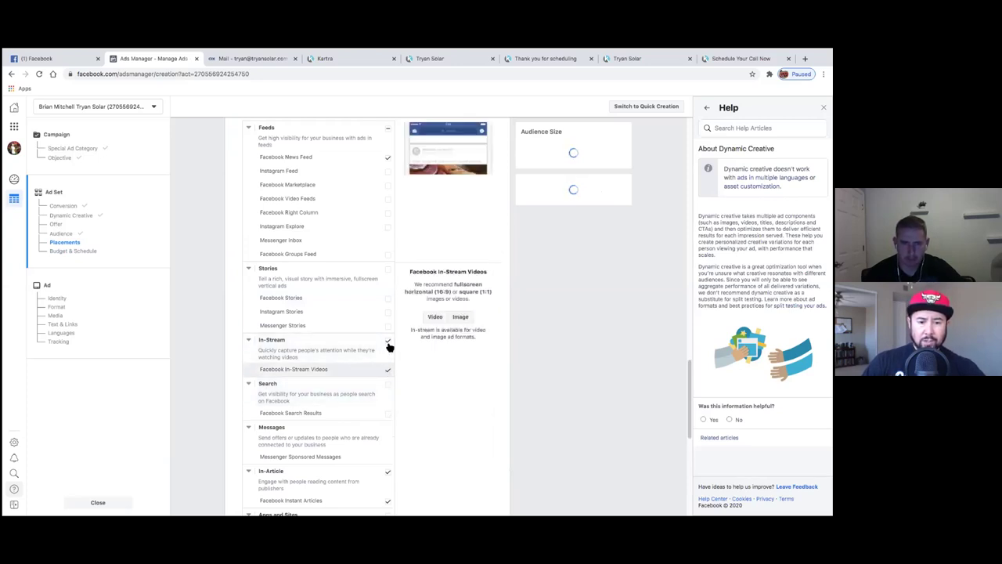
- Dismiss the Instagram and Audience Network warning and the Select Multiple Placements tip
scroll(387, 357, "down", 5)
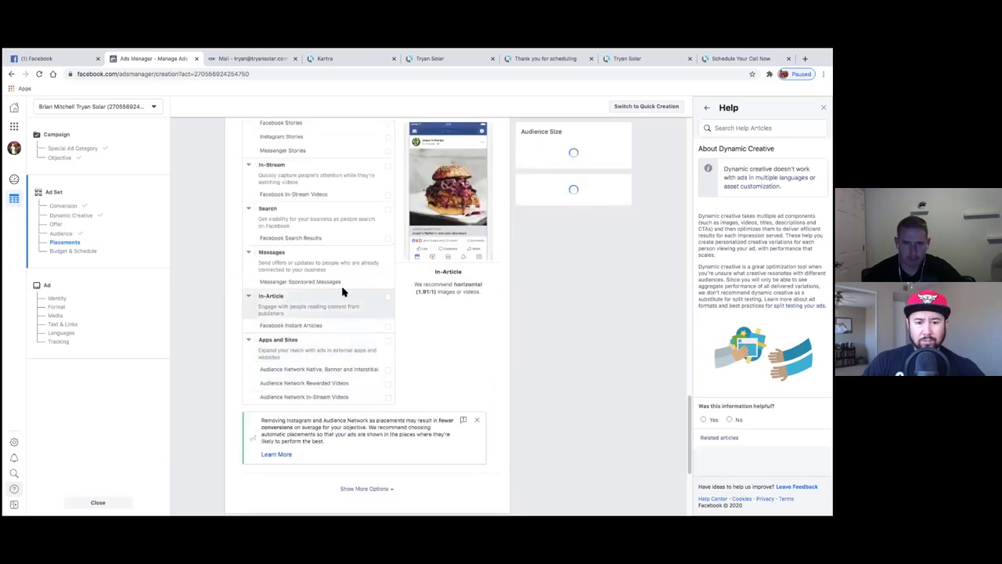
scroll(248, 344, "up", 6)
scroll(199, 369, "down", 5)
scroll(201, 365, "down", 7)
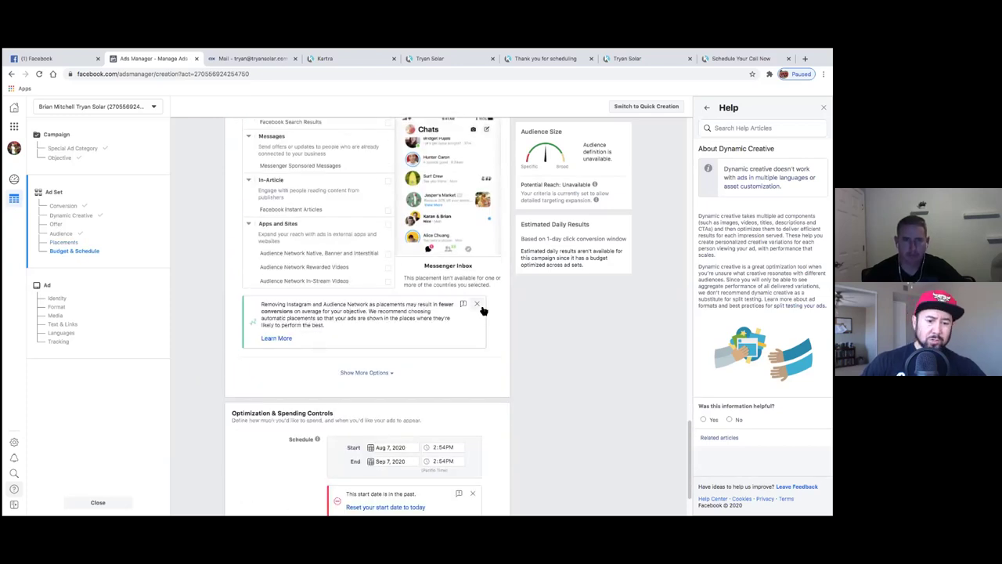
left_click(477, 304)
scroll(234, 337, "up", 5)
scroll(224, 335, "up", 5)
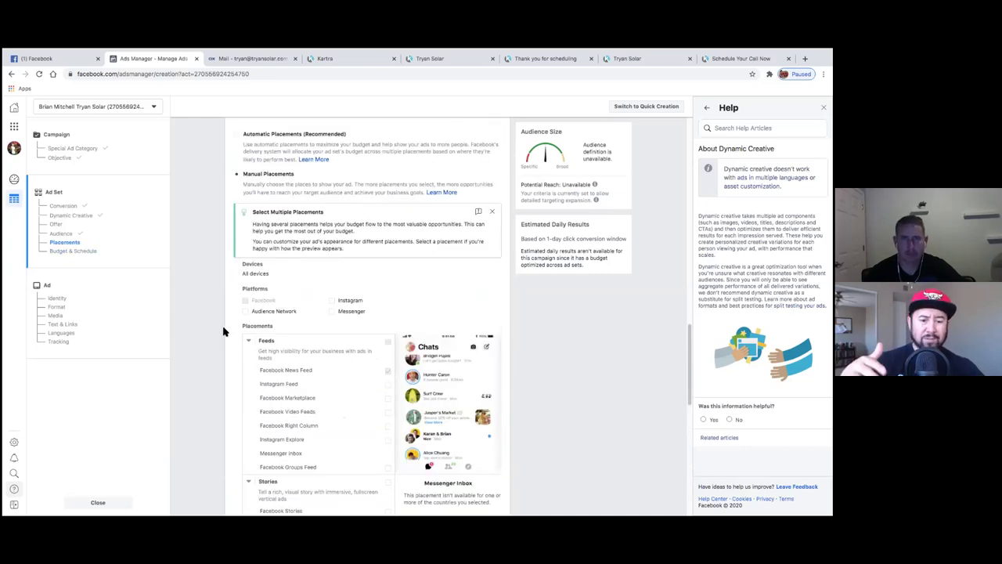
scroll(223, 331, "down", 1)
left_click(492, 204)
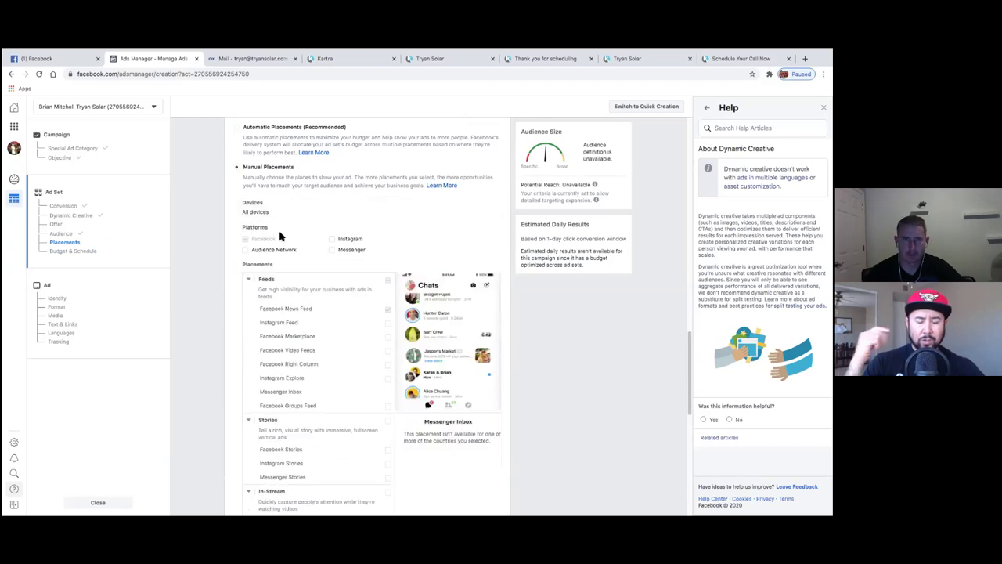
scroll(225, 291, "down", 10)
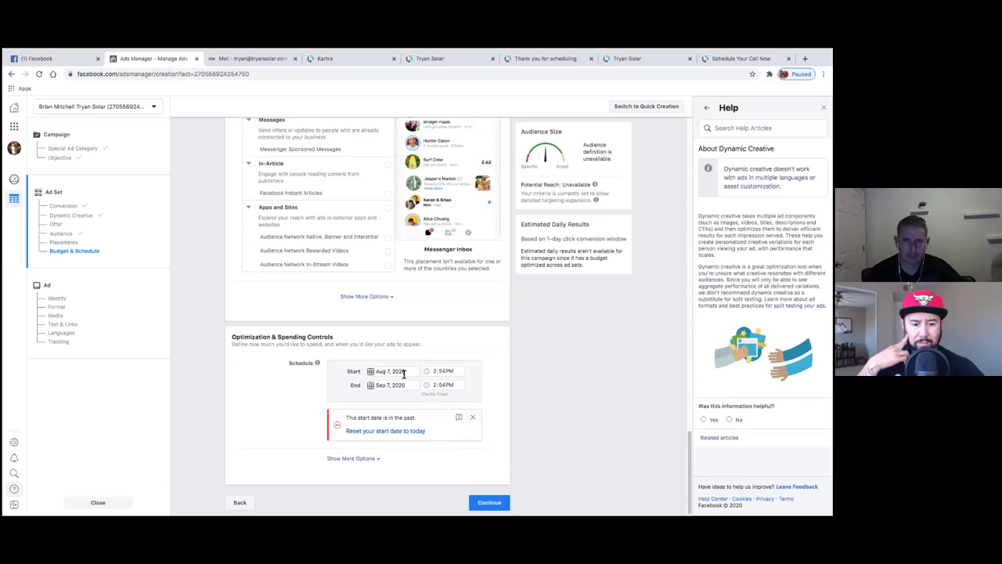
- Set the ad set start date to Aug 8, 2020 and expand the spend limit and placement options
left_click(404, 374)
left_click(460, 417)
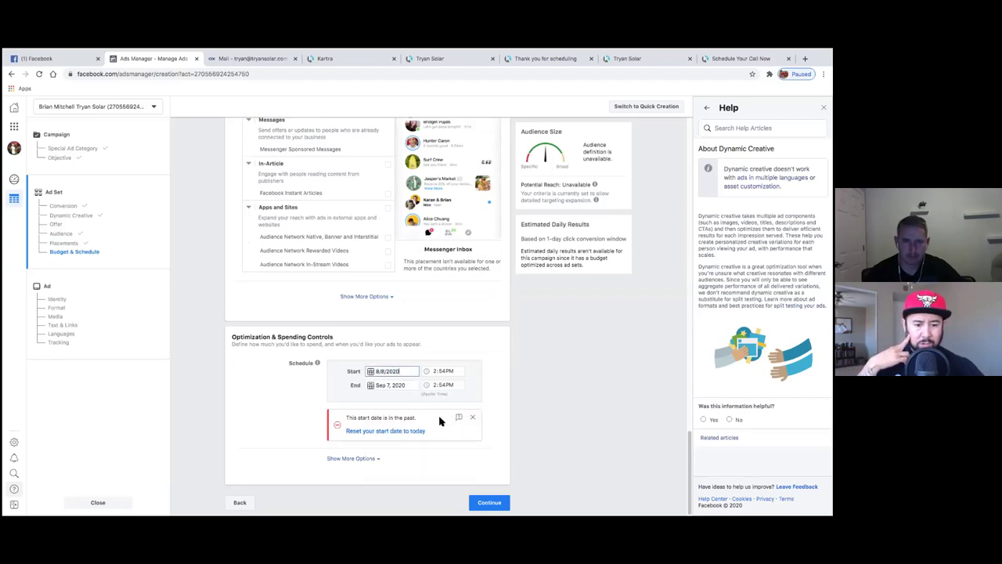
left_click(473, 420)
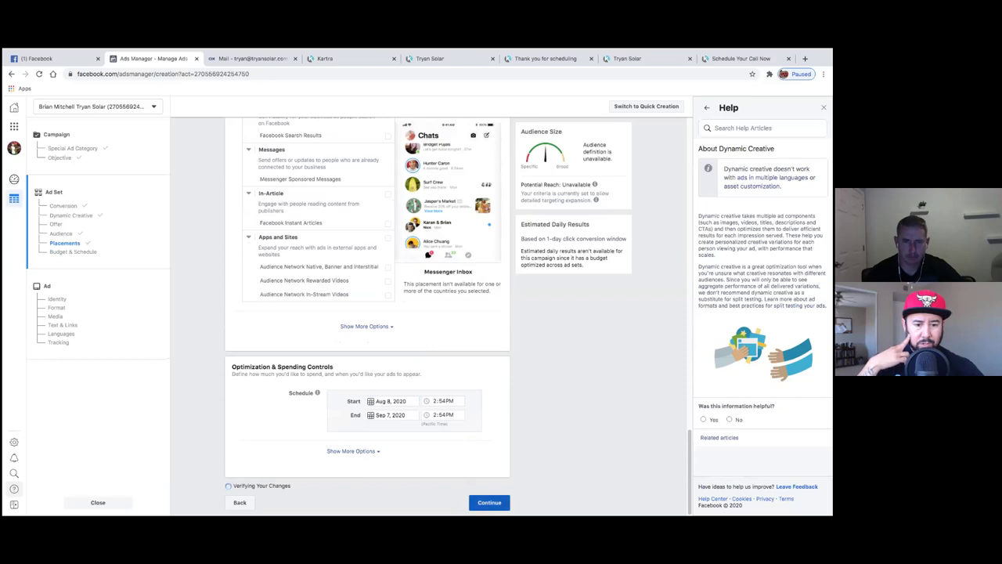
left_click(489, 502)
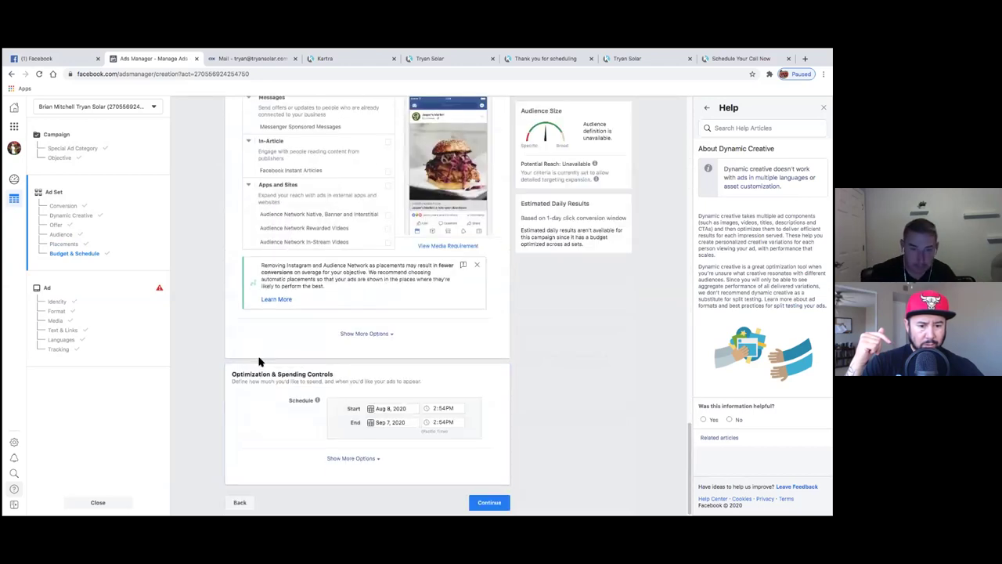
left_click(366, 461)
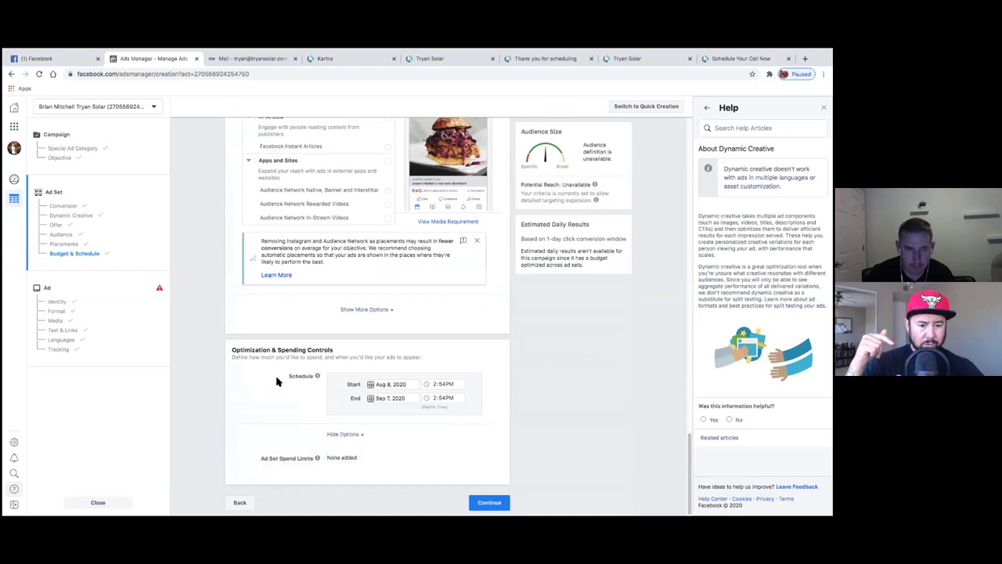
left_click(365, 309)
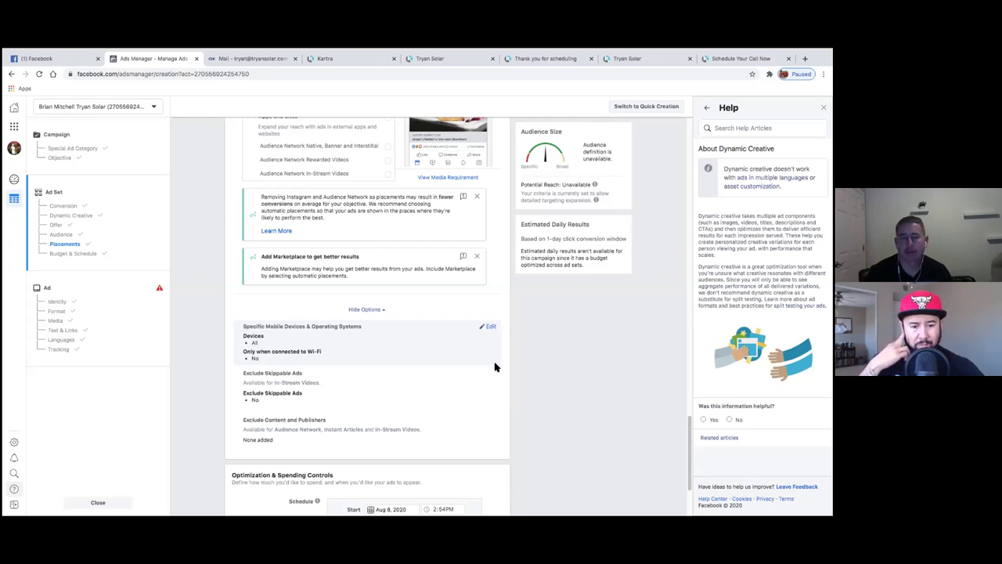
scroll(494, 416, "down", 3)
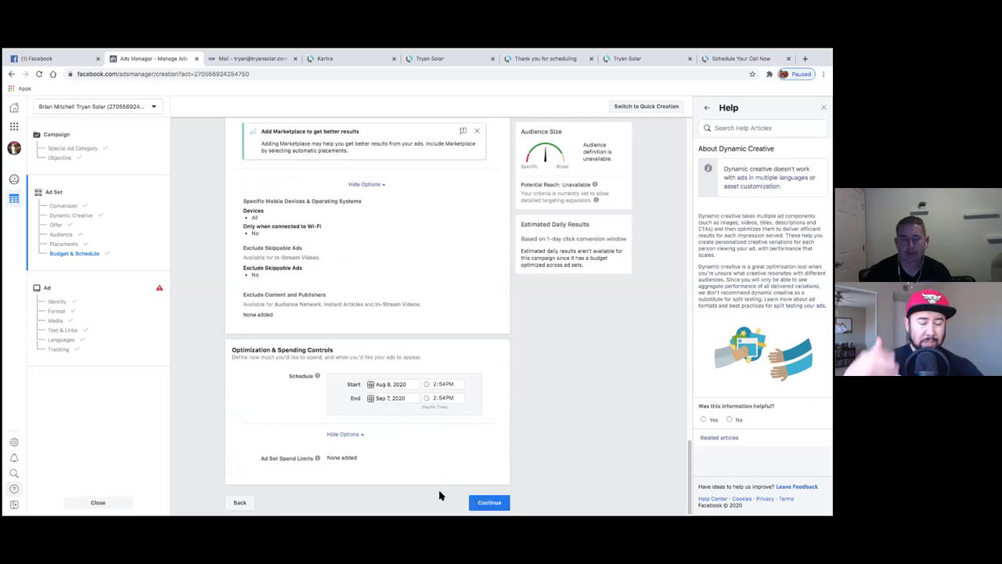
- Set the ad set end date to Aug 14, 2020 and continue to the Ad step
left_click(384, 398)
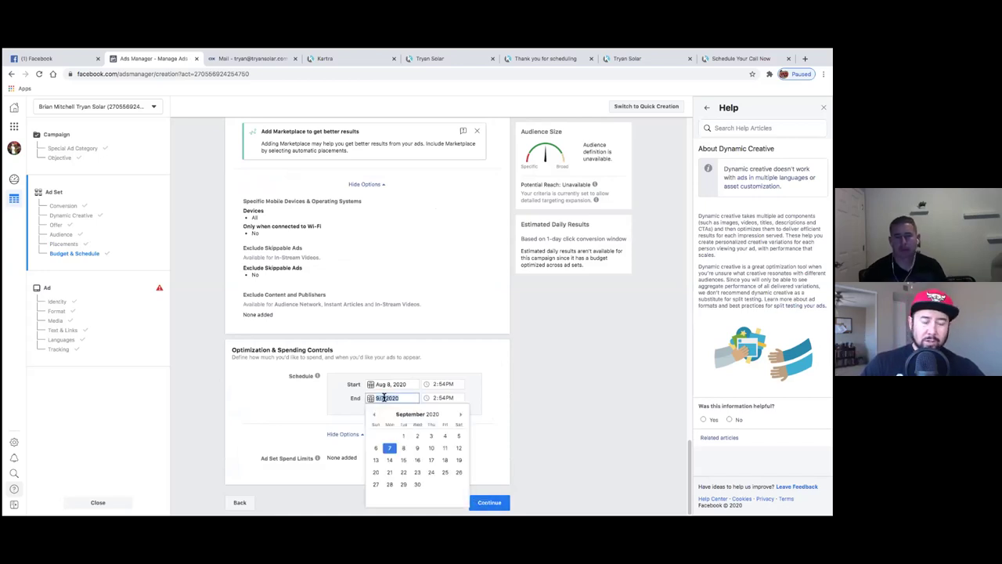
left_click(298, 407)
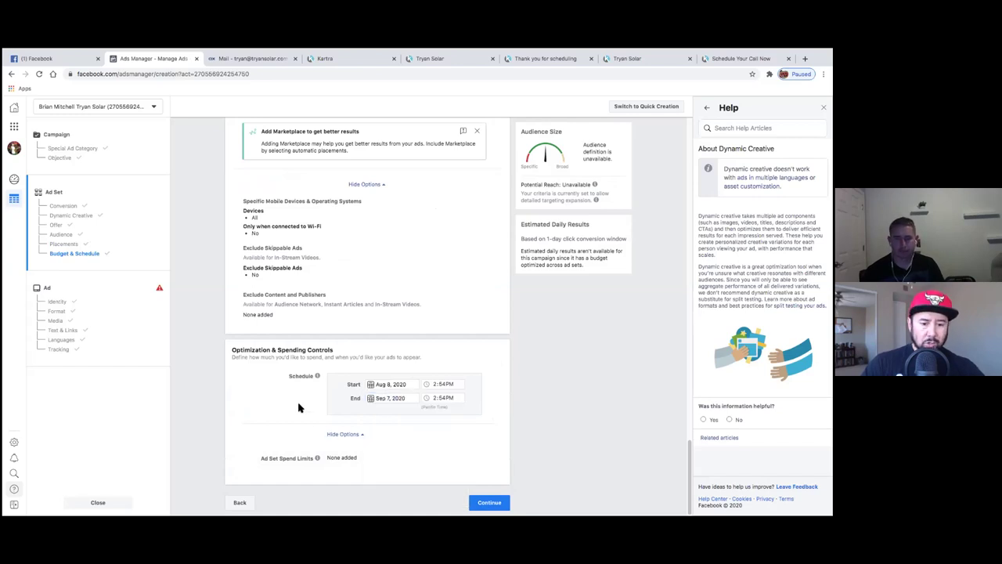
left_click(369, 401)
left_click(375, 414)
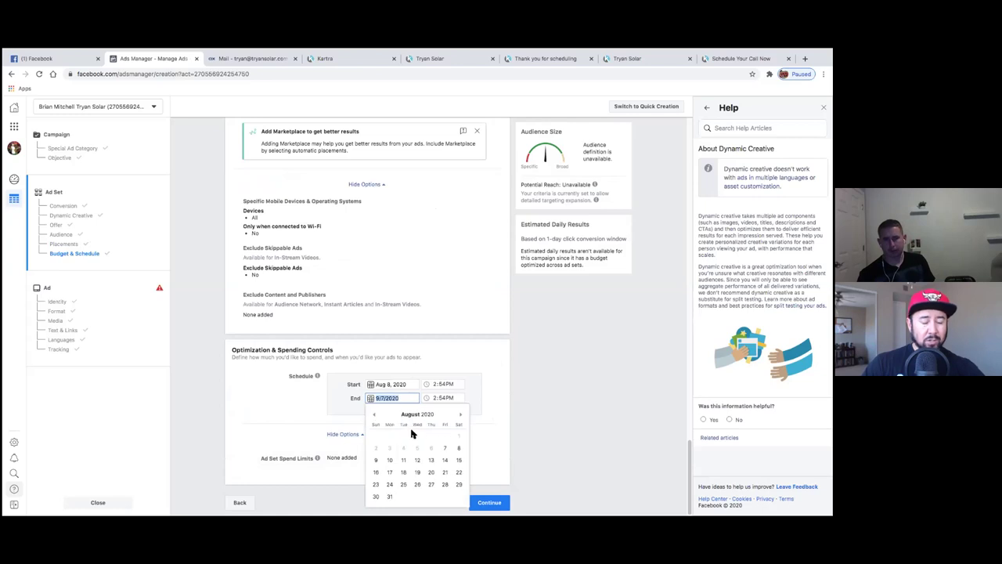
left_click(444, 462)
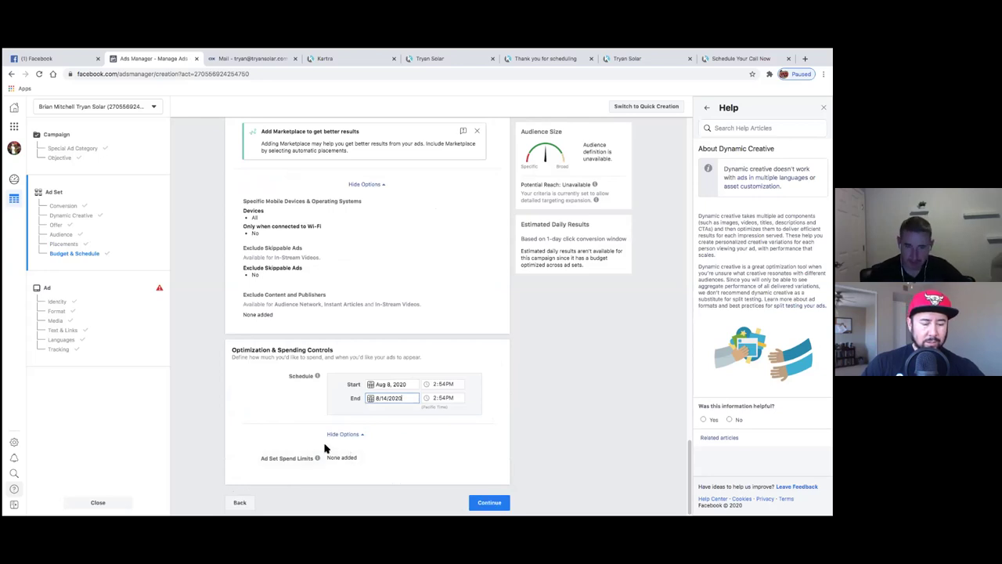
mouse_move(317, 459)
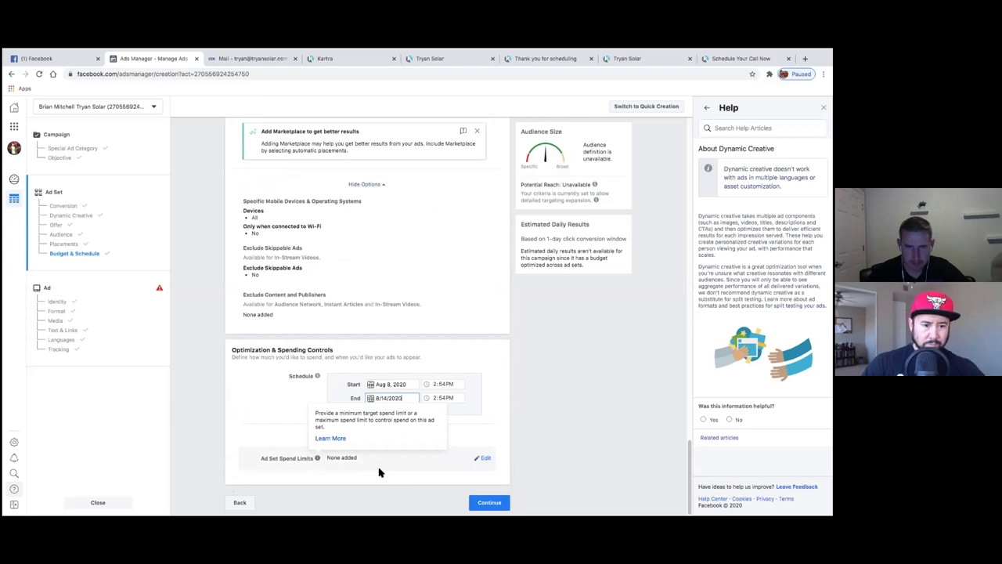
left_click(470, 502)
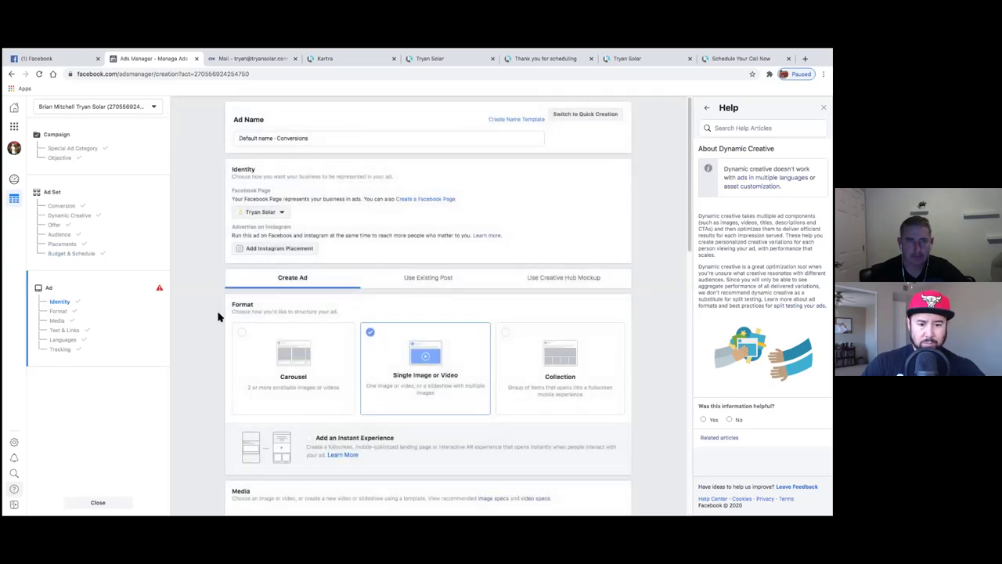
- Add an Instant Experience to the ad and browse the available templates
scroll(219, 317, "down", 1)
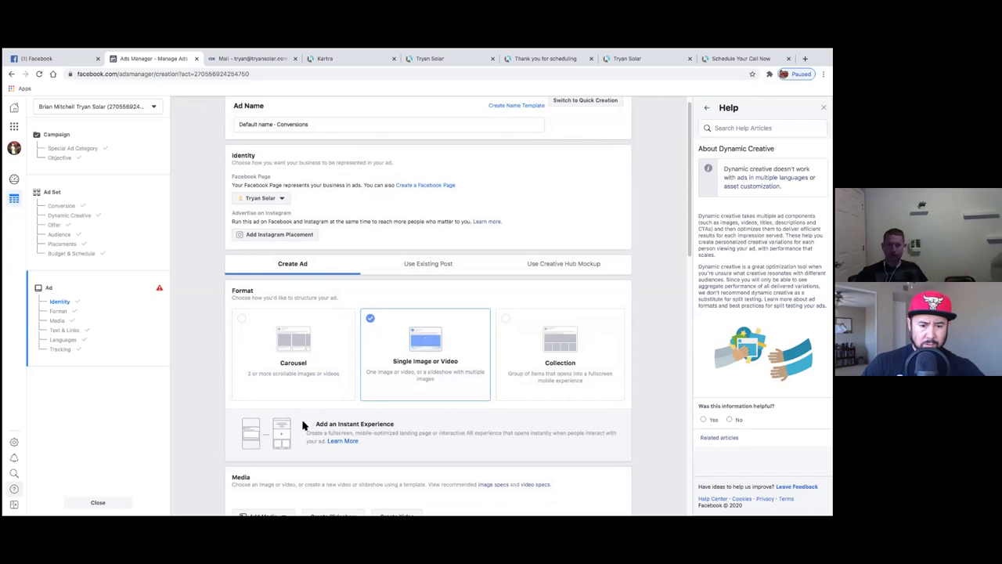
left_click(234, 427)
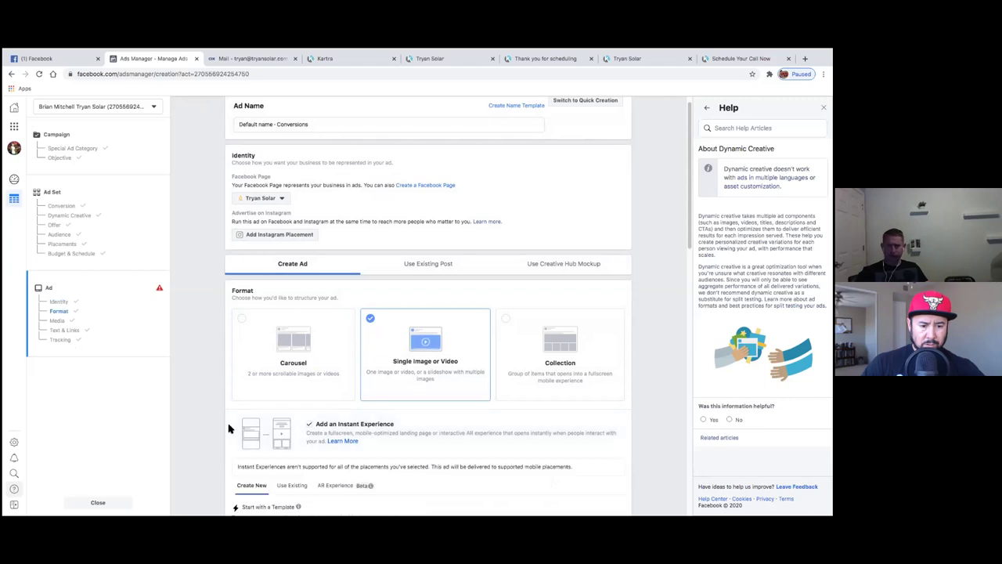
scroll(227, 427, "down", 1)
scroll(221, 423, "down", 3)
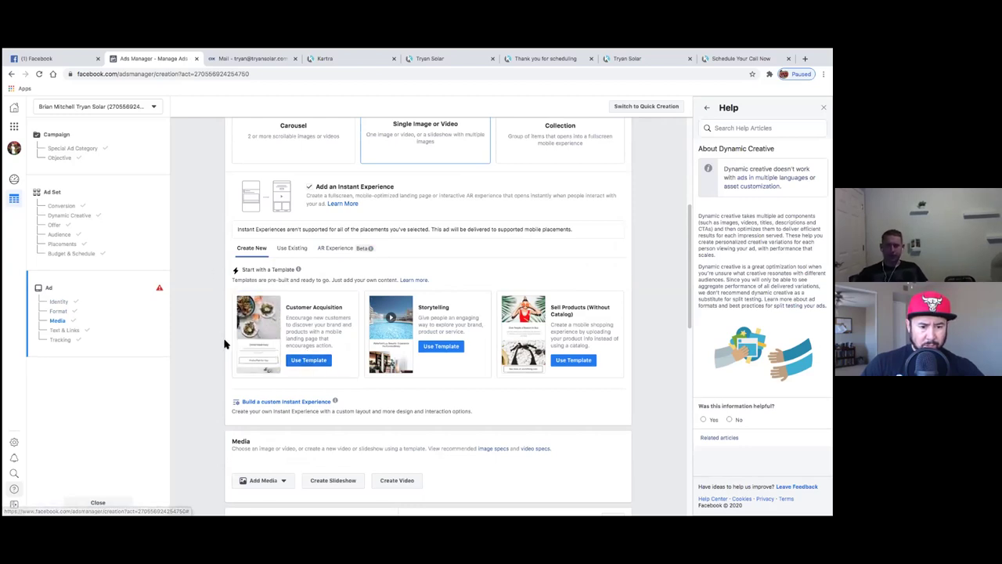
scroll(225, 342, "up", 5)
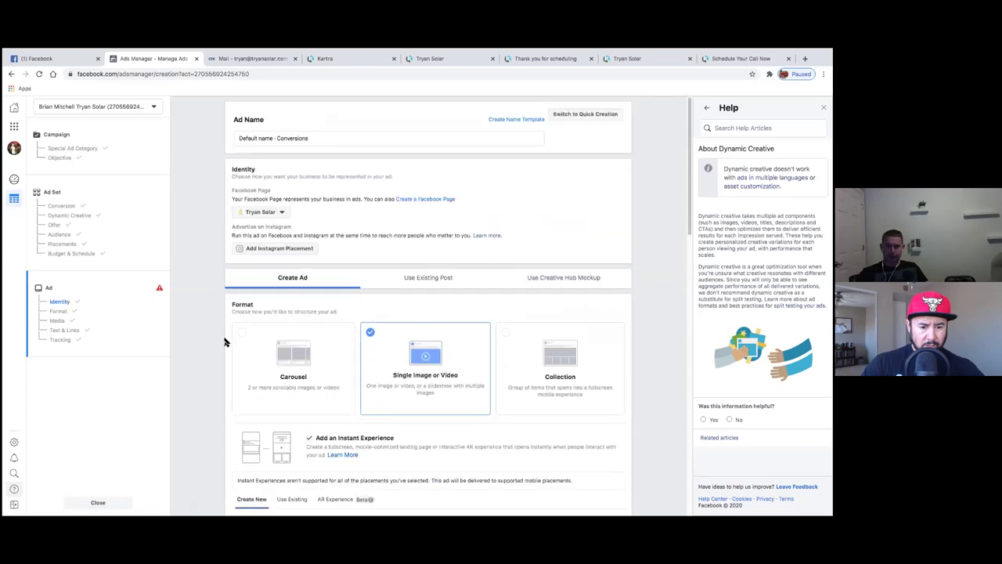
scroll(225, 342, "down", 5)
scroll(225, 338, "down", 2)
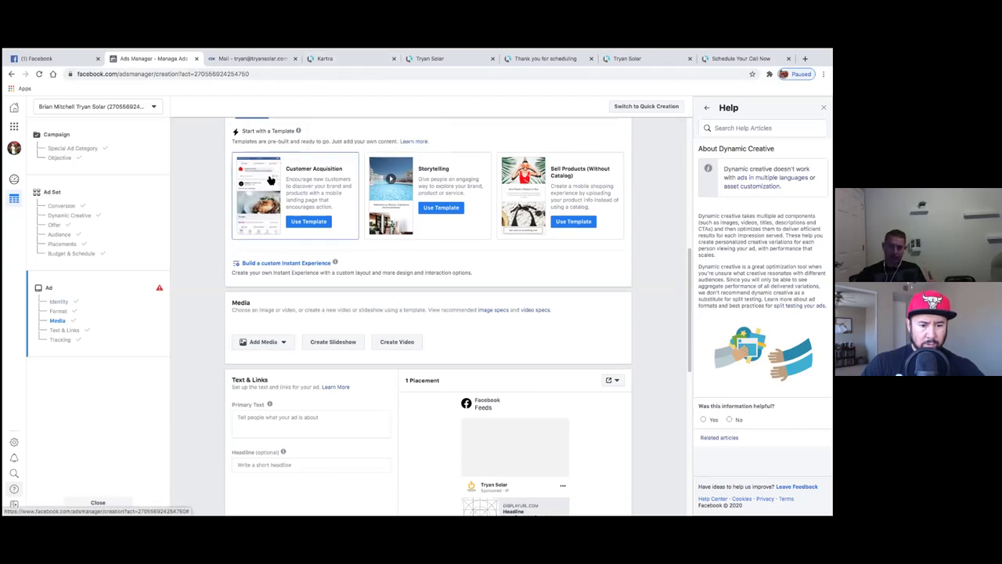
scroll(225, 314, "down", 1)
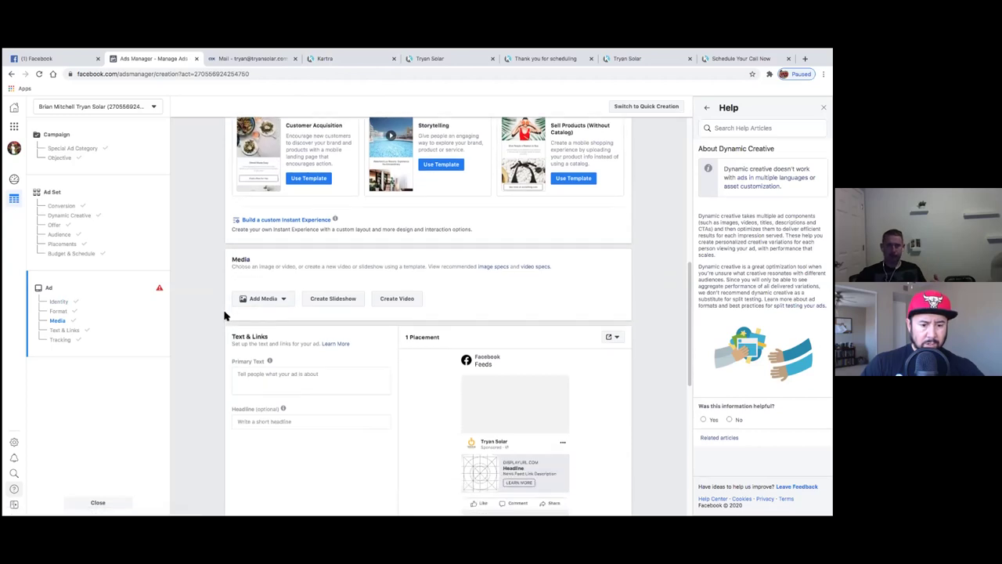
scroll(223, 253, "up", 10)
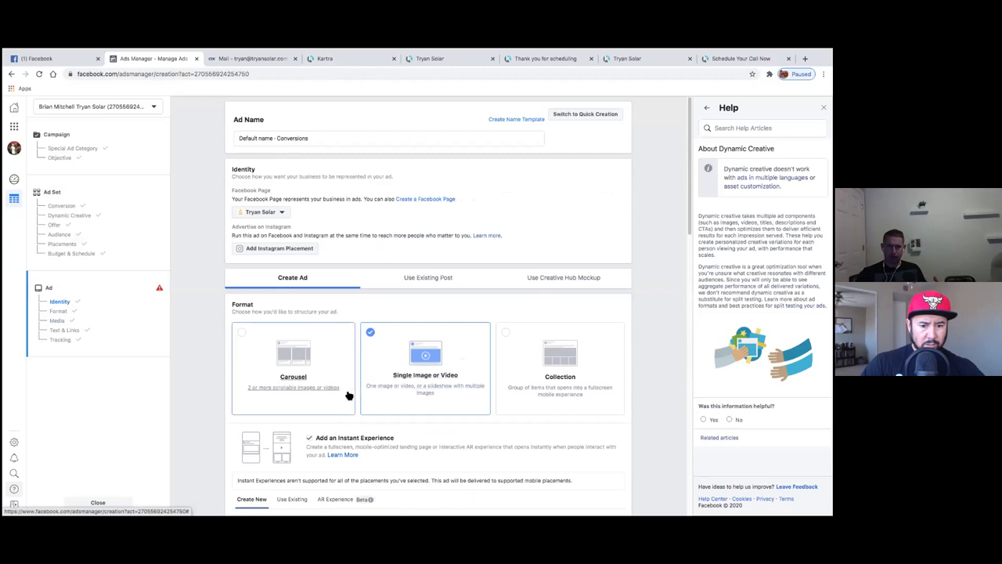
scroll(347, 388, "down", 1)
scroll(347, 376, "down", 3)
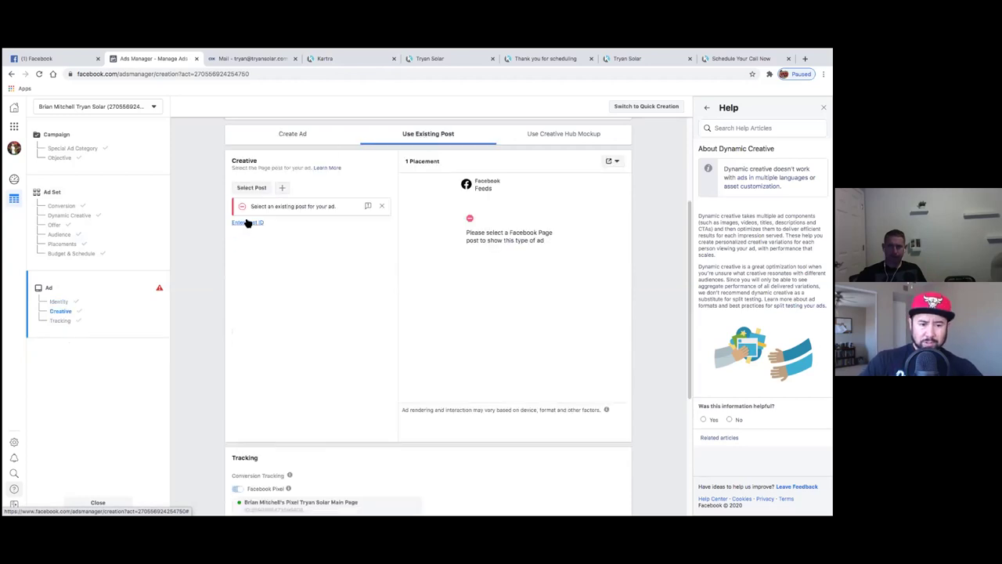
- Choose the existing post 'Why do solar companies offer CASH when you go solar?' as the creative
left_click(258, 190)
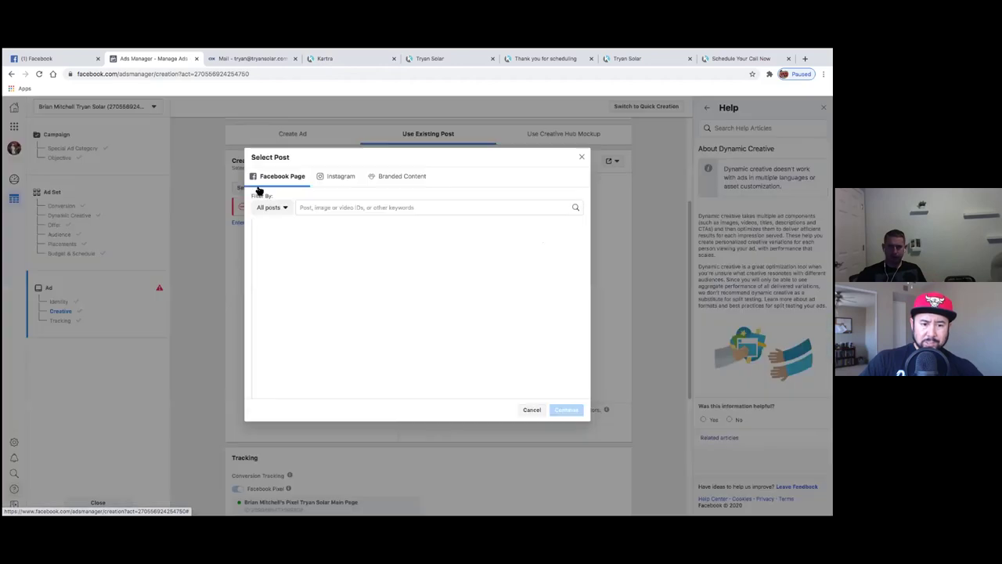
left_click(581, 160)
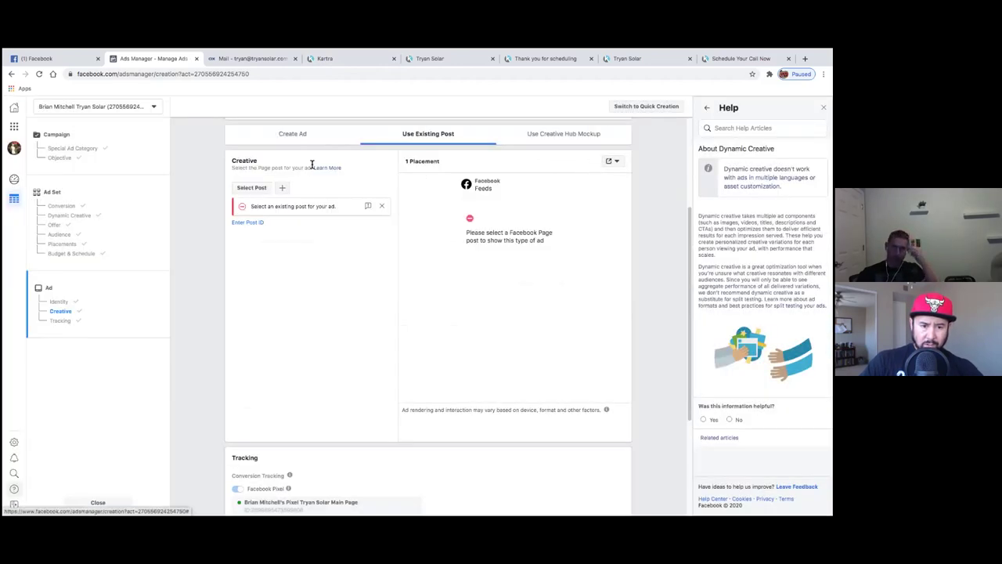
left_click(263, 192)
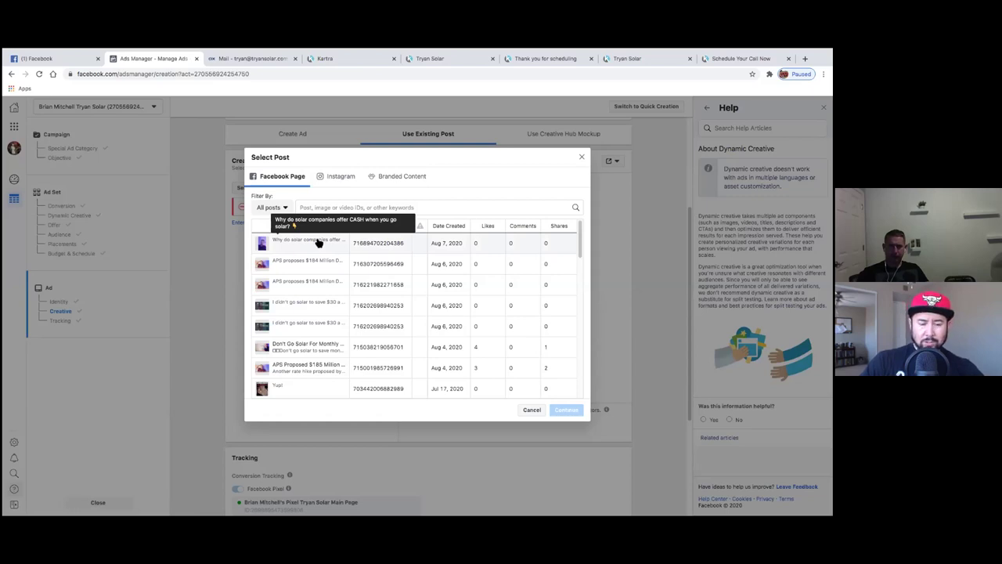
left_click(316, 244)
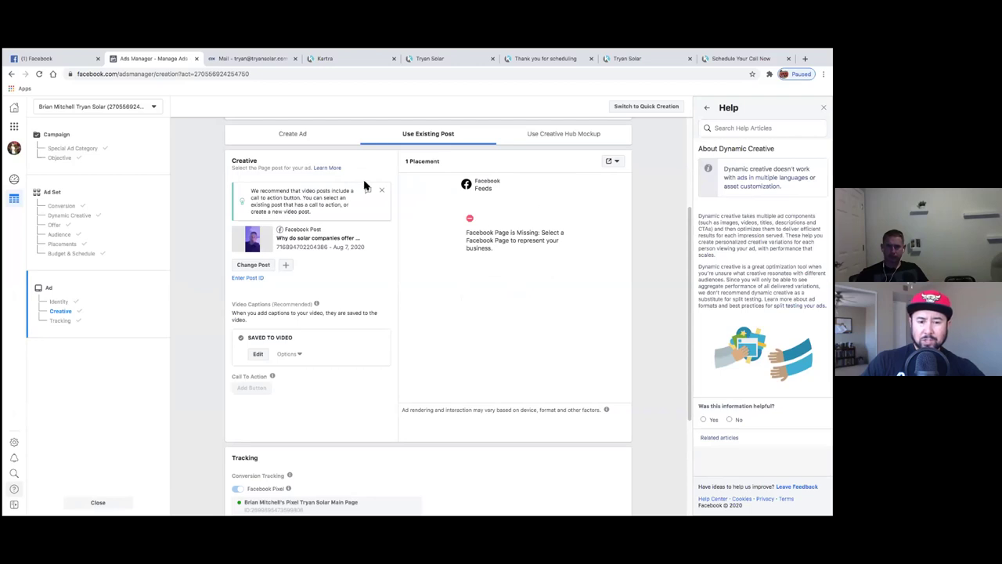
- Dismiss the video call-to-action recommendation notice and review the ad preview
left_click(384, 194)
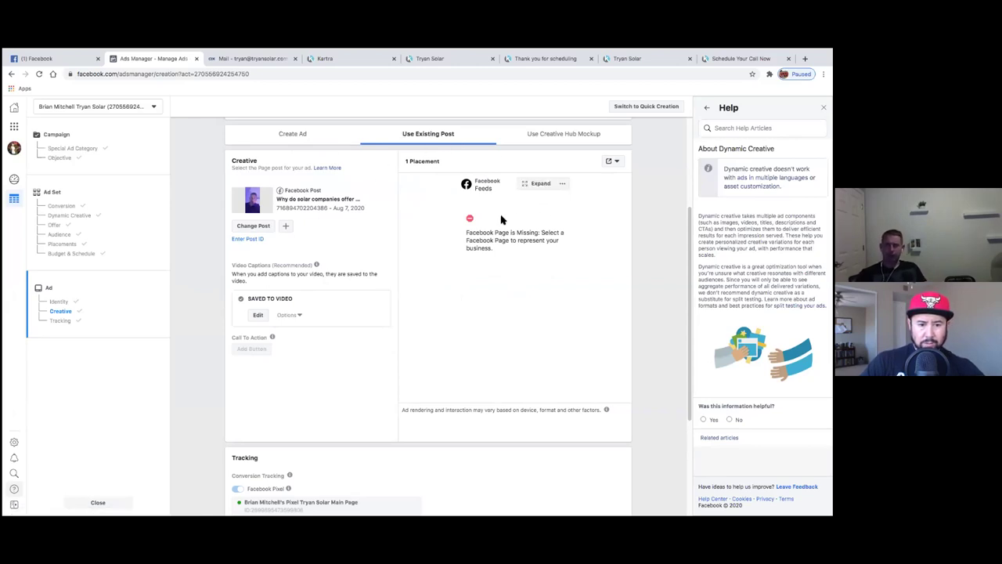
left_click_drag(479, 233, 514, 249)
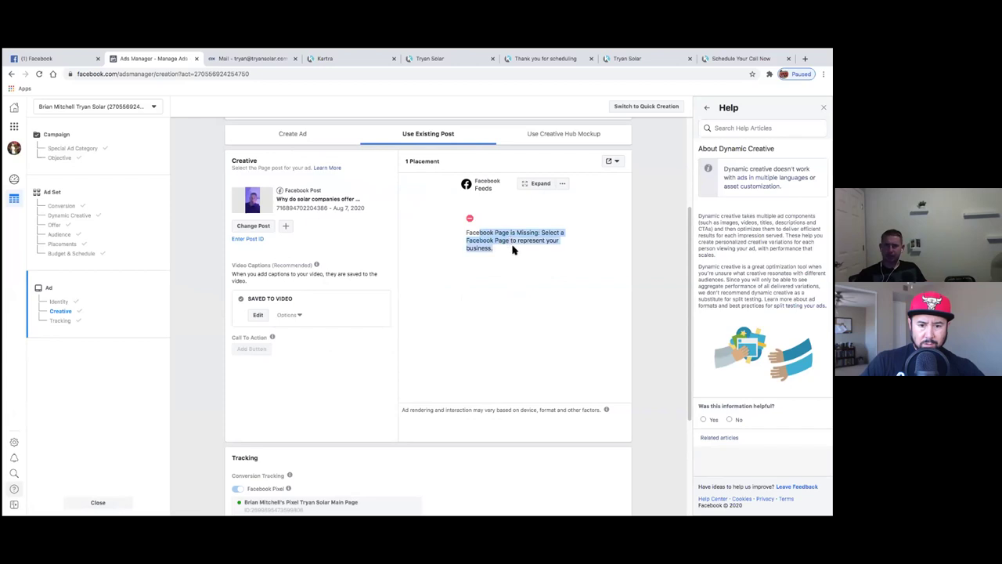
left_click(518, 245)
scroll(493, 247, "up", 3)
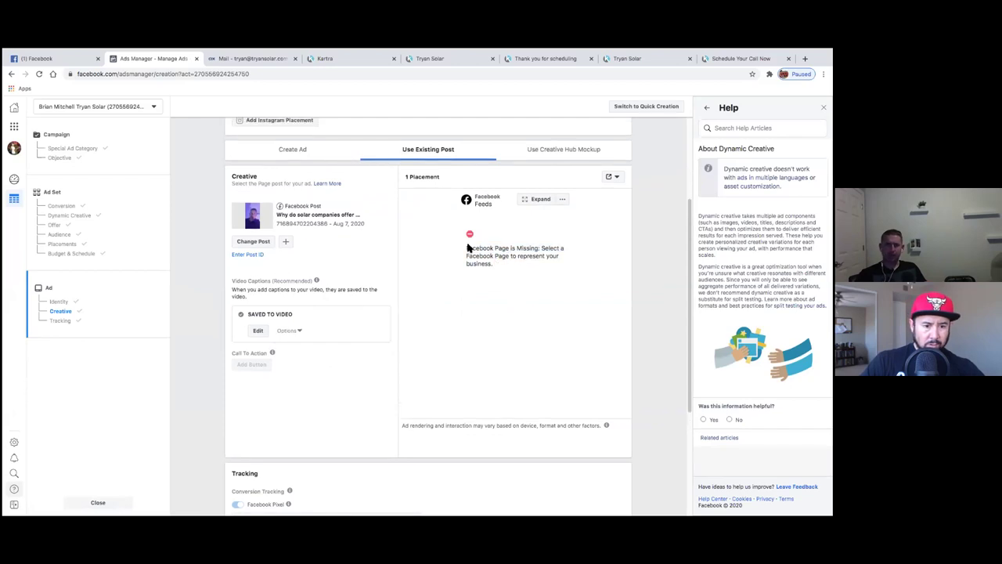
scroll(468, 247, "up", 1)
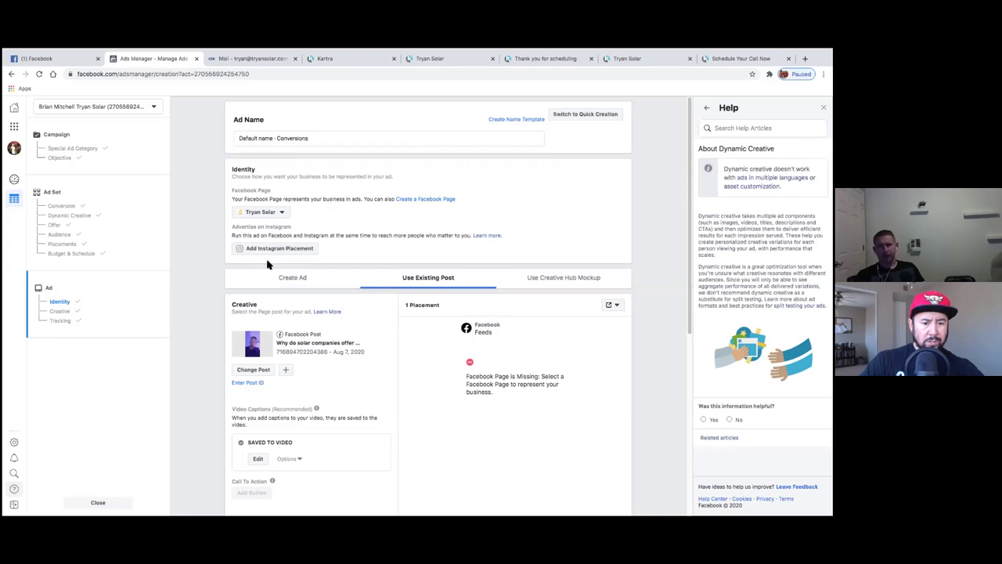
- Add Instagram placement with tryan_solar, tick the Call To Action option, and reload the page
left_click(248, 249)
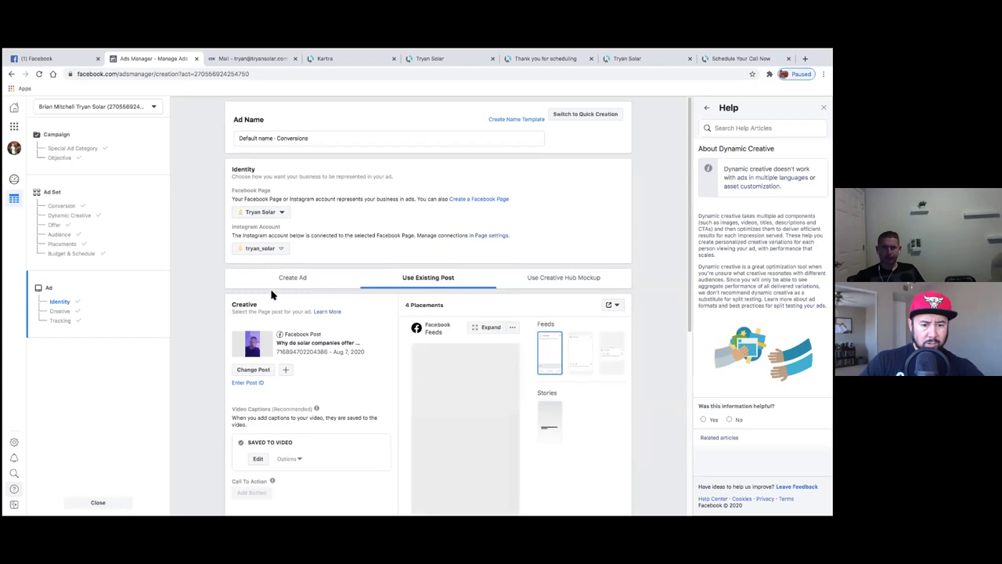
scroll(214, 297, "down", 1)
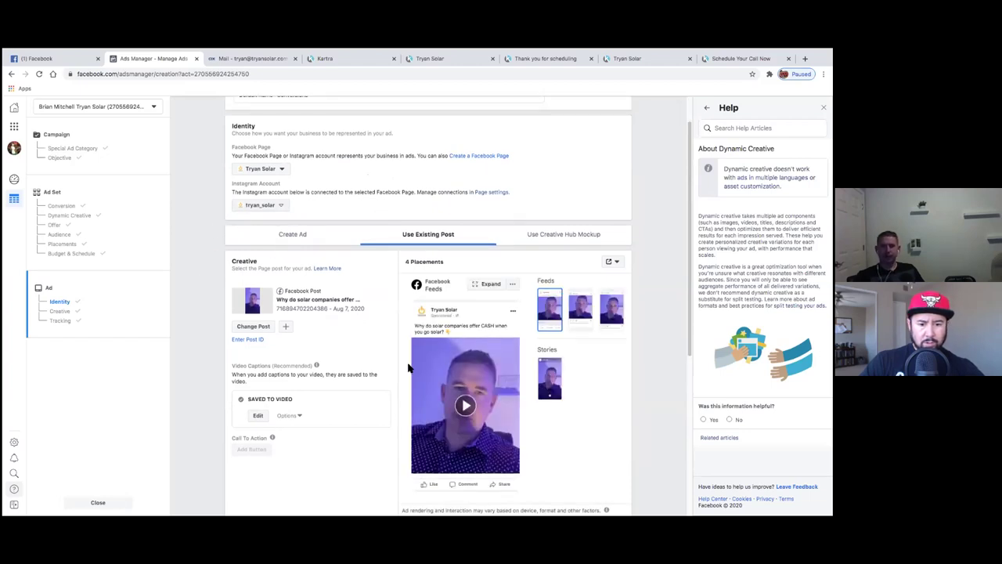
scroll(222, 267, "down", 1)
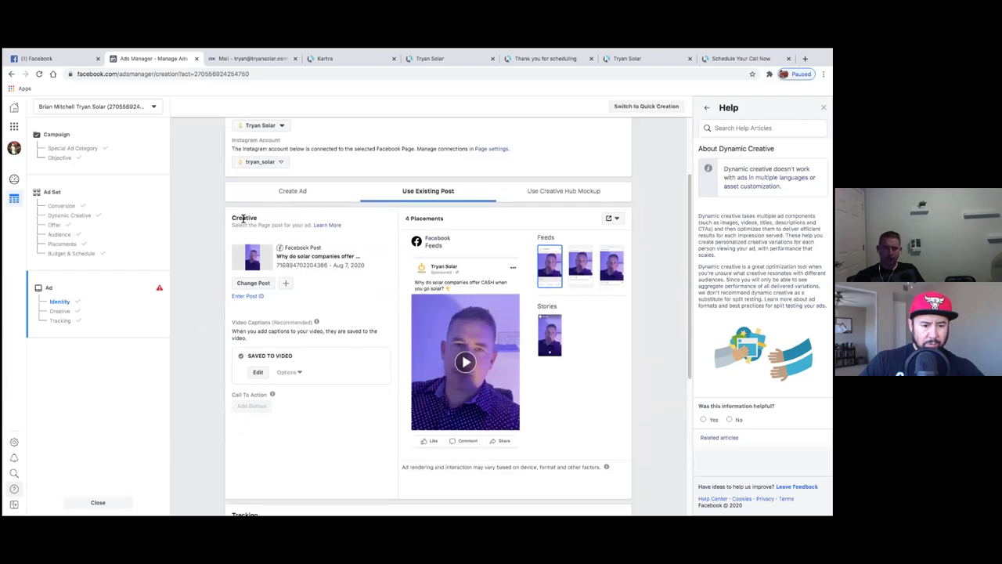
scroll(227, 313, "down", 2)
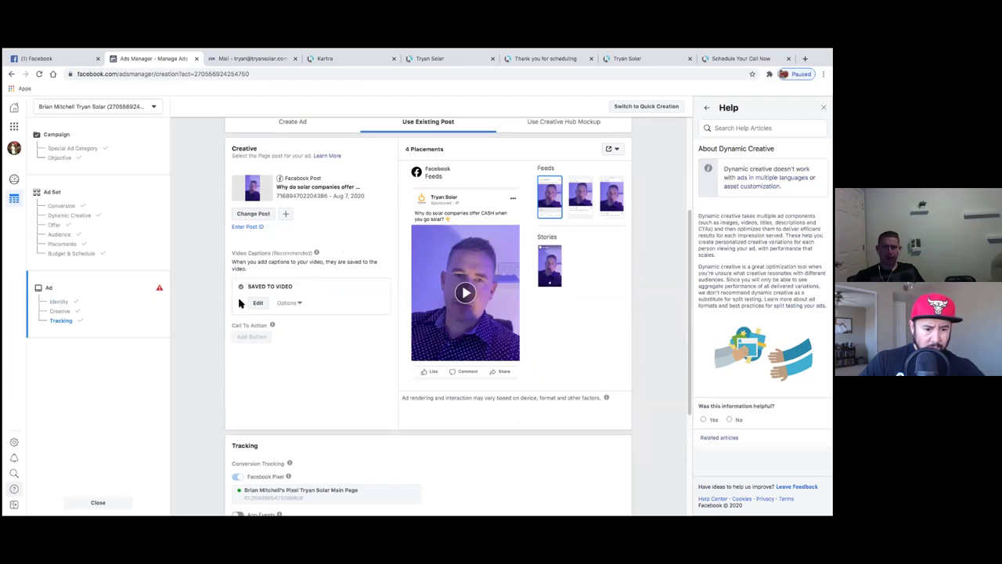
mouse_move(274, 324)
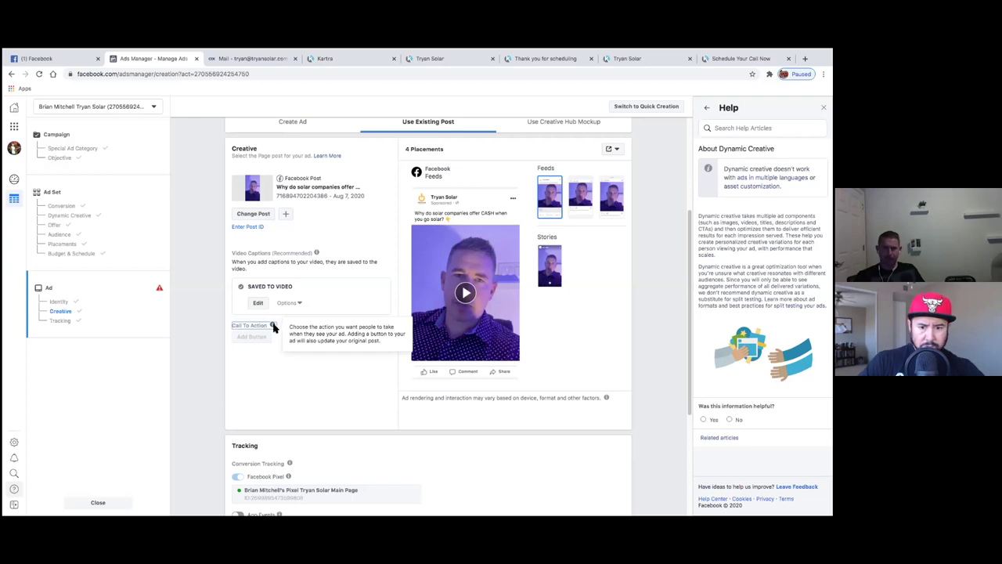
left_click(248, 337)
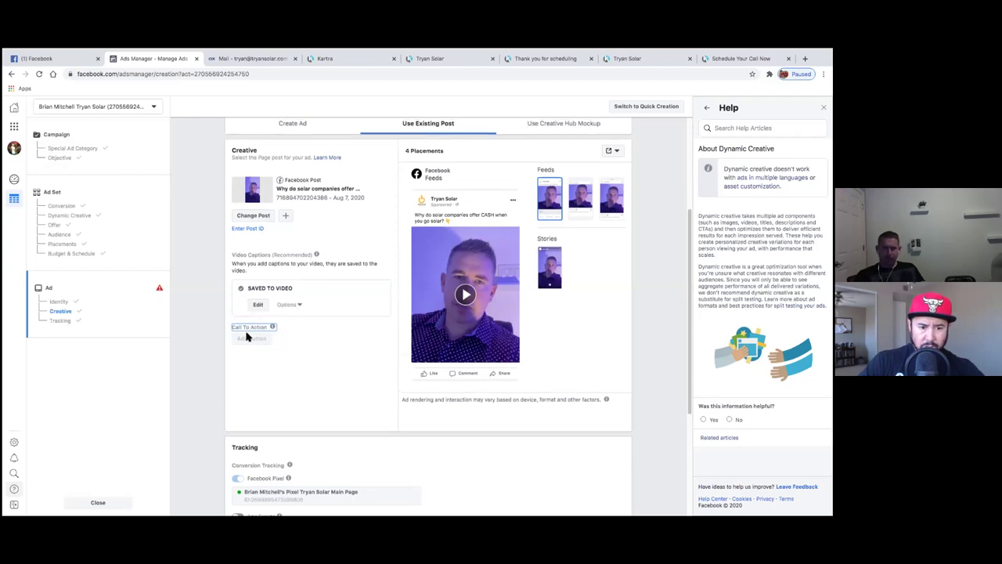
left_click(40, 74)
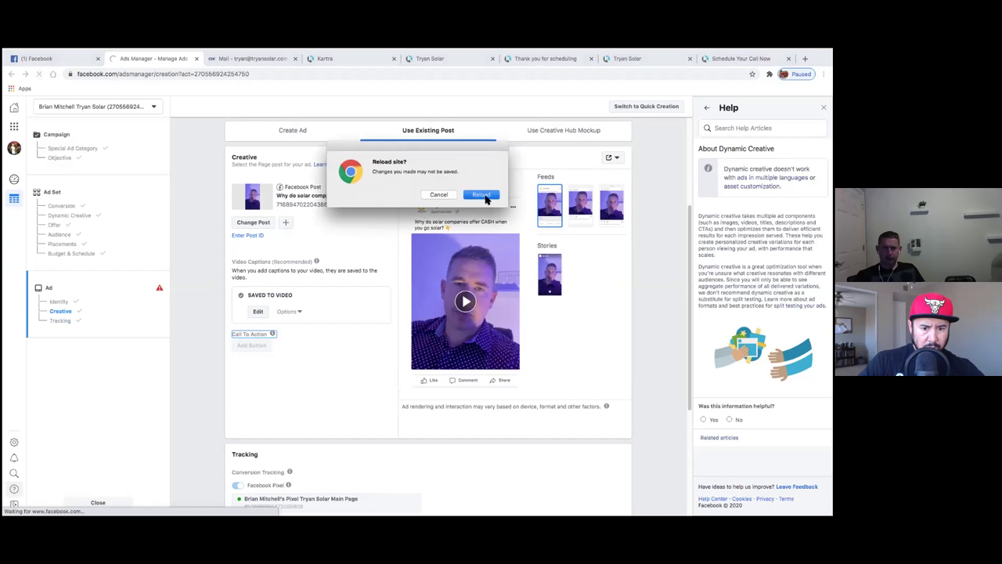
- Confirm the reload and resume the saved Conversions draft at the Ad step
left_click(480, 195)
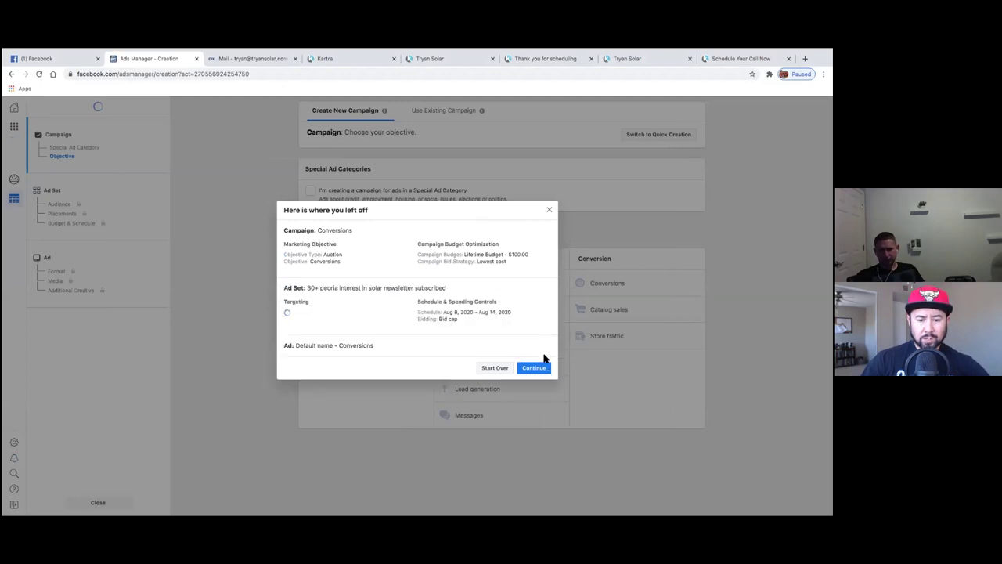
left_click(539, 379)
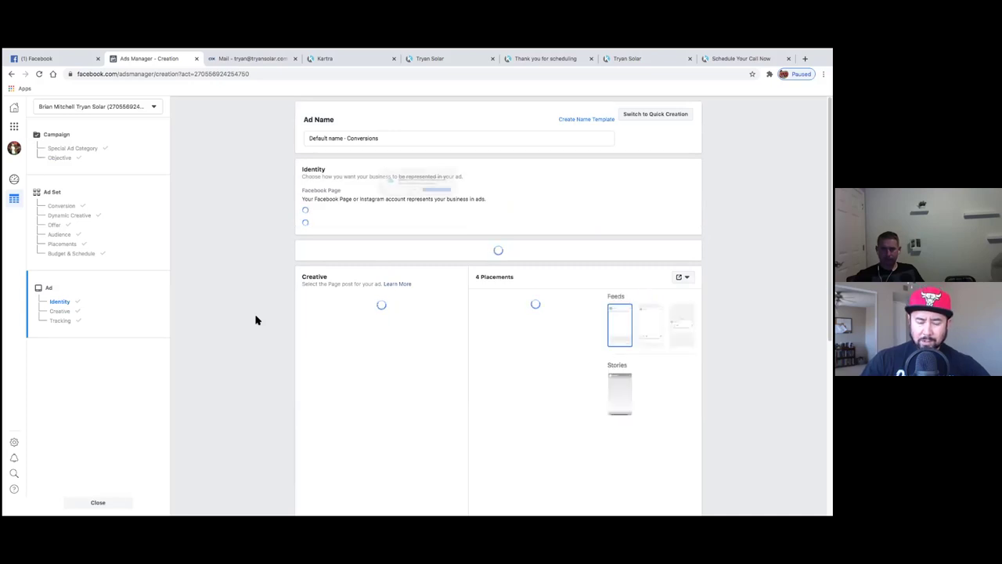
- Dismiss the system alert, return to Use Existing Post, and bring up the page's post list
left_click(399, 204)
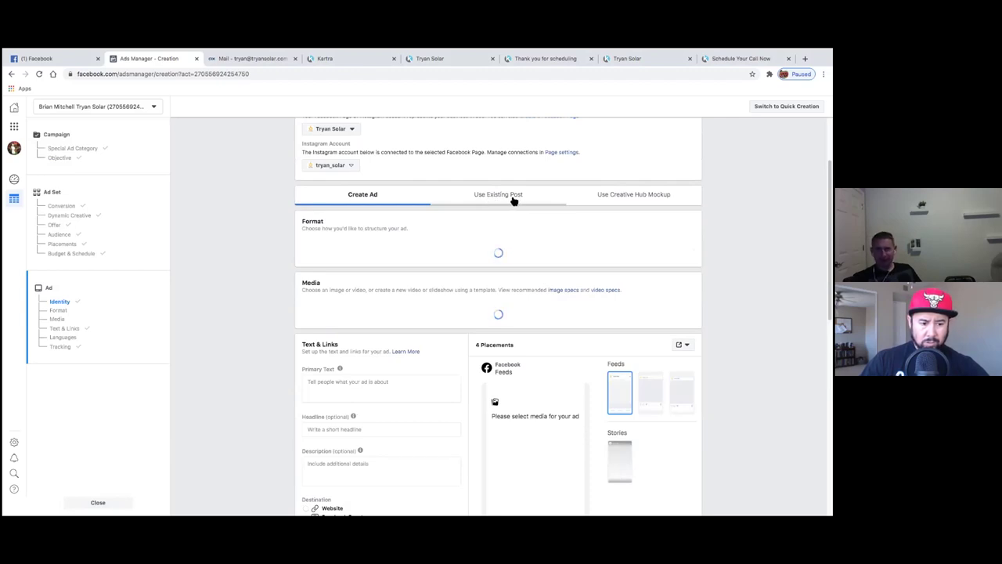
left_click(498, 196)
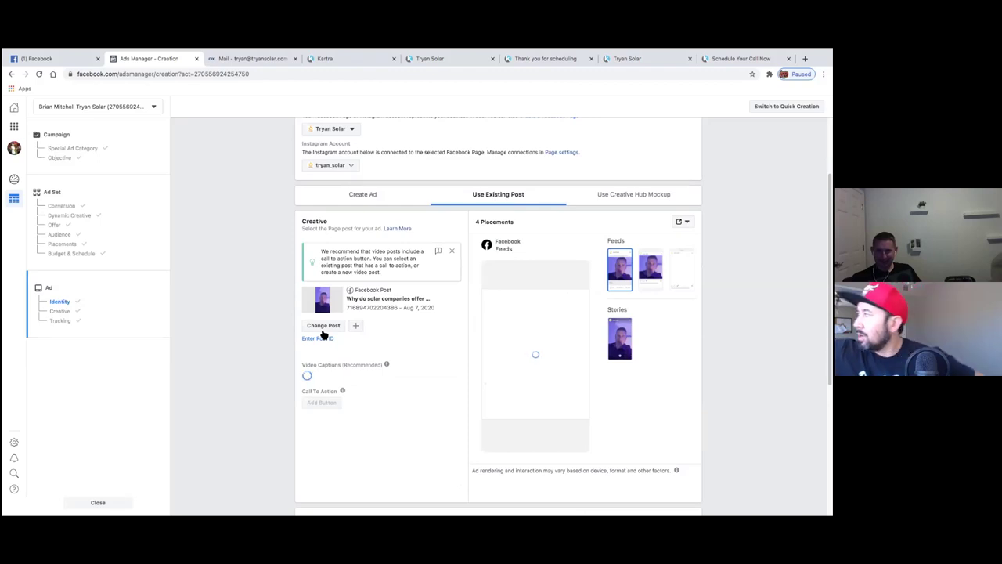
left_click(280, 327)
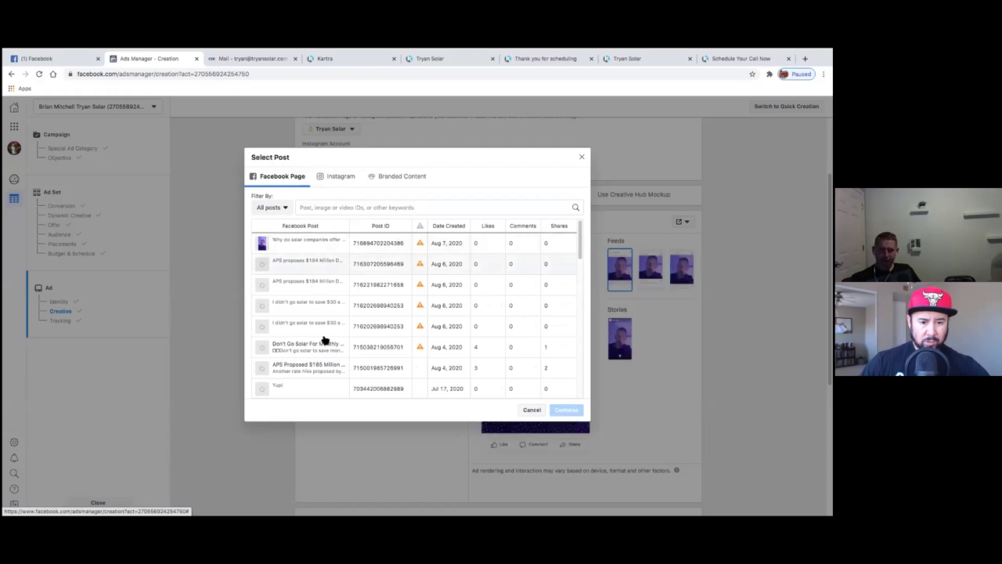
- Pick the post 'Did I add my solar system onto my homeowners insurance?' for the ad
scroll(317, 361, "down", 1)
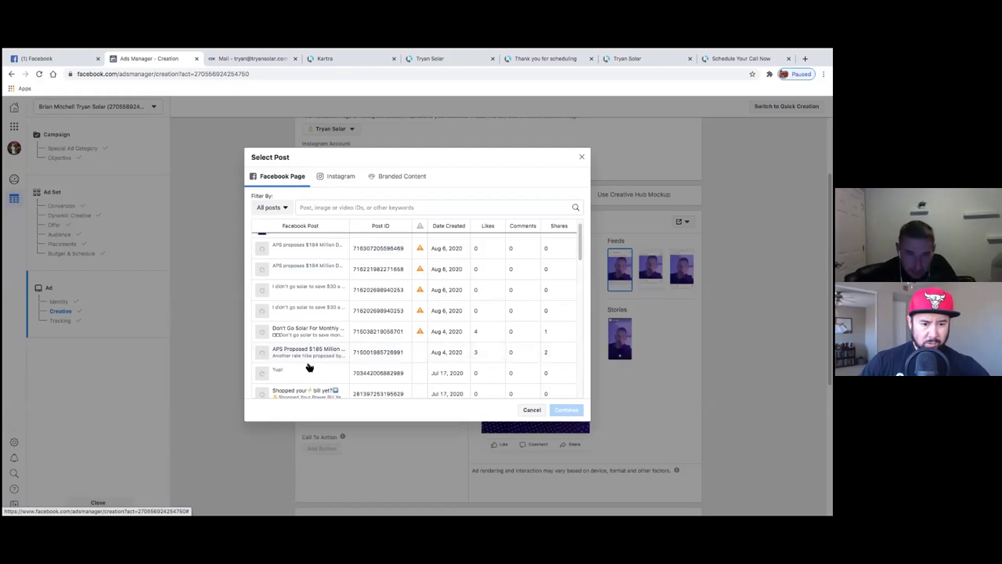
scroll(306, 360, "down", 5)
scroll(304, 352, "down", 3)
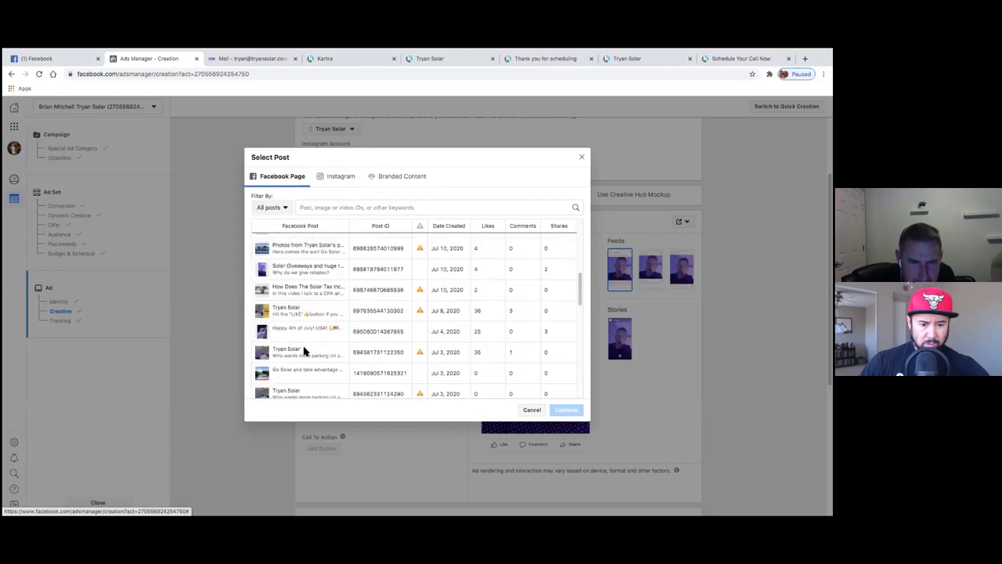
scroll(306, 350, "down", 5)
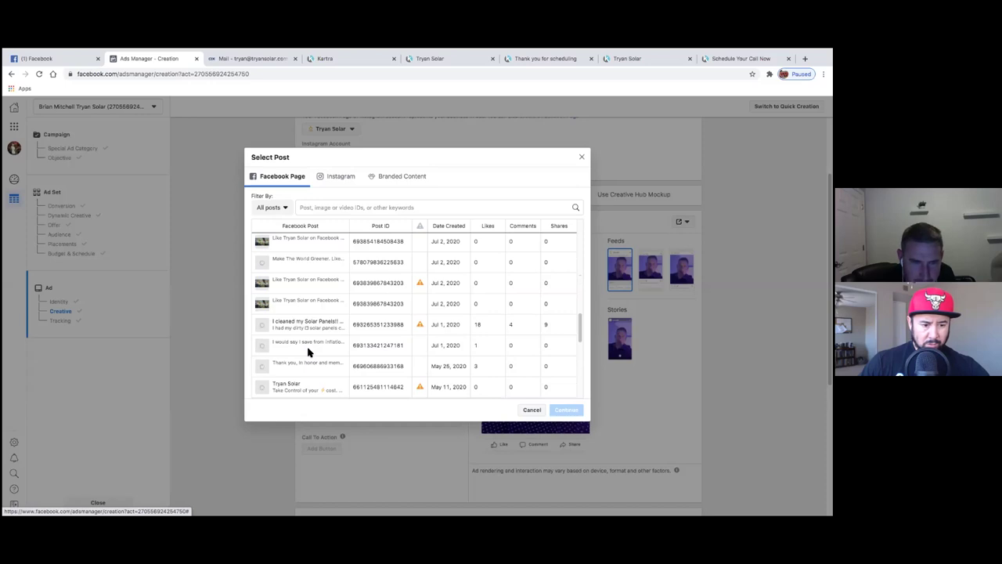
scroll(309, 352, "down", 5)
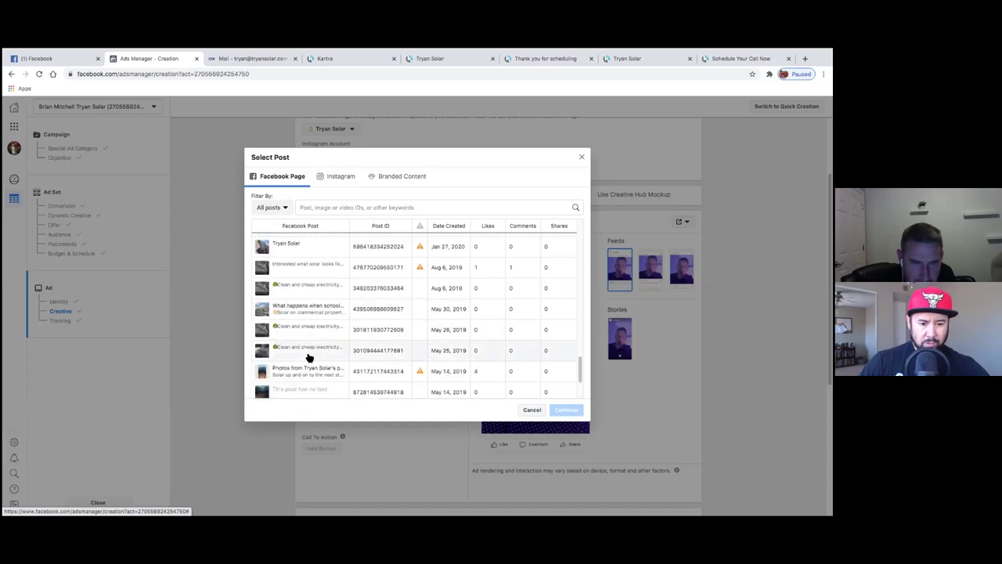
left_click(313, 373)
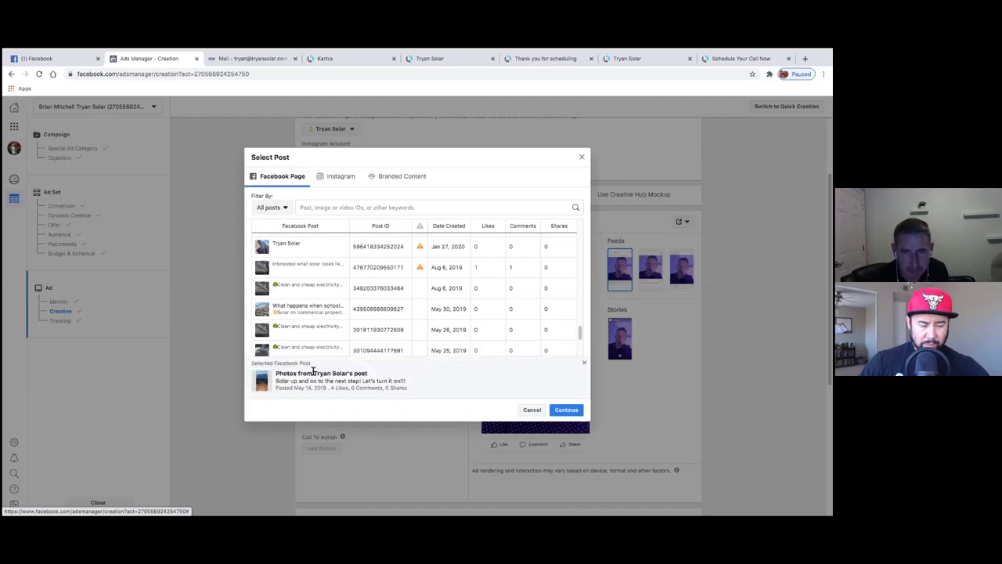
left_click(317, 314)
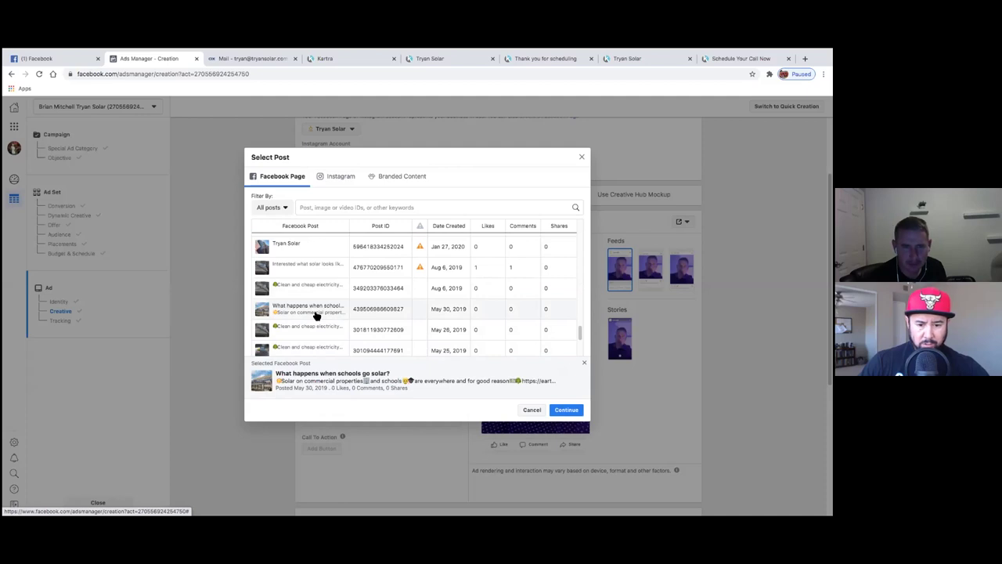
scroll(317, 315, "up", 5)
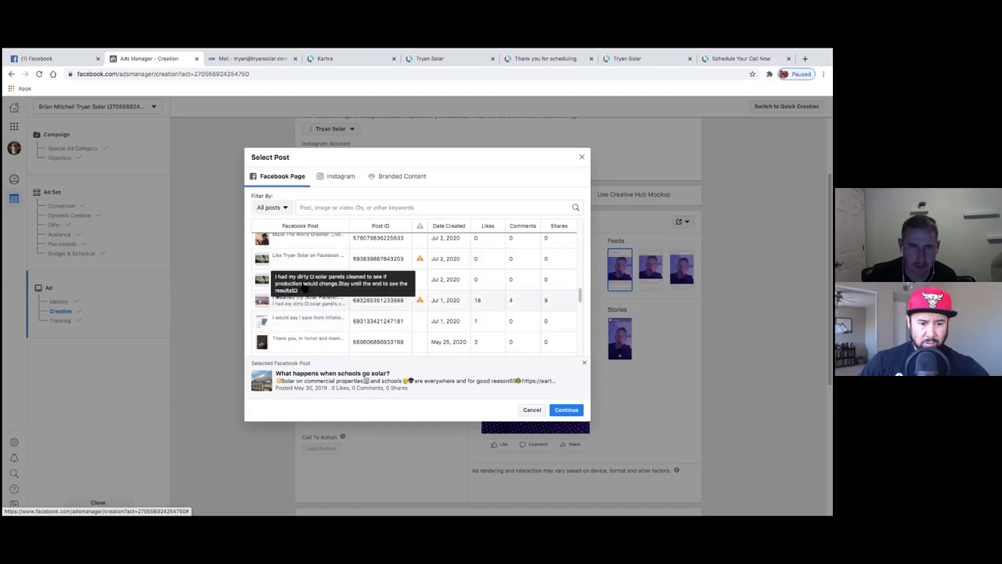
scroll(297, 249, "up", 4)
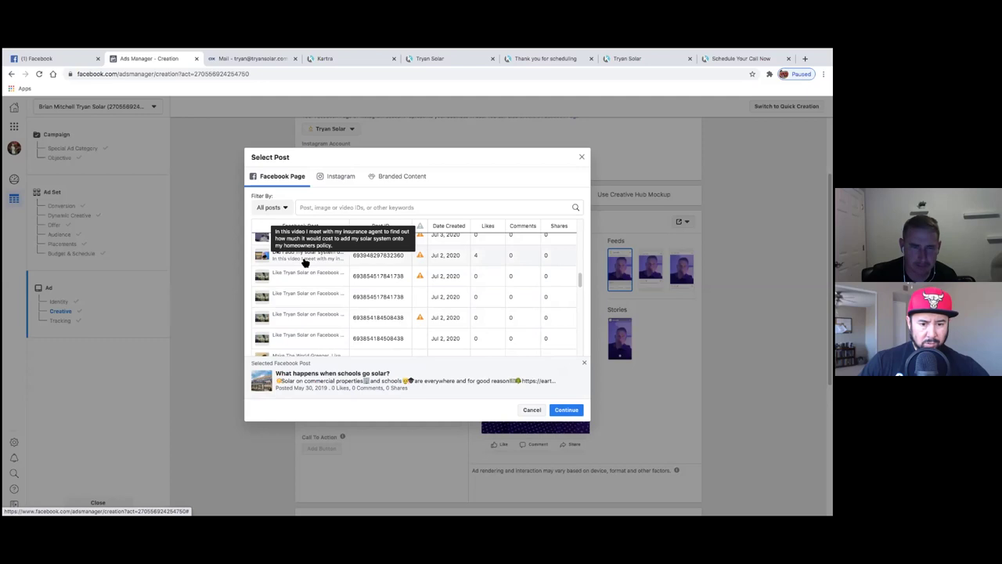
left_click(305, 261)
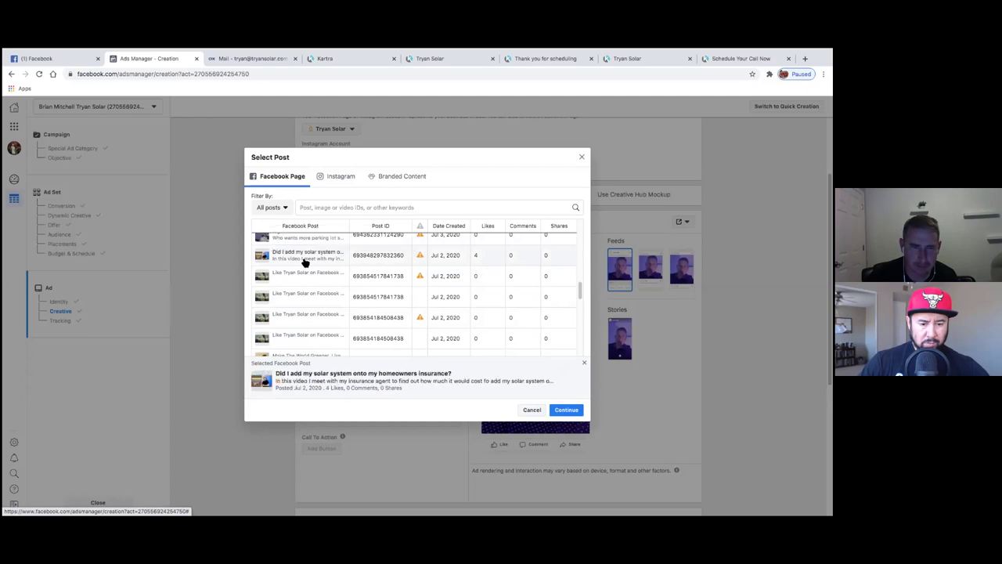
left_click(565, 412)
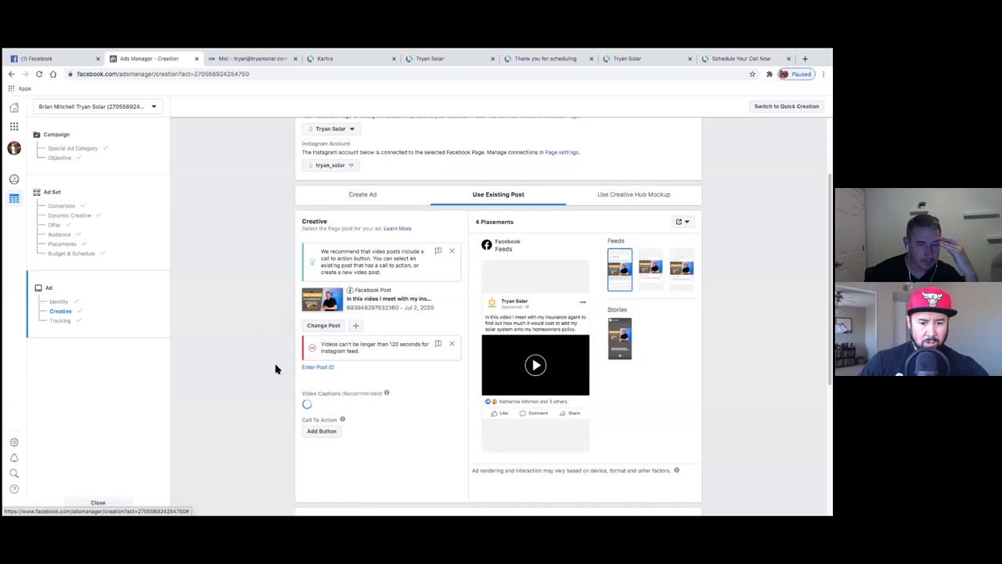
- Start adding a Learn More call-to-action button, then switch to the solar quote landing page
scroll(276, 369, "down", 1)
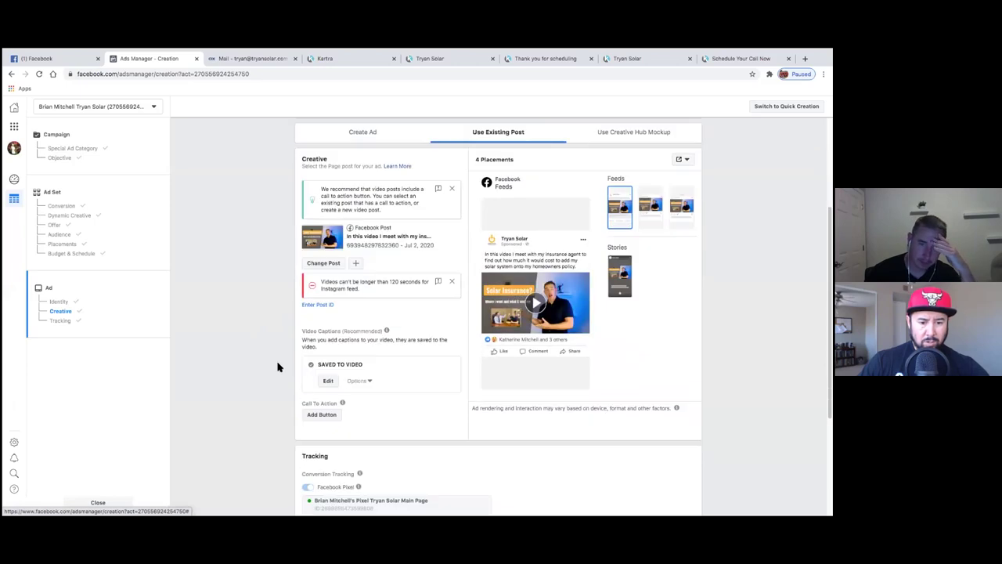
left_click(329, 416)
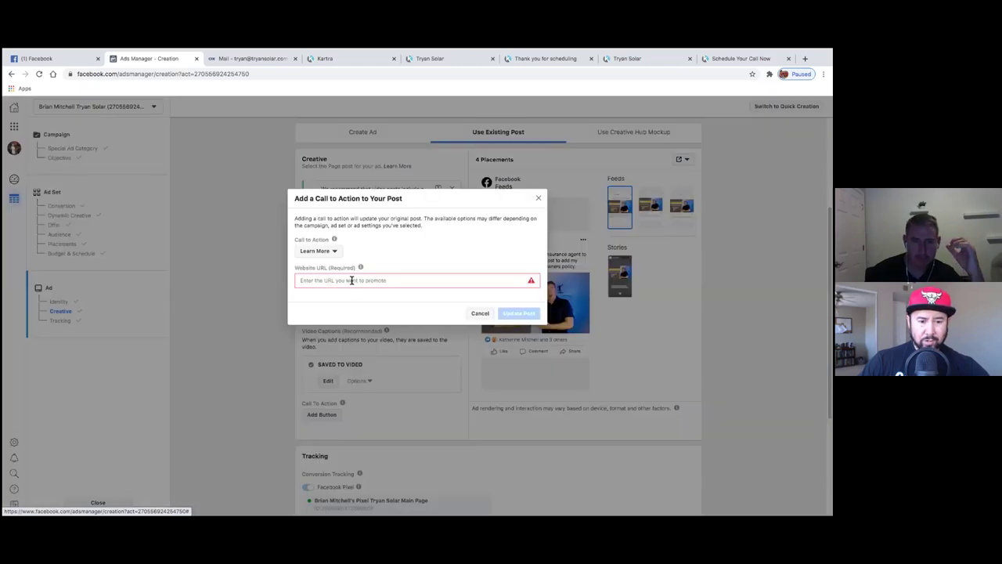
left_click(444, 61)
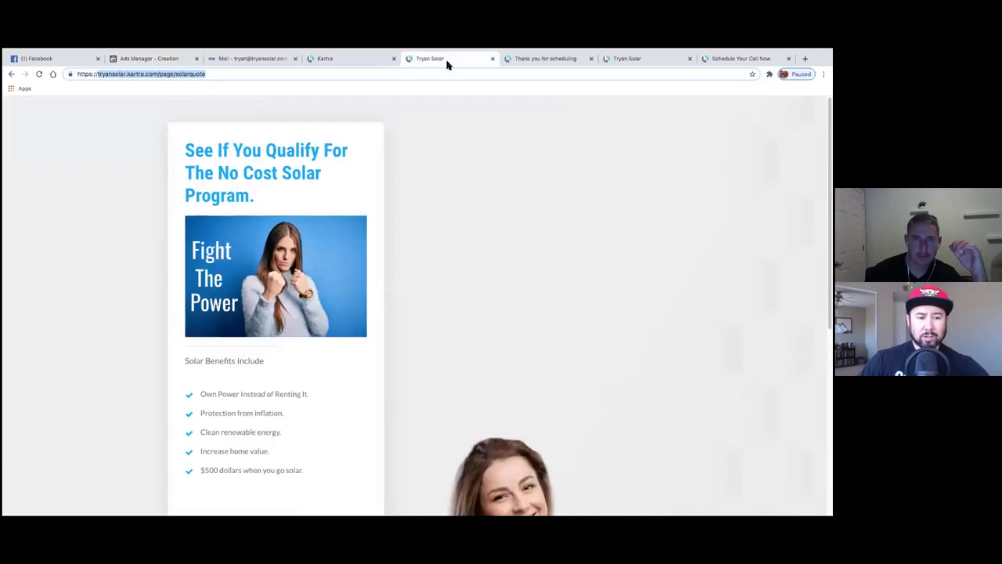
- Copy the full solar quote page URL, including https, and return to Ads Manager
left_click_drag(242, 78, 93, 73)
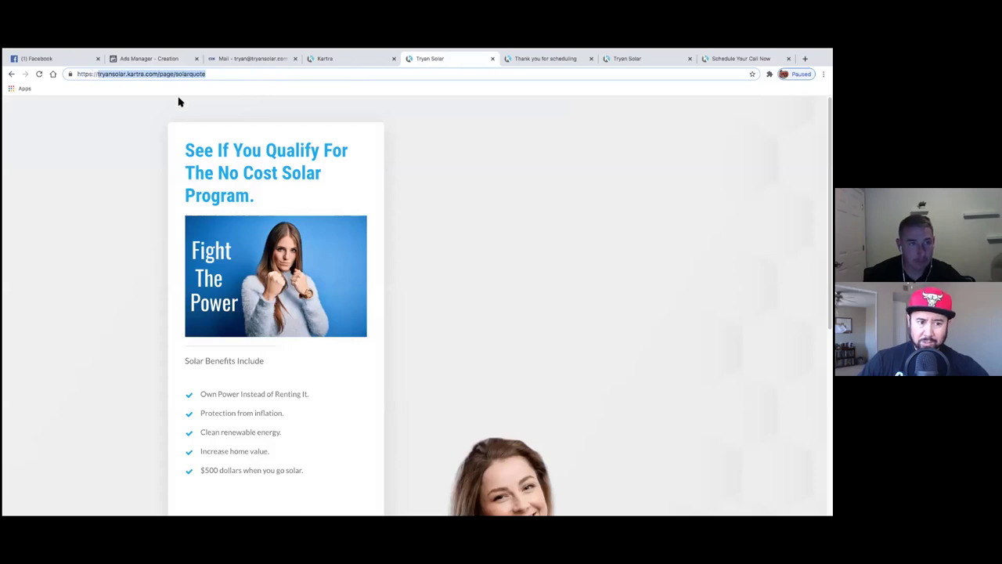
left_click_drag(203, 77, 133, 61)
key("ctrl+c")
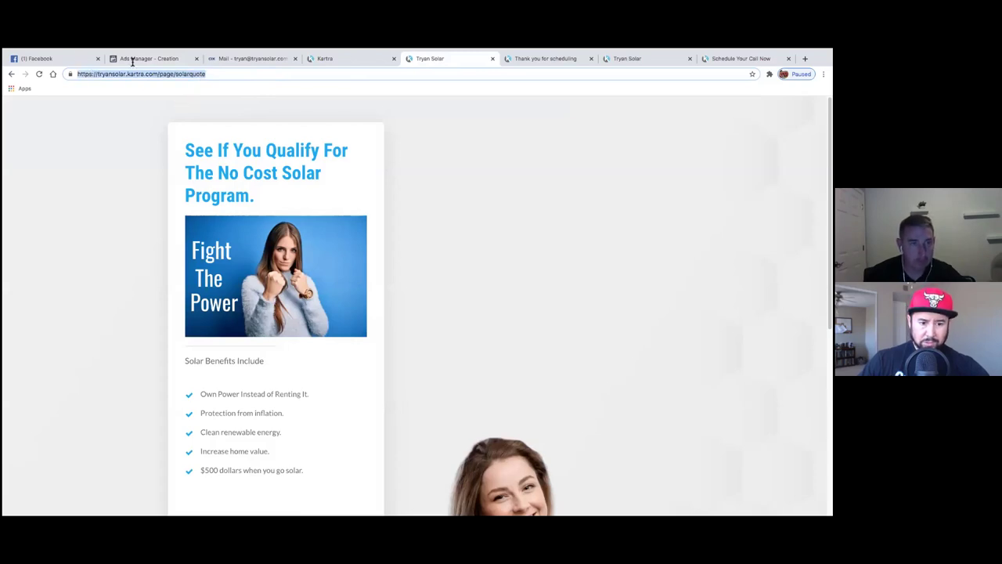
left_click(137, 59)
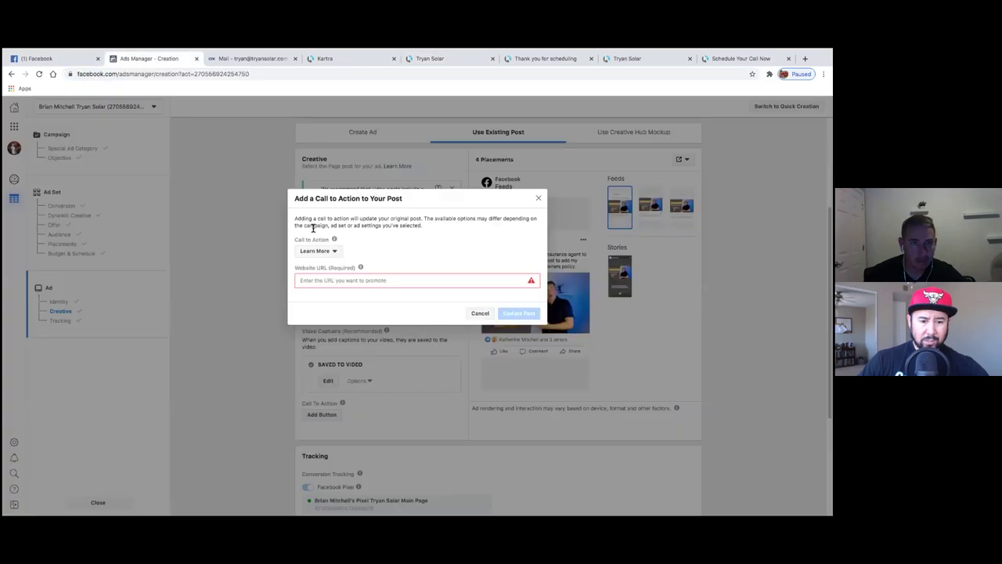
left_click(352, 281)
key("ctrl+v")
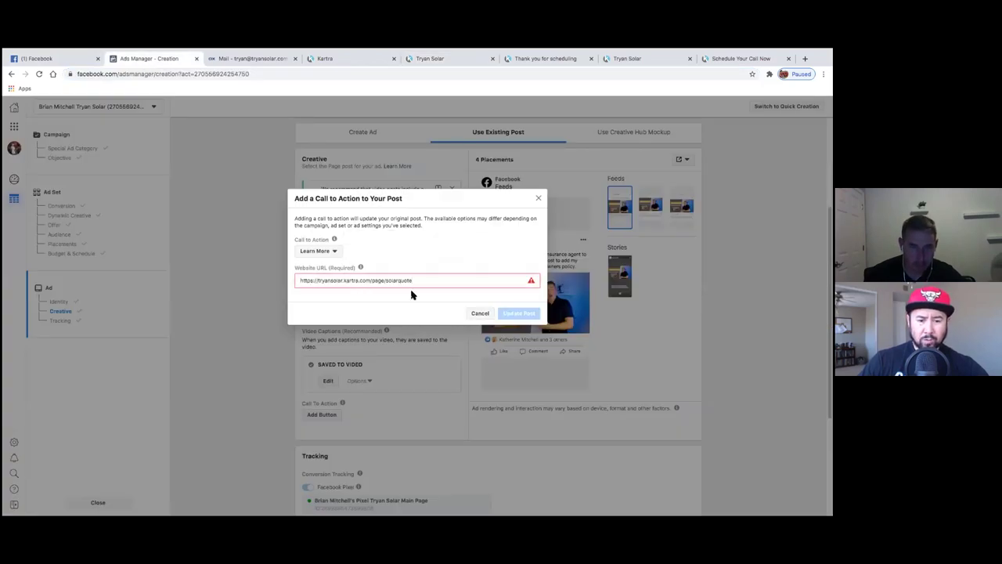
left_click(508, 317)
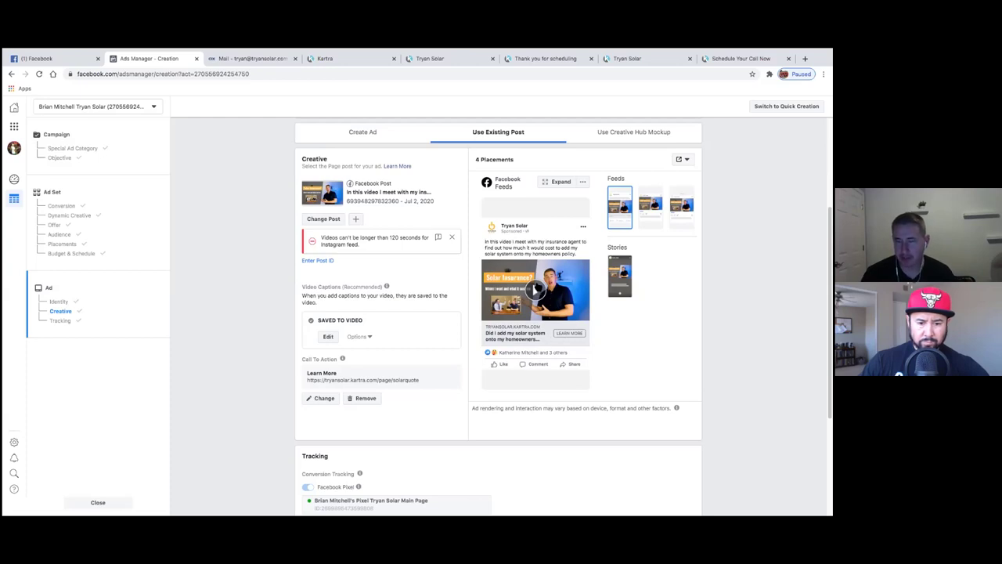
- Scroll back up to the Create Ad and Use Existing Post creative tabs
scroll(305, 274, "up", 3)
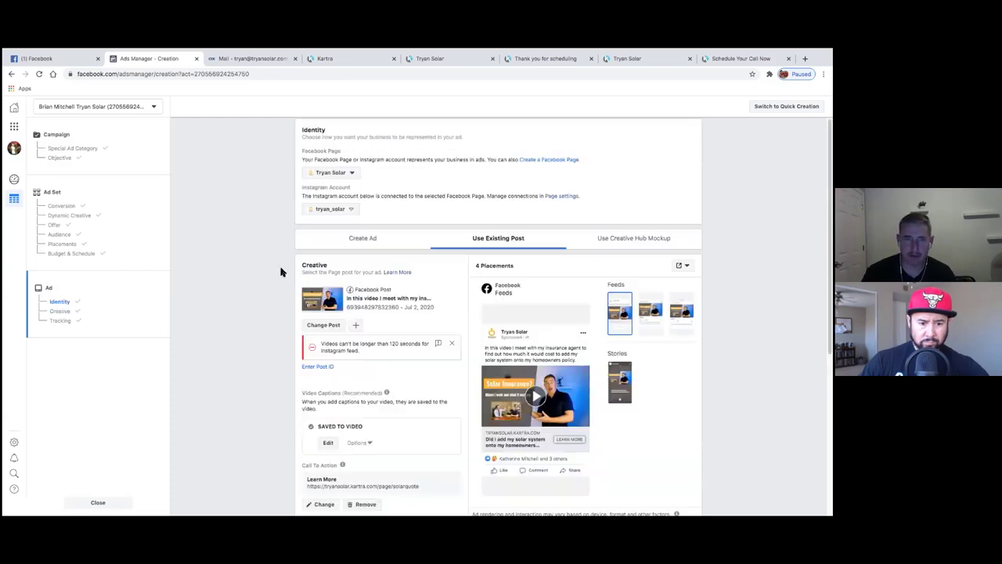
scroll(282, 269, "up", 1)
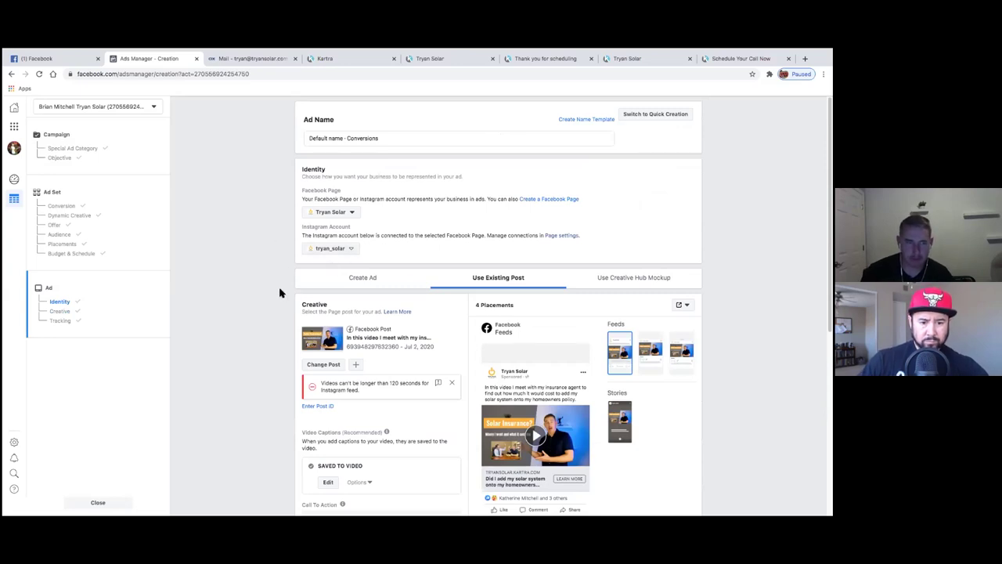
scroll(279, 293, "down", 2)
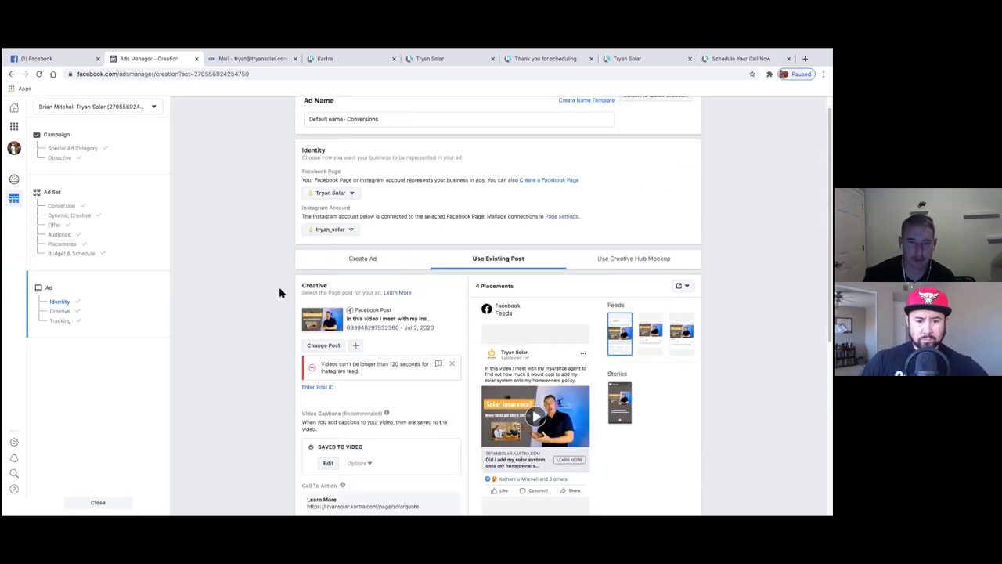
scroll(280, 293, "up", 2)
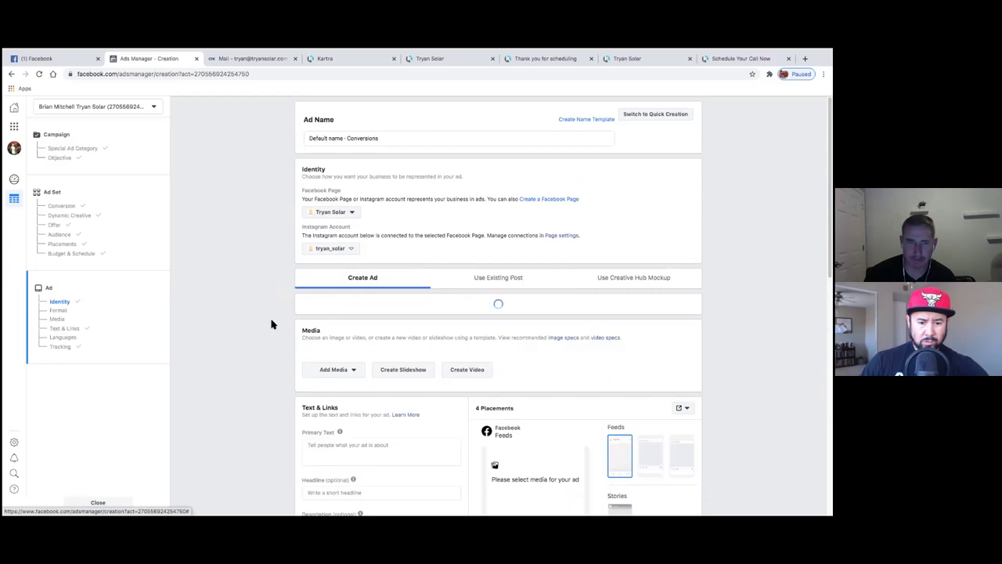
scroll(278, 340, "down", 5)
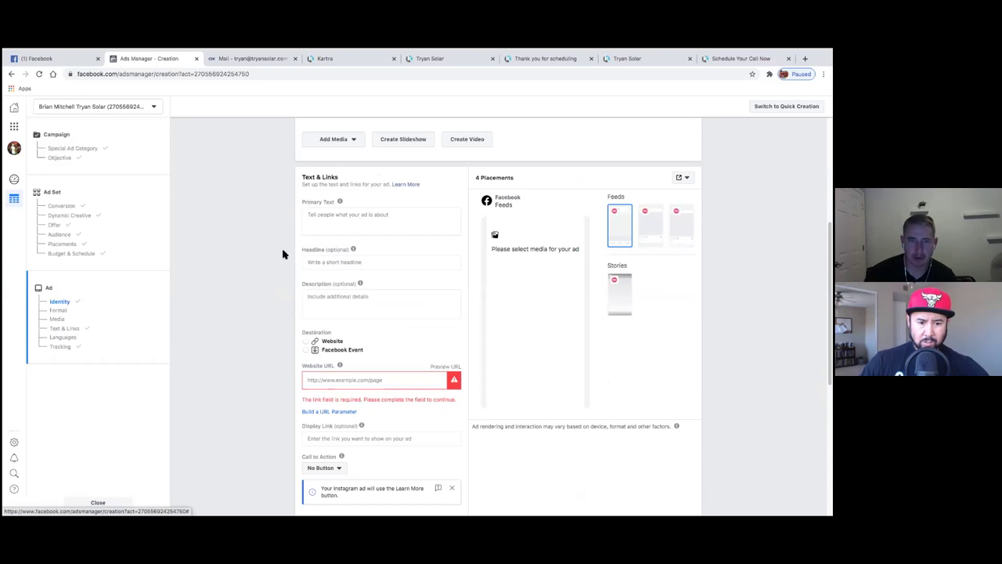
scroll(284, 254, "down", 3)
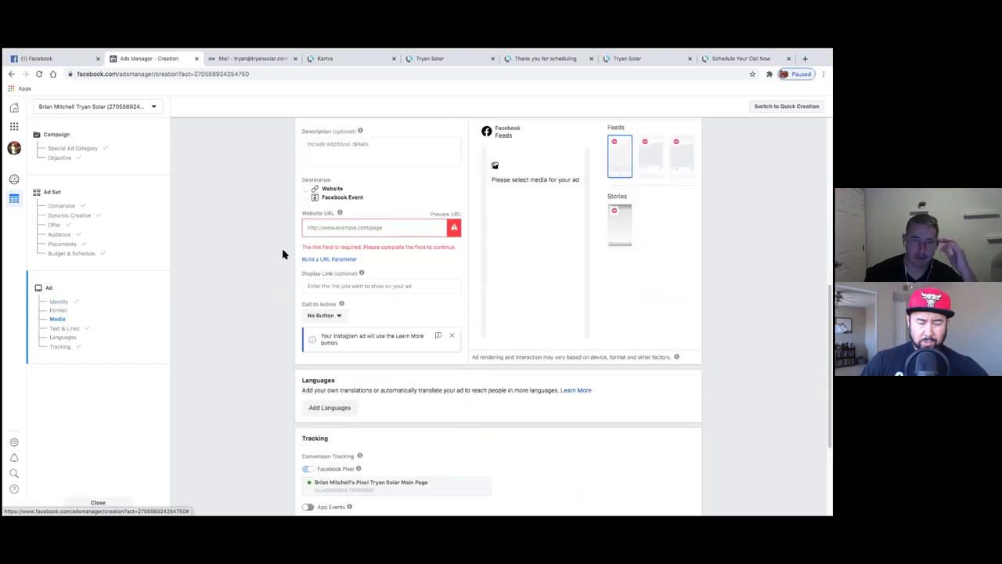
scroll(283, 254, "up", 5)
scroll(286, 252, "up", 3)
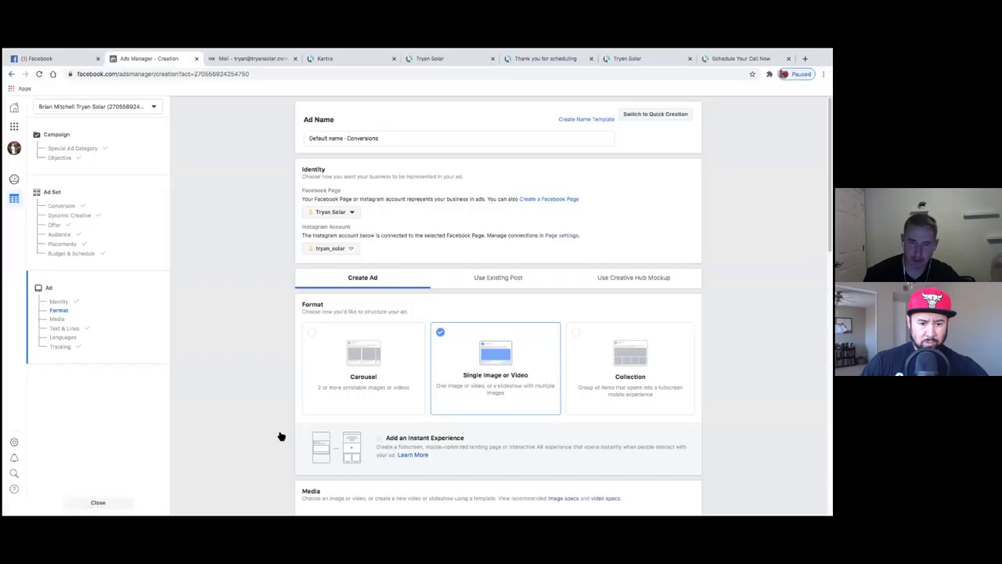
- Add an Instant Experience to the ad, starting from the Customer Acquisition template
left_click(308, 450)
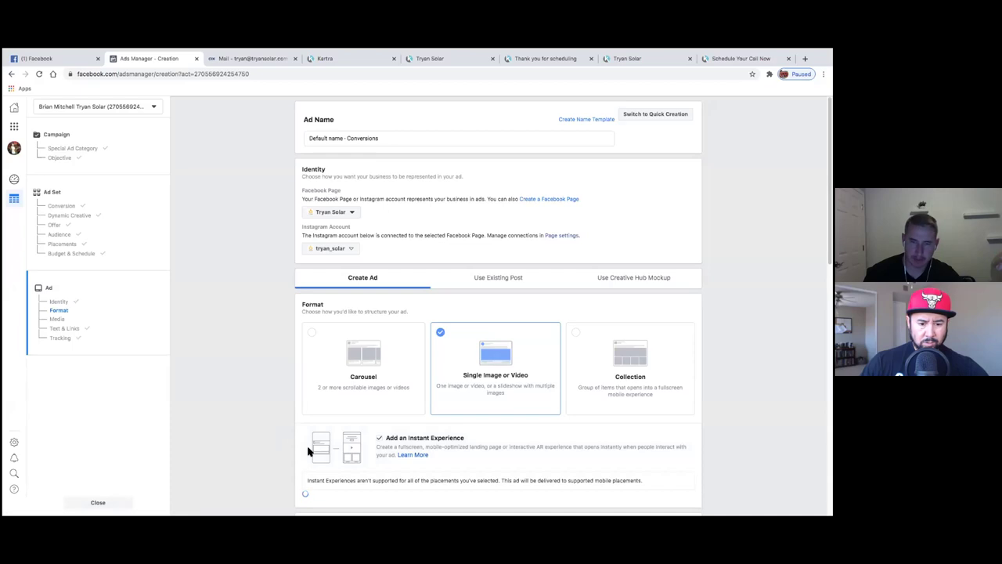
scroll(286, 443, "down", 3)
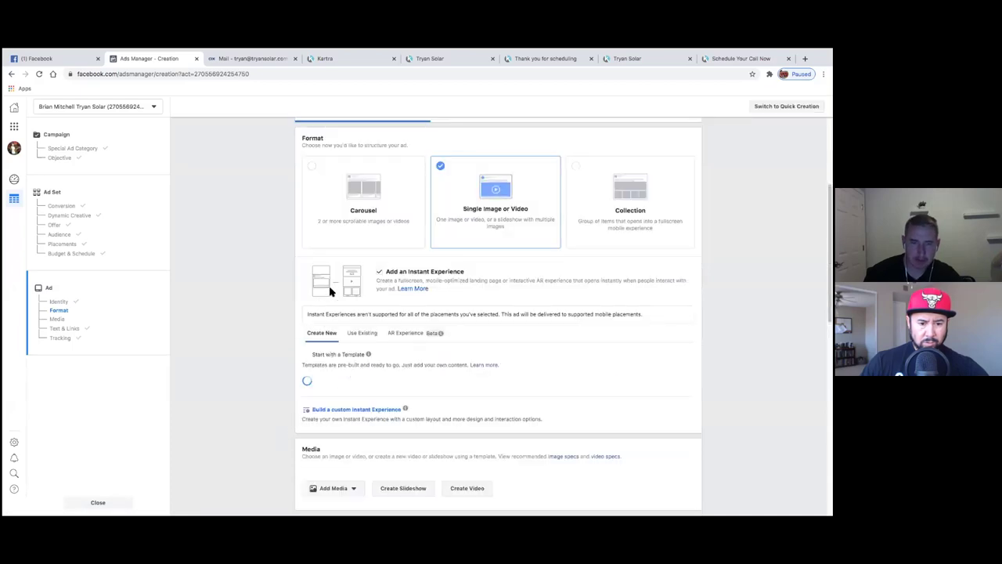
scroll(284, 379, "down", 1)
left_click(377, 380)
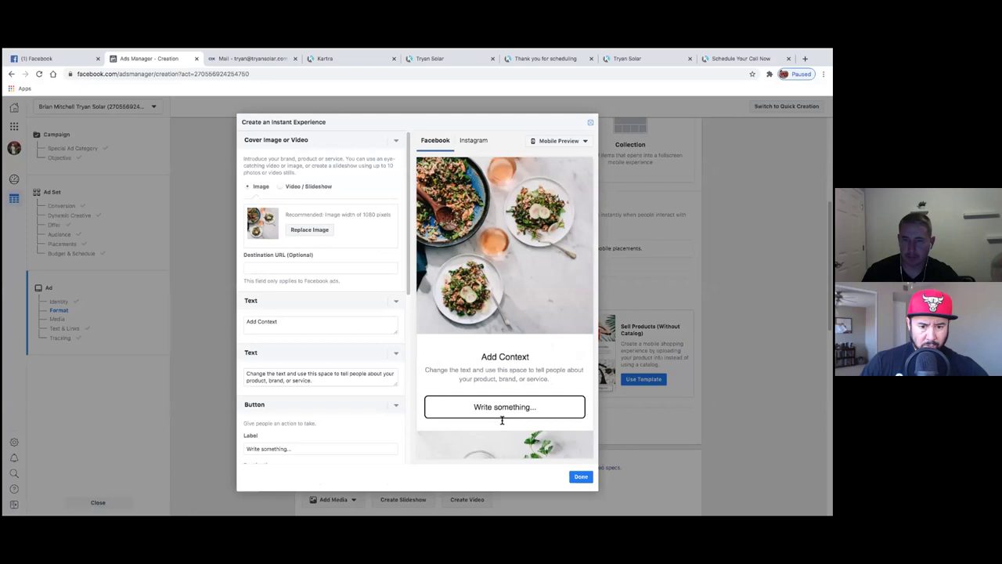
- Switch the Instant Experience cover to Video / Slideshow and bring up the video library
left_click(298, 187)
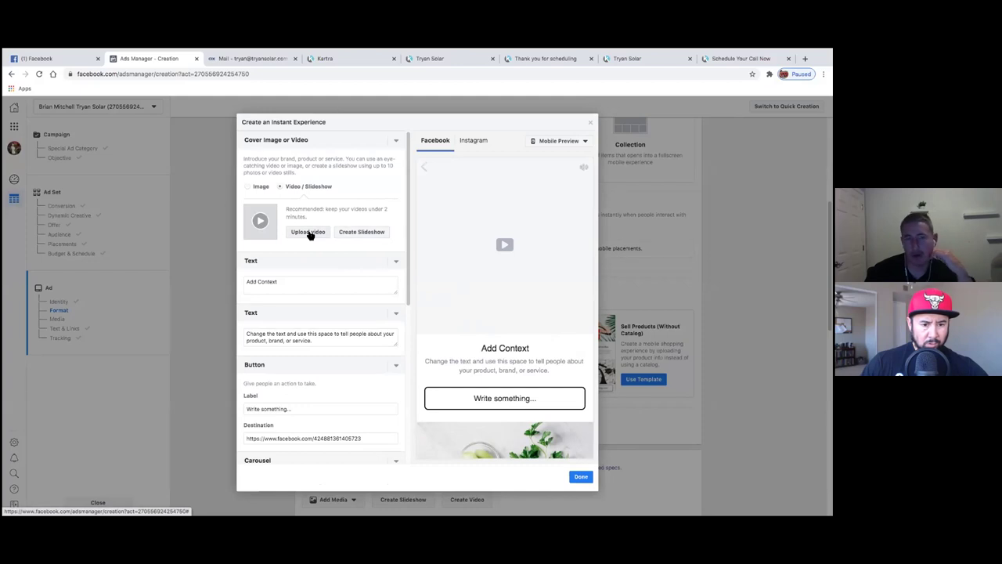
left_click(361, 233)
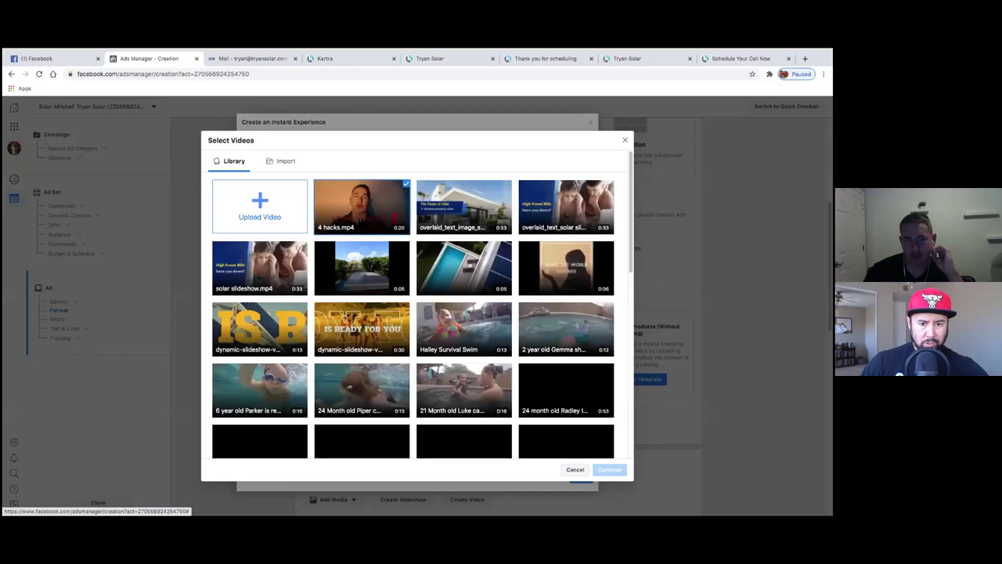
- Choose 4 hacks.mp4 as the Instant Experience cover video
left_click(362, 205)
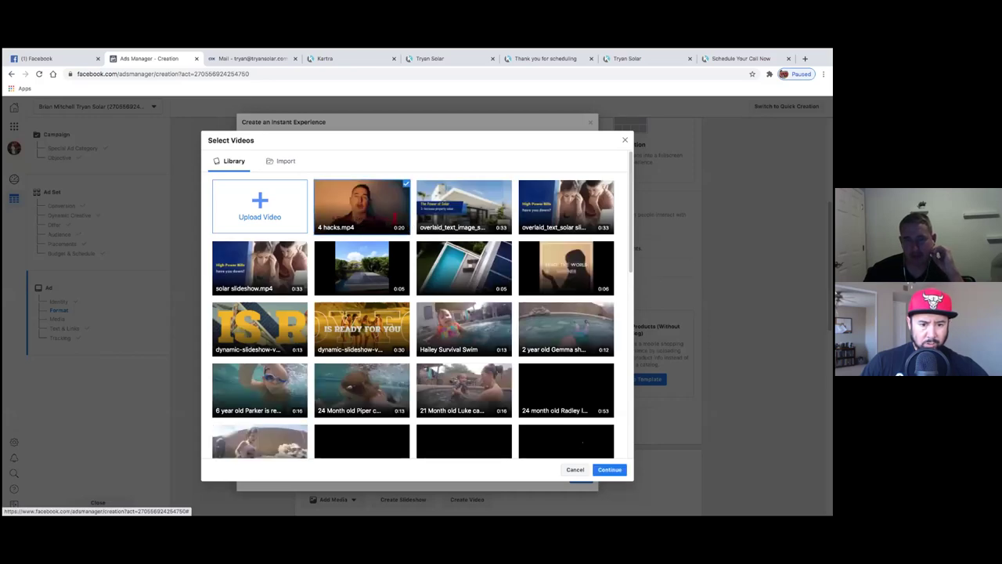
left_click(610, 470)
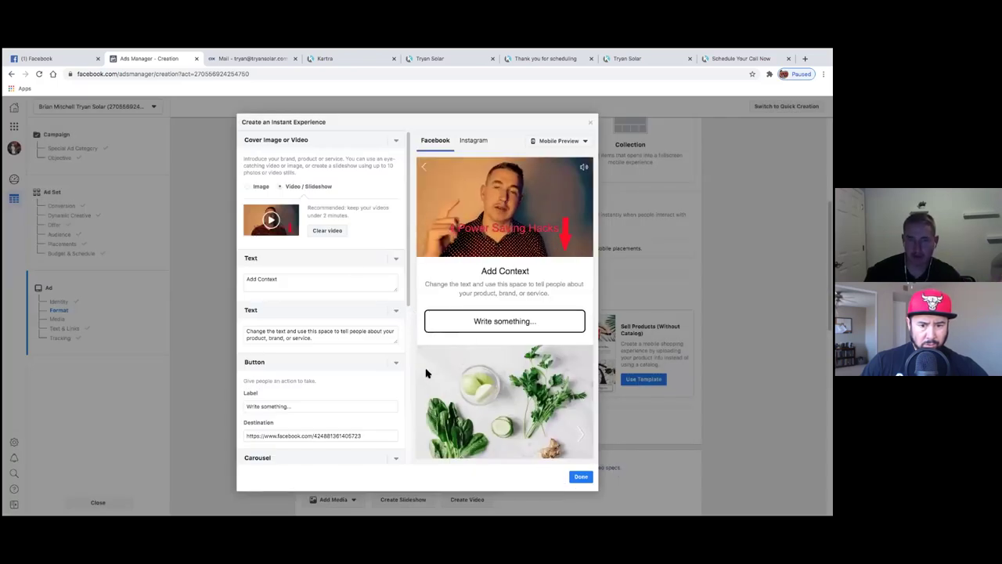
- Save the 'Get New Customers - 8/7/20, 3:15 PM' Instant Experience with its 4 hacks.mp4 cover
left_click(582, 479)
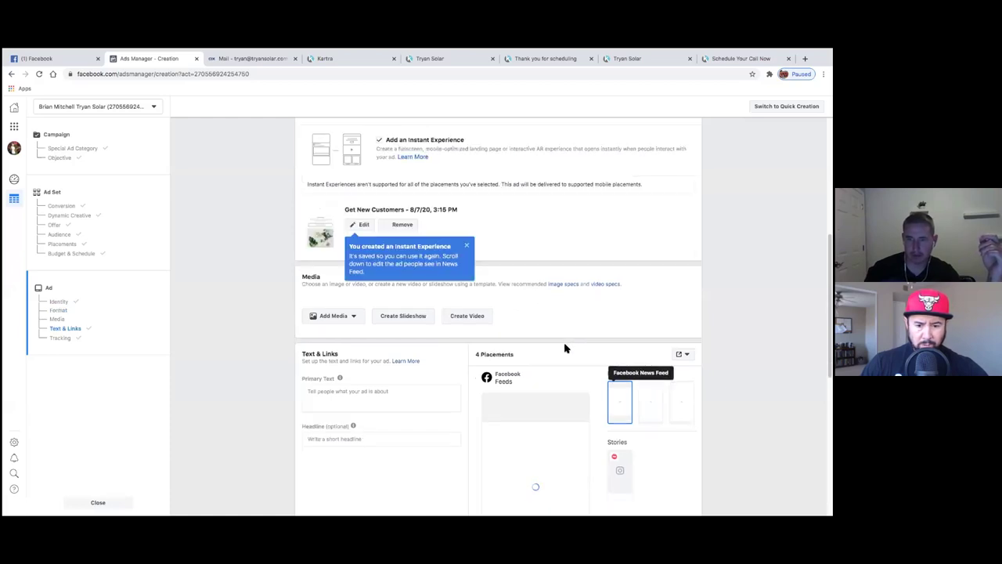
- Dismiss the 'You created an Instant Experience' popup
scroll(577, 351, "down", 3)
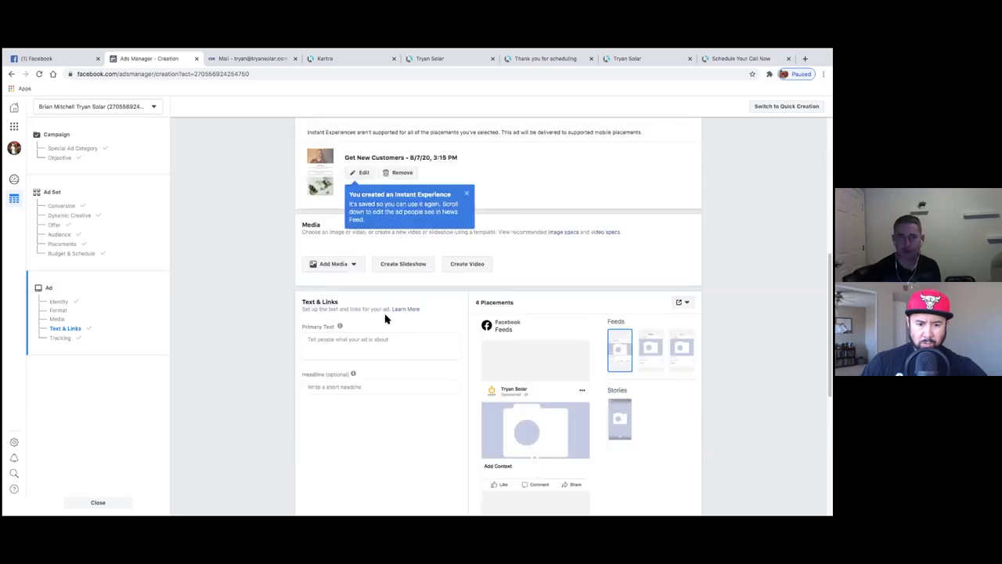
scroll(384, 313, "up", 1)
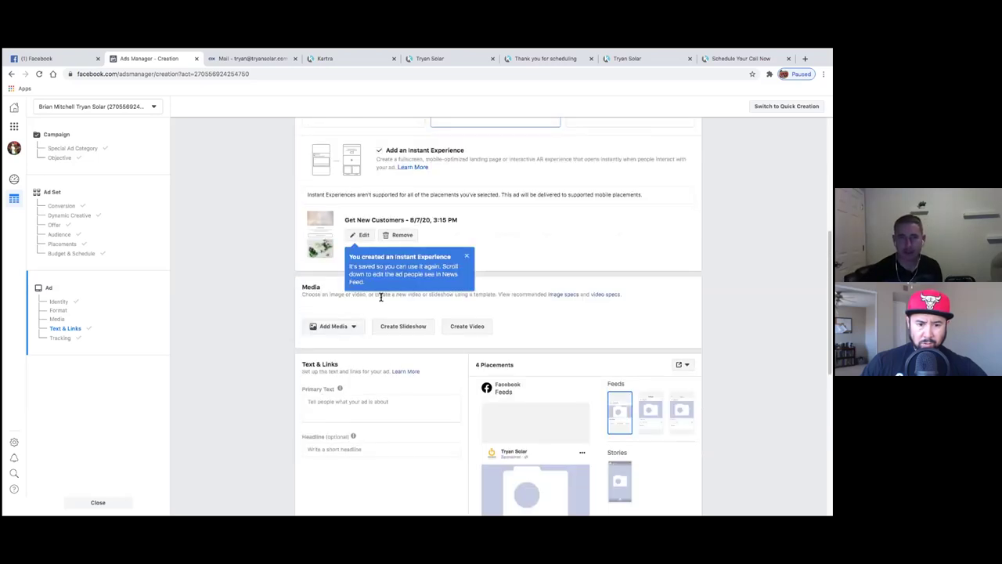
left_click(466, 257)
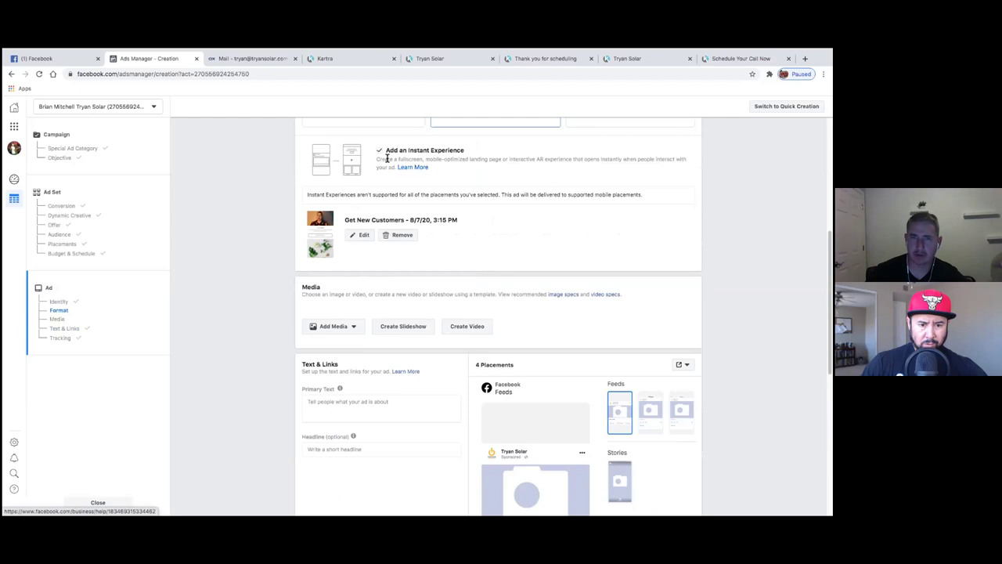
- Review the attached Instant Experience's description and the format section
left_click_drag(428, 159, 465, 165)
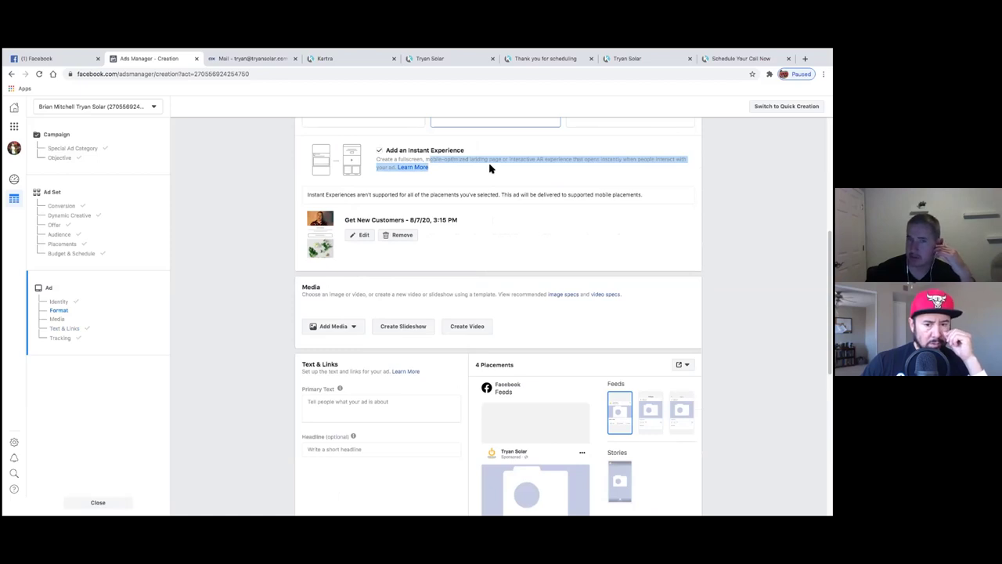
left_click(489, 167)
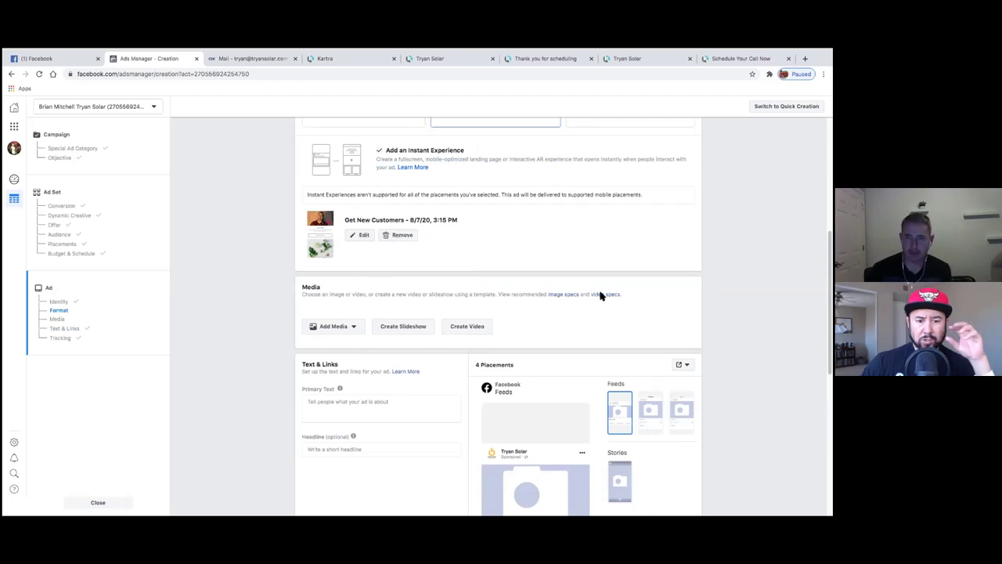
scroll(571, 400, "down", 3)
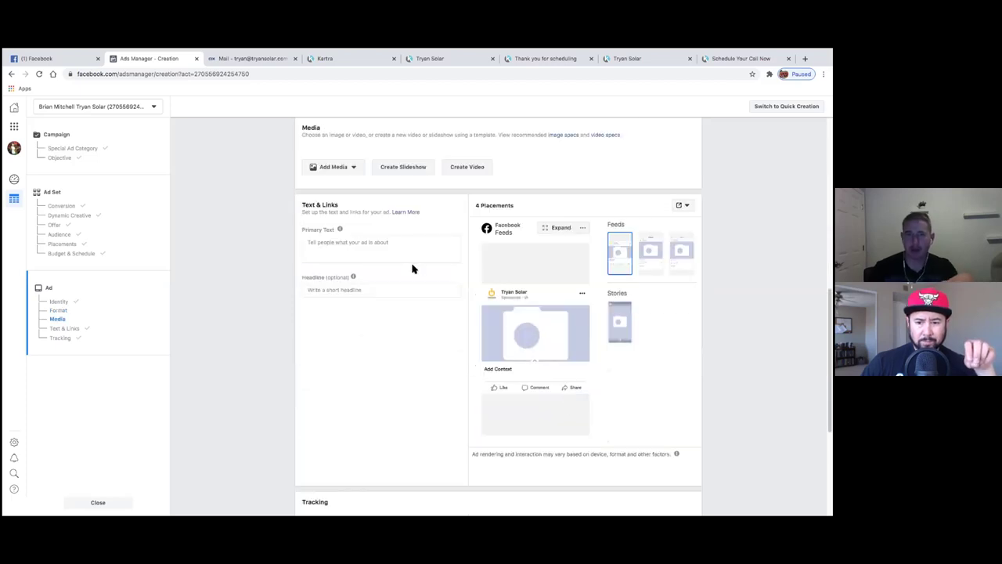
scroll(408, 300, "up", 3)
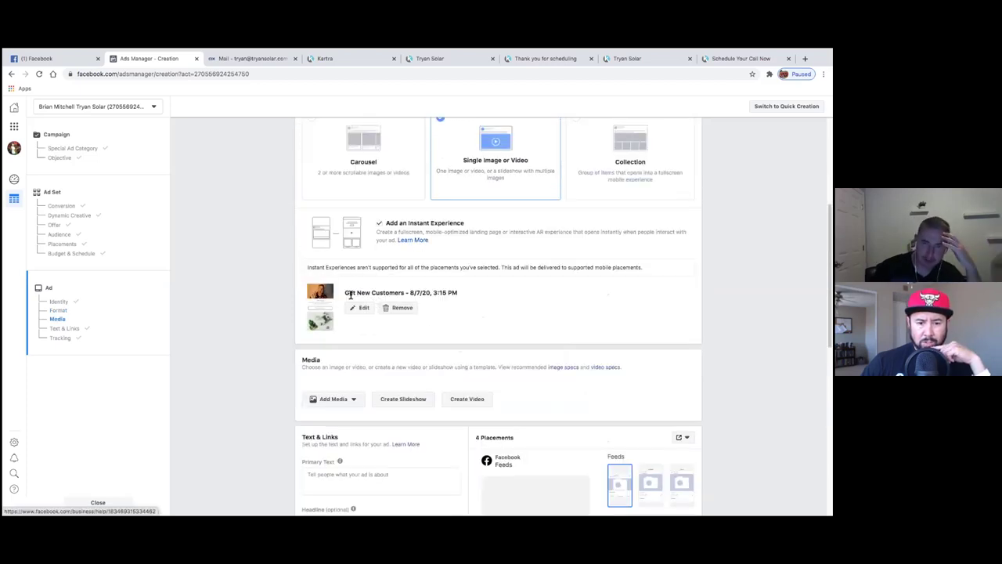
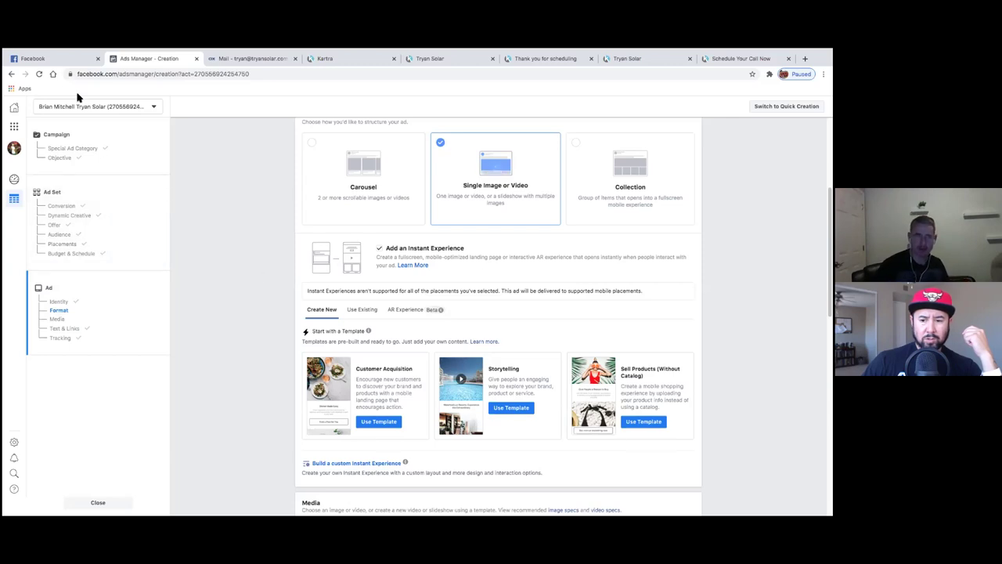
- Scroll the Facebook News Feed to the sponsored 'Generate Qualified Solar Leads' ad and highlight its headline
left_click(69, 58)
scroll(305, 401, "down", 5)
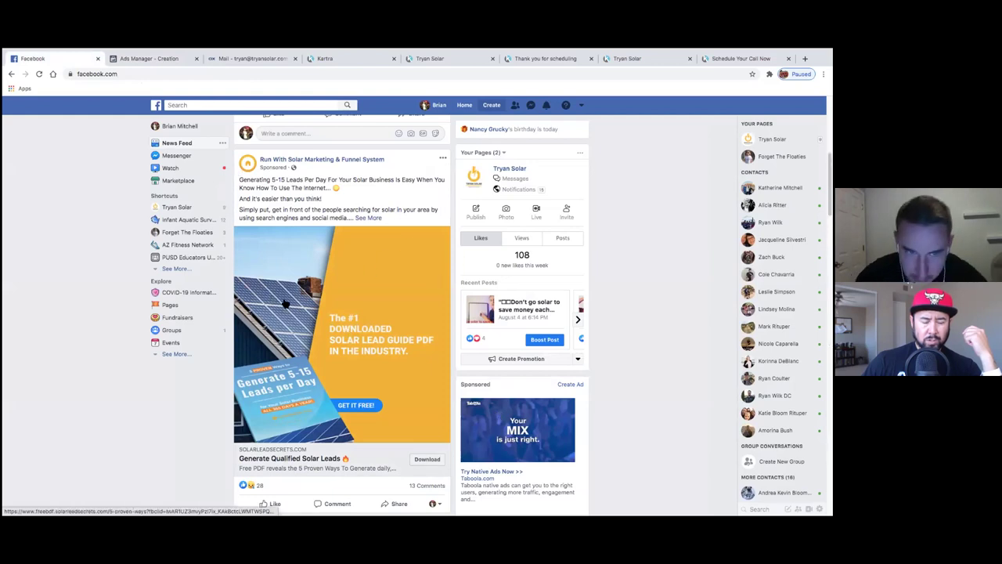
left_click_drag(239, 178, 292, 188)
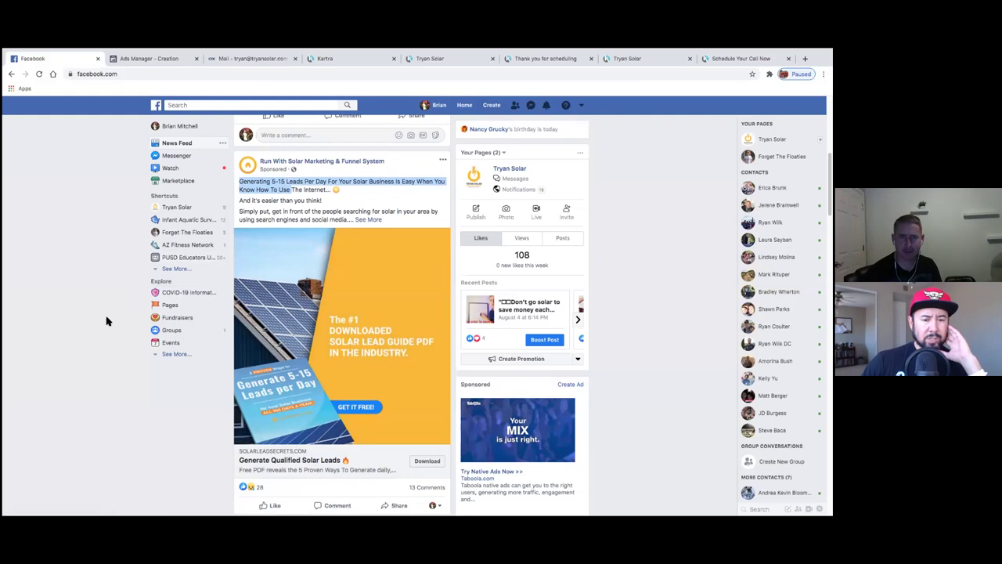
scroll(107, 321, "down", 7)
scroll(107, 318, "up", 2)
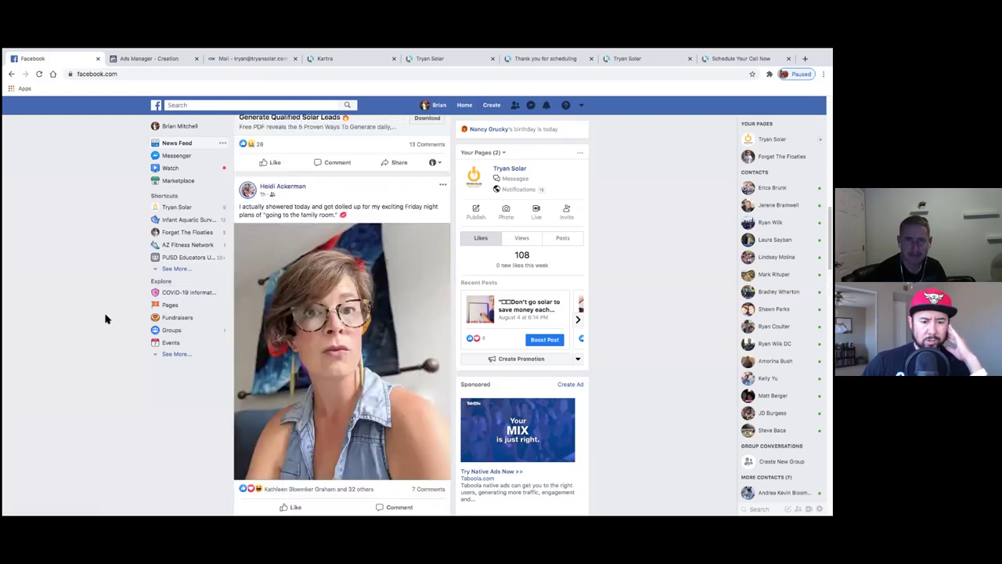
- Look through the Ads Manager creation draft, then discard it and go to the Business Manager home
left_click(144, 60)
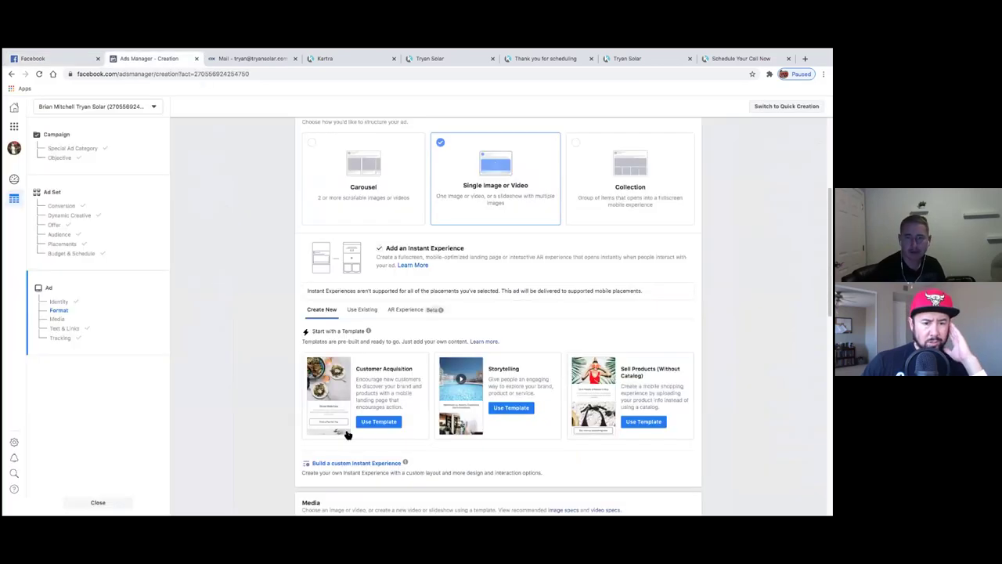
scroll(298, 391, "down", 3)
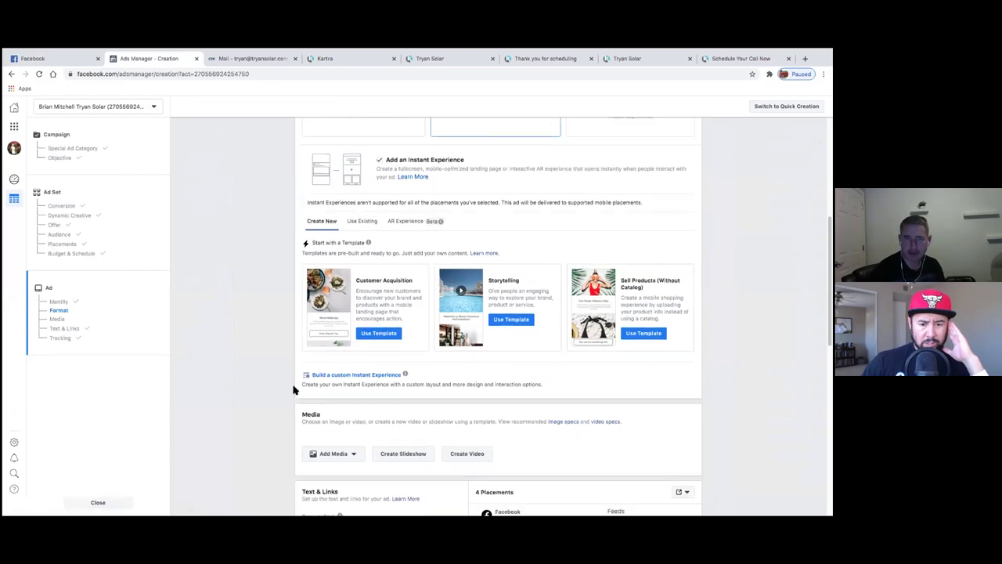
scroll(294, 390, "down", 12)
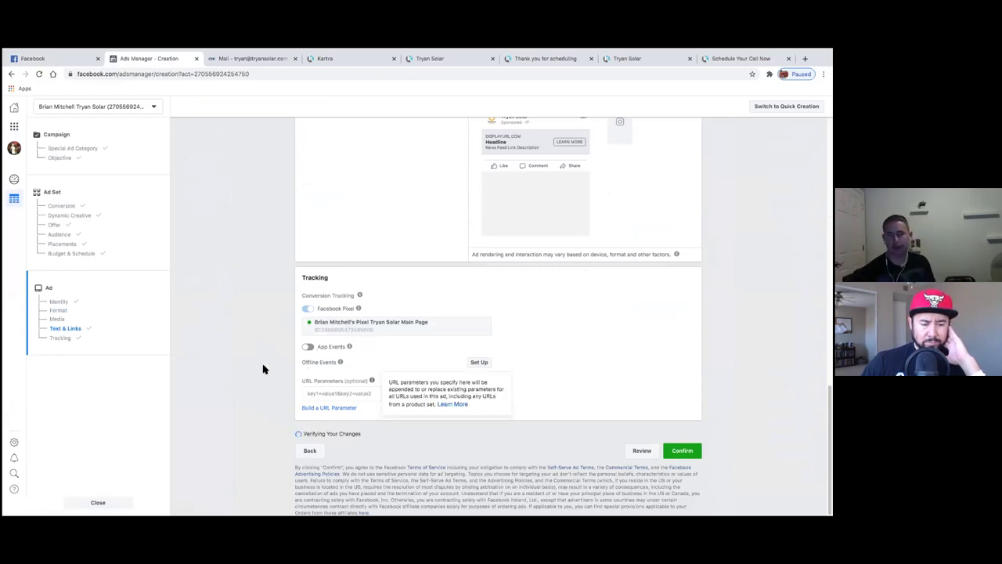
scroll(262, 361, "up", 10)
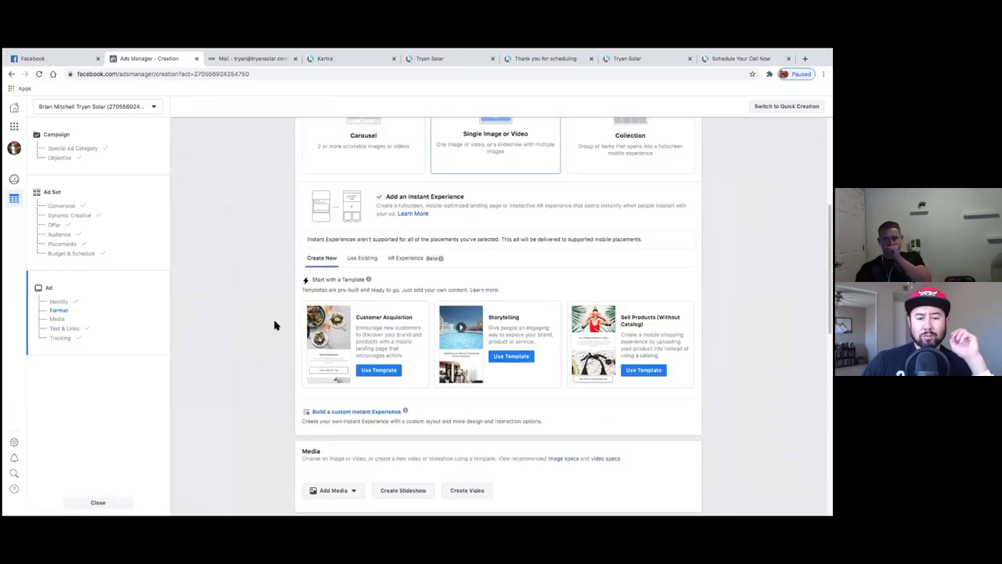
scroll(270, 318, "down", 10)
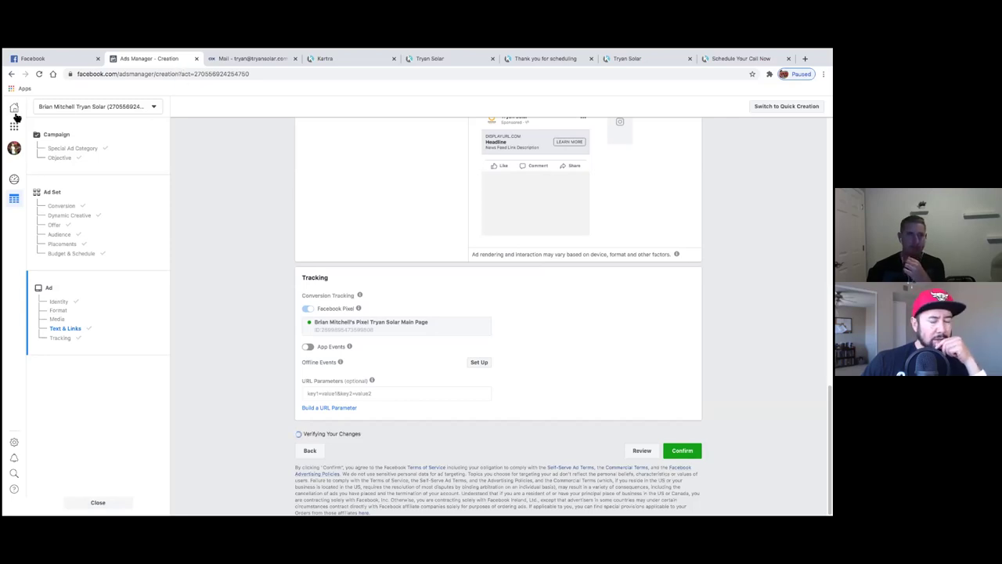
left_click(14, 110)
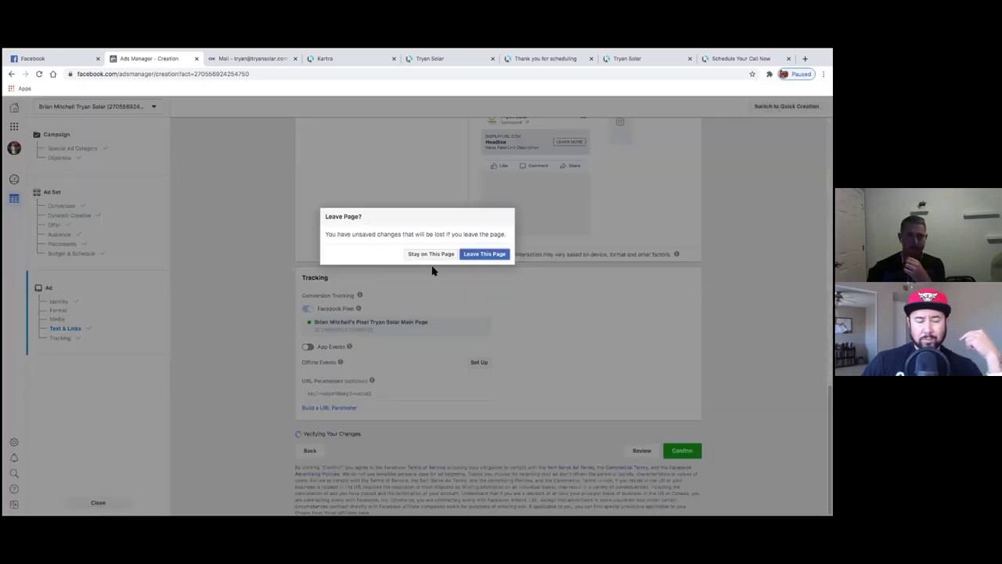
left_click(477, 257)
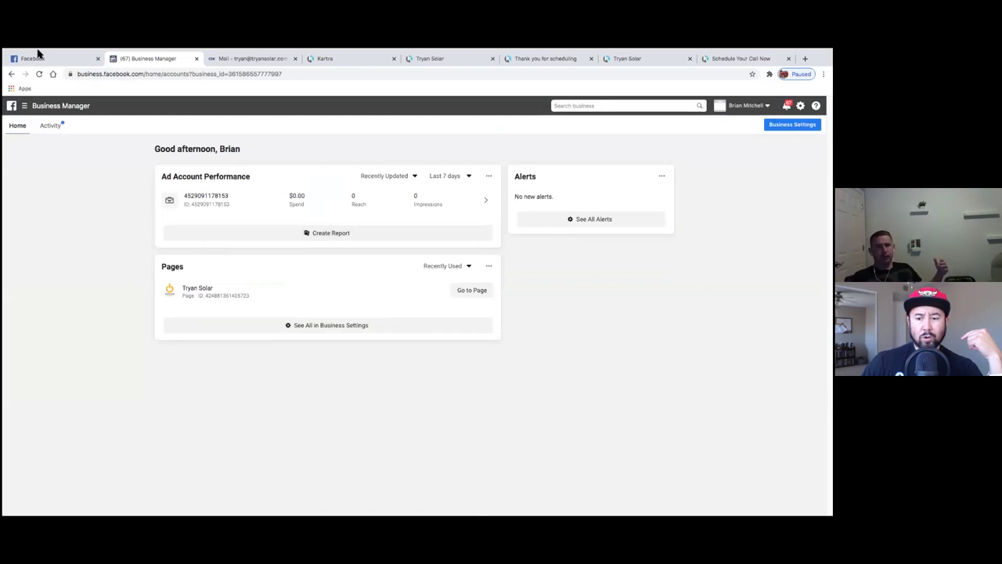
- Open Ads Manager and switch to the Tryan Solar ad account to list its seven campaigns
left_click(24, 105)
left_click(55, 155)
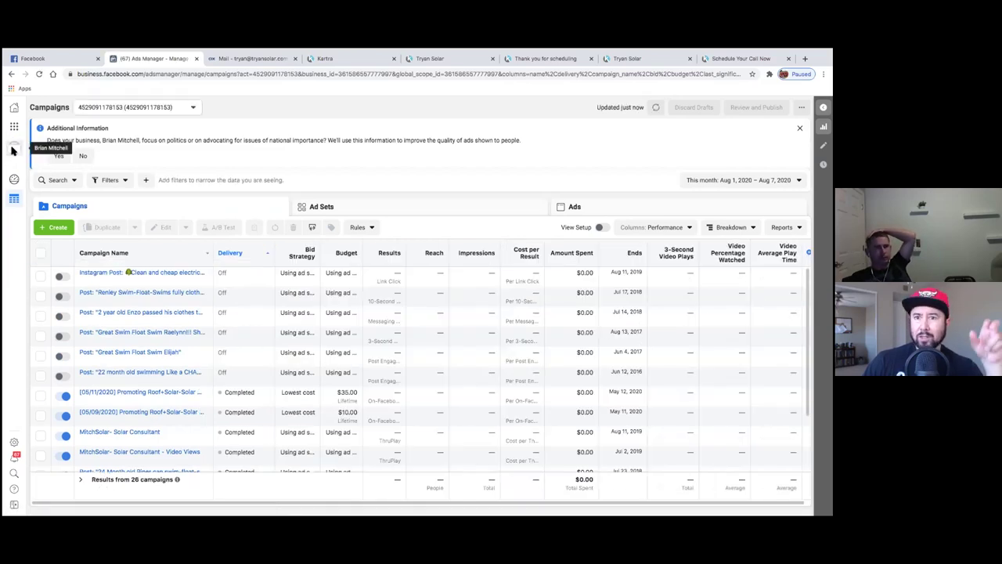
mouse_move(12, 150)
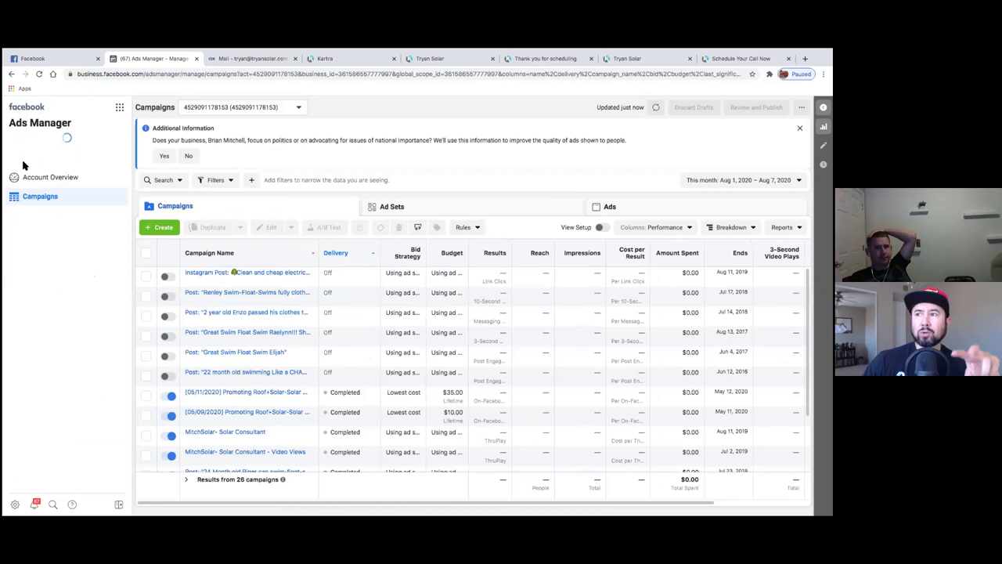
left_click(23, 163)
left_click(66, 250)
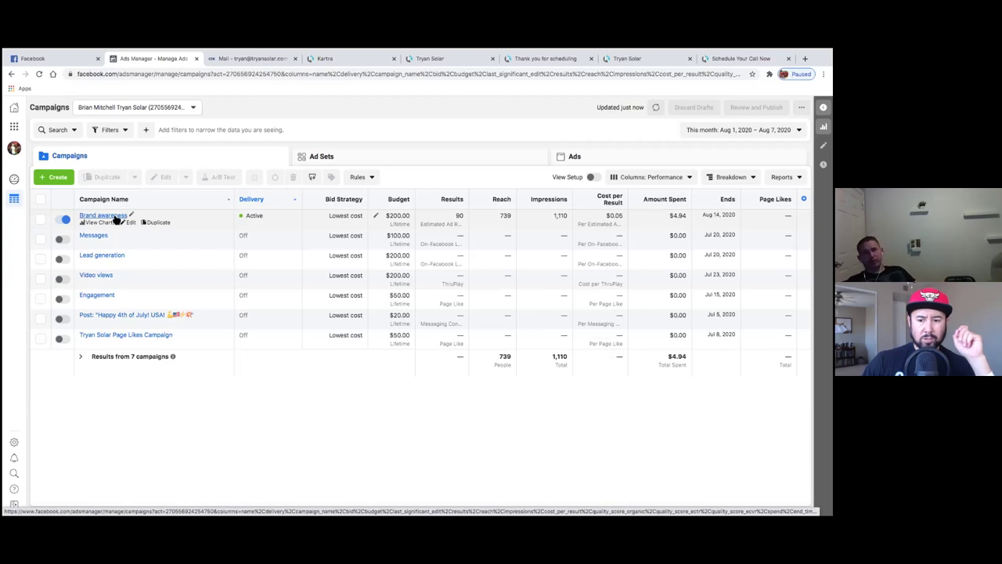
- Open the Brand awareness campaign's ad sets, glancing at the Kartra, quote page and Facebook tabs
left_click(114, 218)
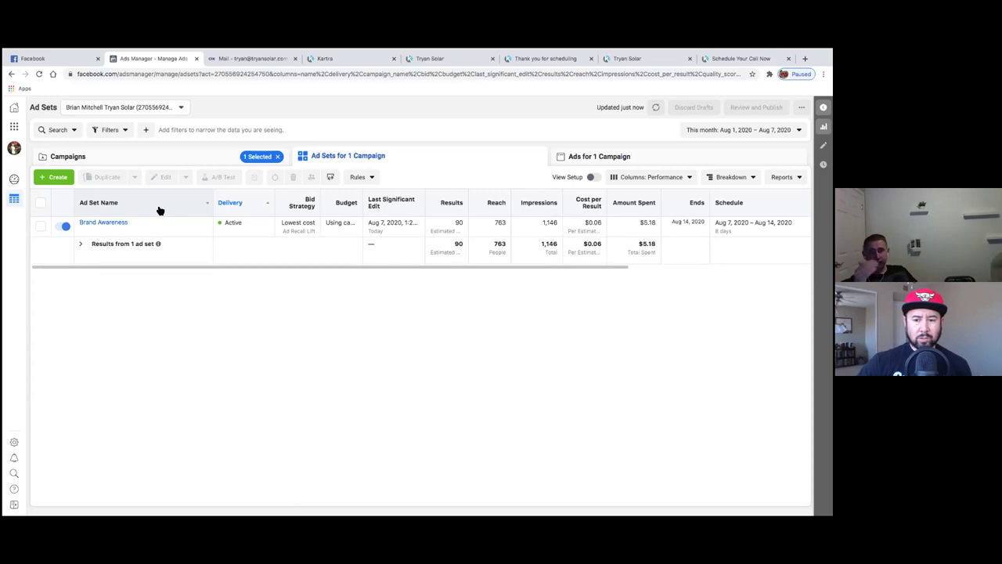
left_click(361, 60)
left_click(443, 59)
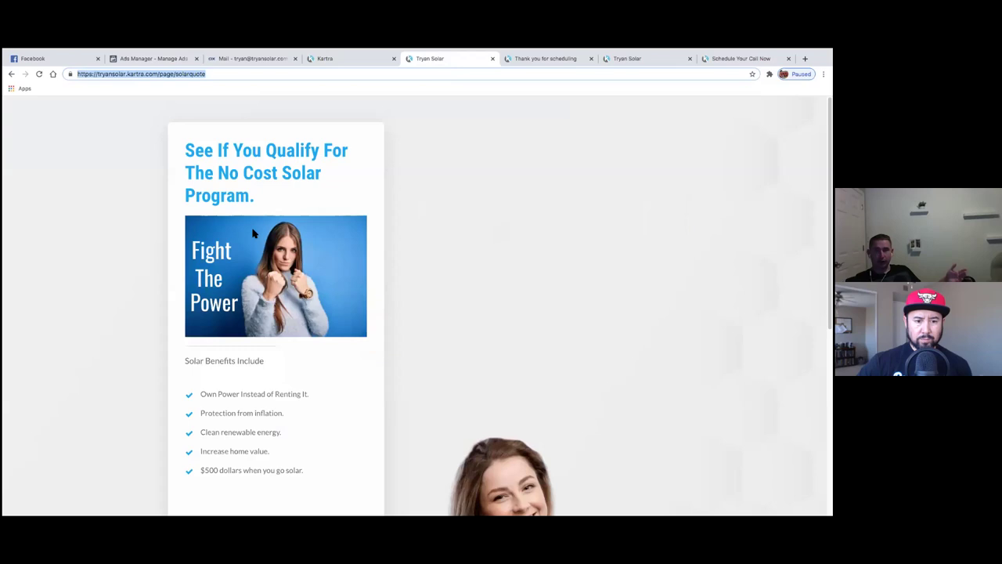
left_click(123, 59)
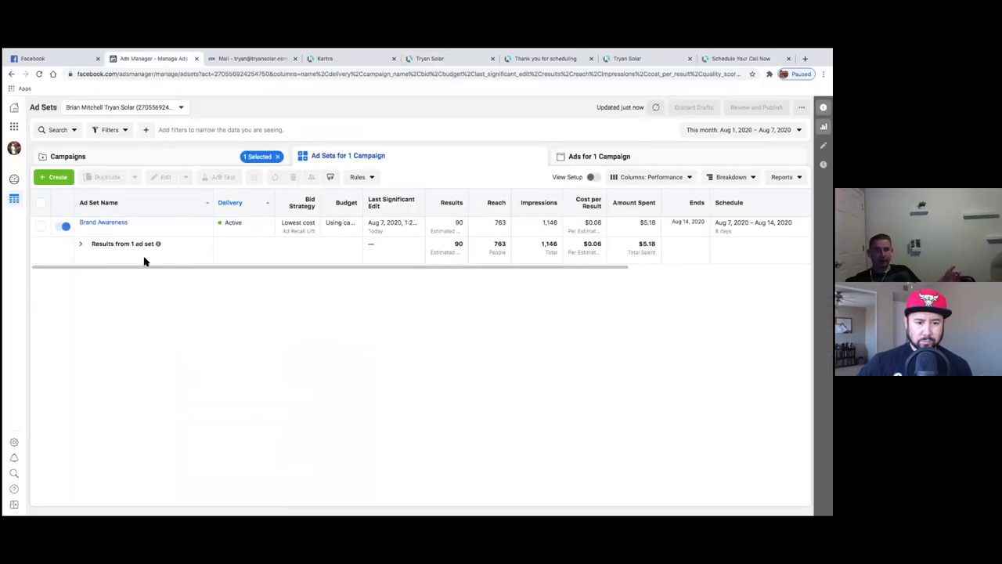
left_click(59, 60)
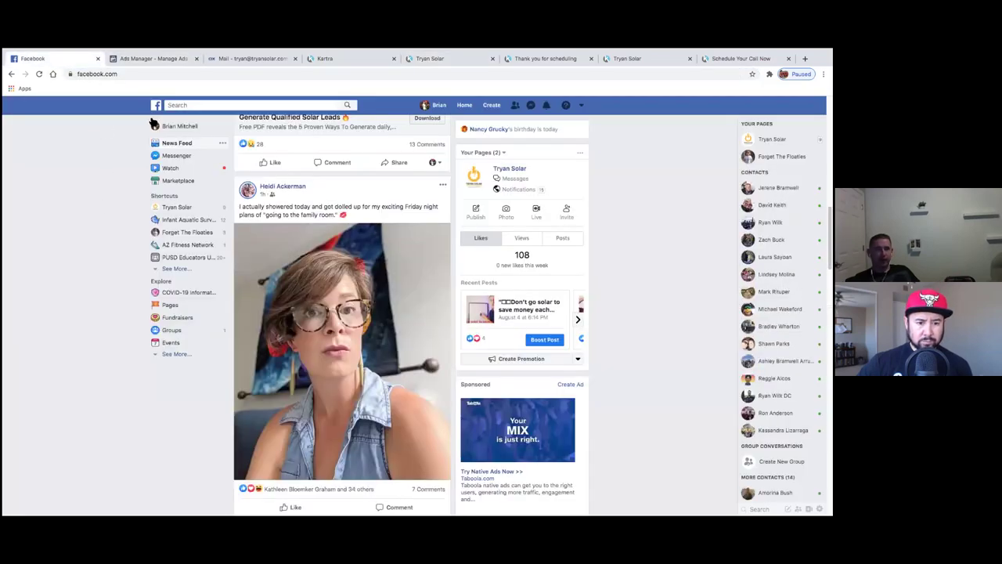
left_click(152, 60)
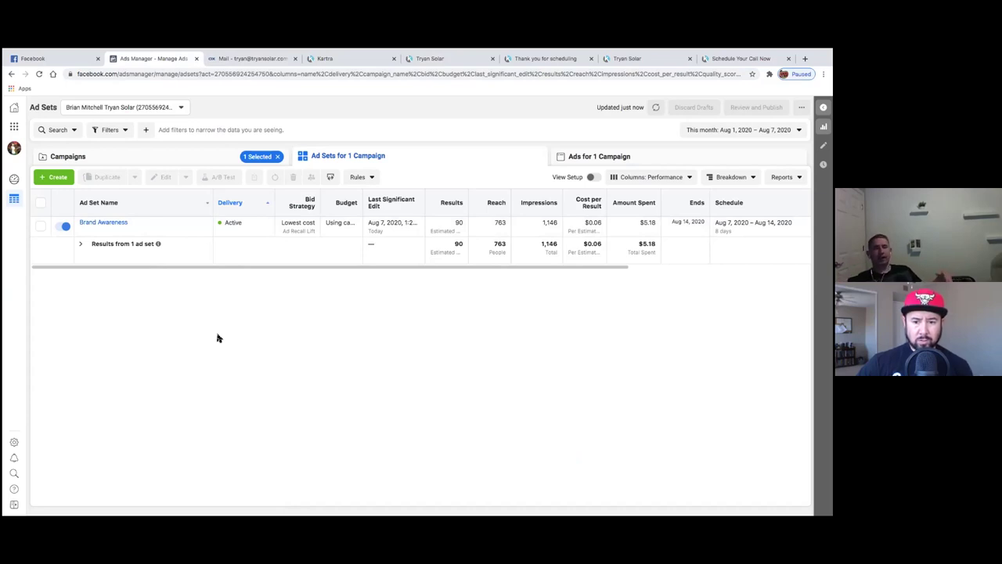
- Check the Brand Awareness ad set's results once more, then return to the Facebook News Feed
left_click(39, 62)
left_click(136, 65)
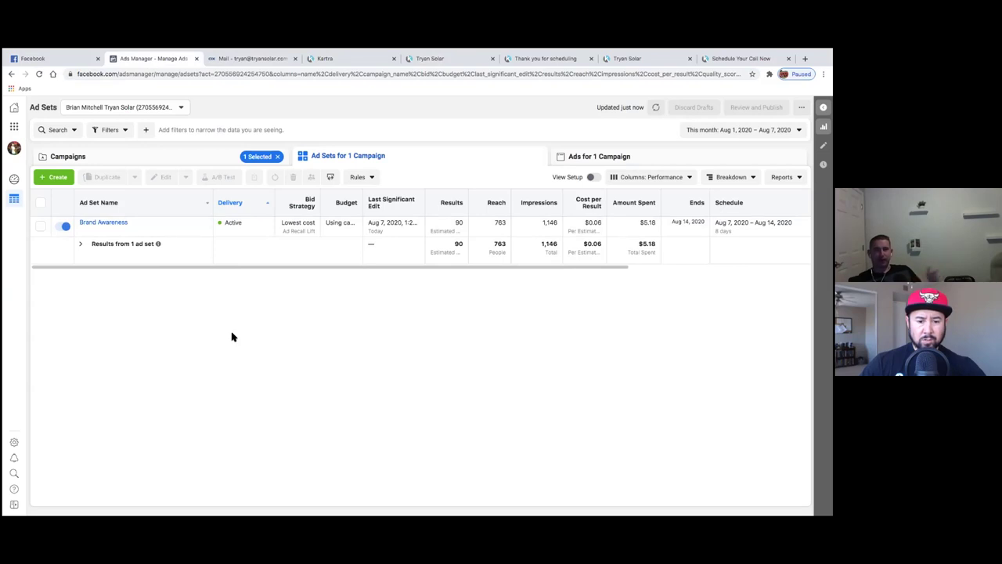
mouse_move(132, 236)
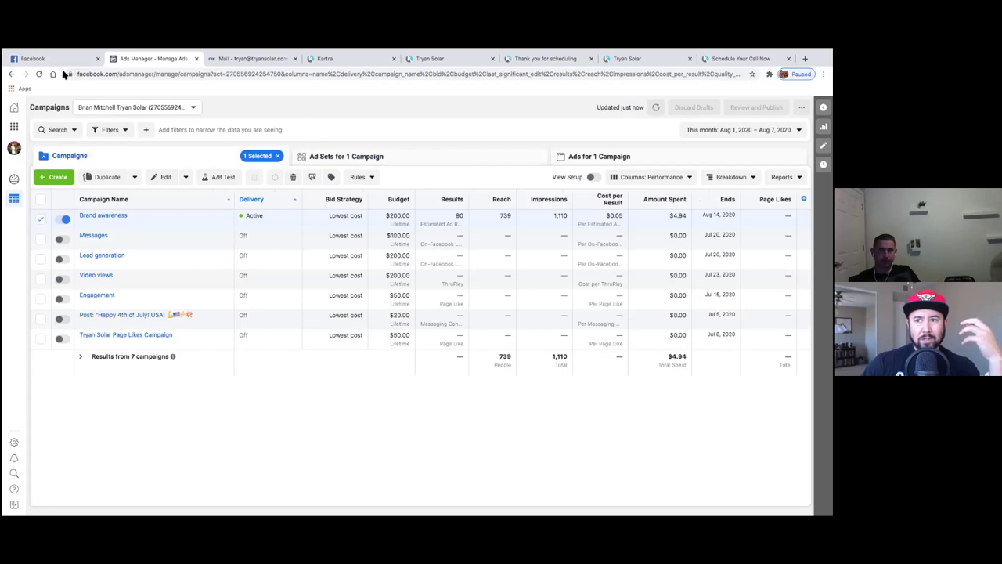
left_click(61, 62)
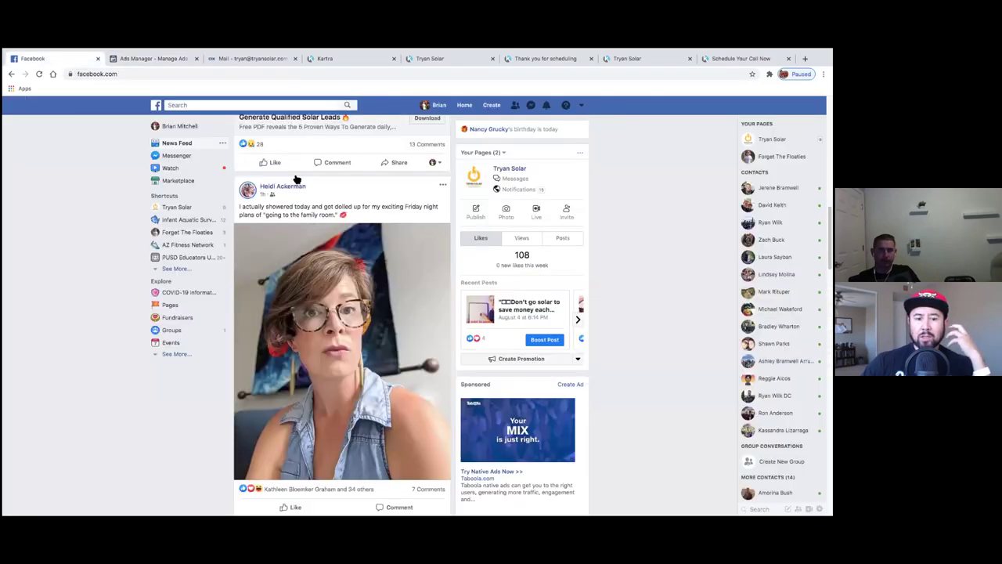
- Scroll through the Facebook feed, then switch to the Tryan Solar quote page
scroll(297, 179, "up", 5)
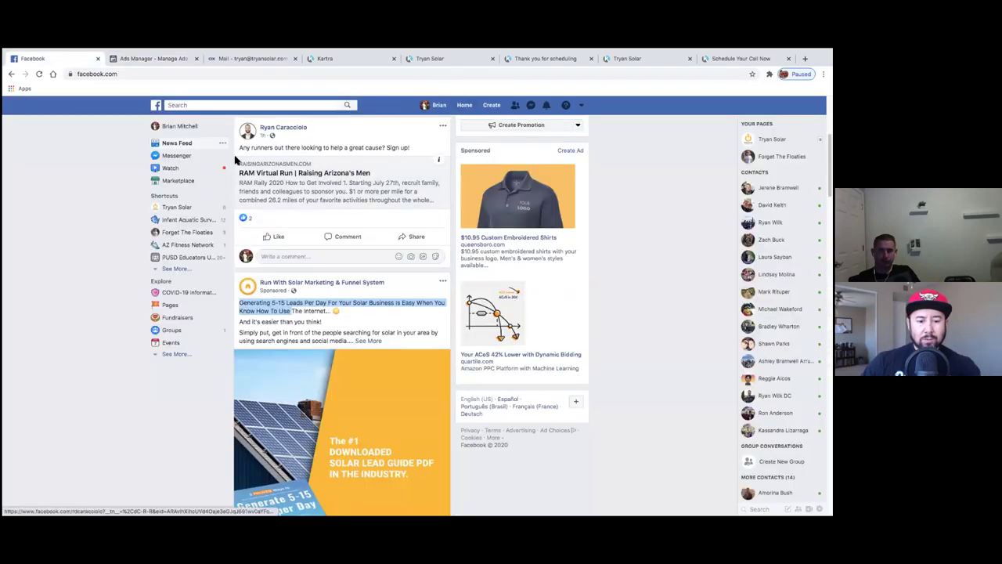
scroll(151, 223, "up", 3)
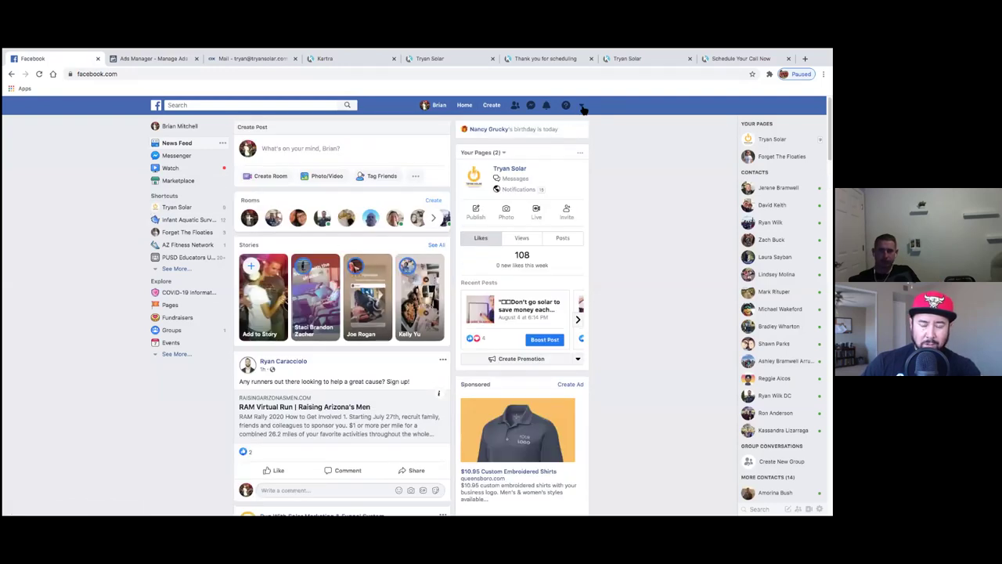
scroll(402, 358, "down", 10)
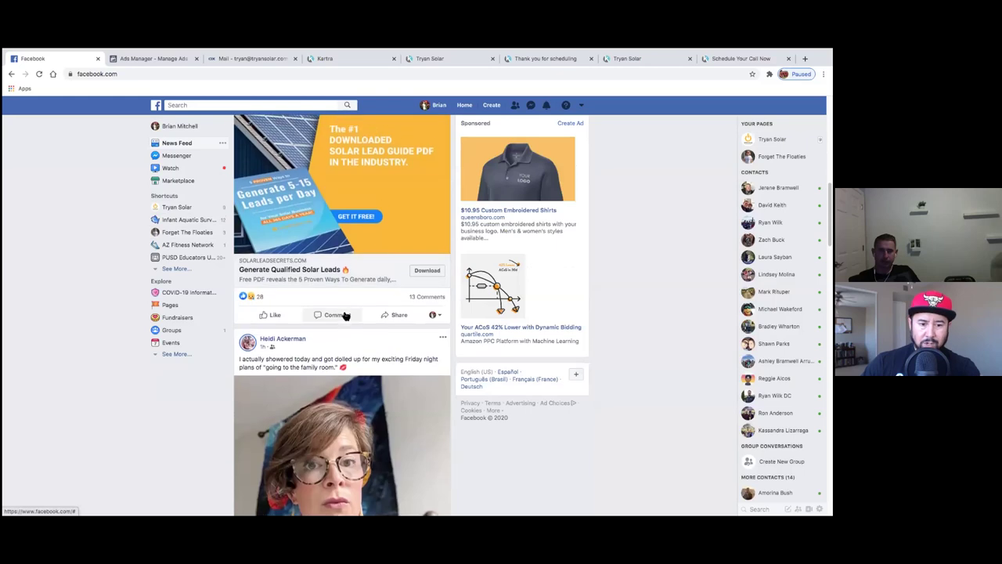
scroll(345, 316, "up", 2)
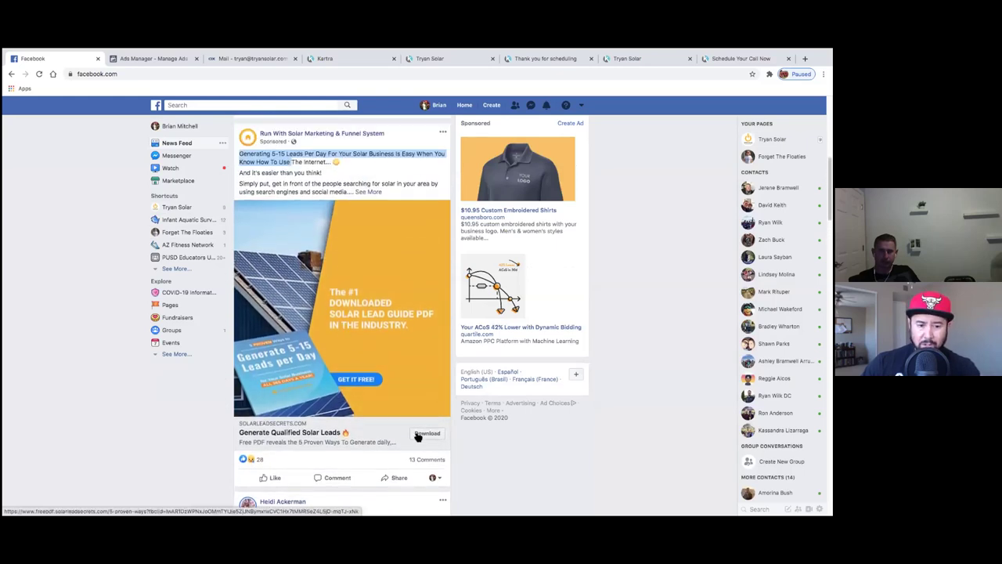
scroll(369, 421, "down", 10)
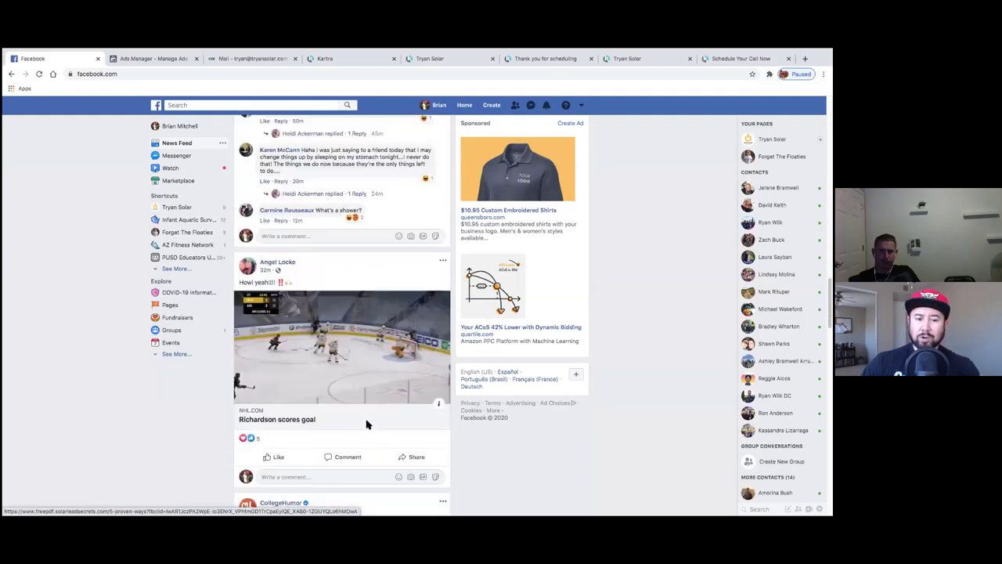
scroll(366, 424, "down", 10)
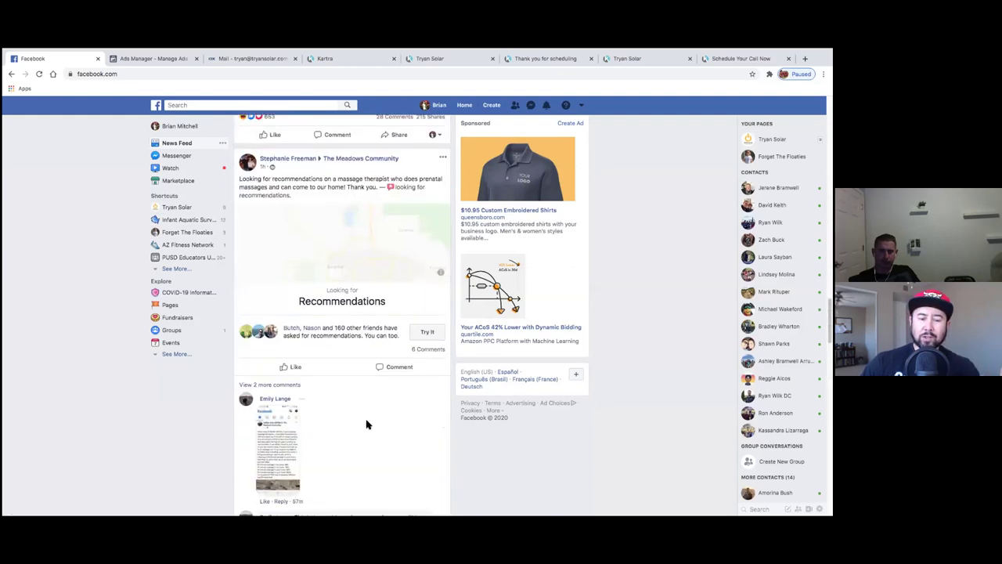
scroll(367, 424, "down", 10)
scroll(366, 422, "down", 10)
scroll(369, 424, "down", 10)
scroll(370, 424, "down", 6)
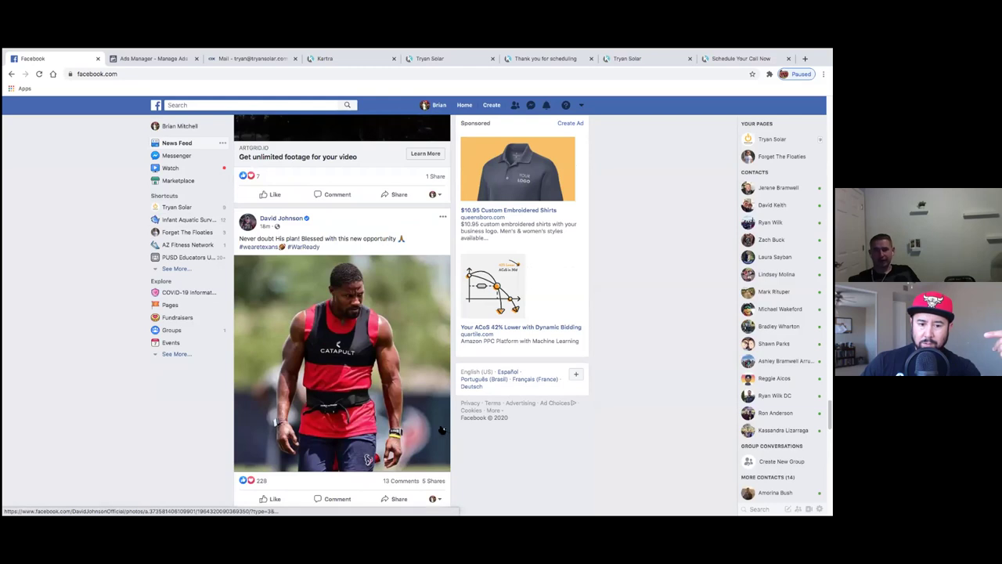
scroll(450, 419, "down", 5)
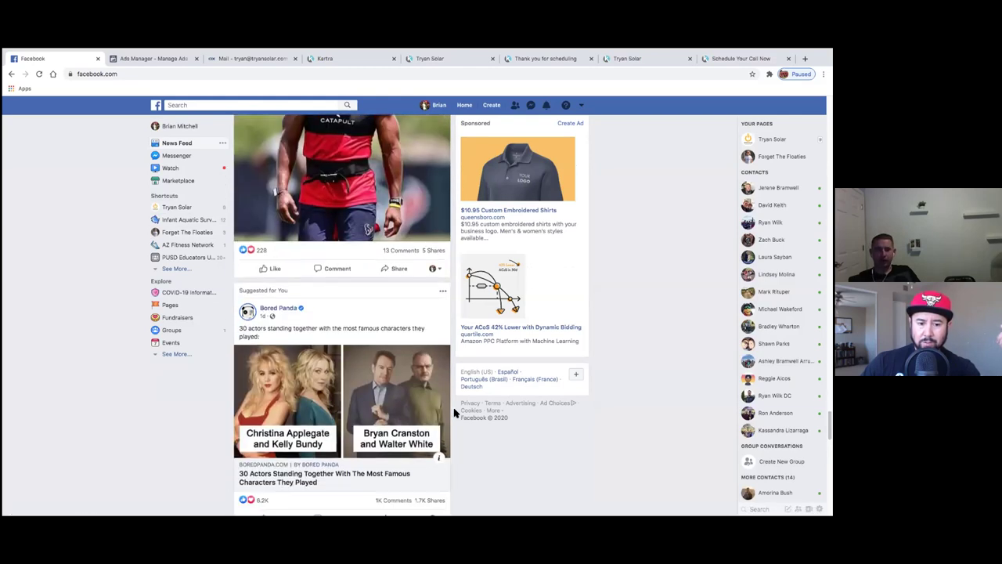
scroll(232, 466, "down", 3)
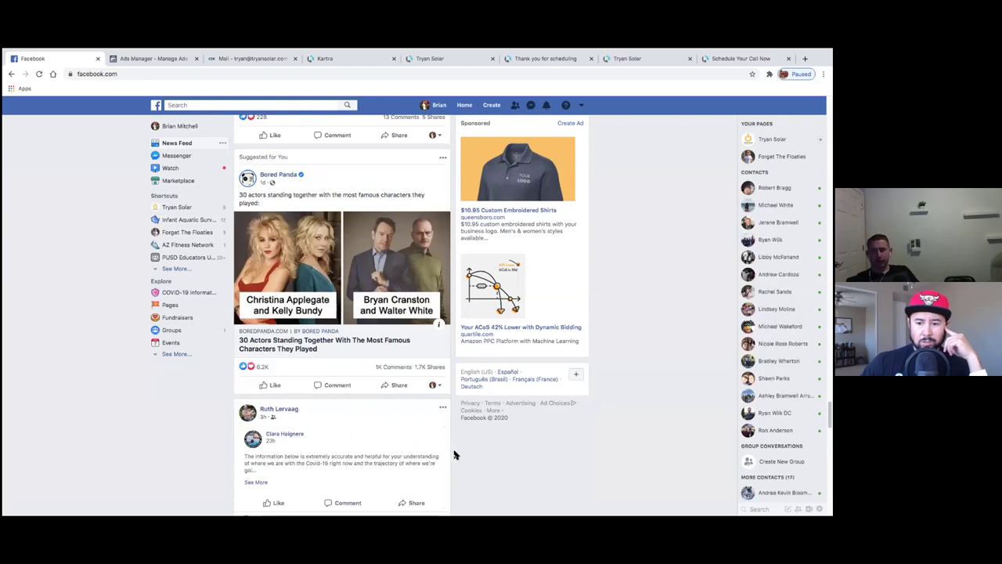
scroll(455, 455, "up", 4)
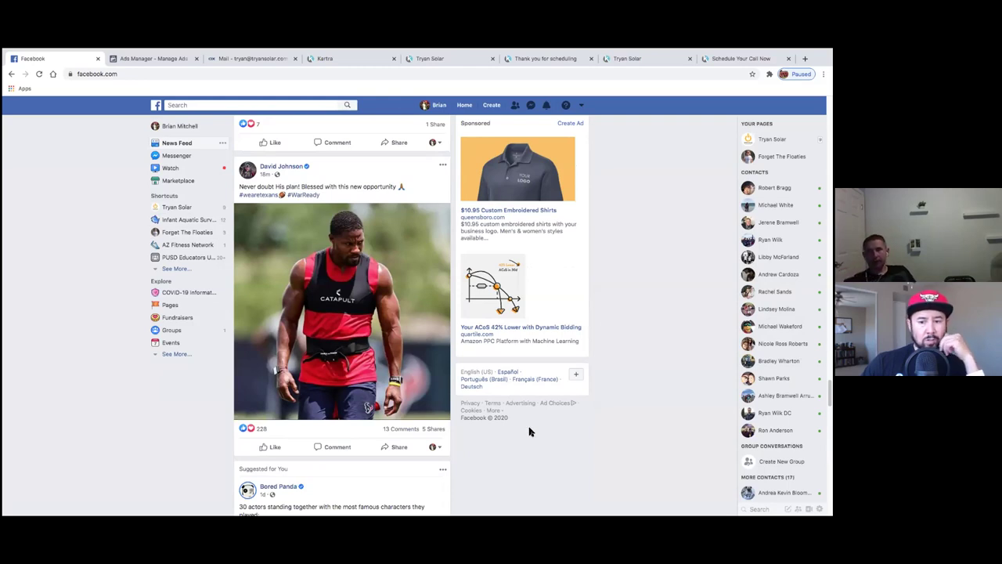
left_click(434, 61)
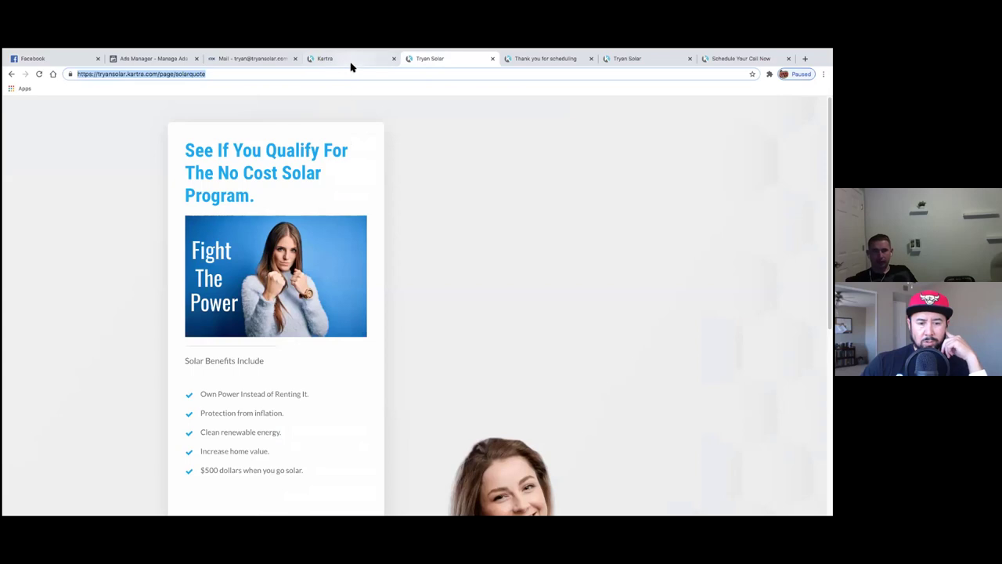
- Review the 4 Power Saving Hacks, Thank you for scheduling and solar quote pages
key("ctrl+shift+Tab")
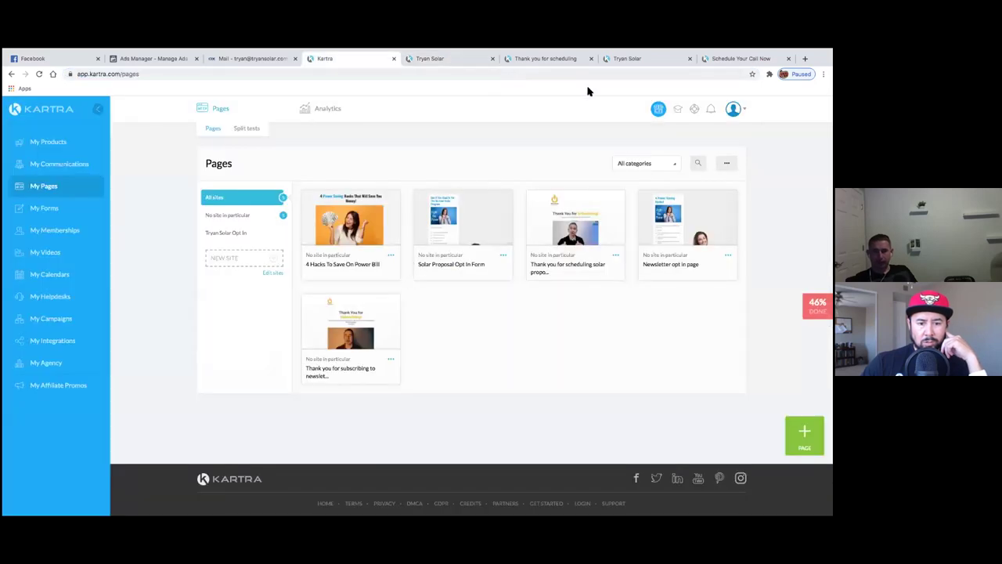
left_click(624, 58)
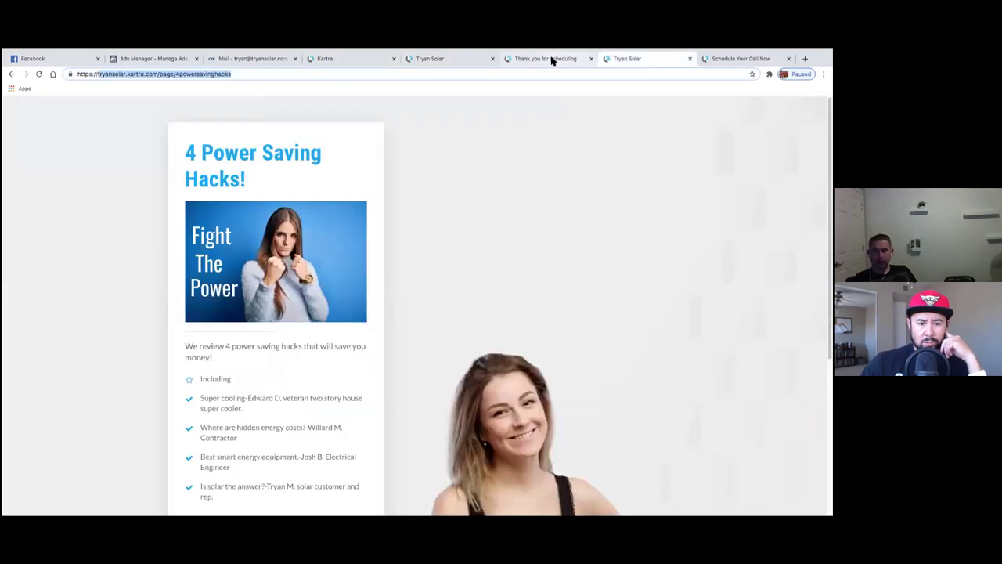
scroll(297, 353, "down", 5)
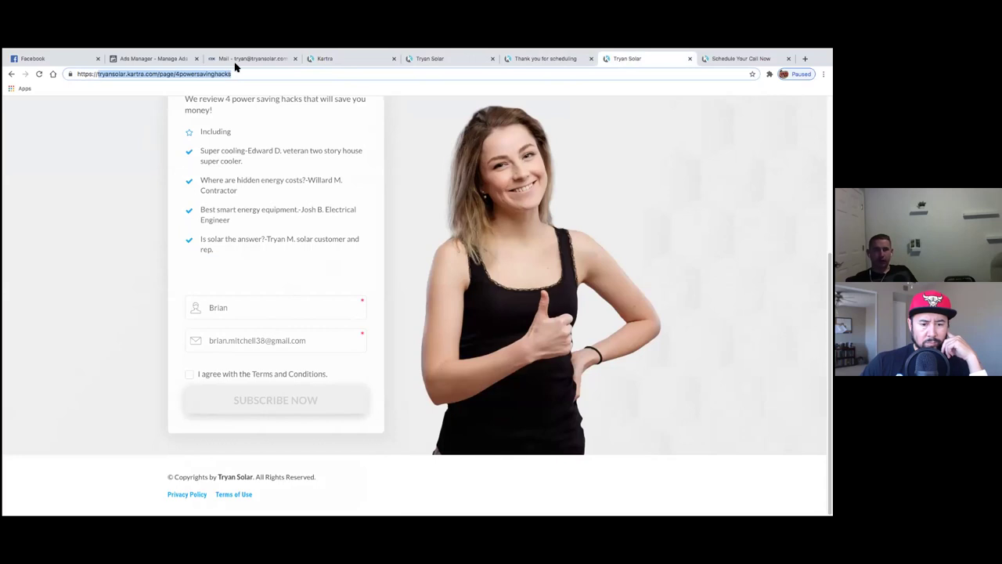
scroll(476, 334, "up", 4)
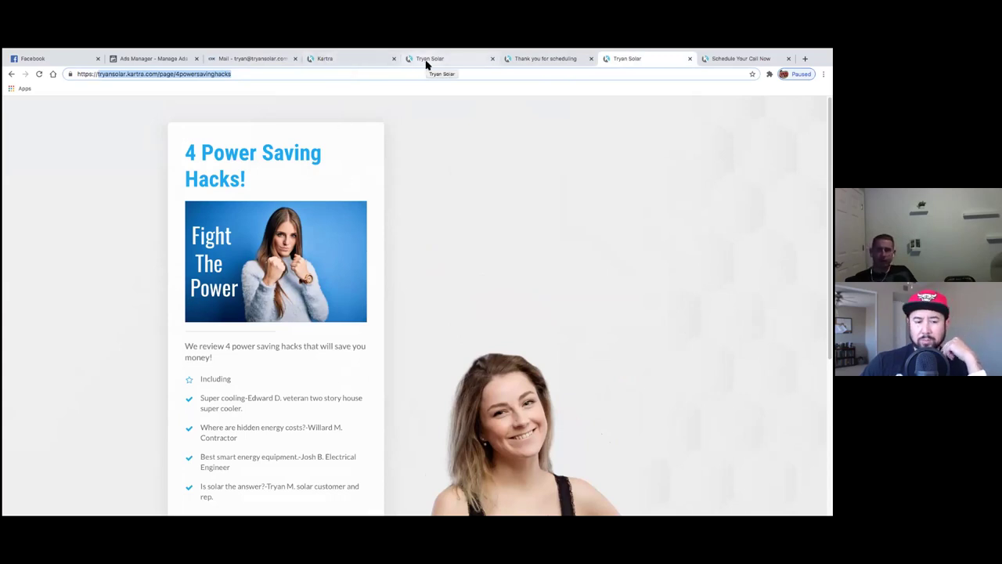
left_click(537, 65)
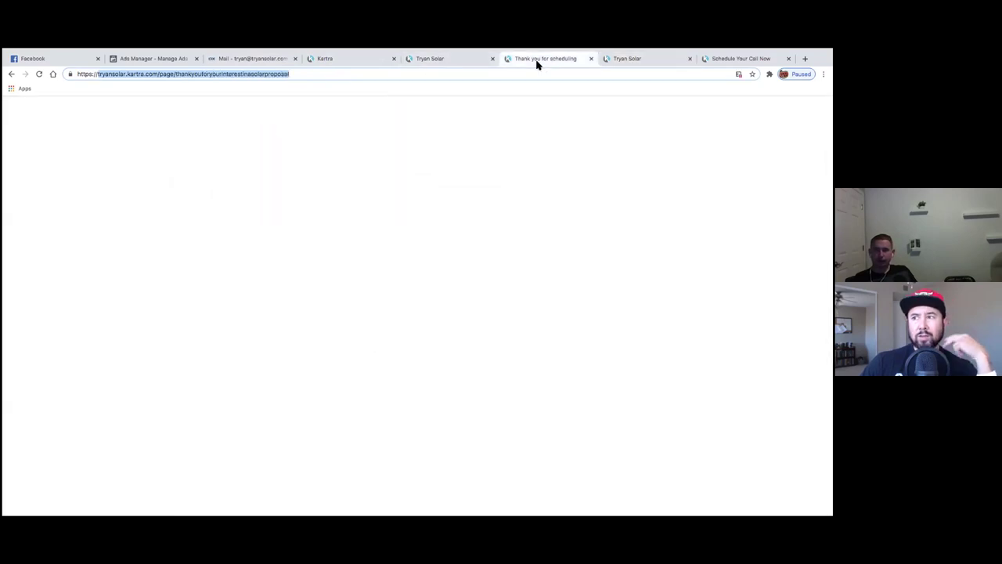
left_click(463, 61)
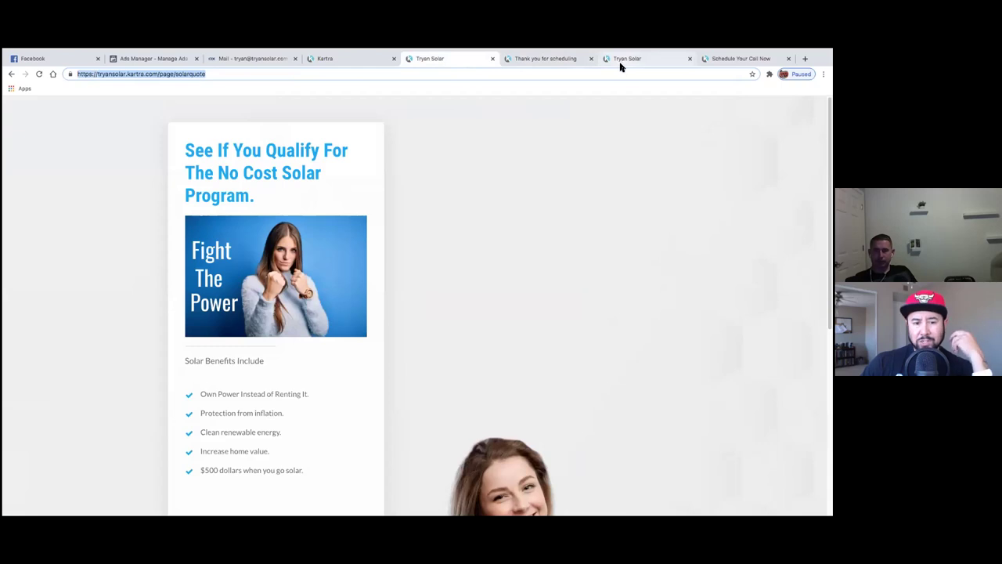
left_click(561, 60)
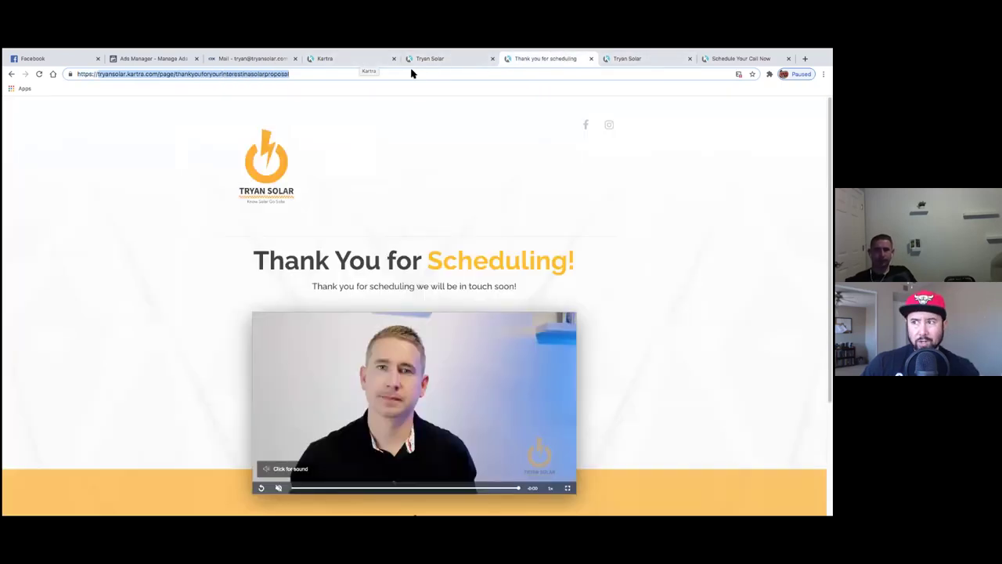
left_click(368, 63)
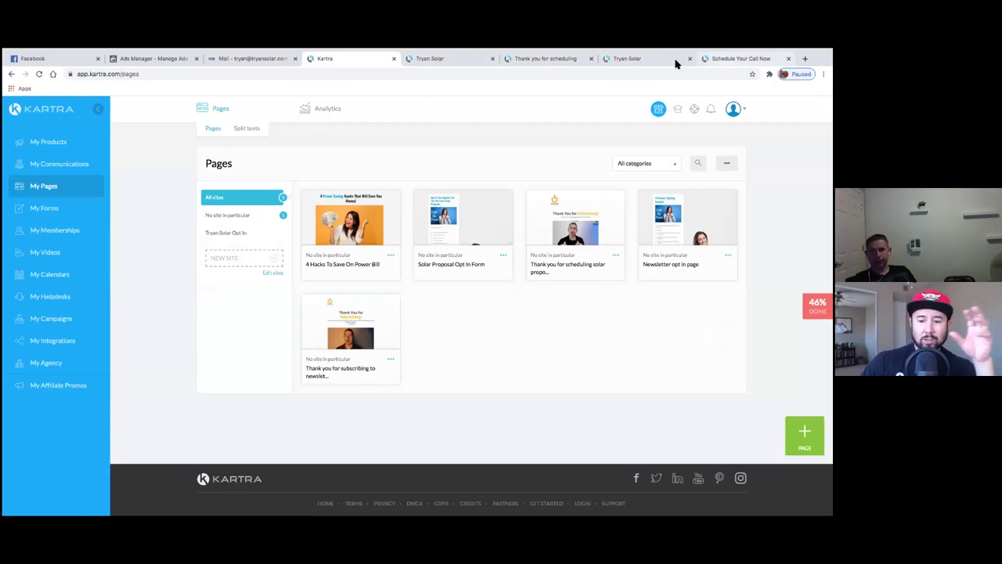
- Look over the newsletter thank-you, hacks, scheduling and quote pages again, then return to the Pages dashboard
left_click(647, 59)
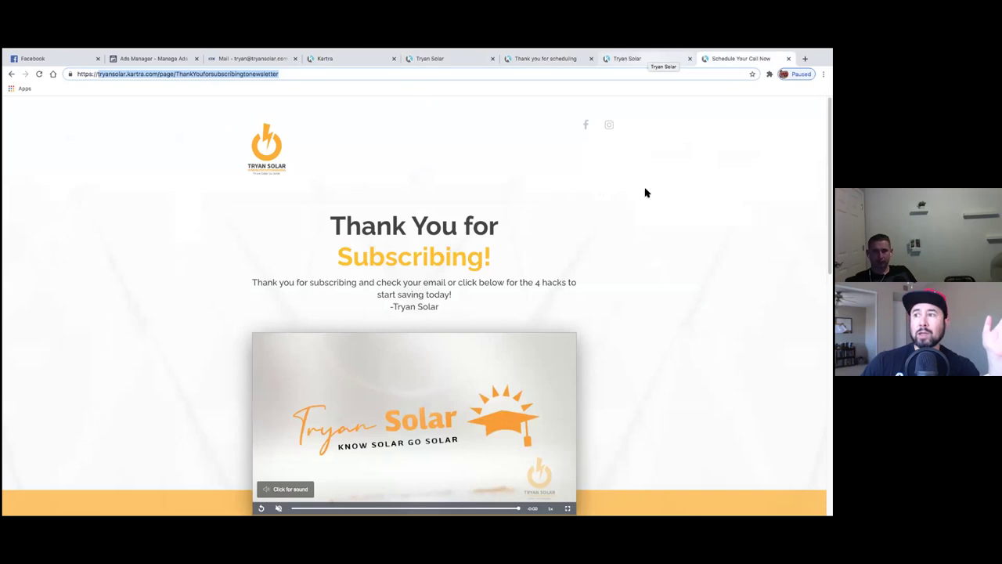
scroll(637, 235, "down", 10)
scroll(636, 242, "up", 10)
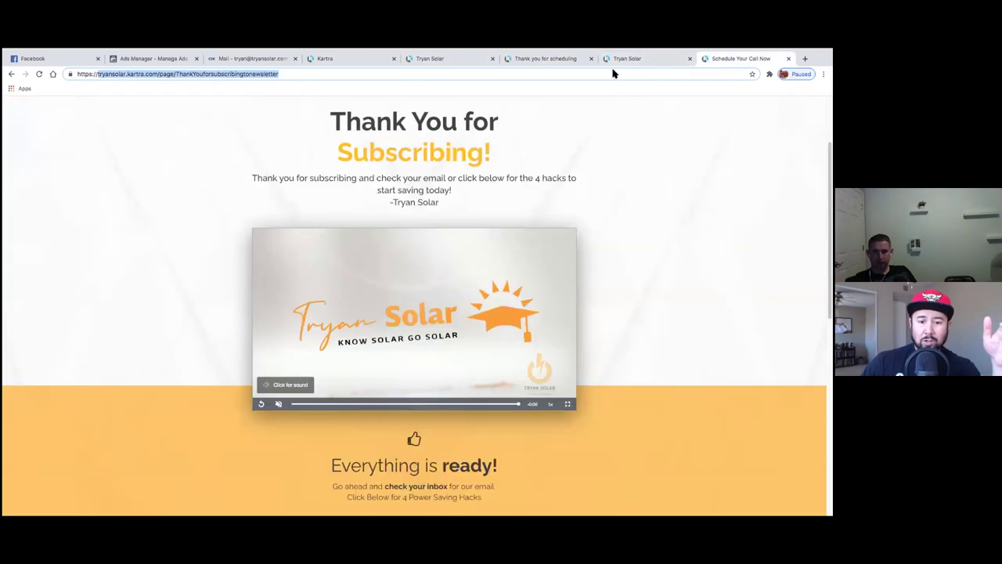
left_click(627, 59)
scroll(537, 239, "down", 5)
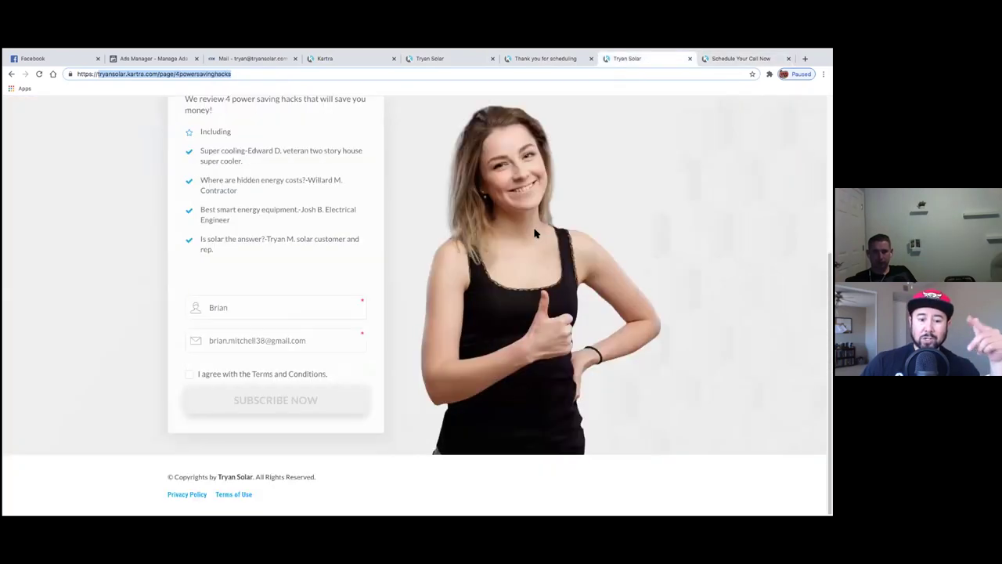
scroll(535, 233, "up", 5)
left_click(544, 60)
scroll(506, 226, "down", 2)
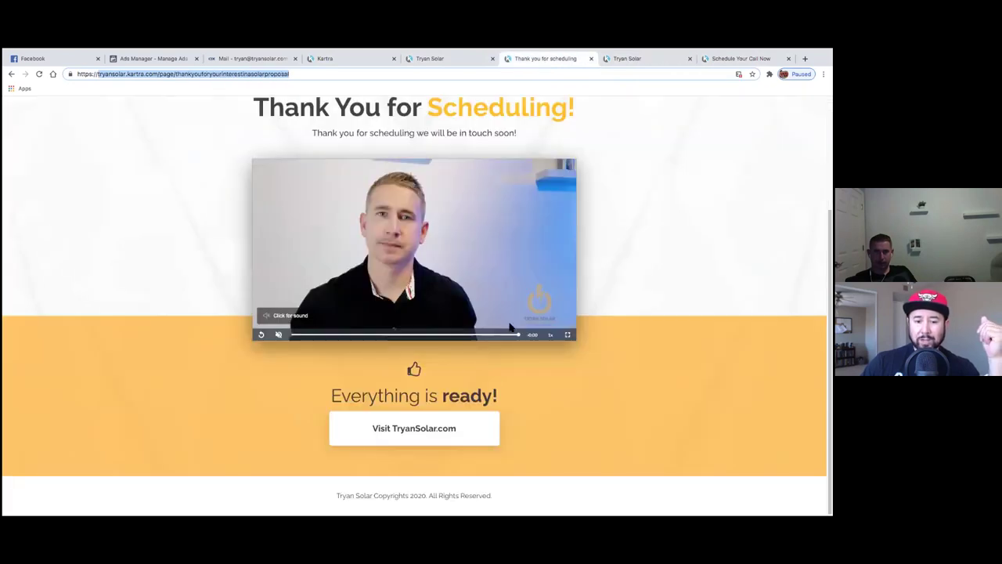
left_click(460, 60)
scroll(443, 235, "down", 2)
scroll(443, 234, "down", 5)
scroll(441, 230, "up", 6)
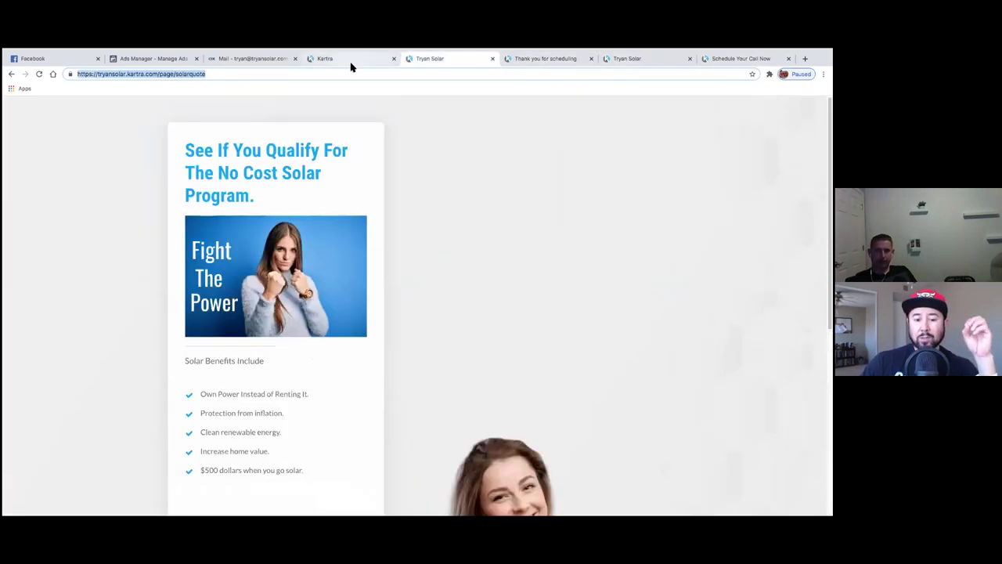
left_click(350, 61)
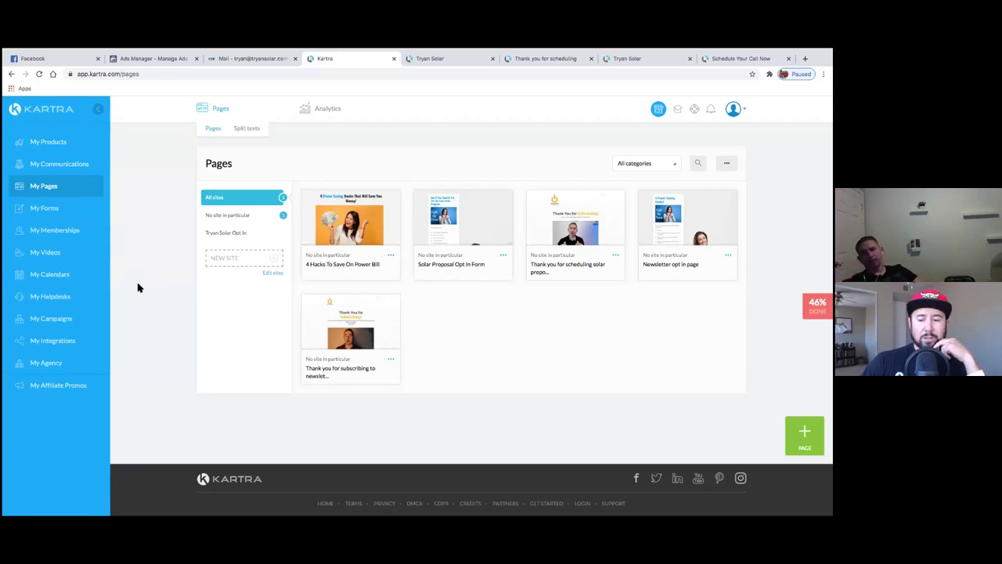
- Save the 4 Hacks To Save On Power Bill page's settings under Solar Opt in leads
left_click(390, 257)
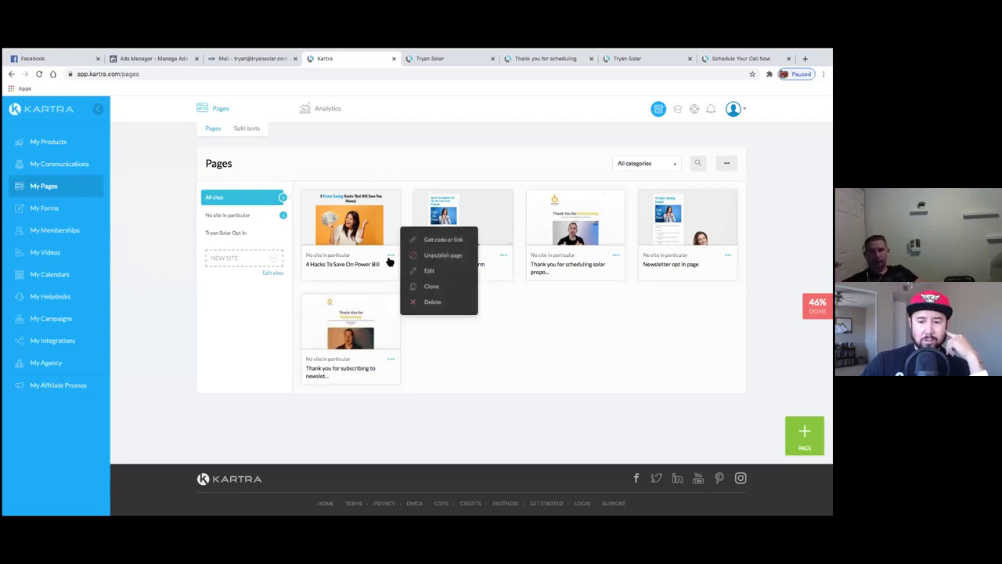
left_click(428, 271)
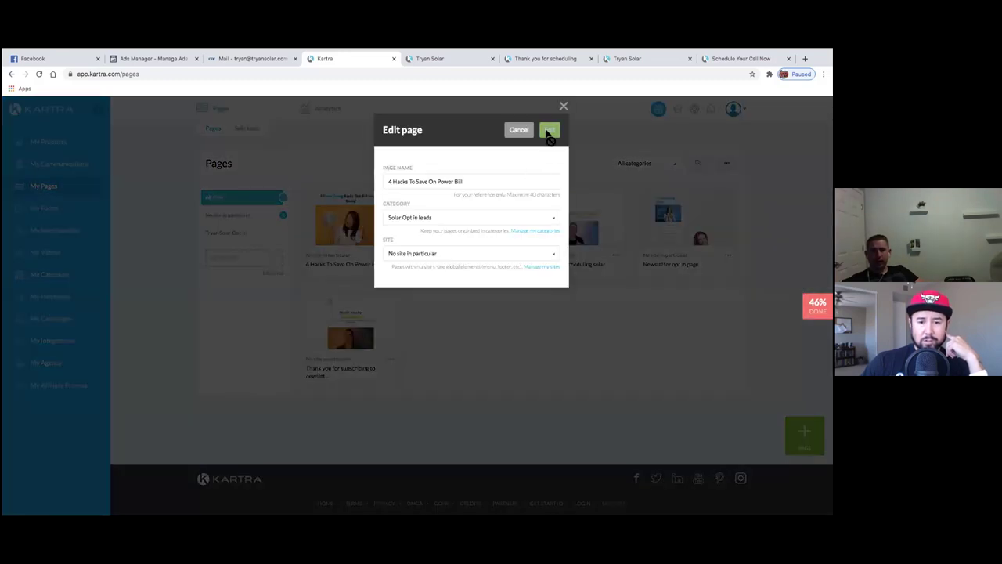
left_click(548, 133)
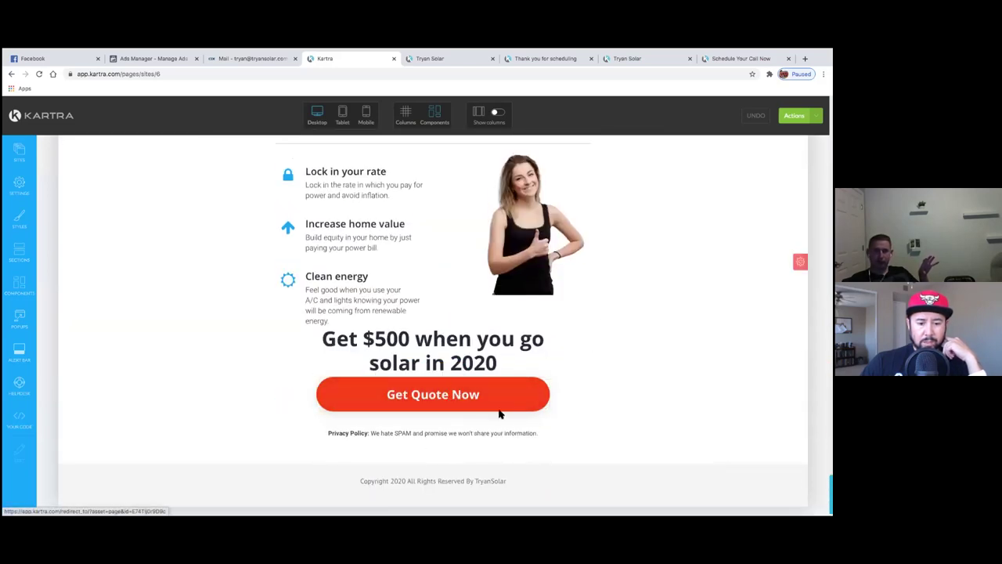
- Exit the page builder back to the Kartra dashboard, confirming the exit
scroll(606, 378, "up", 2)
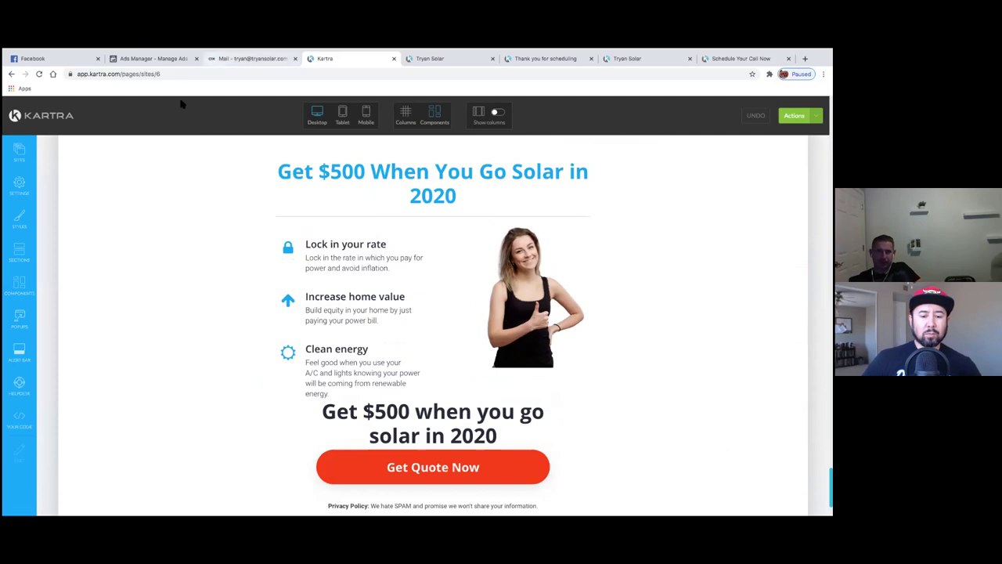
left_click(795, 115)
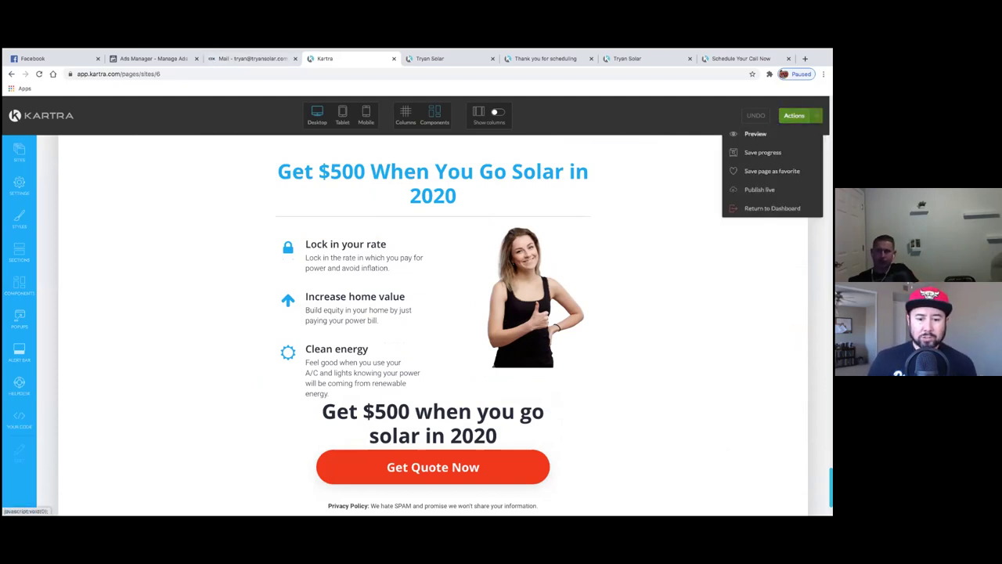
left_click(772, 208)
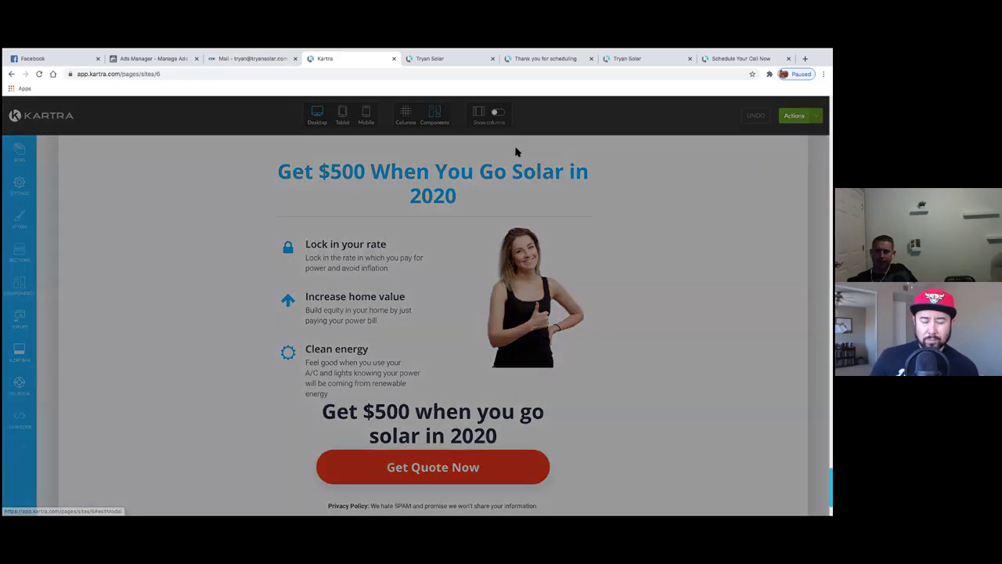
left_click(502, 131)
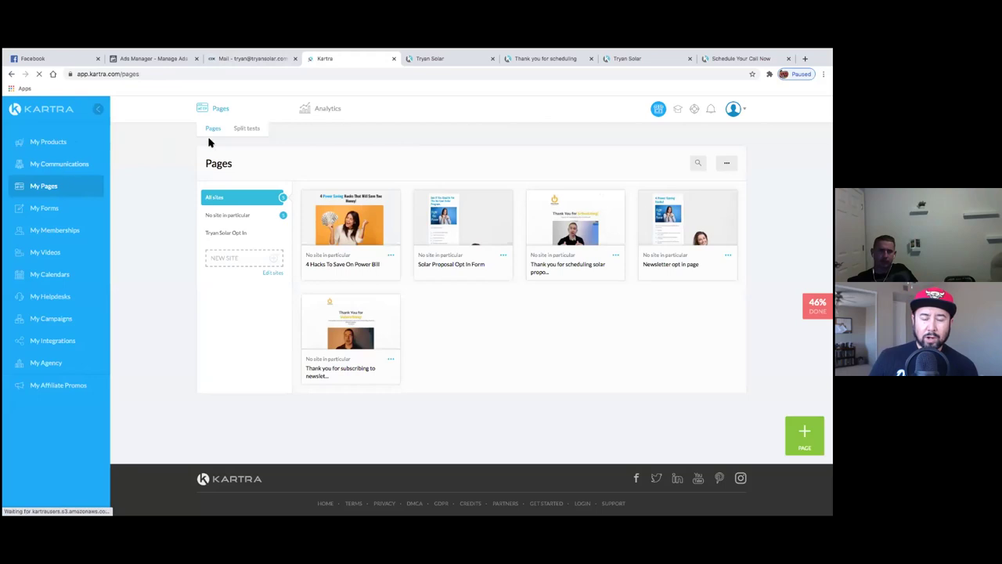
- Go to email sequences in My Communications and edit the Tryan Solar Opt in List sequence
left_click(398, 108)
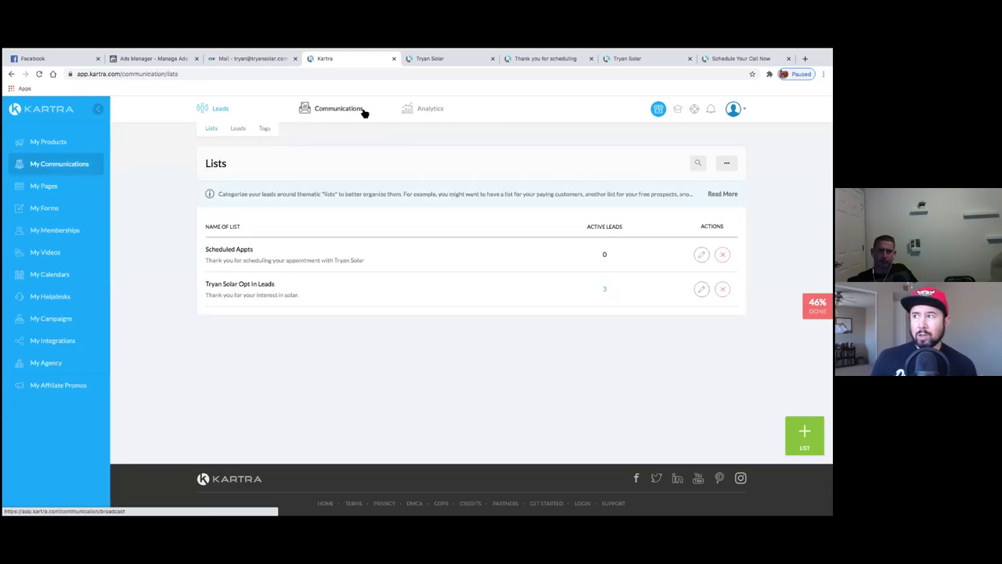
left_click(367, 118)
left_click(351, 133)
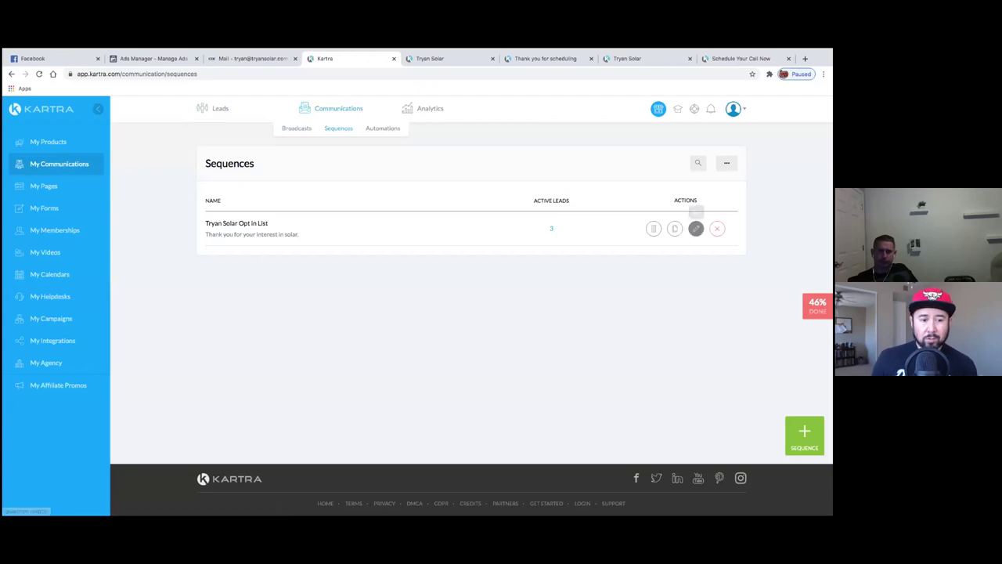
left_click(696, 228)
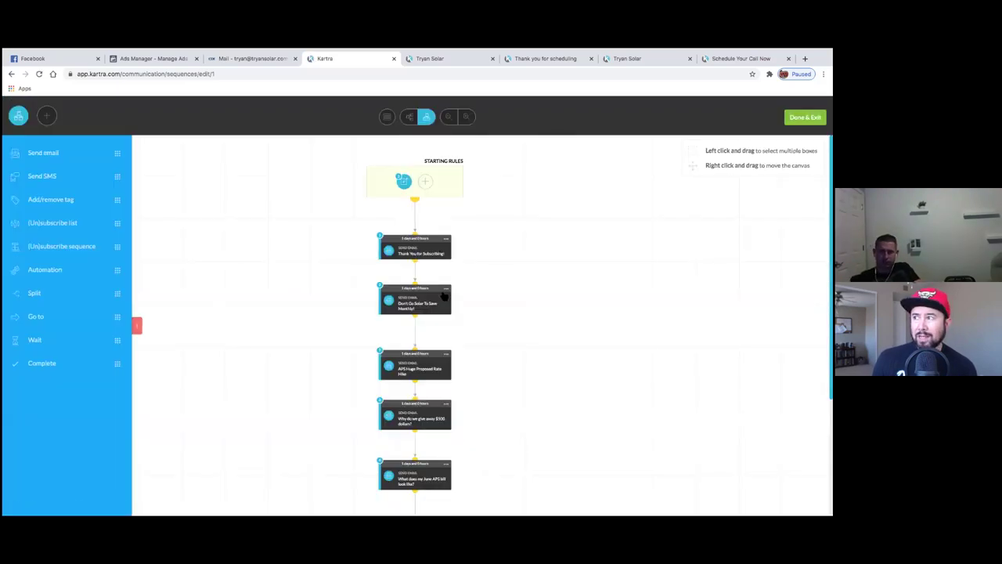
- Open the sequence's second email and follow its Get a Quote Now link
left_click(446, 289)
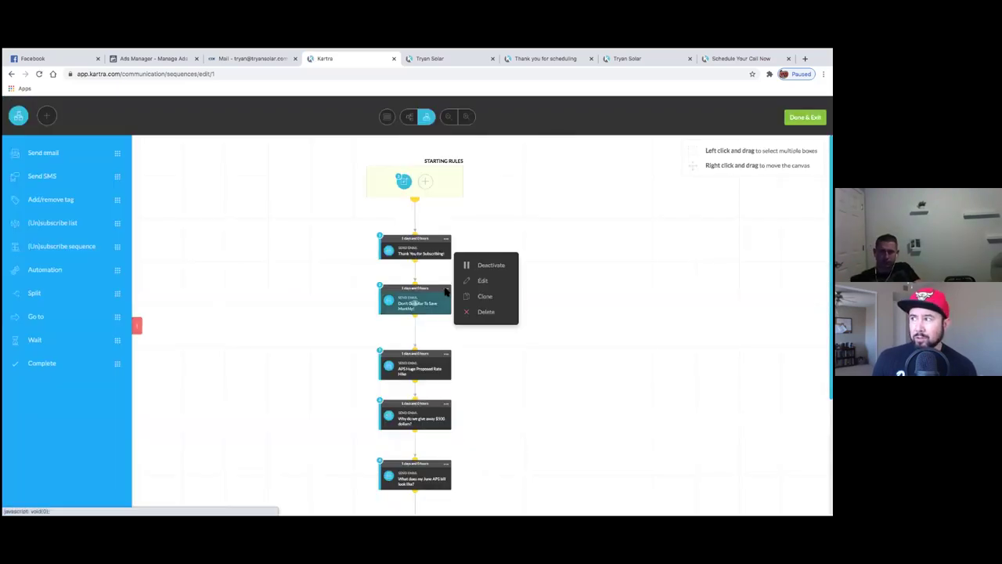
left_click(502, 293)
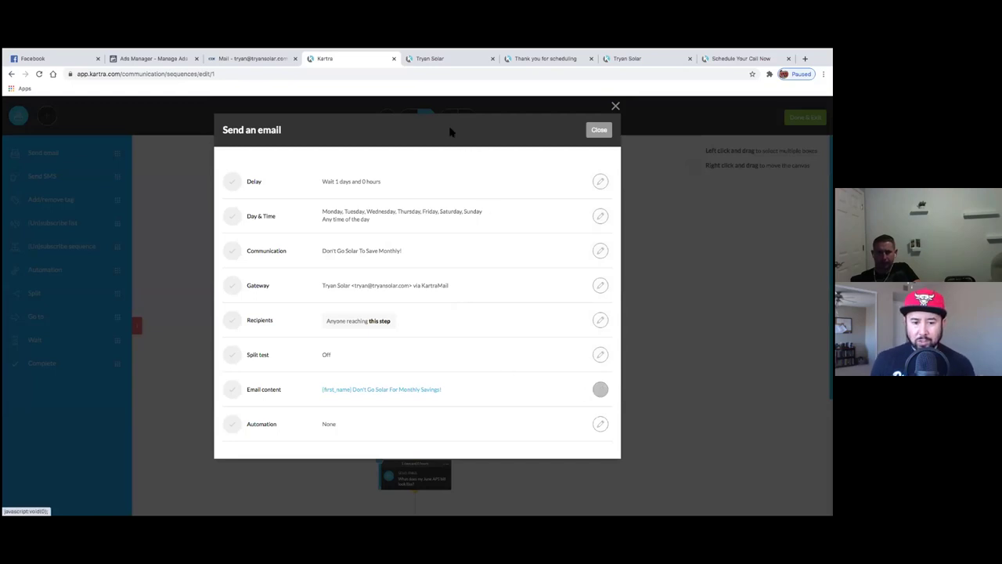
scroll(502, 280, "down", 10)
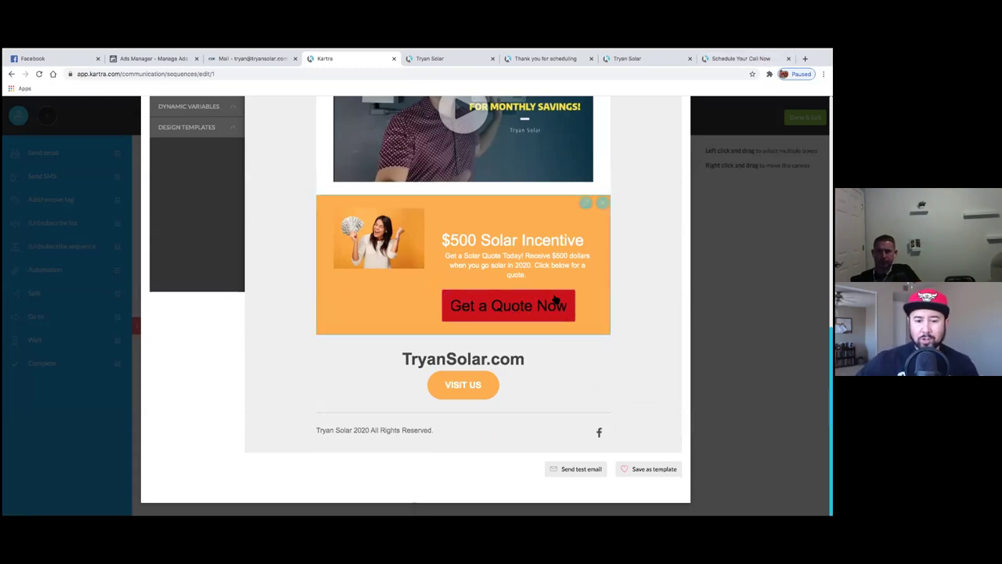
left_click(543, 311)
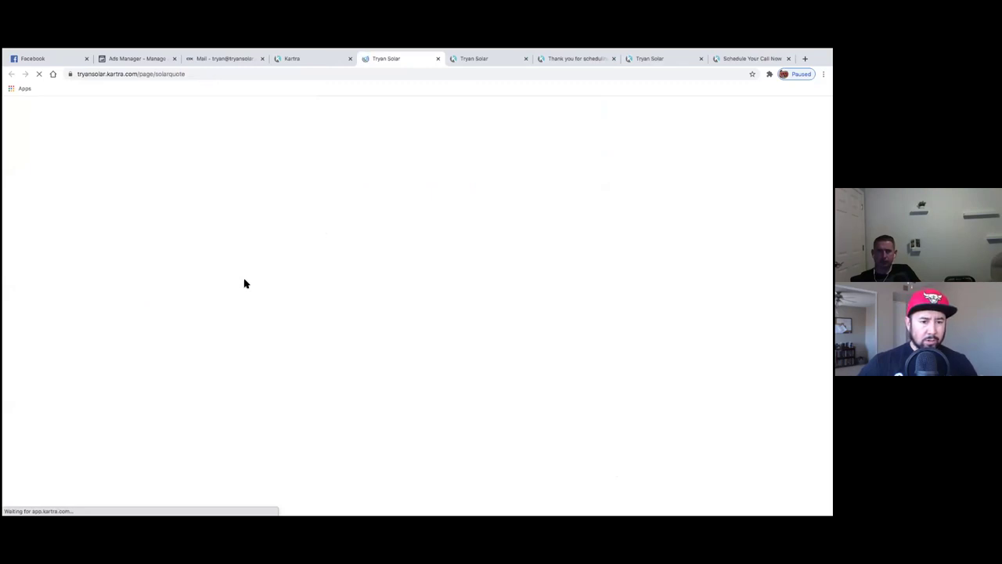
- Submit a test solar quote request, answering both questions yes and accepting the terms
scroll(261, 291, "down", 1)
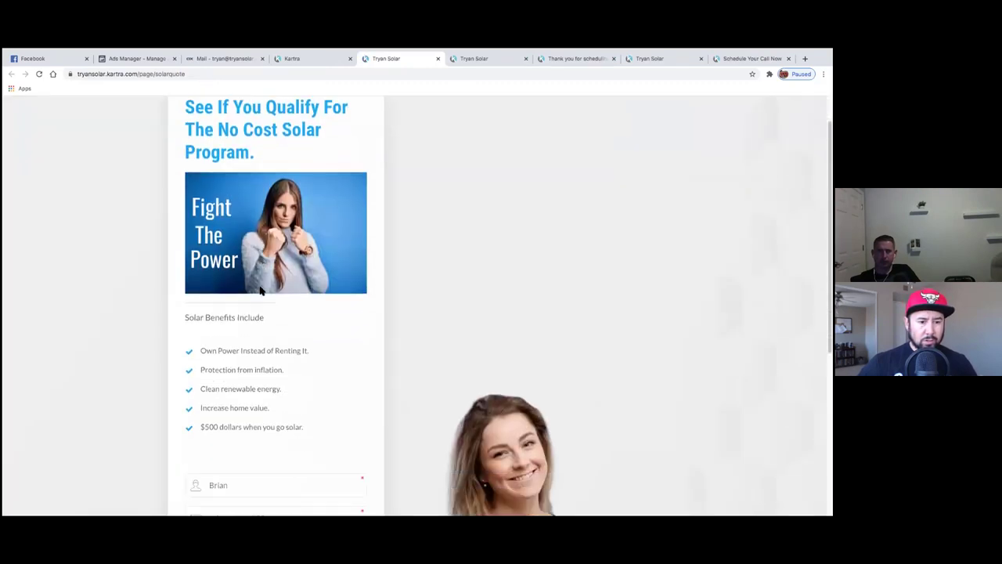
scroll(261, 290, "down", 5)
left_click(228, 264)
left_click(230, 287)
left_click(233, 298)
left_click(235, 314)
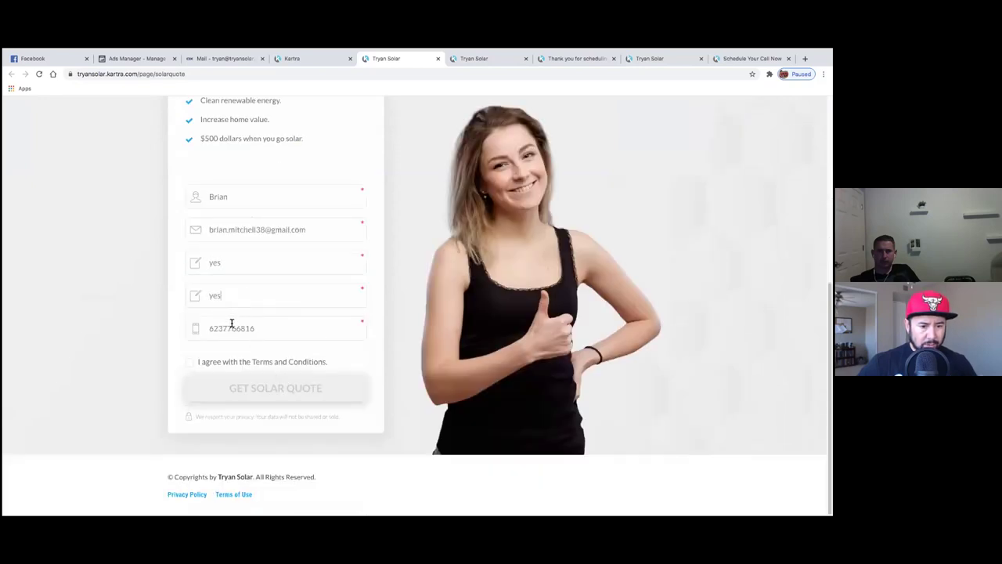
left_click(195, 364)
left_click(249, 387)
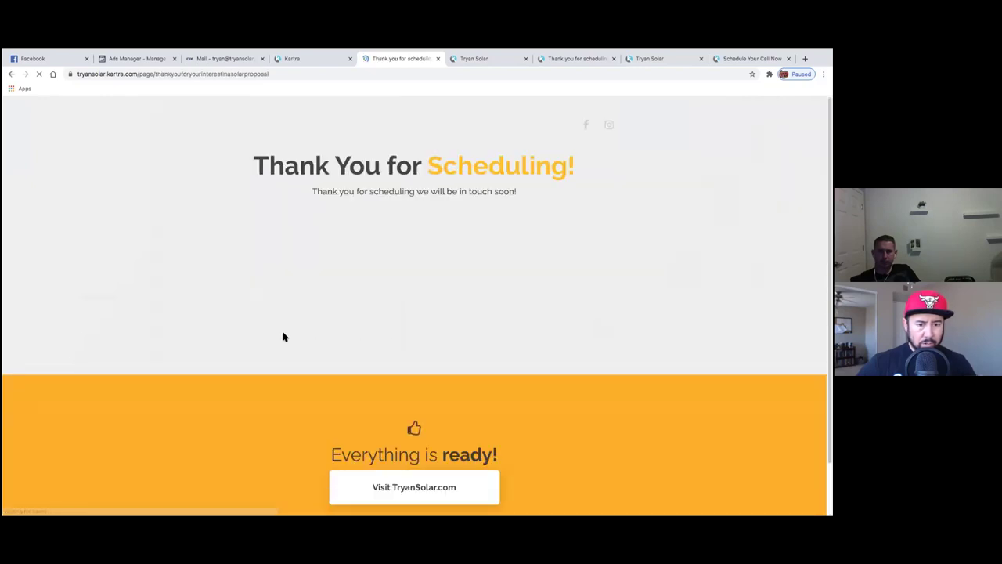
- Scroll the Thank You for Scheduling page and test its Visit TryanSolar.com link
scroll(271, 335, "down", 2)
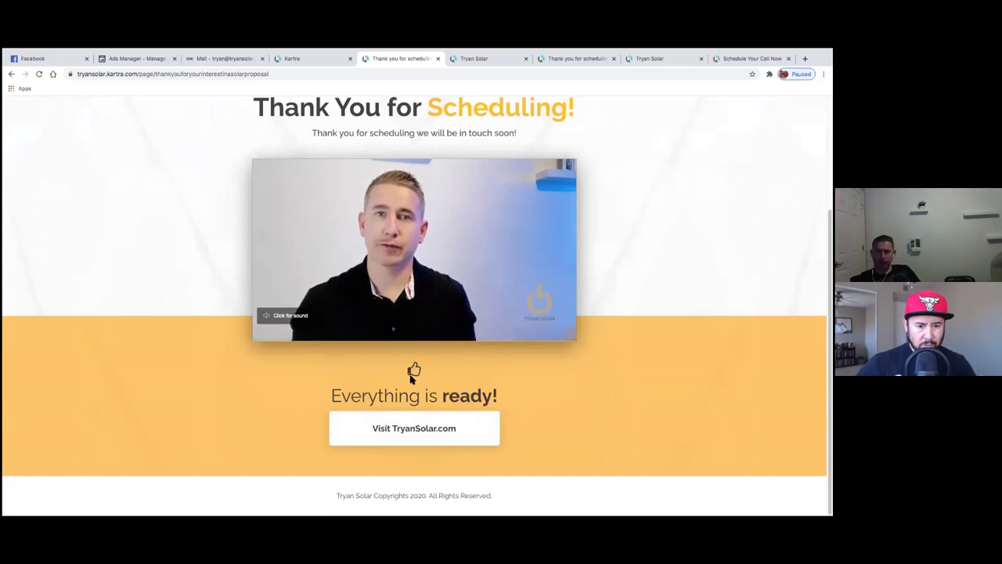
scroll(220, 354, "up", 2)
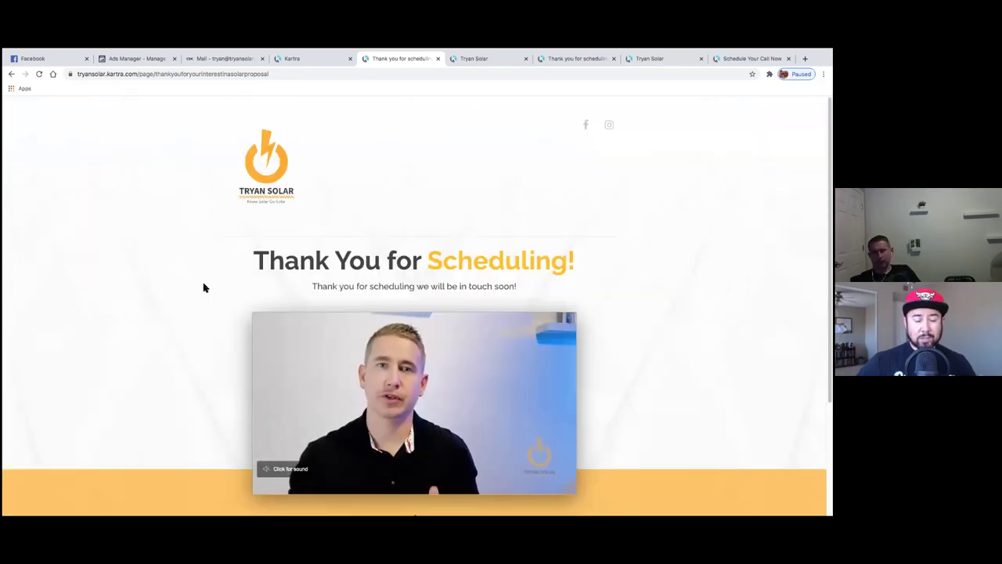
scroll(365, 416, "down", 2)
left_click(398, 433)
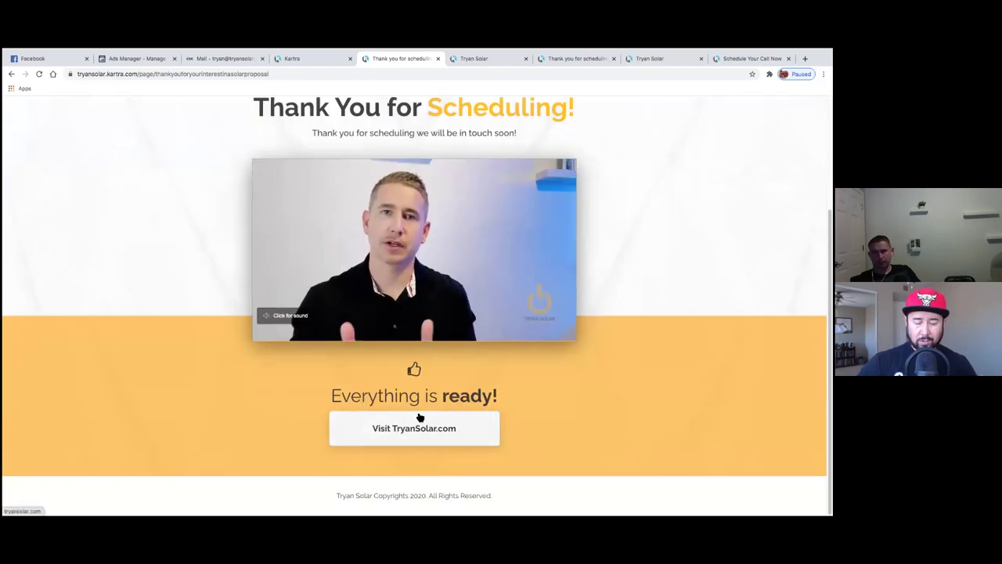
- Close the sequence's email editor and start editing the Thank you for scheduling page
left_click(316, 63)
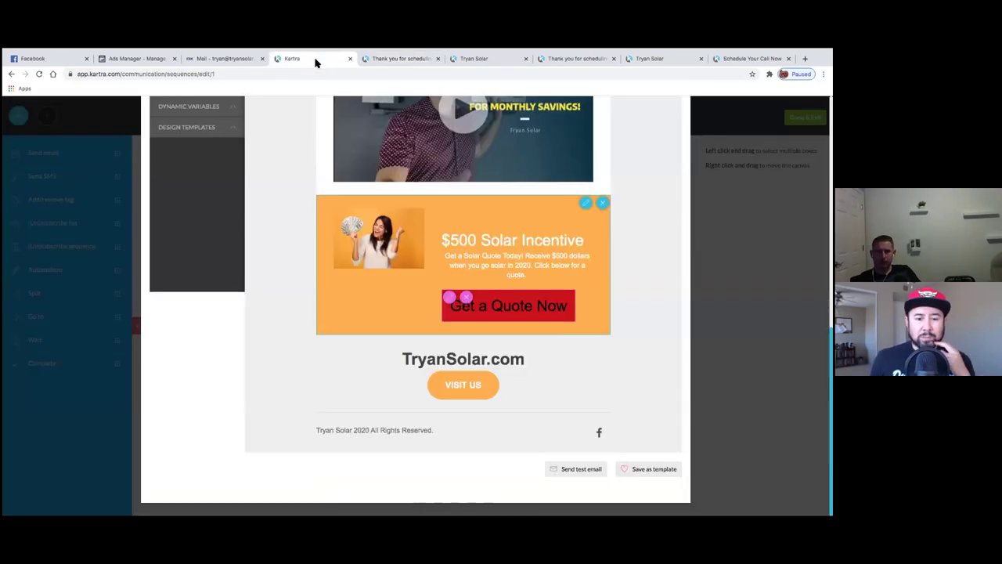
scroll(463, 305, "up", 10)
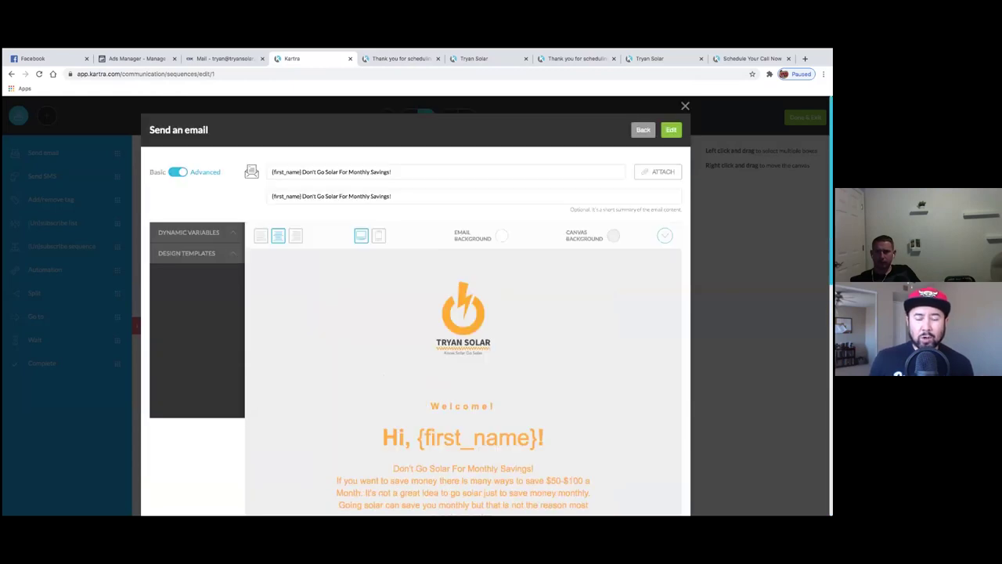
key("Escape")
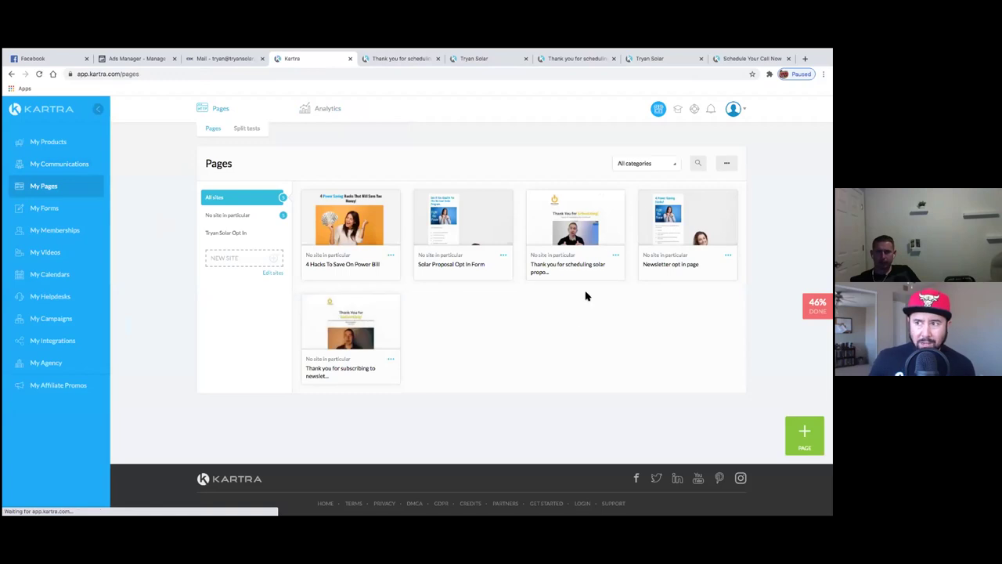
left_click(616, 256)
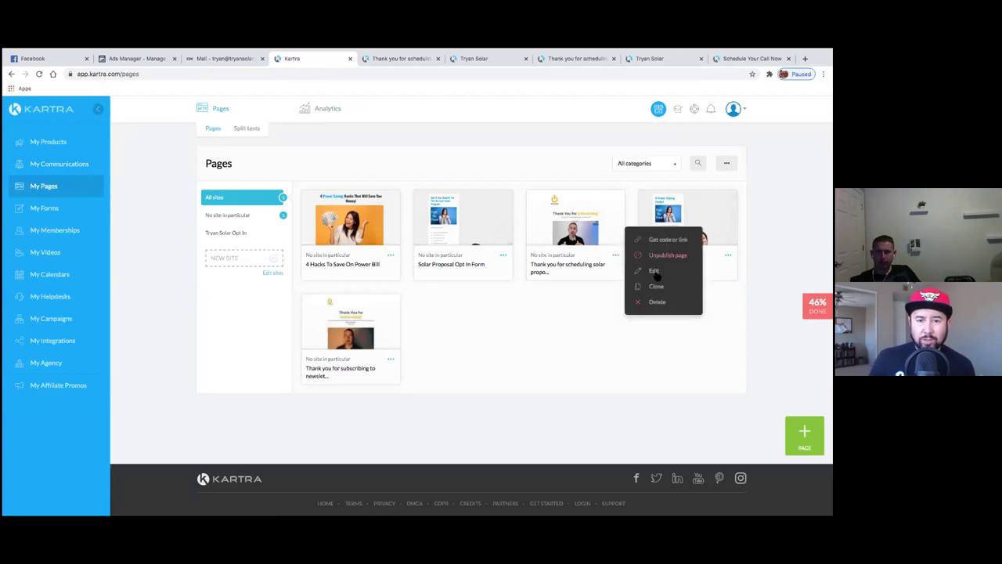
left_click(654, 271)
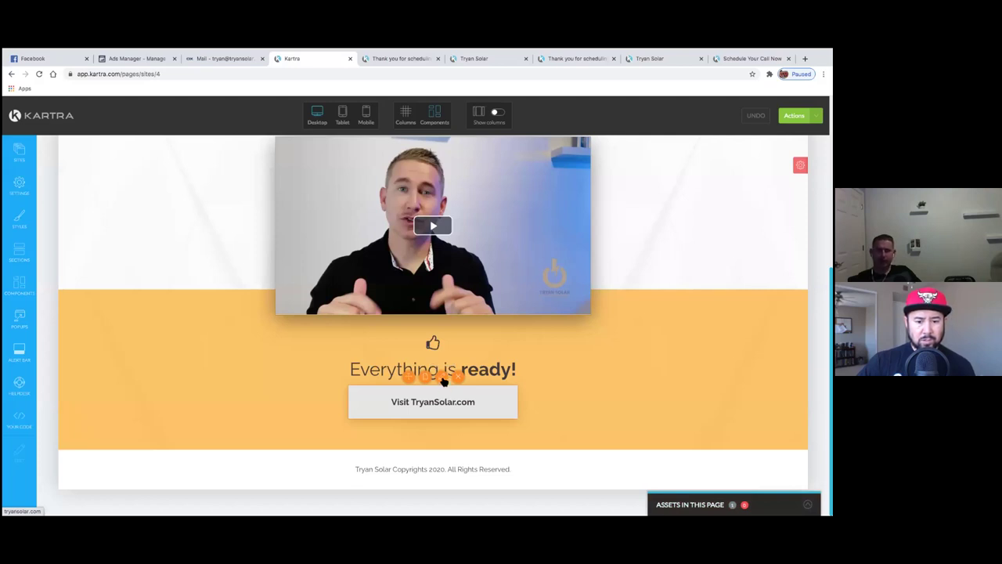
- Link the Visit TryanSolar.com button to the Tryan Solar Appointments calendar, opening in a new tab
left_click(442, 379)
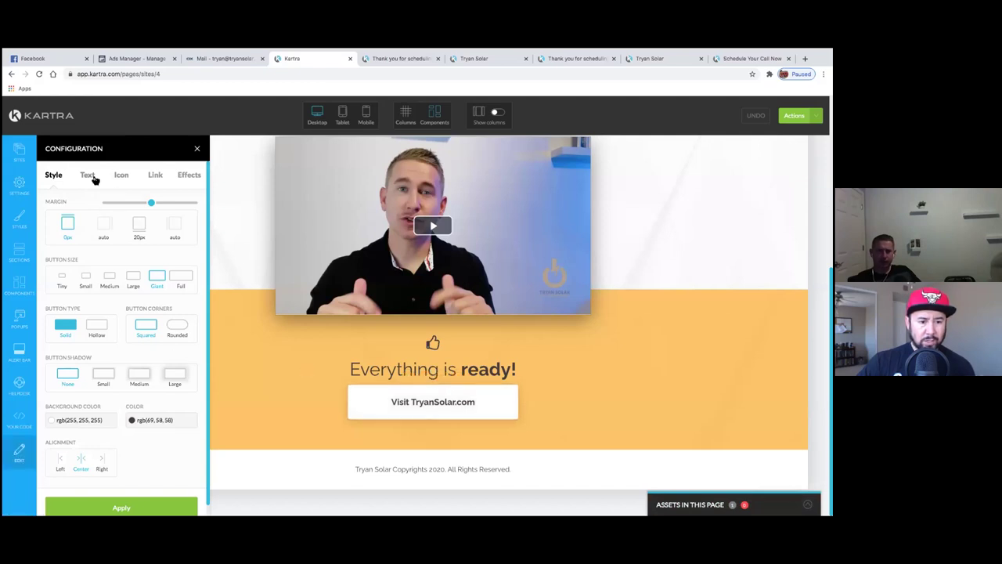
left_click(156, 177)
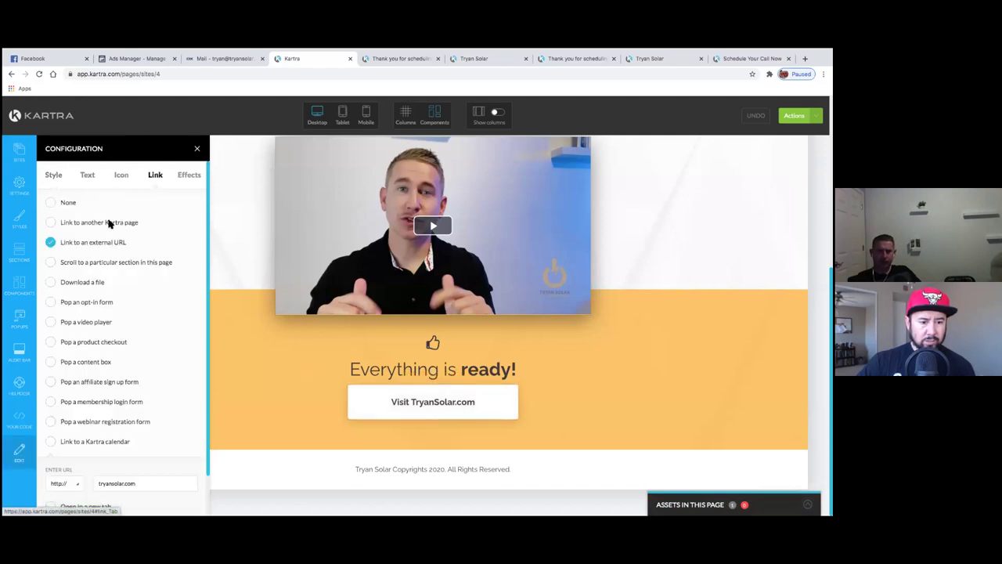
scroll(89, 423, "down", 2)
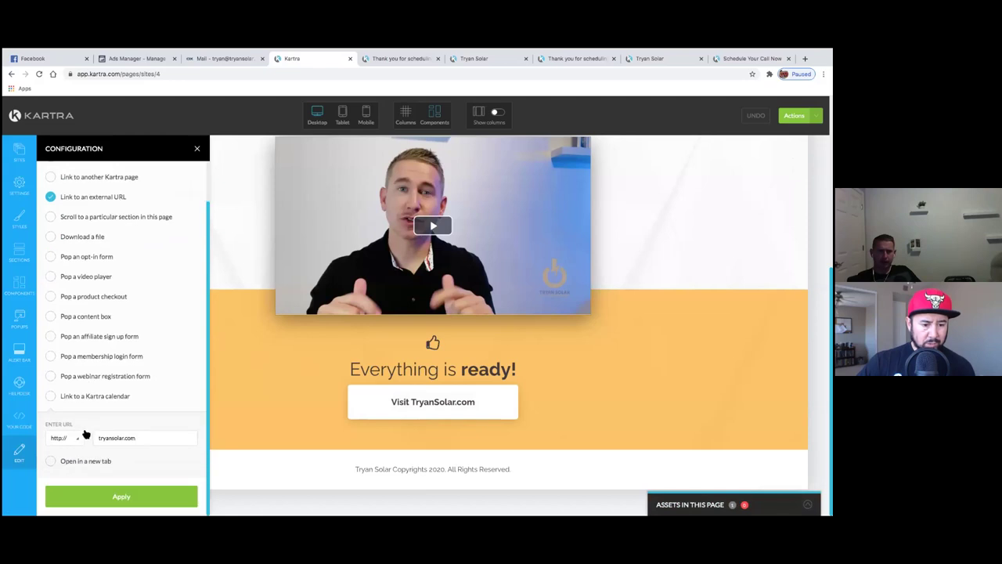
left_click(51, 398)
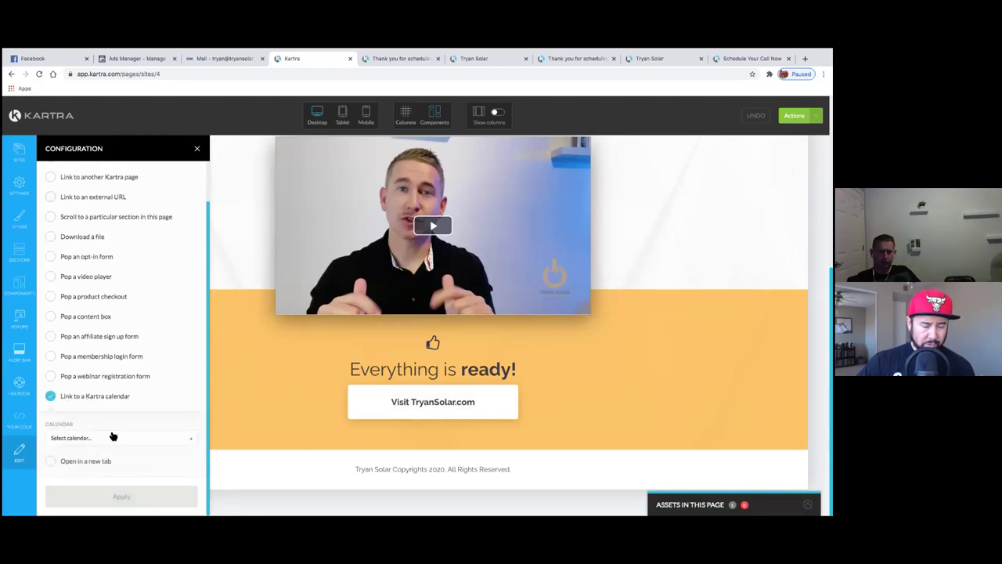
left_click(114, 437)
left_click(119, 471)
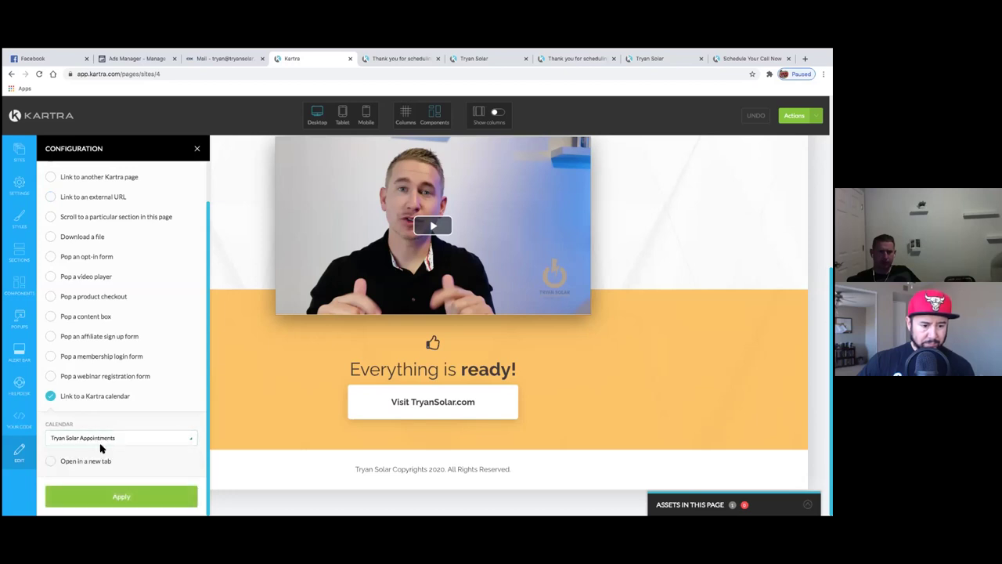
left_click(155, 494)
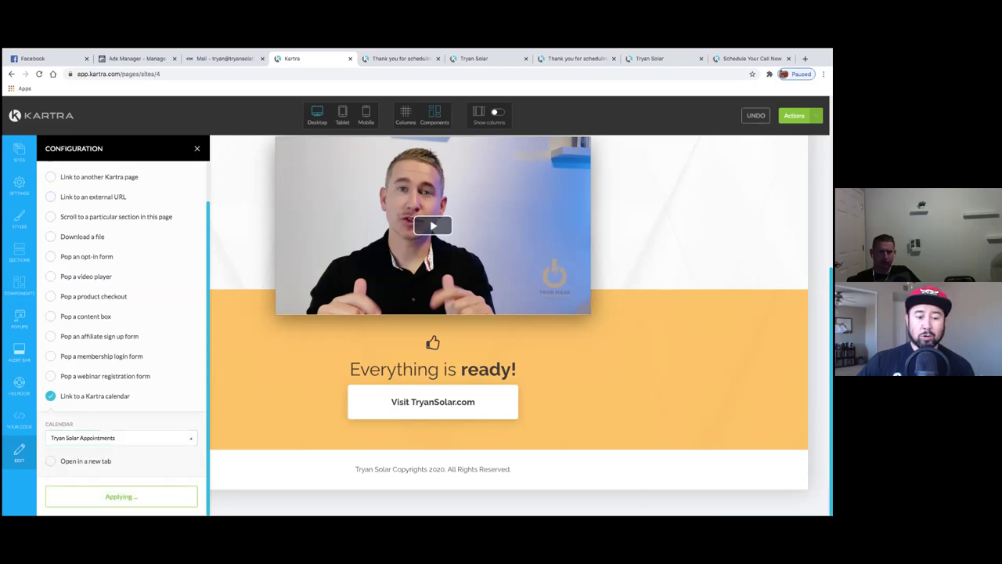
left_click(85, 463)
left_click(108, 494)
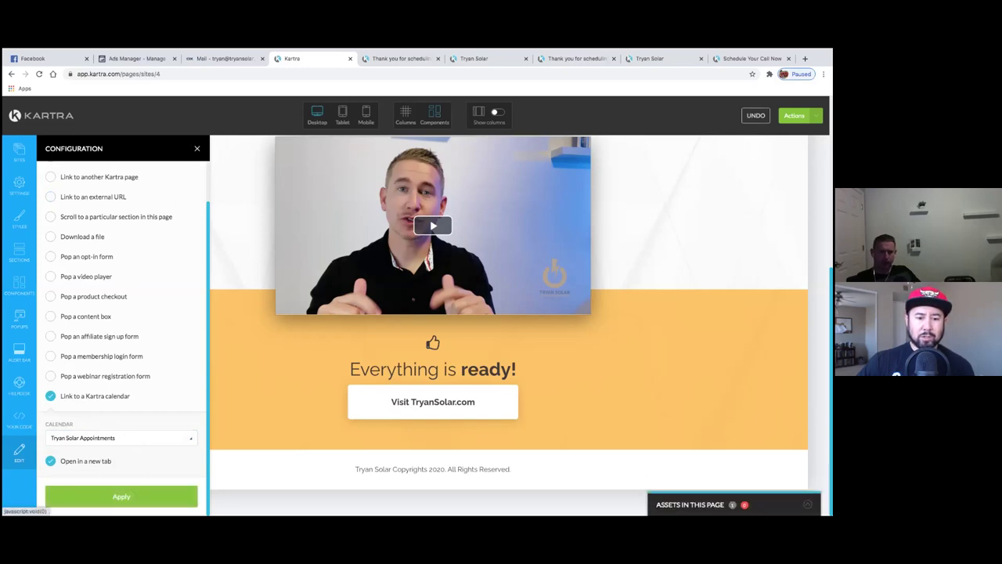
- Close the button settings and save the page progress from the Actions menu
left_click(319, 336)
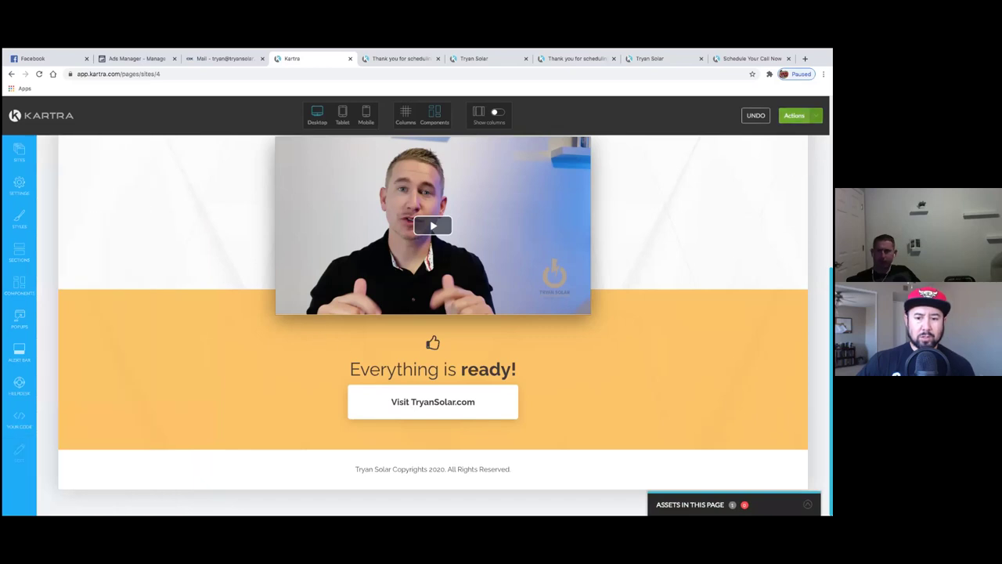
left_click(795, 115)
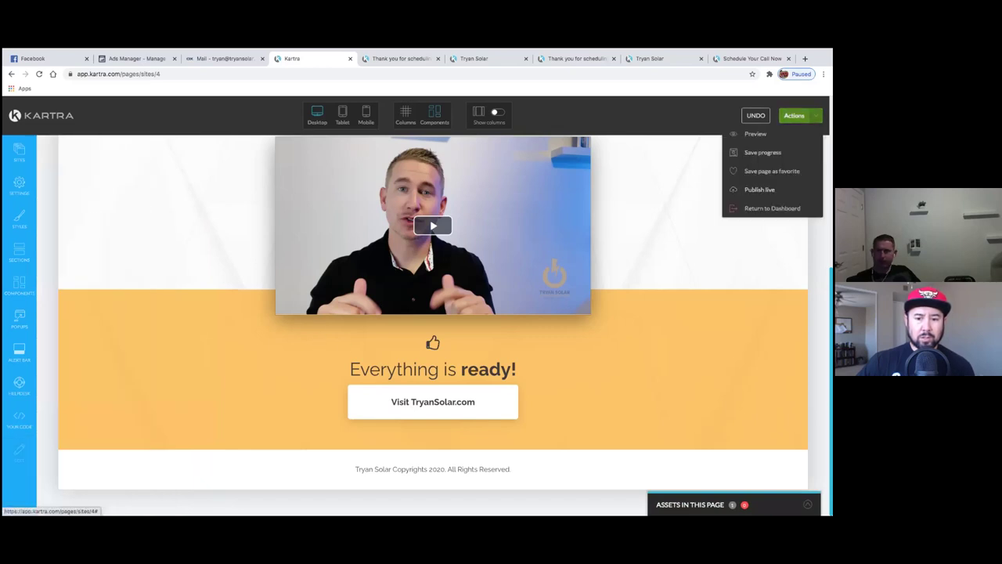
left_click(763, 151)
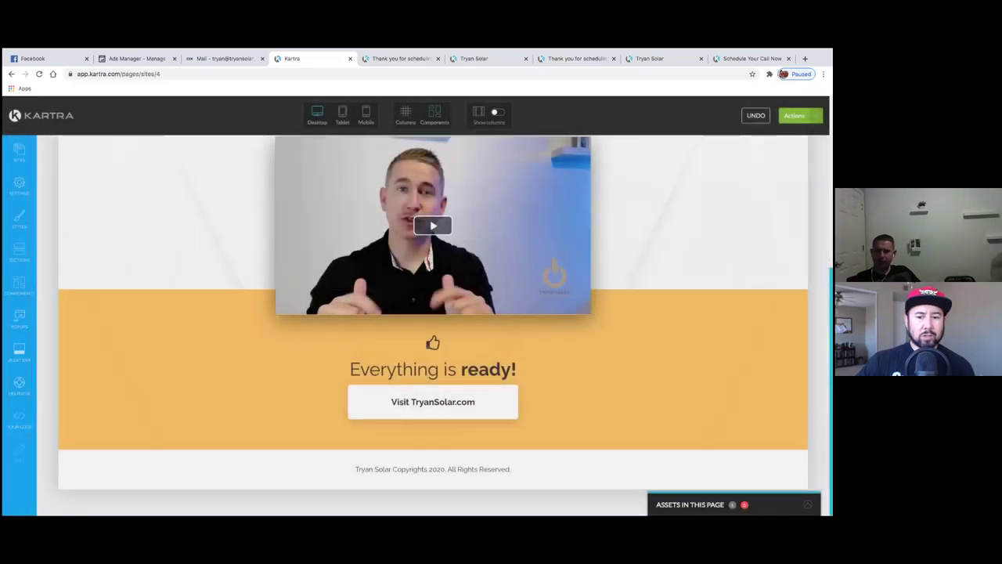
left_click(795, 115)
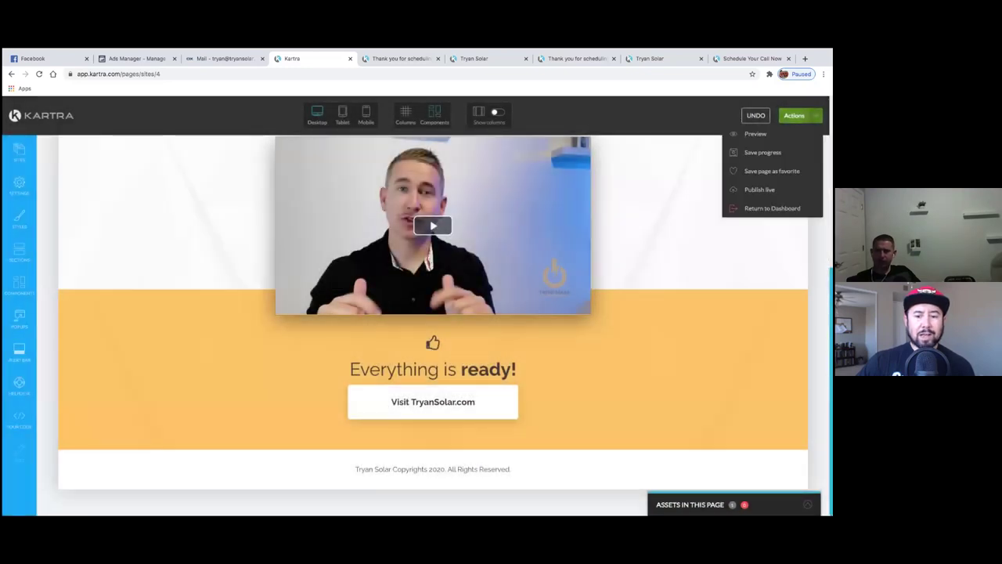
- Publish the thank-you page live and copy its published page link
left_click(760, 189)
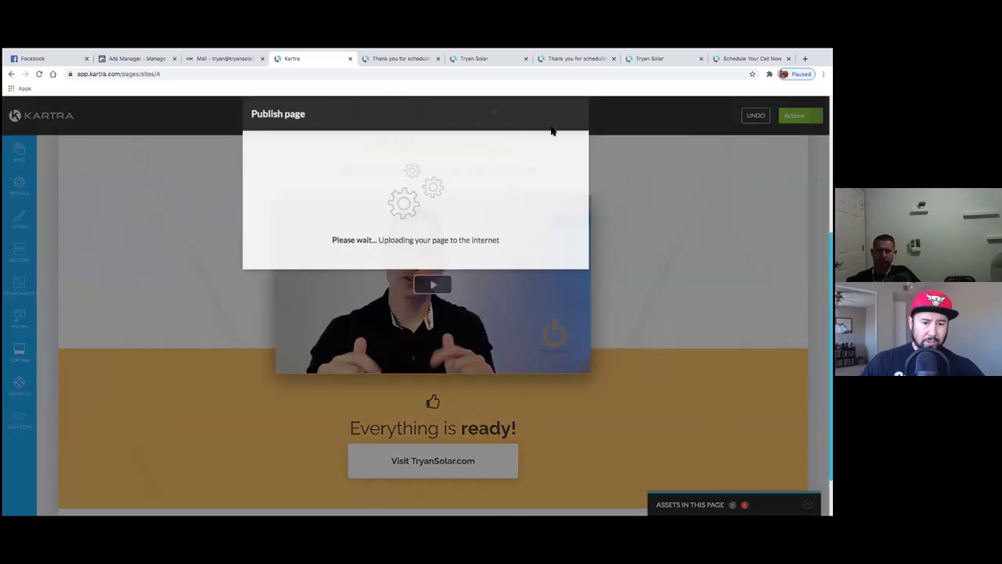
left_click(340, 221)
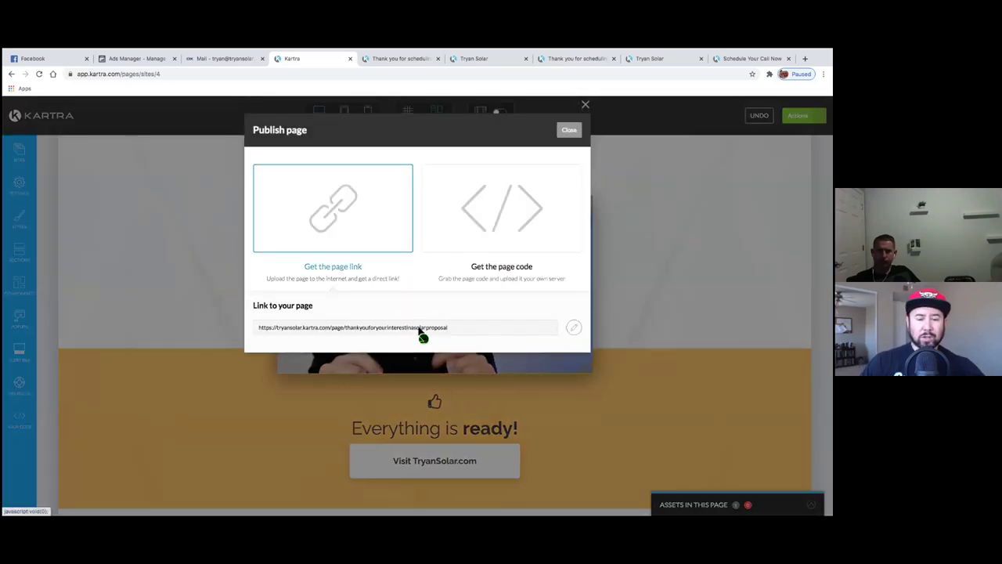
left_click_drag(458, 328, 308, 315)
key("ctrl+c")
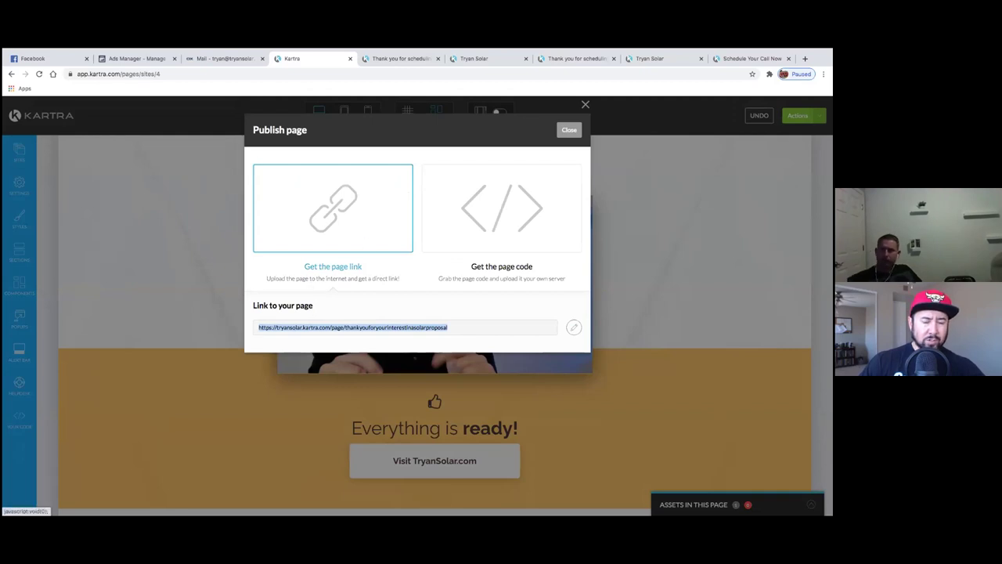
- Load the published thank-you page link in a new browser tab
left_click(805, 58)
key("ctrl+v")
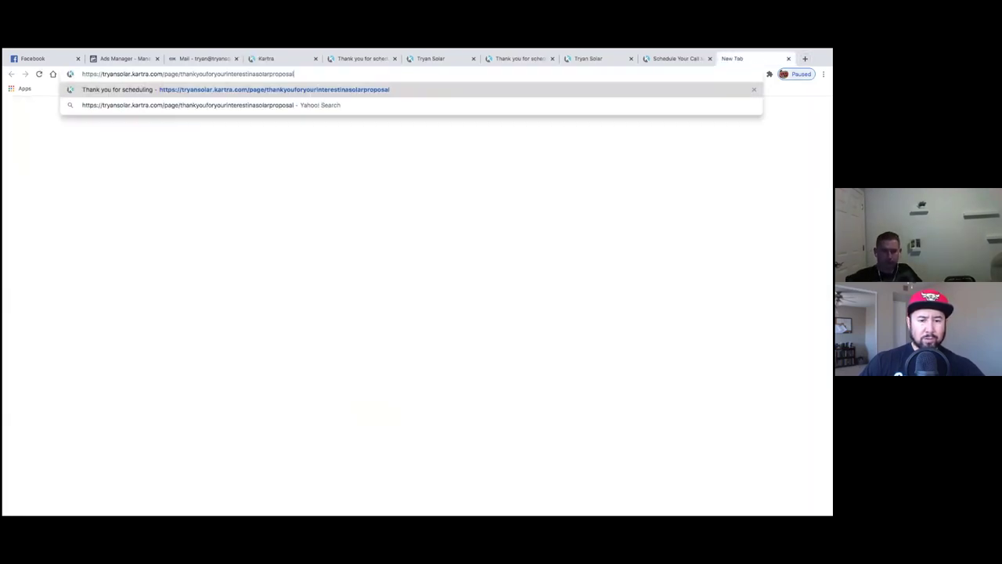
key("Return")
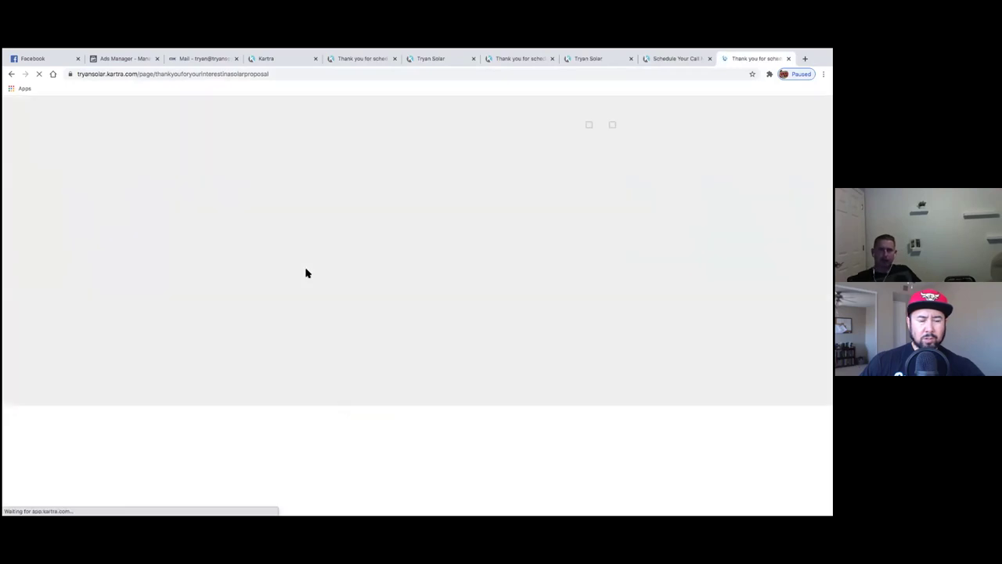
scroll(423, 430, "down", 1)
scroll(432, 444, "down", 1)
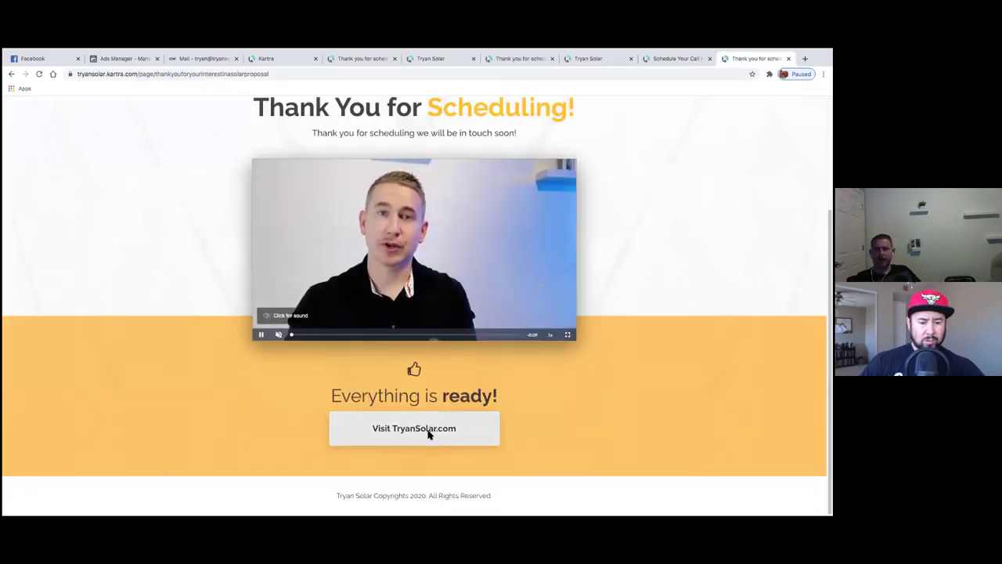
- Book a test Solar Appointment for Sat 8 August, 9:20 am, in Eastern Time, from the live page's button
left_click(417, 437)
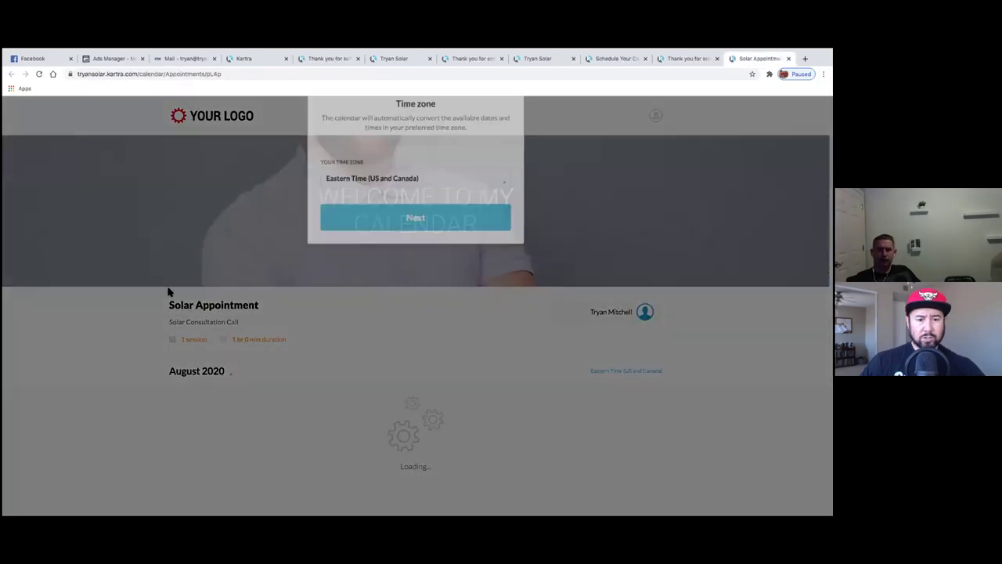
left_click(422, 254)
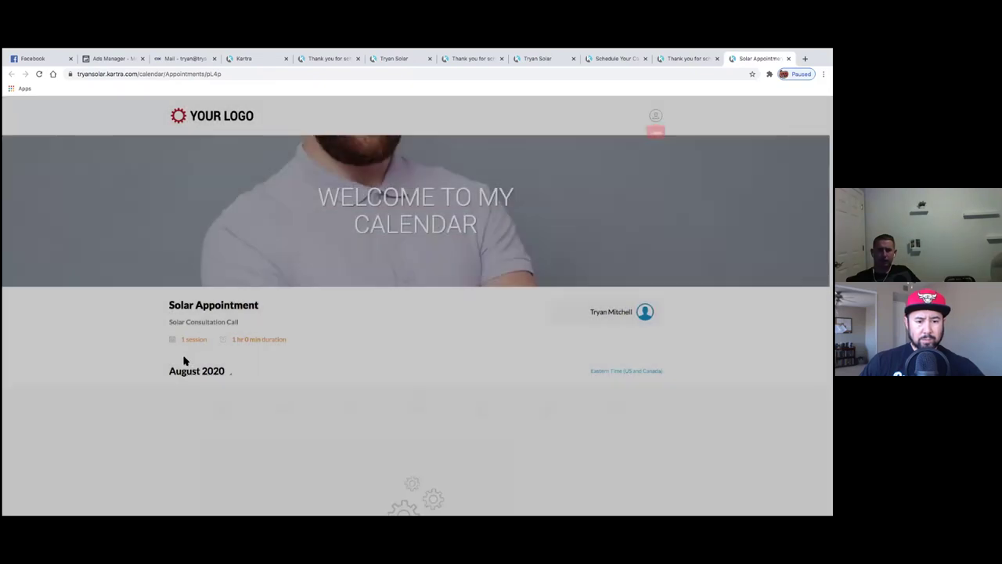
scroll(161, 365, "down", 1)
scroll(142, 359, "down", 2)
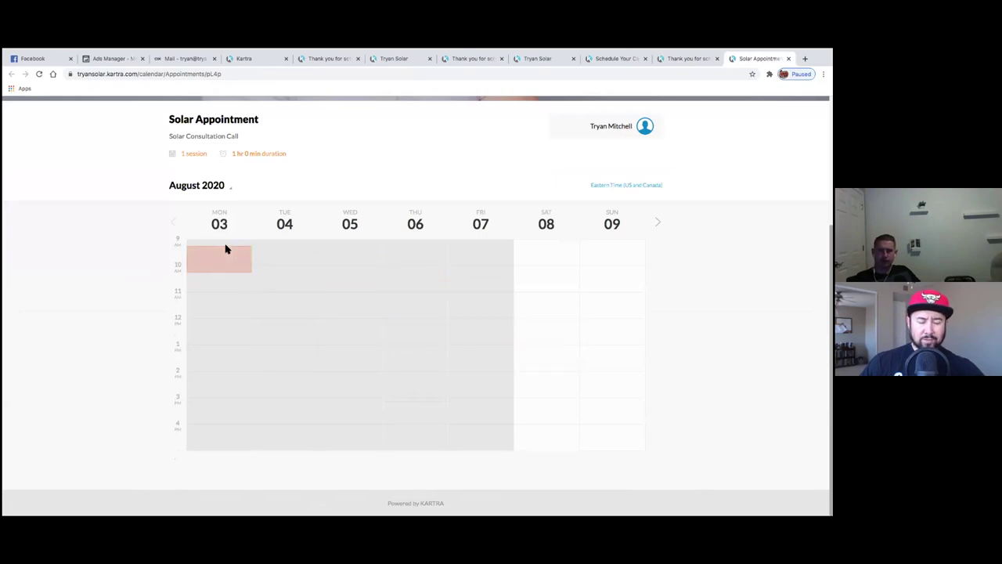
scroll(392, 352, "up", 2)
scroll(509, 387, "down", 2)
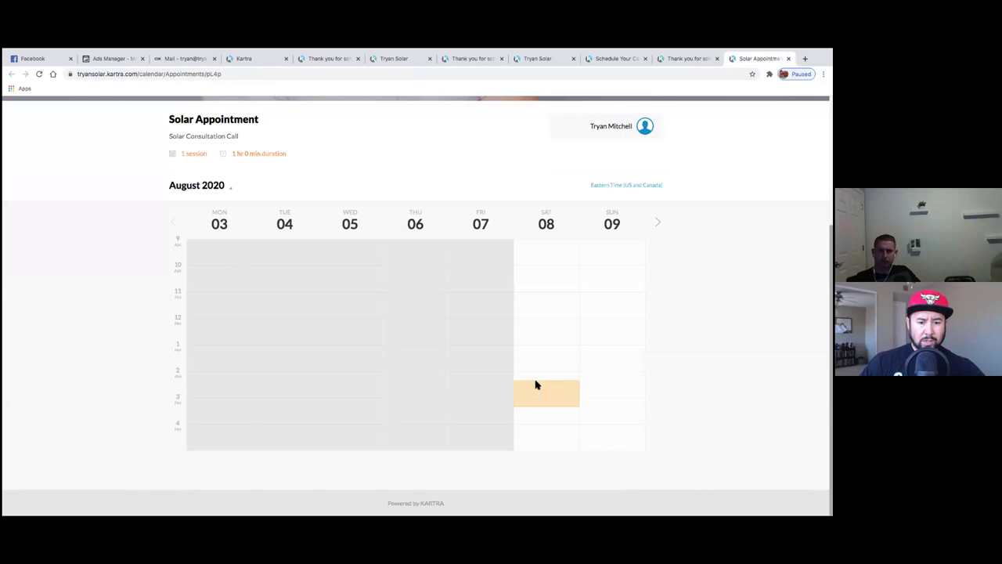
scroll(548, 352, "up", 1)
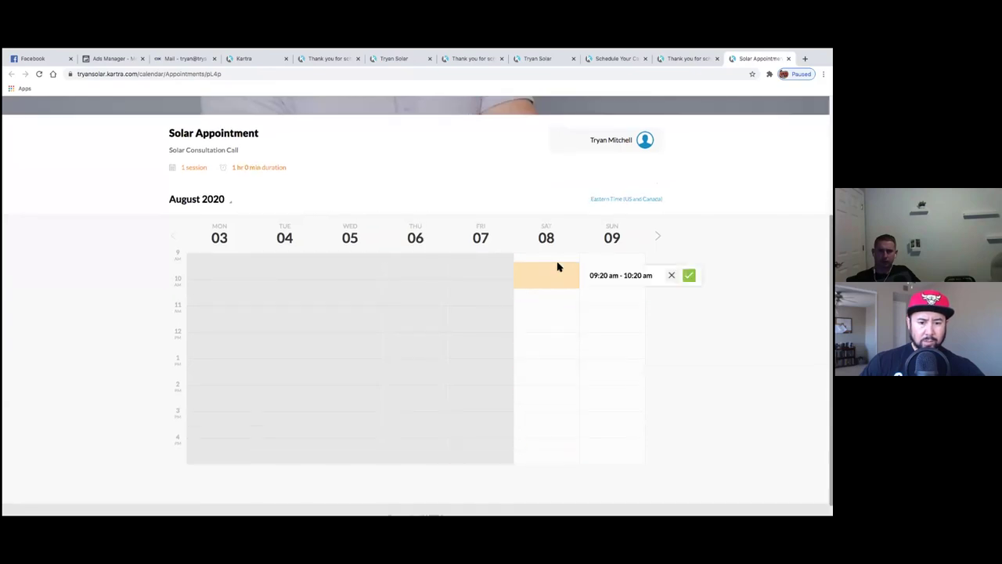
scroll(623, 464, "down", 1)
scroll(611, 353, "up", 3)
scroll(448, 324, "down", 3)
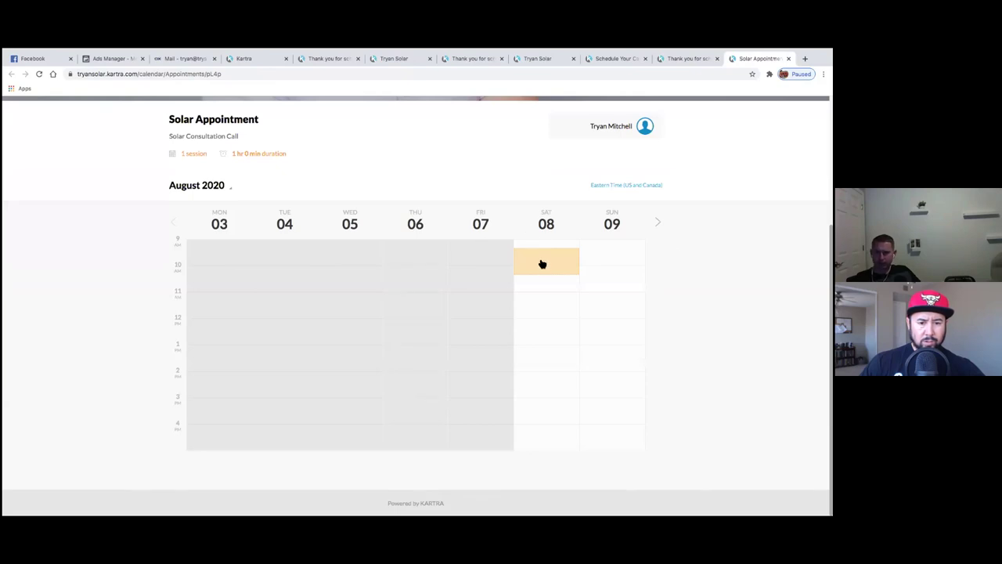
scroll(547, 261, "up", 3)
scroll(547, 261, "down", 3)
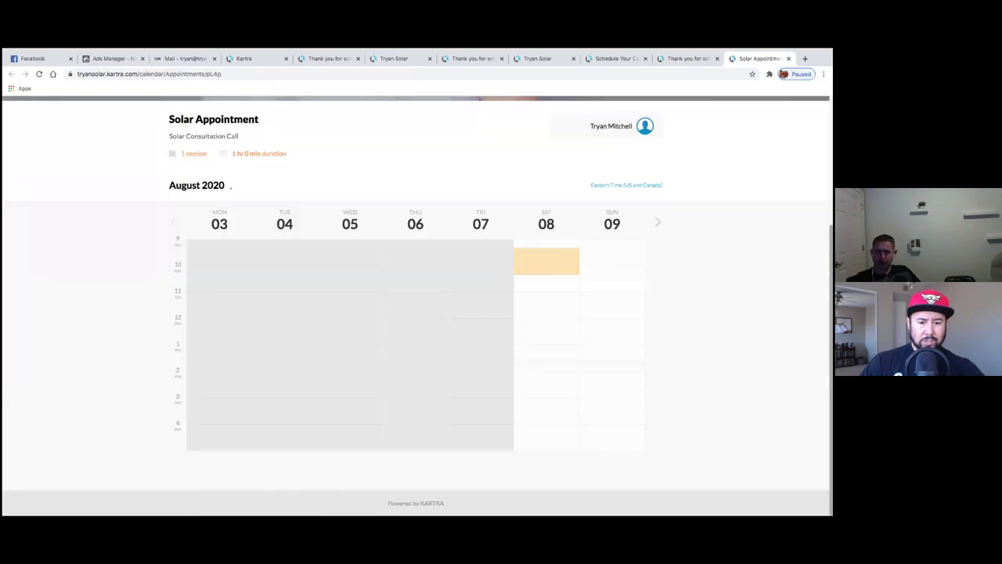
left_click(556, 262)
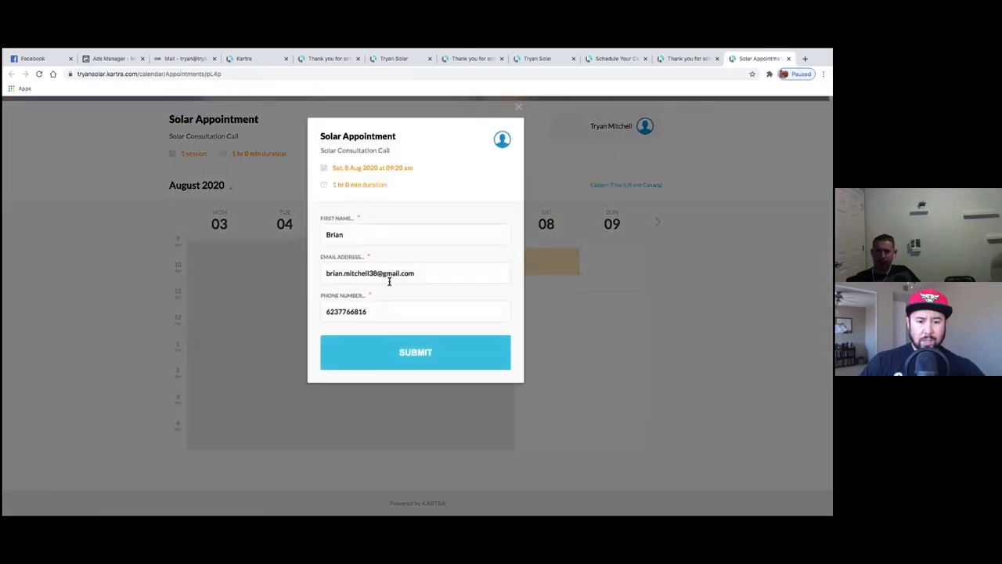
left_click(404, 351)
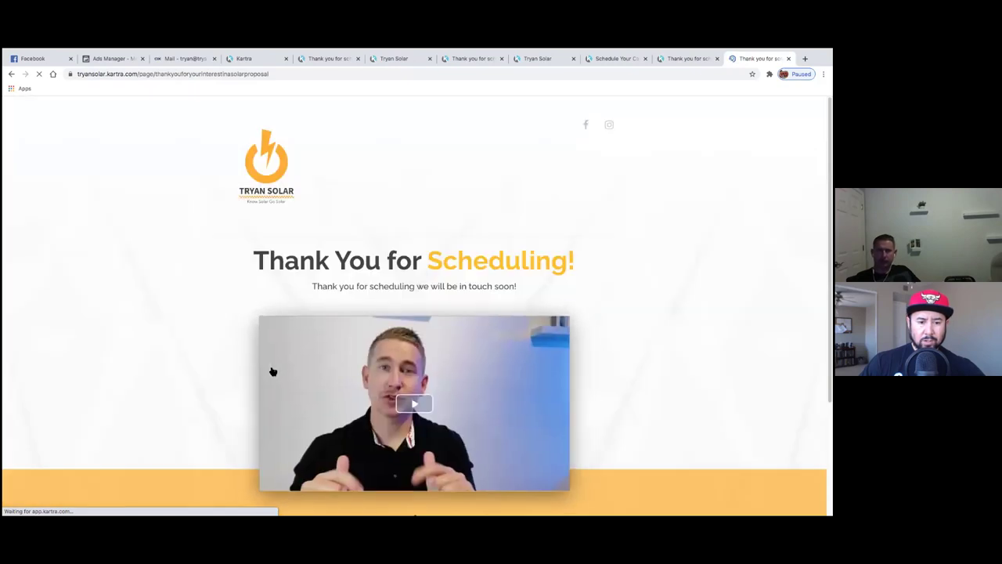
scroll(240, 374, "down", 3)
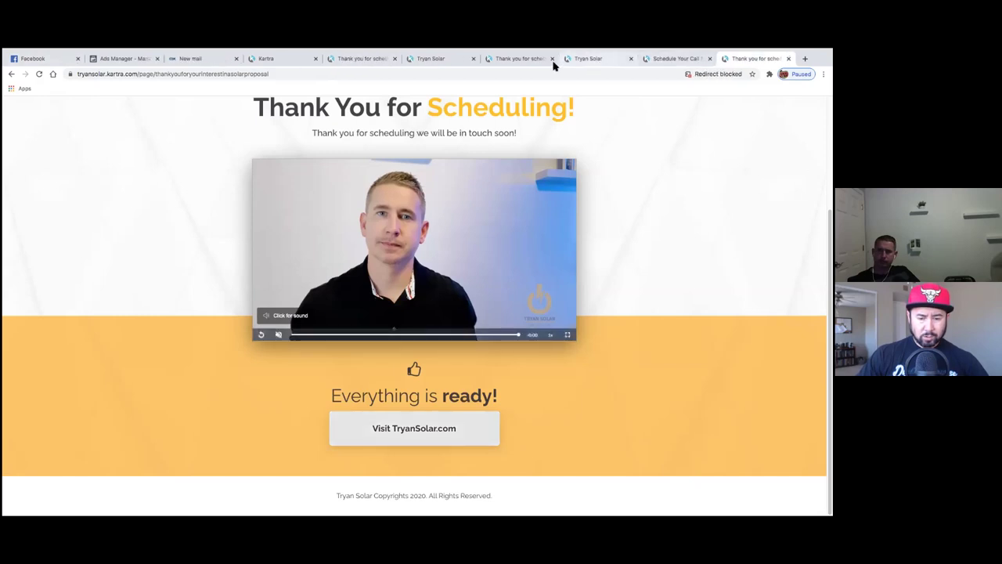
- Close the extra thank-you tab and return to the Kartra page editor tab
key("ctrl+w")
left_click(524, 59)
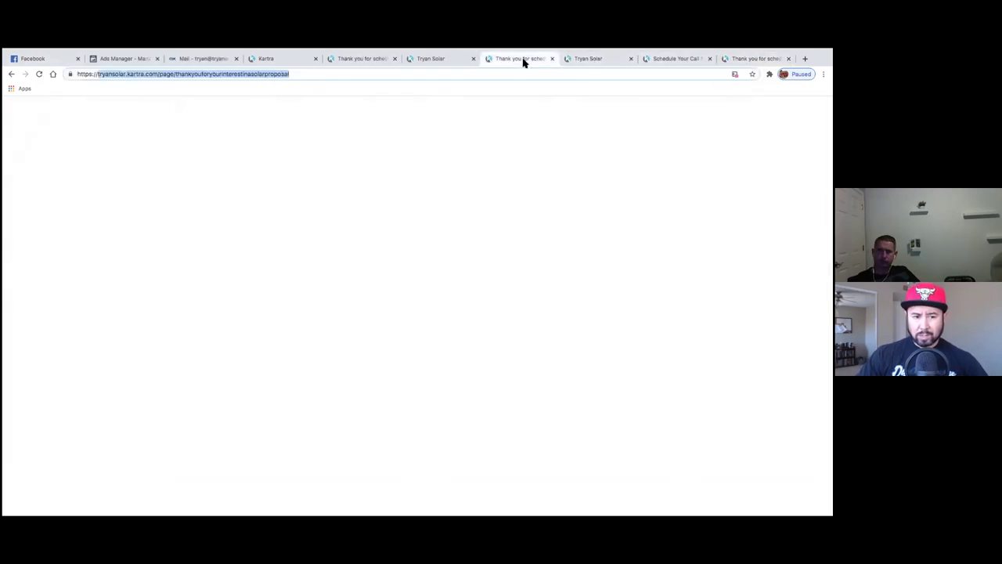
left_click(435, 60)
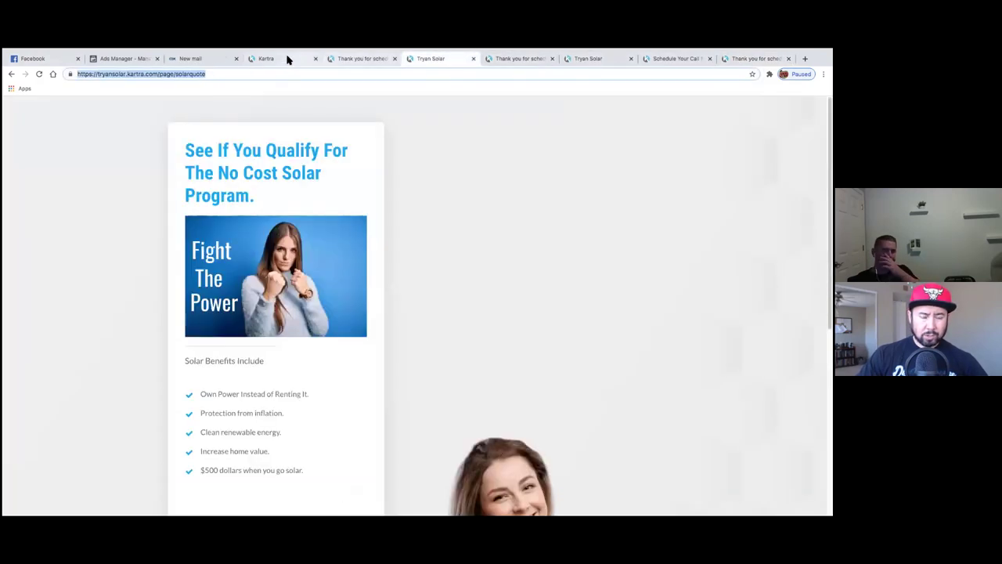
left_click(286, 58)
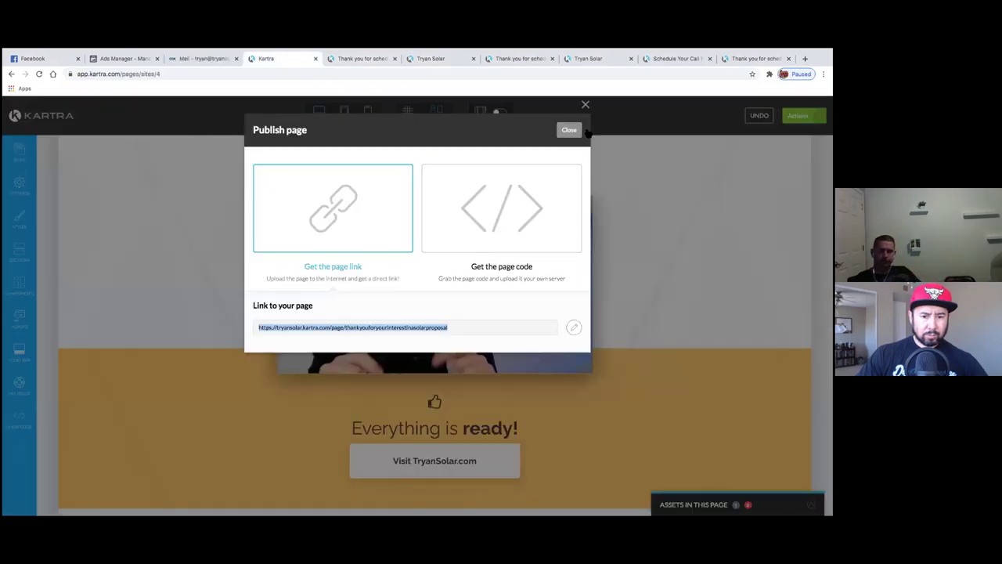
- Dismiss the Publish page dialog and exit the editor to the dashboard
left_click(568, 130)
left_click(795, 115)
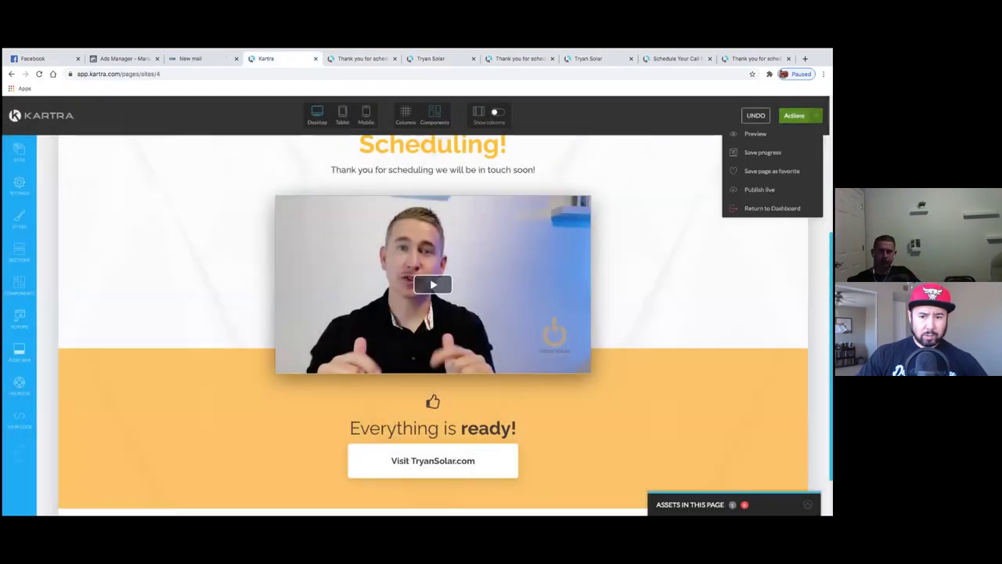
left_click(775, 208)
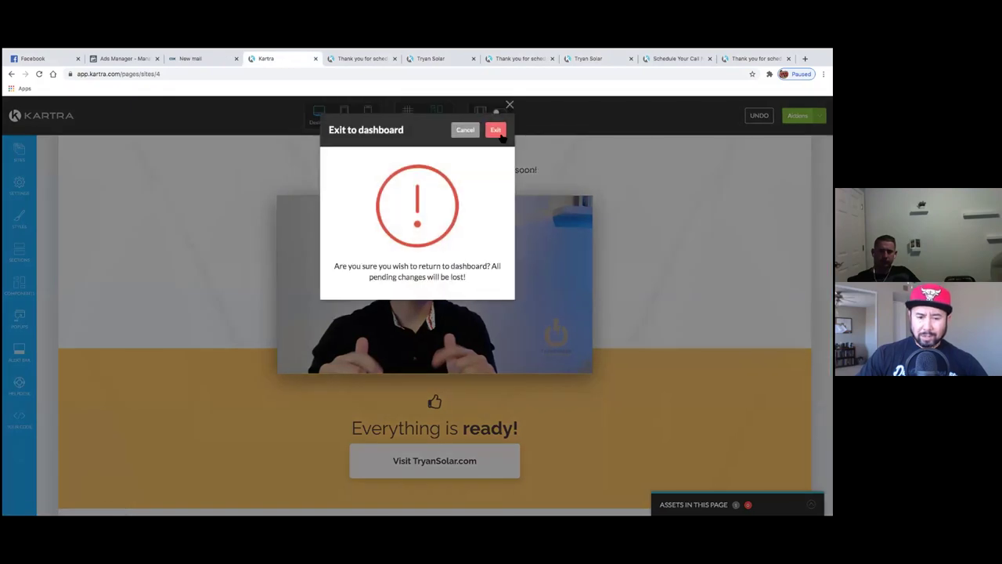
left_click(496, 130)
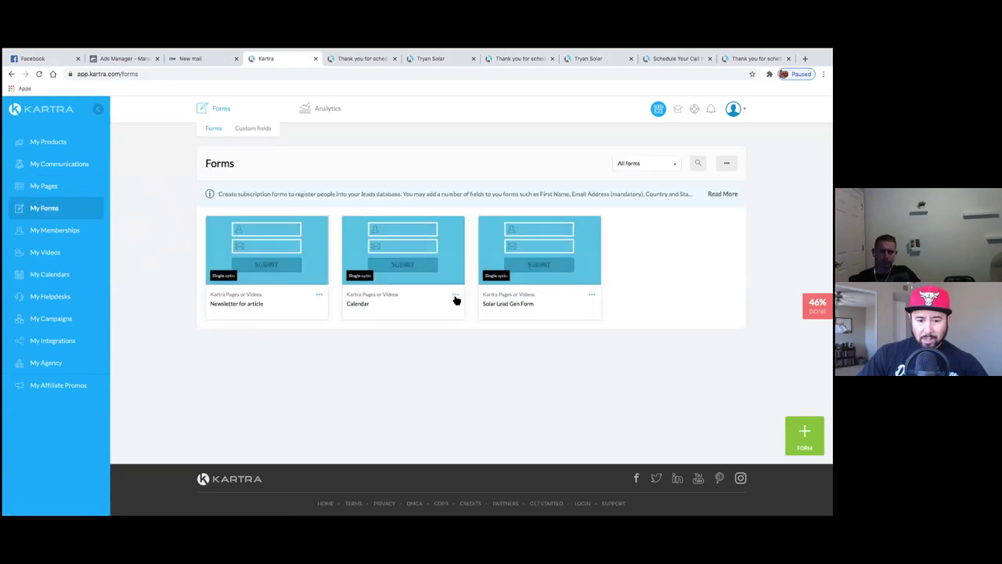
- Open the Calendar form for editing from its card's options menu
left_click(456, 298)
left_click(491, 287)
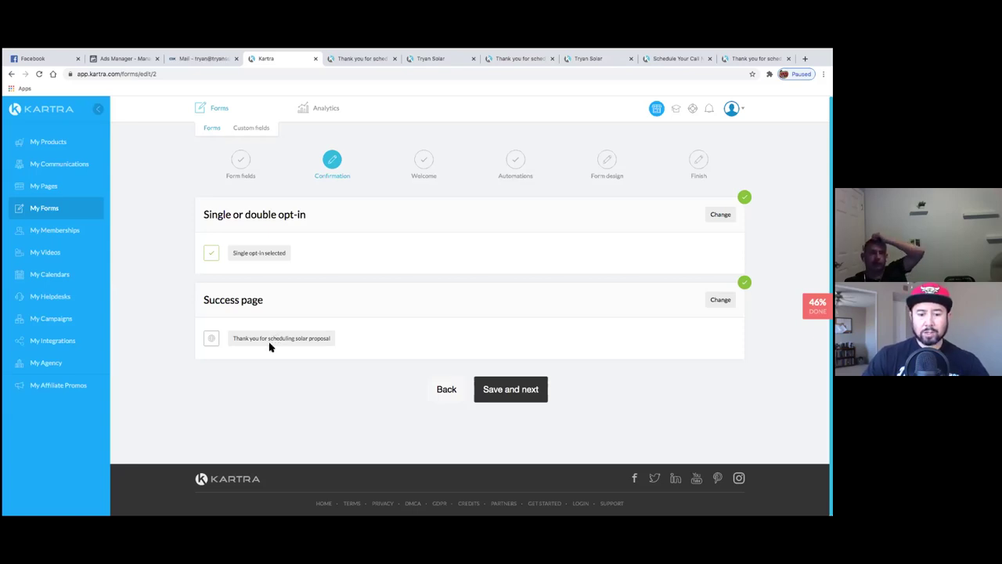
- Take the Calendar form through Welcome (Don't send any), Automations and Form design to Finish
left_click(523, 400)
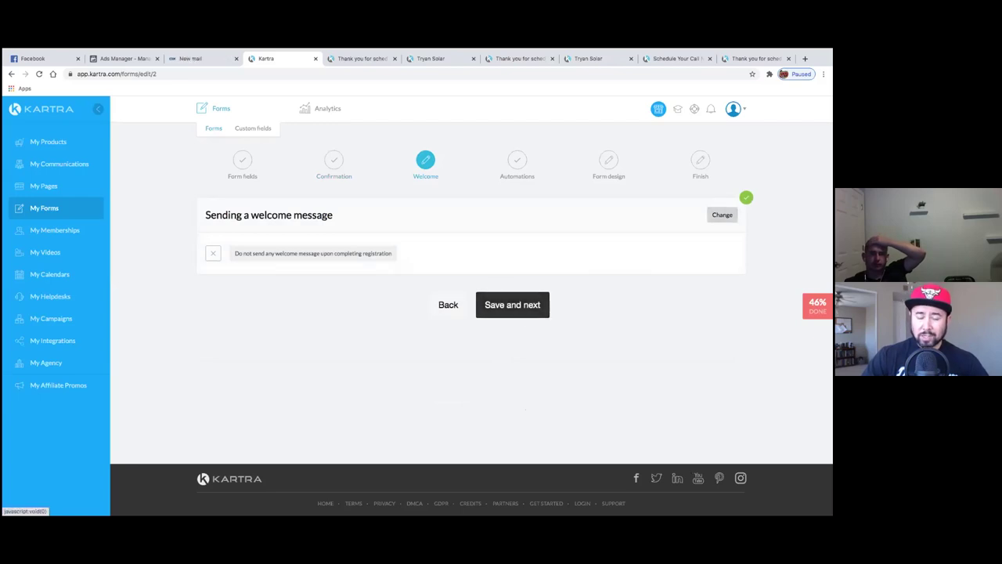
left_click(723, 214)
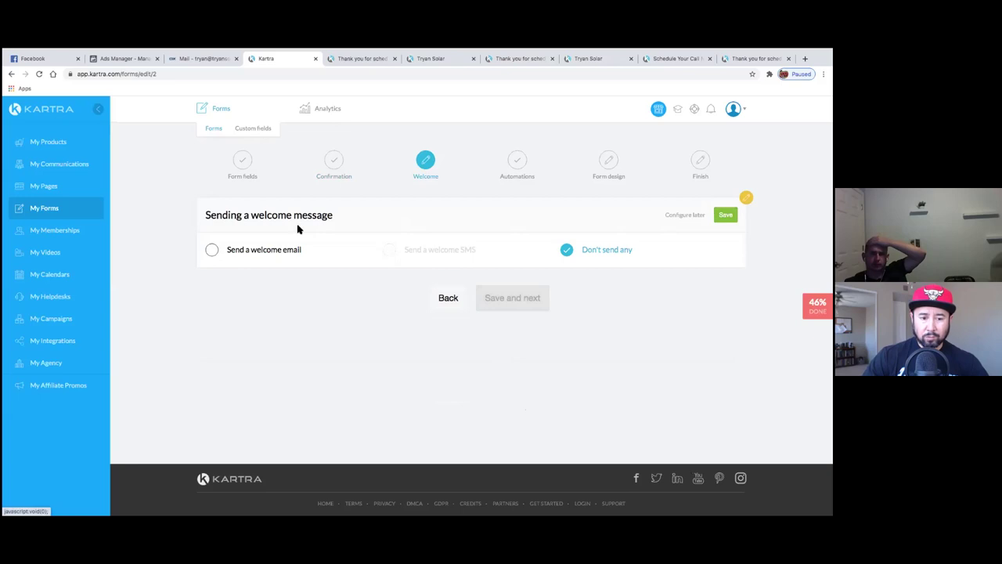
left_click(726, 214)
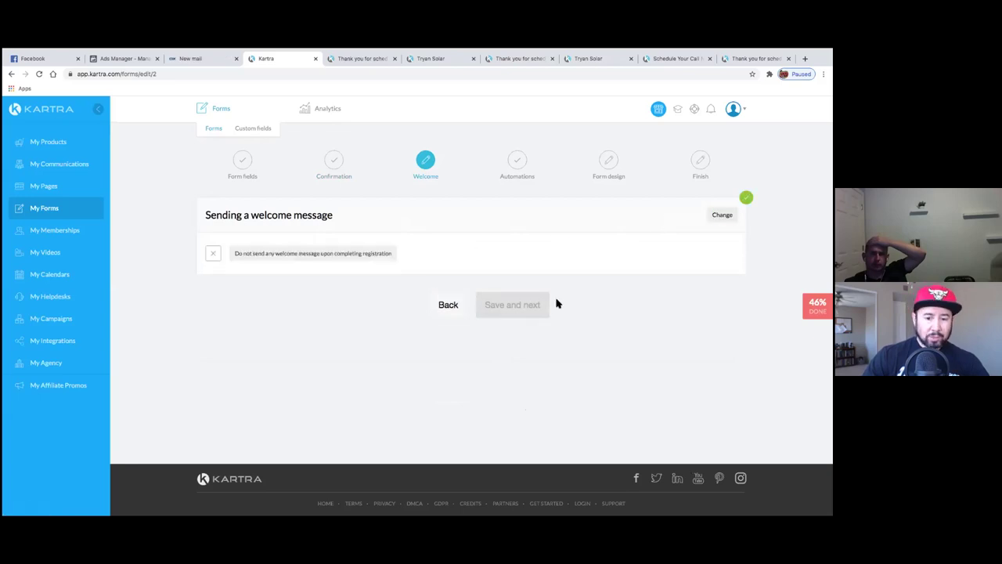
left_click(527, 308)
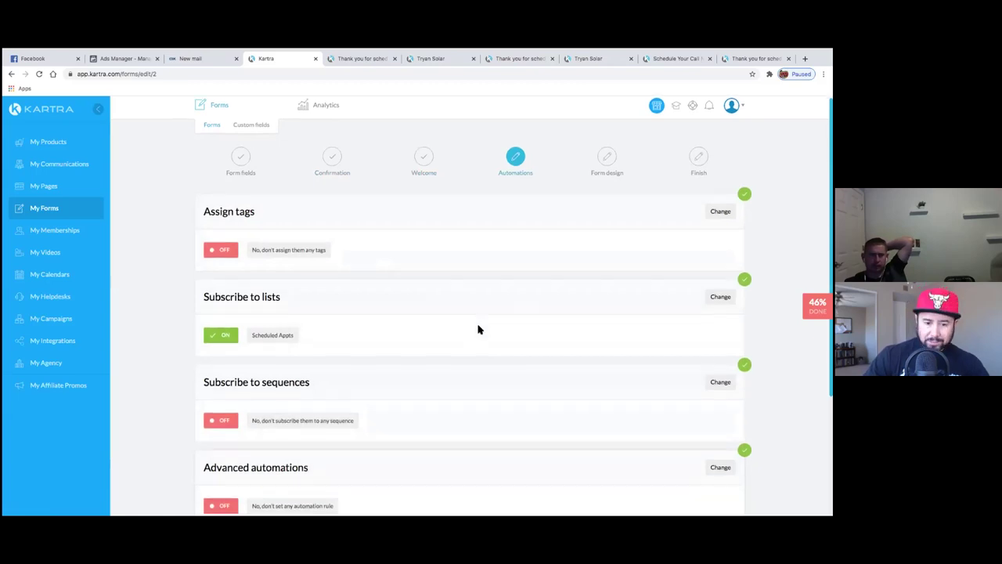
scroll(478, 329, "down", 2)
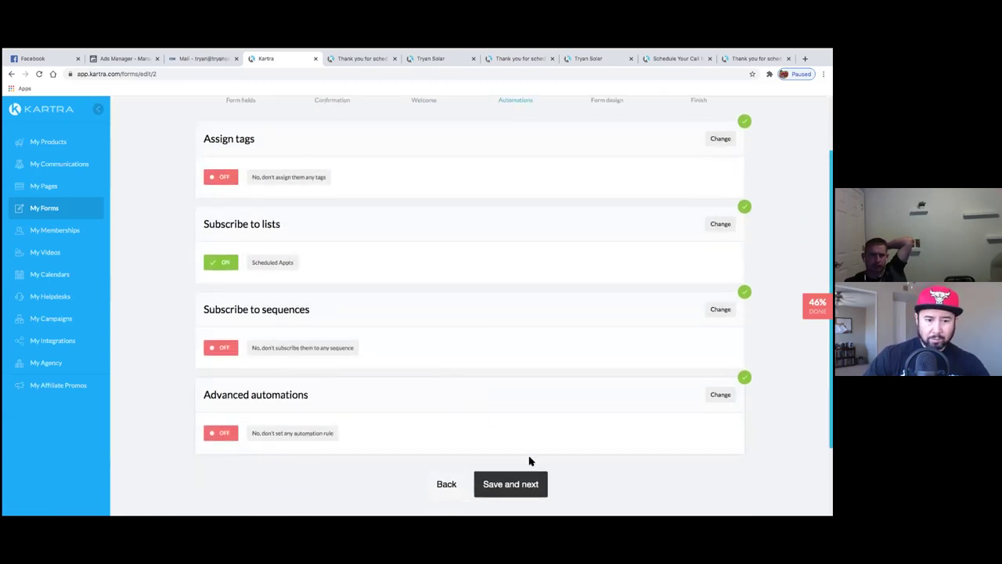
left_click(535, 491)
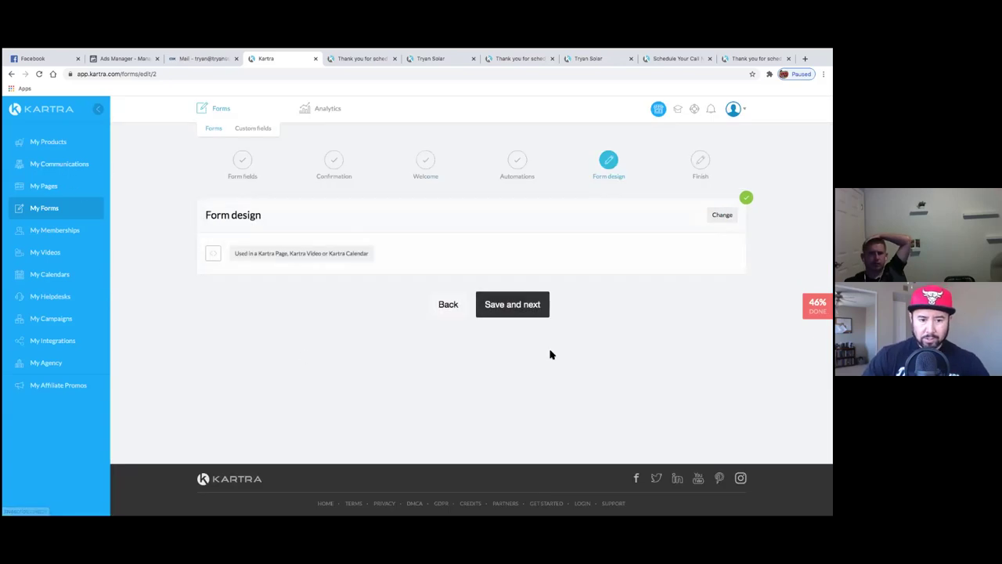
left_click(496, 304)
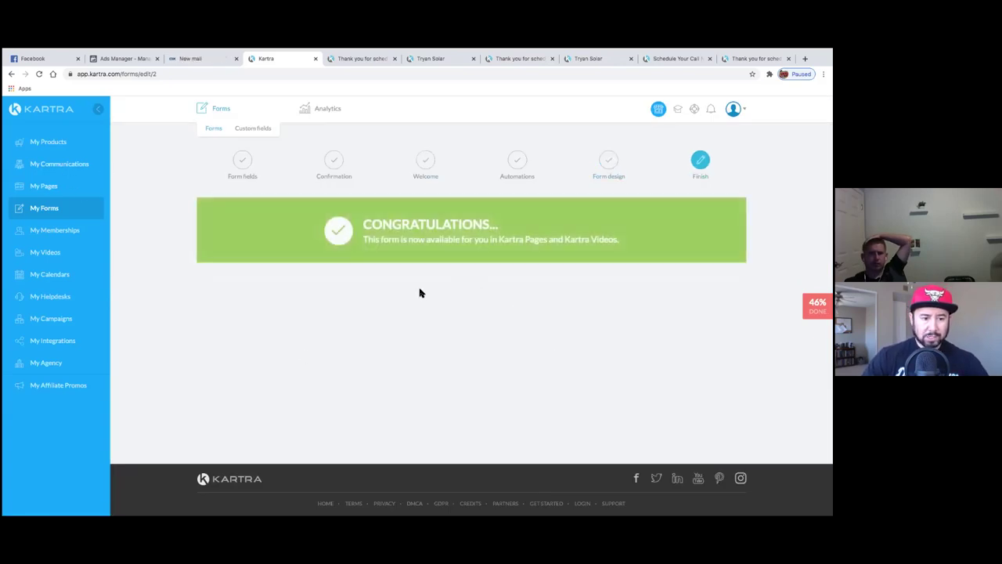
left_click(78, 165)
- Open the Tryan Solar Appointments calendar for editing from My Calendars
mouse_move(332, 124)
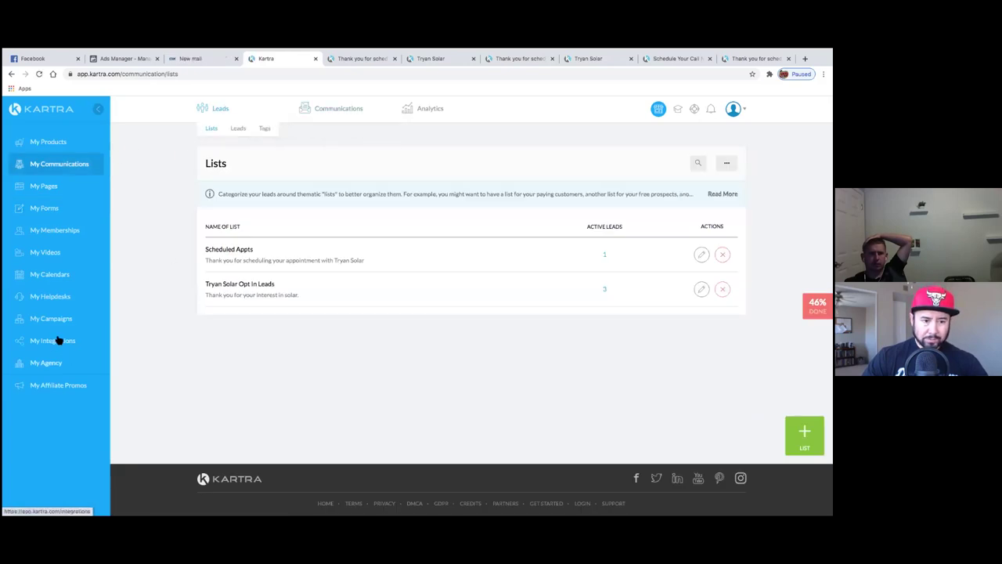
left_click(54, 275)
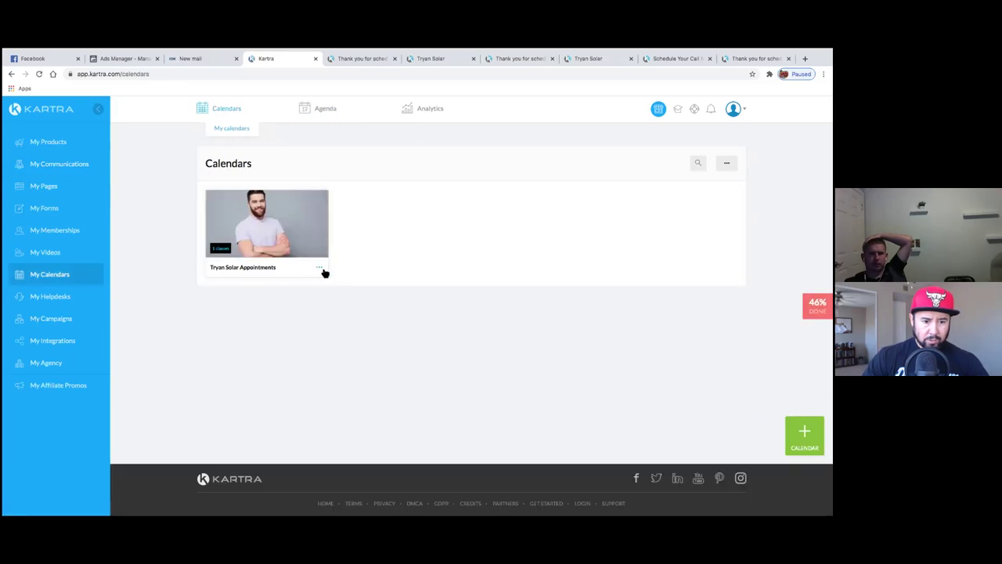
left_click(320, 268)
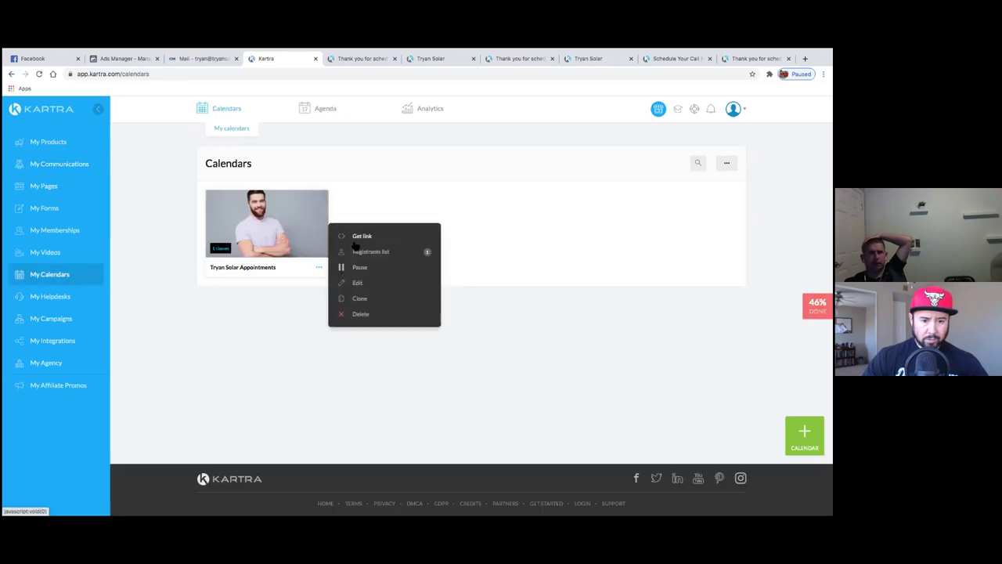
left_click(359, 283)
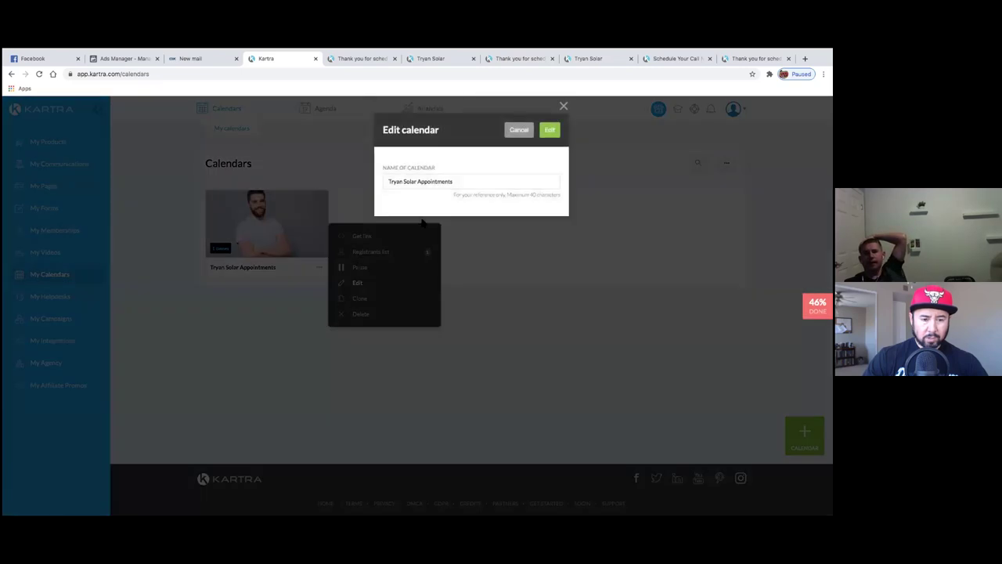
left_click(551, 131)
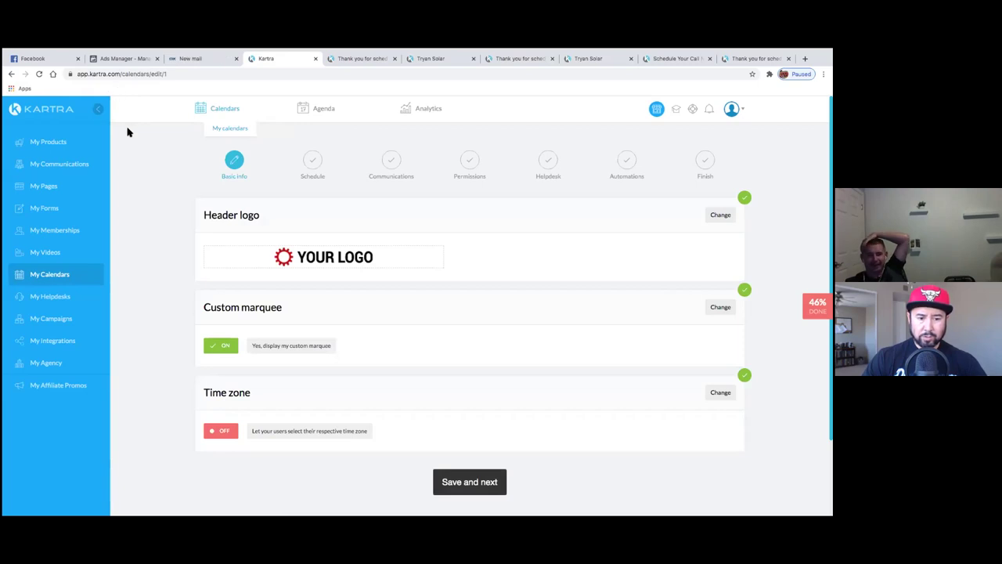
- Save the calendar's Basic info and advance to the Schedule step
scroll(128, 132, "down", 3)
scroll(128, 132, "up", 2)
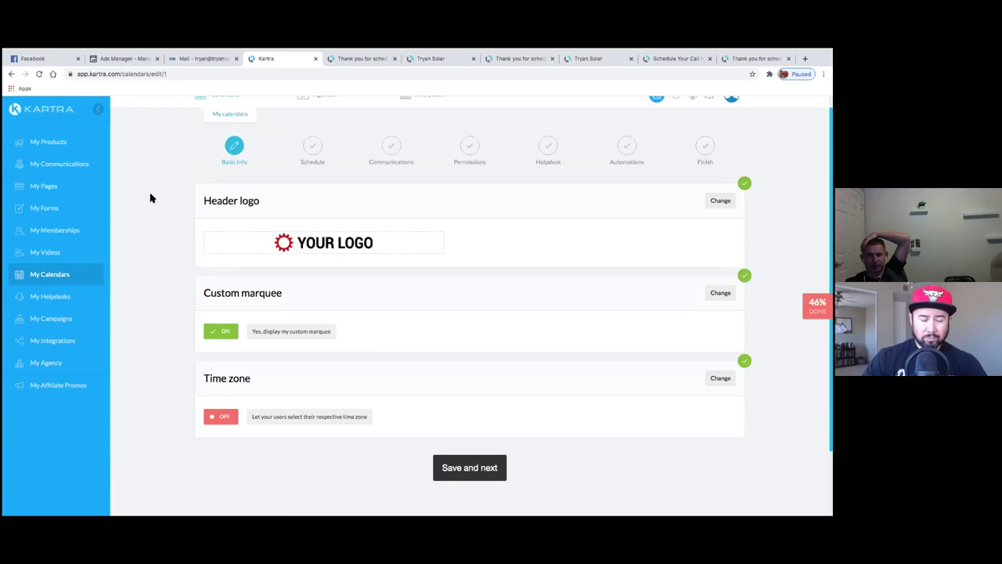
scroll(152, 198, "up", 1)
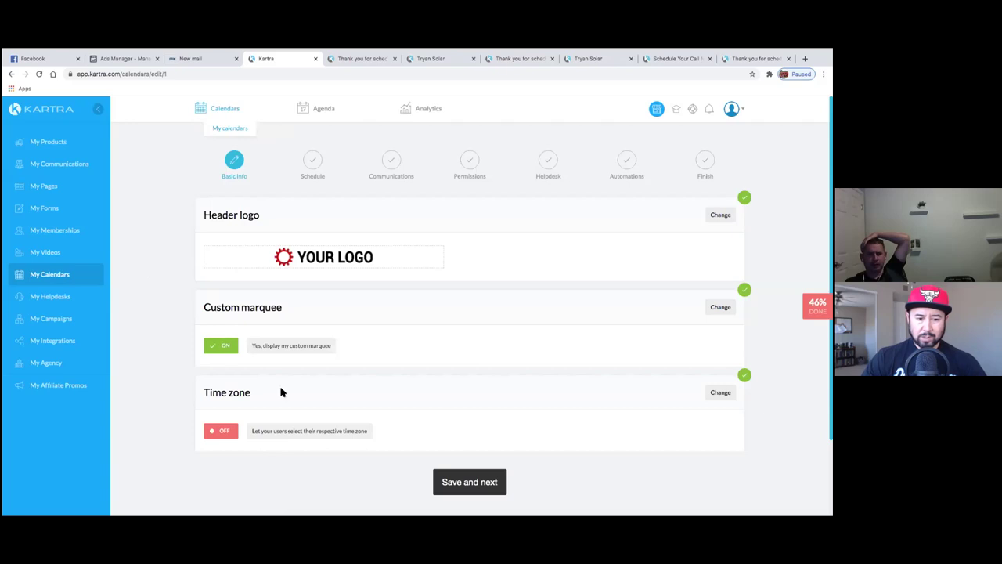
left_click(460, 486)
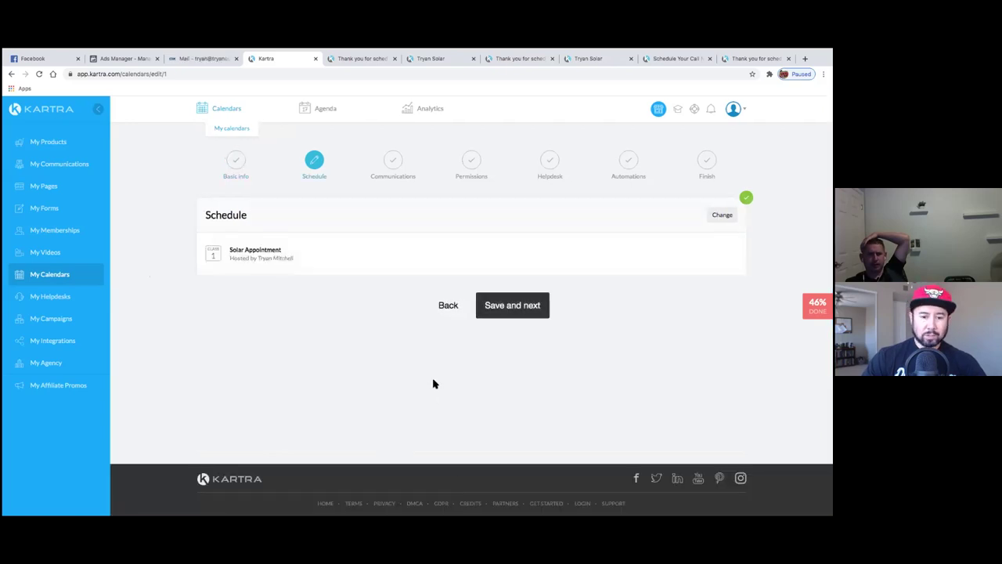
left_click(457, 310)
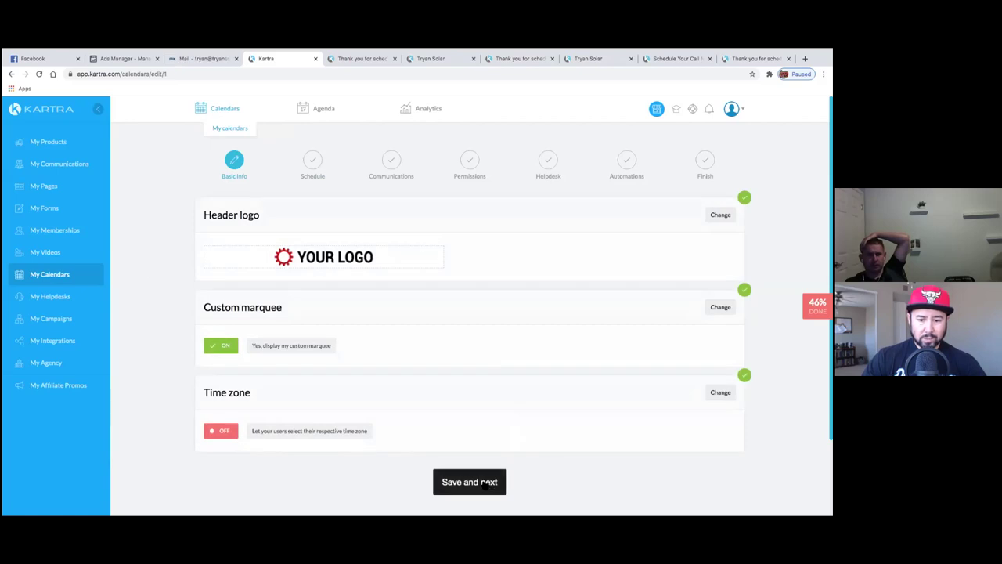
left_click(486, 483)
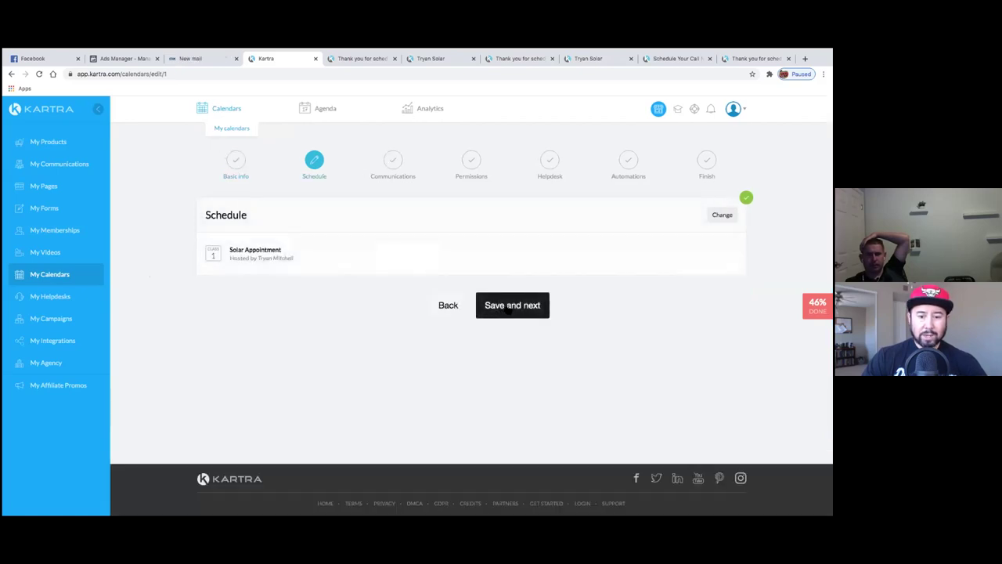
- Make the company team account the host of the Solar Appointment class
left_click(722, 214)
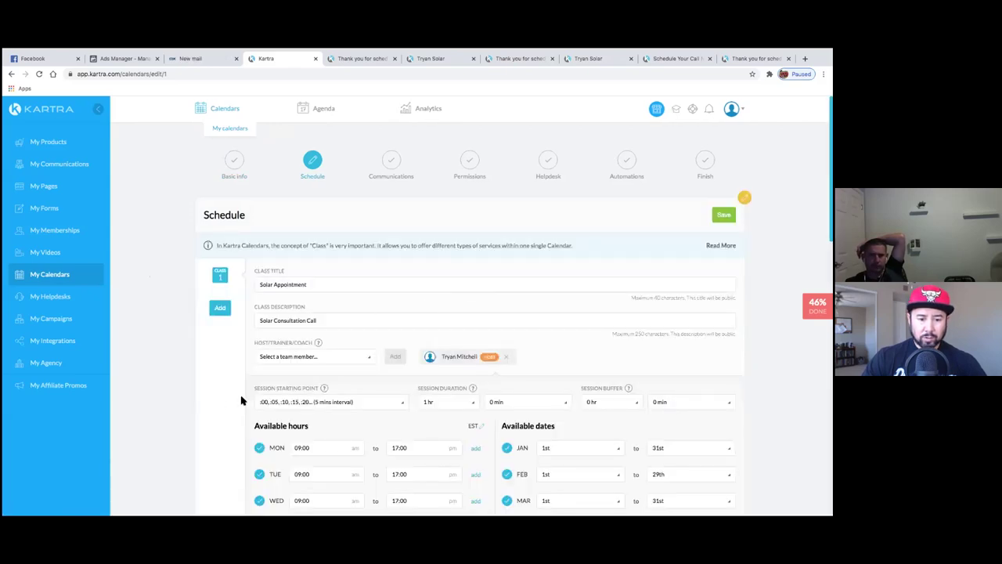
scroll(188, 391, "down", 2)
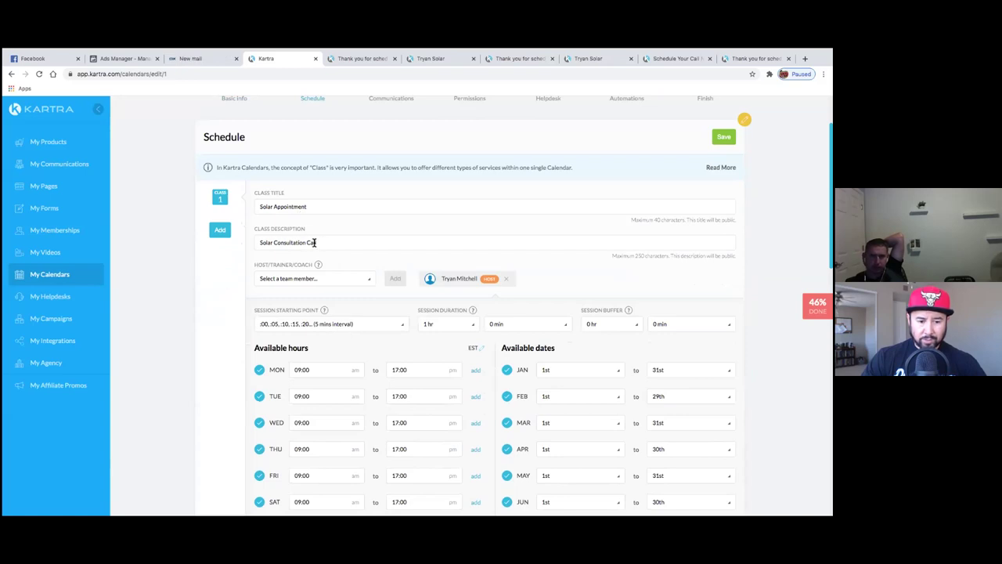
left_click(314, 280)
left_click(290, 311)
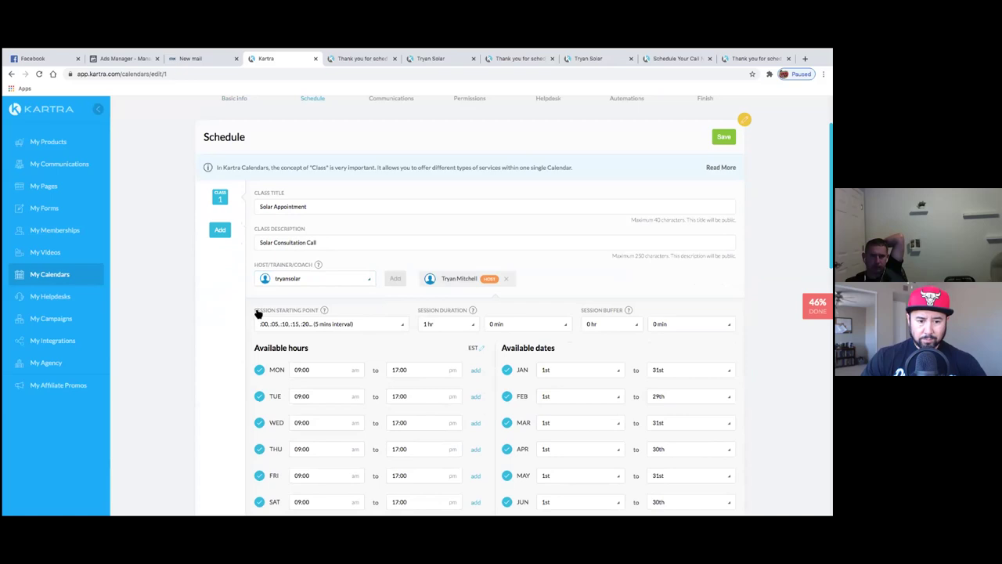
- Set the Session Starting Point to start sessions on the hour (:00)
scroll(254, 306, "down", 1)
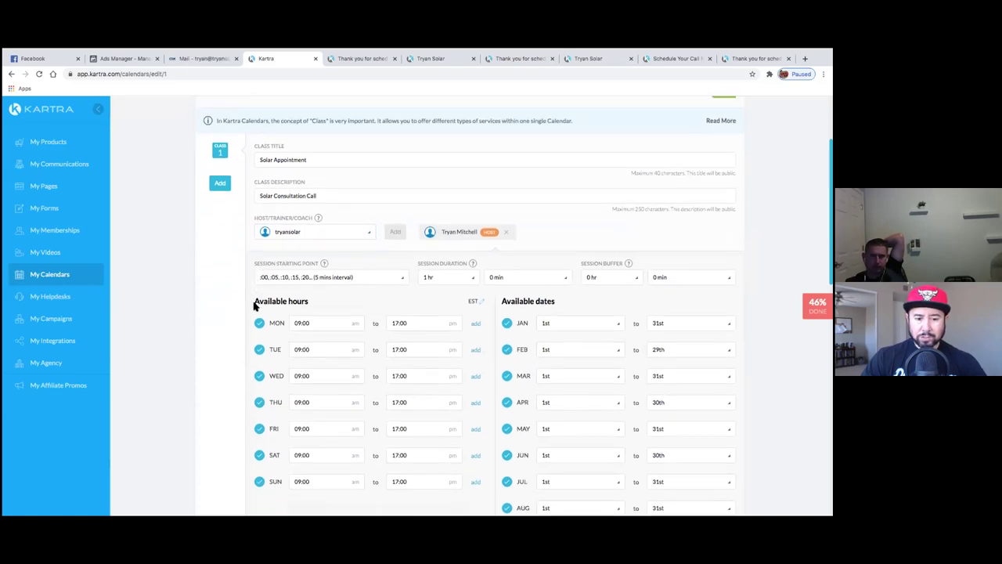
left_click(349, 267)
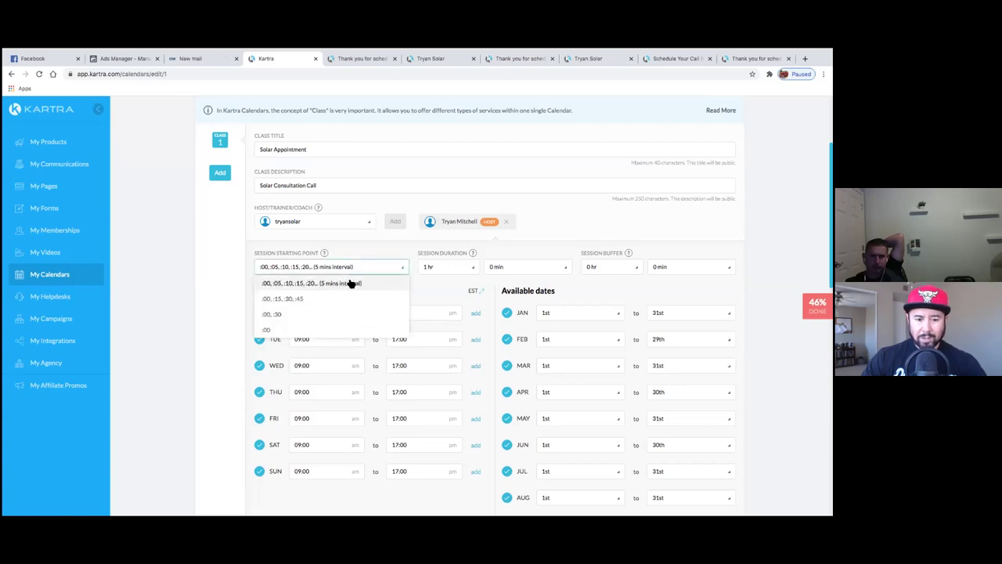
scroll(347, 298, "down", 1)
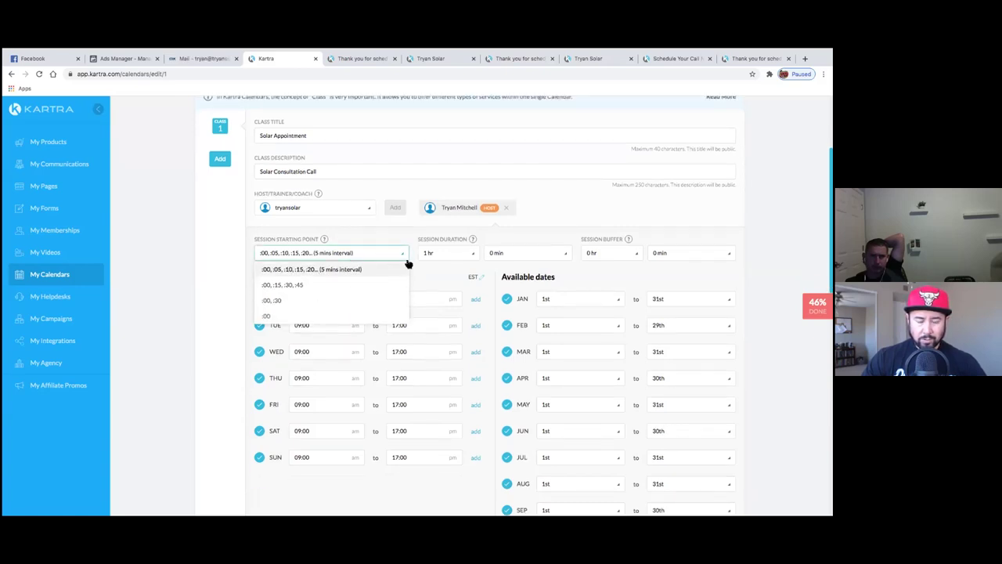
left_click(300, 302)
left_click(286, 256)
left_click(291, 321)
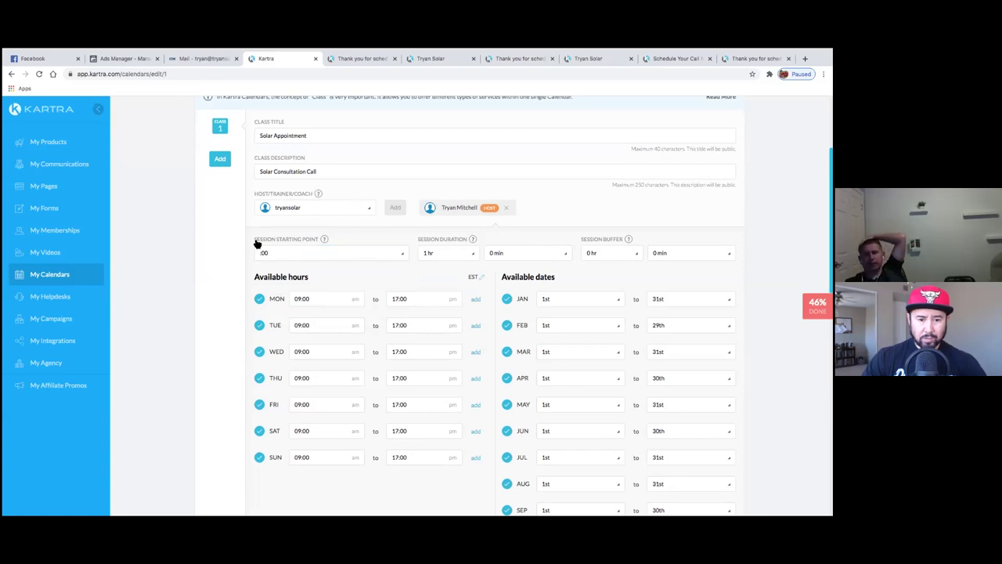
- Turn off appointment availability for October, November and December
scroll(217, 264, "down", 2)
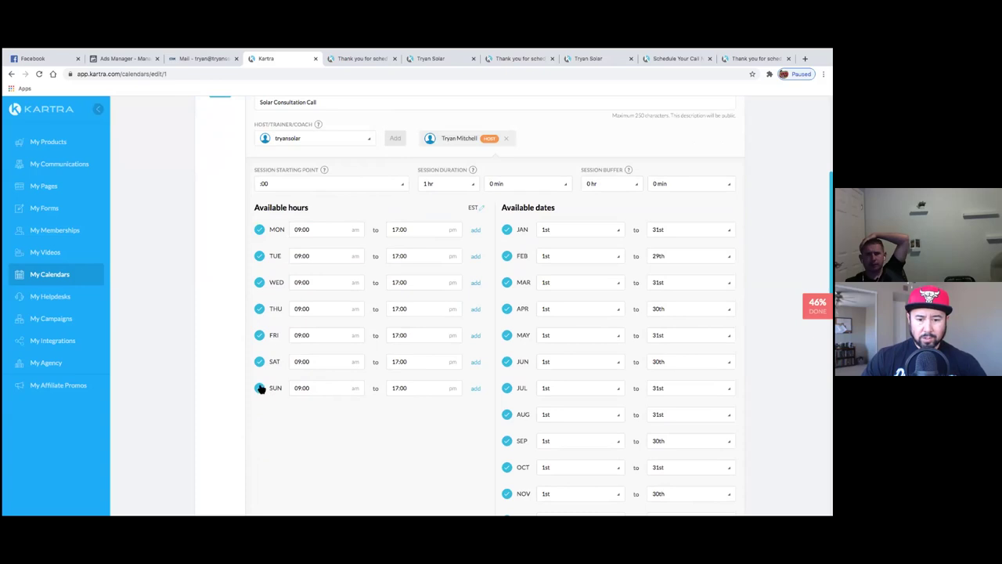
scroll(218, 358, "down", 1)
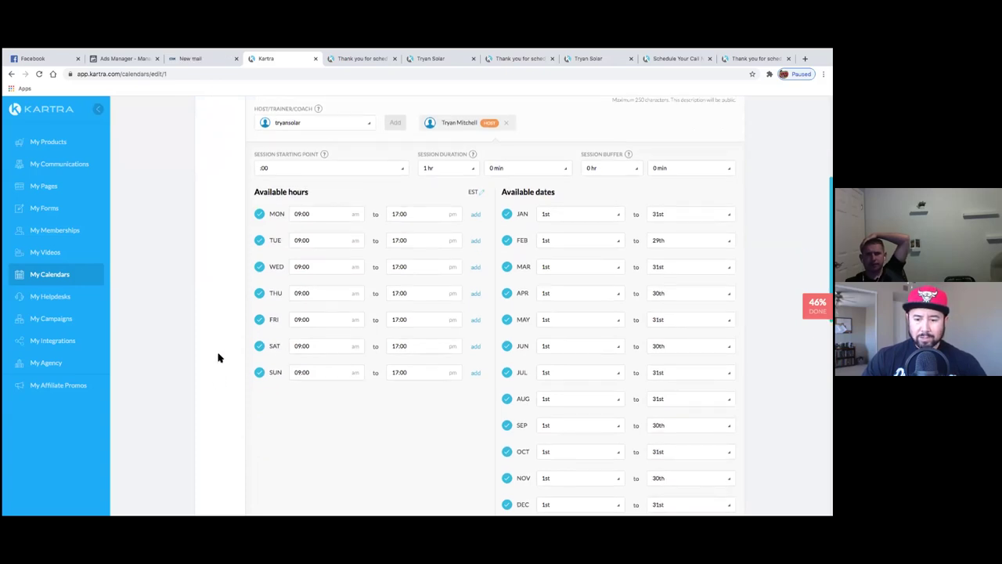
scroll(218, 357, "down", 3)
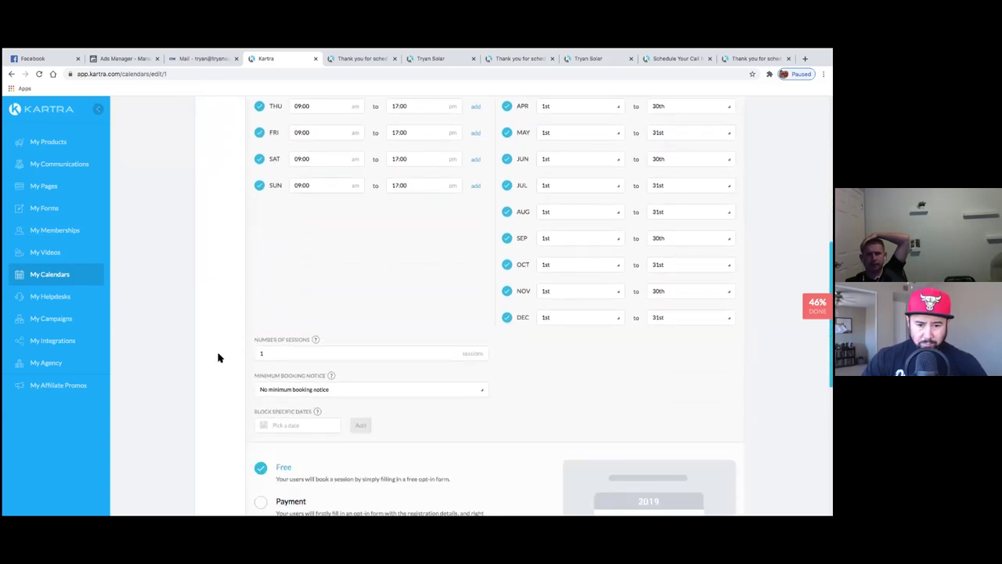
scroll(219, 358, "up", 5)
scroll(218, 357, "down", 1)
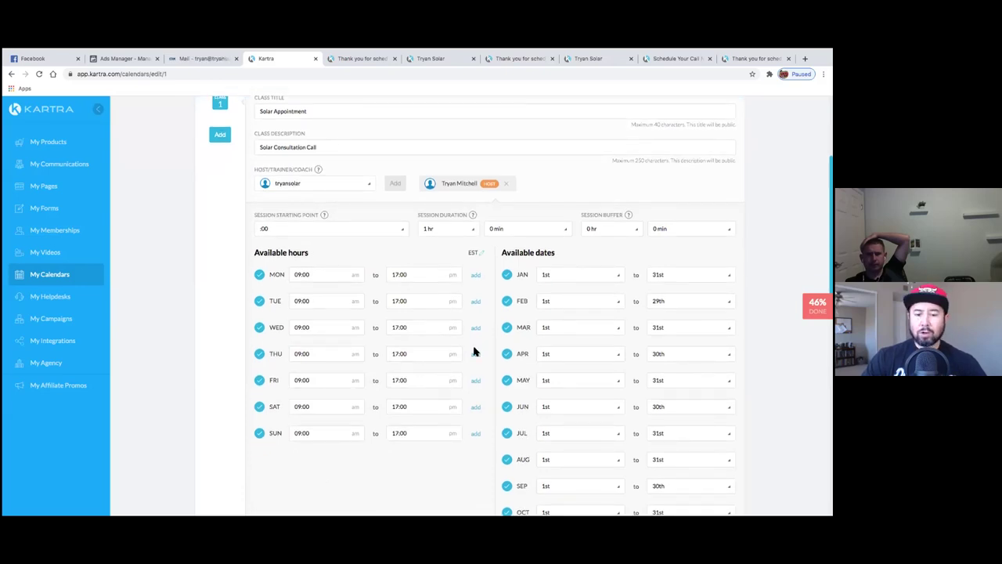
scroll(474, 352, "down", 1)
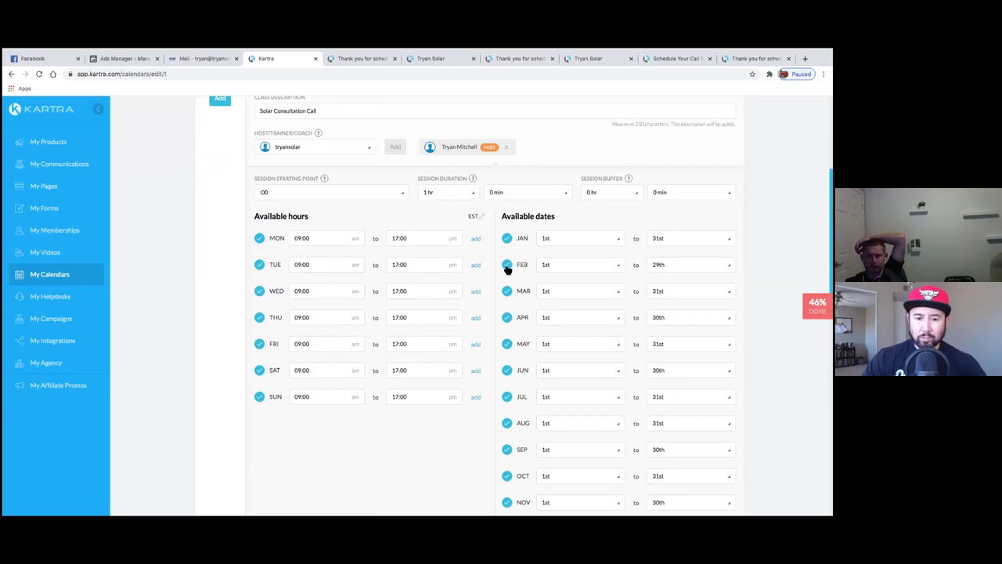
scroll(508, 345, "down", 1)
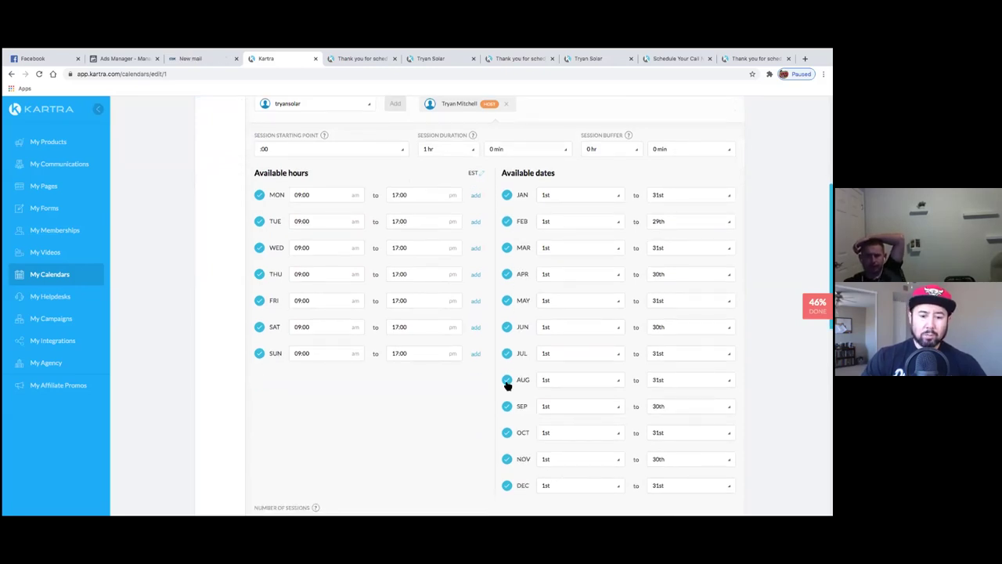
left_click(507, 486)
left_click(508, 460)
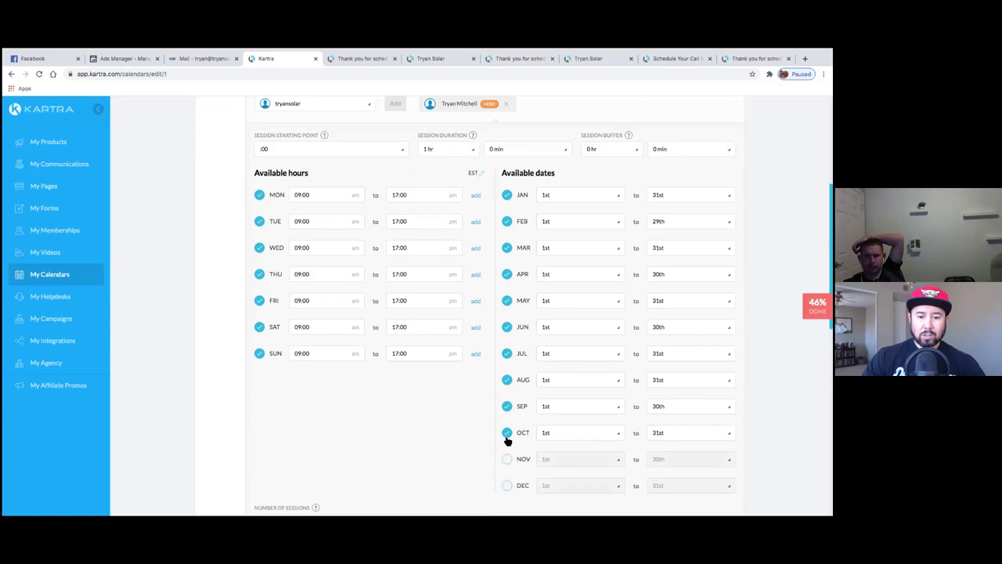
left_click(508, 436)
- End September availability on the 15th
scroll(468, 447, "down", 1)
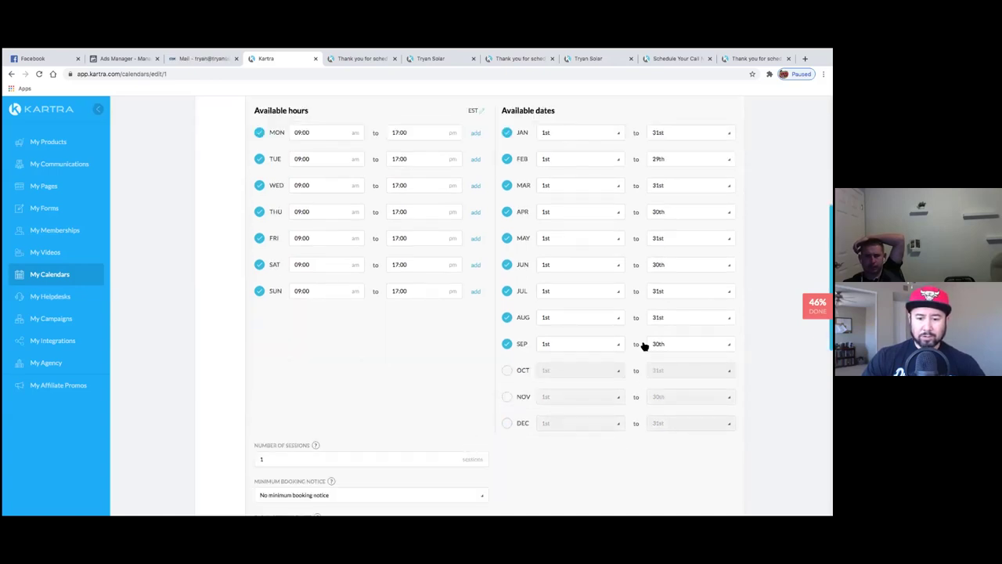
left_click(689, 344)
scroll(597, 365, "up", 1)
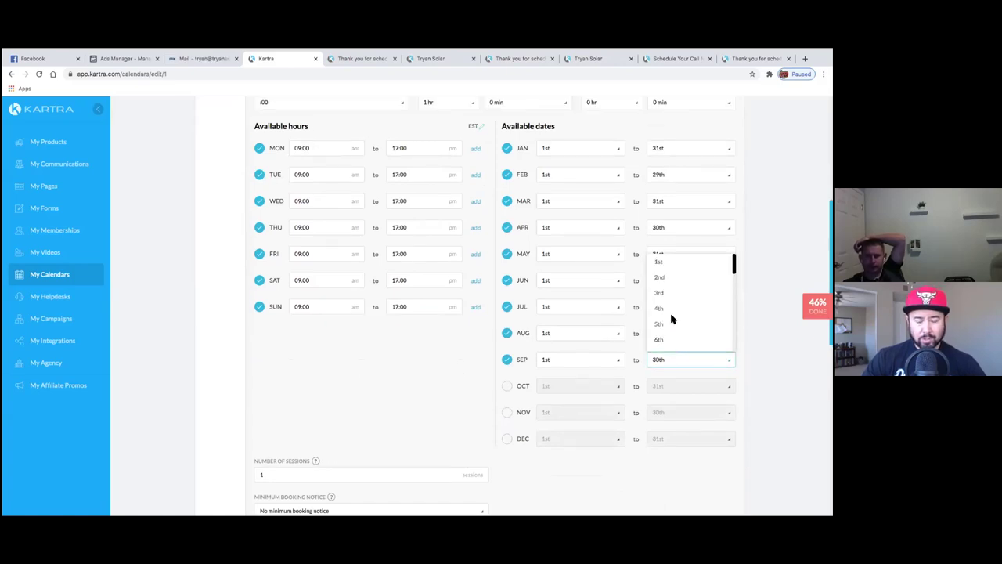
left_click(467, 374)
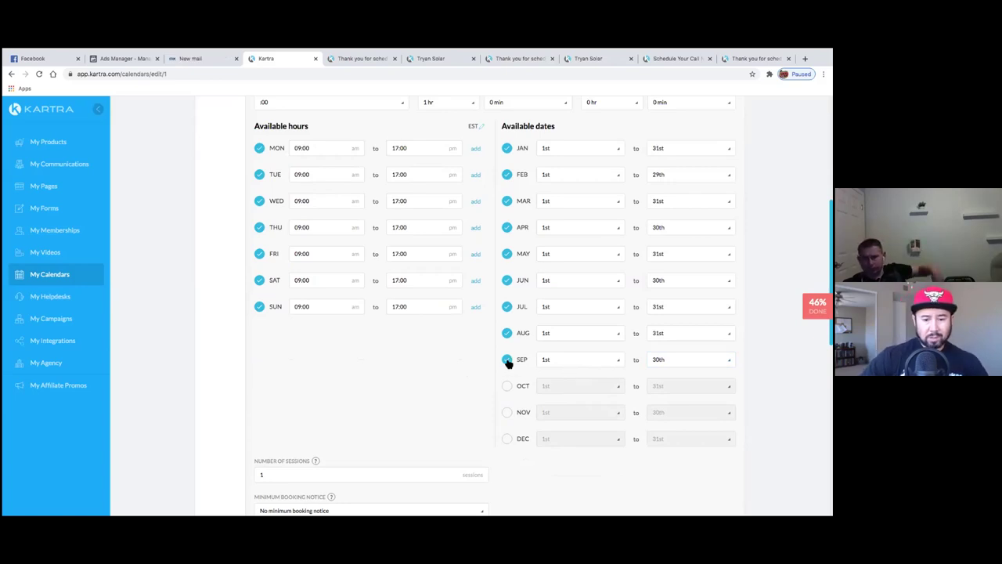
left_click(670, 364)
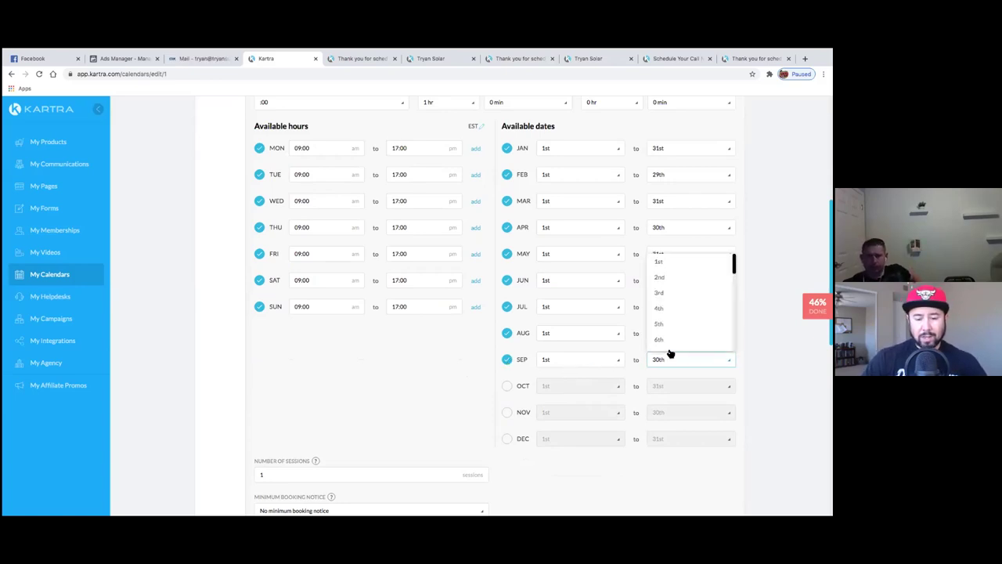
scroll(671, 327, "up", 1)
scroll(672, 320, "down", 3)
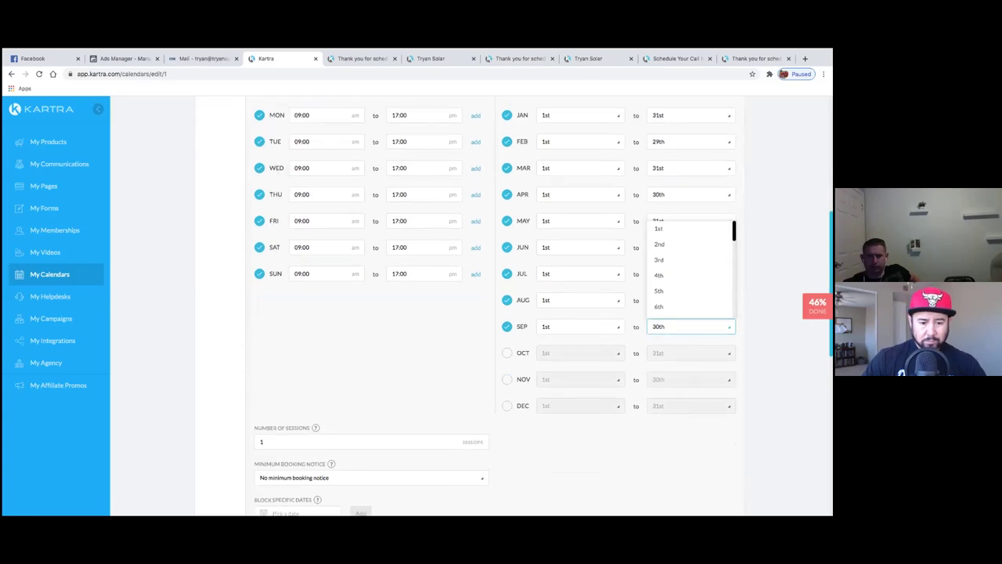
scroll(689, 270, "down", 3)
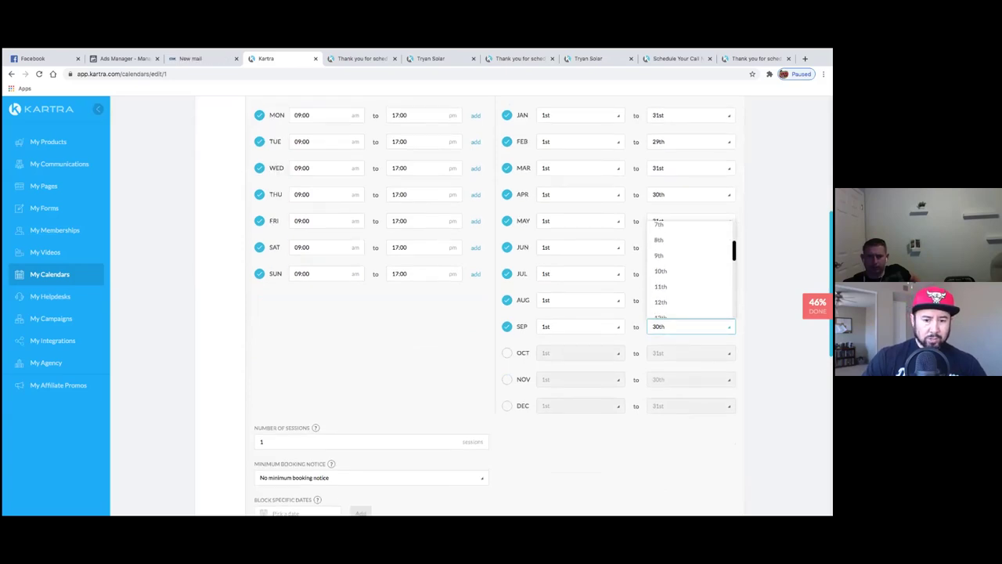
scroll(676, 307, "down", 2)
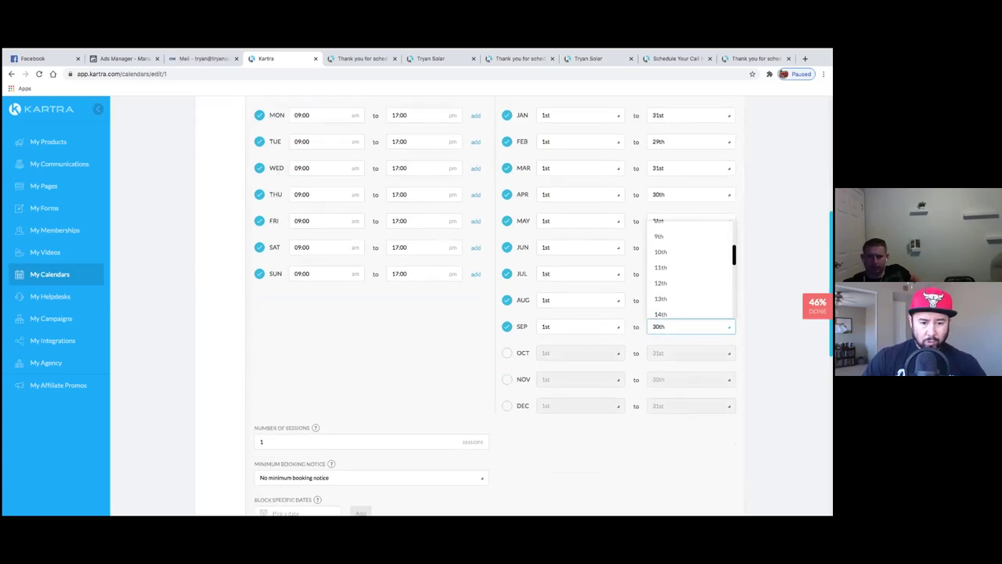
left_click(675, 301)
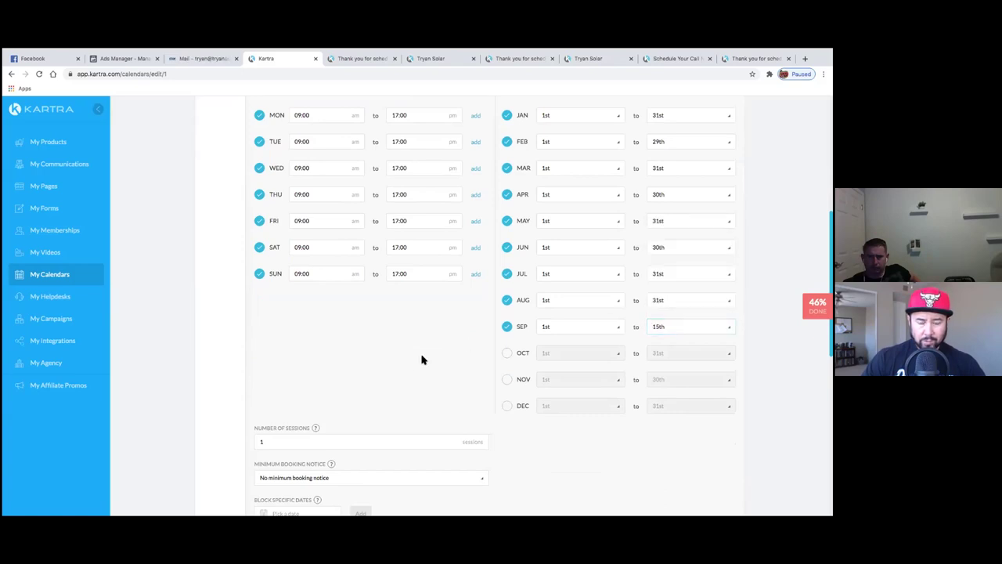
- Keep Calendar as the opt-in form and save the schedule
scroll(415, 368, "down", 4)
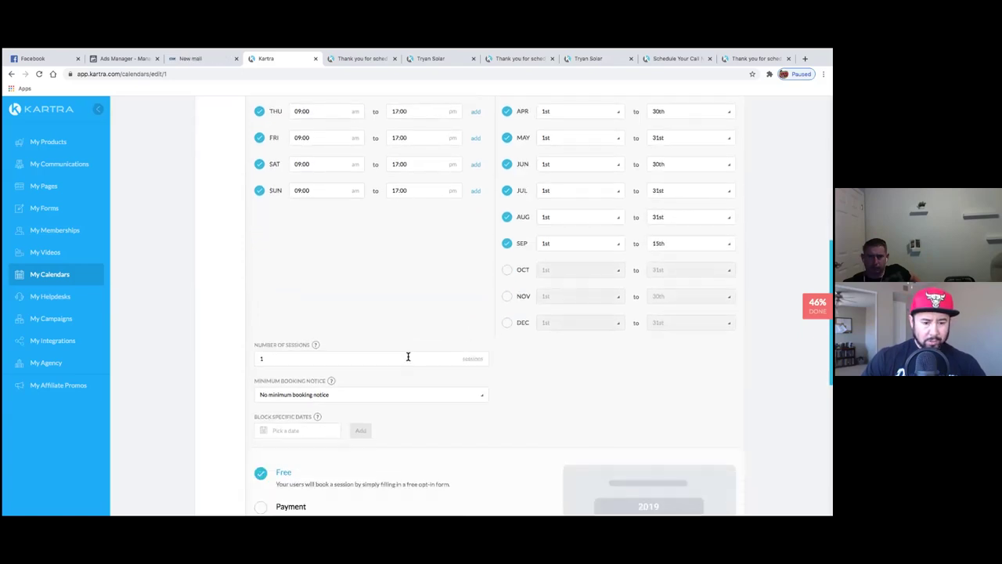
scroll(376, 356, "down", 8)
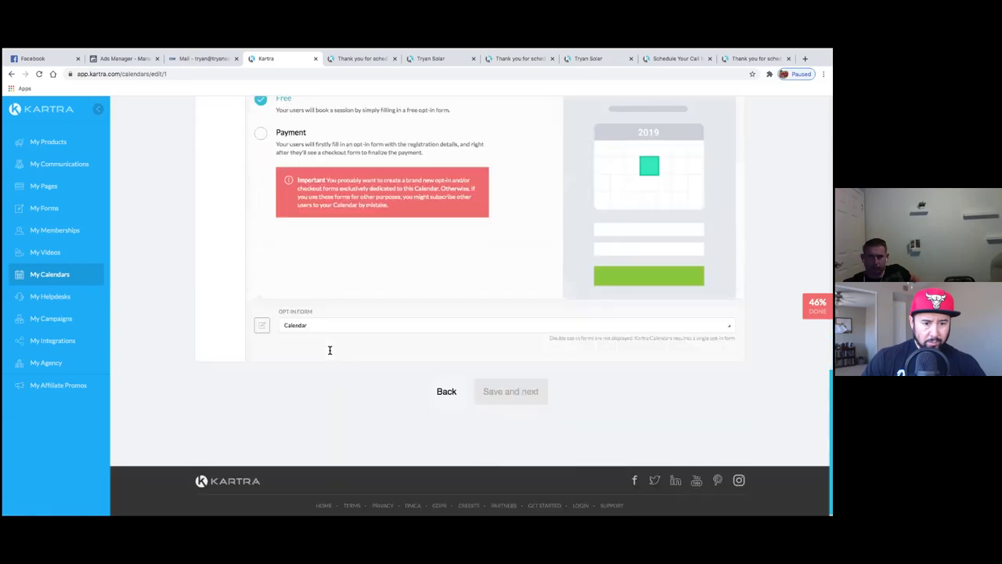
left_click(304, 326)
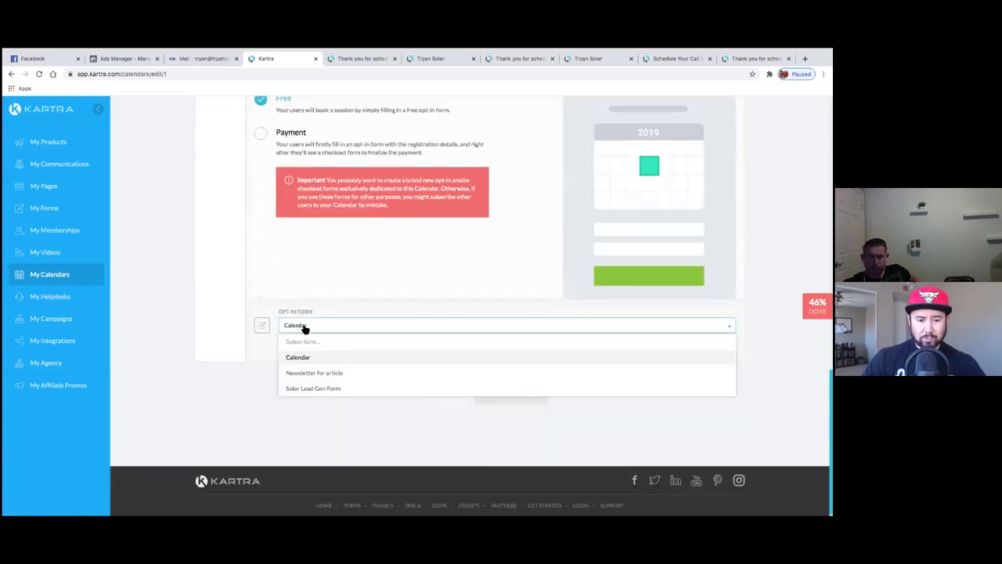
left_click(322, 293)
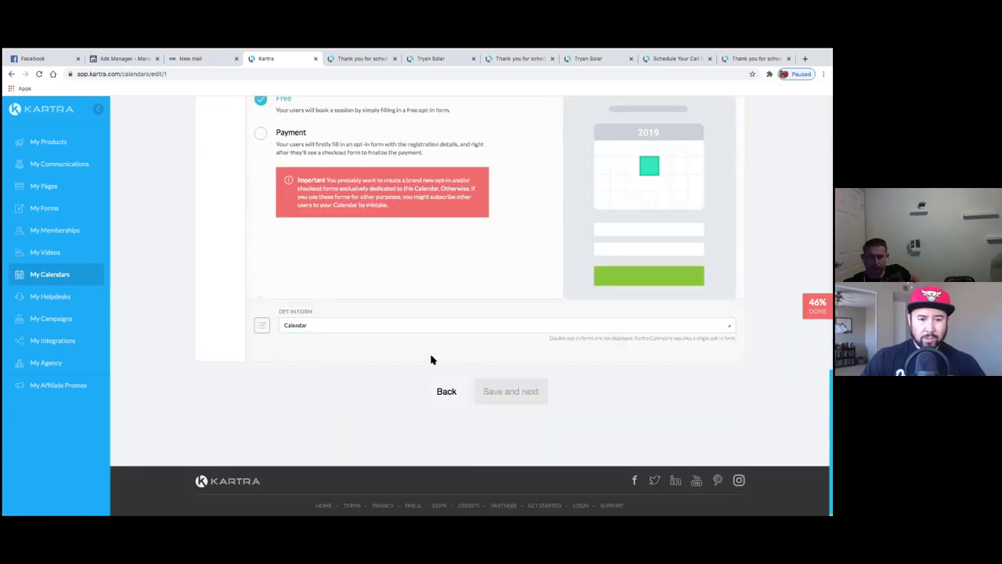
scroll(437, 356, "up", 1)
left_click(446, 430)
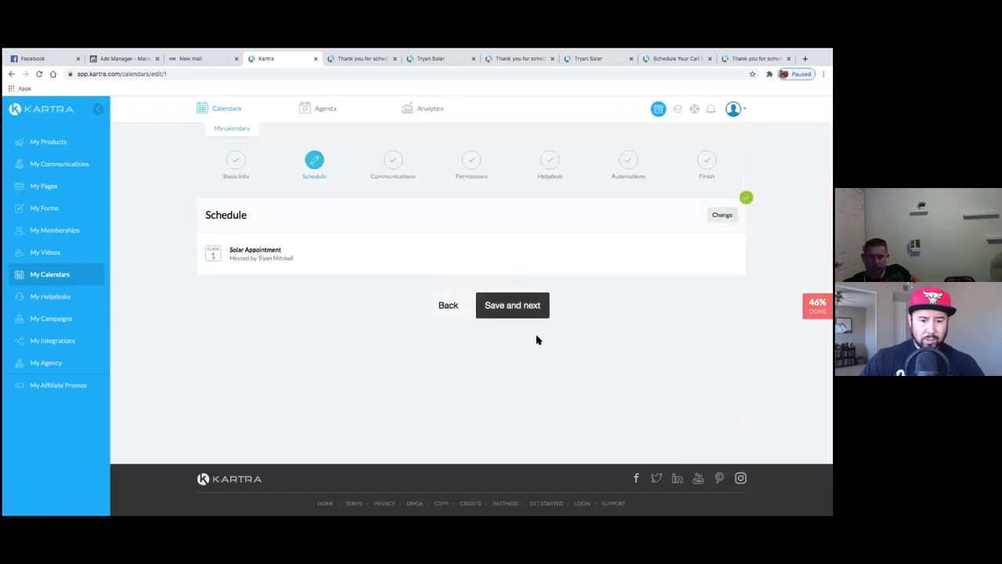
- Set the sender name to Tryan Solar and the send-from email to the company address
left_click(533, 307)
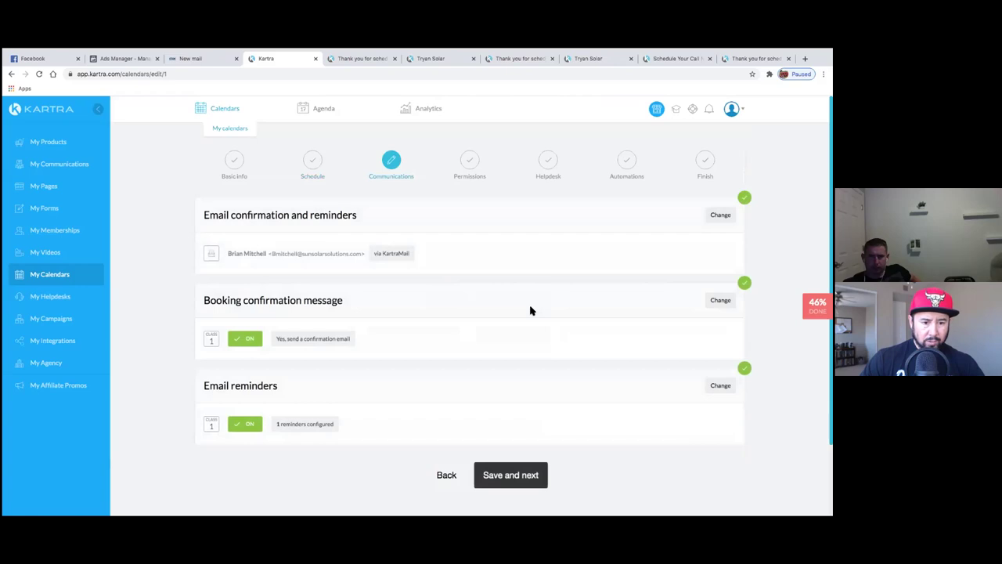
scroll(530, 311, "down", 1)
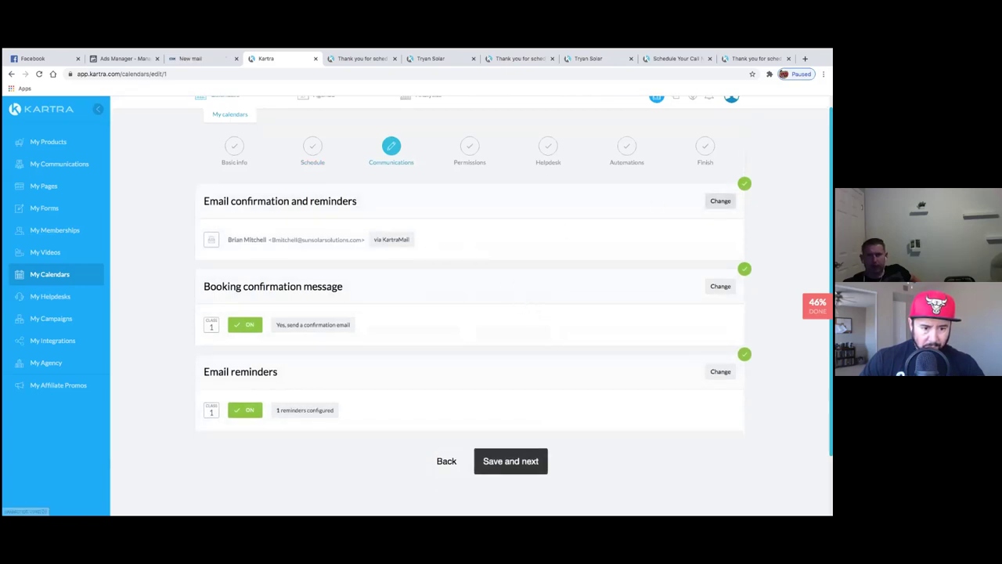
left_click(721, 201)
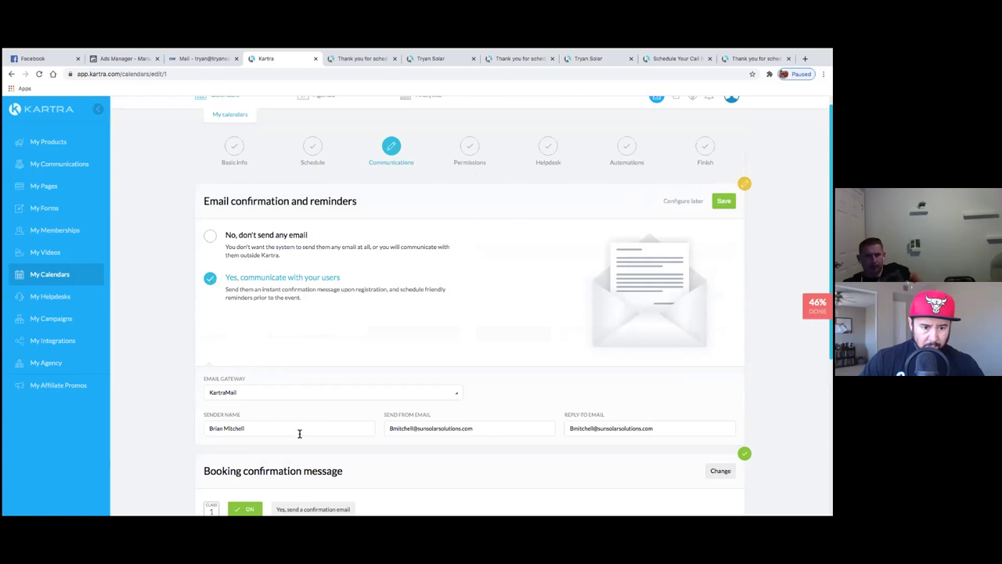
left_click(233, 410)
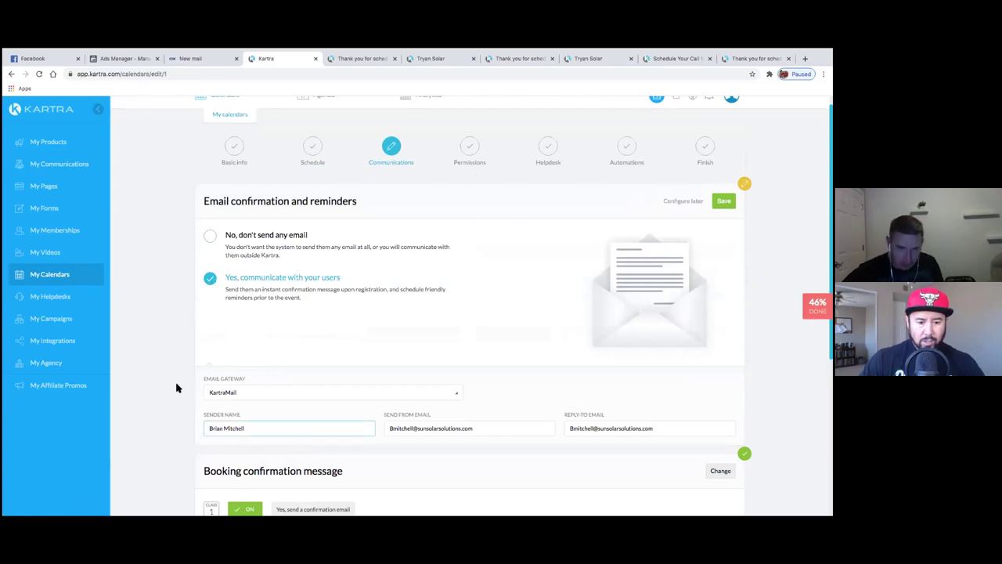
triple_click(239, 428)
key("BackSpace")
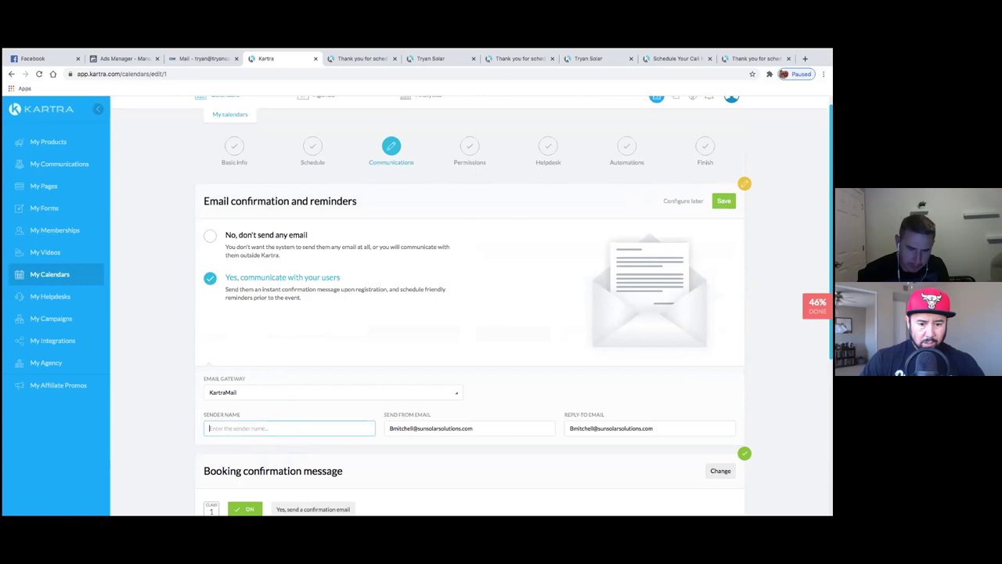
type("Tryan Solar")
key("Tab")
type("Tryan")
left_click(410, 450)
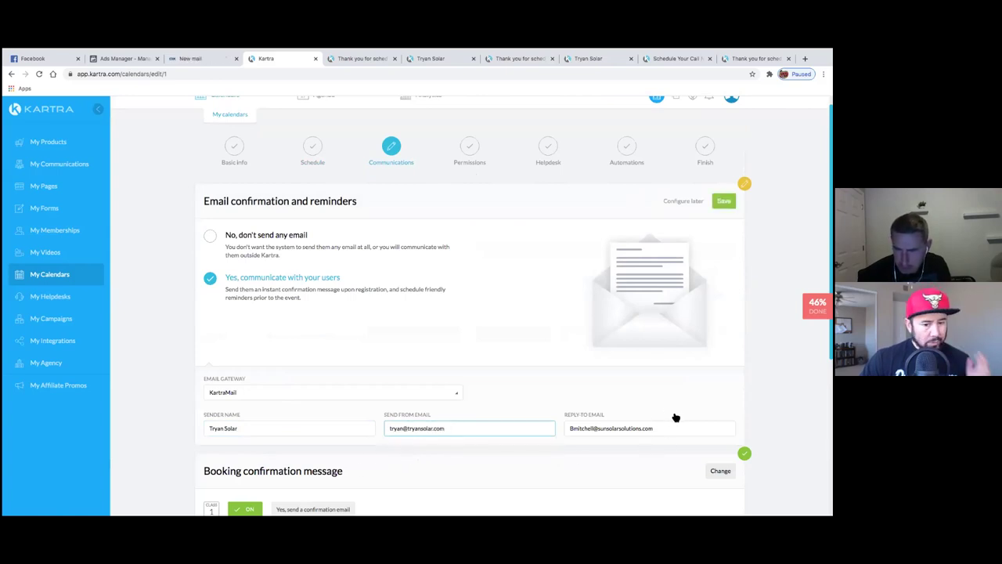
- Replace the Reply-To Email with the suggested company address
left_click_drag(667, 428, 589, 411)
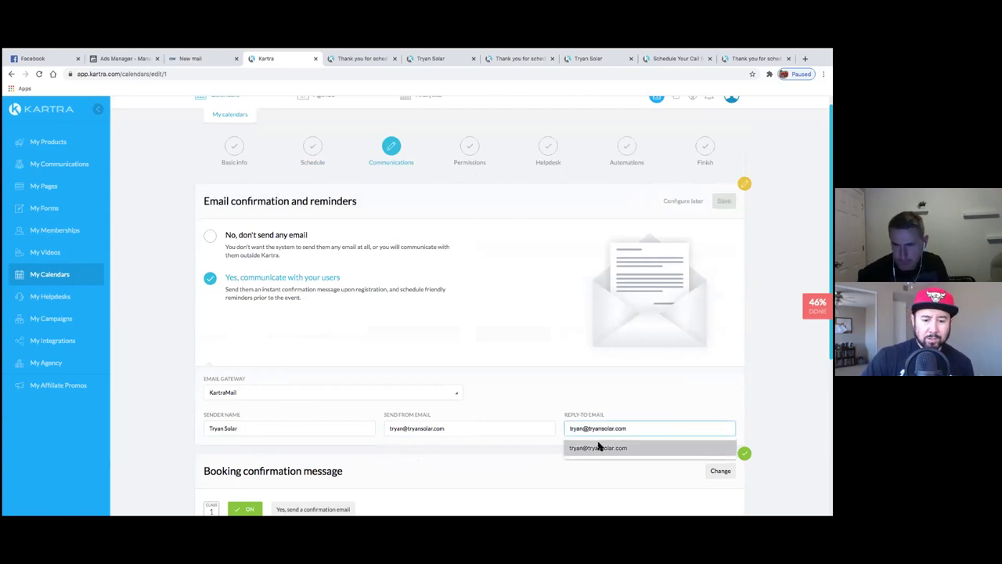
left_click(598, 446)
left_click(200, 395)
scroll(197, 395, "down", 2)
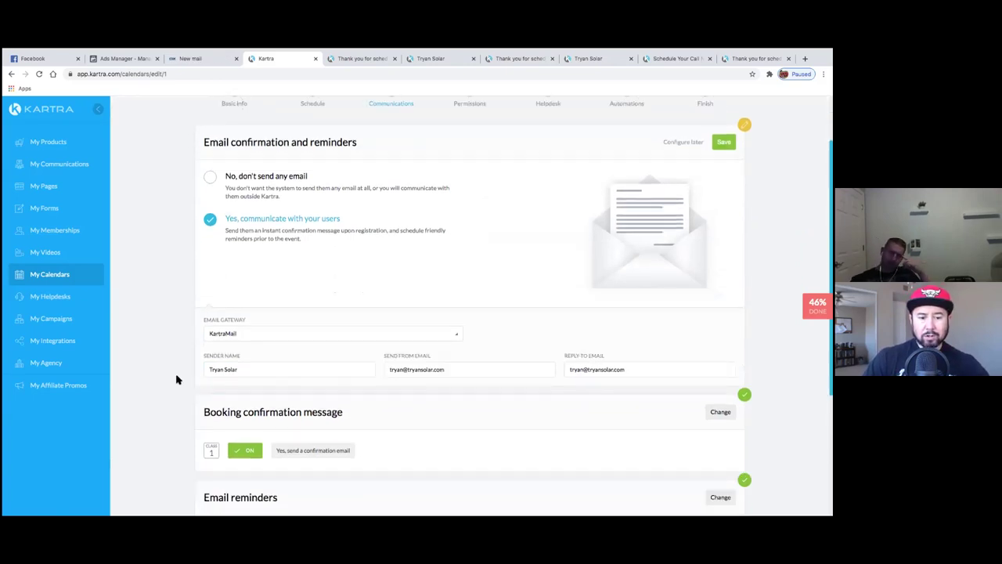
- Change the sender name to the owner's first and last name
left_click(256, 374)
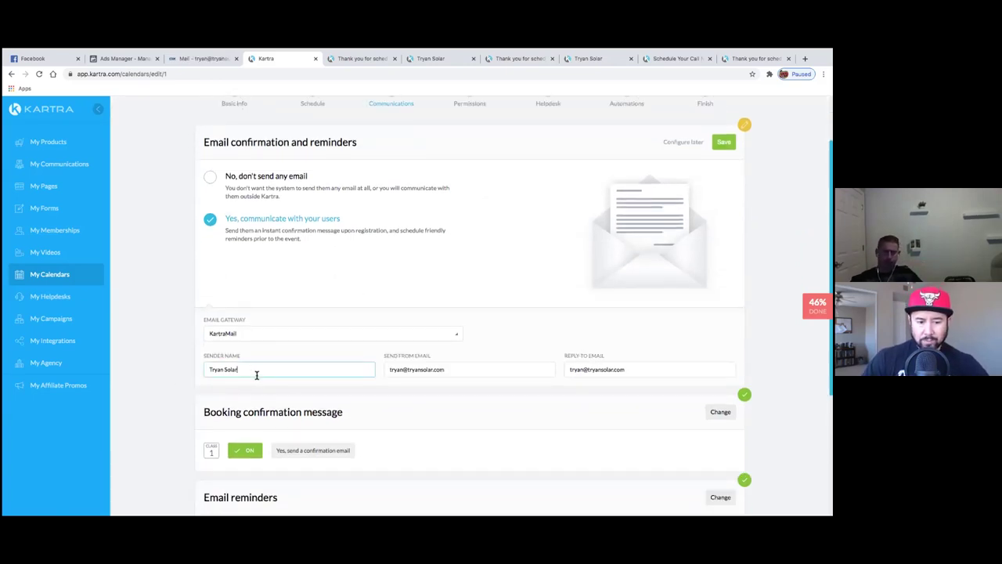
key("BackSpace")
key("BackSpace")
key("BackSpace")
key("BackSpace")
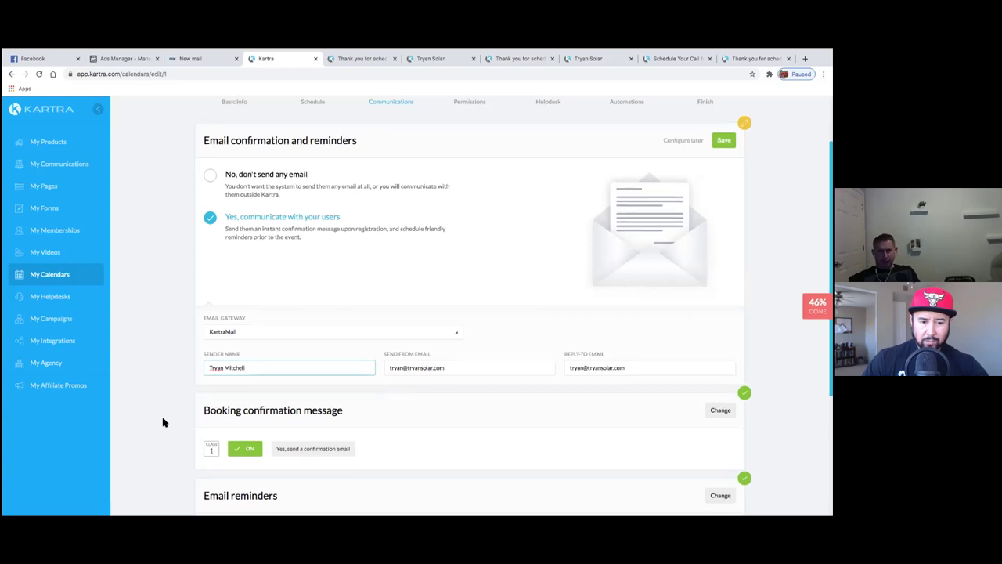
scroll(156, 419, "down", 1)
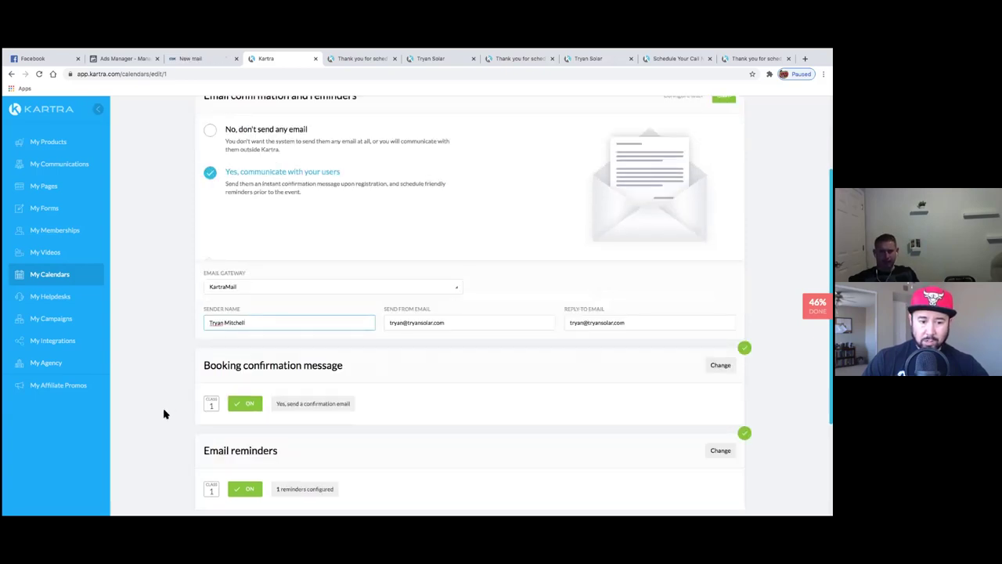
double_click(222, 322)
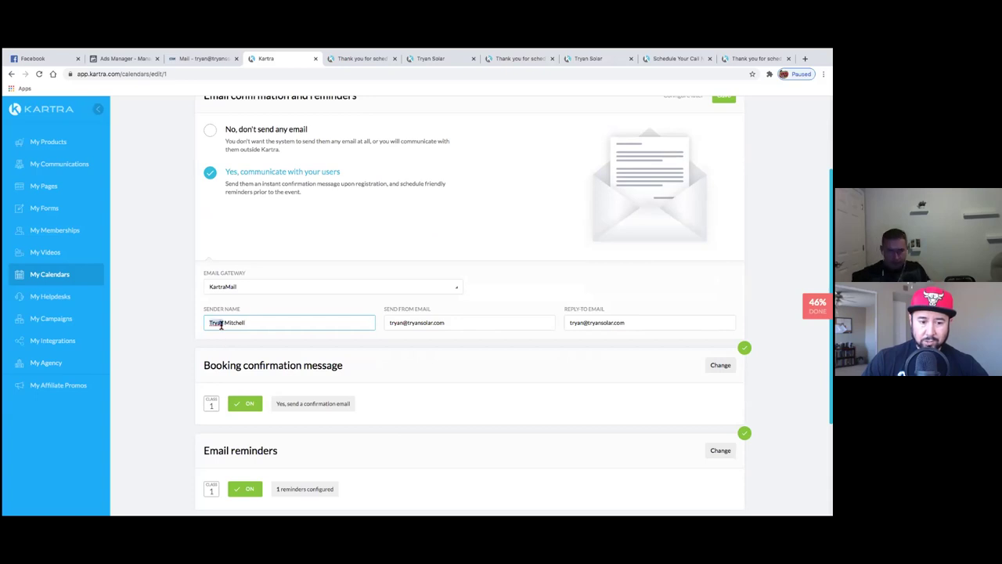
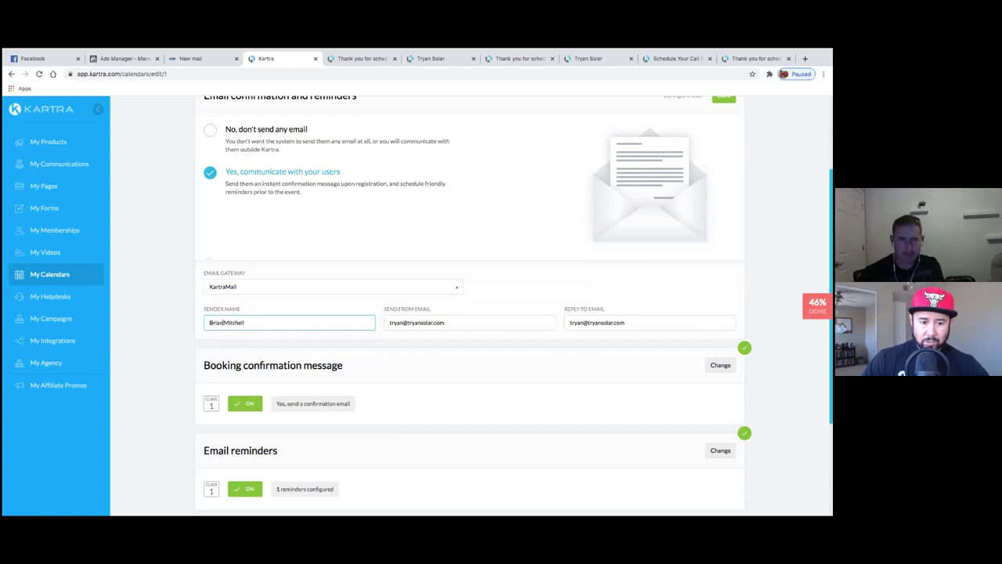
left_click(258, 327)
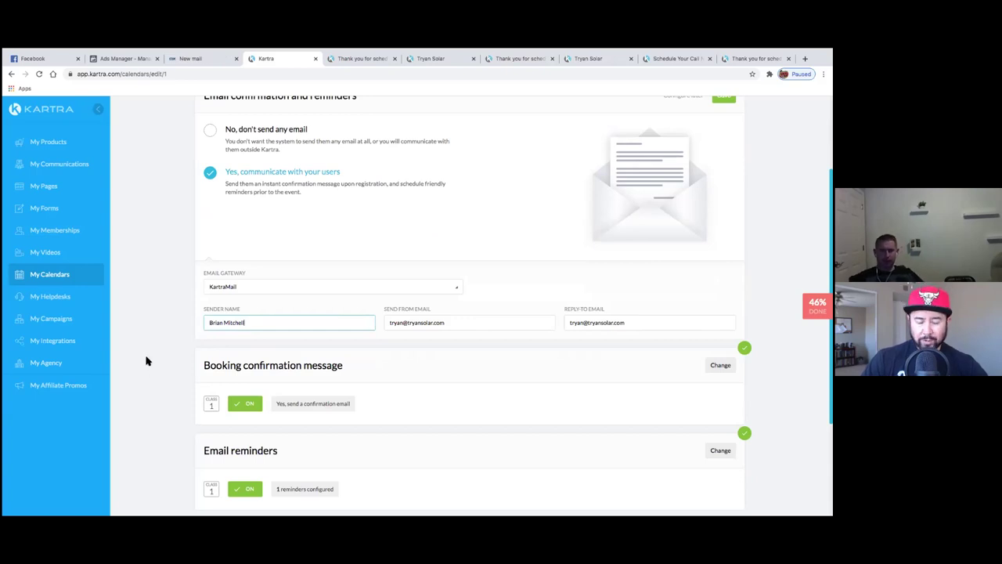
scroll(159, 353, "down", 1)
scroll(165, 350, "down", 3)
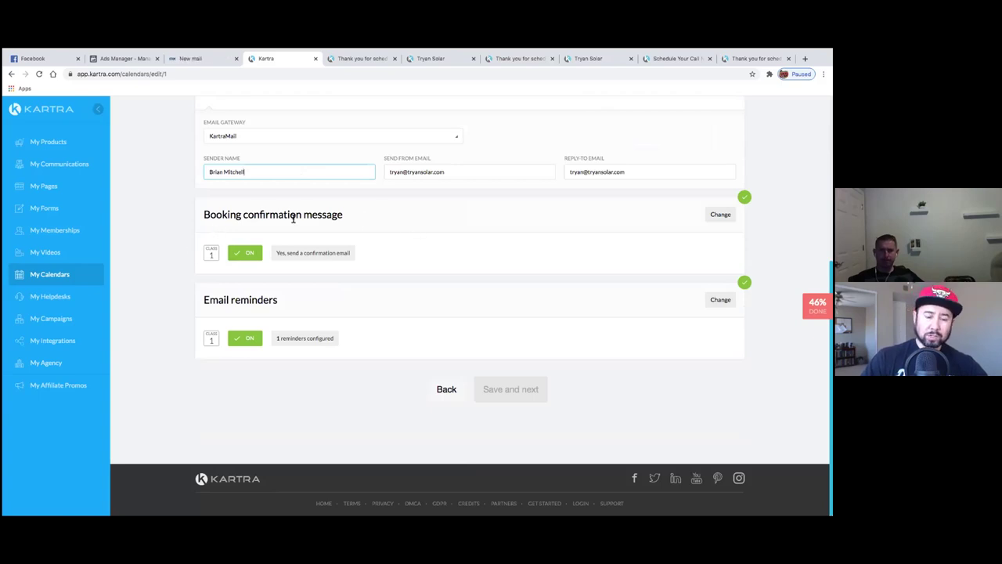
- Preview the booking confirmation email's variables and templates, then save the booking confirmation settings
left_click_drag(206, 219, 304, 219)
left_click(260, 219)
left_click_drag(204, 220, 307, 217)
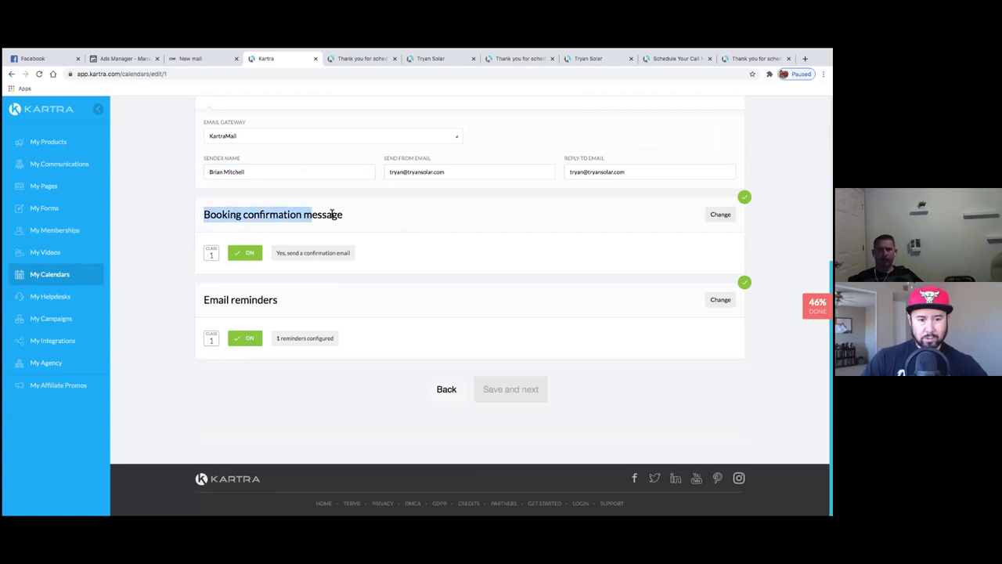
left_click(332, 214)
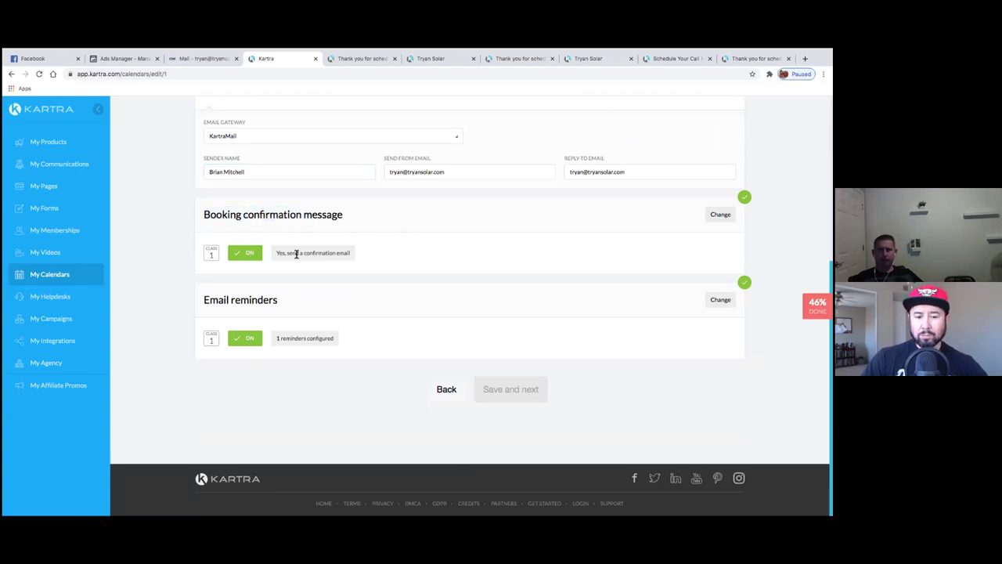
left_click(721, 214)
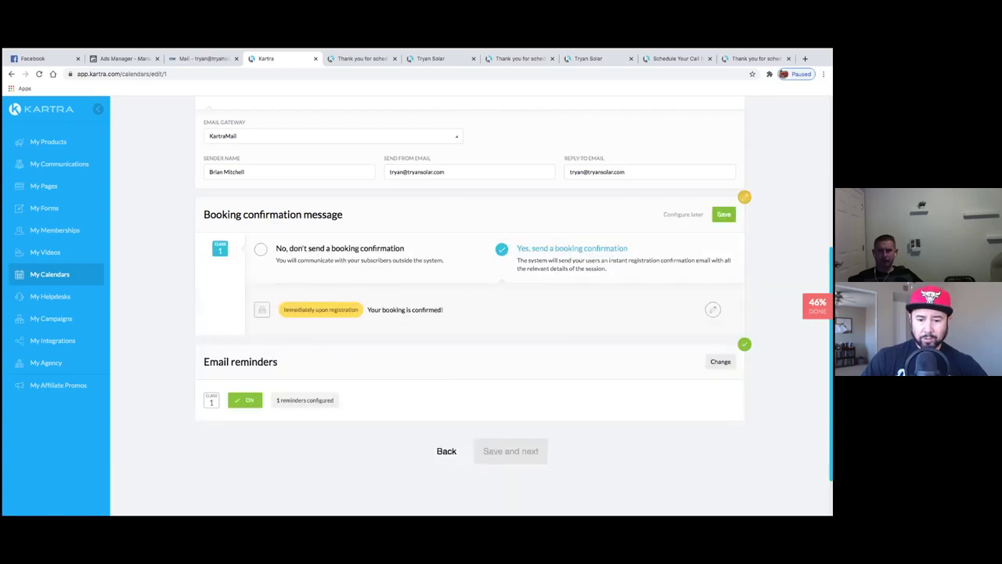
left_click(713, 309)
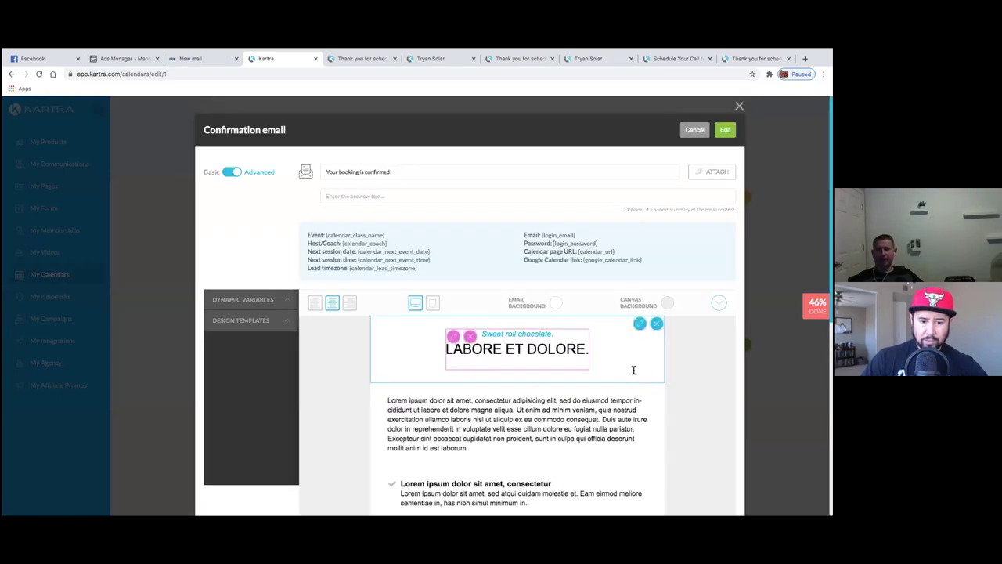
scroll(586, 269, "down", 5)
scroll(376, 201, "up", 5)
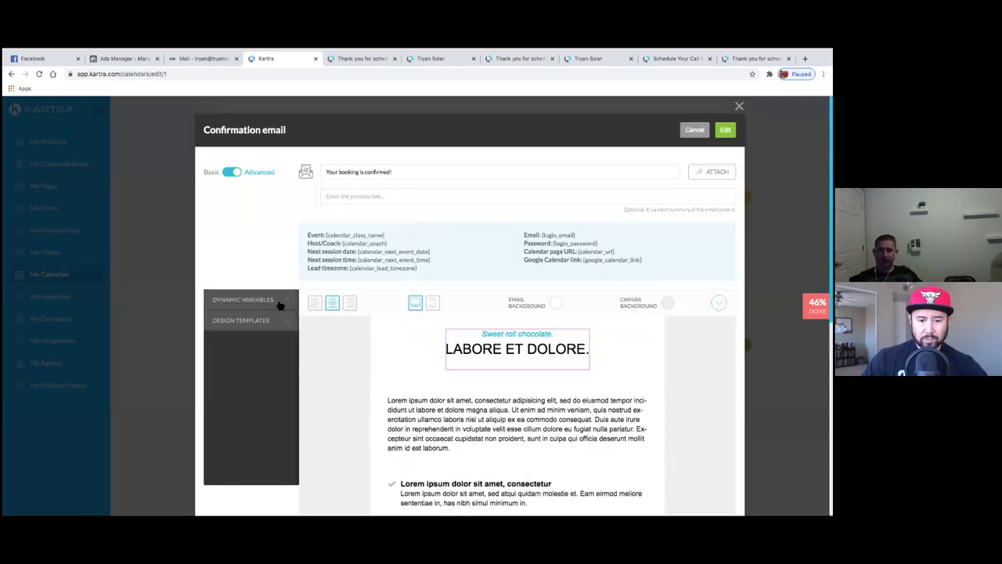
left_click(281, 302)
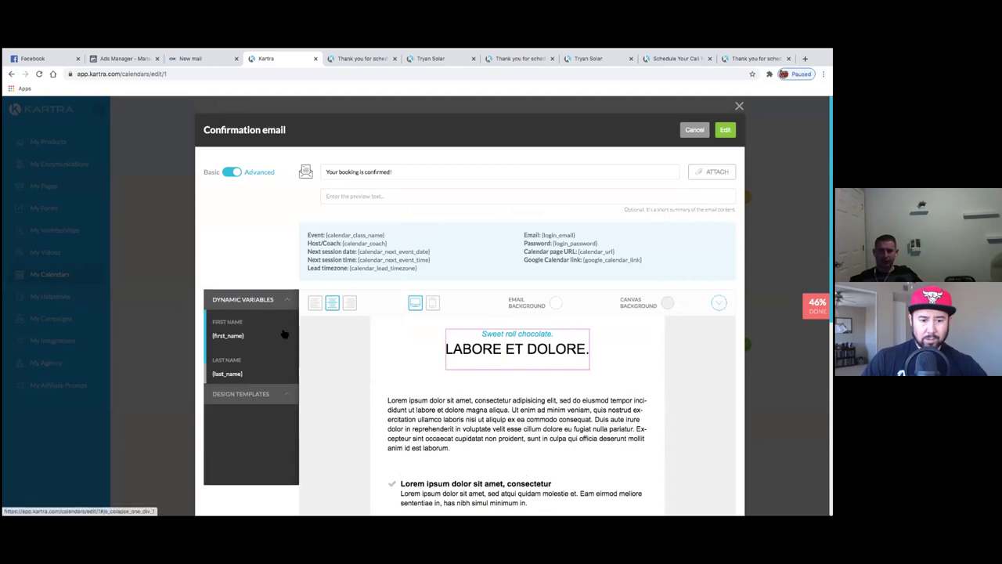
left_click(284, 394)
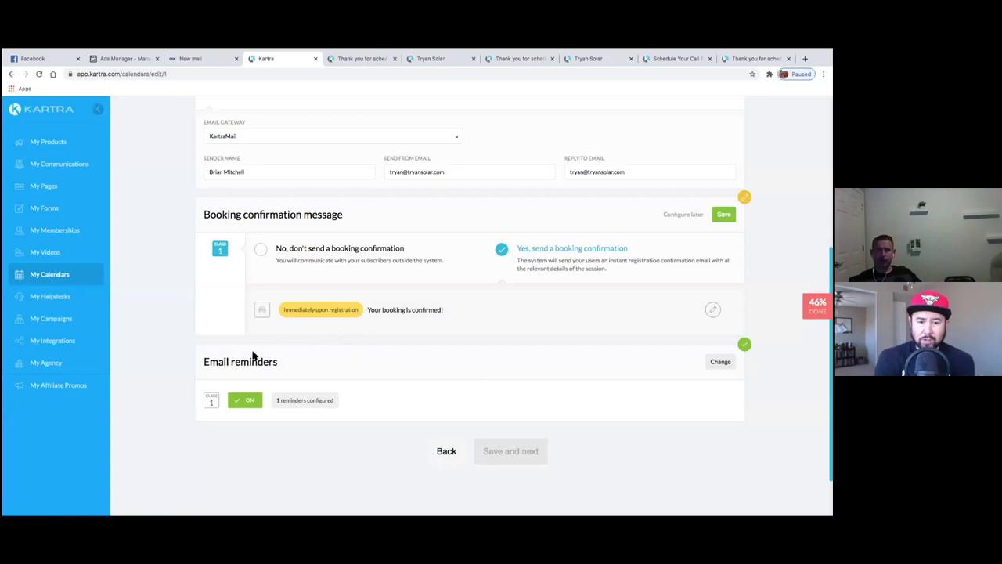
scroll(392, 360, "down", 2)
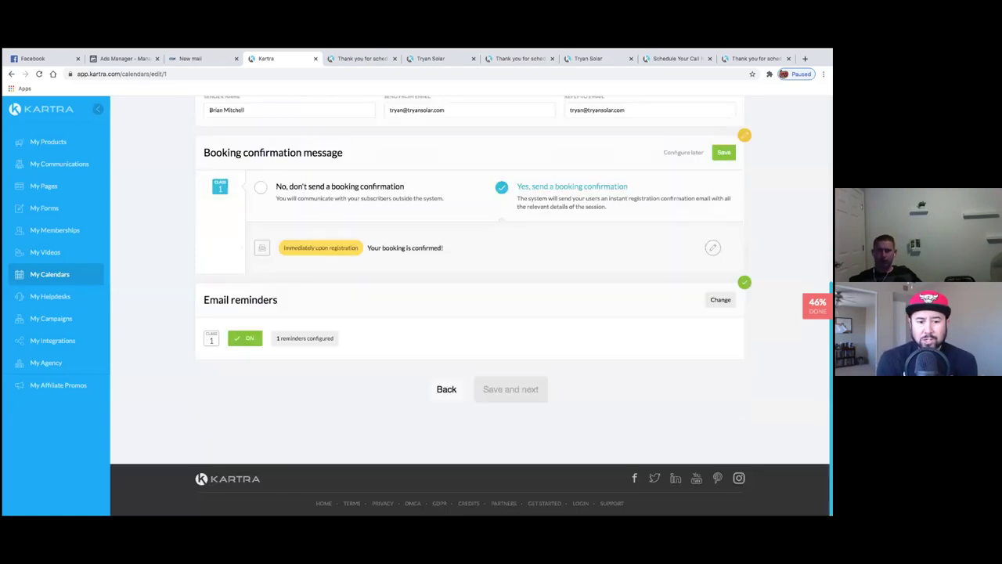
left_click(724, 151)
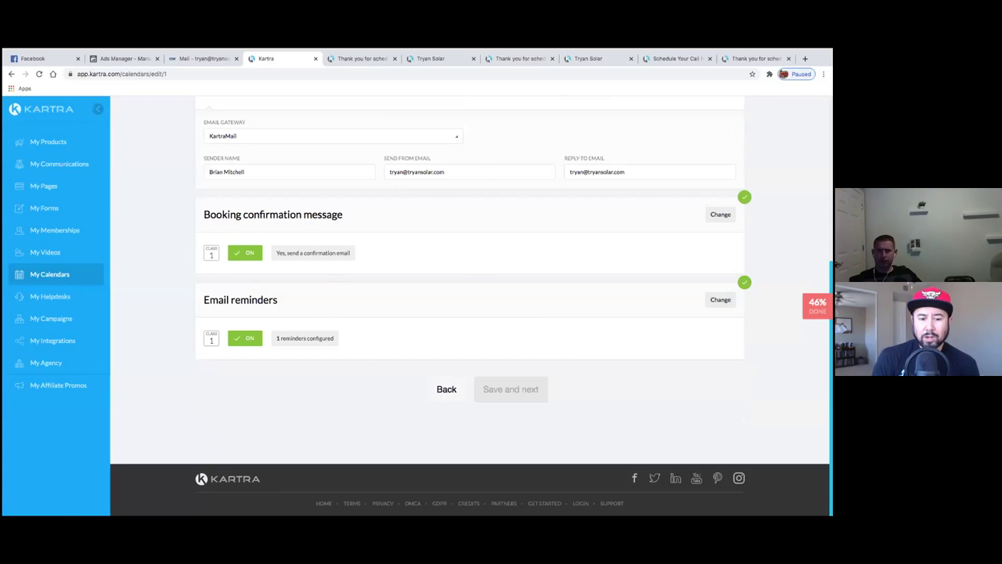
- Save the email reminder settings and the sender/email confirmation section
left_click(721, 299)
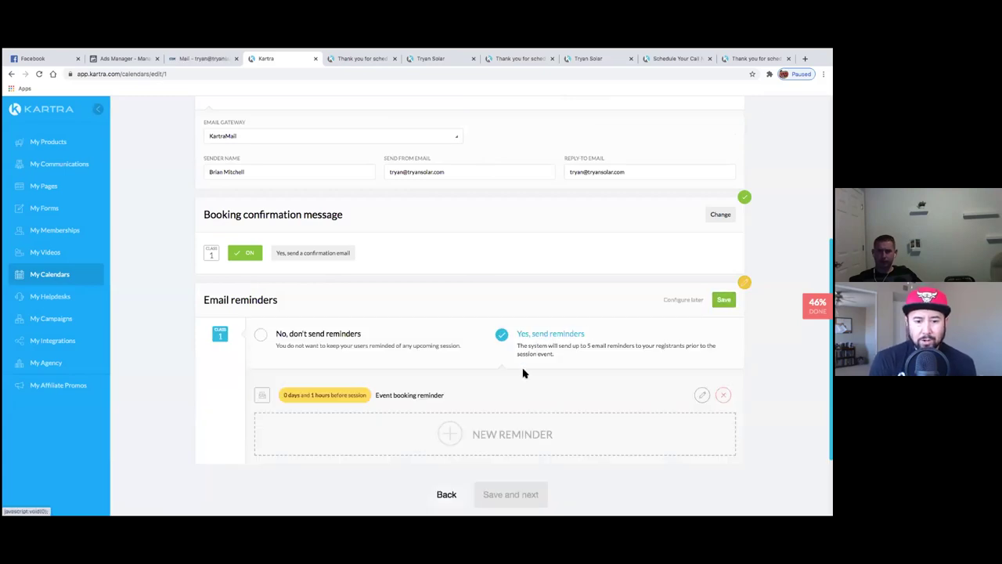
scroll(600, 362, "down", 1)
left_click(723, 267)
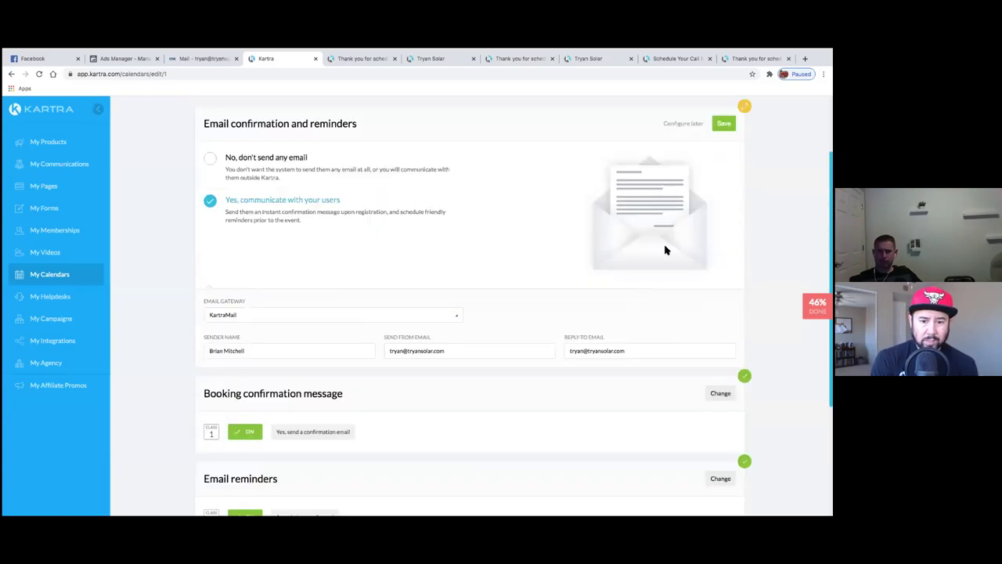
left_click(723, 123)
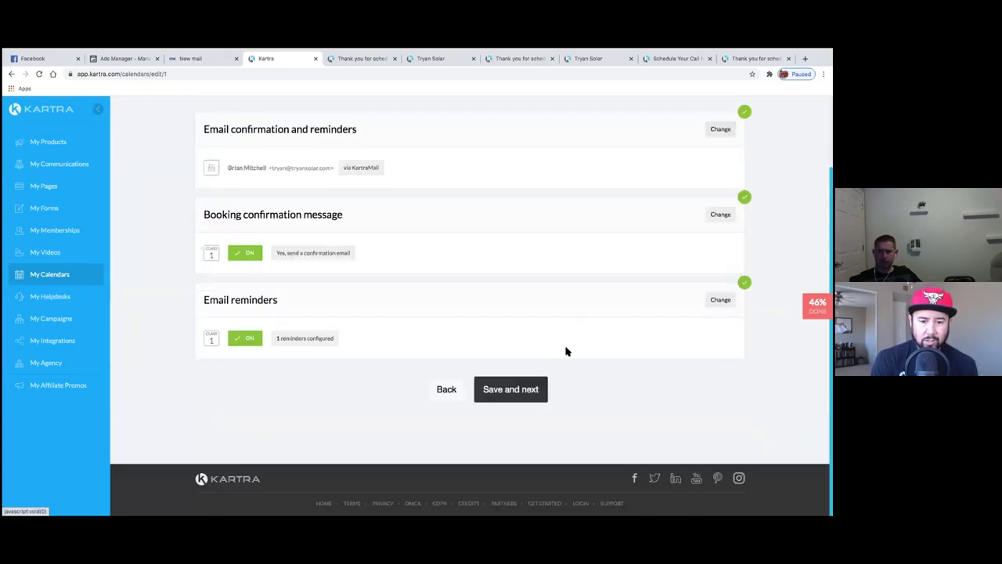
- Save the Permissions, Helpdesk and Automations steps to finish creating the calendar
left_click(533, 396)
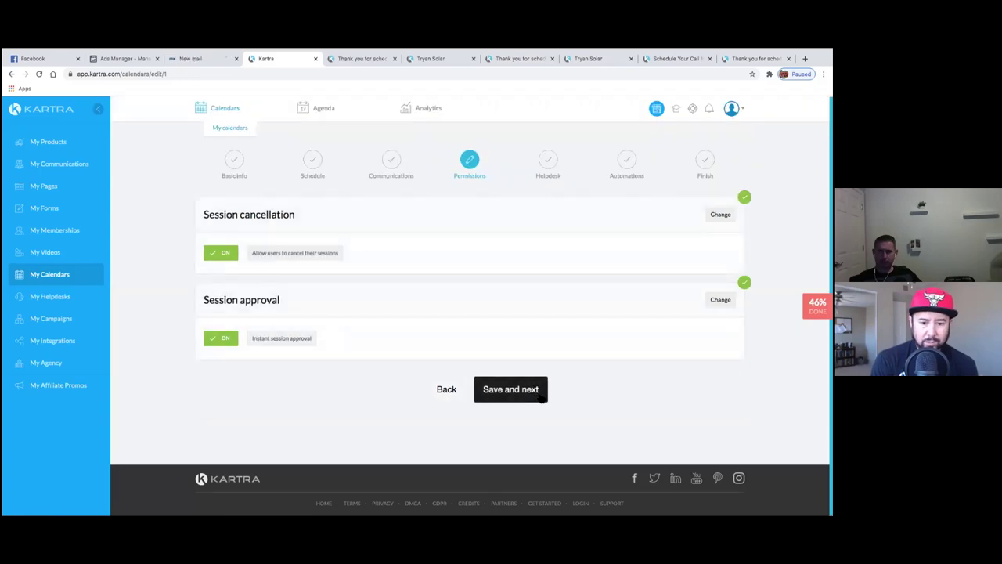
left_click(537, 391)
left_click(518, 319)
scroll(527, 378, "down", 2)
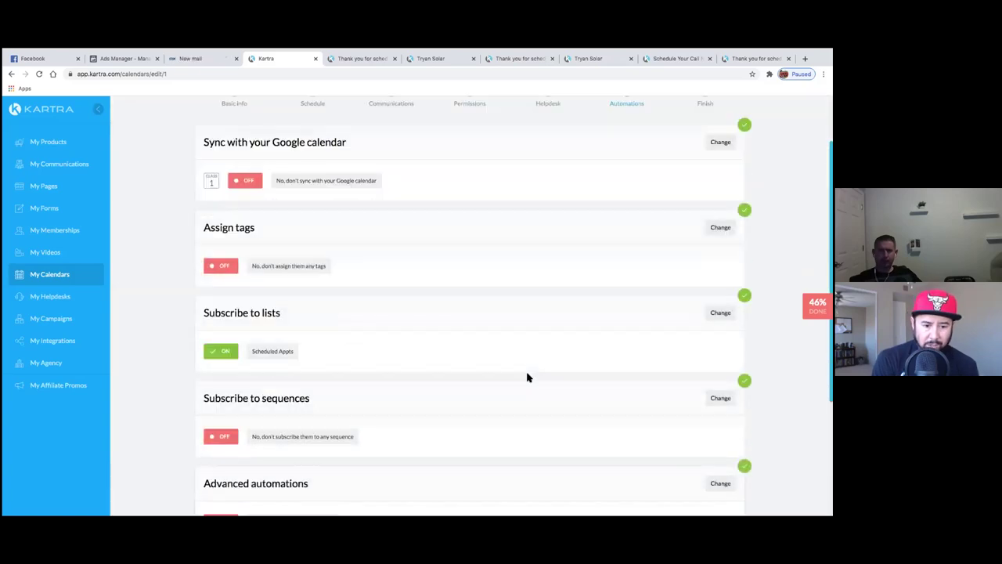
scroll(527, 377, "down", 1)
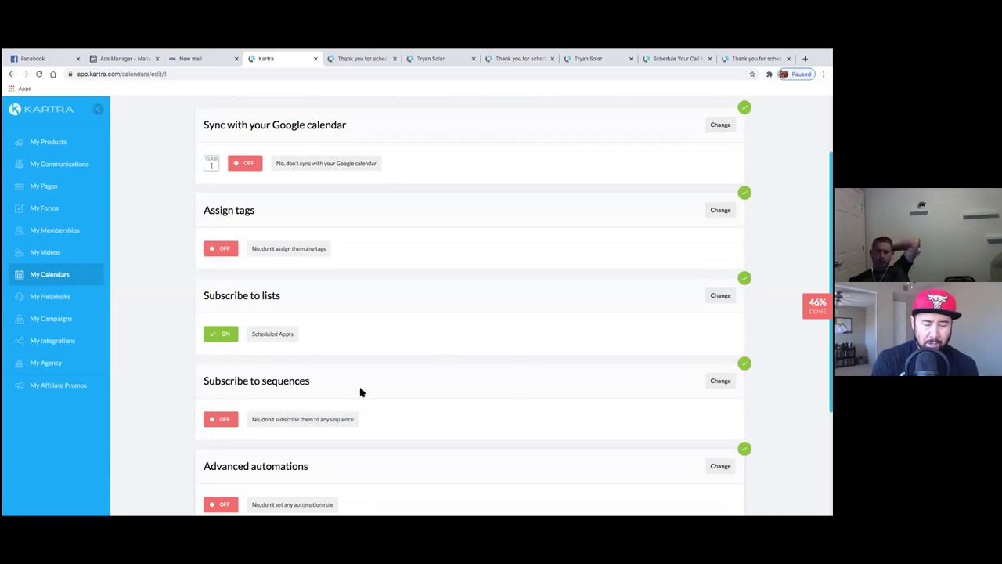
scroll(361, 386, "down", 2)
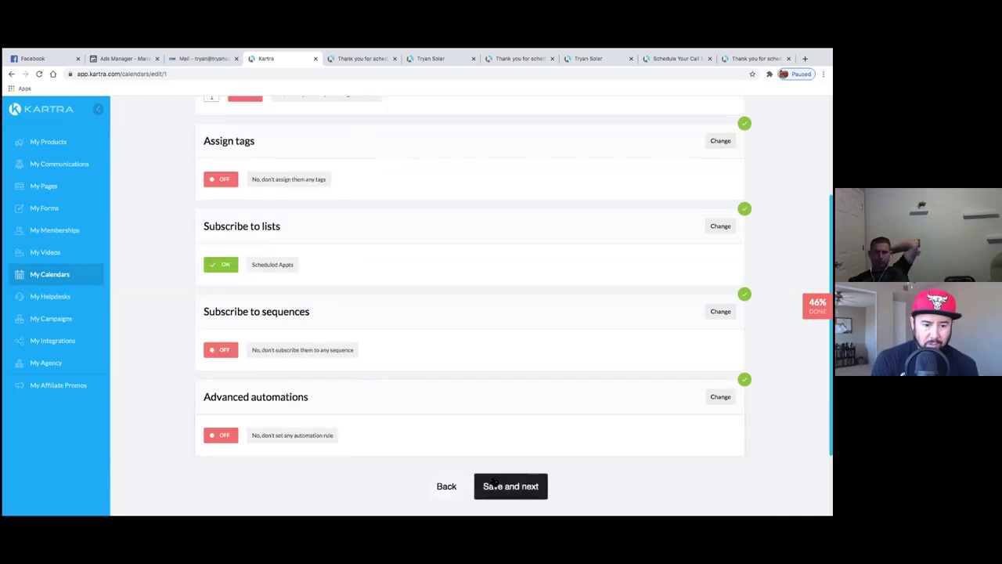
left_click(495, 483)
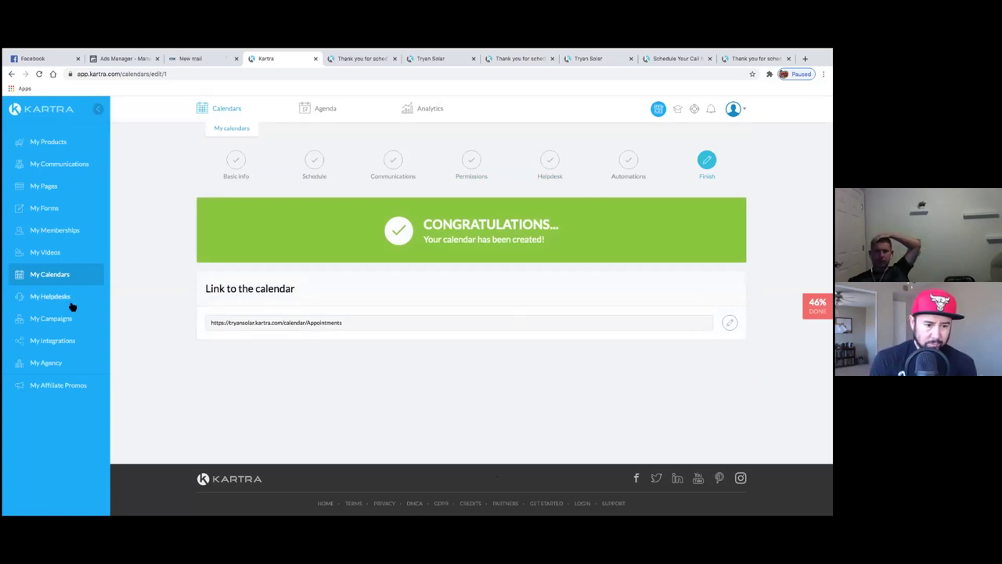
- Open the KartraMail gateway's edit settings from the Integrations list
left_click(55, 347)
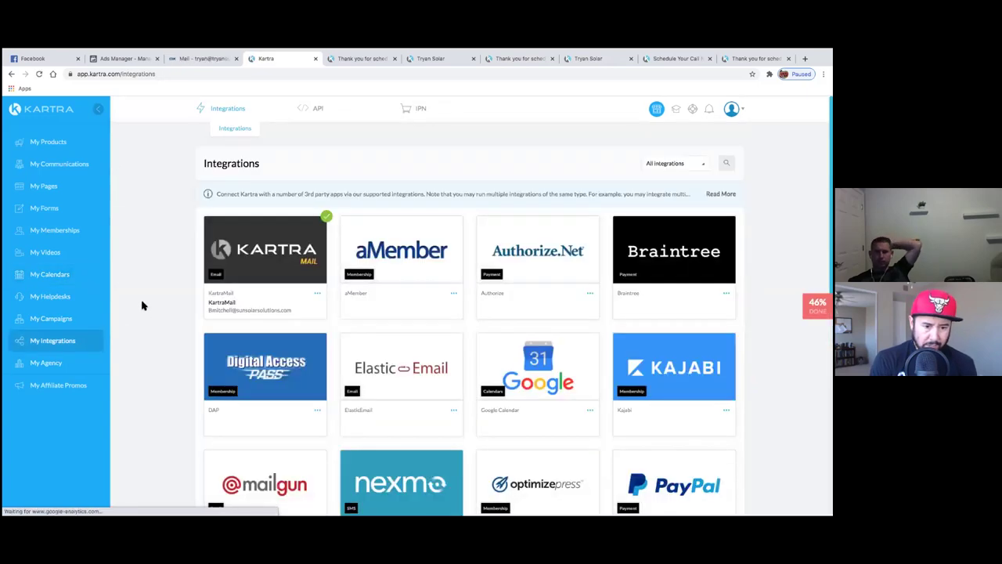
scroll(149, 320, "down", 1)
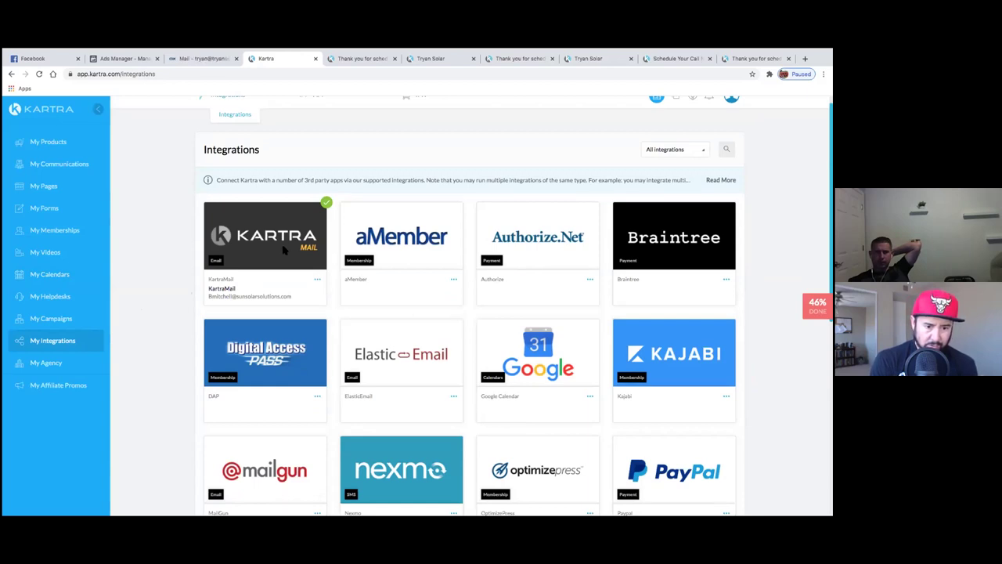
left_click(317, 281)
left_click(354, 280)
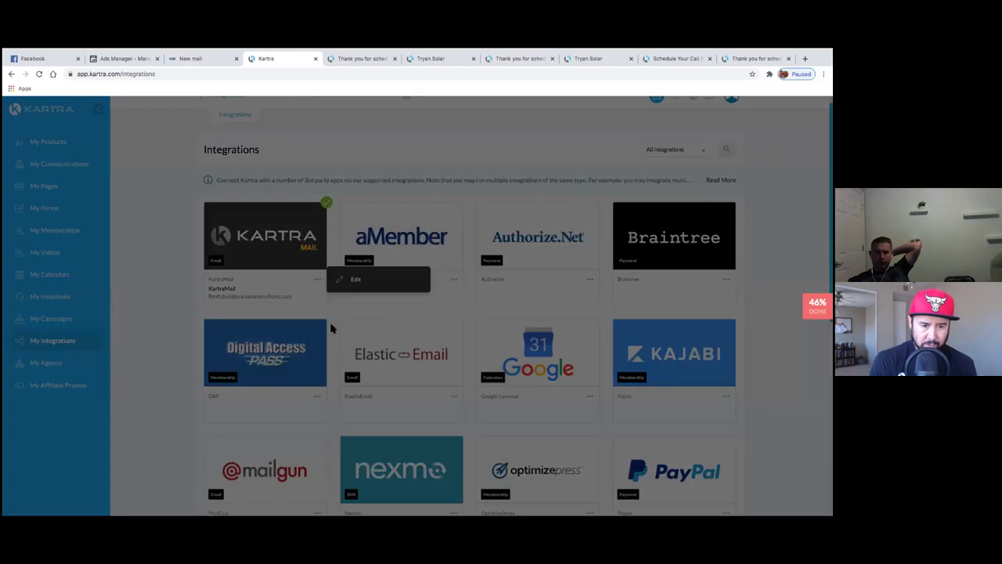
- Set the suggested company address as both send-from and reply-to email, then save the gateway
left_click(384, 213)
left_click_drag(396, 254, 306, 253)
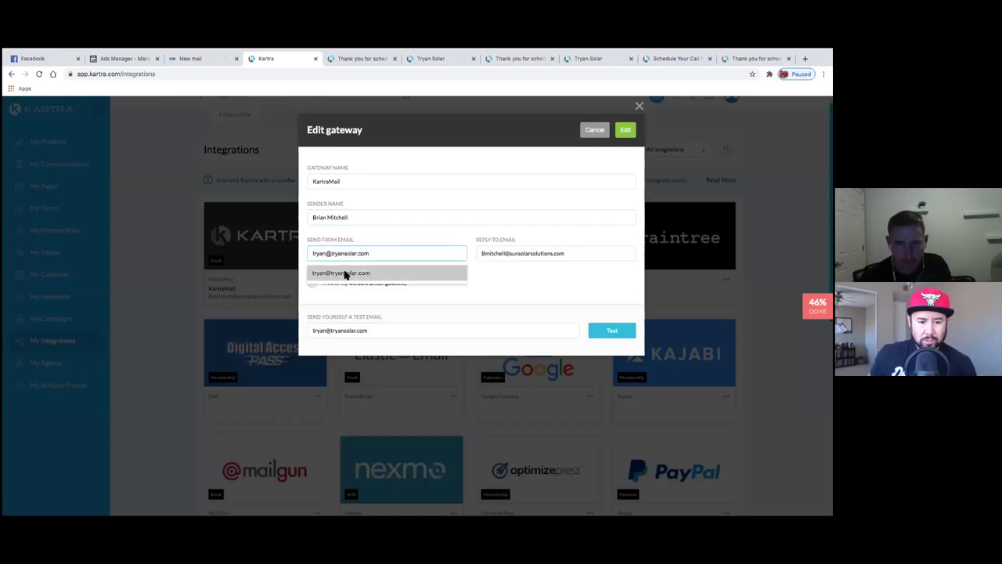
left_click(357, 275)
left_click_drag(559, 253, 479, 253)
type("t")
left_click(504, 274)
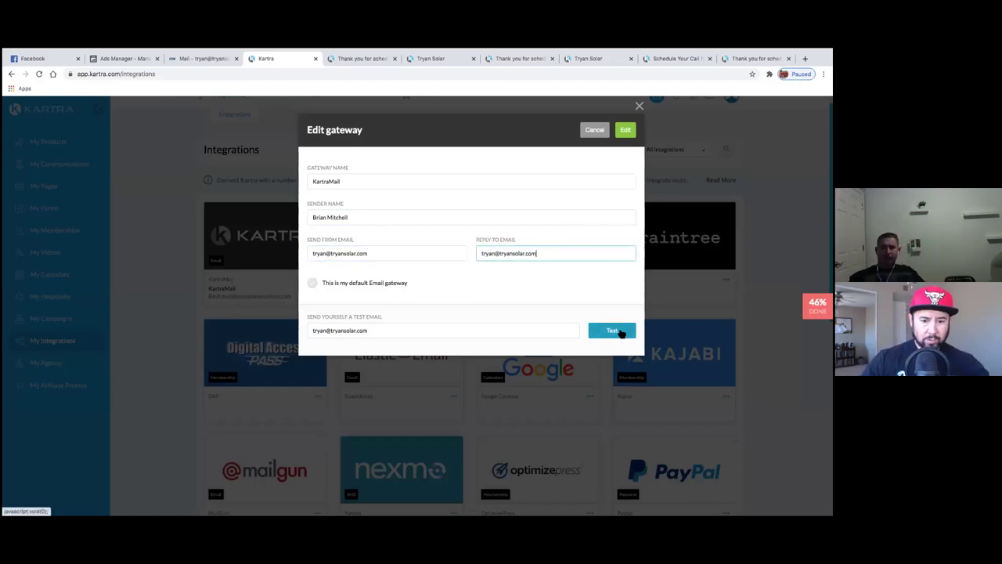
left_click(625, 133)
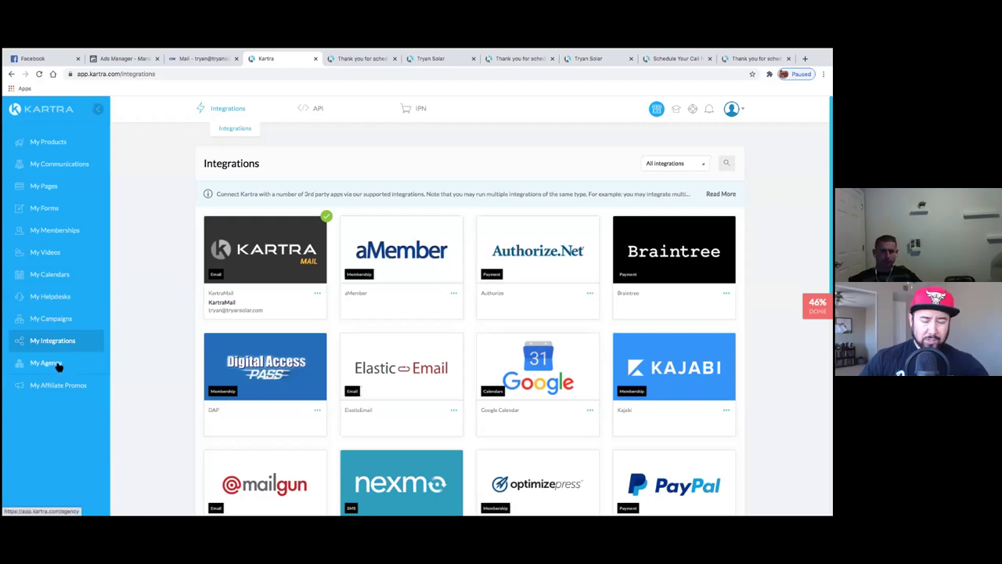
- Show the Kartra My Pages list, then switch to the Facebook tab
left_click(54, 190)
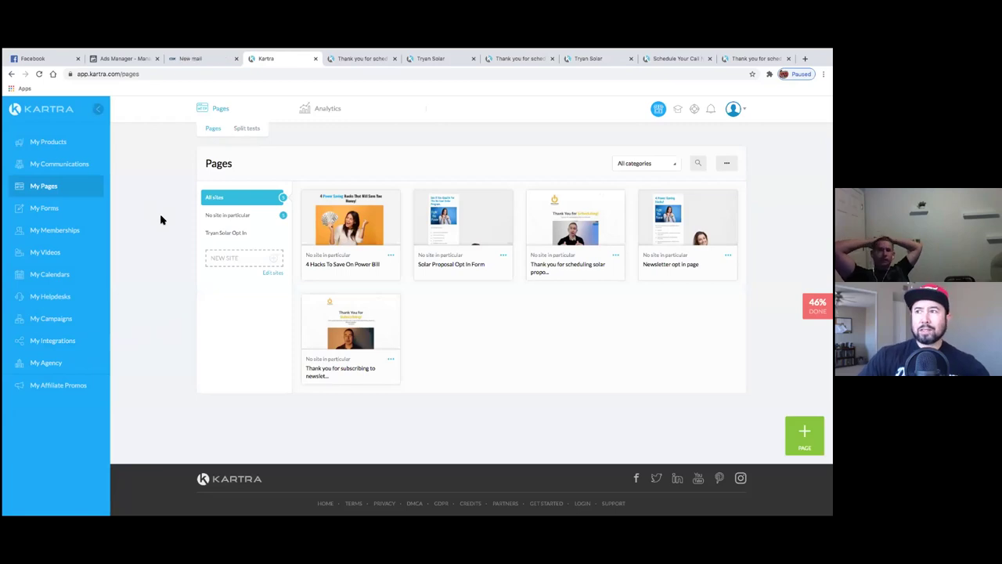
left_click(55, 59)
- Switch to the Tryan Solar business page from the managed pages list
scroll(128, 195, "up", 15)
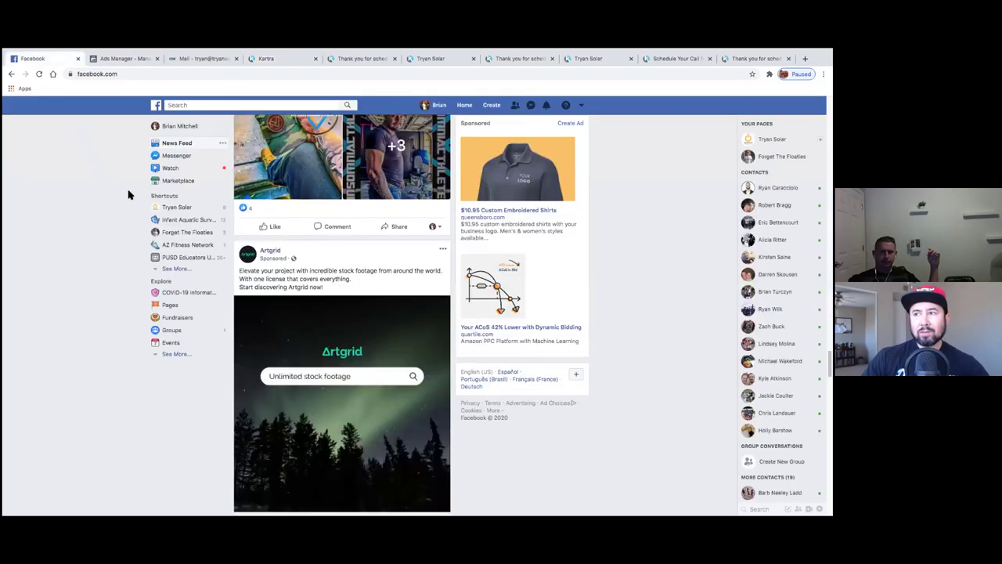
scroll(129, 288, "up", 15)
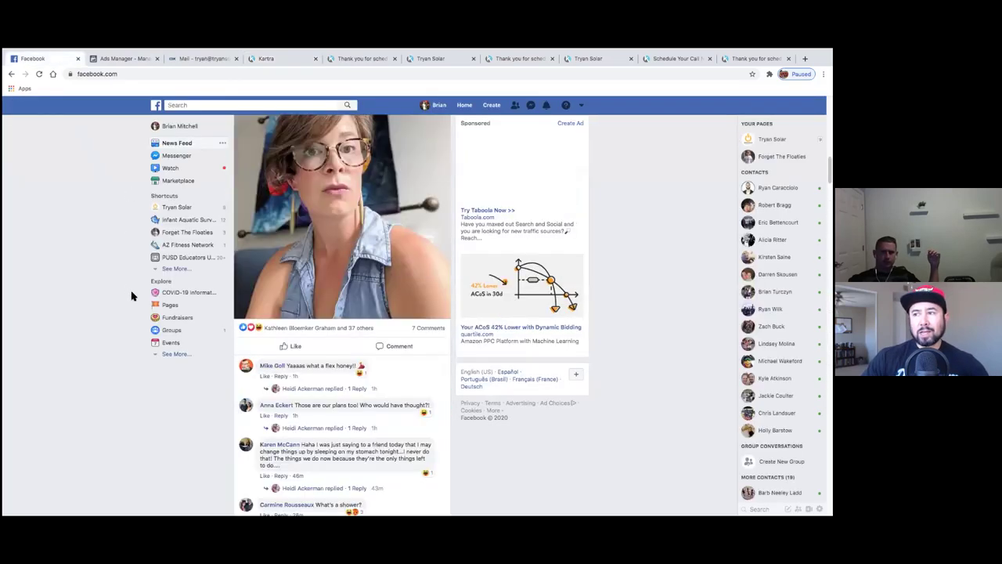
left_click(583, 107)
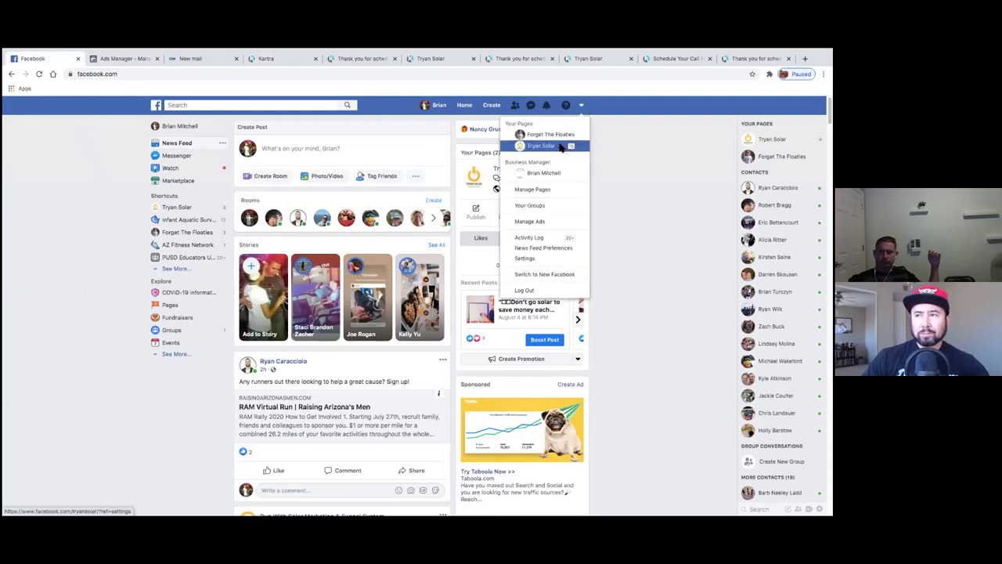
left_click(553, 134)
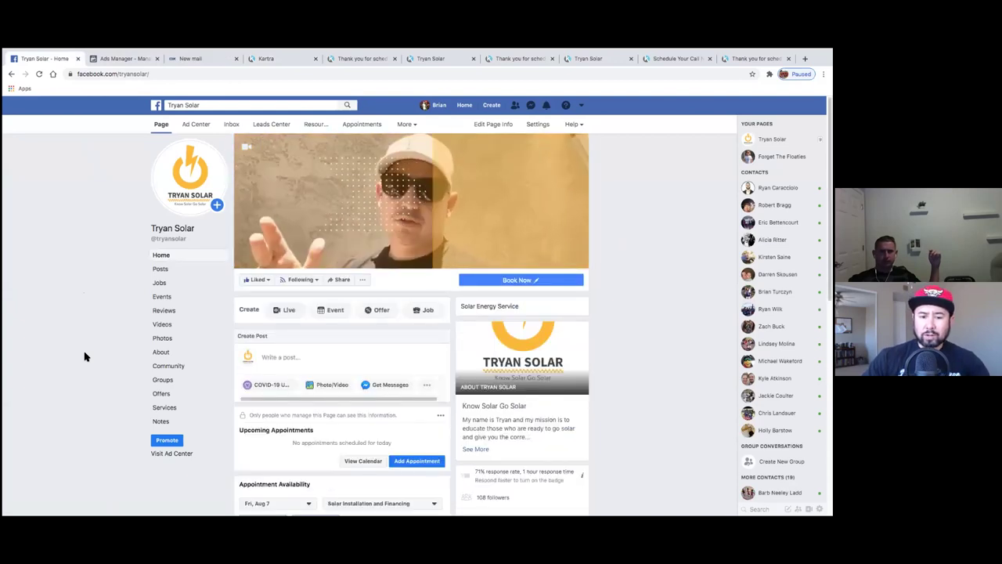
- Scroll through the Tryan Solar page, then jump to the last browser tab with Ctrl+9
scroll(85, 356, "down", 1)
scroll(85, 356, "down", 5)
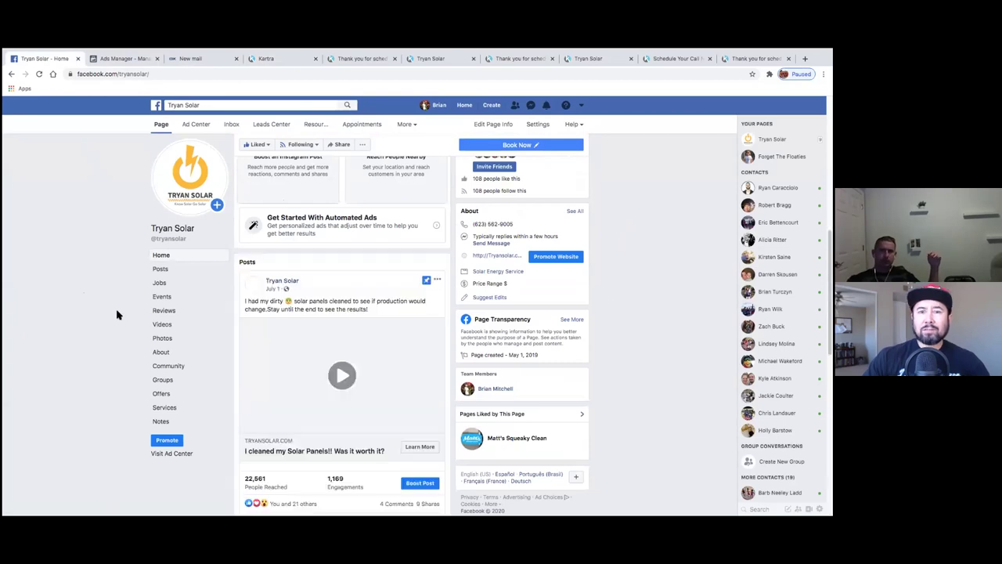
scroll(126, 266, "down", 2)
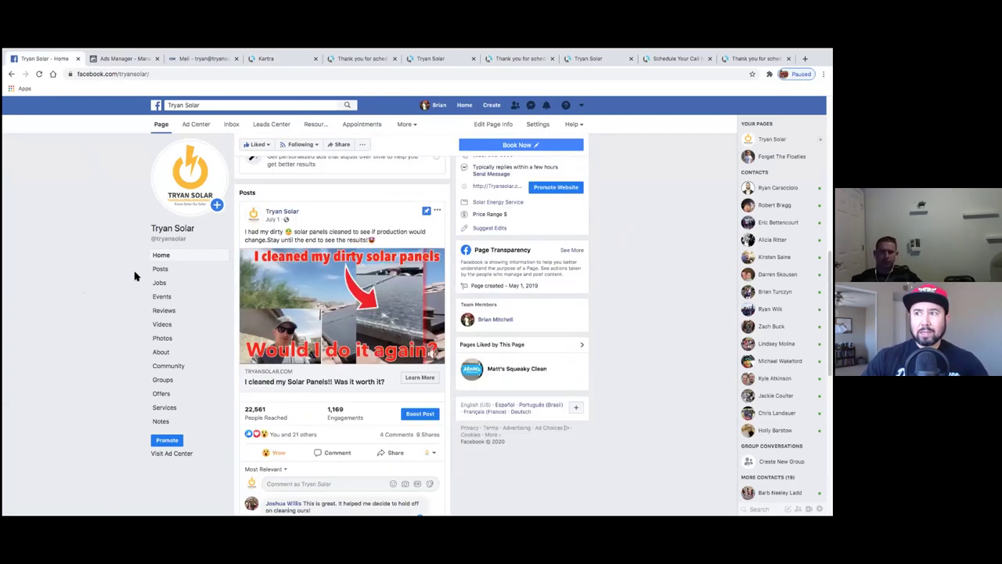
scroll(133, 274, "down", 8)
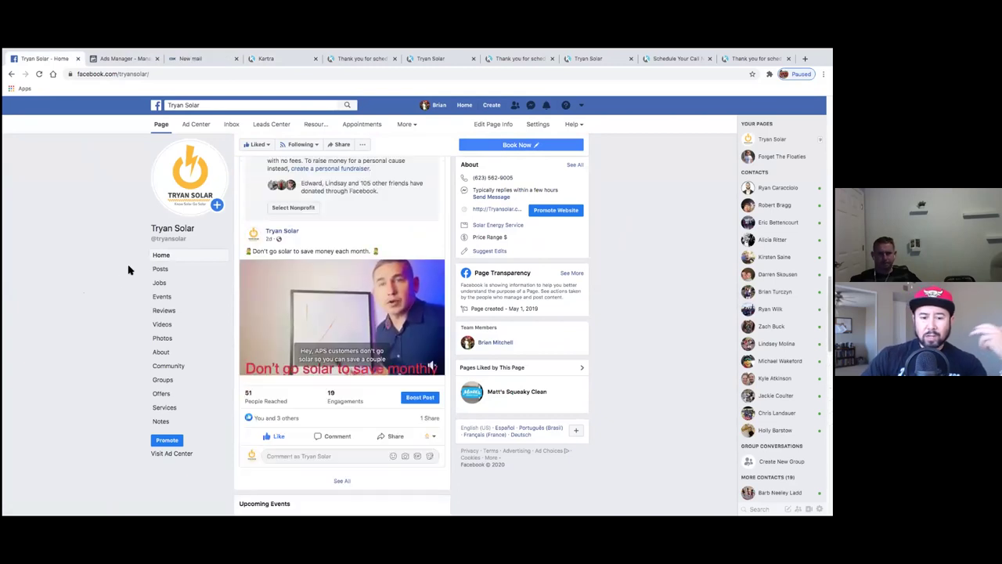
scroll(121, 281, "down", 1)
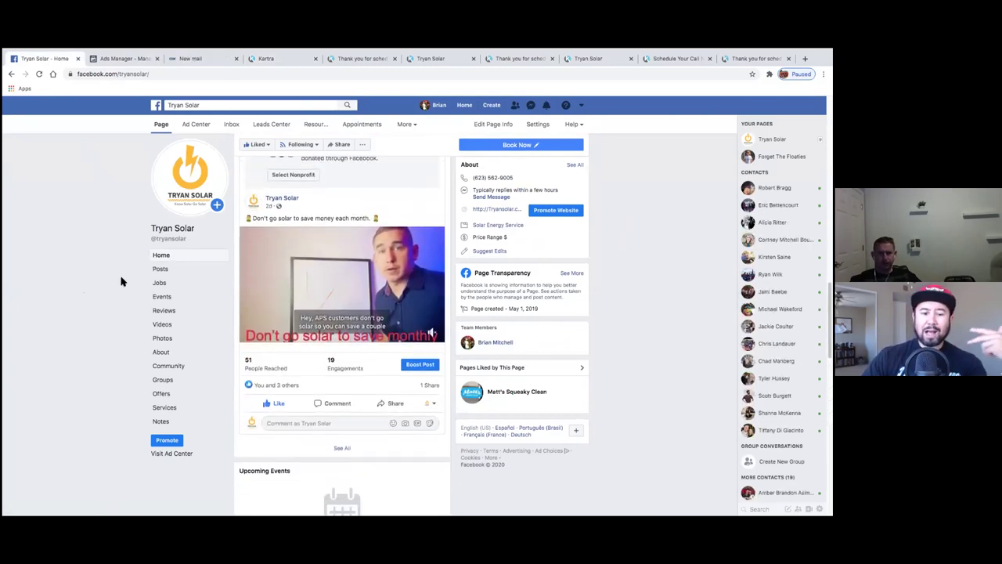
scroll(121, 282, "down", 7)
scroll(122, 281, "down", 8)
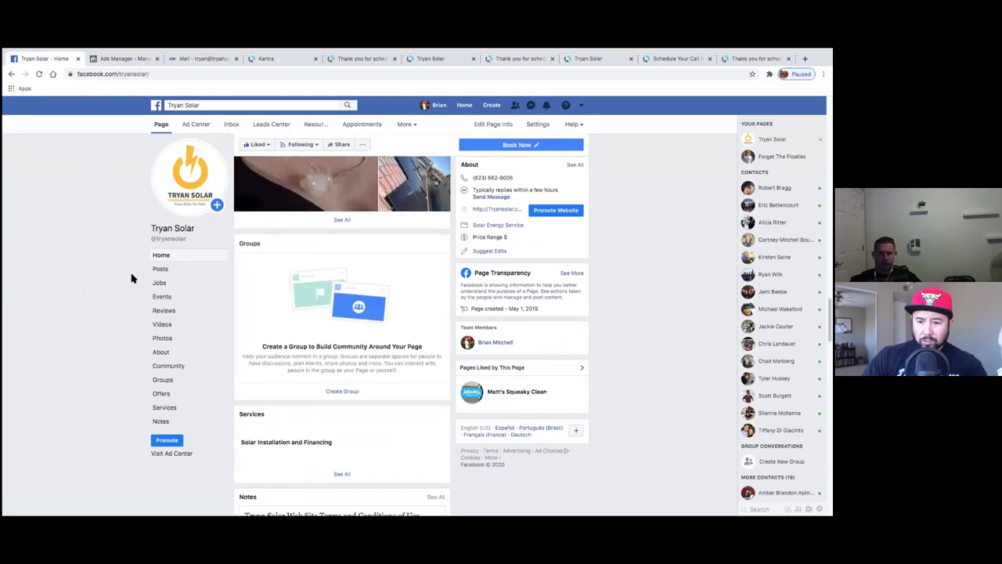
scroll(124, 298, "down", 6)
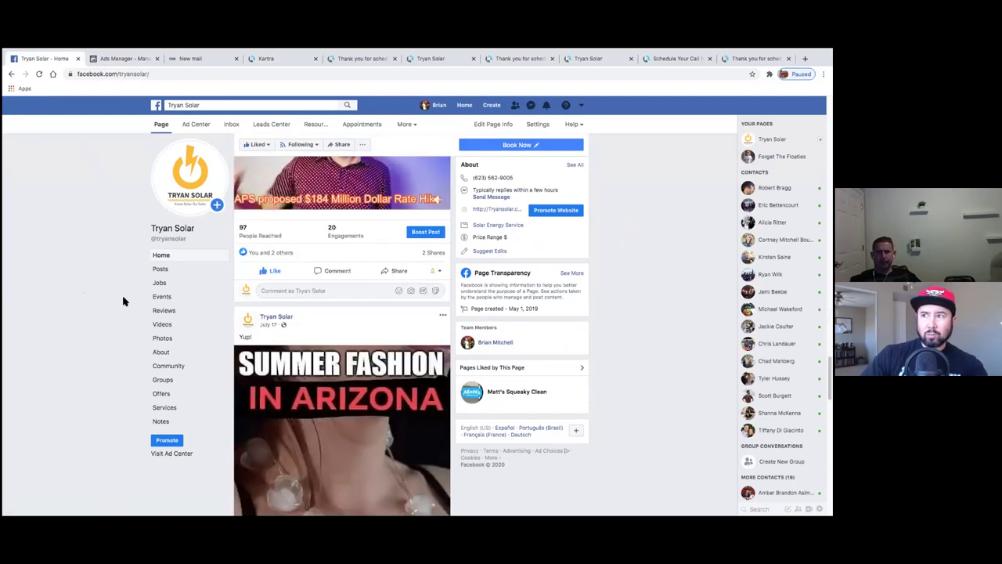
scroll(123, 301, "up", 5)
scroll(123, 301, "down", 4)
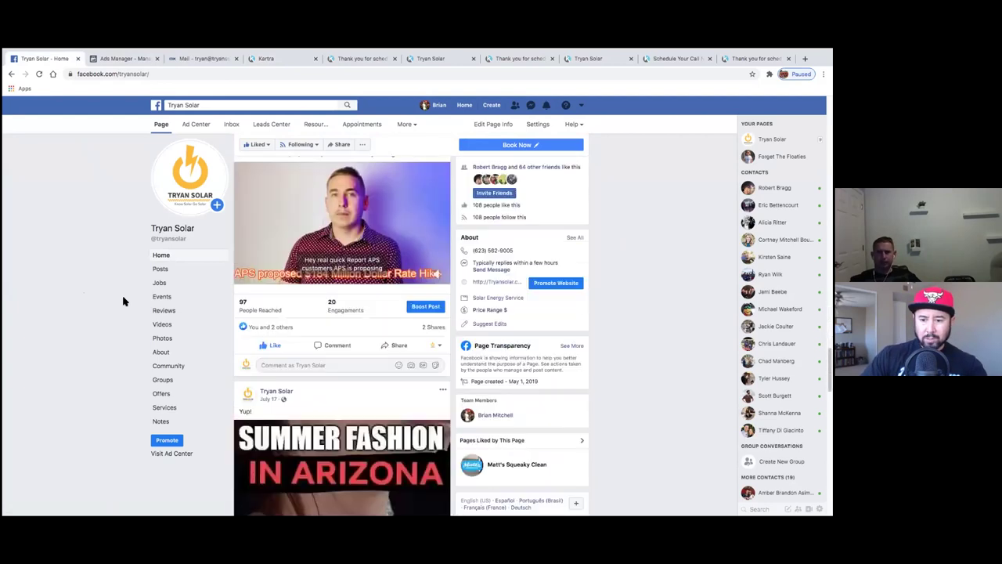
scroll(123, 301, "down", 8)
scroll(123, 300, "down", 3)
scroll(123, 301, "up", 8)
scroll(123, 301, "up", 10)
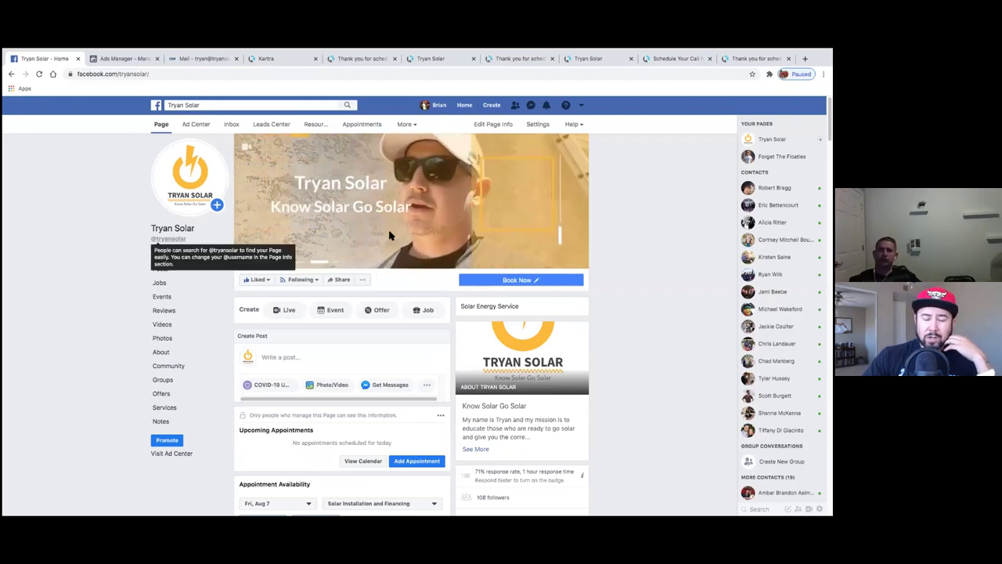
key("ctrl+9")
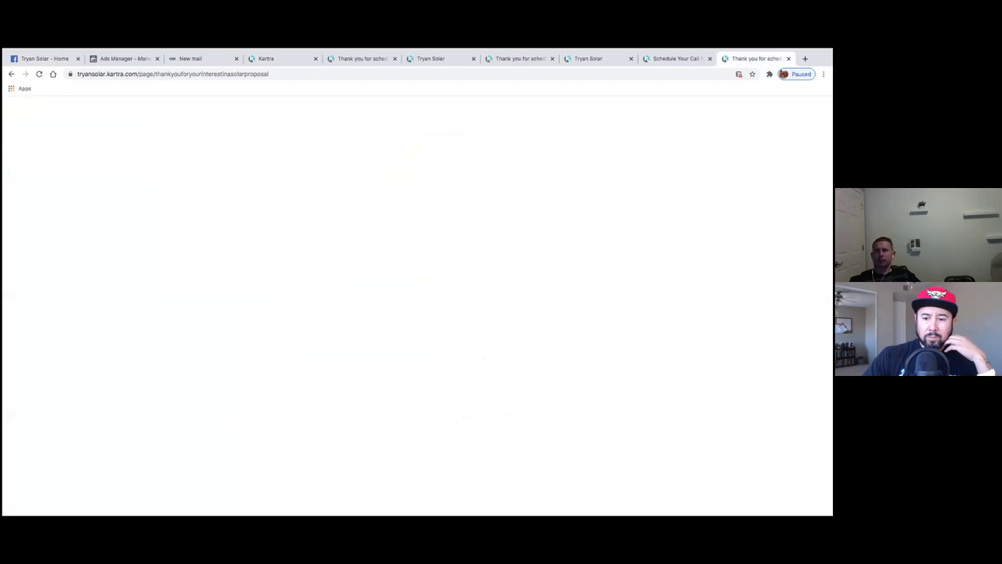
- View the Schedule Your Call, power saving hacks, solar quote and thank-you page tabs, then the Kartra dashboard
left_click(678, 63)
left_click(612, 66)
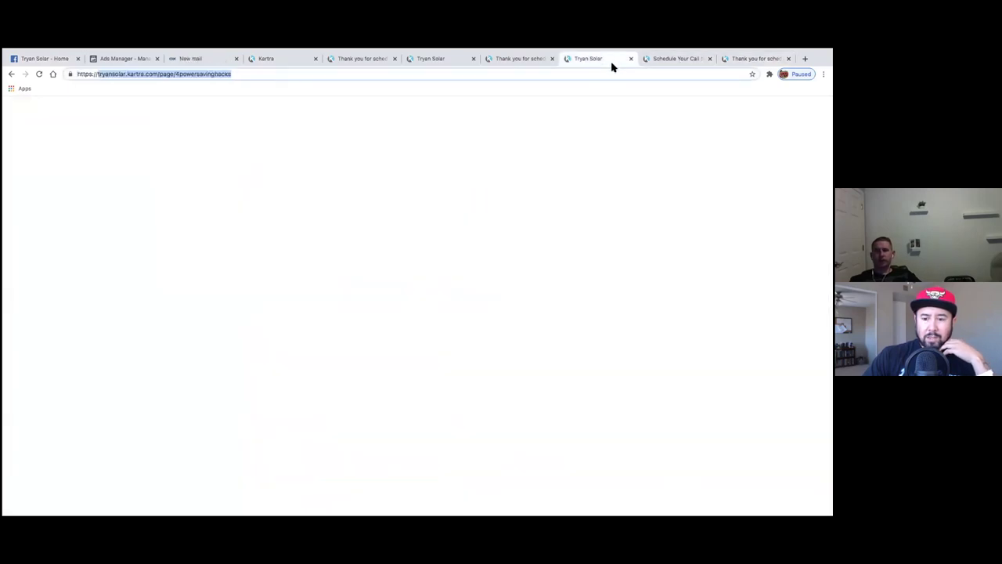
left_click(512, 62)
left_click(440, 63)
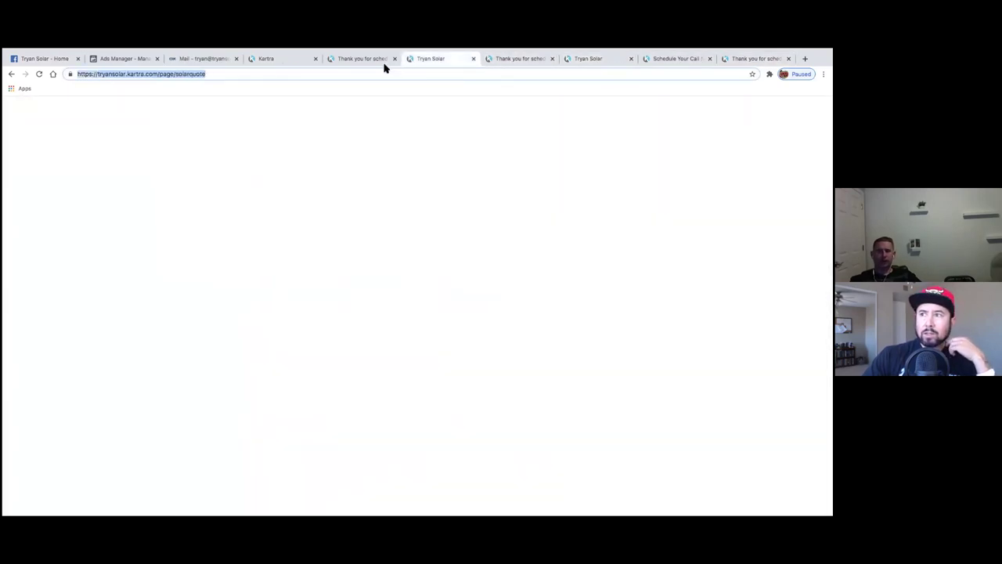
left_click(365, 62)
left_click(294, 62)
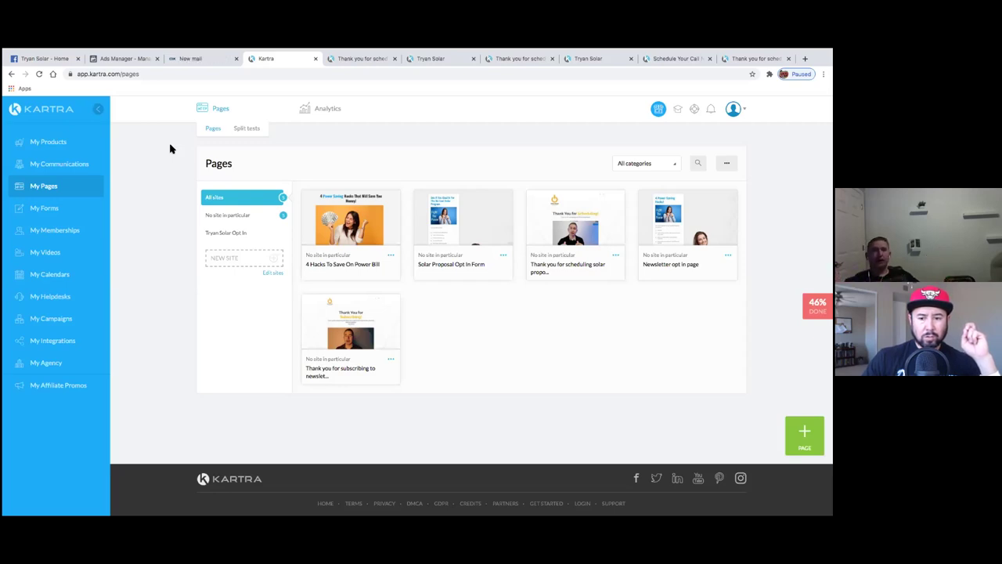
mouse_move(90, 50)
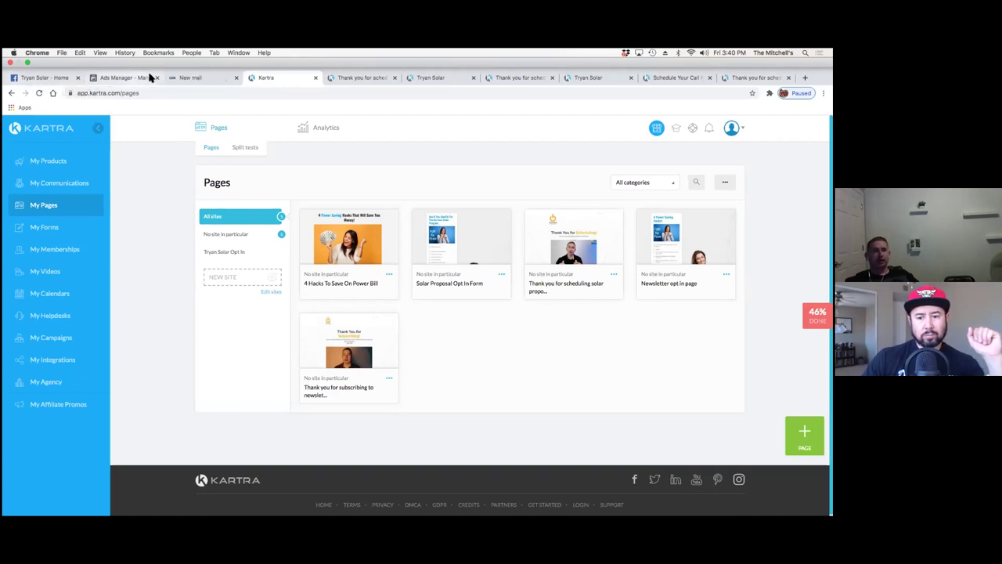
- Compare the Ads Manager campaigns with the mail inbox, then show the Tryan Solar - Home tab
left_click(147, 77)
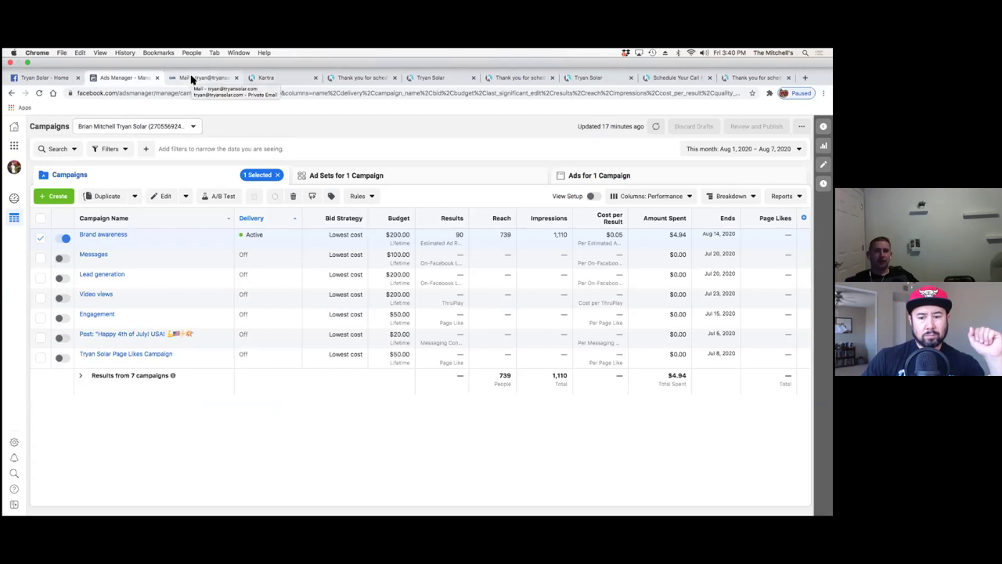
left_click(191, 78)
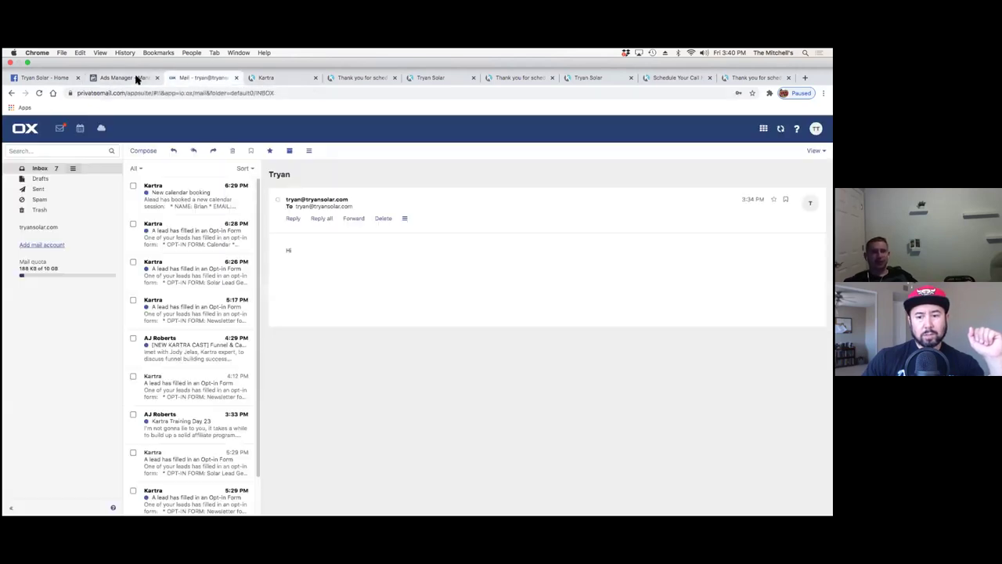
left_click(136, 79)
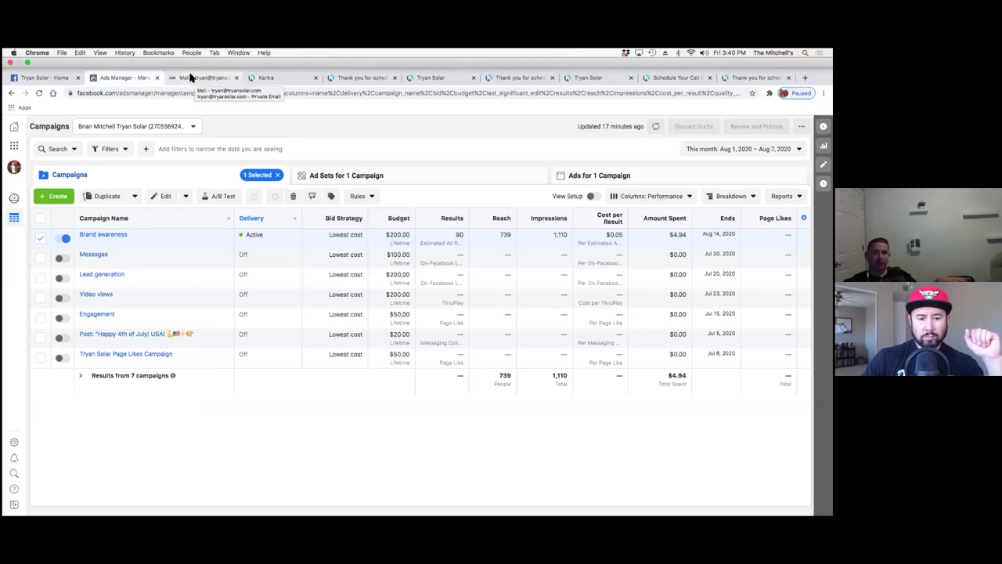
left_click(191, 78)
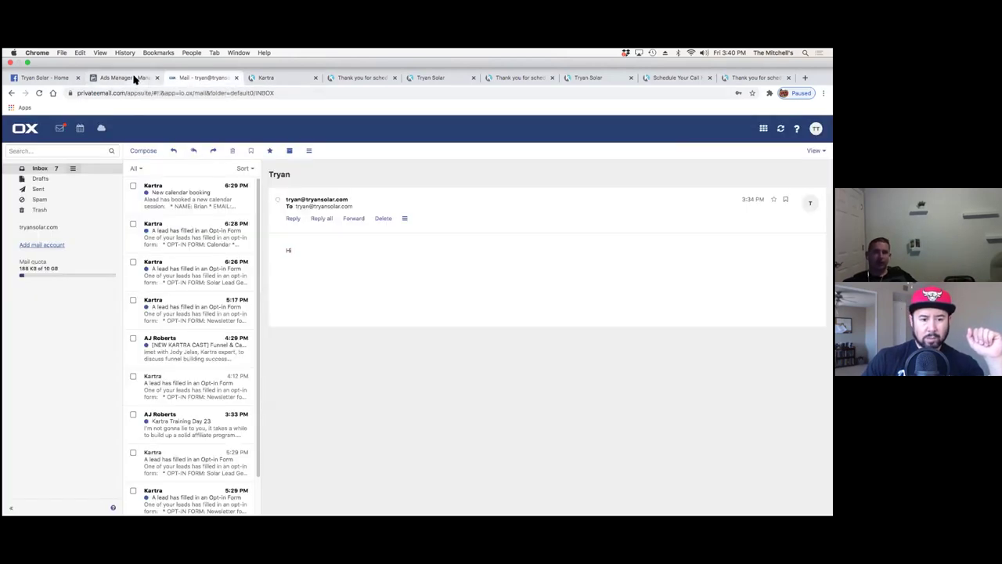
left_click(134, 78)
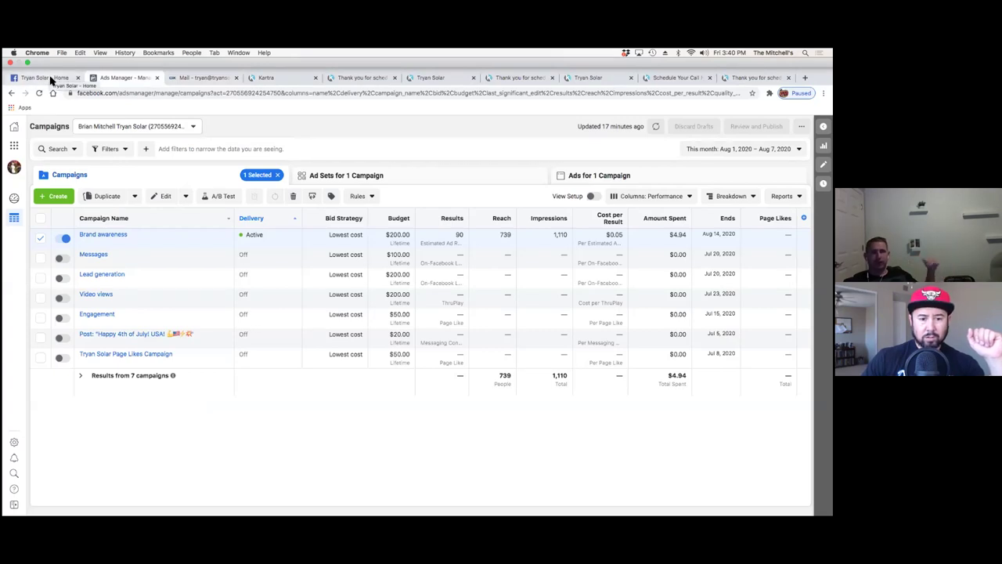
left_click(192, 79)
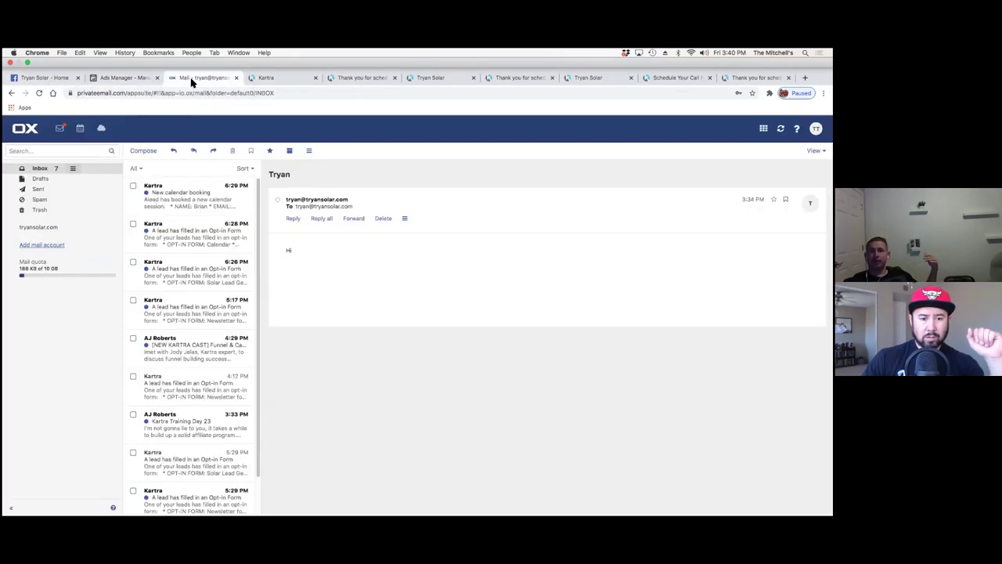
left_click(129, 79)
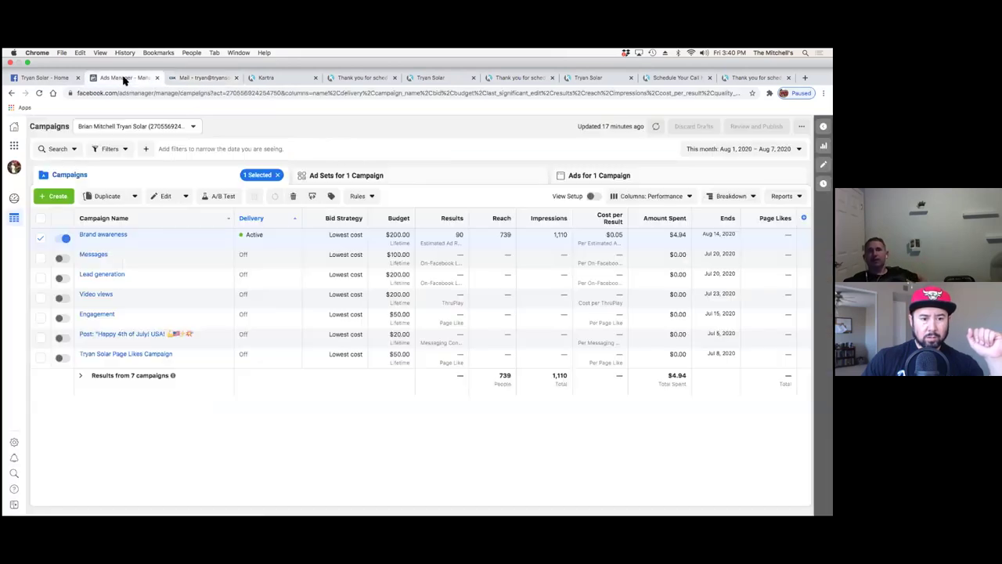
left_click(51, 78)
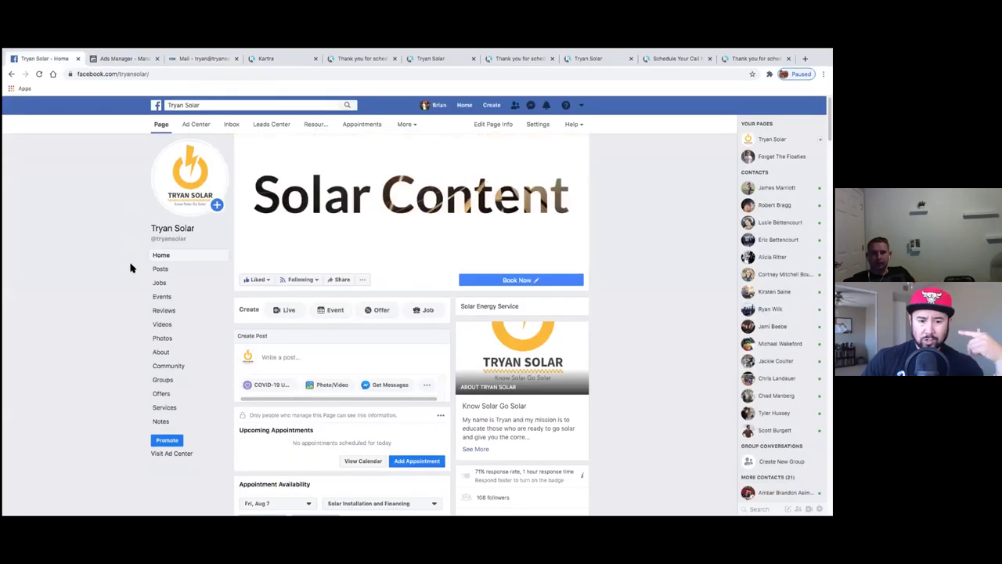
- Scroll down the Tryan Solar Facebook page, then return to the Kartra tab
scroll(131, 269, "down", 4)
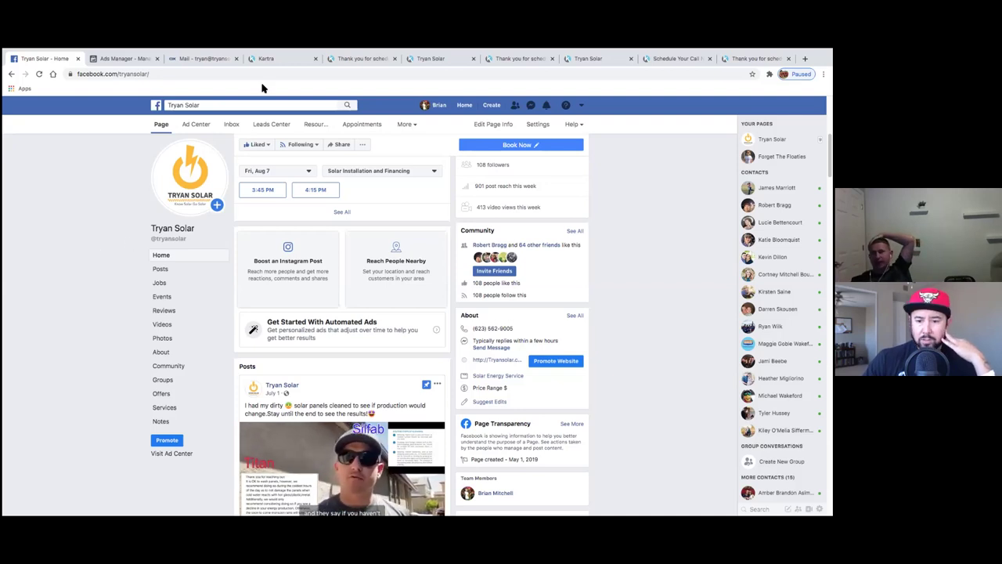
left_click(275, 63)
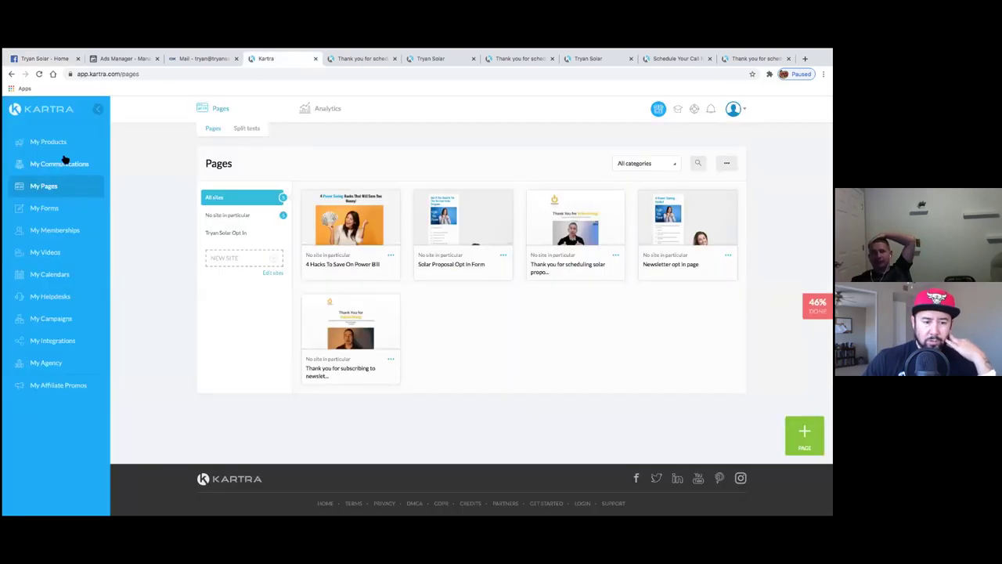